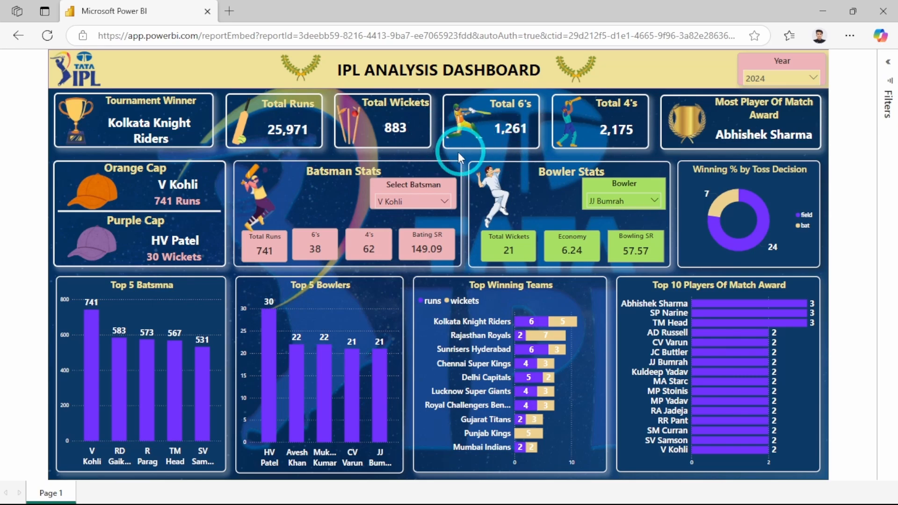
- Show the filters and slicers affecting the Batsman Stats visual
{"action": "mouse_move", "coordinate": [433, 159]}
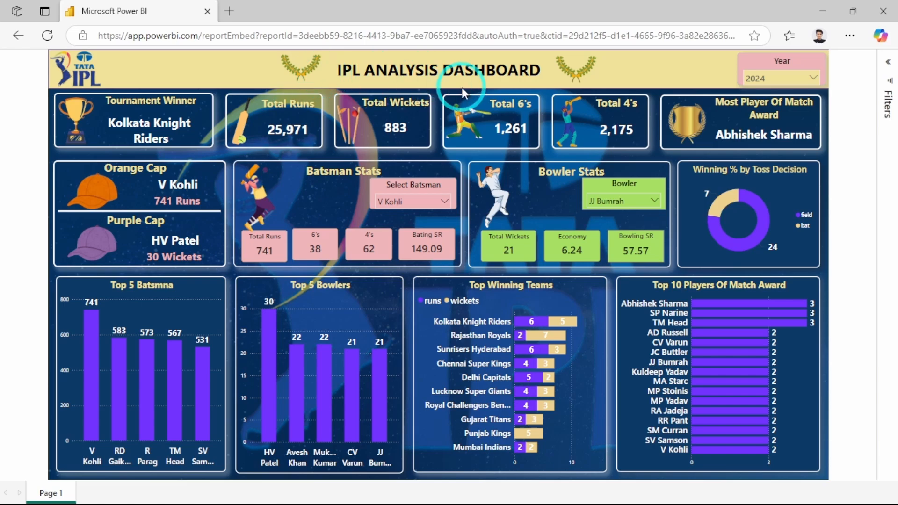
{"action": "left_click", "coordinate": [433, 153]}
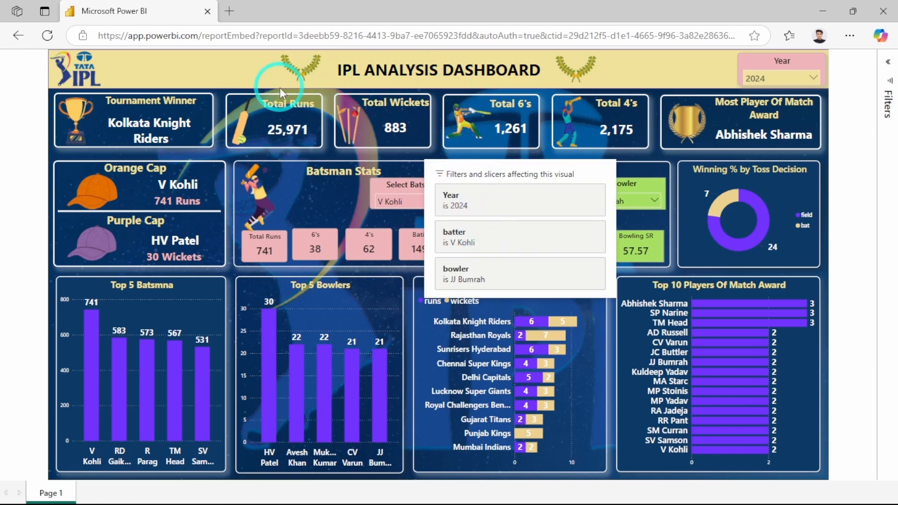
- Switch the dashboard's Year filter to 2023 and back to 2024
{"action": "left_click", "coordinate": [785, 77]}
{"action": "scroll", "coordinate": [784, 104], "scroll_direction": "down", "scroll_amount": 4}
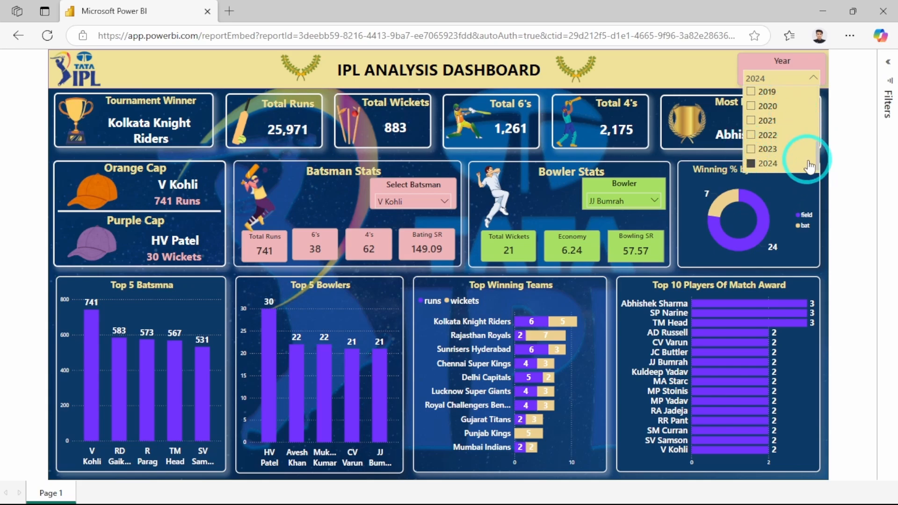
{"action": "left_click", "coordinate": [766, 150]}
{"action": "left_click", "coordinate": [768, 163]}
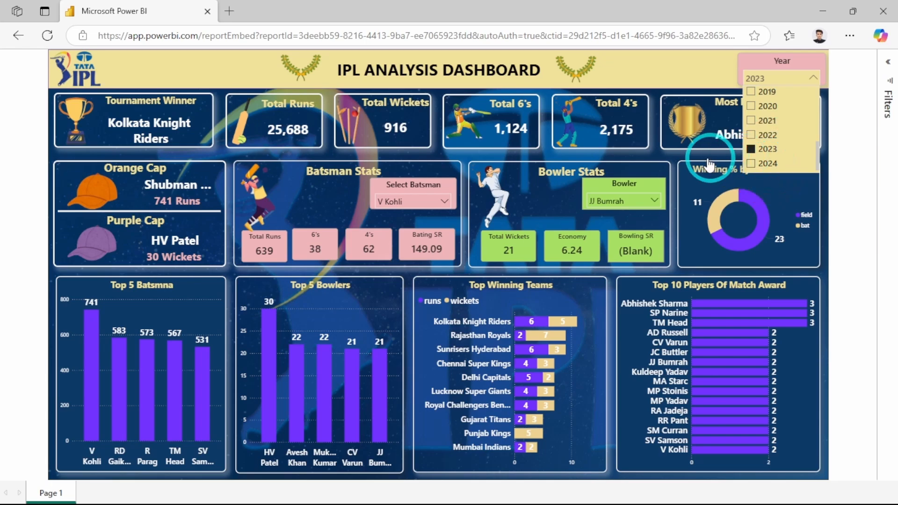
{"action": "left_click", "coordinate": [696, 153]}
{"action": "left_click", "coordinate": [257, 120]}
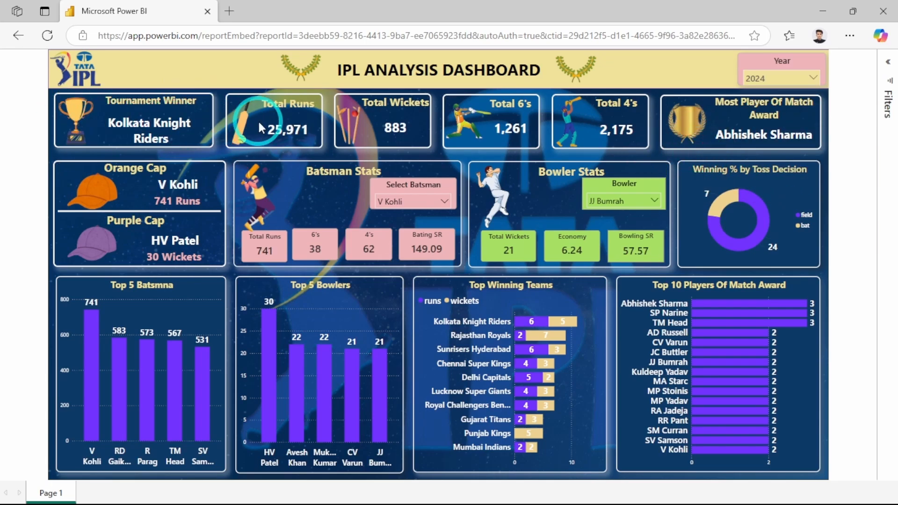
{"action": "left_click", "coordinate": [808, 136]}
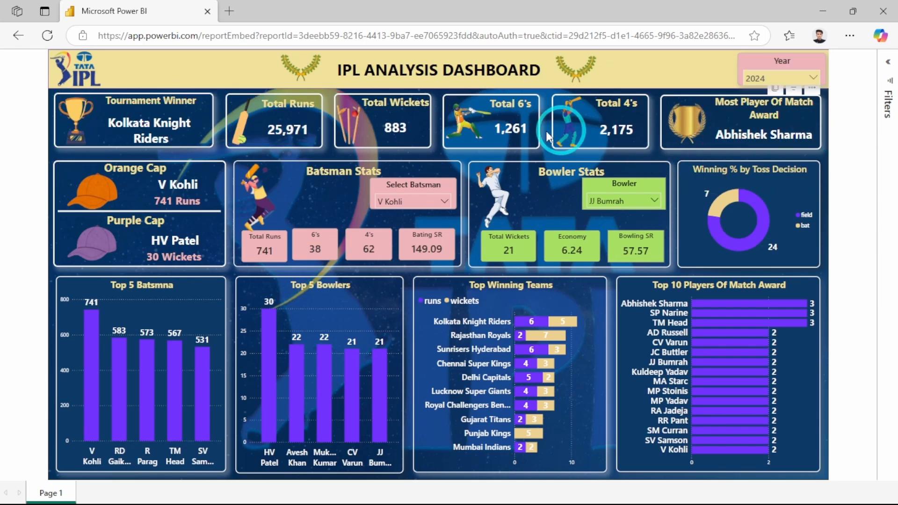
{"action": "left_click", "coordinate": [156, 137]}
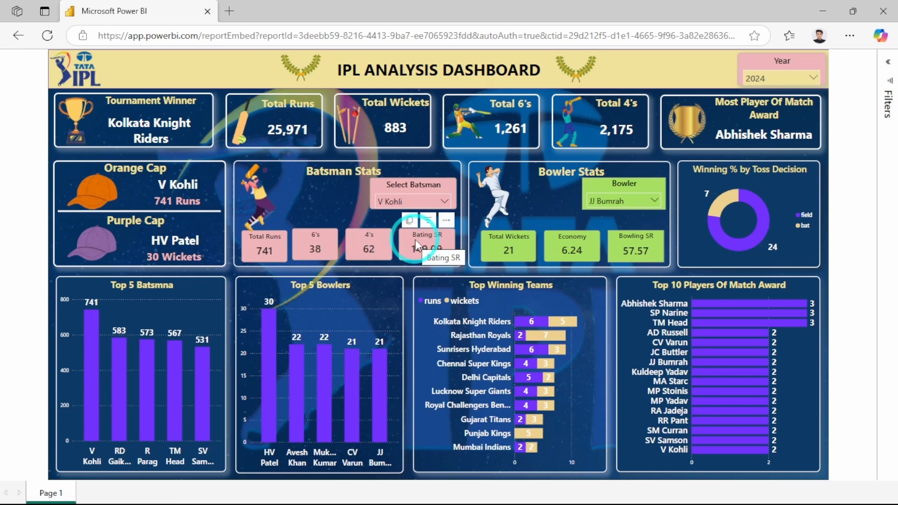
- Search the batsman filter for "sams" and select SV Samson for the Batsman Stats section
{"action": "left_click", "coordinate": [384, 203]}
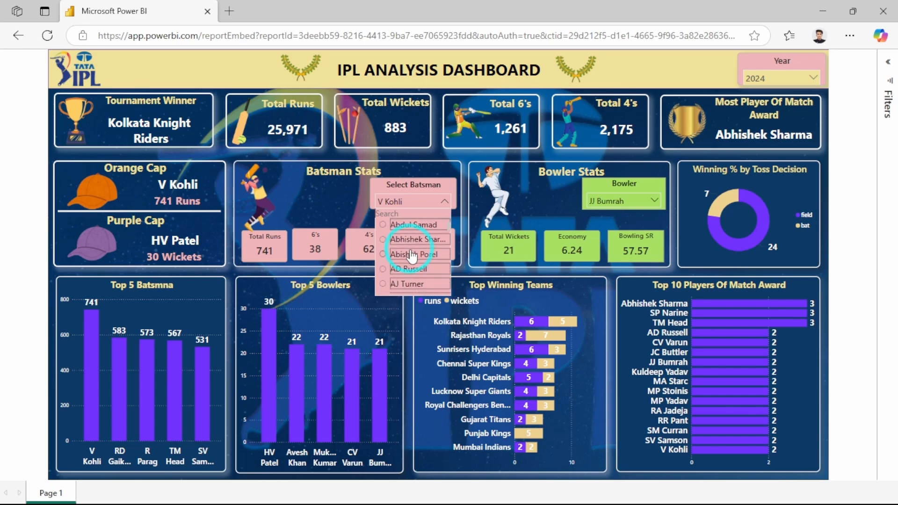
{"action": "scroll", "coordinate": [412, 256], "scroll_direction": "down", "scroll_amount": 3}
{"action": "left_click", "coordinate": [395, 210]}
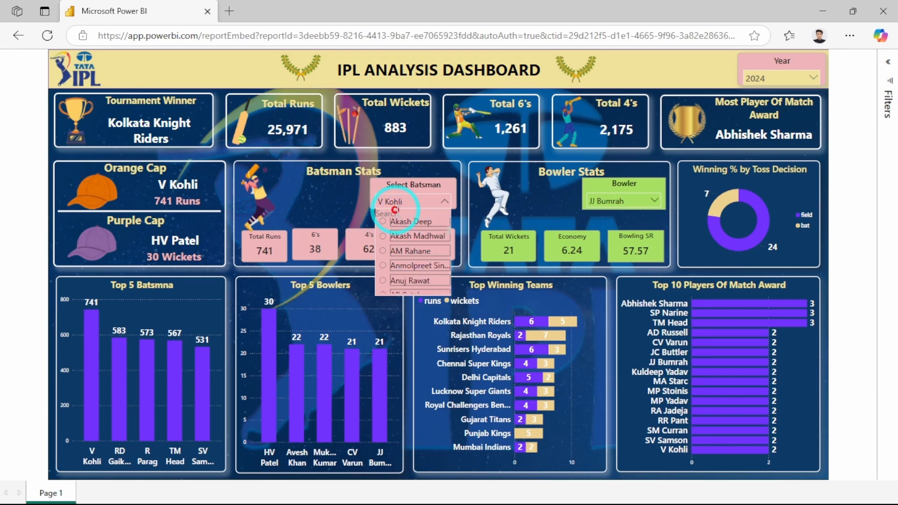
{"action": "left_click", "coordinate": [397, 211]}
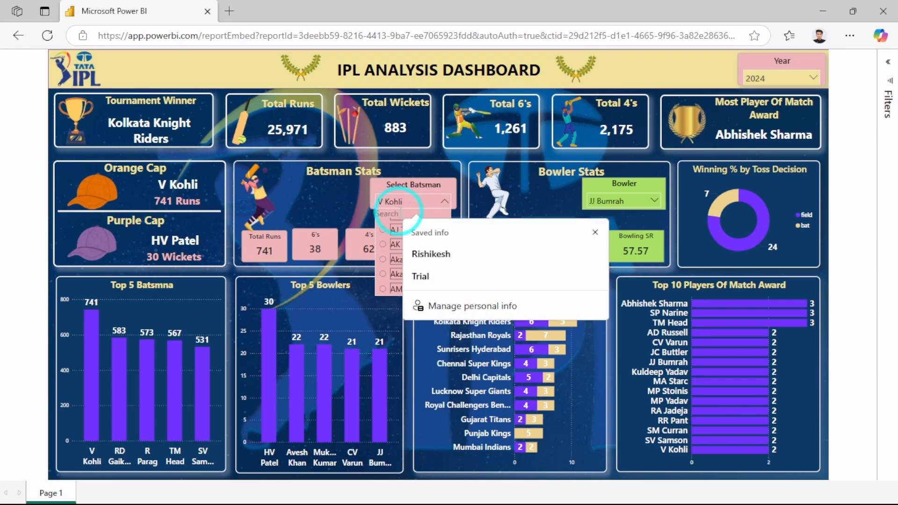
{"action": "type", "text": "sams"}
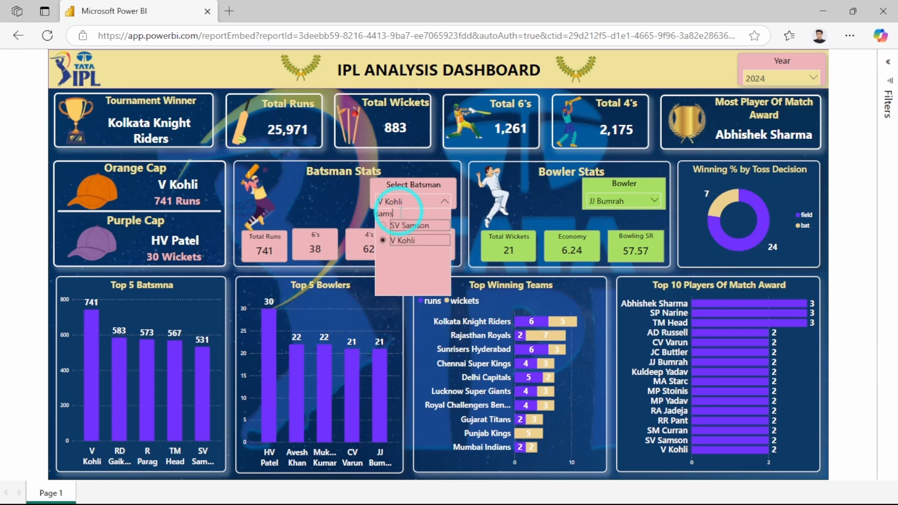
{"action": "left_click", "coordinate": [407, 226]}
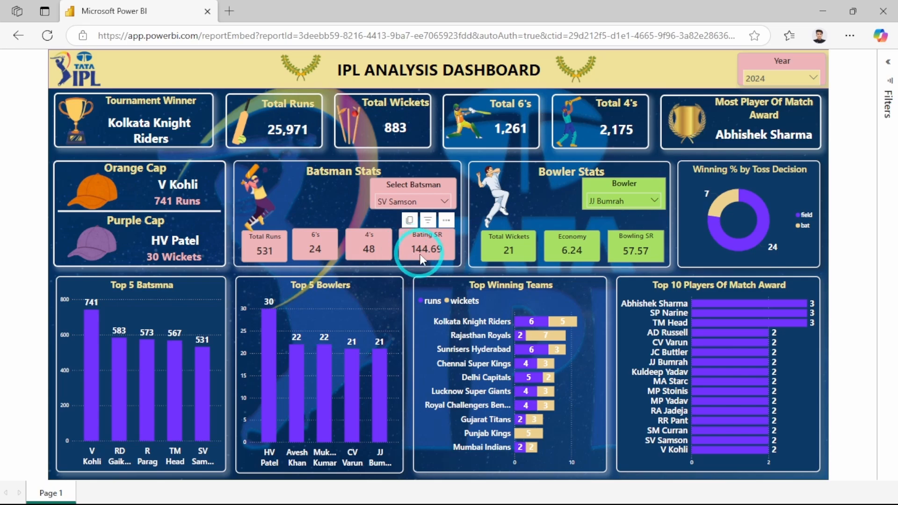
- Replace the batsman search with "TM head" and select TM Head for the Batsman Stats section
{"action": "left_click", "coordinate": [388, 201]}
{"action": "type", "text": "sams"}
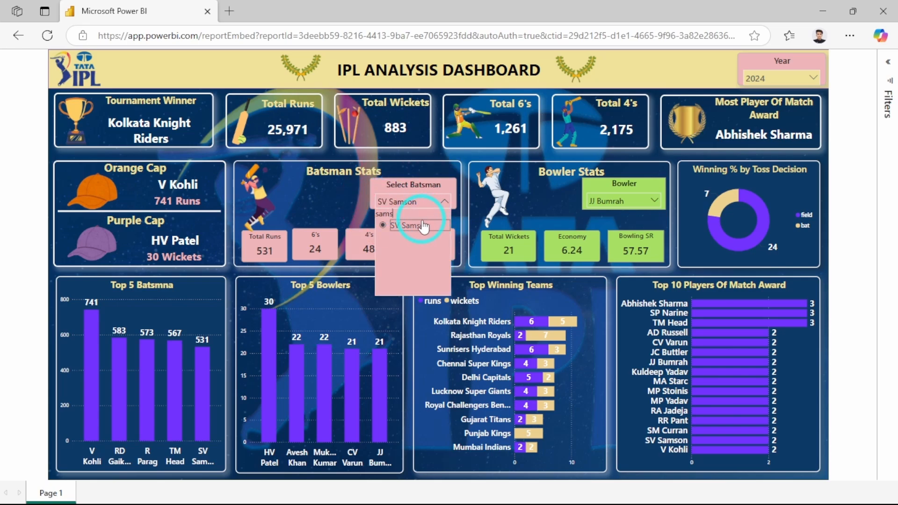
{"action": "key", "text": "BackSpace"}
{"action": "key", "text": "BackSpace"}
{"action": "key", "text": "BackSpace"}
{"action": "key", "text": "BackSpace"}
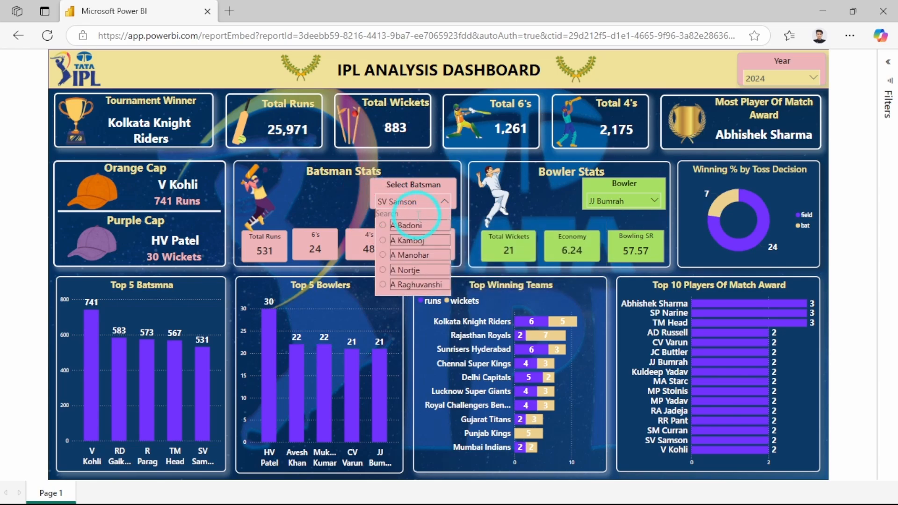
{"action": "type", "text": "TM head"}
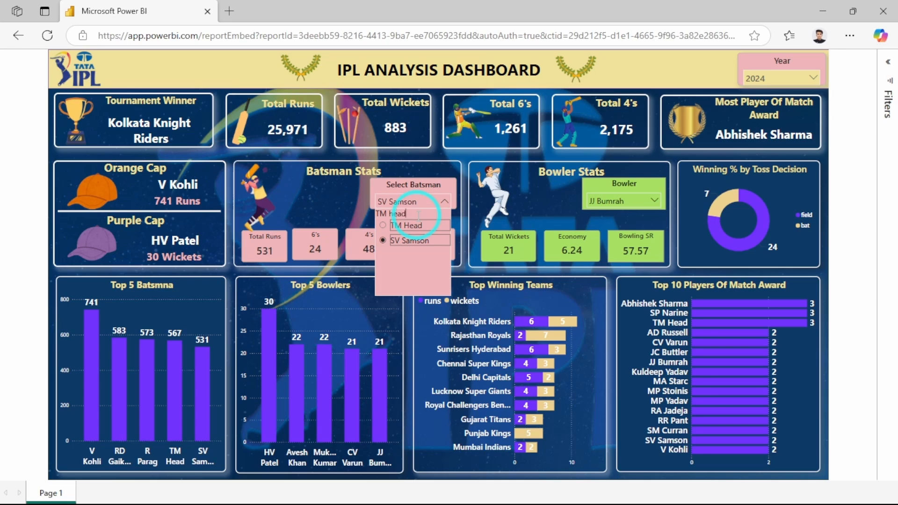
{"action": "left_click", "coordinate": [407, 225]}
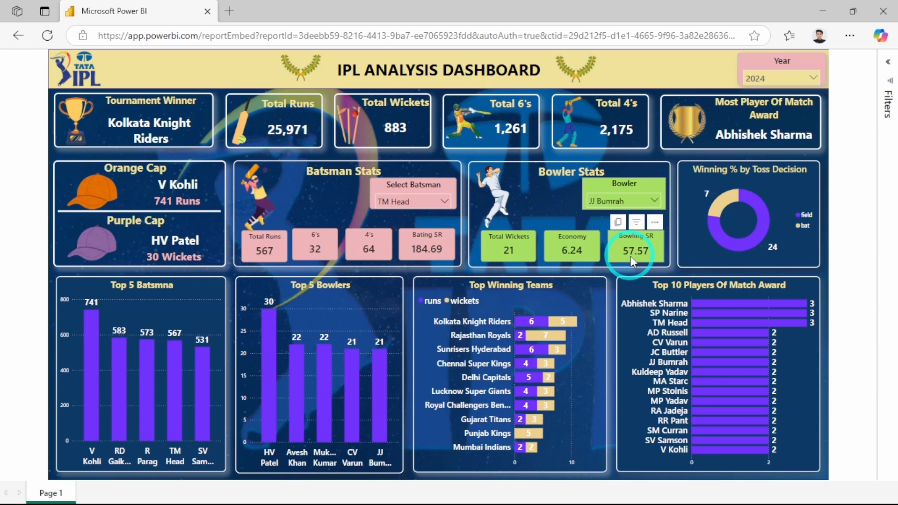
{"action": "left_click", "coordinate": [599, 202]}
{"action": "left_click", "coordinate": [609, 214]}
{"action": "type", "text": "bum"}
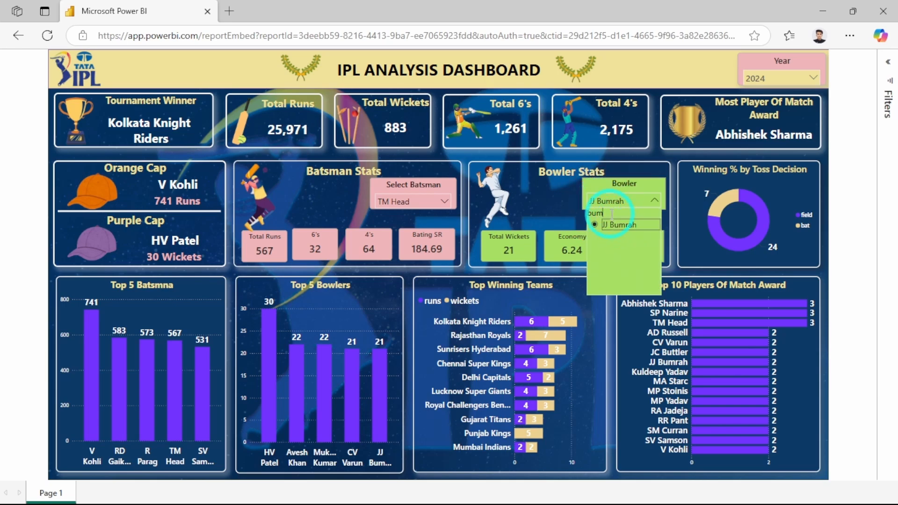
{"action": "key", "text": "BackSpace"}
{"action": "key", "text": "BackSpace"}
{"action": "key", "text": "BackSpace"}
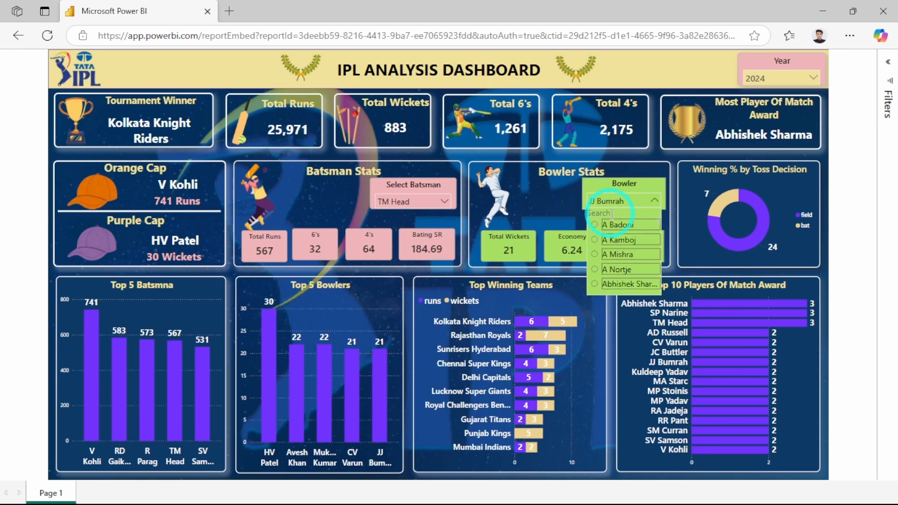
{"action": "type", "text": "H p"}
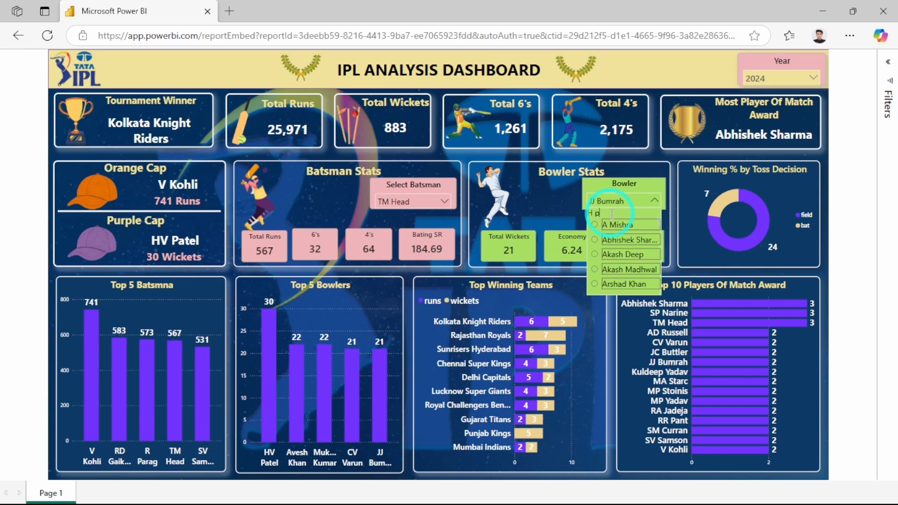
{"action": "type", "text": "atel"}
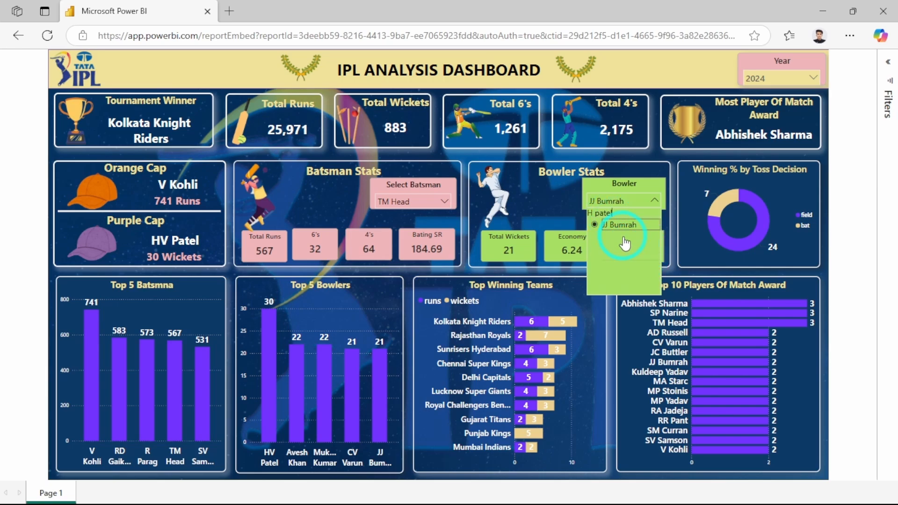
- Replace the bowler search with "Patel" and select HV Patel for the Bowler Stats section
{"action": "key", "text": "BackSpace"}
{"action": "key", "text": "BackSpace"}
{"action": "key", "text": "BackSpace"}
{"action": "key", "text": "BackSpace"}
{"action": "key", "text": "BackSpace"}
{"action": "key", "text": "BackSpace"}
{"action": "key", "text": "BackSpace"}
{"action": "type", "text": "Pate"}
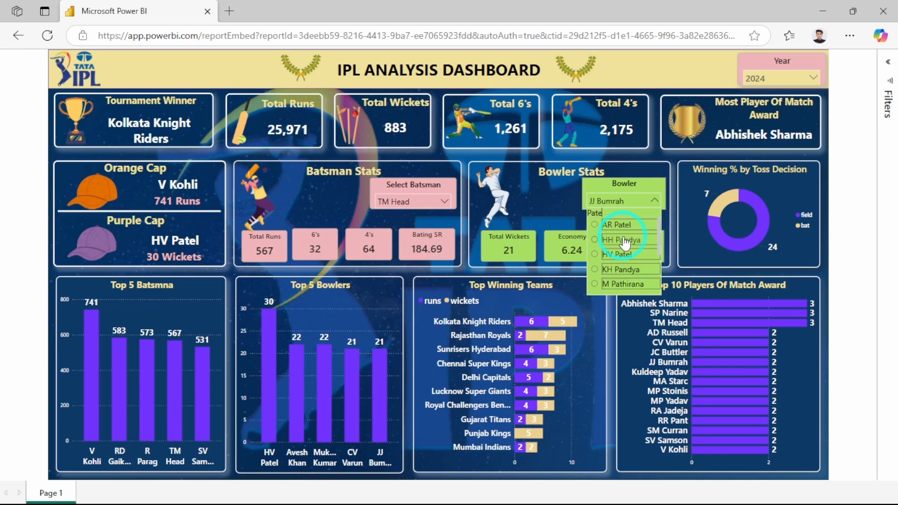
{"action": "type", "text": "l"}
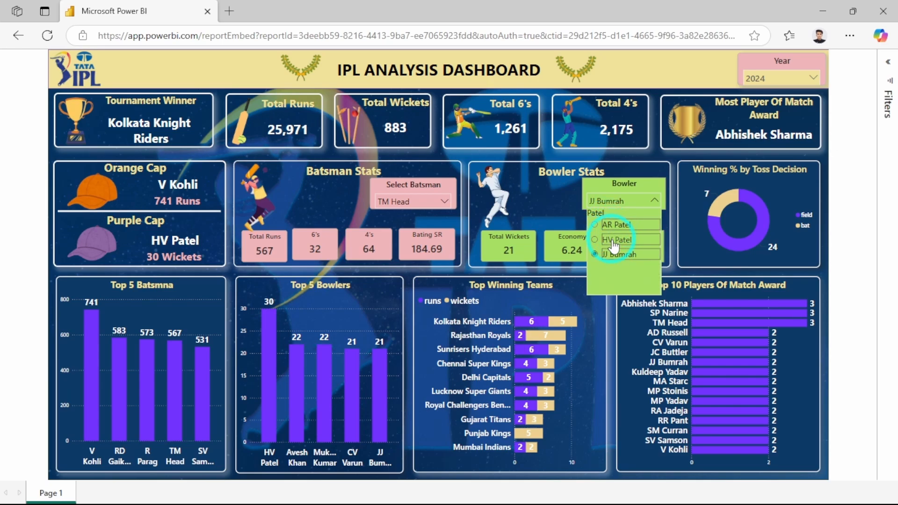
{"action": "left_click", "coordinate": [614, 240]}
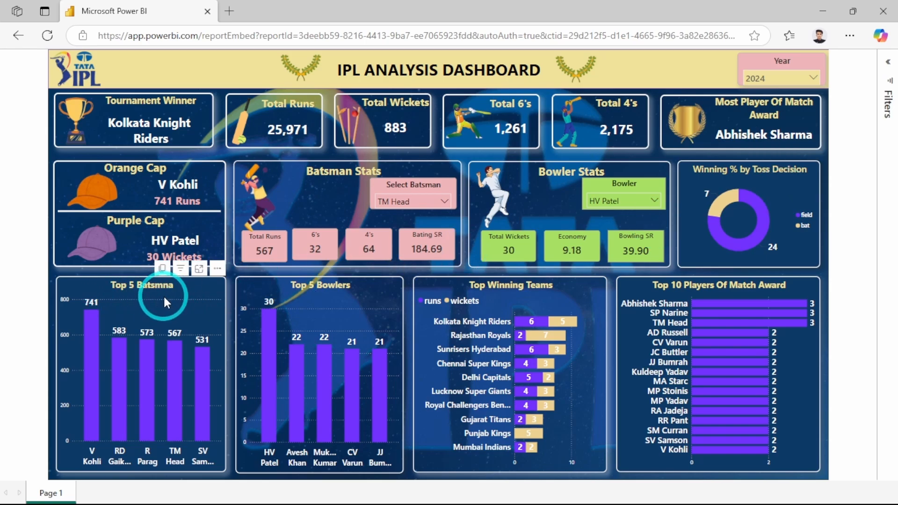
- Examine each batsman's run total in the top five batsmen chart and the tallest bar in the Top 5 Bowlers chart
{"action": "mouse_move", "coordinate": [93, 412]}
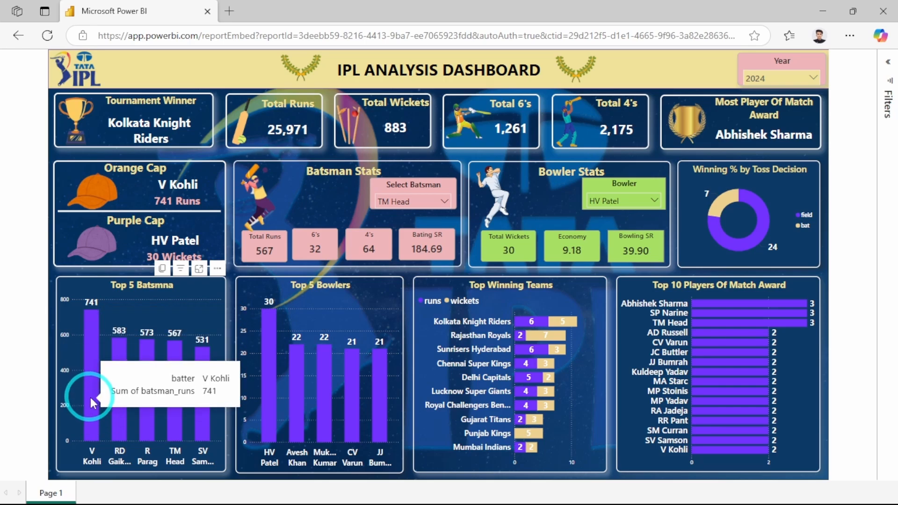
{"action": "mouse_move", "coordinate": [117, 421]}
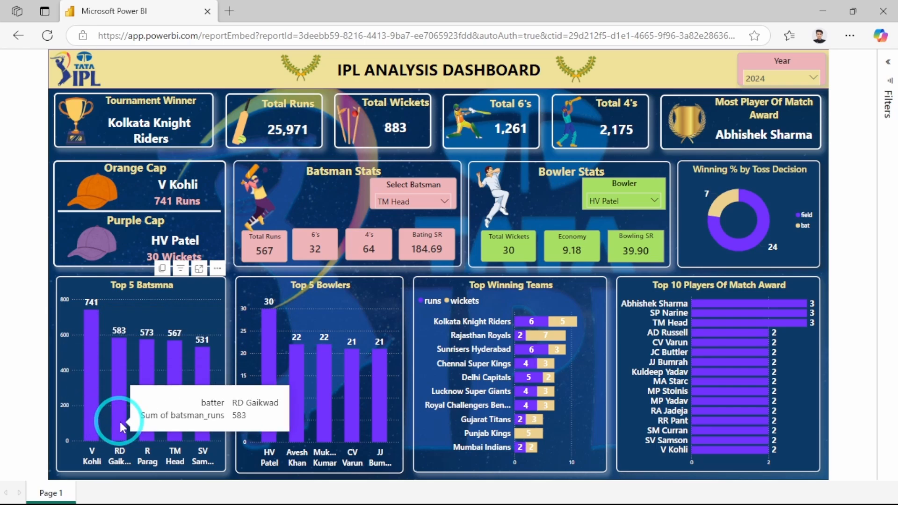
{"action": "mouse_move", "coordinate": [145, 432]}
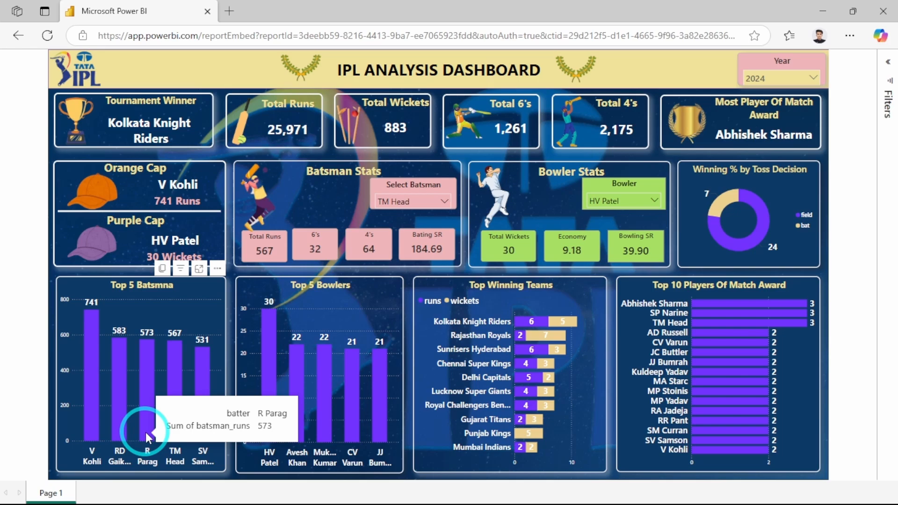
{"action": "mouse_move", "coordinate": [169, 374]}
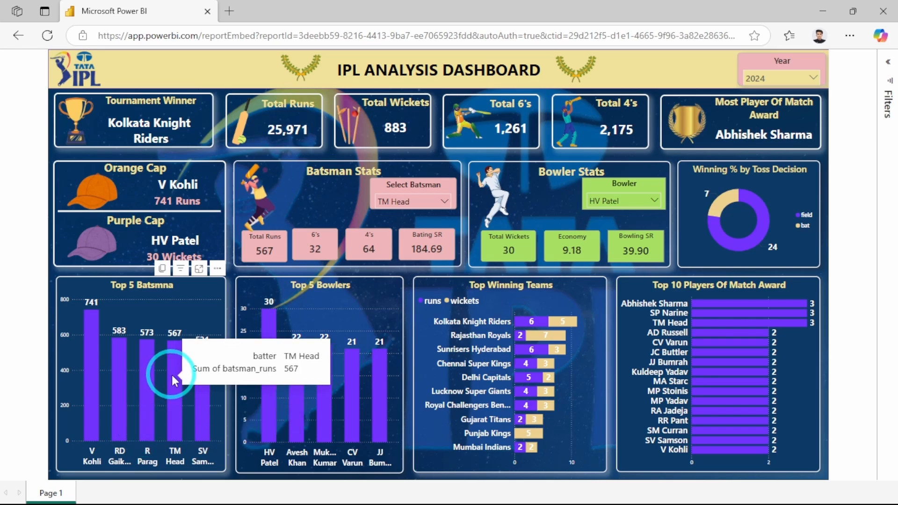
{"action": "mouse_move", "coordinate": [206, 416]}
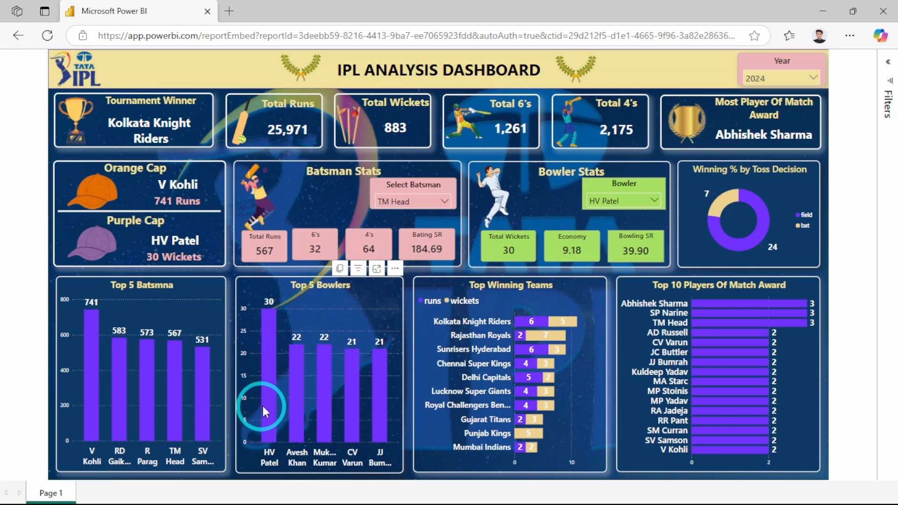
{"action": "mouse_move", "coordinate": [266, 406]}
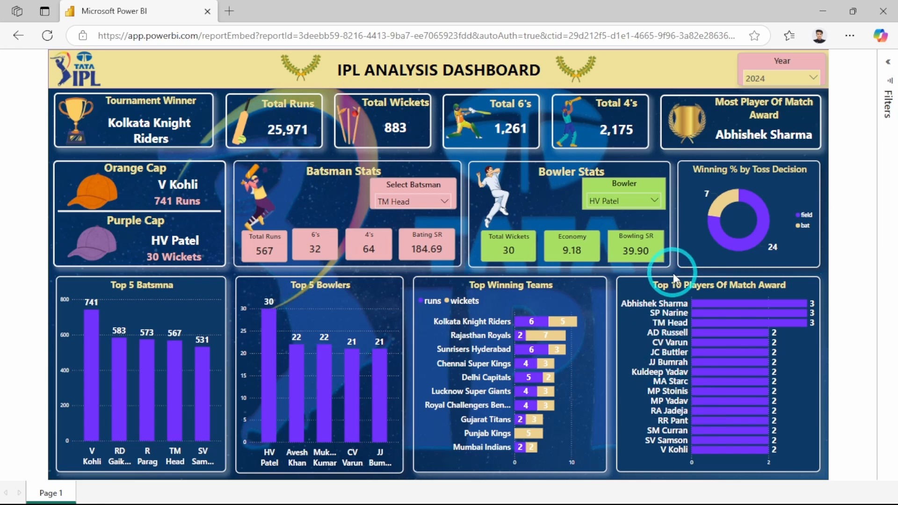
- Clear the 2024 selection from the Year filter so the dashboard covers All years
{"action": "left_click", "coordinate": [761, 81]}
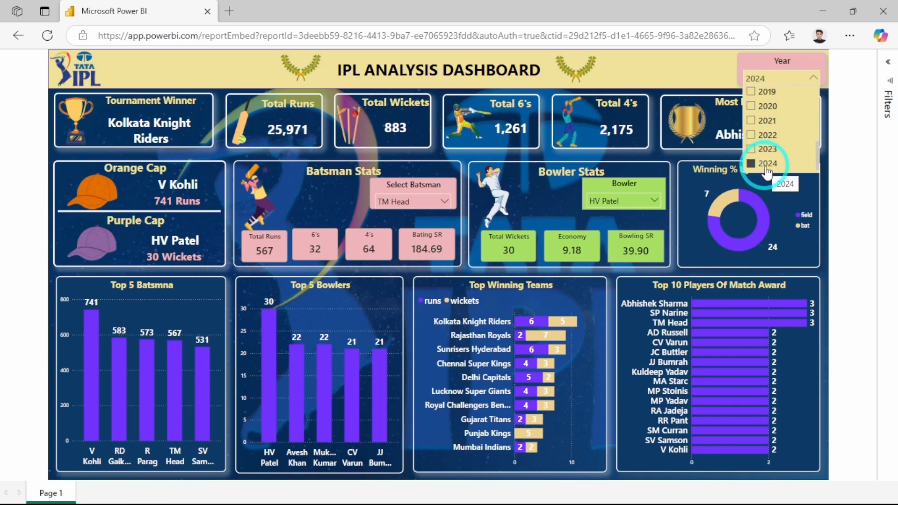
{"action": "left_click", "coordinate": [765, 165]}
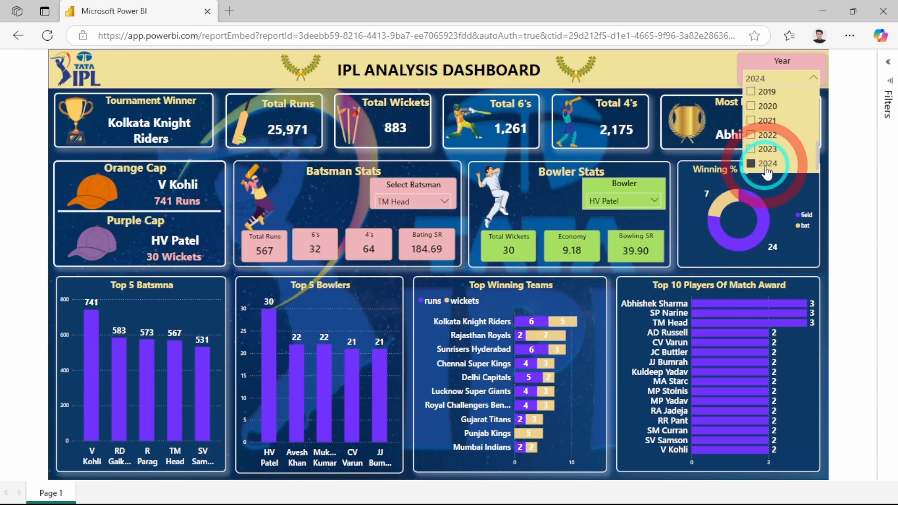
{"action": "left_click", "coordinate": [672, 150]}
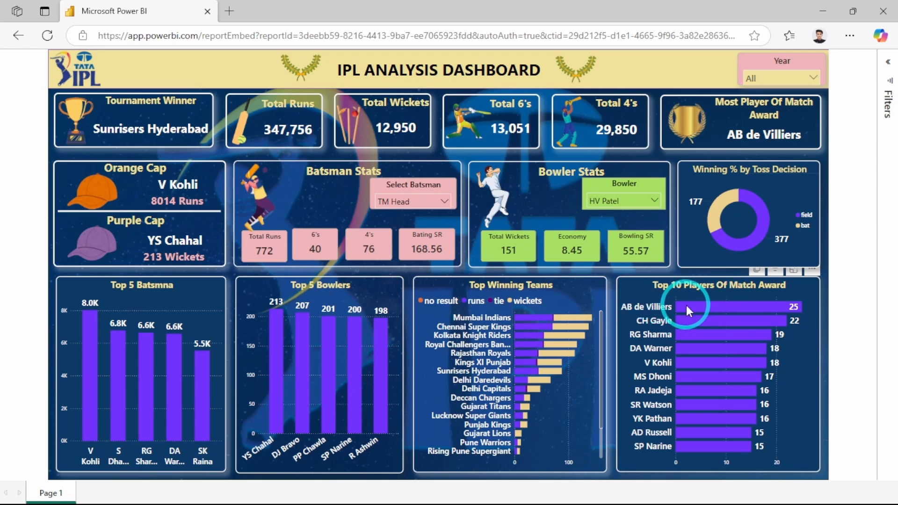
- Review the leading player in the match award chart and the Orange Cap and Purple Cap holders for all years
{"action": "mouse_move", "coordinate": [686, 305]}
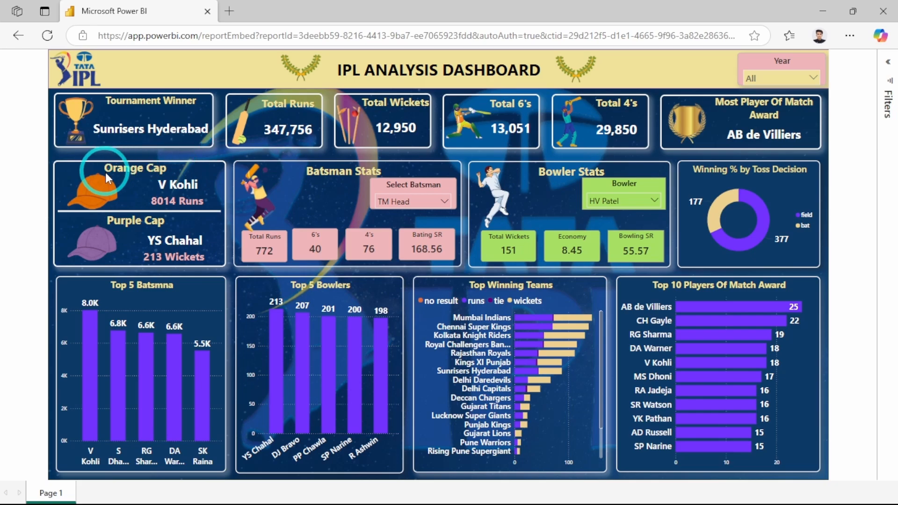
{"action": "mouse_move", "coordinate": [167, 187]}
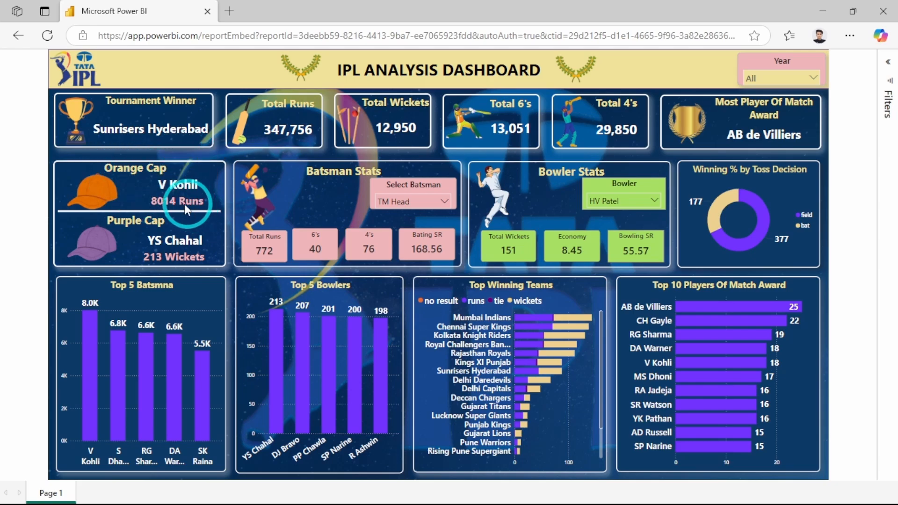
{"action": "mouse_move", "coordinate": [194, 261]}
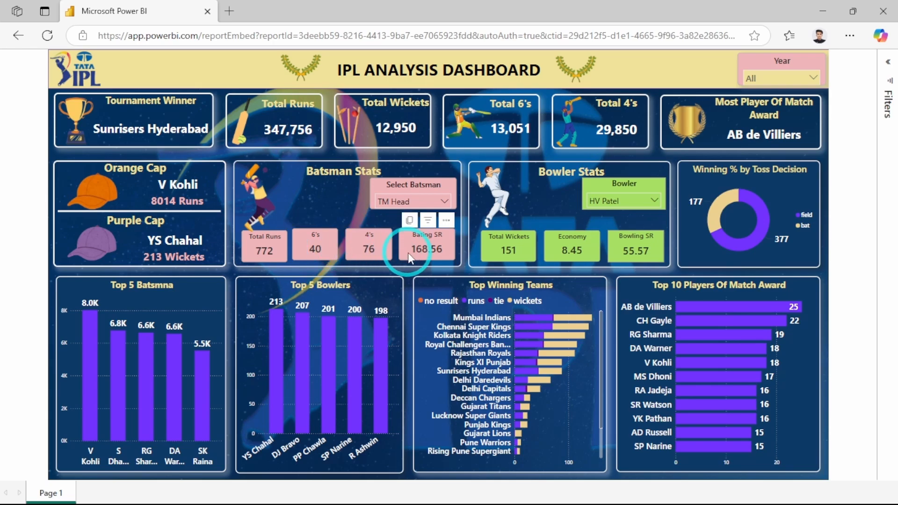
- Replace the batsman search with "warner" and select DA Warner for the Batsman Stats section
{"action": "left_click", "coordinate": [396, 201]}
{"action": "left_click", "coordinate": [415, 216]}
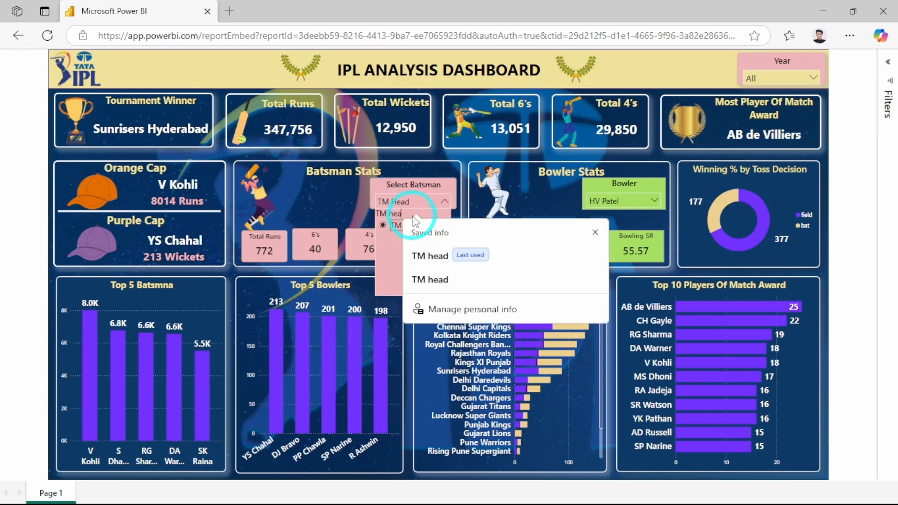
{"action": "key", "text": "BackSpace"}
{"action": "key", "text": "BackSpace"}
{"action": "key", "text": "BackSpace"}
{"action": "key", "text": "BackSpace"}
{"action": "key", "text": "BackSpace"}
{"action": "key", "text": "BackSpace"}
{"action": "type", "text": "warner"}
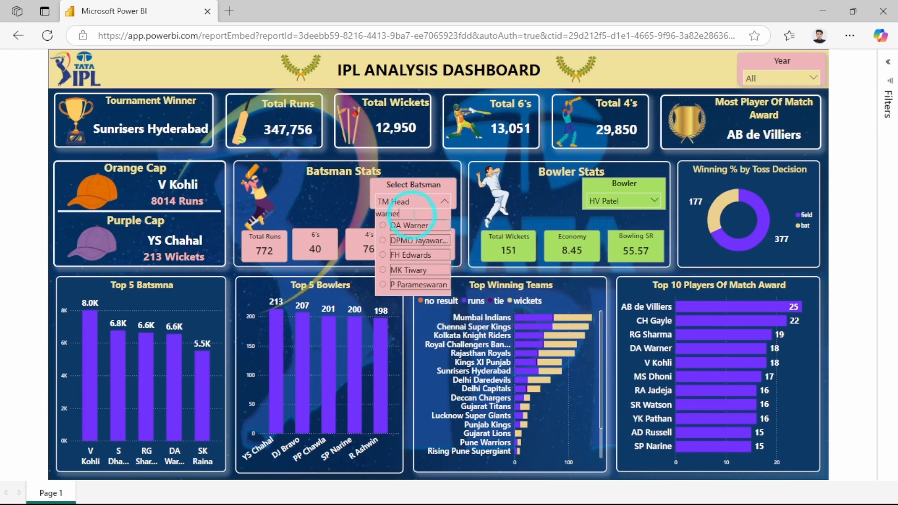
{"action": "left_click", "coordinate": [420, 226]}
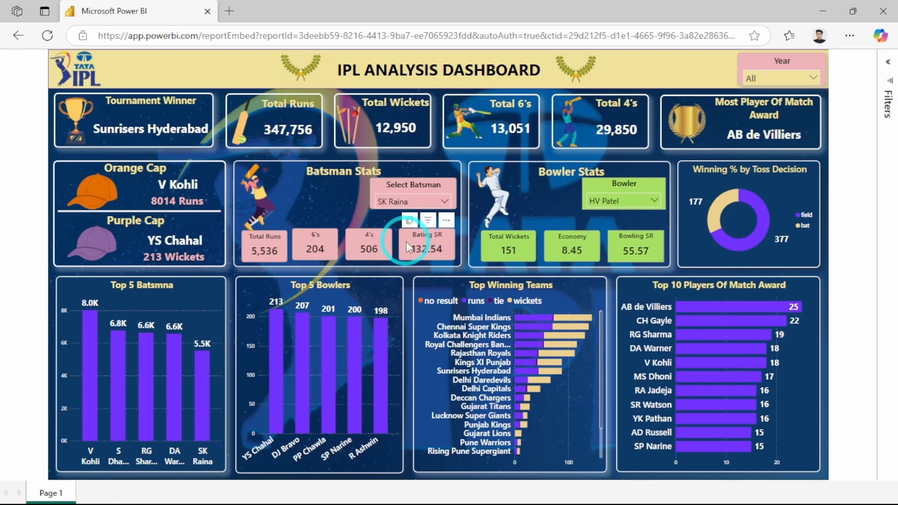
- Clear the old bowler search, search for "bravo" and select DJ Bravo for the Bowler Stats section
{"action": "left_click", "coordinate": [615, 197]}
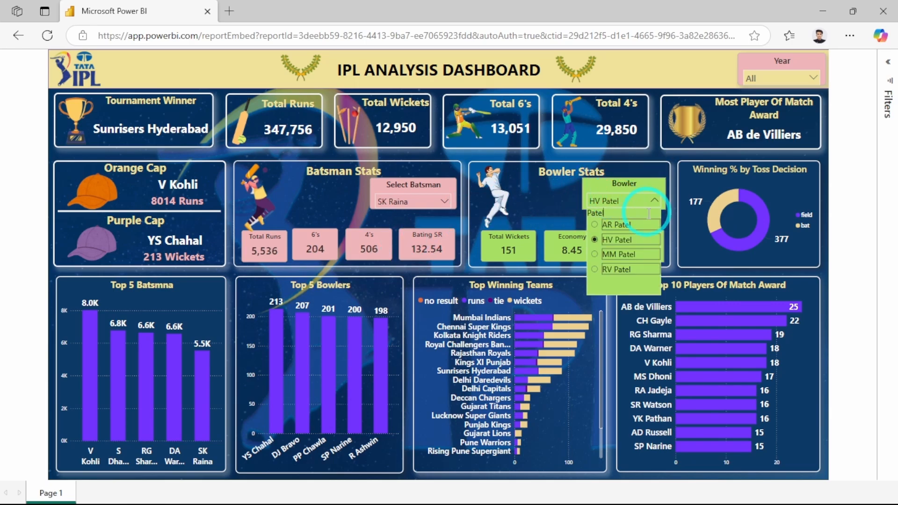
{"action": "type", "text": "Patel"}
{"action": "key", "text": "BackSpace"}
{"action": "key", "text": "BackSpace"}
{"action": "key", "text": "BackSpace"}
{"action": "key", "text": "BackSpace"}
{"action": "key", "text": "BackSpace"}
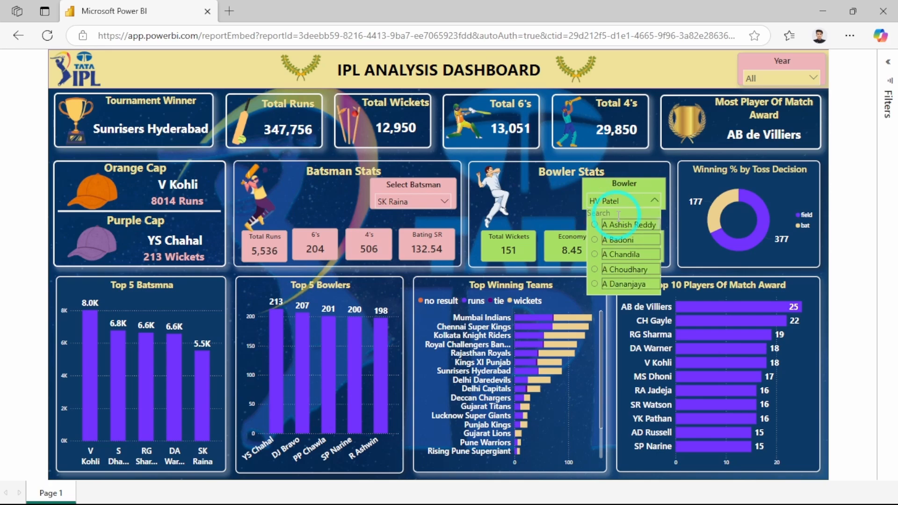
{"action": "left_click", "coordinate": [563, 201]}
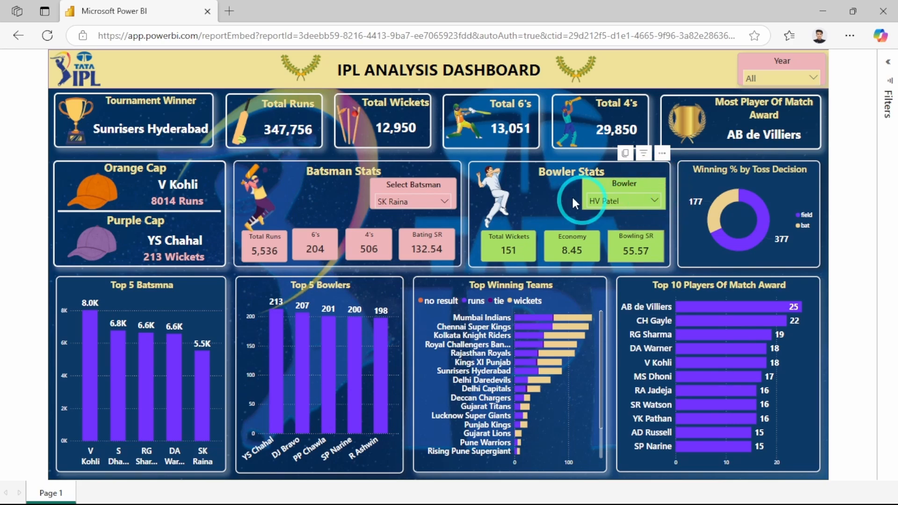
{"action": "left_click", "coordinate": [654, 201]}
{"action": "type", "text": "bravo"}
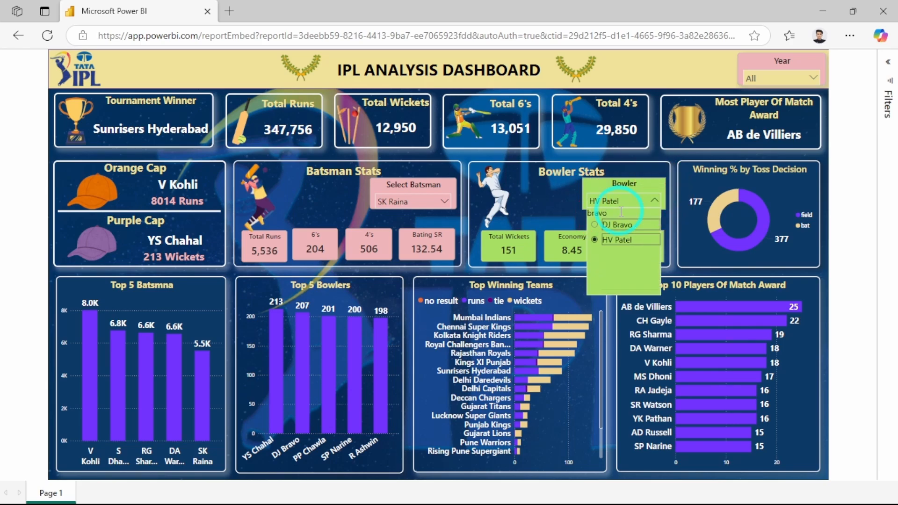
{"action": "left_click", "coordinate": [613, 224]}
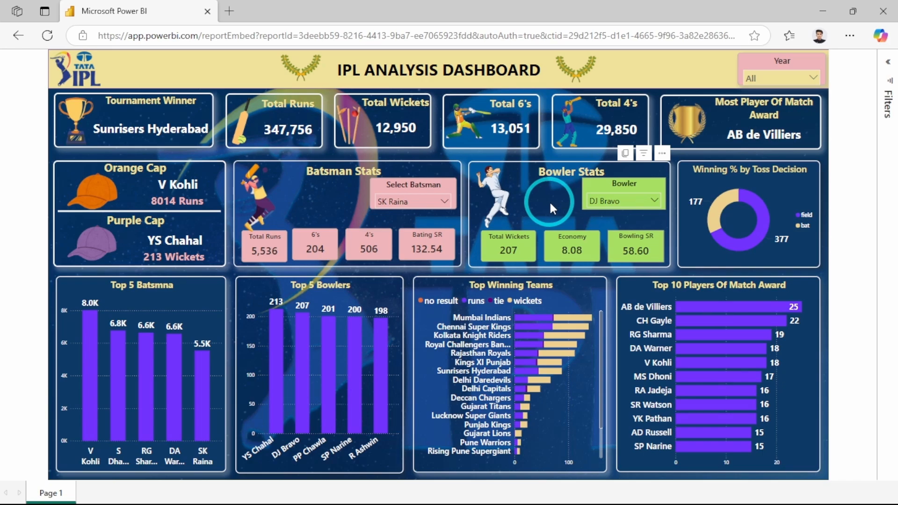
- Replace the bowler search with "chawla" and select PP Chawla for the Bowler Stats section
{"action": "left_click", "coordinate": [625, 200]}
{"action": "key", "text": "BackSpace"}
{"action": "key", "text": "BackSpace"}
{"action": "key", "text": "BackSpace"}
{"action": "key", "text": "BackSpace"}
{"action": "key", "text": "BackSpace"}
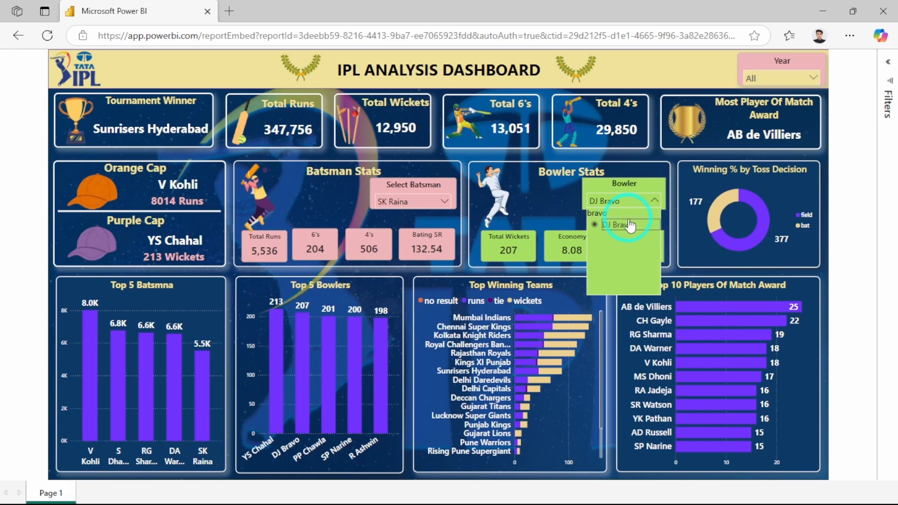
{"action": "type", "text": "dhawla"}
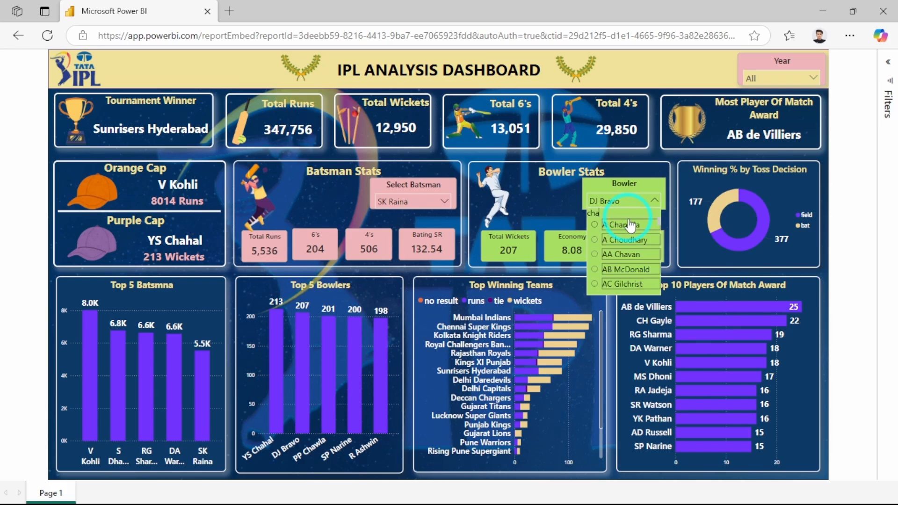
{"action": "left_click", "coordinate": [629, 227]}
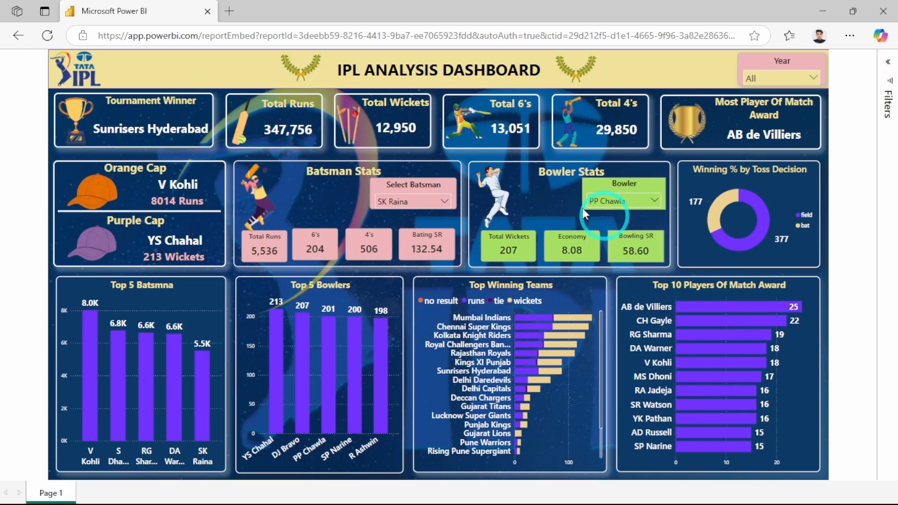
{"action": "left_click", "coordinate": [531, 184]}
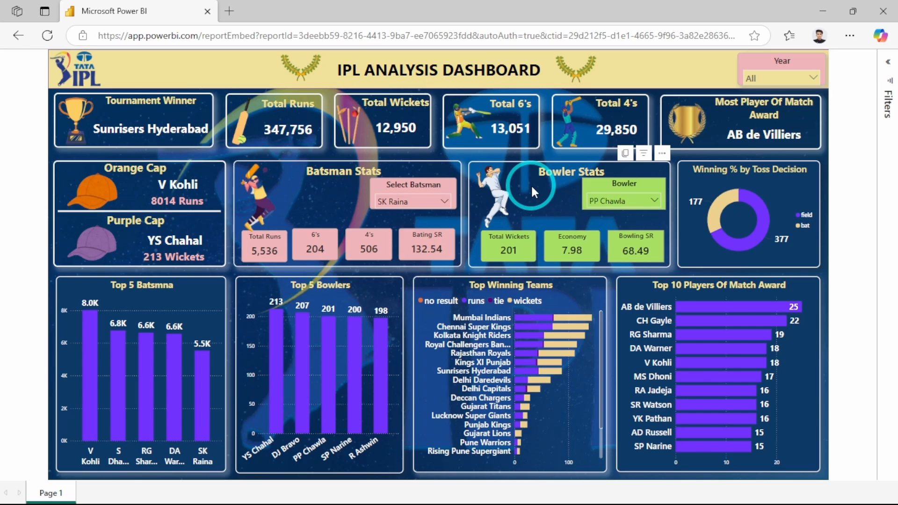
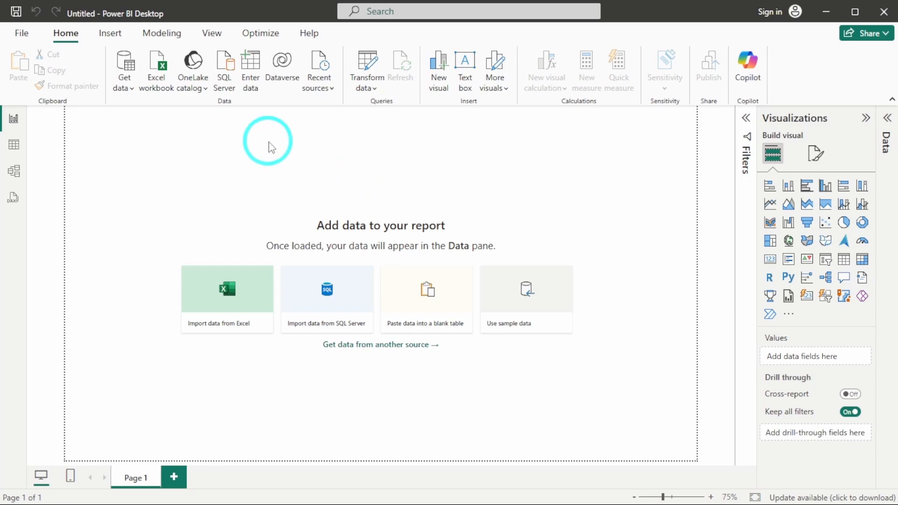
- In Power BI Desktop, import the deliveries CSV file from the IPL folder and load it into the blank report
{"action": "left_click", "coordinate": [120, 85]}
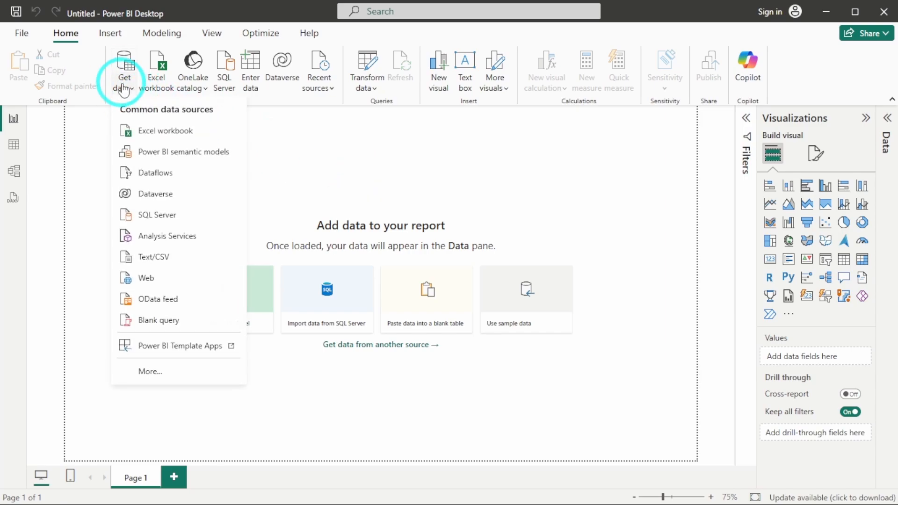
{"action": "left_click", "coordinate": [150, 259]}
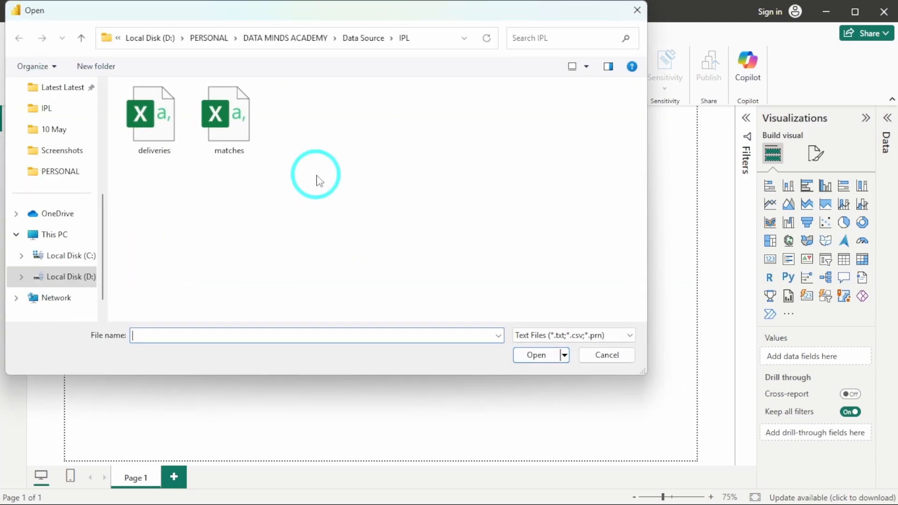
{"action": "left_click", "coordinate": [161, 137]}
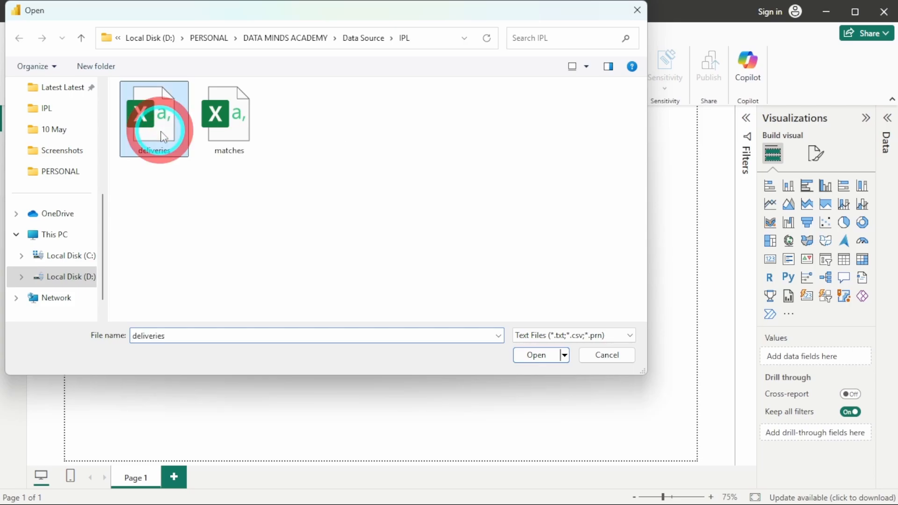
{"action": "left_click", "coordinate": [528, 355]}
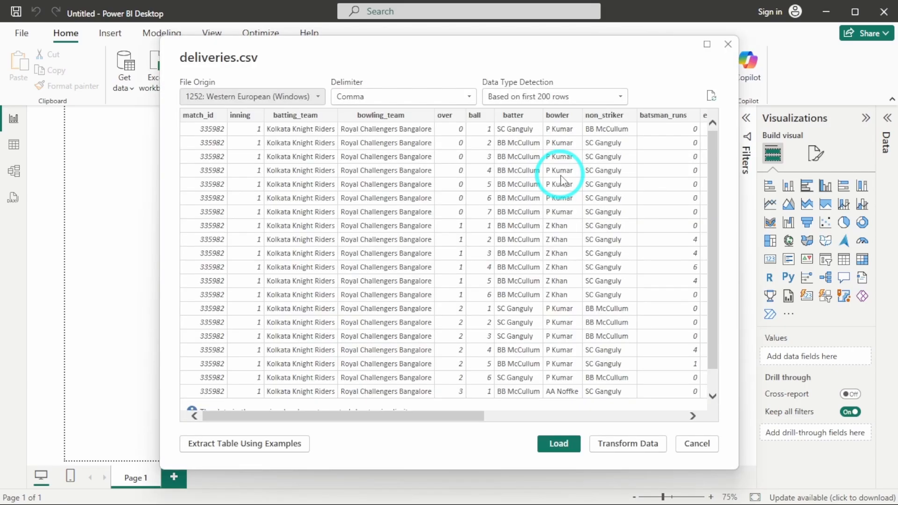
{"action": "left_click", "coordinate": [558, 444]}
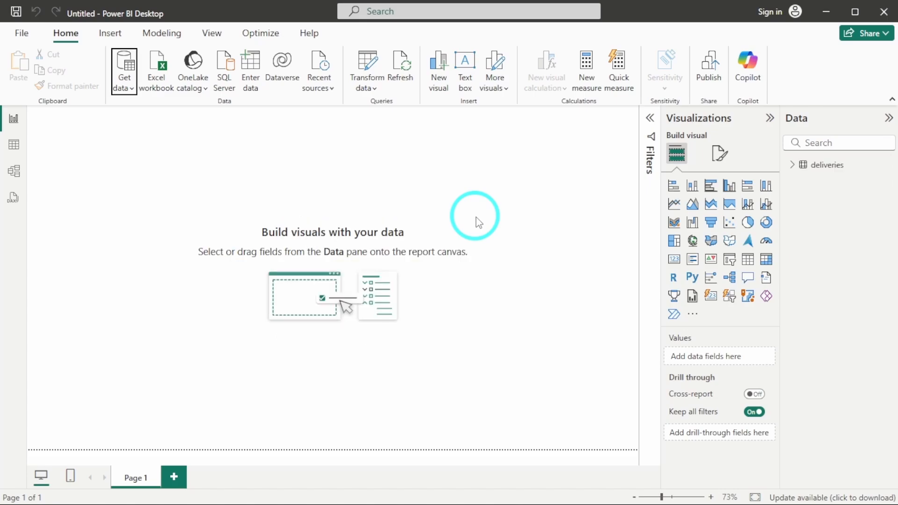
- Import the matches CSV file from the same IPL folder and load it as a second table
{"action": "left_click", "coordinate": [131, 89]}
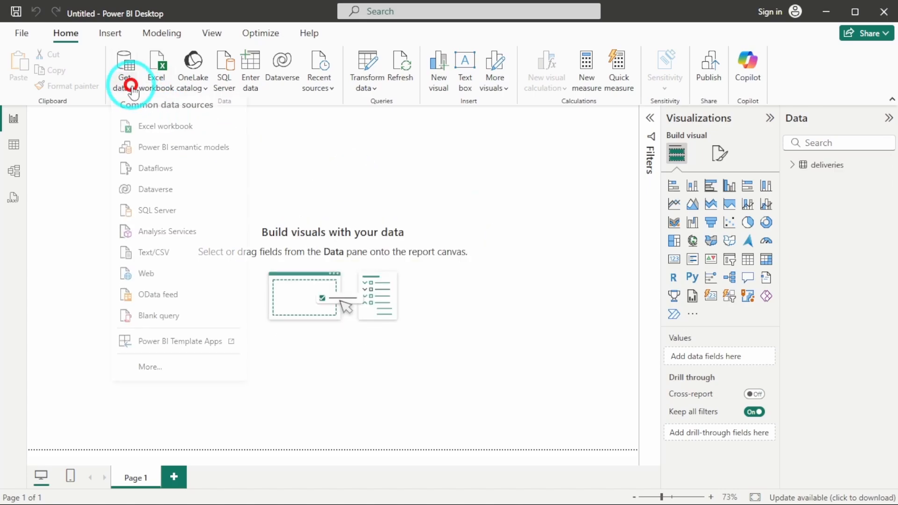
{"action": "left_click", "coordinate": [152, 257]}
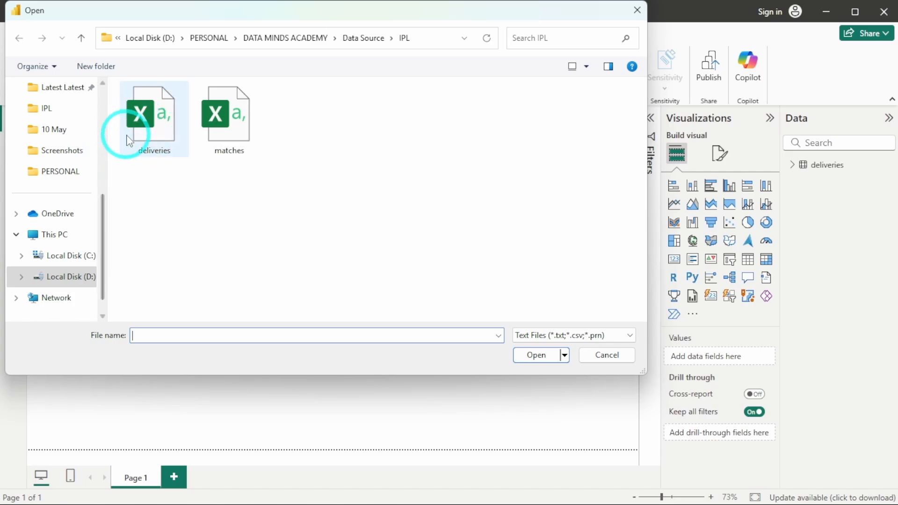
{"action": "left_click", "coordinate": [213, 134]}
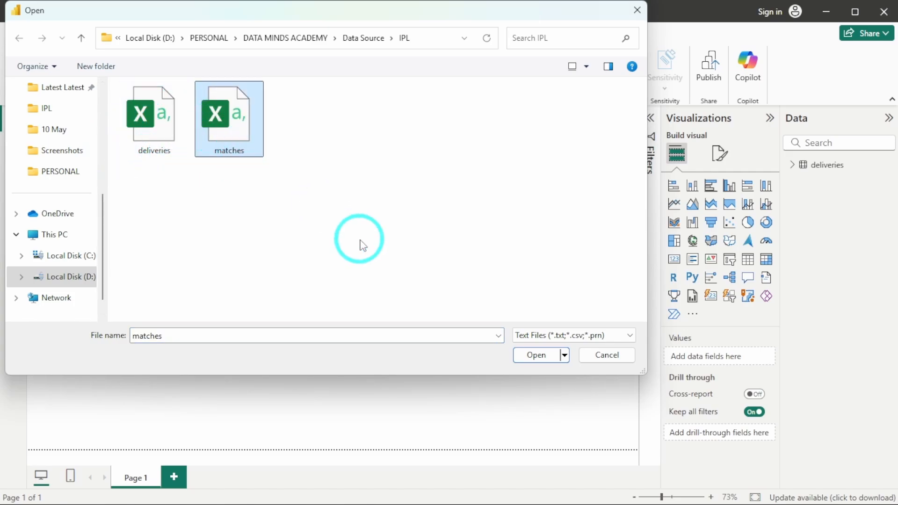
{"action": "left_click", "coordinate": [534, 357]}
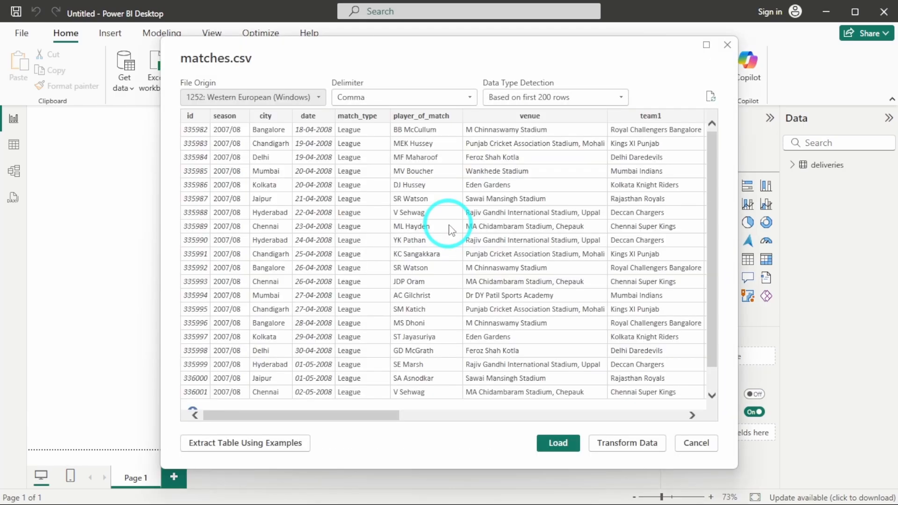
{"action": "left_click", "coordinate": [556, 441]}
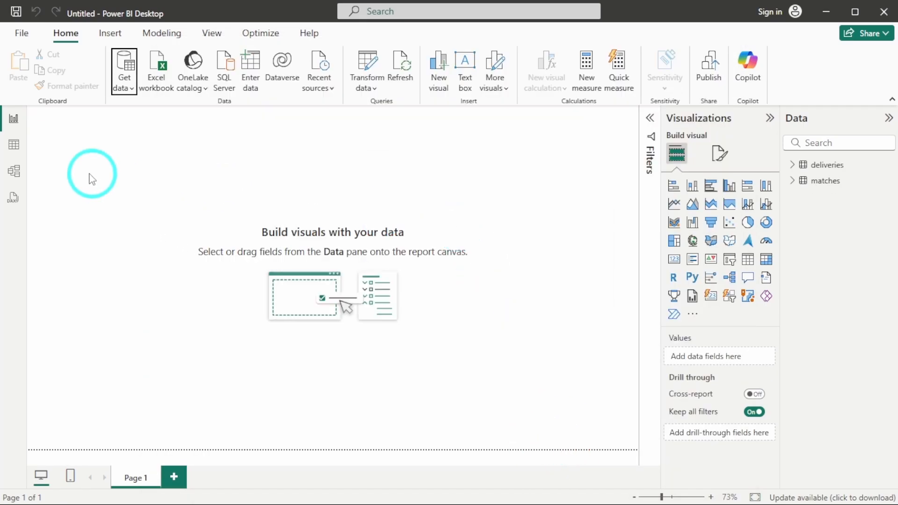
- Switch to the table view and look through the rows and columns of the deliveries and matches tables
{"action": "left_click", "coordinate": [13, 144]}
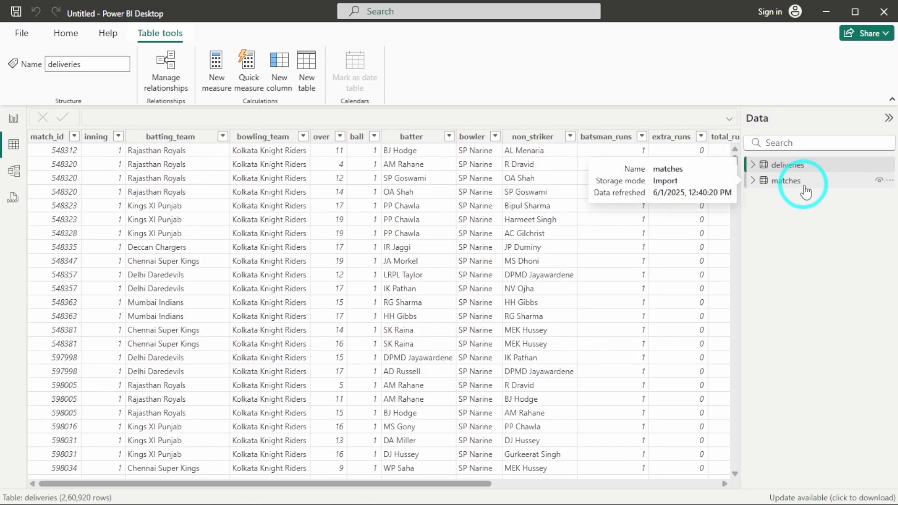
{"action": "left_click", "coordinate": [795, 180]}
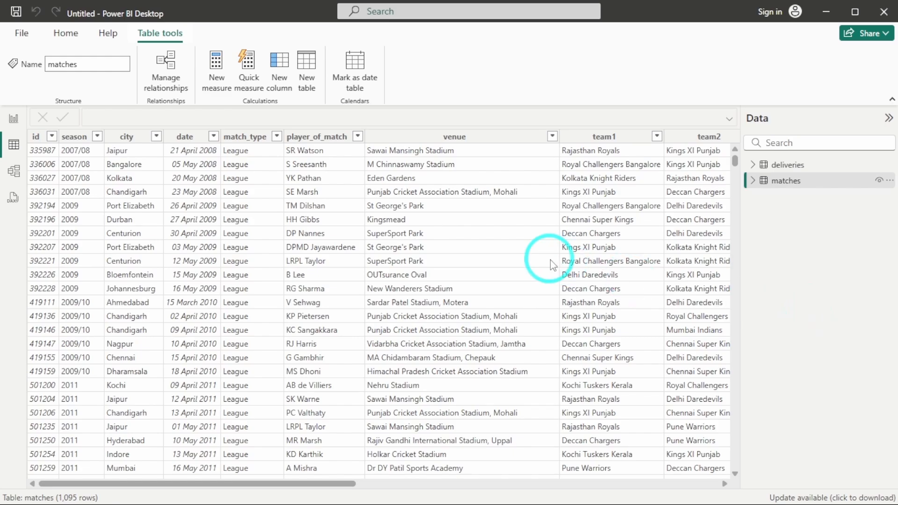
{"action": "left_click", "coordinate": [888, 118]}
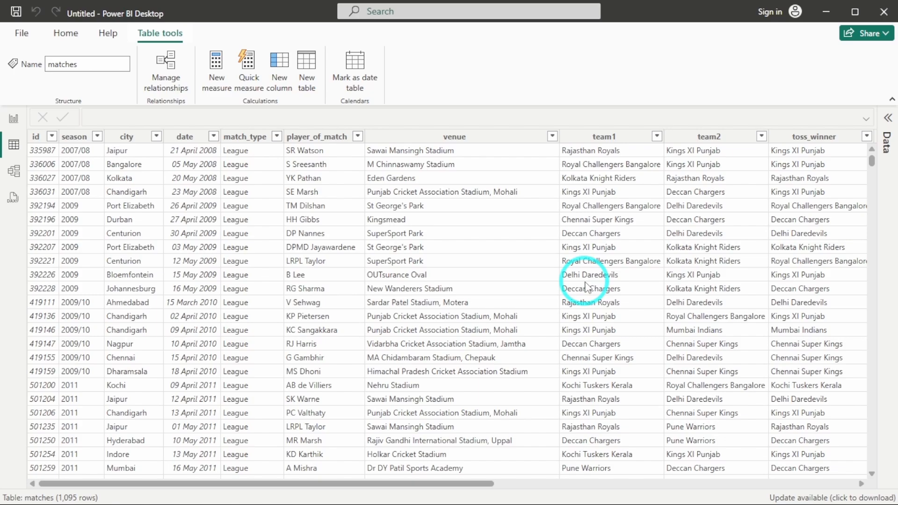
{"action": "scroll", "coordinate": [585, 286], "scroll_direction": "right", "scroll_amount": 5}
{"action": "scroll", "coordinate": [586, 286], "scroll_direction": "left", "scroll_amount": 5}
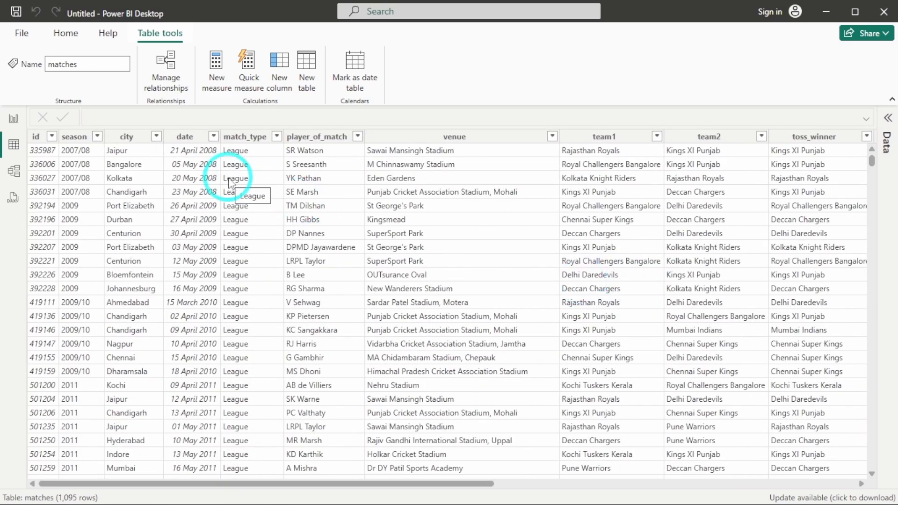
{"action": "left_click", "coordinate": [887, 118]}
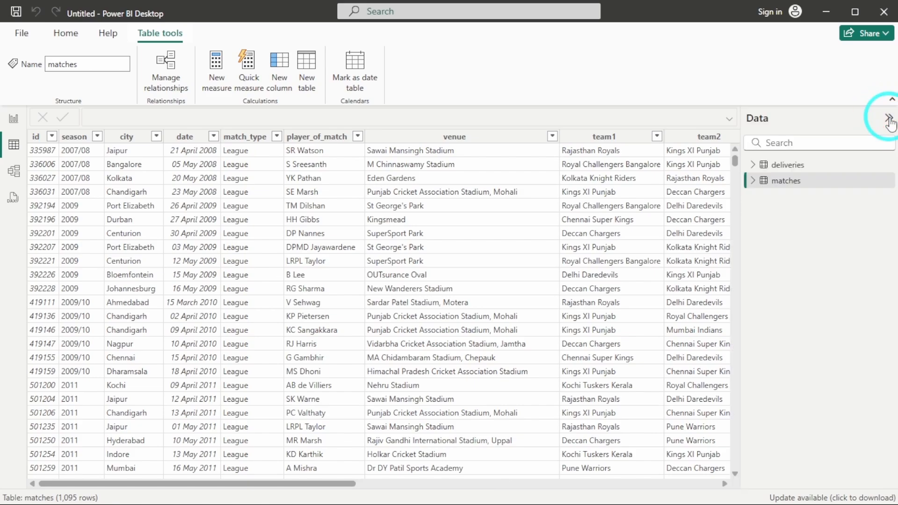
{"action": "left_click", "coordinate": [797, 165]}
{"action": "left_click", "coordinate": [786, 181]}
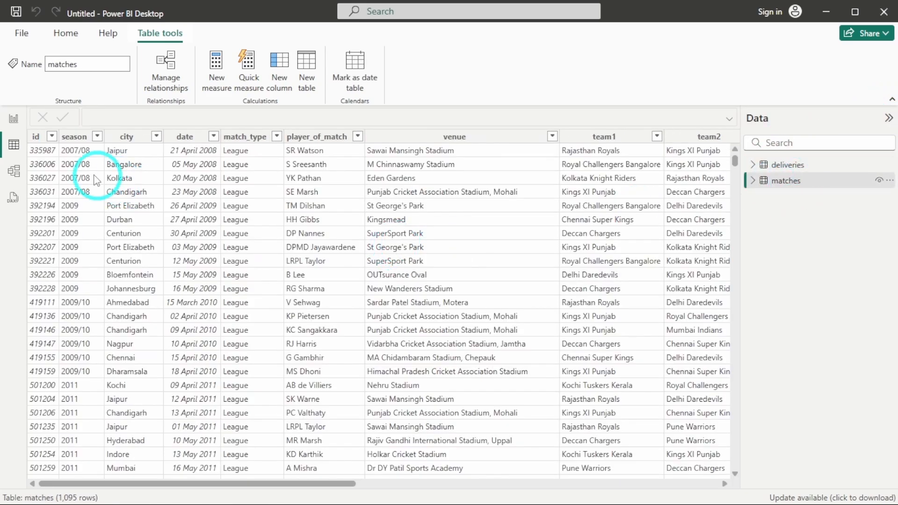
- Examine the id, season, city, date and match_type columns of the matches table, including the list of match types
{"action": "left_click", "coordinate": [38, 136]}
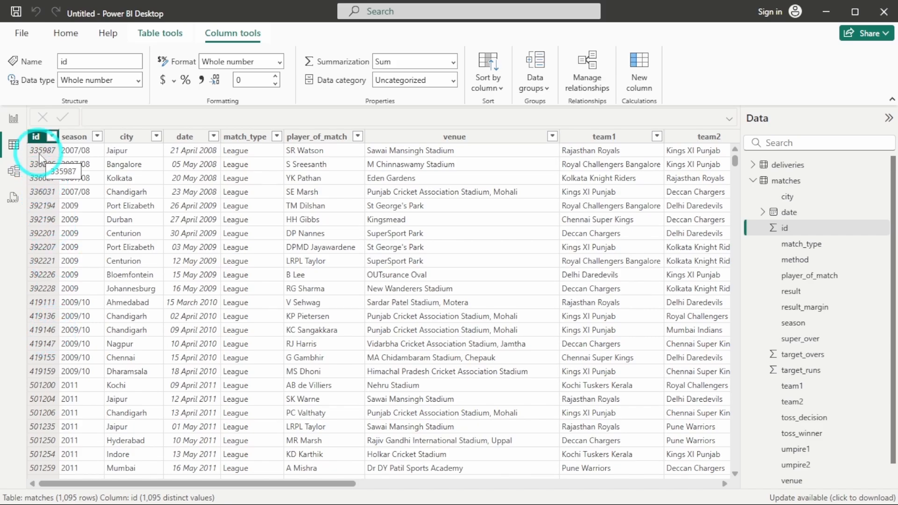
{"action": "left_click", "coordinate": [71, 137]}
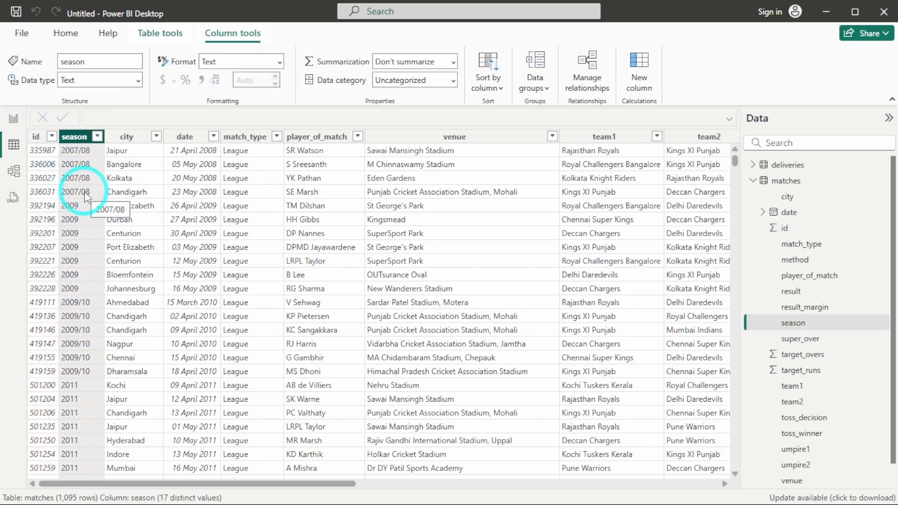
{"action": "left_click", "coordinate": [135, 137]}
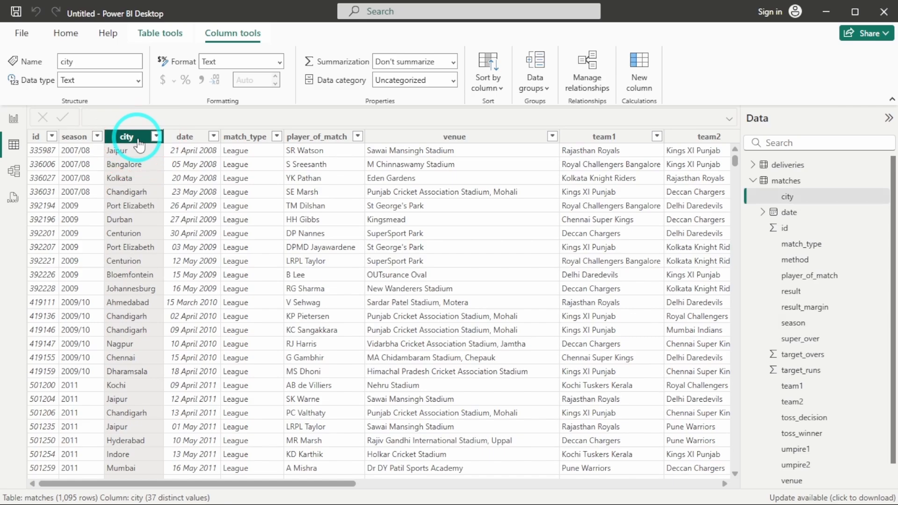
{"action": "left_click", "coordinate": [189, 137]}
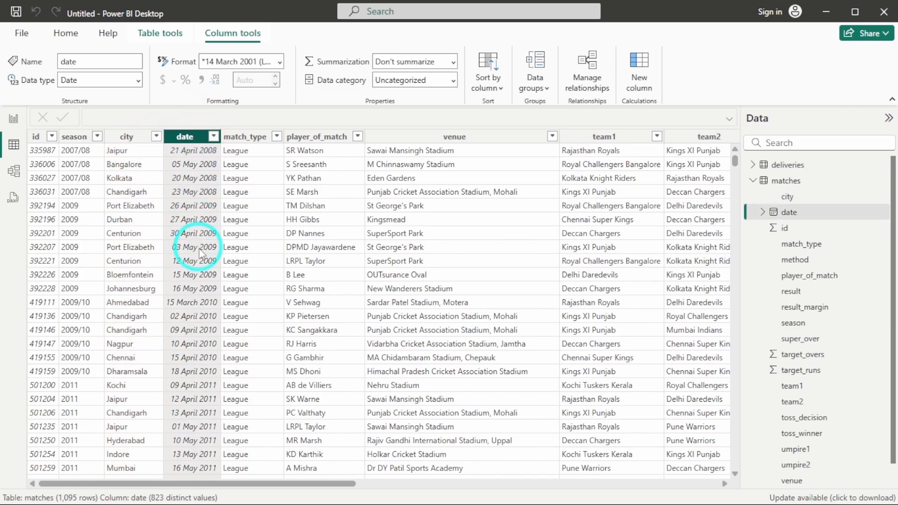
{"action": "left_click", "coordinate": [251, 140]}
{"action": "left_click", "coordinate": [277, 137]}
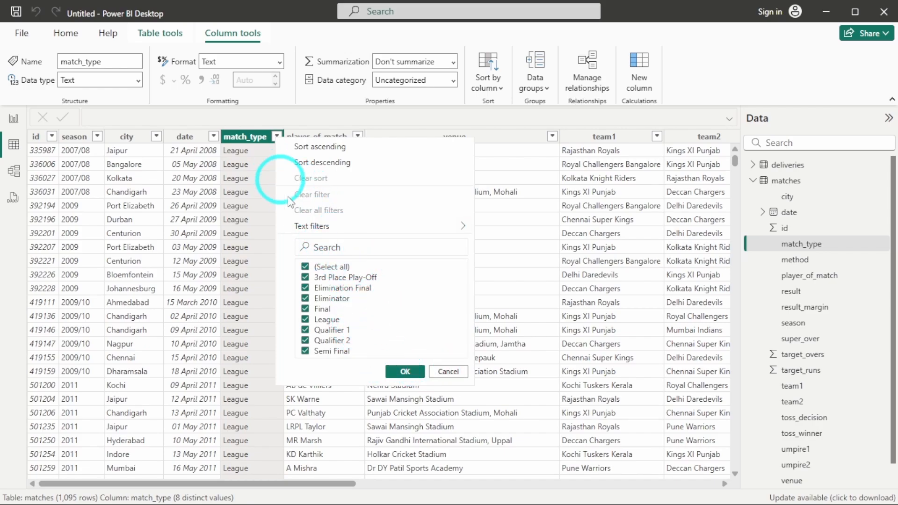
{"action": "left_click", "coordinate": [444, 371]}
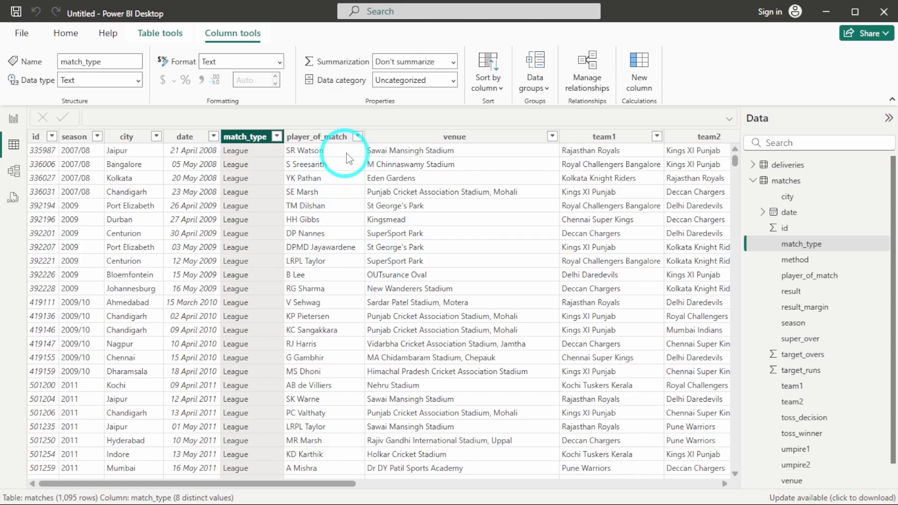
- Examine the player_of_match and venue columns of the matches table, including the list of distinct venues
{"action": "left_click", "coordinate": [330, 137]}
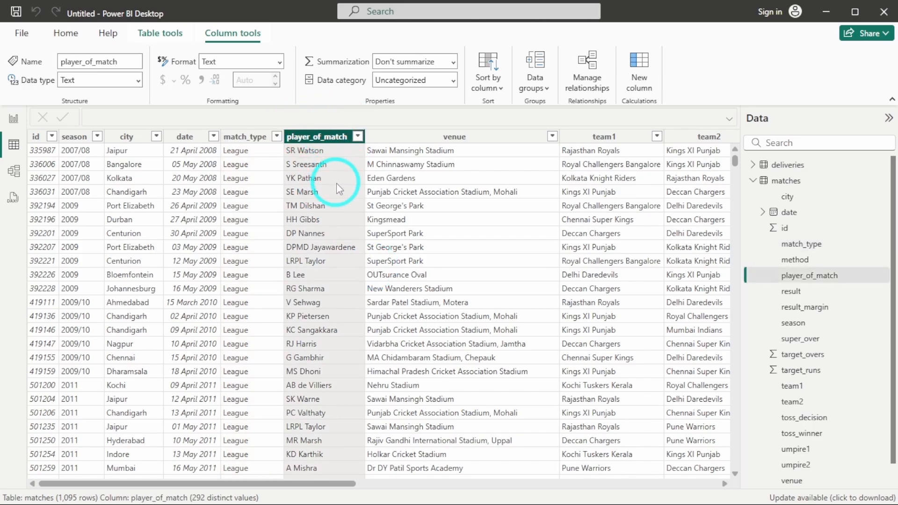
{"action": "scroll", "coordinate": [335, 183], "scroll_direction": "right", "scroll_amount": 1}
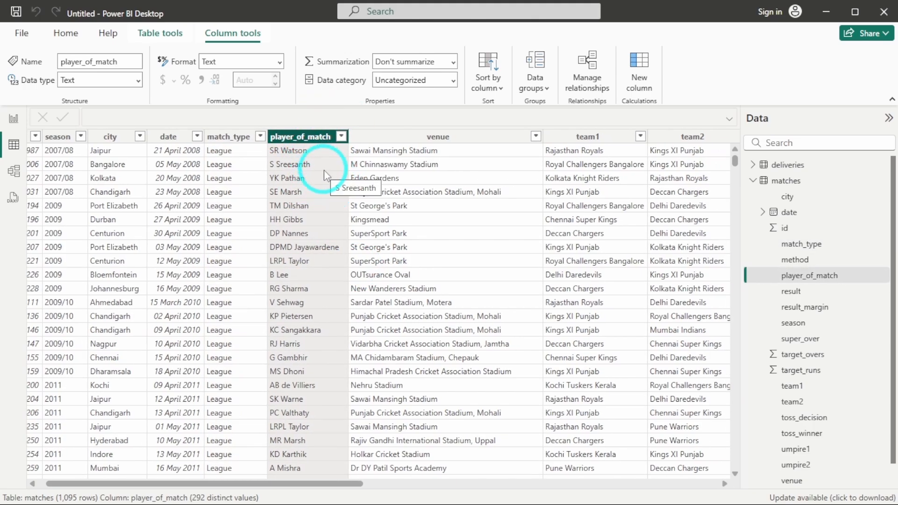
{"action": "scroll", "coordinate": [325, 177], "scroll_direction": "left", "scroll_amount": 1}
{"action": "scroll", "coordinate": [320, 170], "scroll_direction": "right", "scroll_amount": 8}
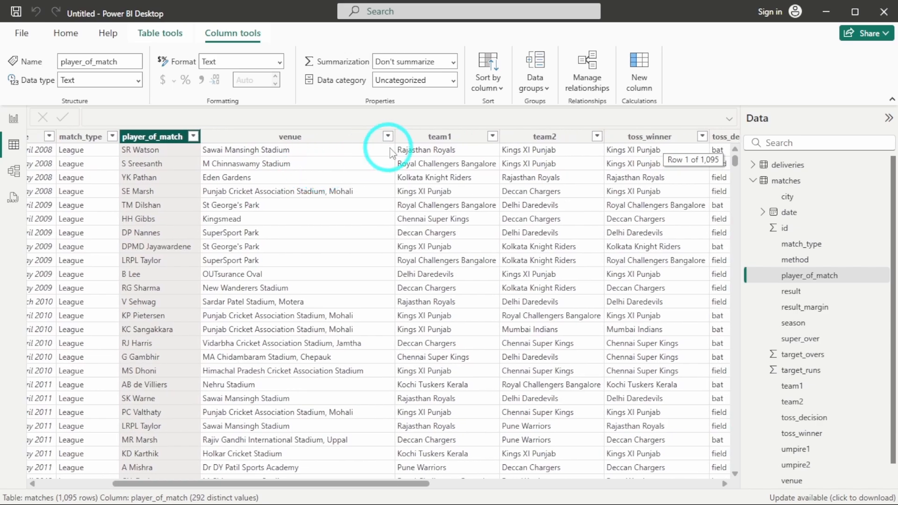
{"action": "left_click", "coordinate": [388, 137]}
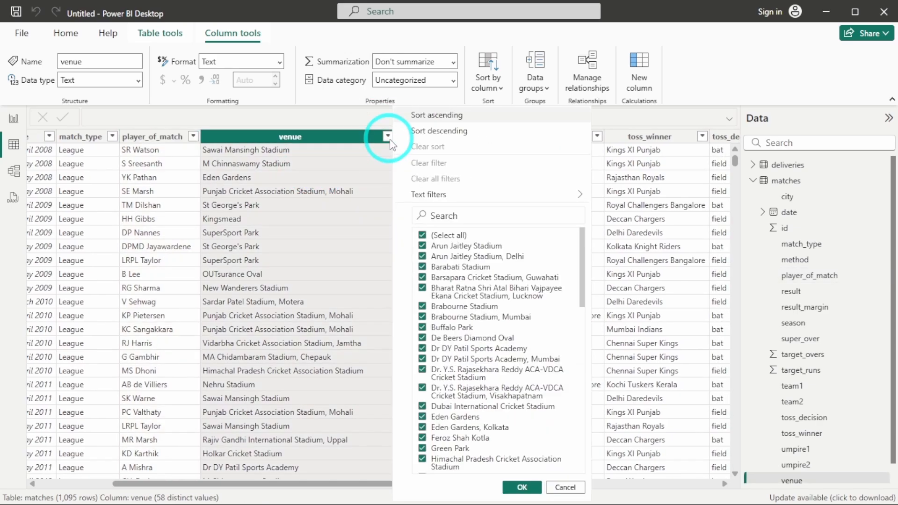
{"action": "left_click", "coordinate": [328, 232]}
{"action": "left_click", "coordinate": [315, 136]}
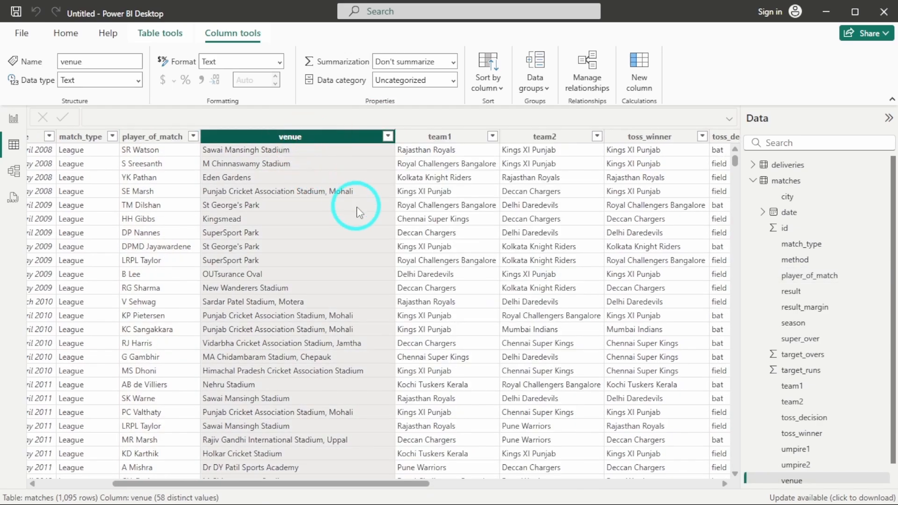
{"action": "scroll", "coordinate": [357, 209], "scroll_direction": "right", "scroll_amount": 1}
{"action": "scroll", "coordinate": [297, 206], "scroll_direction": "right", "scroll_amount": 8}
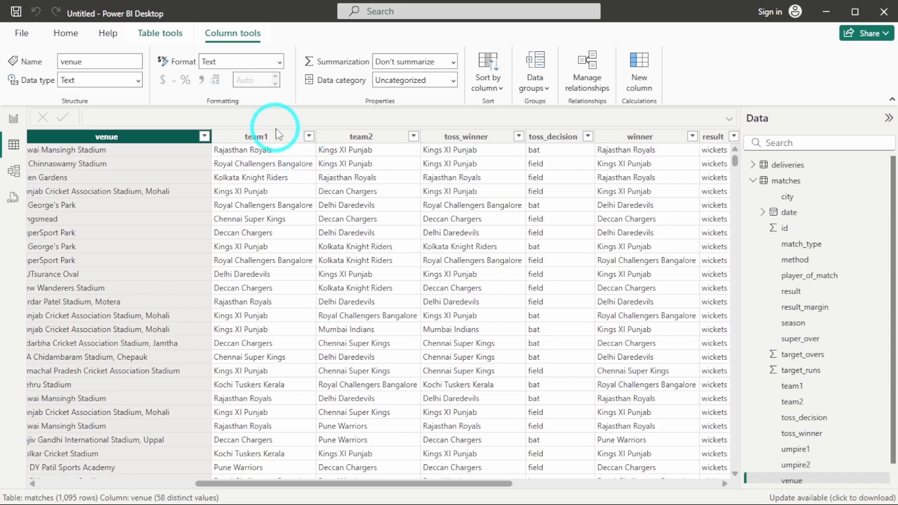
- Examine the team1 and team2 columns, including the list of team names in team1
{"action": "left_click", "coordinate": [275, 138]}
{"action": "left_click", "coordinate": [372, 138]}
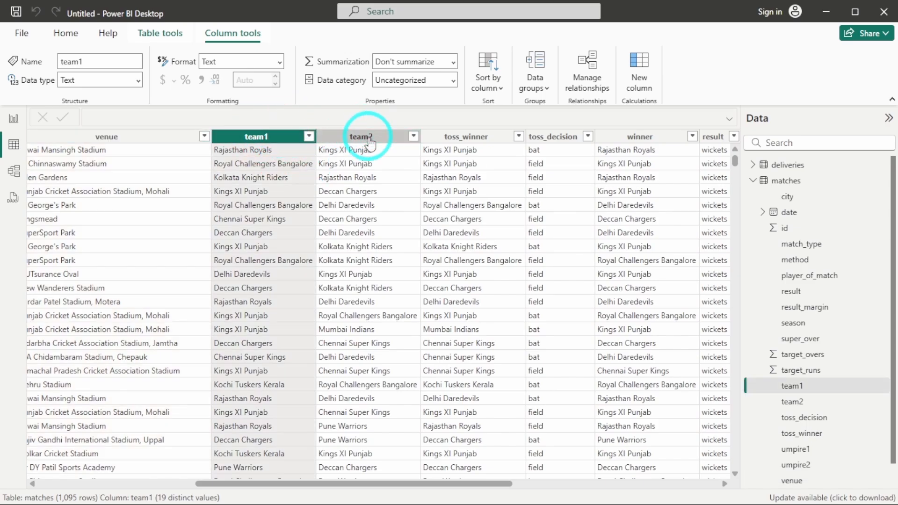
{"action": "left_click", "coordinate": [262, 138]}
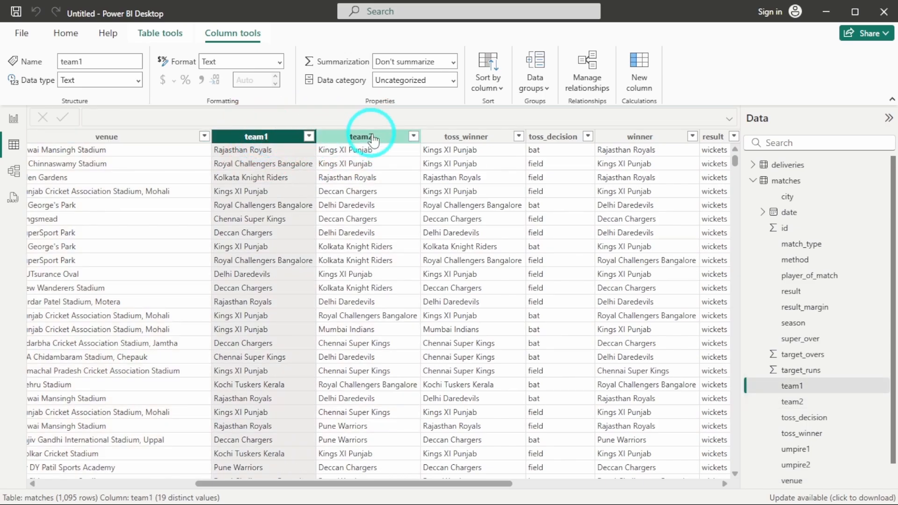
{"action": "left_click", "coordinate": [364, 137]}
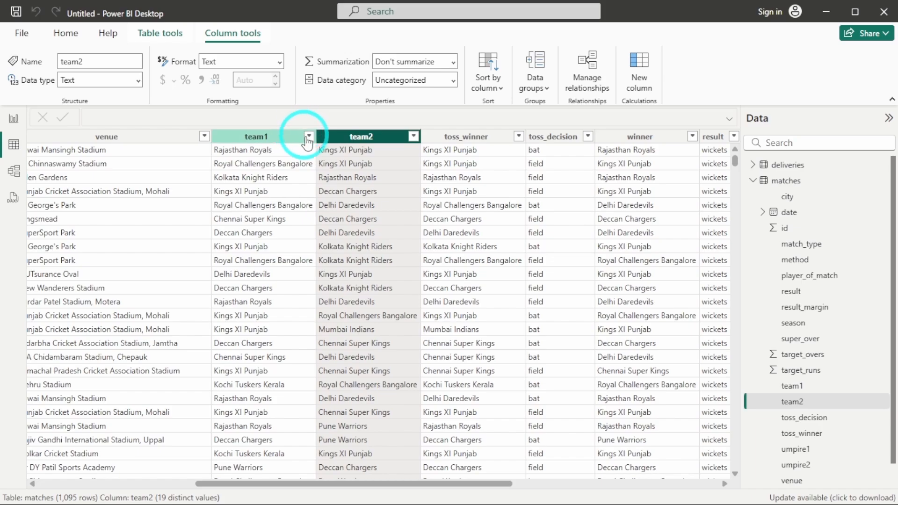
{"action": "left_click", "coordinate": [308, 136]}
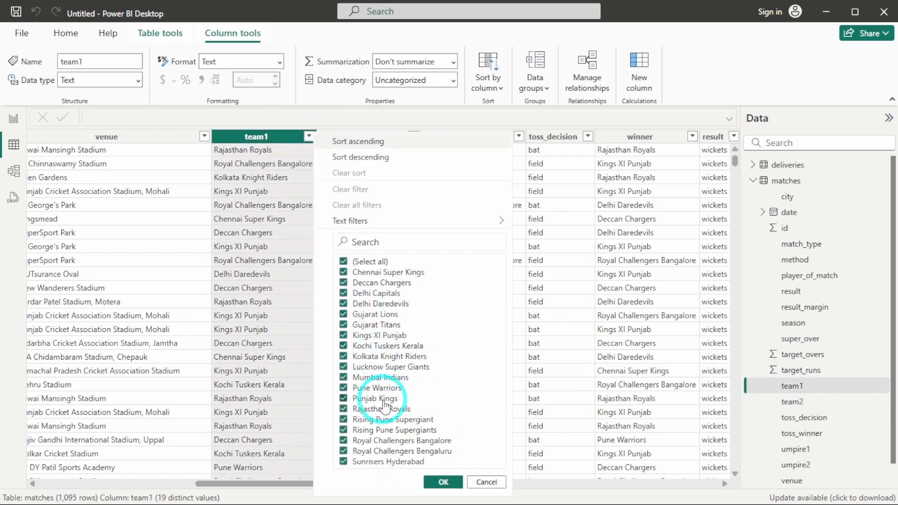
{"action": "left_click", "coordinate": [472, 481]}
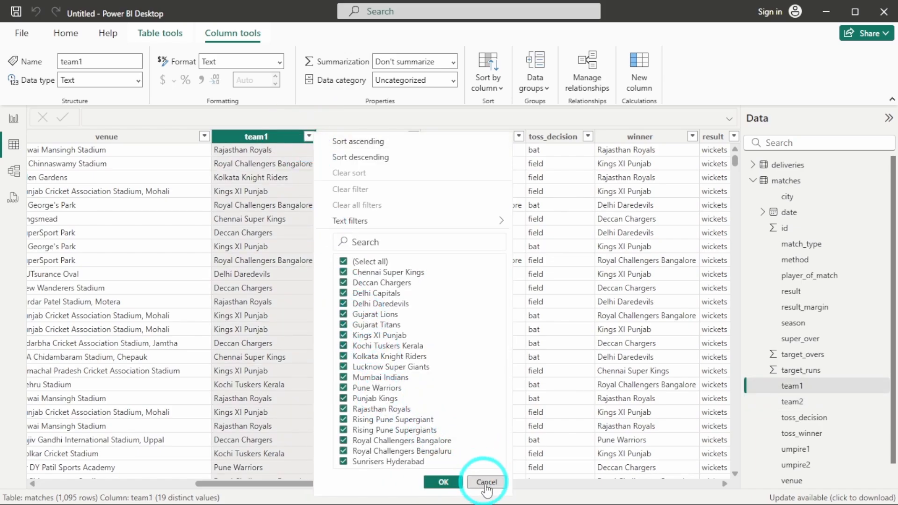
{"action": "left_click", "coordinate": [412, 136]}
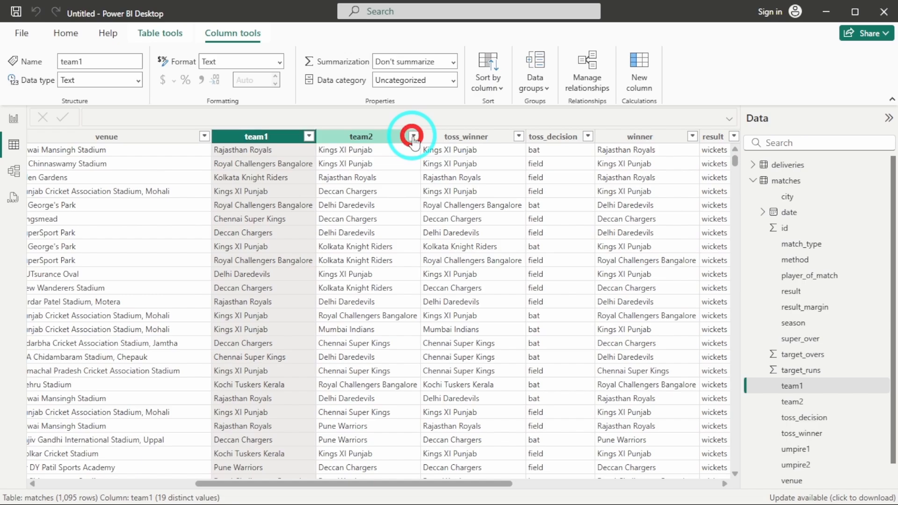
{"action": "left_click", "coordinate": [632, 122]}
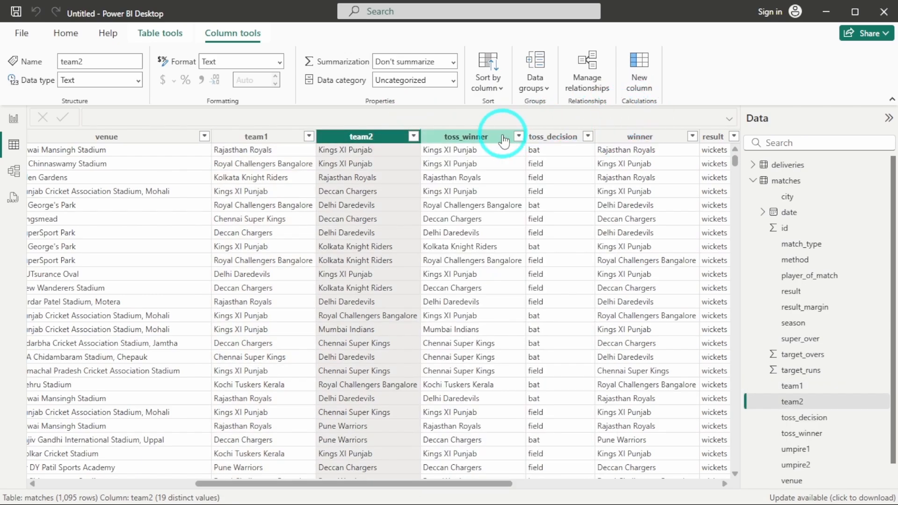
- Examine the toss_winner and toss_decision columns, including the distinct toss decisions
{"action": "left_click", "coordinate": [493, 142]}
{"action": "scroll", "coordinate": [515, 224], "scroll_direction": "right", "scroll_amount": 3}
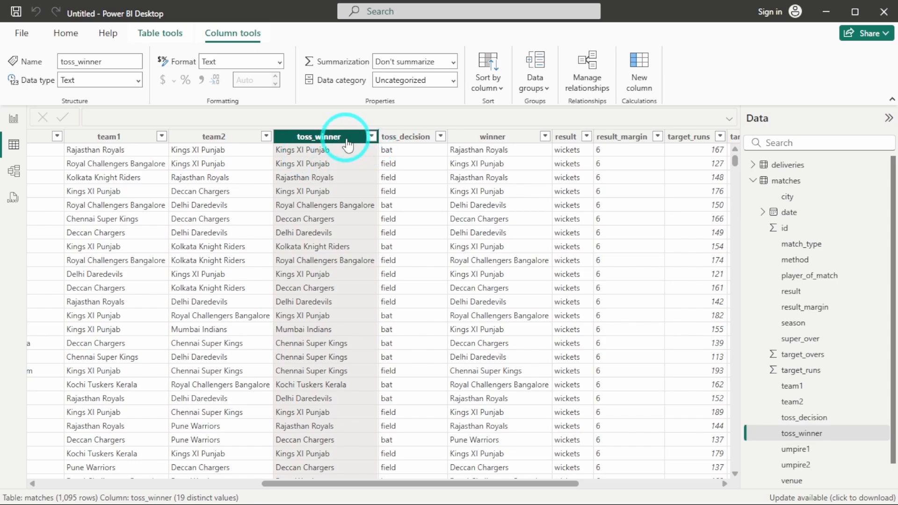
{"action": "left_click", "coordinate": [418, 137]}
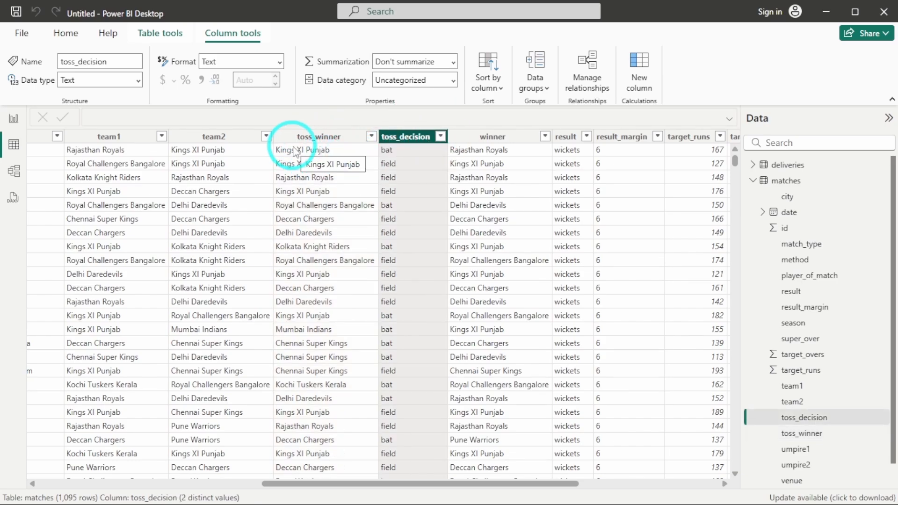
{"action": "left_click", "coordinate": [440, 137]}
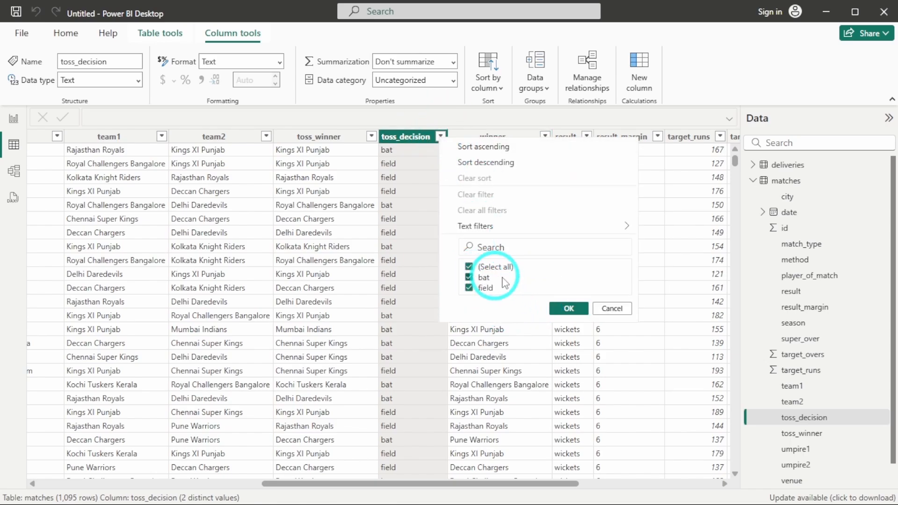
{"action": "left_click", "coordinate": [606, 308]}
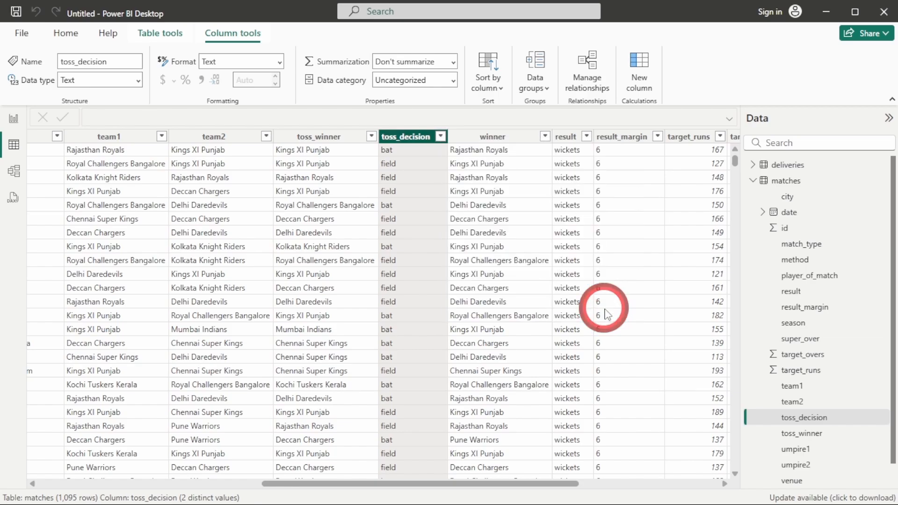
{"action": "scroll", "coordinate": [462, 155], "scroll_direction": "right", "scroll_amount": 5}
{"action": "scroll", "coordinate": [257, 174], "scroll_direction": "left", "scroll_amount": 3}
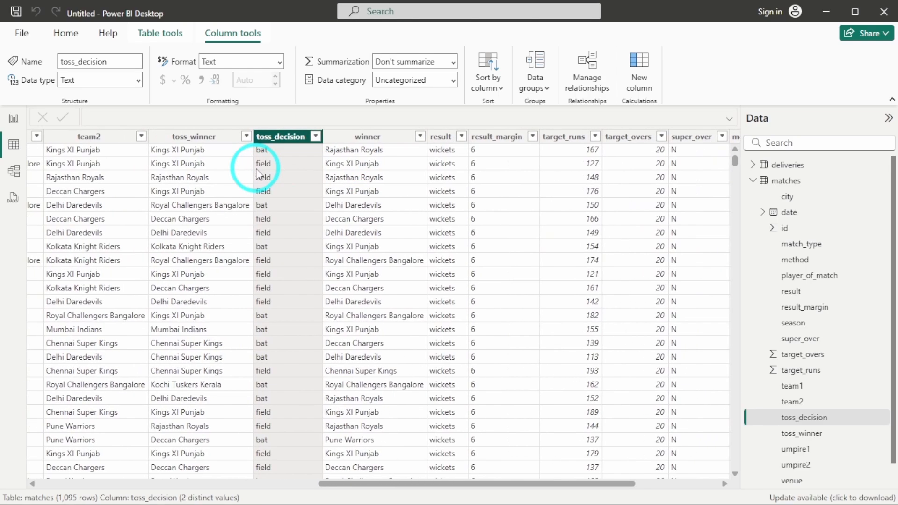
- Examine the winner and result columns, including the list of possible match results
{"action": "left_click", "coordinate": [387, 137]}
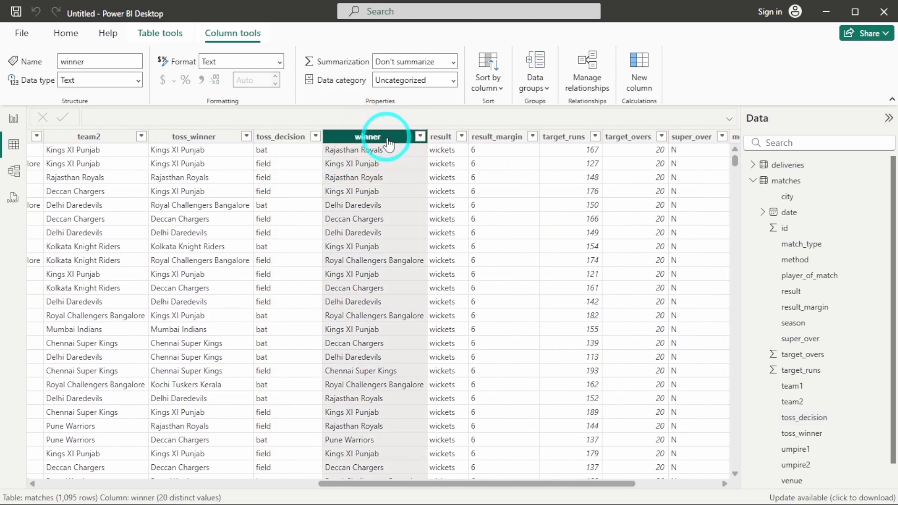
{"action": "left_click", "coordinate": [420, 136]}
{"action": "left_click", "coordinate": [392, 174]}
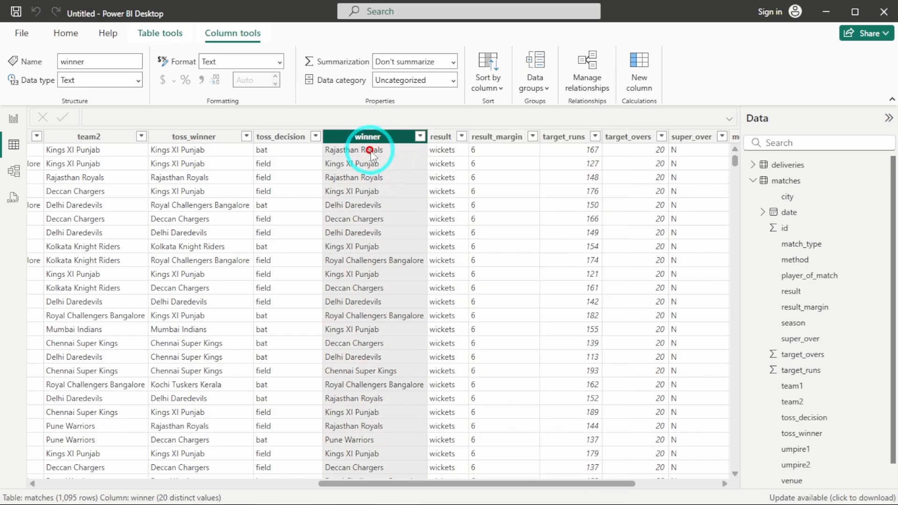
{"action": "left_click", "coordinate": [441, 137]}
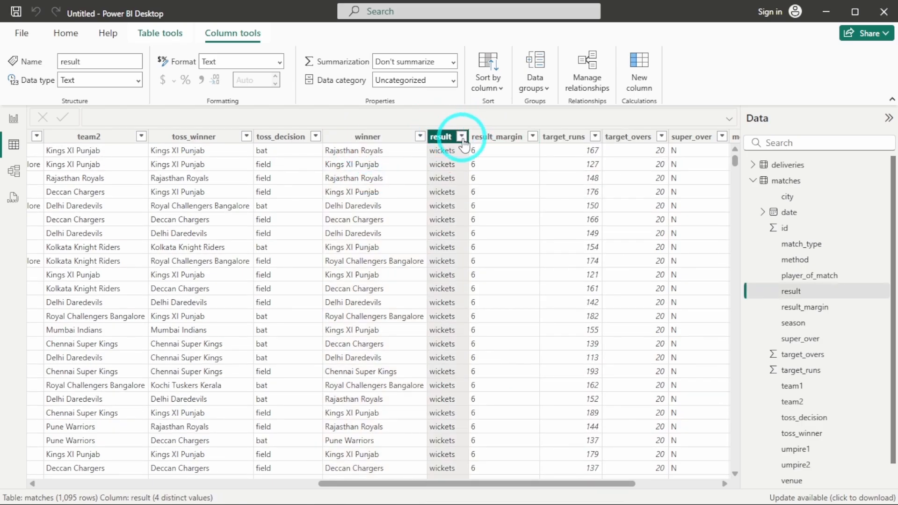
{"action": "left_click", "coordinate": [461, 136]}
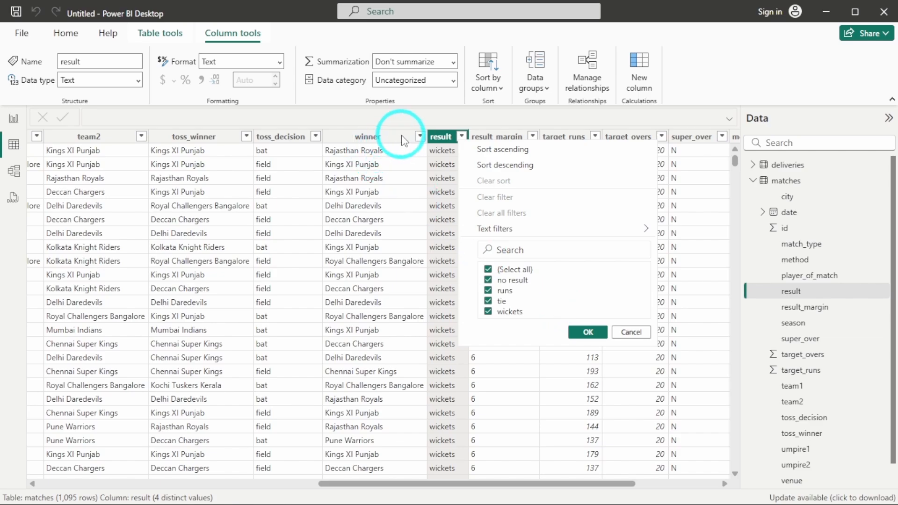
{"action": "left_click", "coordinate": [421, 137]}
{"action": "left_click", "coordinate": [439, 137]}
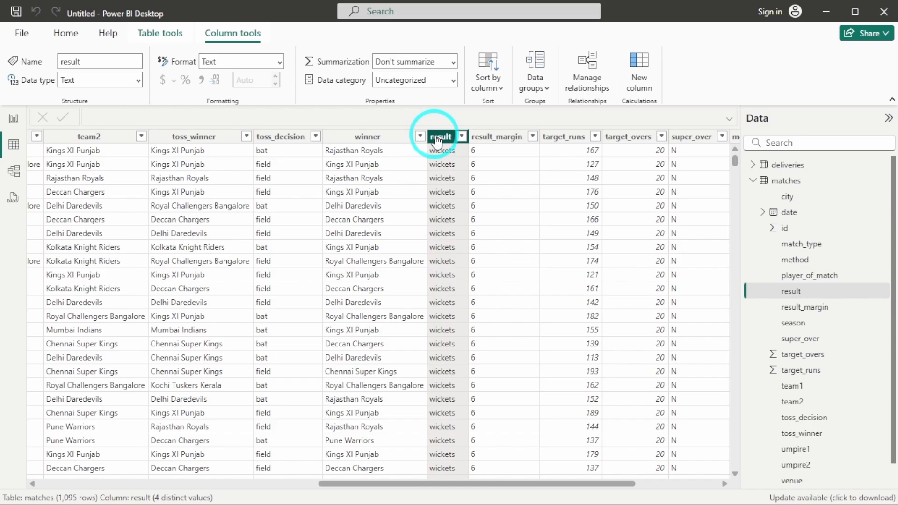
{"action": "left_click", "coordinate": [463, 138]}
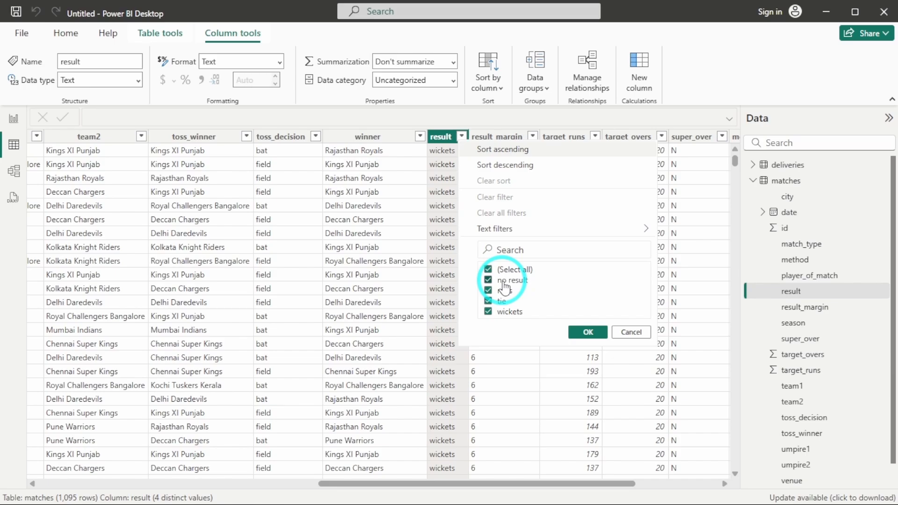
{"action": "left_click", "coordinate": [401, 137]}
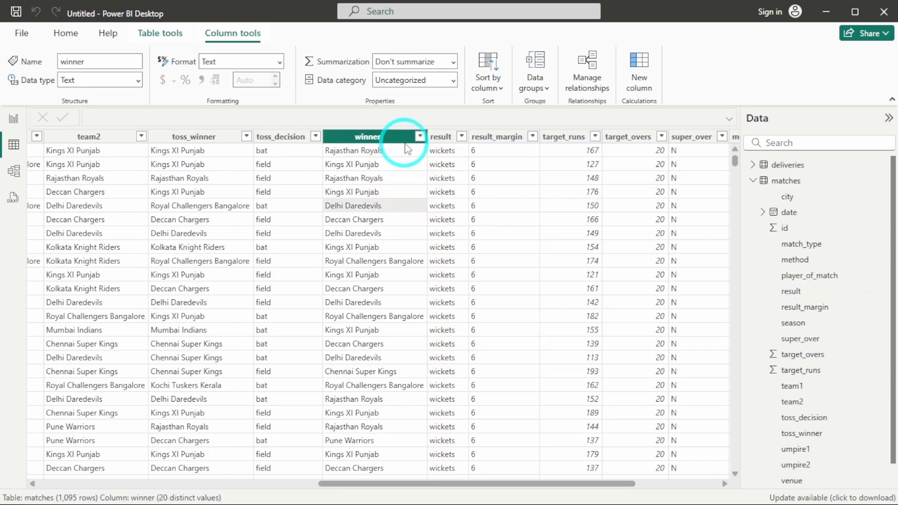
{"action": "left_click", "coordinate": [439, 138]}
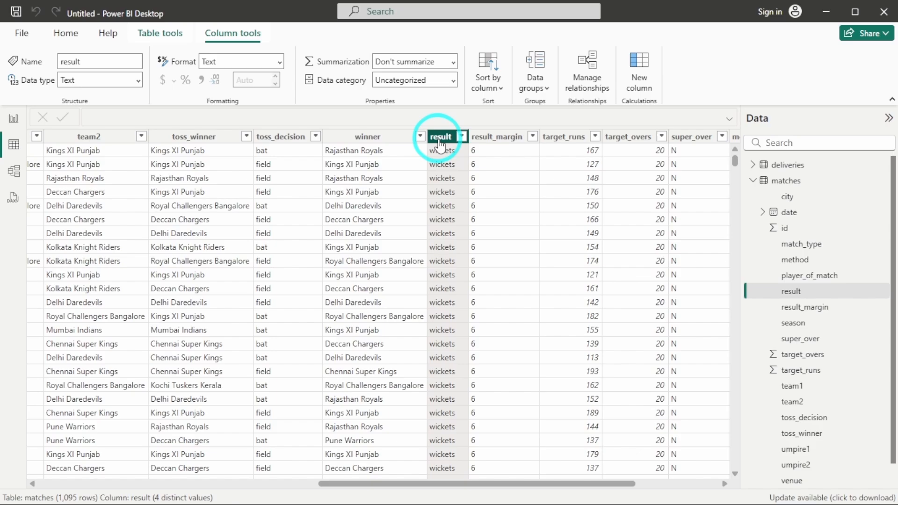
- Examine the result_margin, target_runs and target_overs columns of the matches table
{"action": "left_click", "coordinate": [486, 140]}
{"action": "left_click", "coordinate": [574, 138]}
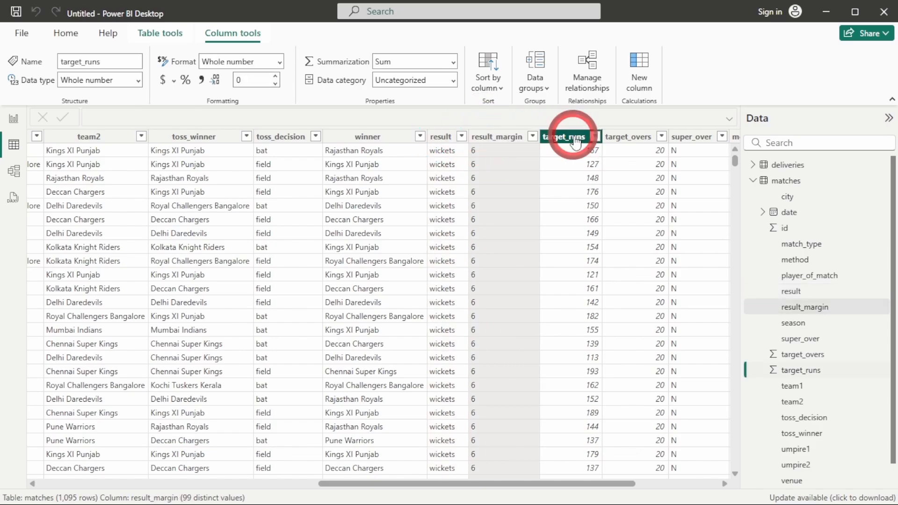
{"action": "left_click", "coordinate": [649, 136]}
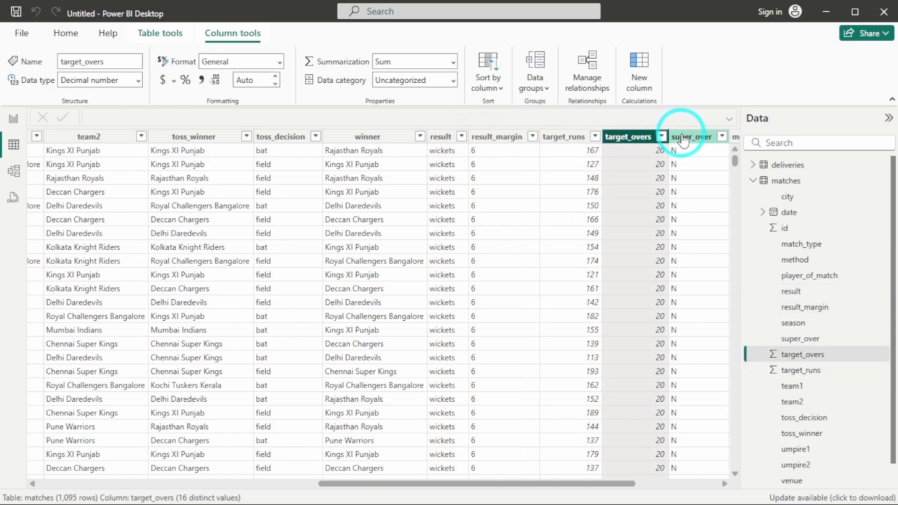
- Filter the super_over column to Y to review the matches with a super over, and clear the filter
{"action": "left_click", "coordinate": [682, 138]}
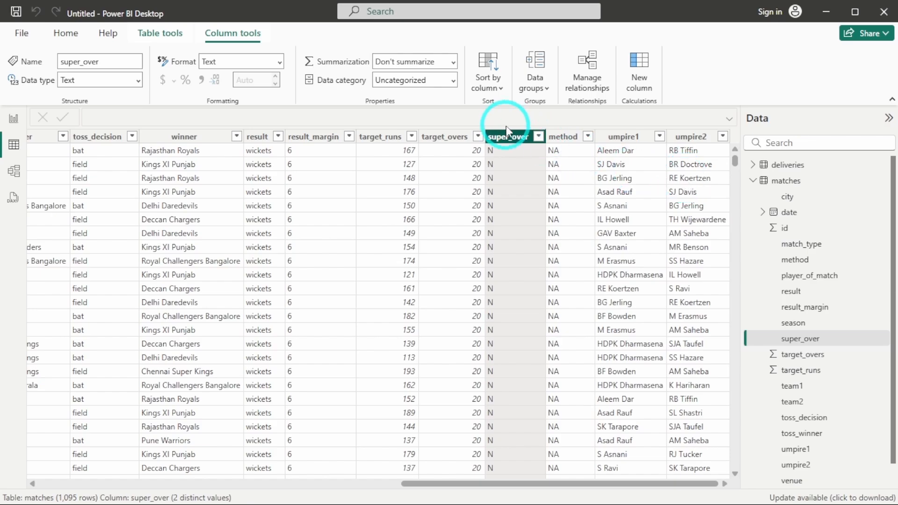
{"action": "left_click", "coordinate": [537, 138]}
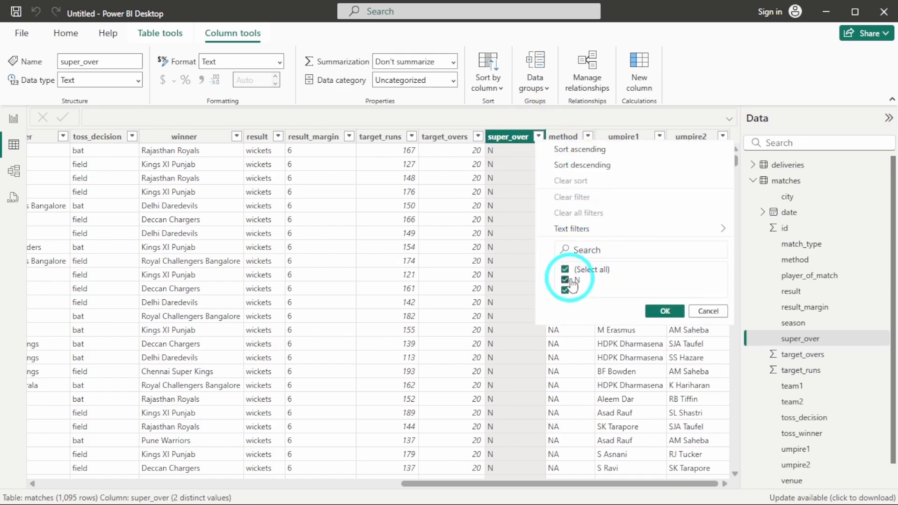
{"action": "left_click", "coordinate": [660, 312]}
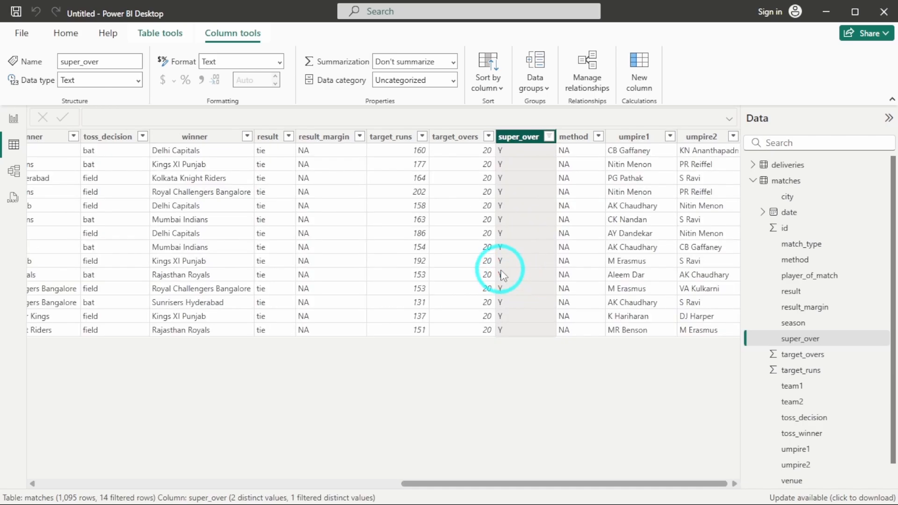
{"action": "scroll", "coordinate": [221, 289], "scroll_direction": "left", "scroll_amount": 12}
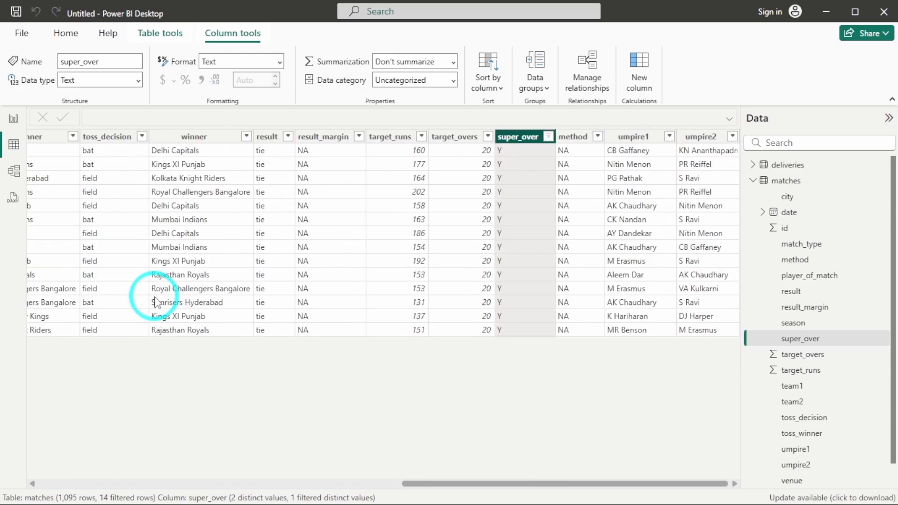
{"action": "right_click", "coordinate": [539, 139]}
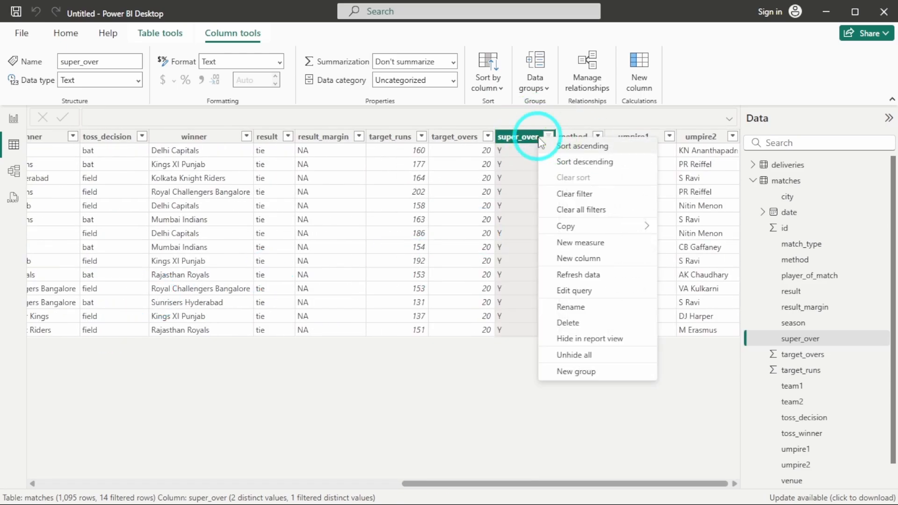
{"action": "left_click", "coordinate": [581, 200]}
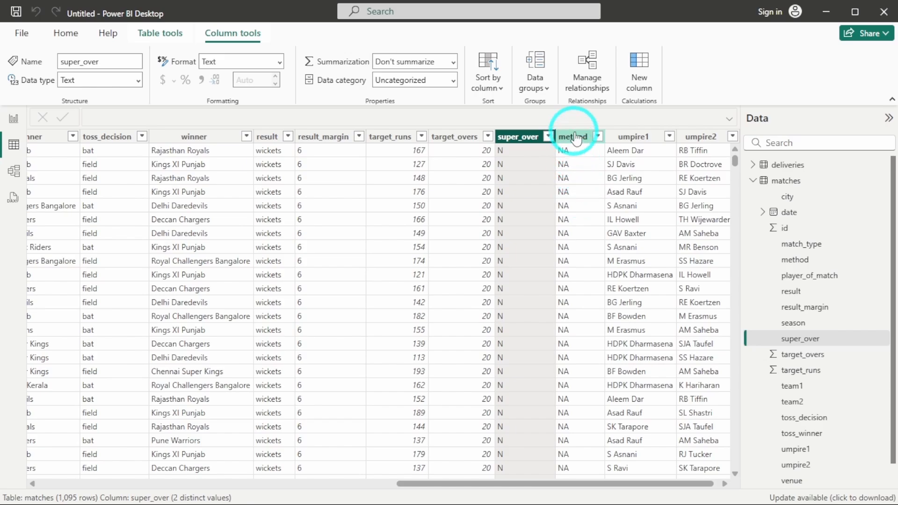
- Examine the method column's distinct values and the umpire1 and umpire2 columns of the matches table
{"action": "left_click", "coordinate": [597, 136]}
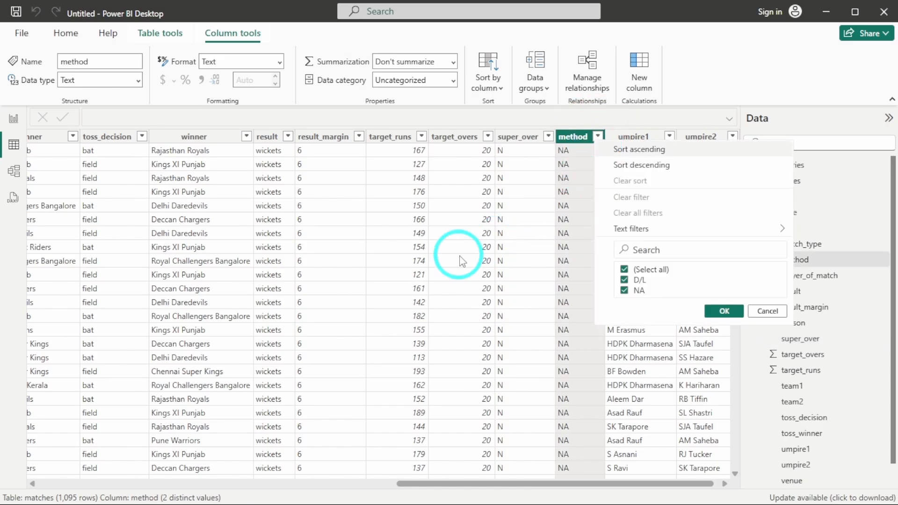
{"action": "left_click", "coordinate": [533, 196]}
{"action": "left_click", "coordinate": [650, 138]}
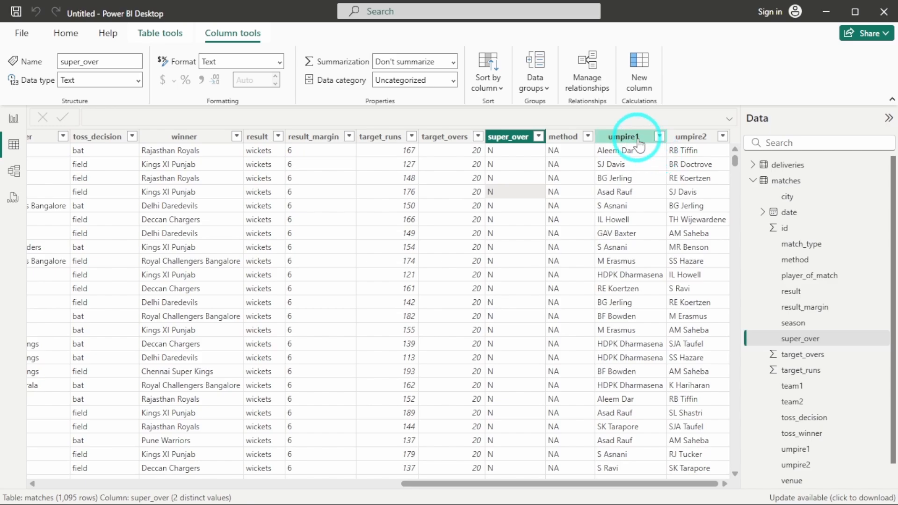
{"action": "left_click", "coordinate": [720, 138]}
{"action": "left_click", "coordinate": [639, 137]}
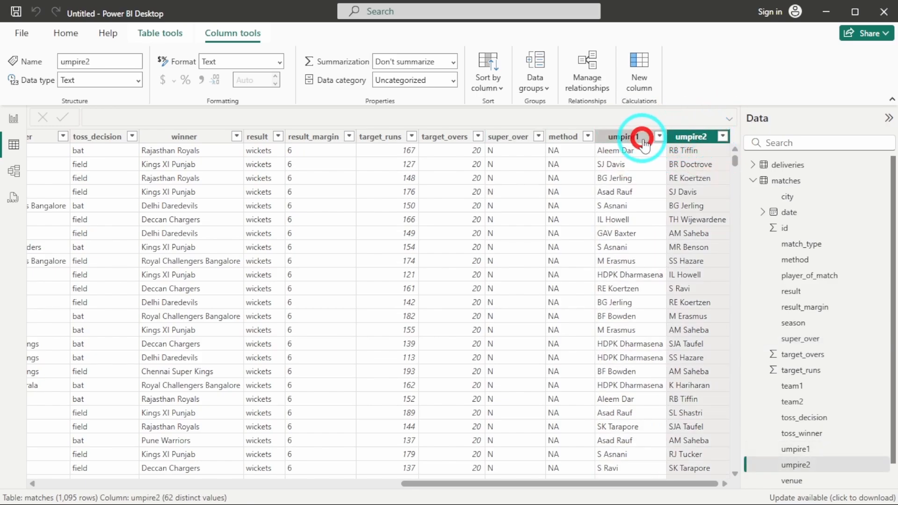
{"action": "left_click", "coordinate": [691, 137]}
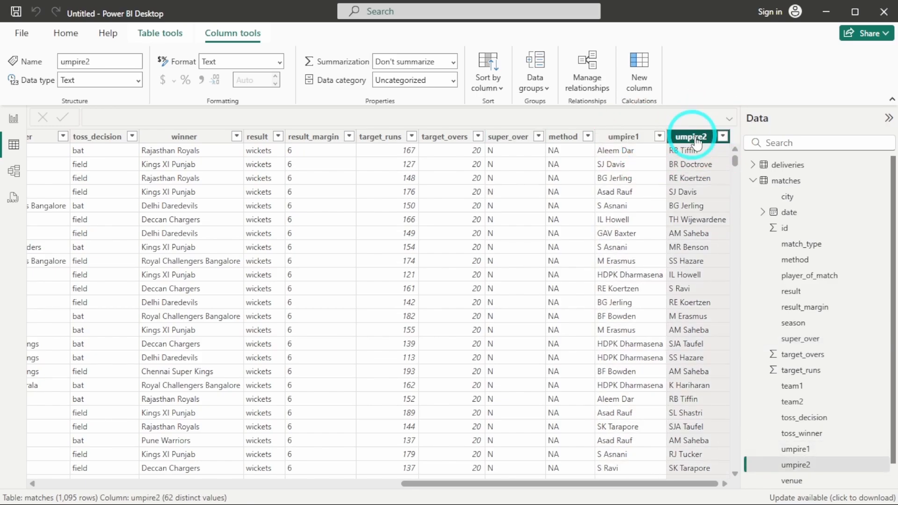
- Examine the id column of the matches table and collapse the table's field list
{"action": "left_click", "coordinate": [751, 181]}
{"action": "left_click", "coordinate": [762, 180]}
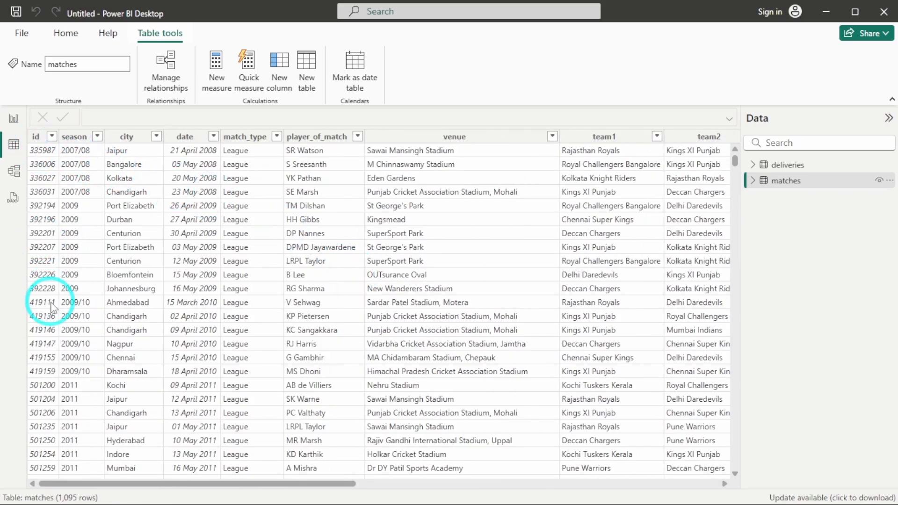
{"action": "left_click", "coordinate": [37, 137]}
{"action": "left_click", "coordinate": [761, 183]}
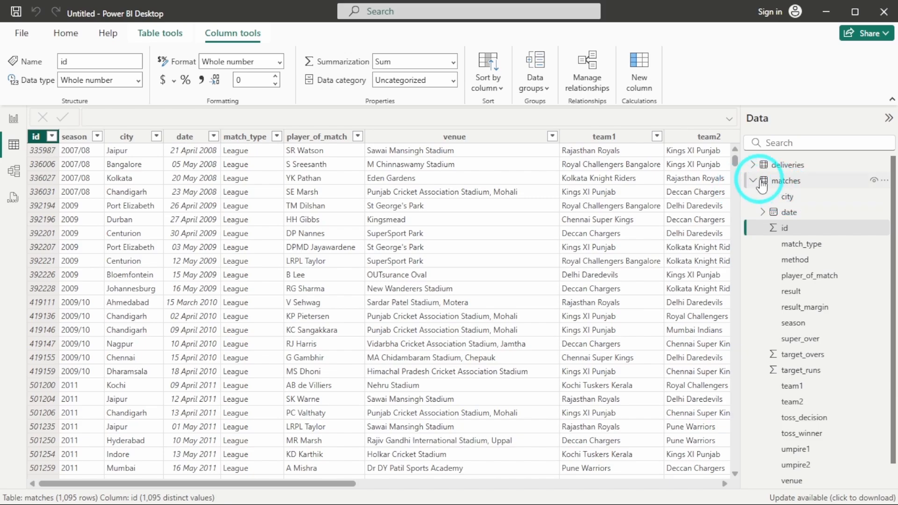
{"action": "left_click", "coordinate": [753, 181]}
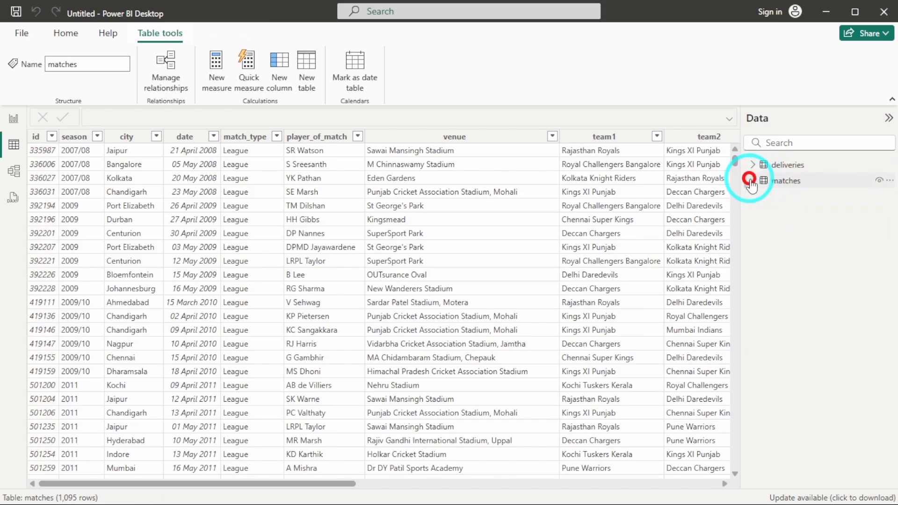
- Compare the match_id column of the deliveries table with the id column of the matches table
{"action": "left_click", "coordinate": [771, 165]}
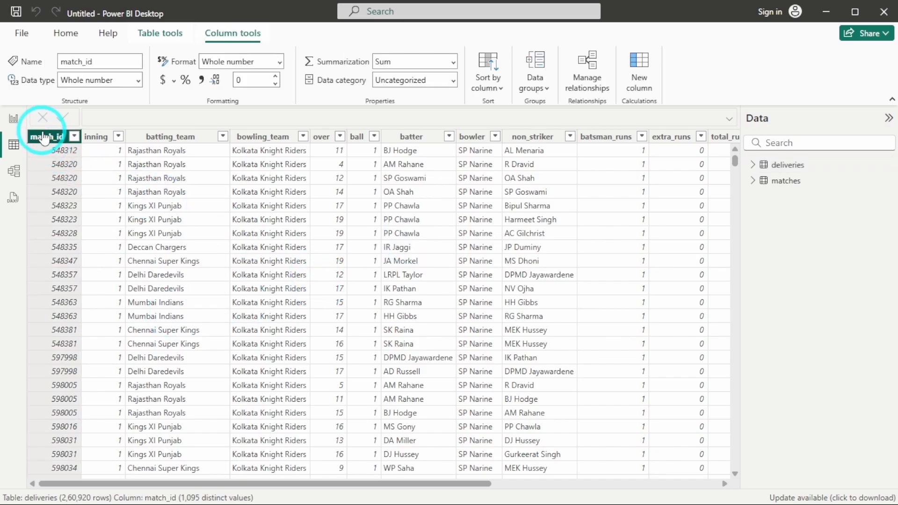
{"action": "left_click", "coordinate": [785, 180]}
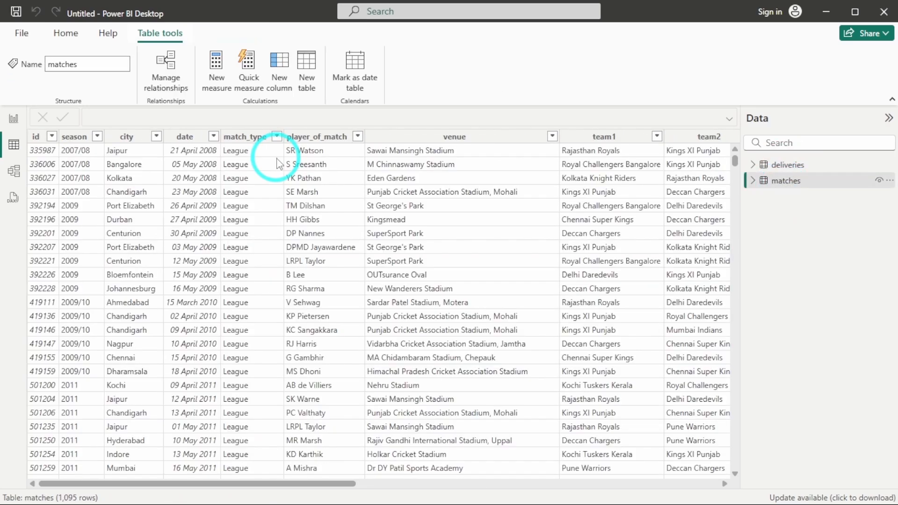
{"action": "left_click", "coordinate": [37, 136]}
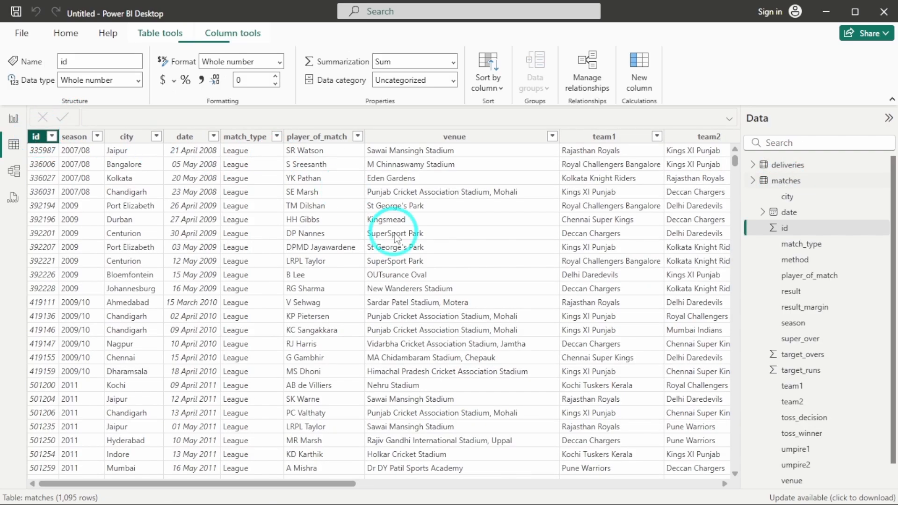
{"action": "left_click", "coordinate": [753, 181]}
{"action": "left_click", "coordinate": [795, 165]}
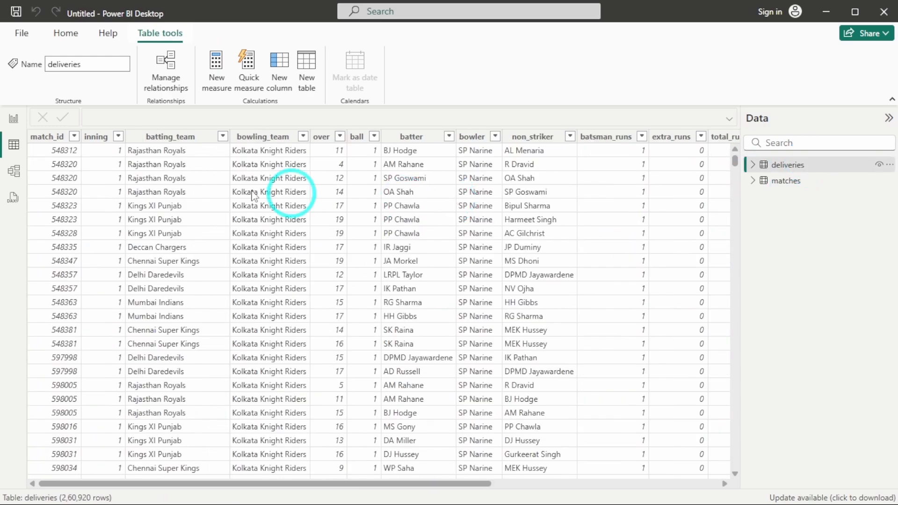
{"action": "left_click", "coordinate": [49, 137]}
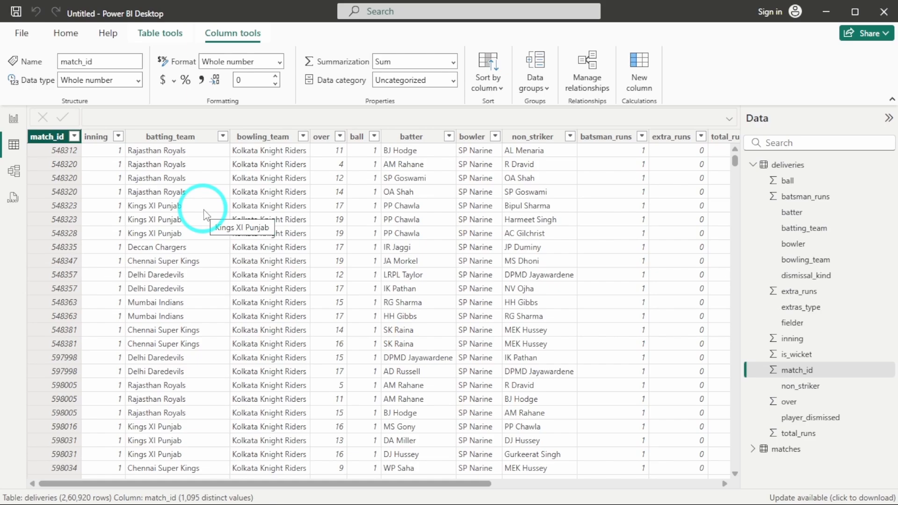
- Examine the inning column's distinct values and the batting_team and bowling_team columns of the deliveries table
{"action": "left_click", "coordinate": [113, 140]}
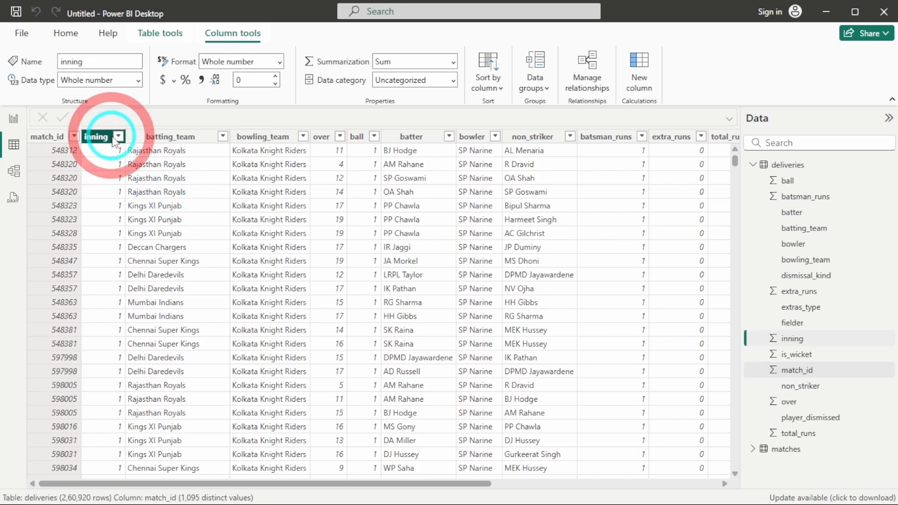
{"action": "left_click", "coordinate": [119, 136]}
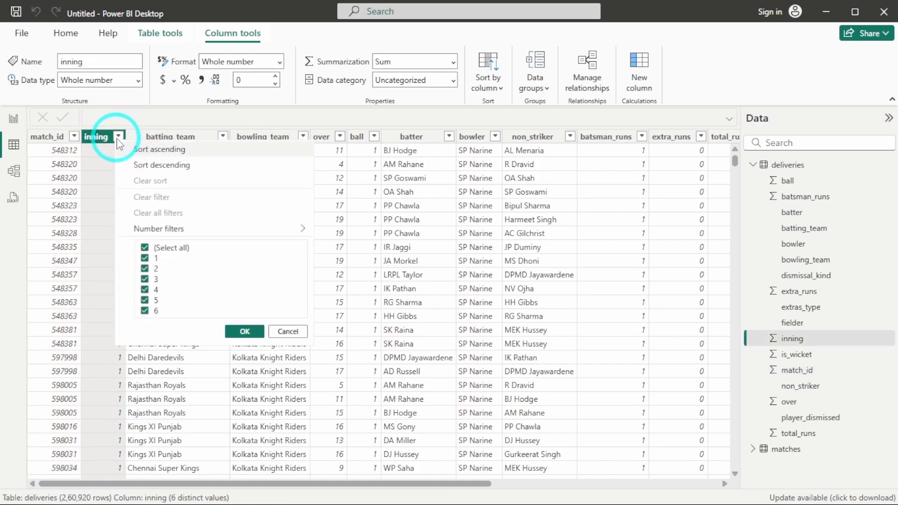
{"action": "left_click", "coordinate": [75, 316]}
{"action": "left_click", "coordinate": [176, 140]}
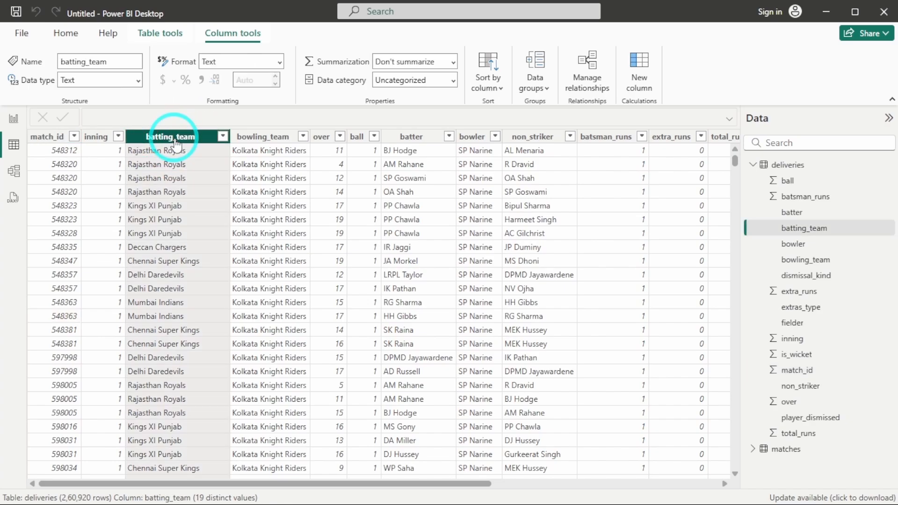
{"action": "left_click", "coordinate": [209, 208]}
{"action": "left_click", "coordinate": [276, 137]}
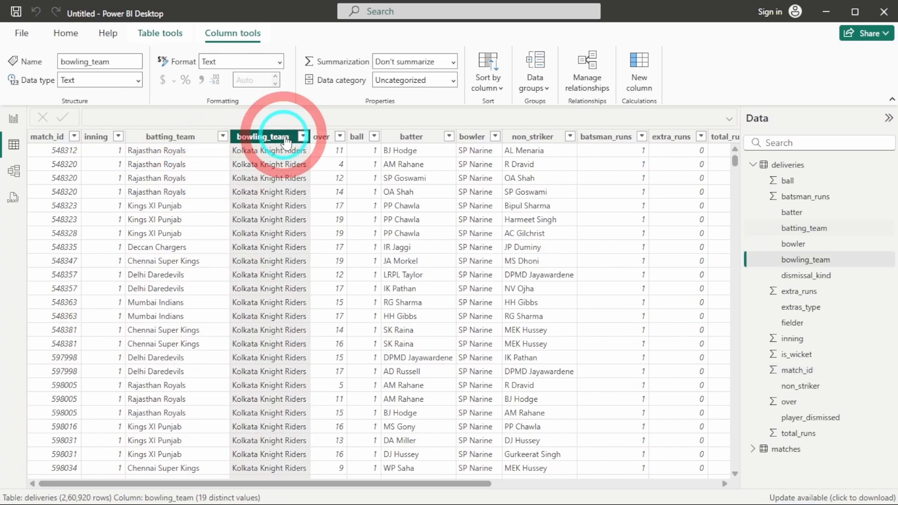
- Examine the over and ball columns of the deliveries table, including the distinct ball numbers
{"action": "left_click", "coordinate": [321, 137]}
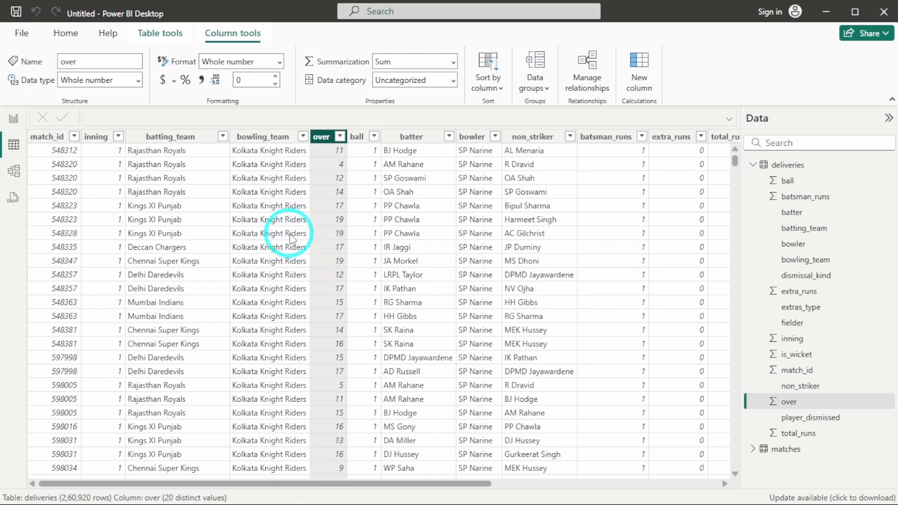
{"action": "left_click", "coordinate": [355, 137]}
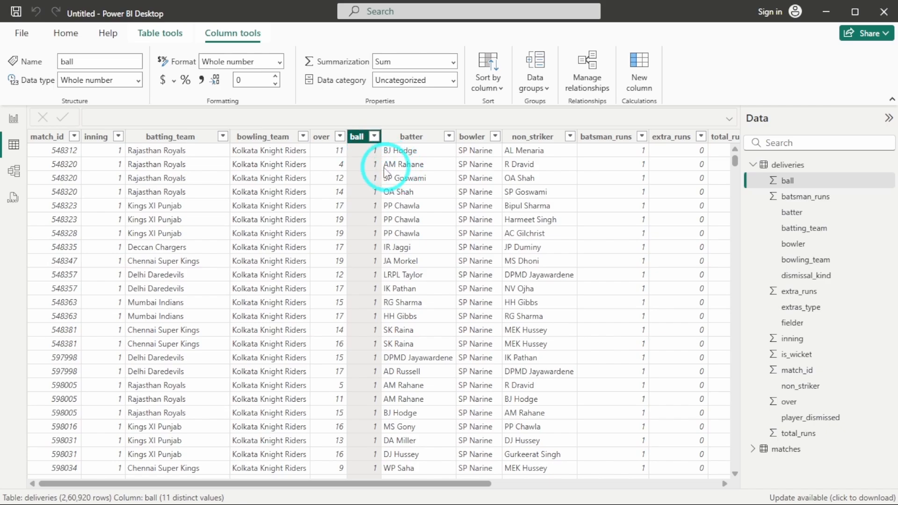
{"action": "left_click", "coordinate": [375, 136]}
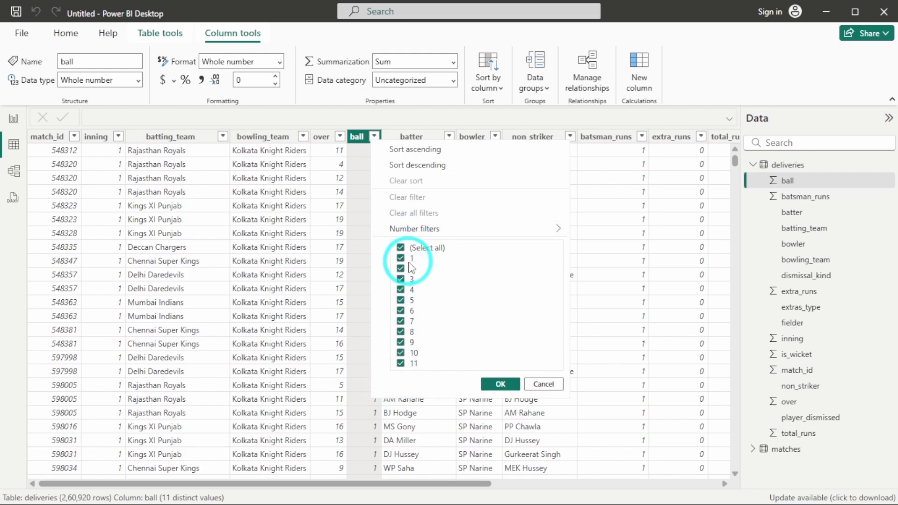
{"action": "scroll", "coordinate": [443, 299], "scroll_direction": "right", "scroll_amount": 3}
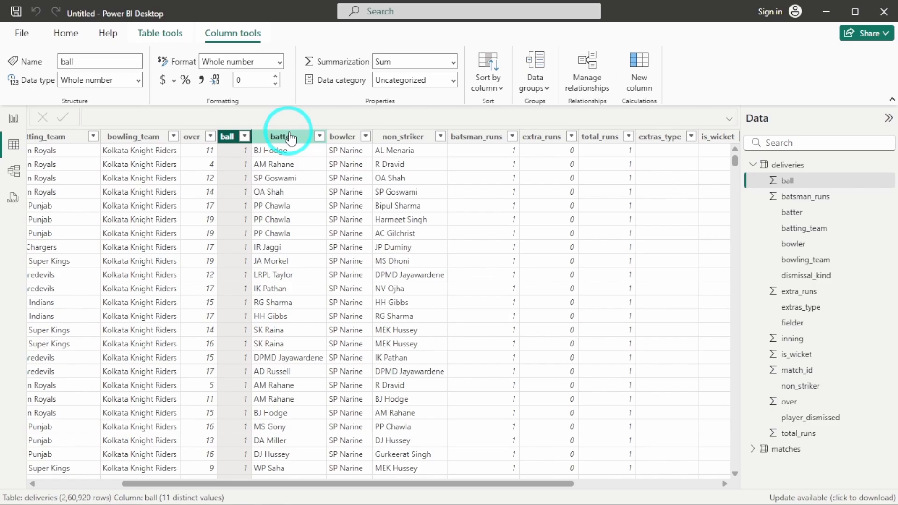
- Examine the batter, bowler and non_striker columns of the deliveries table
{"action": "left_click", "coordinate": [288, 136]}
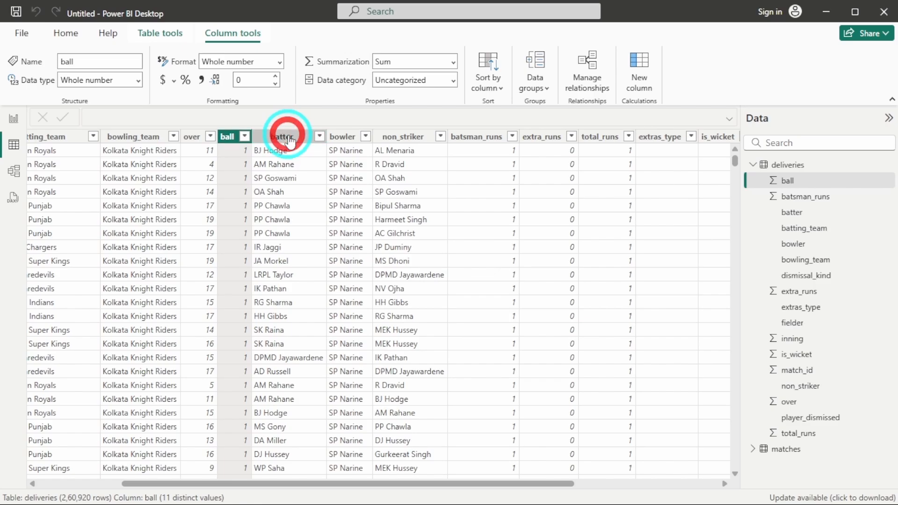
{"action": "left_click", "coordinate": [341, 136]}
{"action": "scroll", "coordinate": [424, 213], "scroll_direction": "right", "scroll_amount": 3}
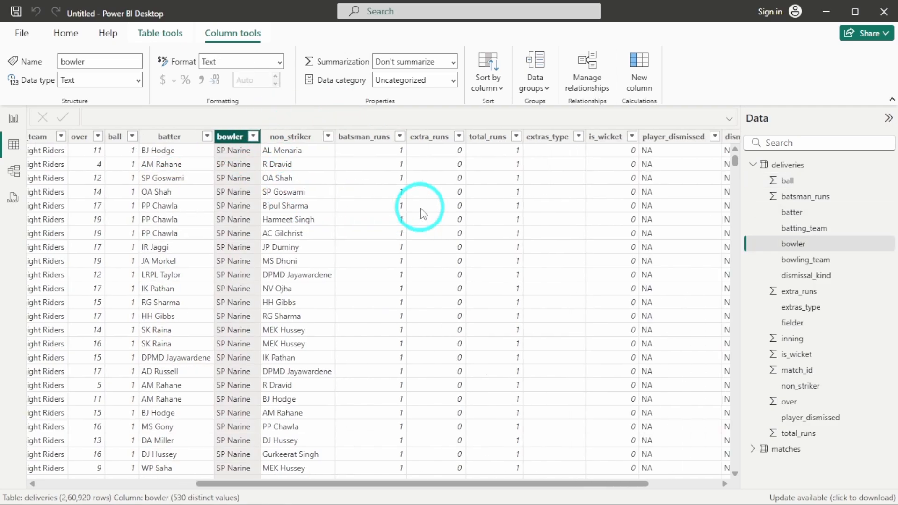
{"action": "left_click", "coordinate": [287, 137]}
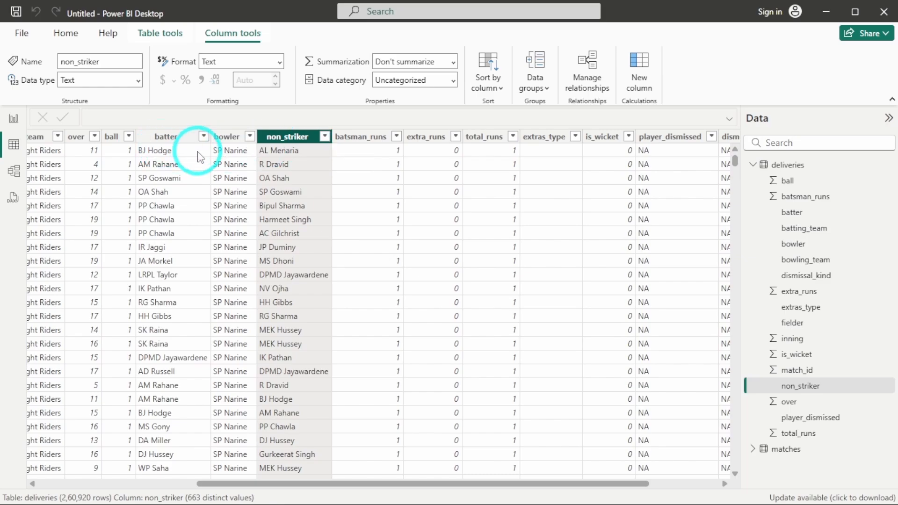
- Examine the batsman_runs column, including its list of distinct run values
{"action": "scroll", "coordinate": [291, 142], "scroll_direction": "right", "scroll_amount": 3}
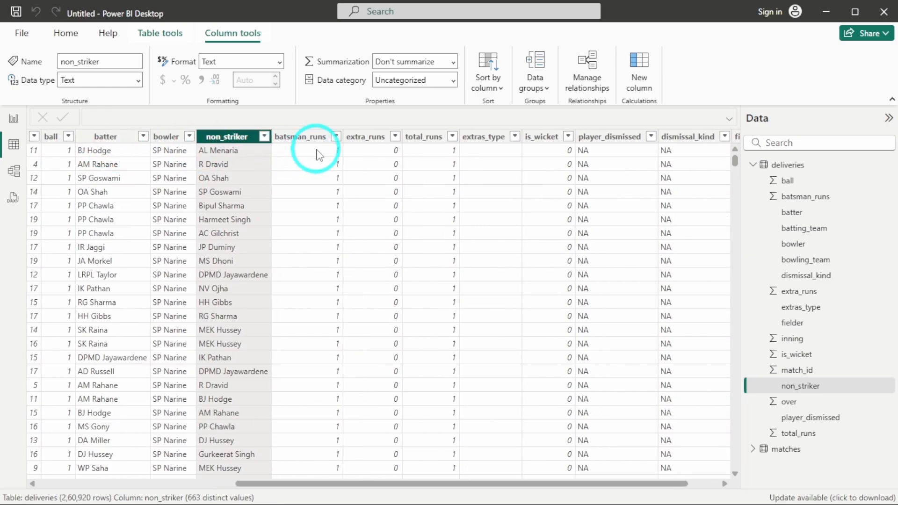
{"action": "left_click", "coordinate": [312, 138]}
{"action": "left_click", "coordinate": [335, 136]}
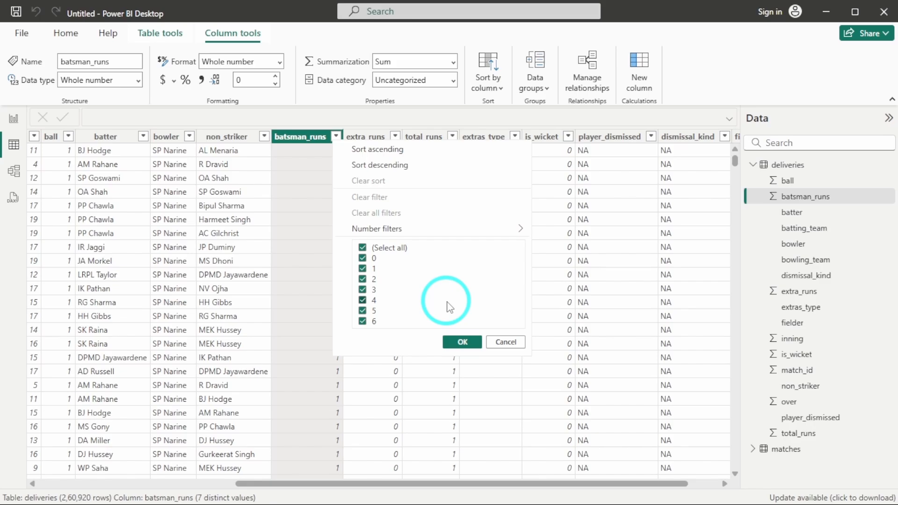
{"action": "left_click", "coordinate": [512, 346]}
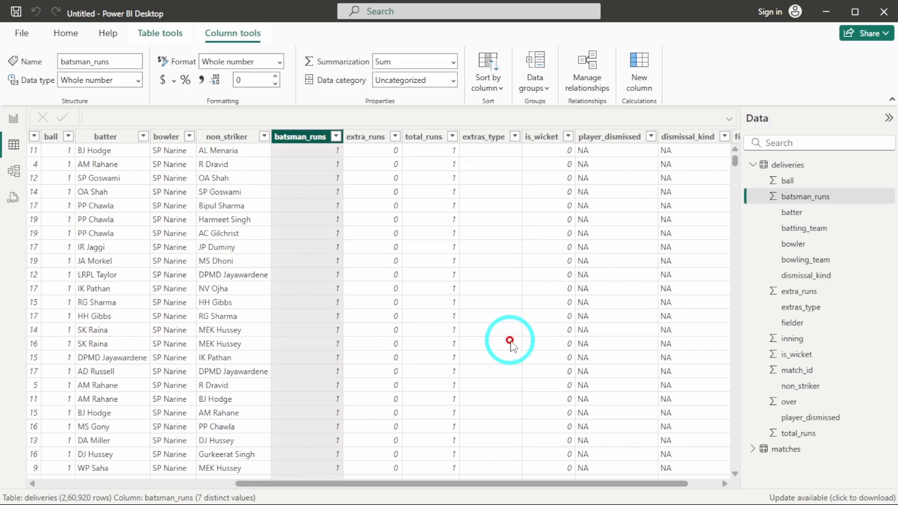
- Examine the extra_runs column, including its list of distinct values
{"action": "left_click", "coordinate": [374, 137]}
{"action": "left_click", "coordinate": [396, 139]}
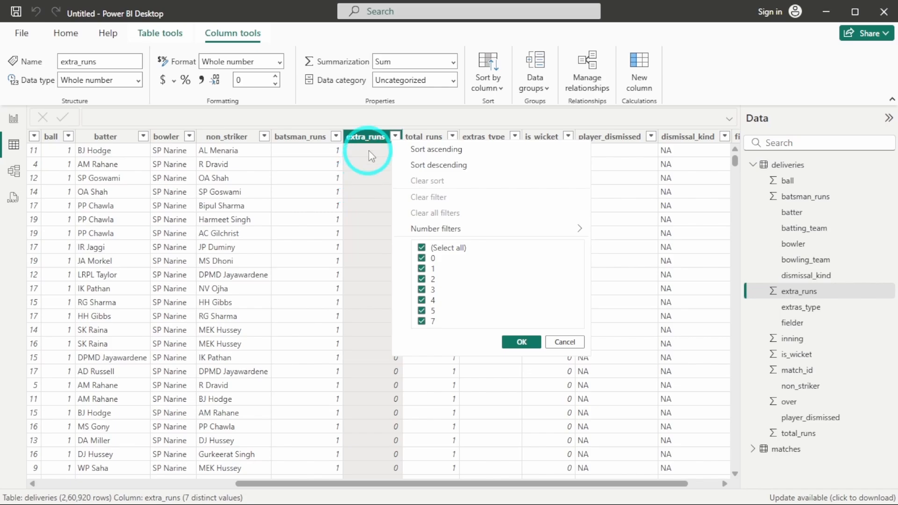
{"action": "left_click", "coordinate": [572, 345]}
- Examine the total_runs column and its list of distinct values
{"action": "scroll", "coordinate": [374, 171], "scroll_direction": "right", "scroll_amount": 1}
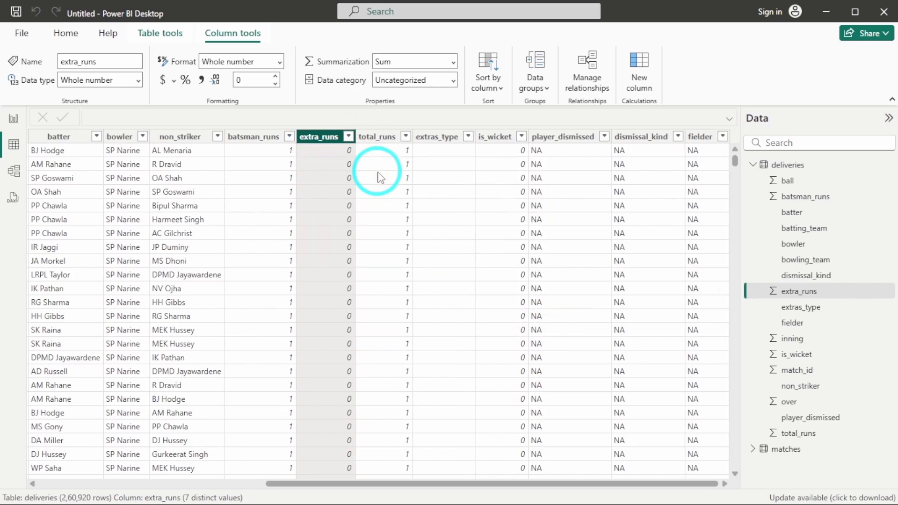
{"action": "left_click", "coordinate": [377, 143]}
{"action": "left_click", "coordinate": [405, 137]}
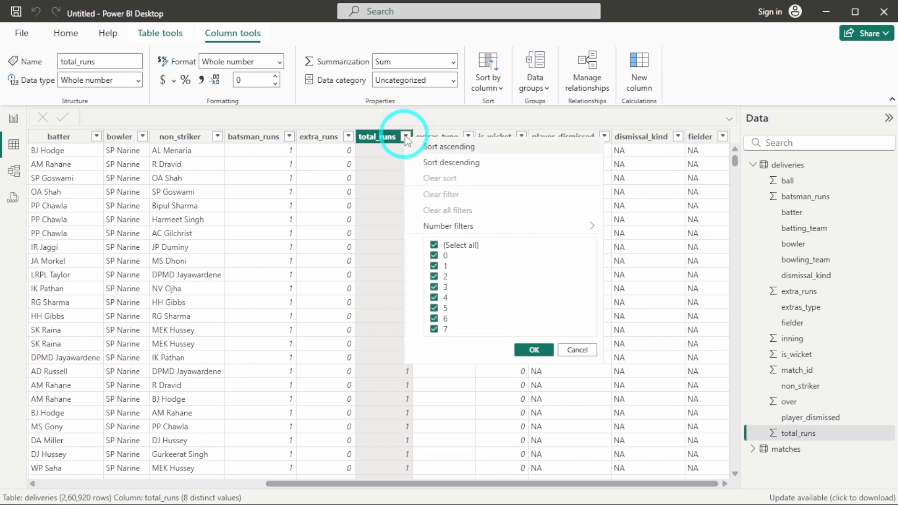
{"action": "left_click", "coordinate": [571, 350]}
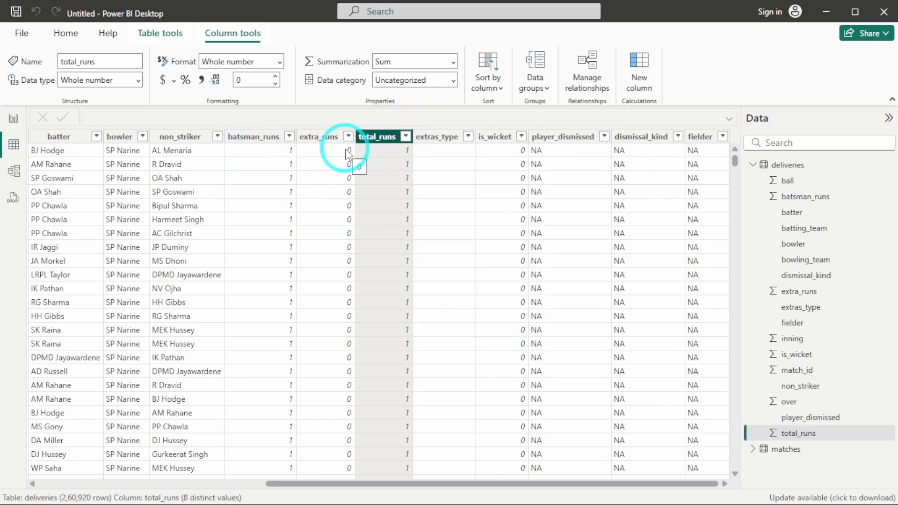
- Examine the extras_type and is_wicket columns of the deliveries table alongside the neighbouring run columns
{"action": "left_click", "coordinate": [438, 137]}
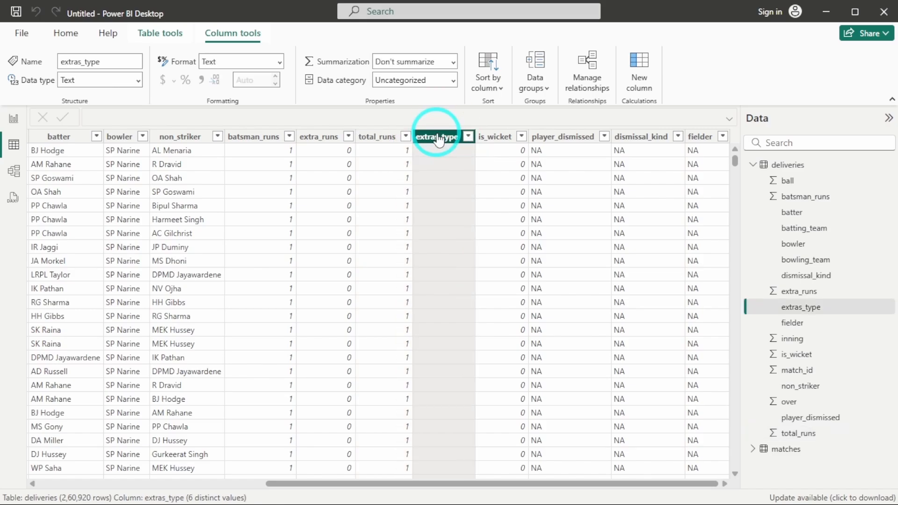
{"action": "left_click", "coordinate": [509, 137]}
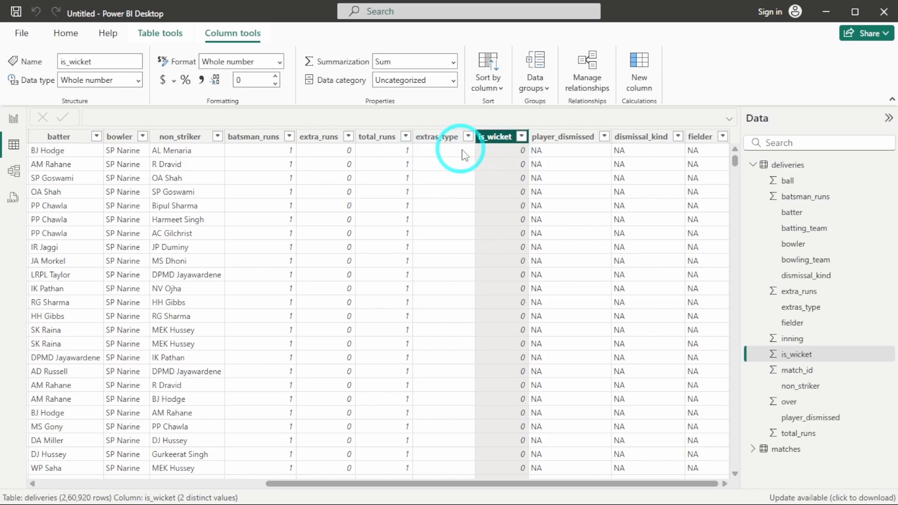
{"action": "scroll", "coordinate": [494, 156], "scroll_direction": "left", "scroll_amount": 3}
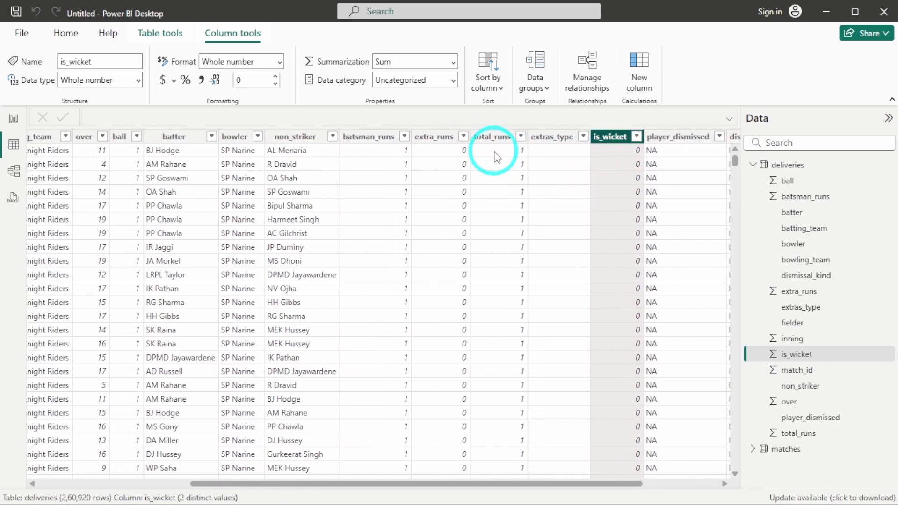
{"action": "scroll", "coordinate": [494, 157], "scroll_direction": "right", "scroll_amount": 3}
- Filter the is_wicket column of the deliveries table to 1 so only wicket deliveries are listed
{"action": "left_click", "coordinate": [522, 137]}
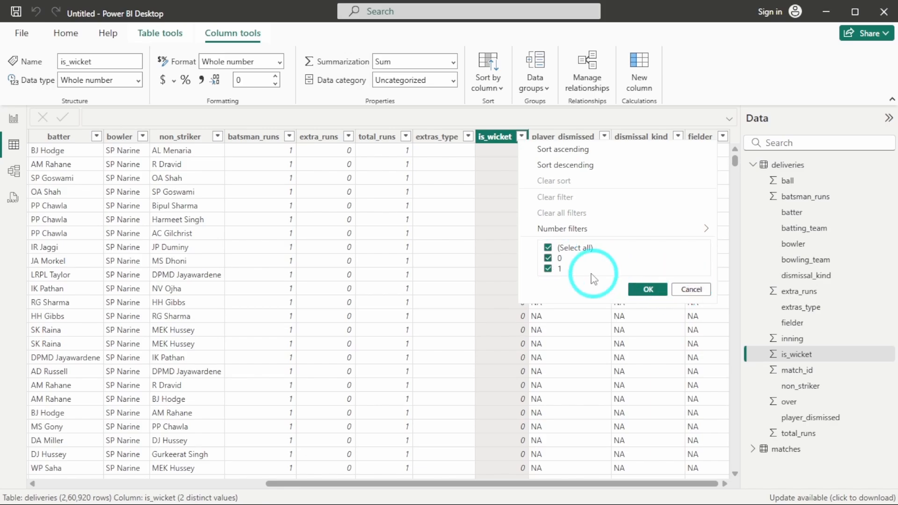
{"action": "left_click", "coordinate": [556, 259]}
{"action": "left_click", "coordinate": [648, 289]}
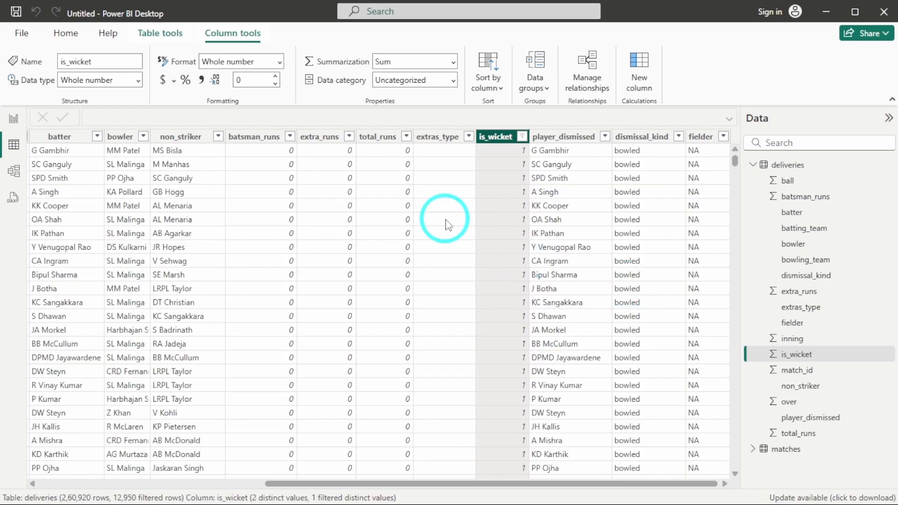
- Review the batters and bowlers of the filtered wicket deliveries and clear the filter on the is_wicket column
{"action": "scroll", "coordinate": [311, 236], "scroll_direction": "left", "scroll_amount": 3}
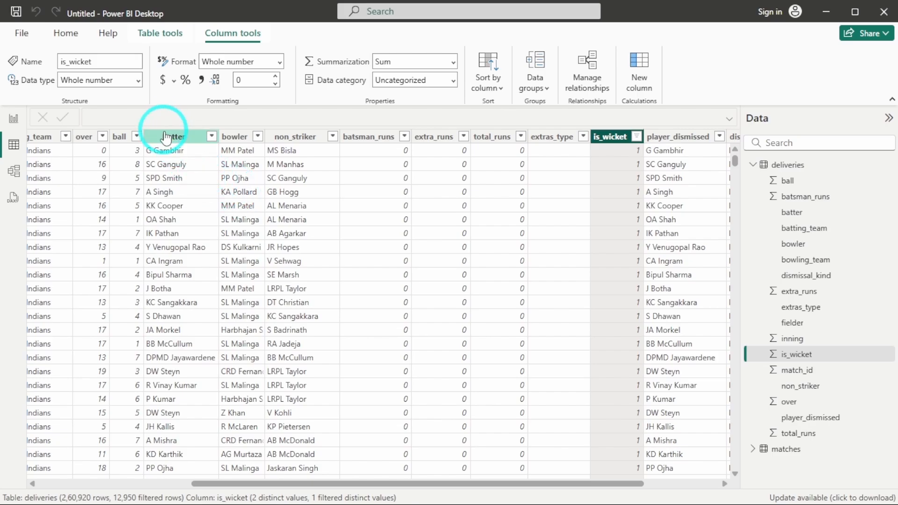
{"action": "scroll", "coordinate": [173, 371], "scroll_direction": "down", "scroll_amount": 15}
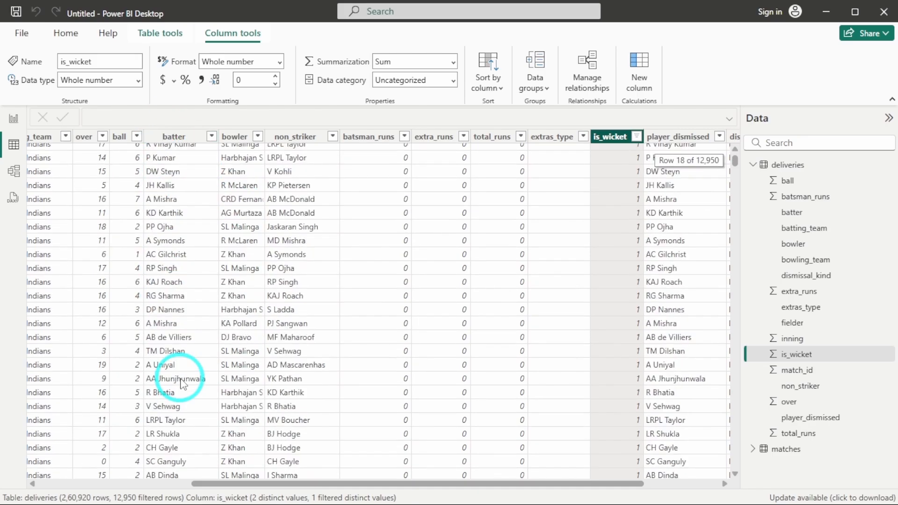
{"action": "scroll", "coordinate": [177, 379], "scroll_direction": "up", "scroll_amount": 15}
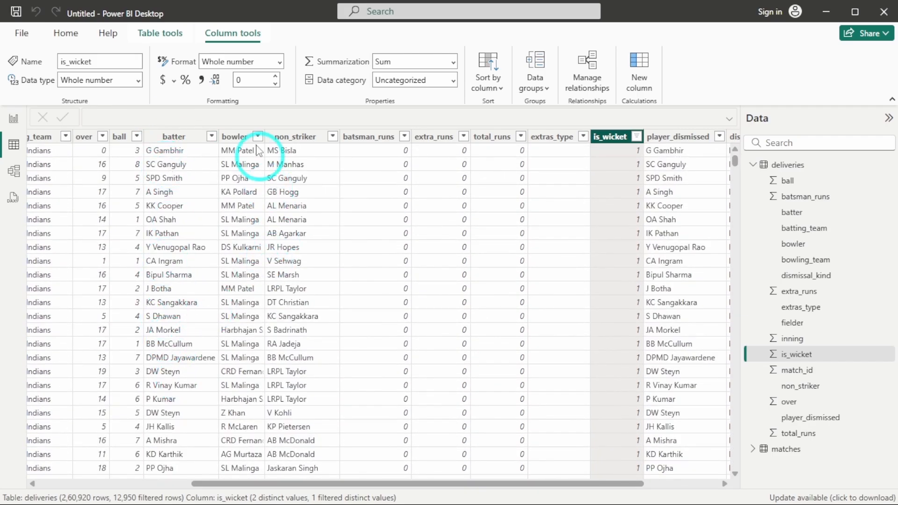
{"action": "scroll", "coordinate": [605, 201], "scroll_direction": "right", "scroll_amount": 3}
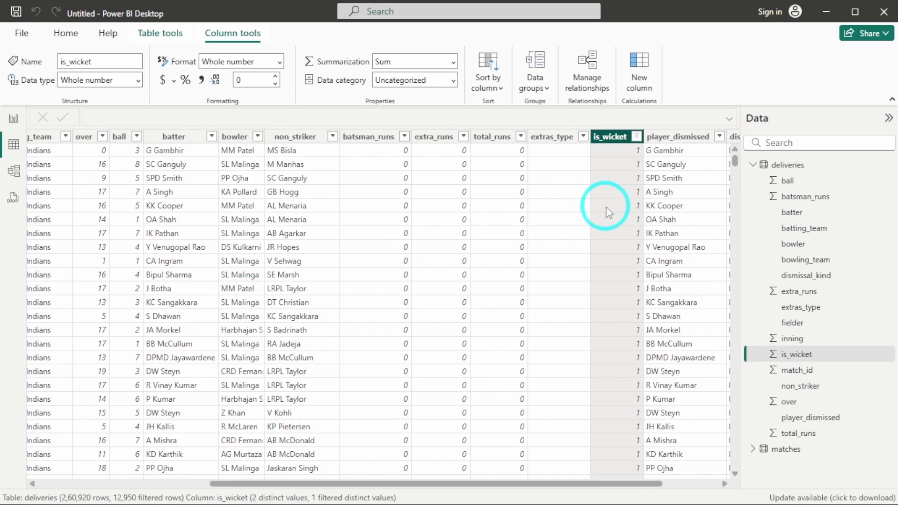
{"action": "left_click", "coordinate": [521, 136]}
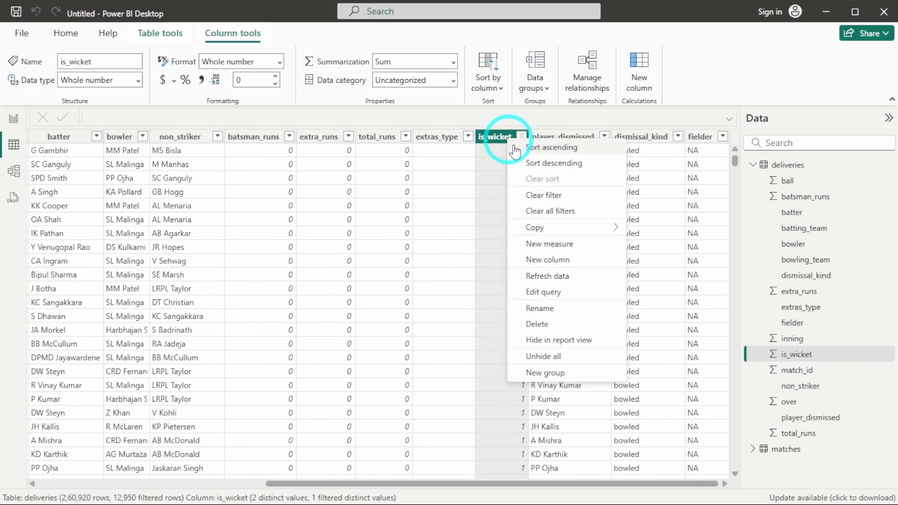
{"action": "left_click", "coordinate": [542, 195]}
- Examine the player_dismissed, dismissal_kind and fielder columns of the deliveries table
{"action": "left_click", "coordinate": [561, 140]}
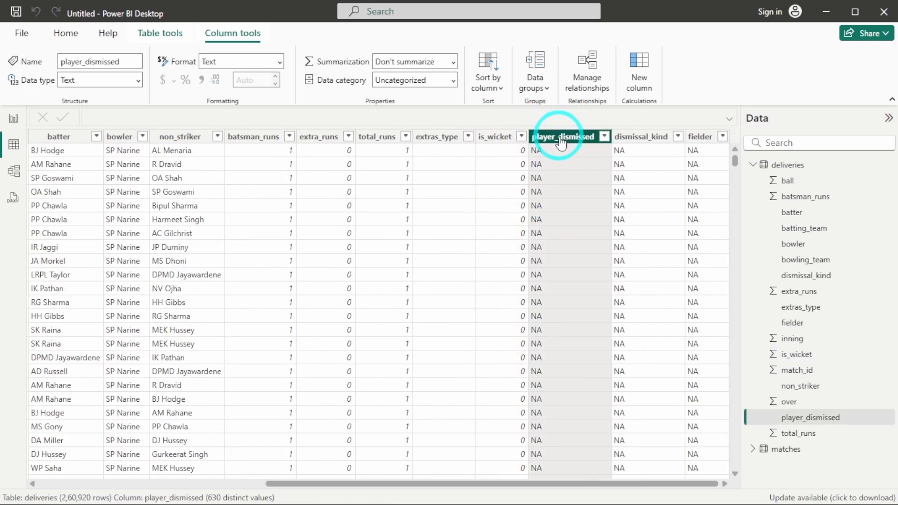
{"action": "left_click", "coordinate": [639, 140]}
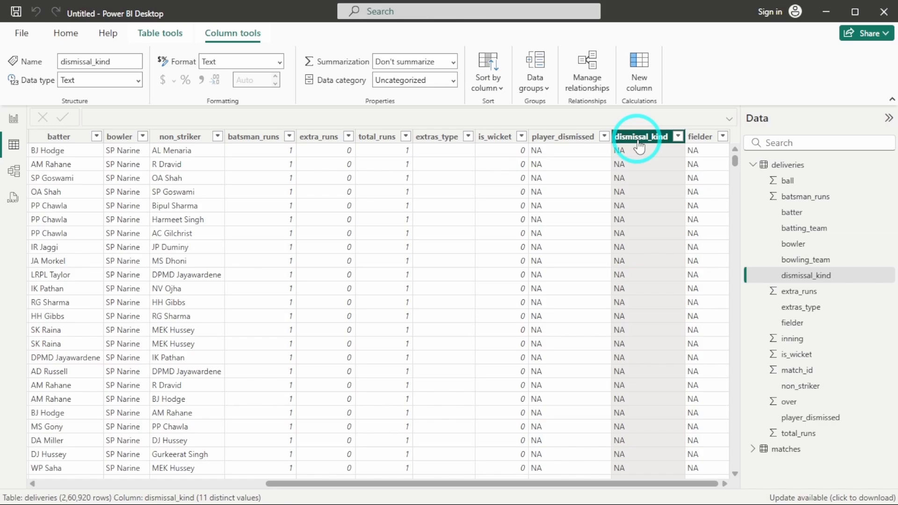
{"action": "left_click", "coordinate": [698, 140]}
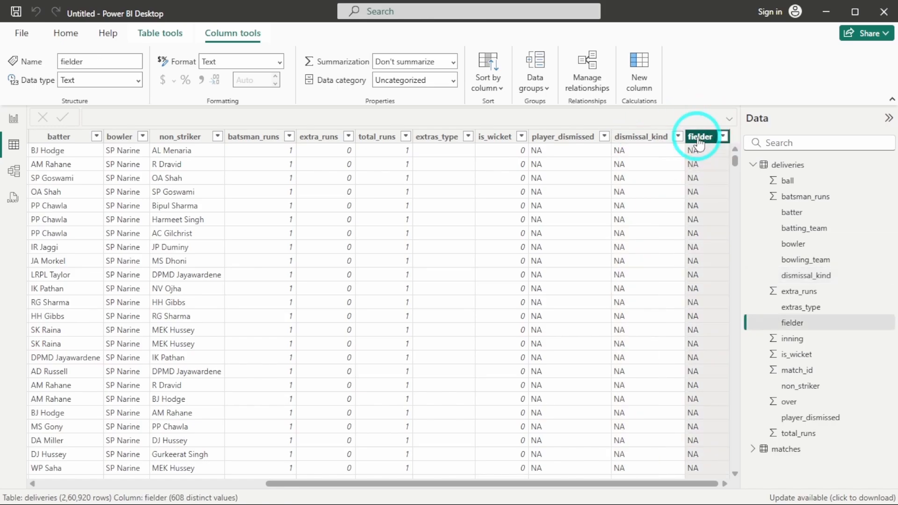
{"action": "left_click", "coordinate": [724, 137]}
{"action": "left_click", "coordinate": [741, 40]}
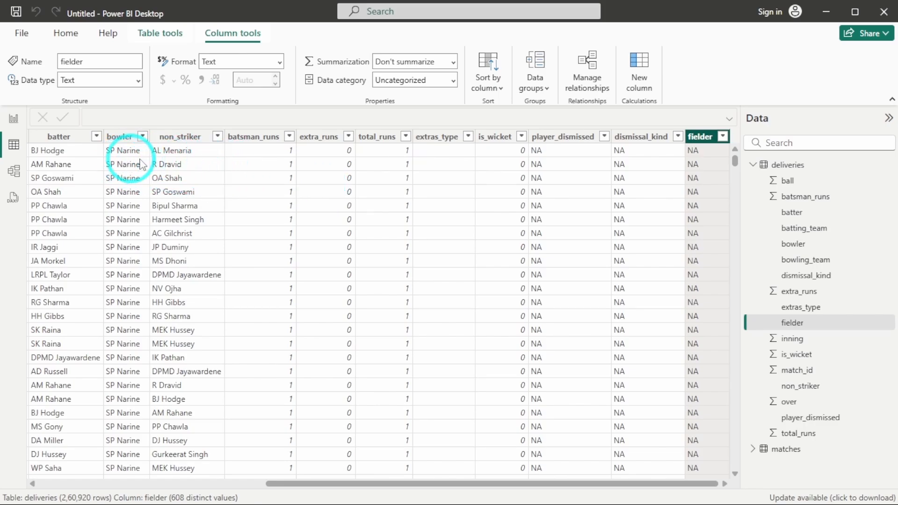
- Examine the list of distinct values in the dismissal_kind column
{"action": "left_click", "coordinate": [660, 137]}
{"action": "left_click", "coordinate": [678, 136]}
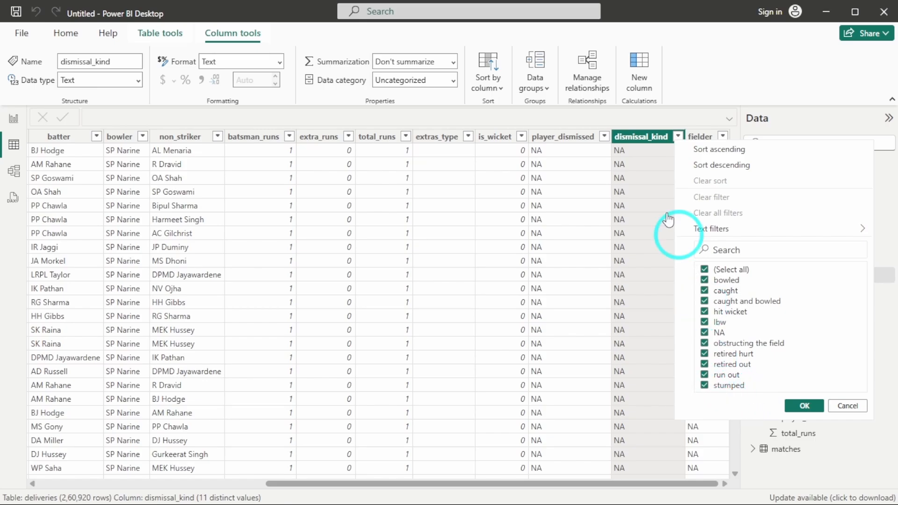
{"action": "left_click", "coordinate": [733, 58]}
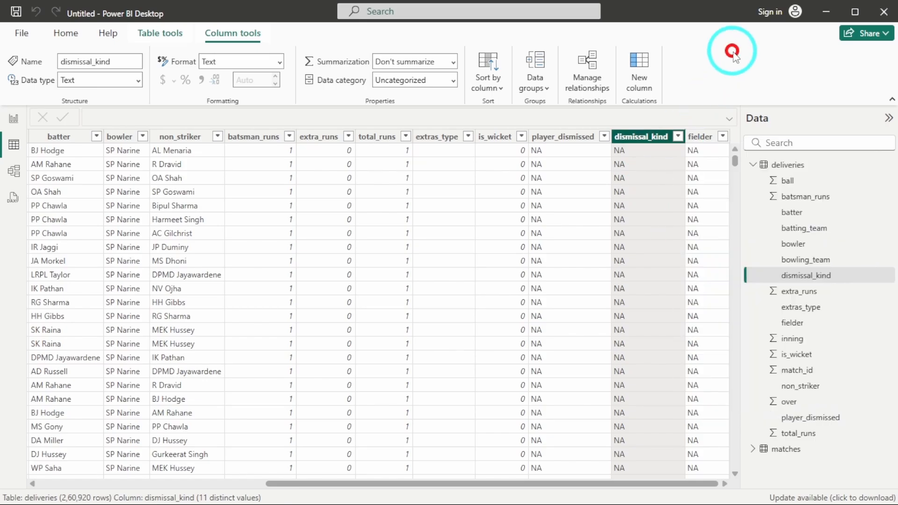
- Examine the distinct values of the player_dismissed column and revisit the neighbouring dismissal_kind and fielder columns
{"action": "left_click", "coordinate": [603, 140]}
{"action": "left_click", "coordinate": [605, 136]}
{"action": "scroll", "coordinate": [692, 314], "scroll_direction": "down", "scroll_amount": 15}
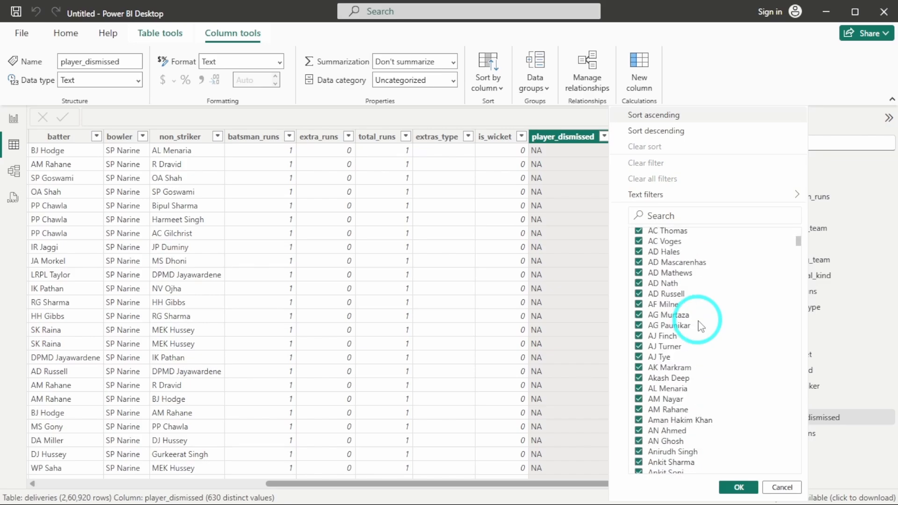
{"action": "scroll", "coordinate": [699, 313], "scroll_direction": "up", "scroll_amount": 15}
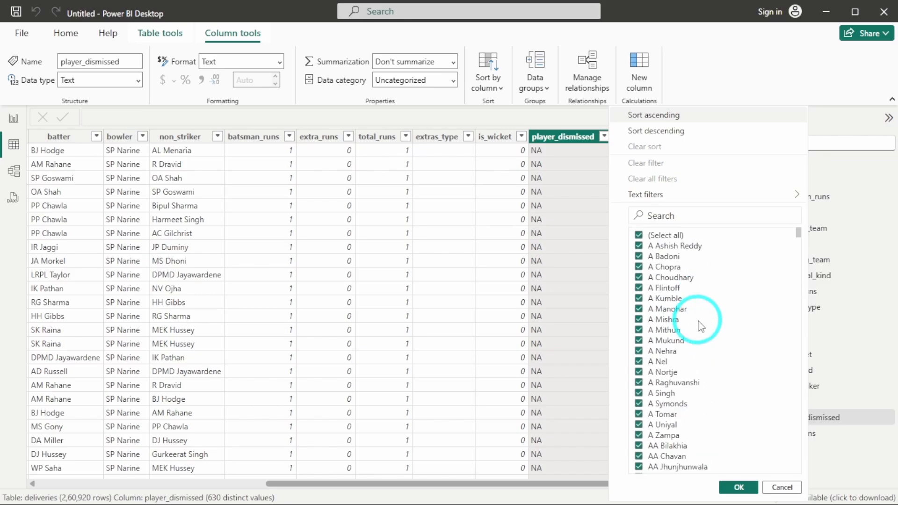
{"action": "left_click", "coordinate": [781, 487]}
{"action": "left_click", "coordinate": [644, 140]}
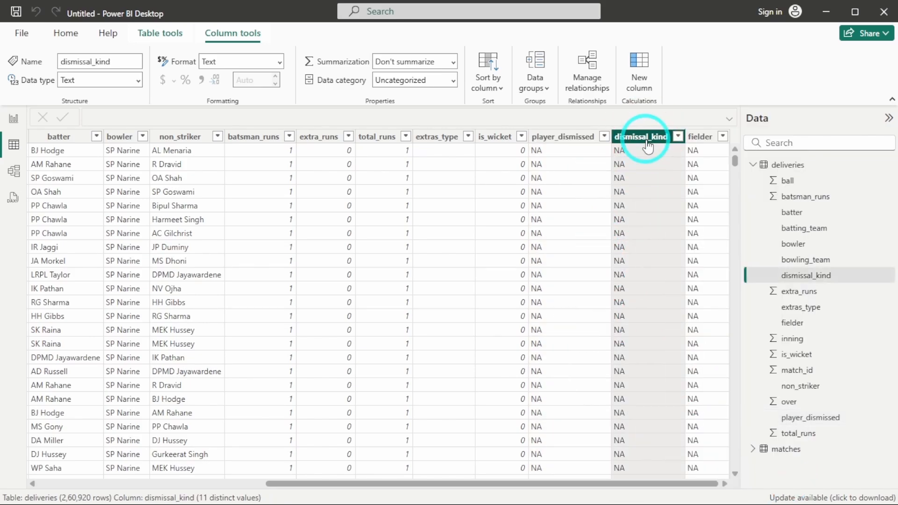
{"action": "left_click", "coordinate": [697, 137]}
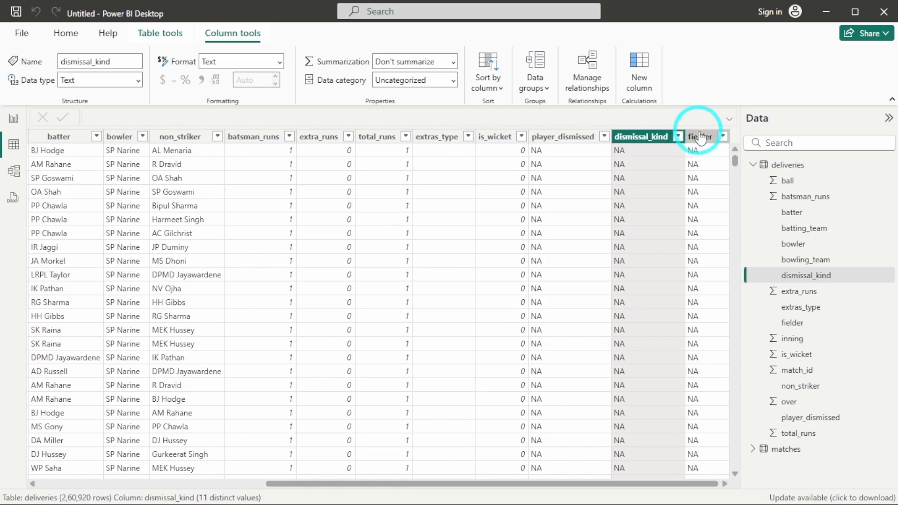
- Examine the inning and match_id columns at the start of the deliveries table and collapse its field list
{"action": "scroll", "coordinate": [365, 272], "scroll_direction": "left", "scroll_amount": 8}
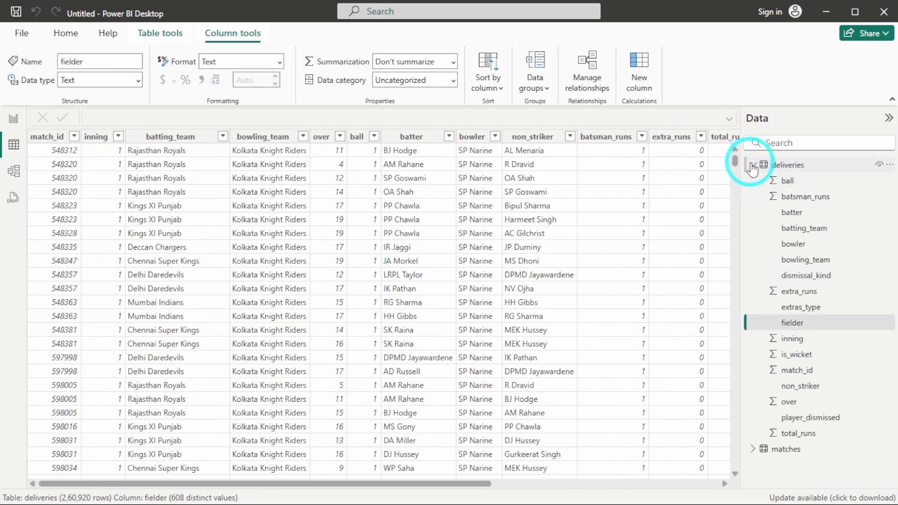
{"action": "left_click", "coordinate": [752, 164]}
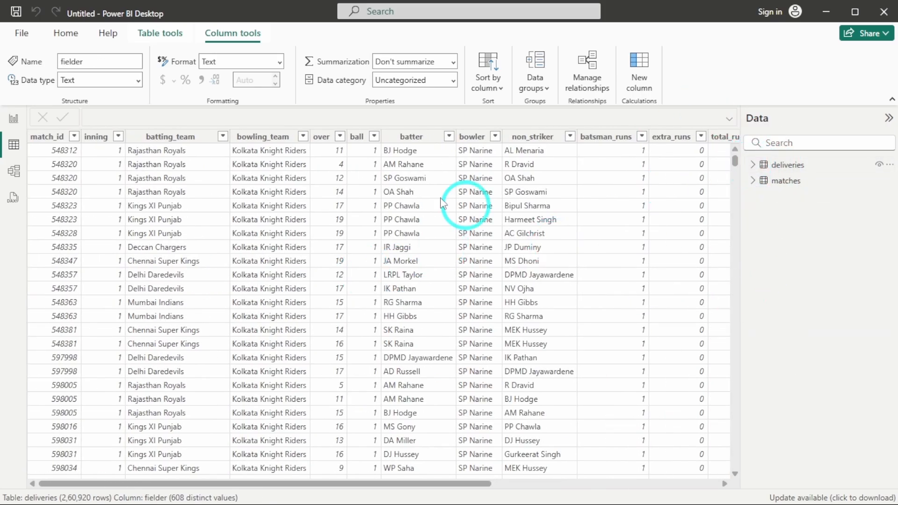
{"action": "left_click", "coordinate": [98, 139]}
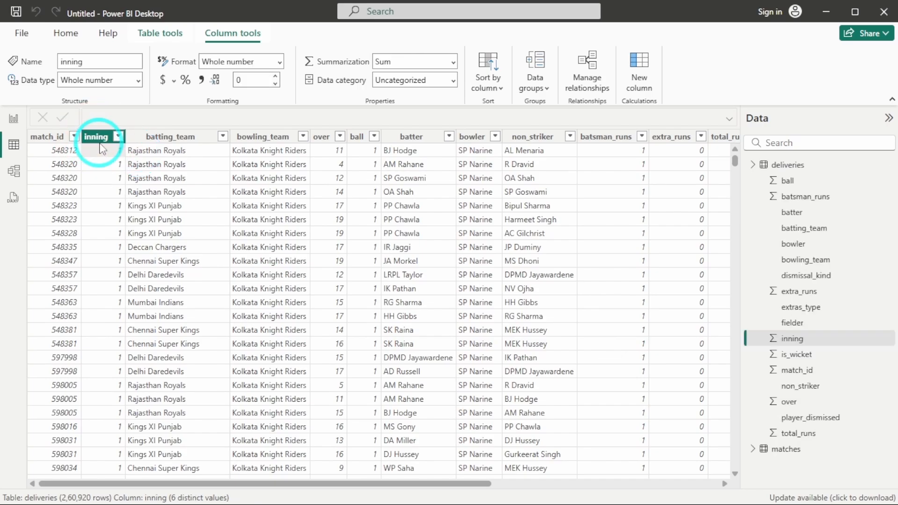
{"action": "left_click", "coordinate": [50, 137]}
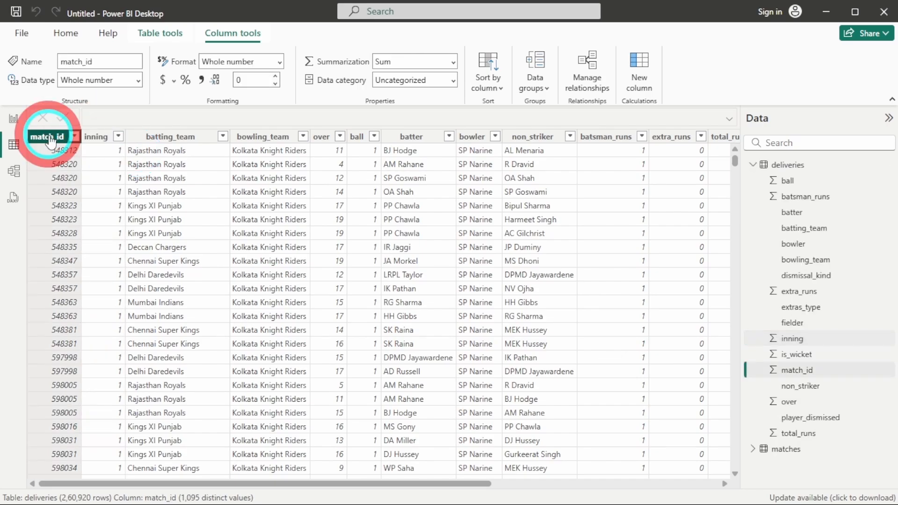
{"action": "left_click", "coordinate": [752, 164]}
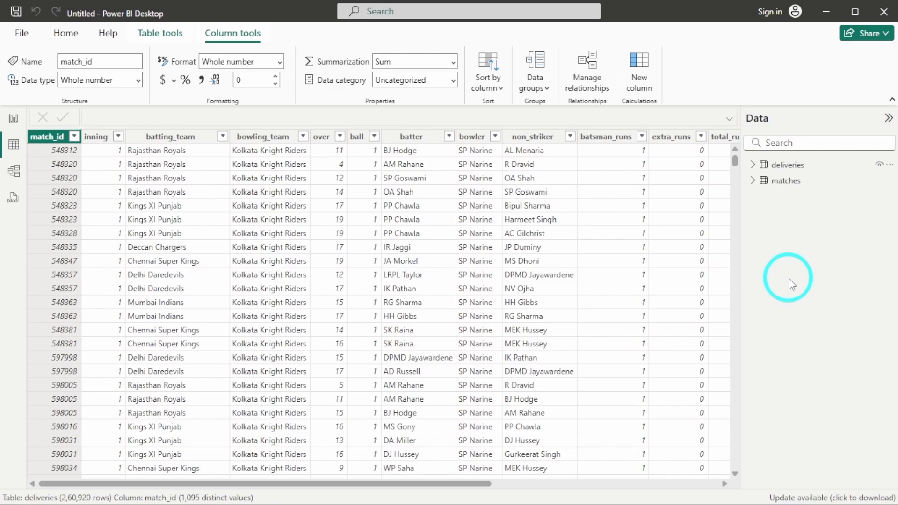
- Display the matches table and examine the full list of distinct values in its city column
{"action": "left_click", "coordinate": [808, 185]}
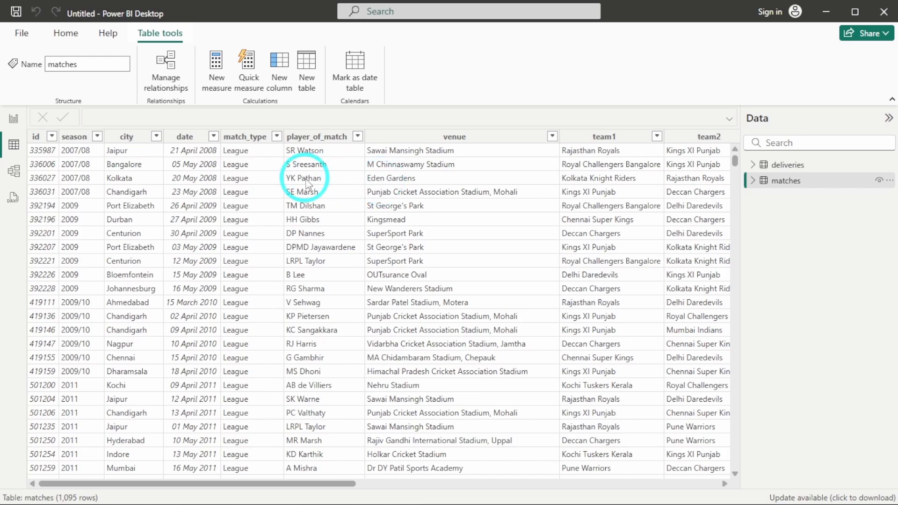
{"action": "left_click", "coordinate": [156, 137]}
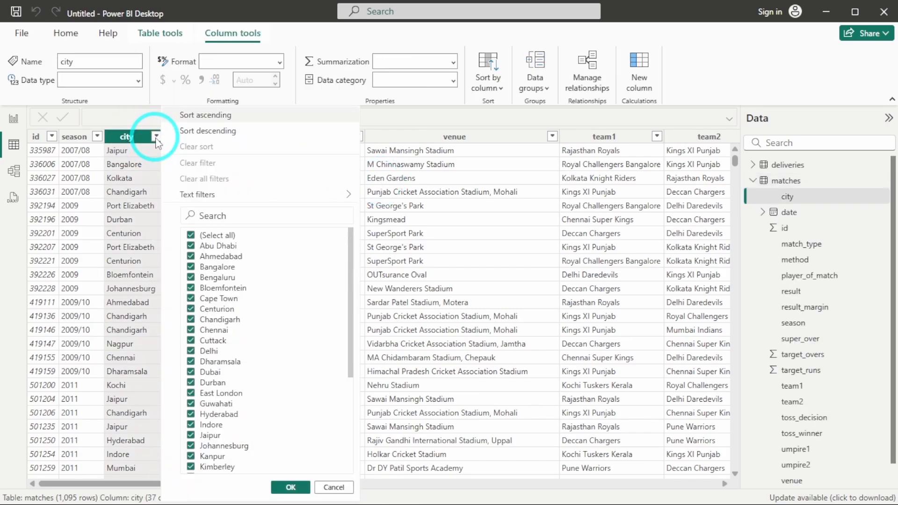
{"action": "scroll", "coordinate": [297, 341], "scroll_direction": "down", "scroll_amount": 5}
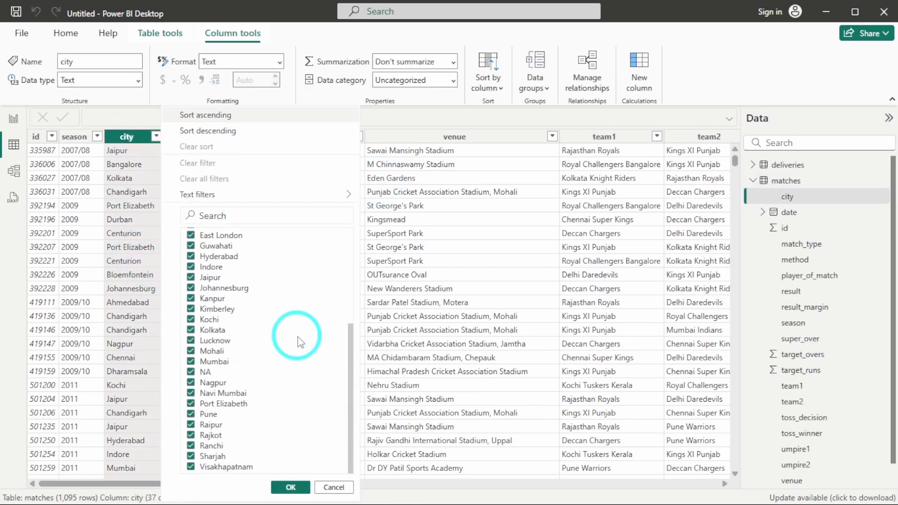
{"action": "scroll", "coordinate": [298, 341], "scroll_direction": "up", "scroll_amount": 5}
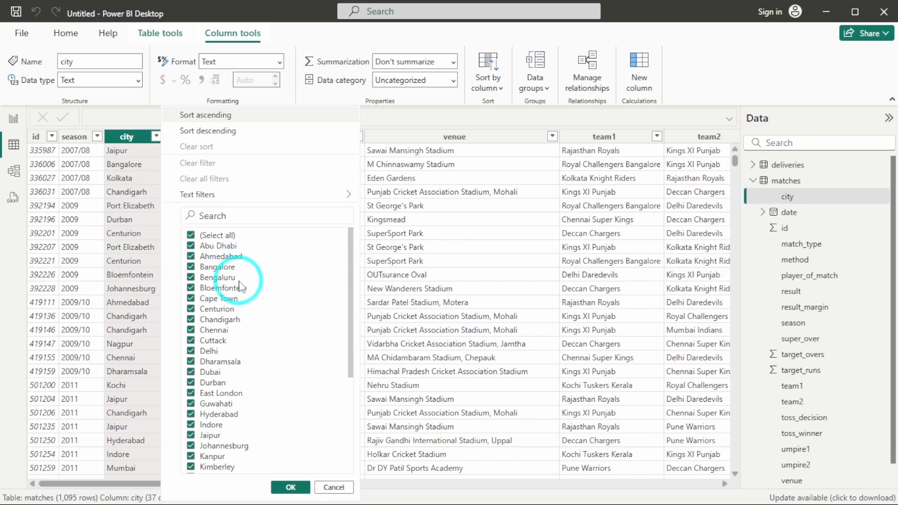
{"action": "left_click", "coordinate": [327, 487]}
- Examine the distinct team names in the team1, team2 and toss_winner columns of the matches table
{"action": "scroll", "coordinate": [421, 264], "scroll_direction": "right", "scroll_amount": 3}
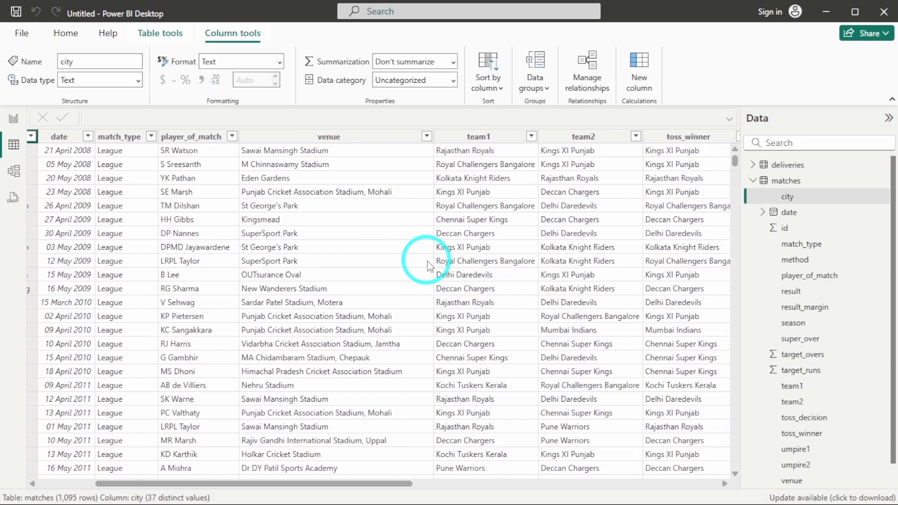
{"action": "scroll", "coordinate": [451, 164], "scroll_direction": "right", "scroll_amount": 2}
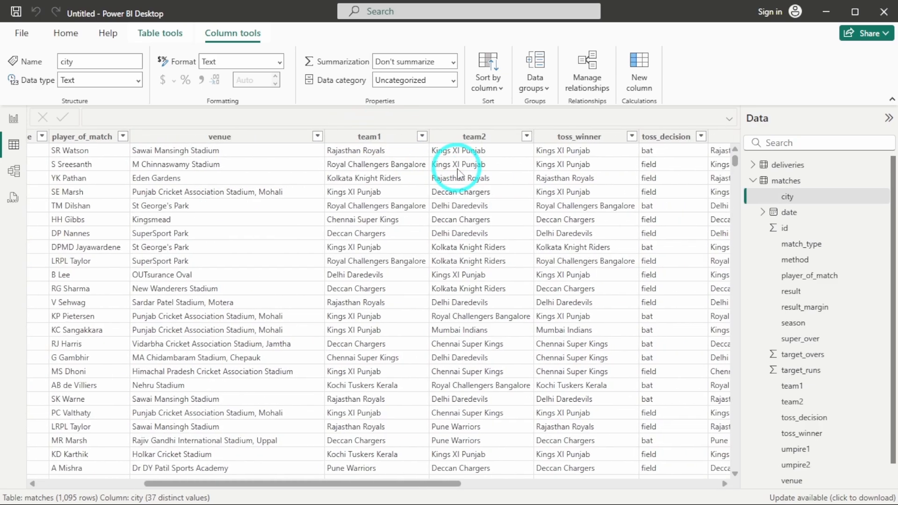
{"action": "left_click", "coordinate": [421, 136]}
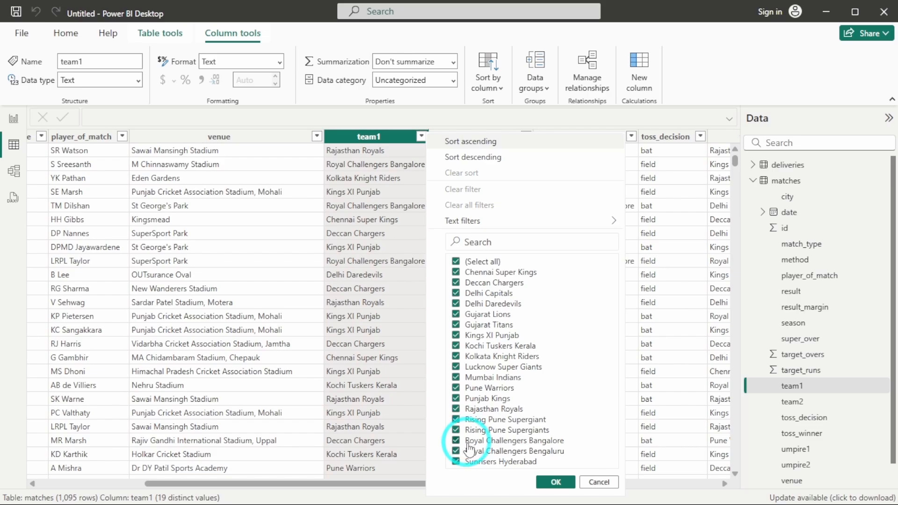
{"action": "left_click", "coordinate": [603, 483]}
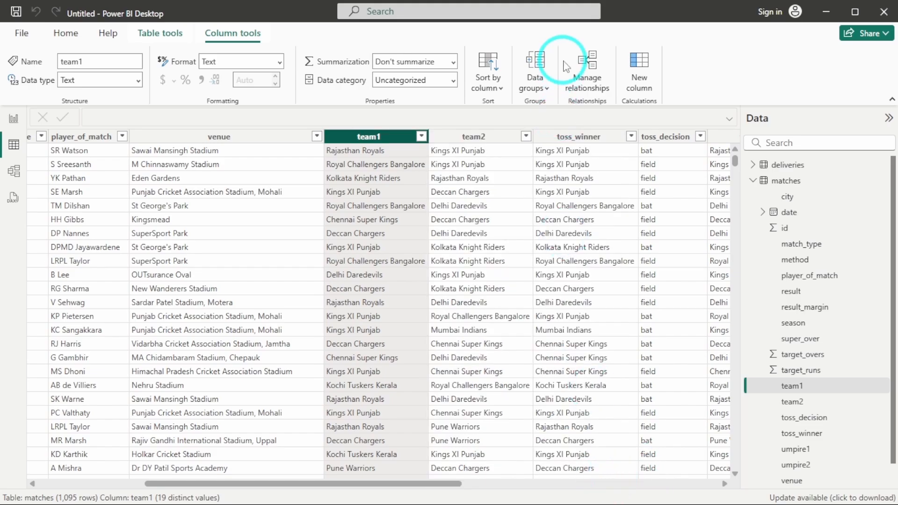
{"action": "left_click", "coordinate": [526, 136]}
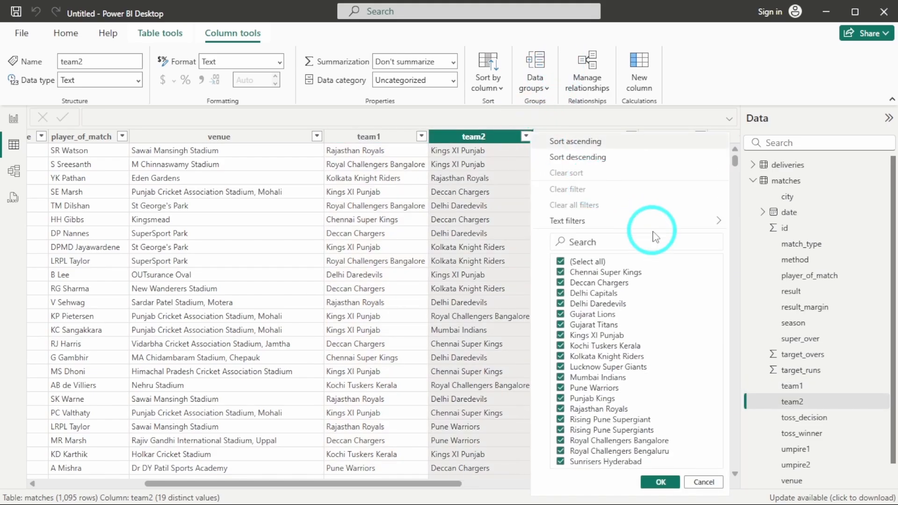
{"action": "left_click", "coordinate": [713, 94]}
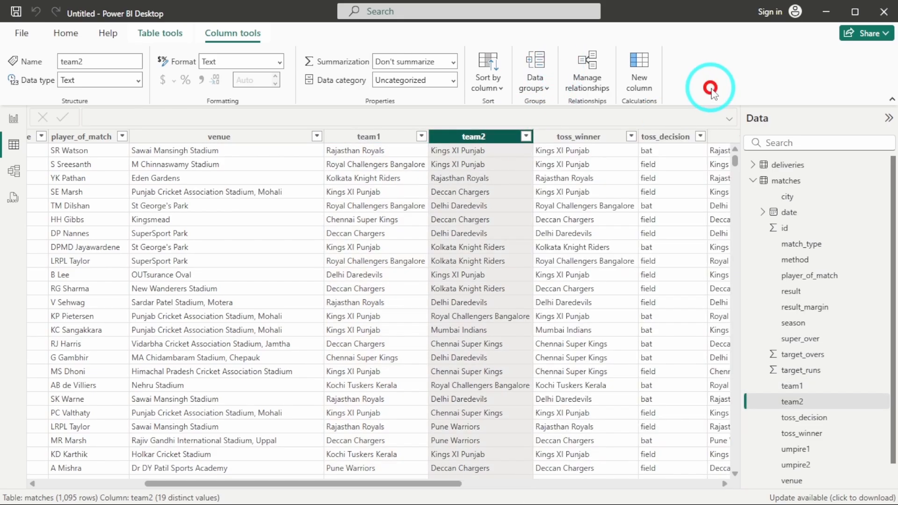
{"action": "left_click", "coordinate": [631, 136]}
{"action": "left_click", "coordinate": [783, 92]}
- Look over the remaining matches columns from toss_decision to umpire2, and switch back to the deliveries table
{"action": "scroll", "coordinate": [675, 200], "scroll_direction": "right", "scroll_amount": 10}
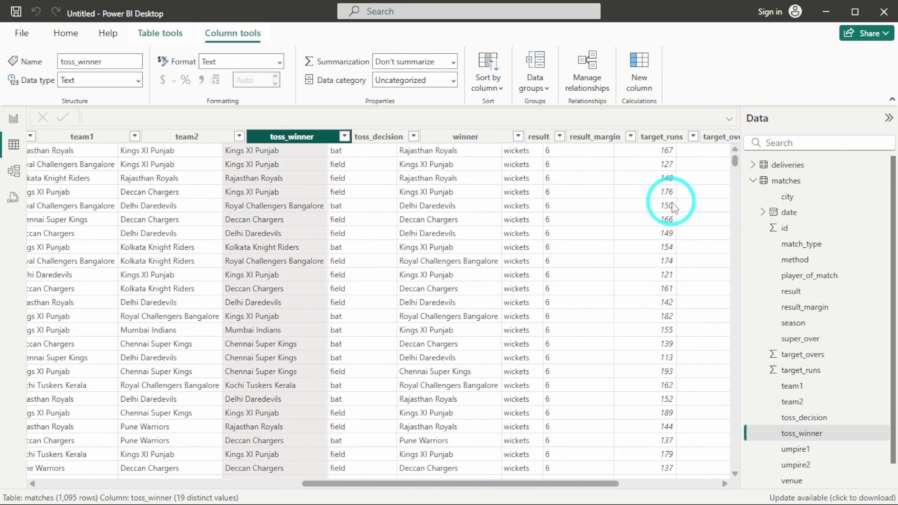
{"action": "scroll", "coordinate": [519, 229], "scroll_direction": "right", "scroll_amount": 2}
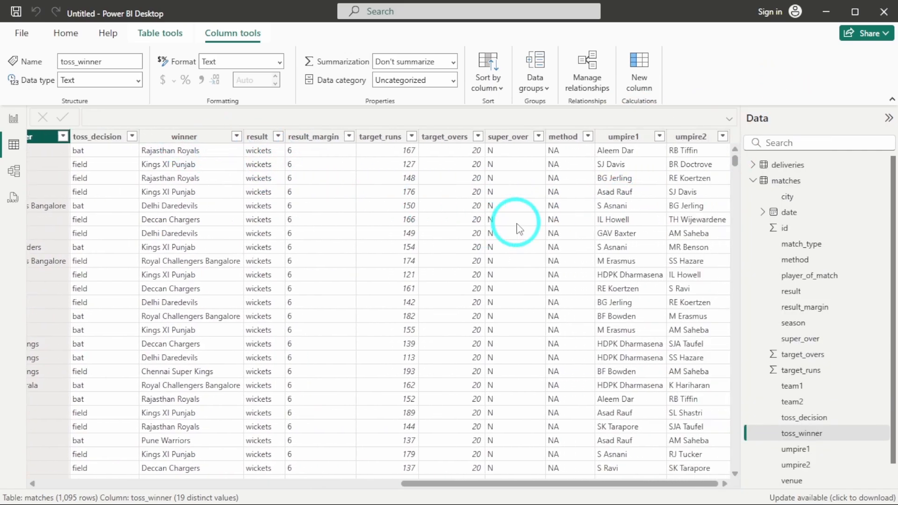
{"action": "scroll", "coordinate": [519, 229], "scroll_direction": "left", "scroll_amount": 12}
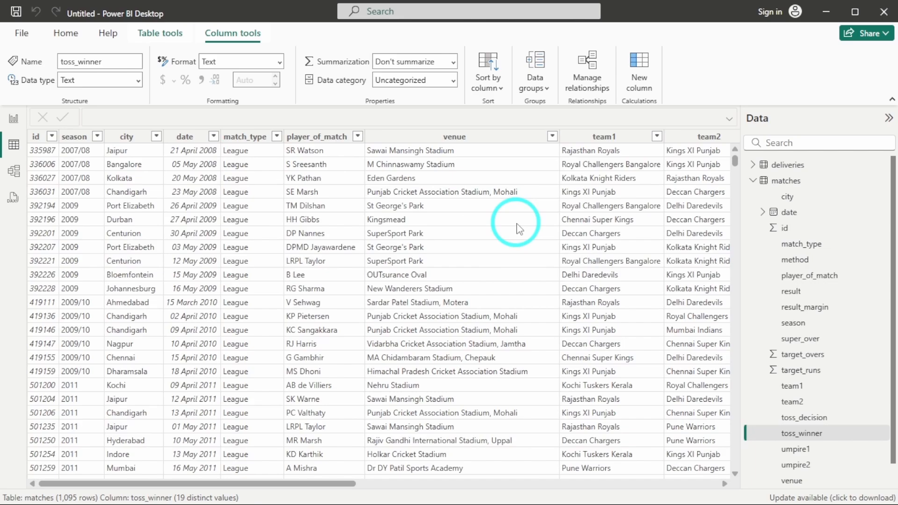
{"action": "left_click", "coordinate": [752, 180]}
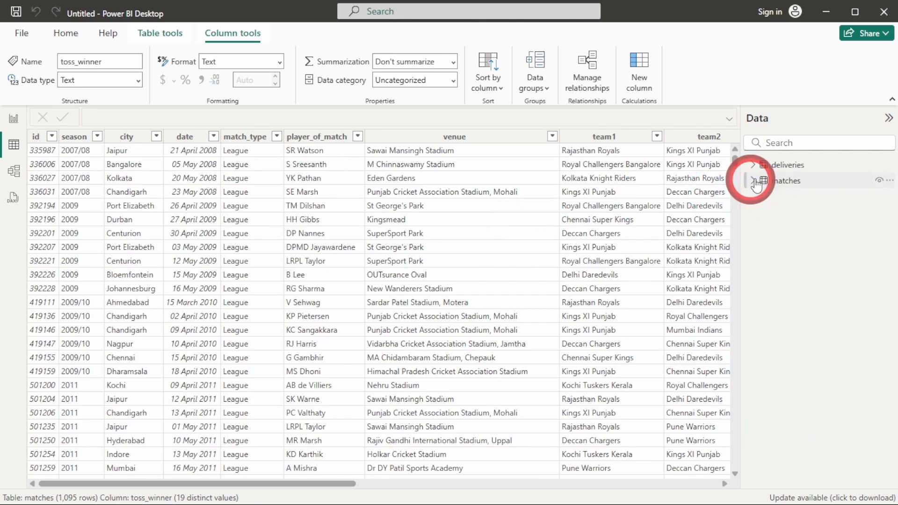
{"action": "left_click", "coordinate": [790, 166]}
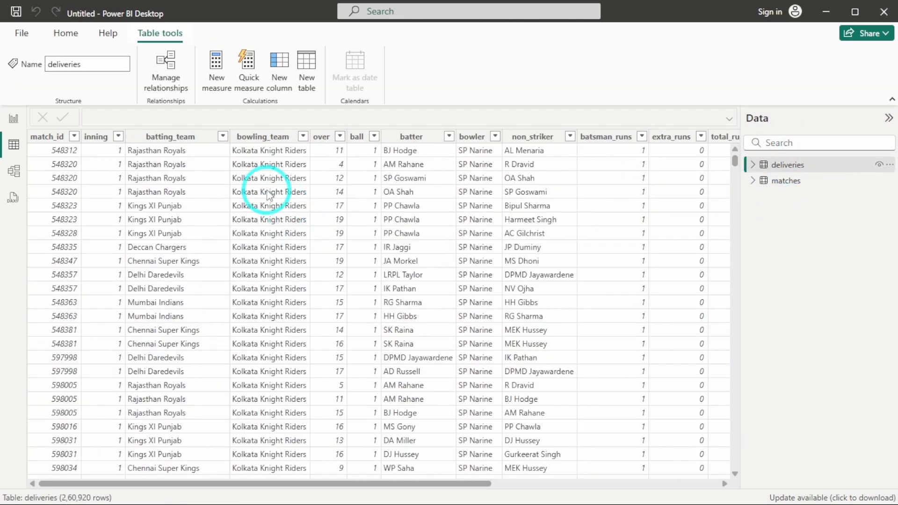
- Examine the distinct team names in the batting_team and bowling_team columns of the deliveries table, and look over its remaining columns
{"action": "left_click", "coordinate": [222, 136]}
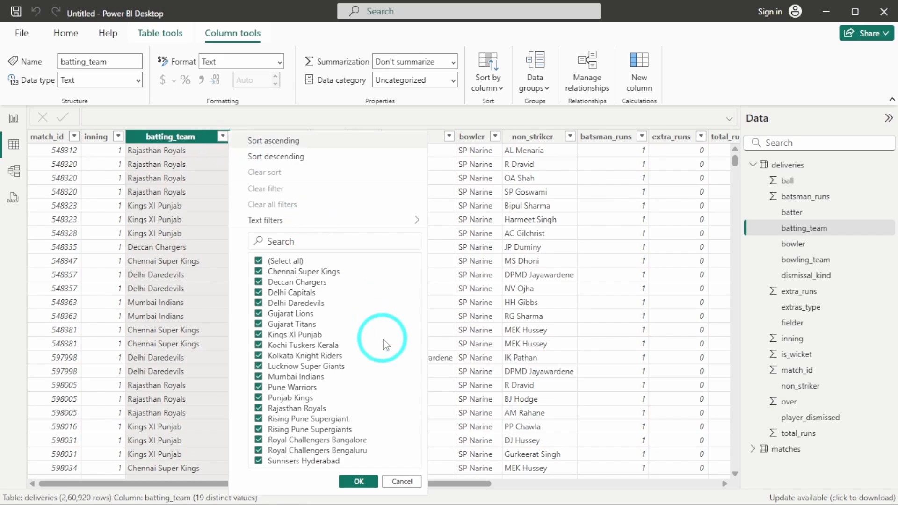
{"action": "left_click", "coordinate": [402, 481]}
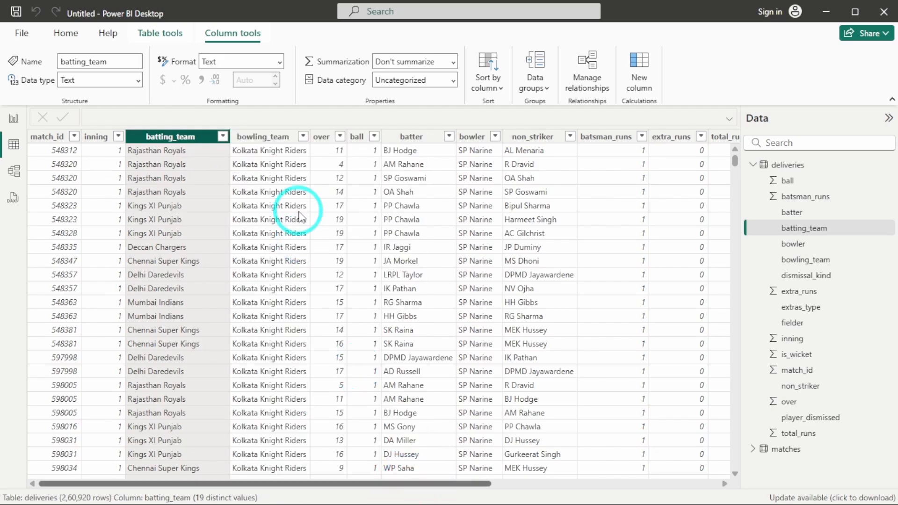
{"action": "left_click", "coordinate": [303, 137]}
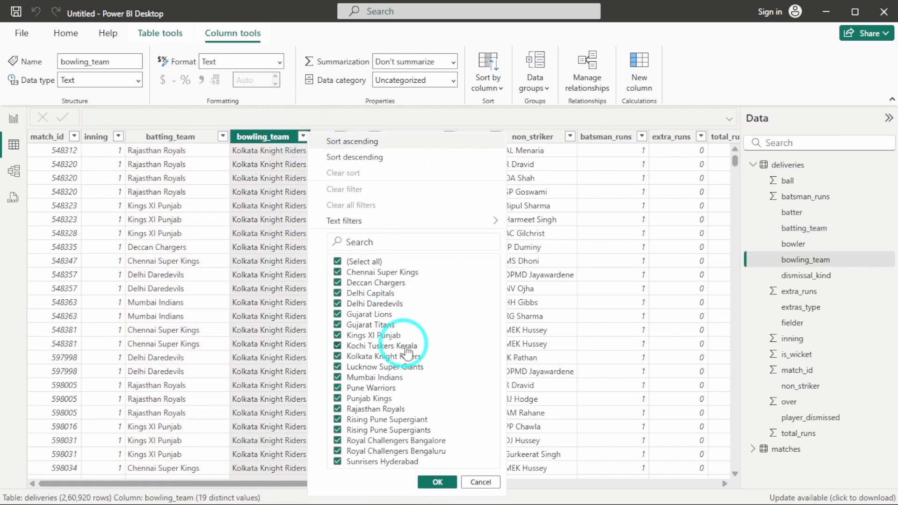
{"action": "left_click", "coordinate": [479, 483]}
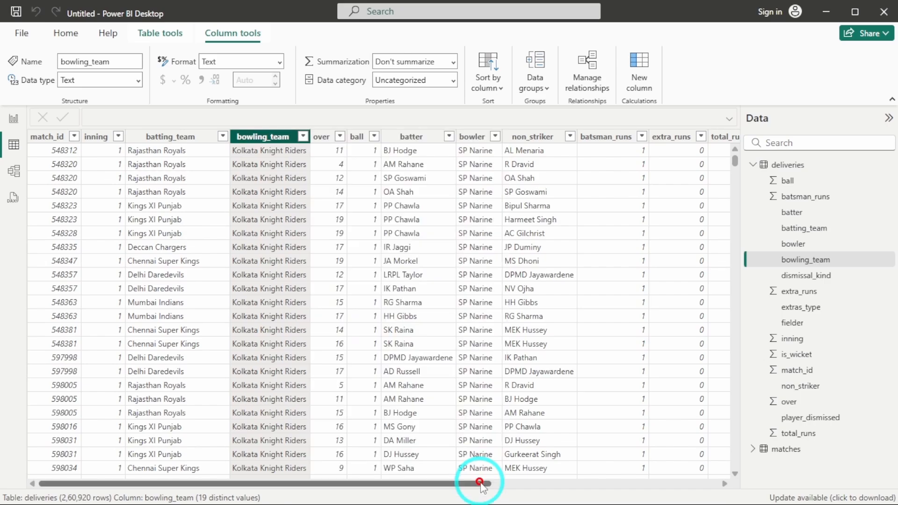
{"action": "scroll", "coordinate": [529, 330], "scroll_direction": "right", "scroll_amount": 5}
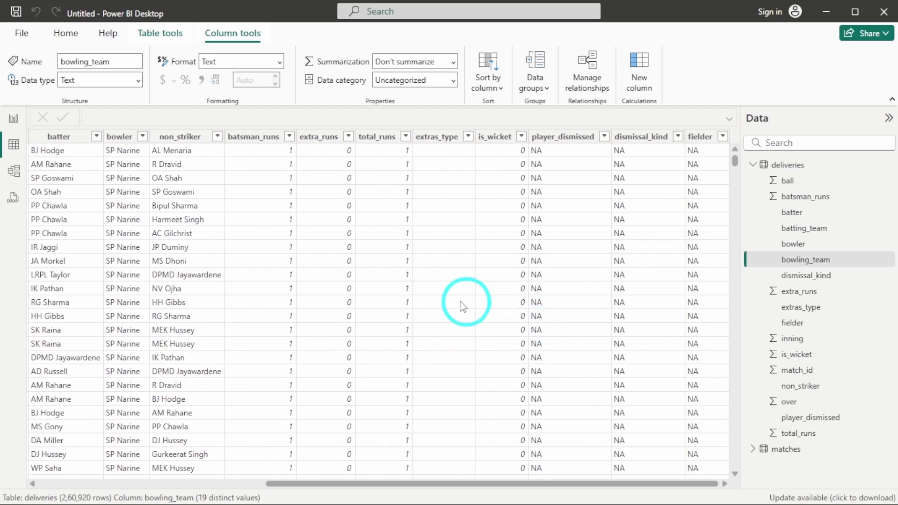
{"action": "scroll", "coordinate": [264, 248], "scroll_direction": "left", "scroll_amount": 5}
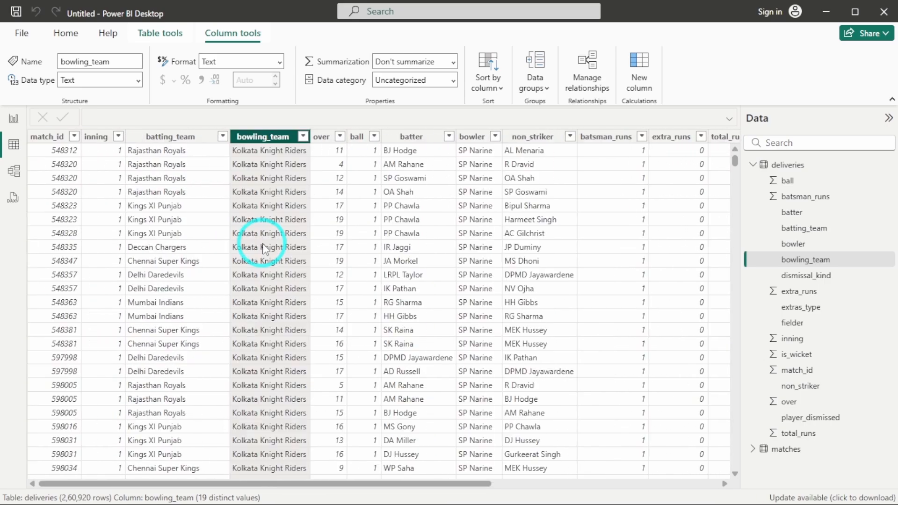
- Open the Power Query Editor to transform the data and display the matches query
{"action": "left_click", "coordinate": [65, 33]}
{"action": "left_click", "coordinate": [348, 73]}
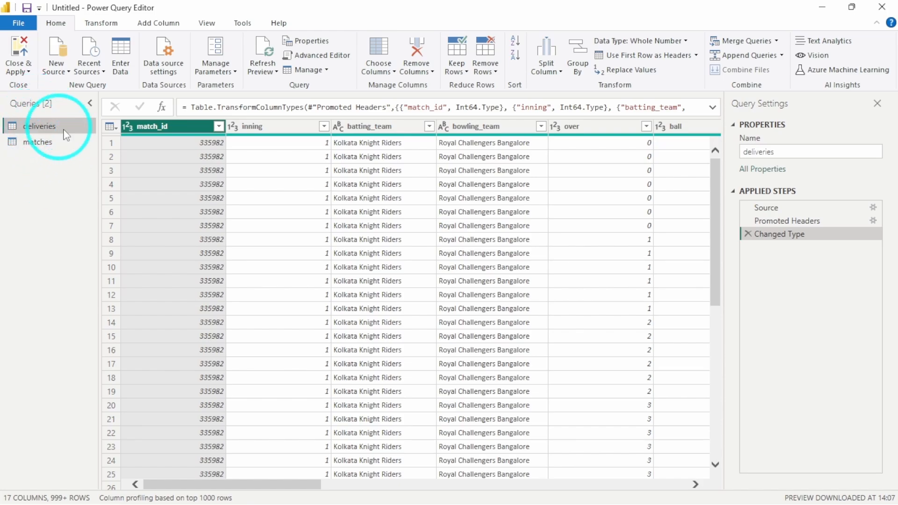
{"action": "left_click", "coordinate": [53, 147]}
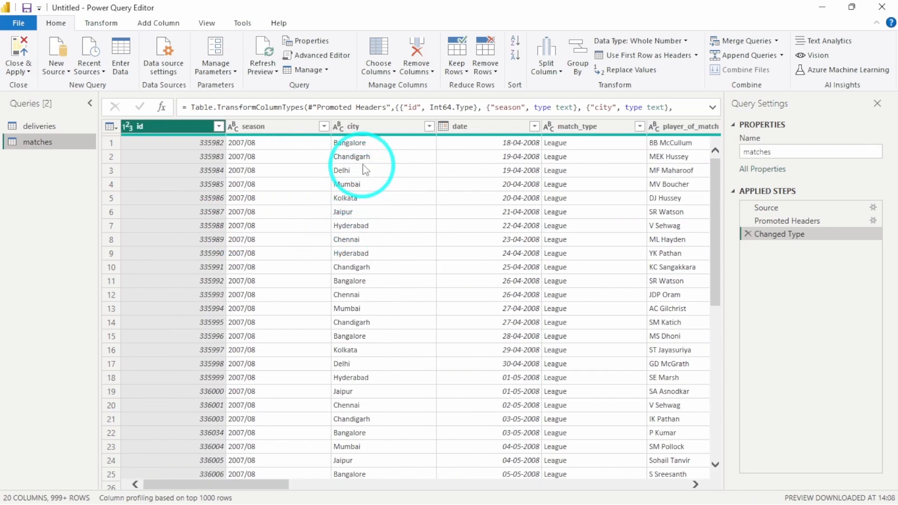
- Examine the complete list of distinct values in the city column of the matches query, without applying a filter
{"action": "left_click", "coordinate": [364, 125]}
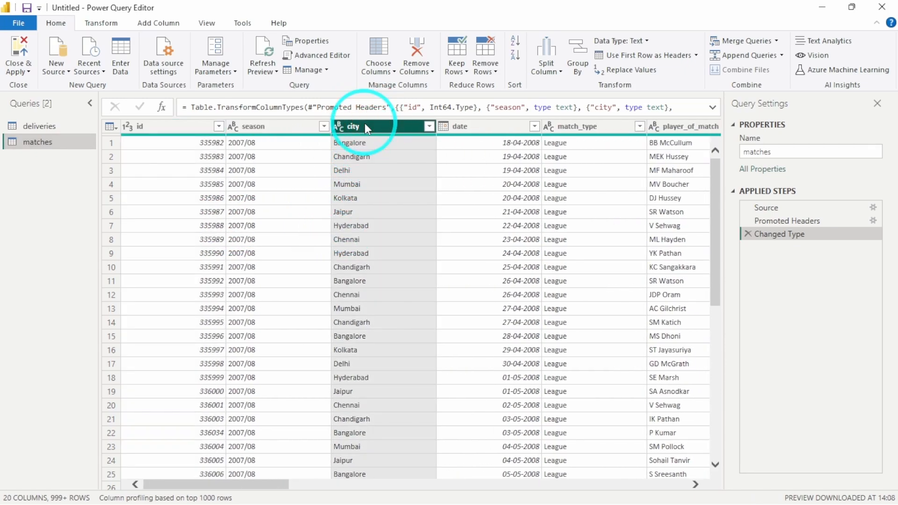
{"action": "left_click", "coordinate": [429, 126]}
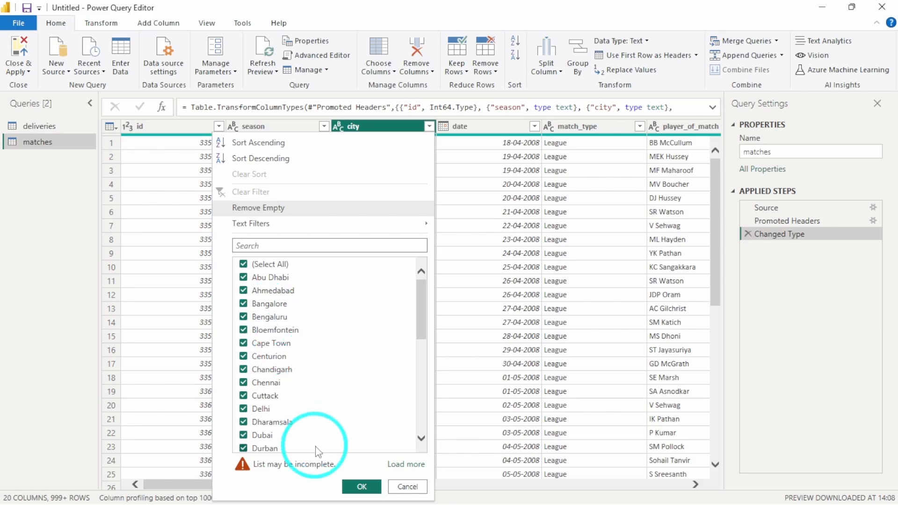
{"action": "left_click", "coordinate": [395, 463]}
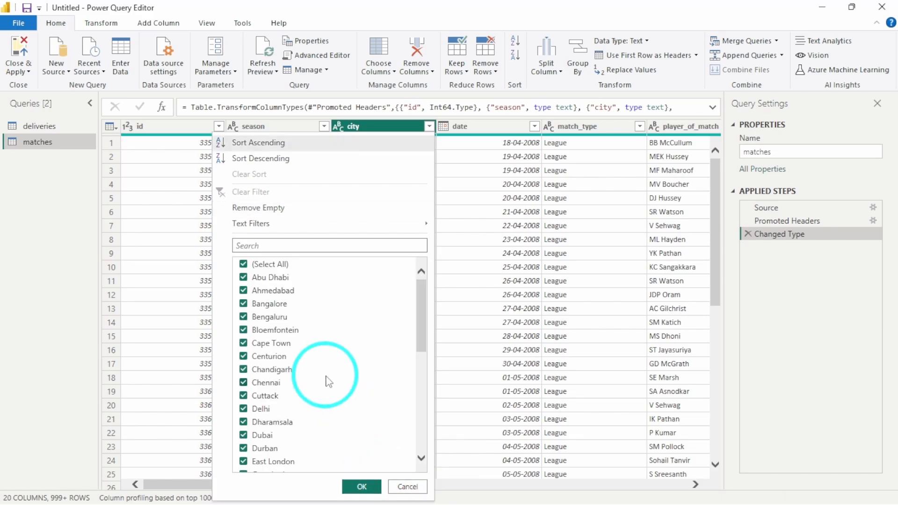
{"action": "scroll", "coordinate": [329, 381], "scroll_direction": "down", "scroll_amount": 3}
{"action": "scroll", "coordinate": [328, 381], "scroll_direction": "down", "scroll_amount": 4}
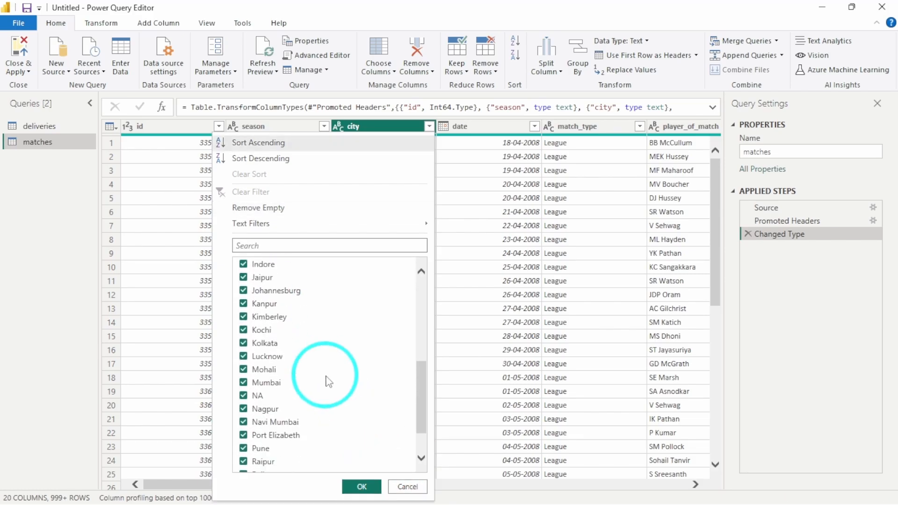
{"action": "scroll", "coordinate": [329, 381], "scroll_direction": "down", "scroll_amount": 1}
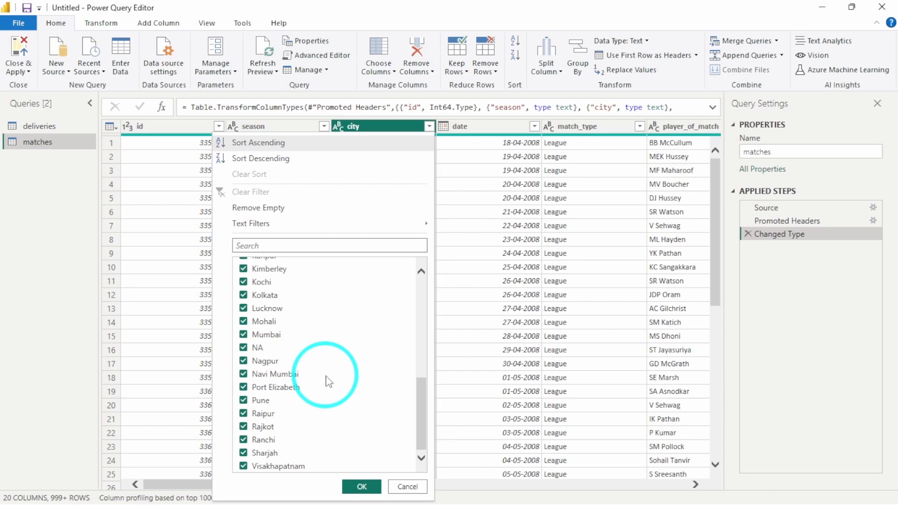
{"action": "left_click", "coordinate": [406, 486]}
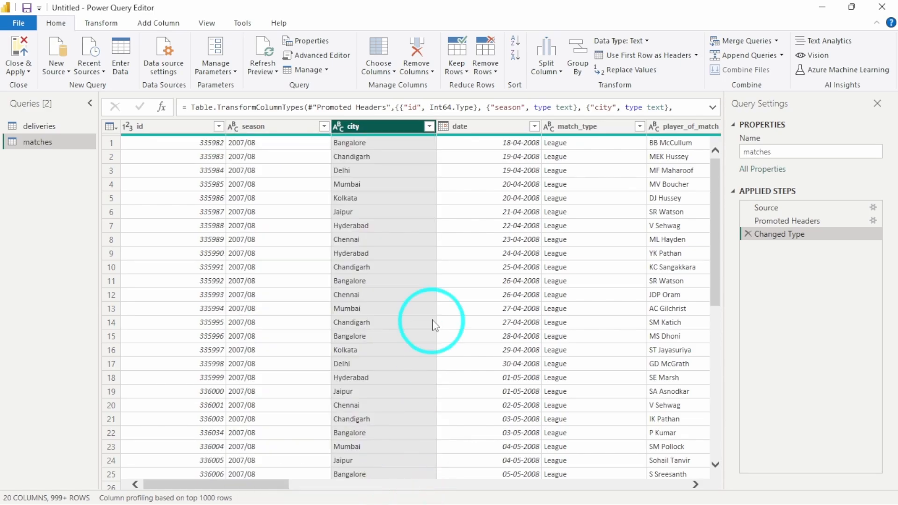
- Examine the complete list of distinct team names in the team1 column of the matches query
{"action": "scroll", "coordinate": [435, 320], "scroll_direction": "right", "scroll_amount": 10}
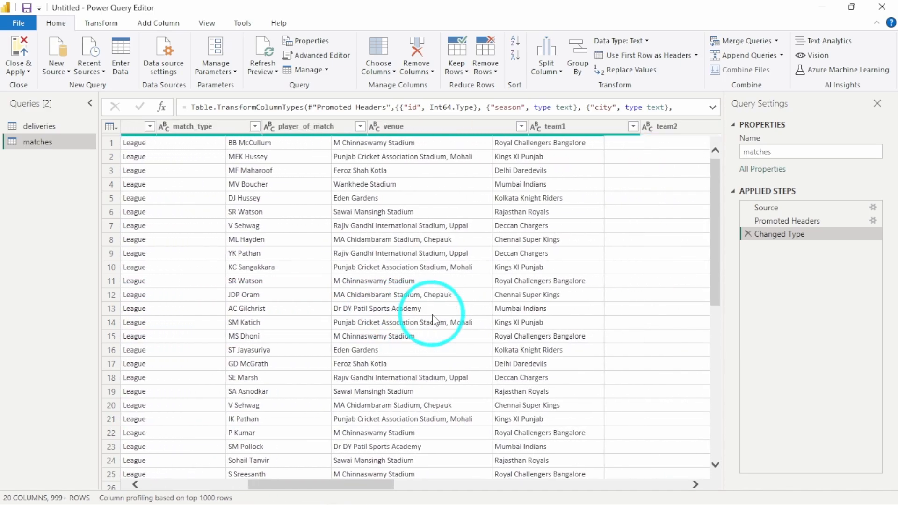
{"action": "left_click", "coordinate": [511, 127]}
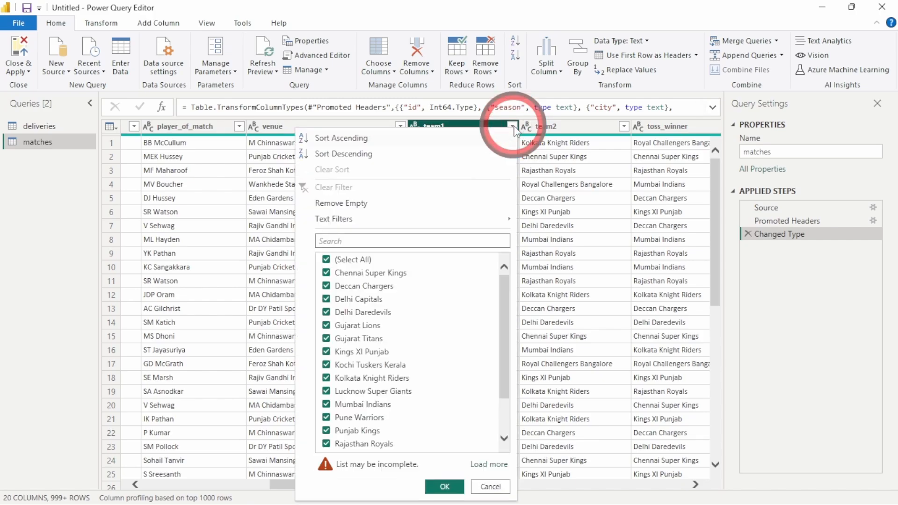
{"action": "left_click", "coordinate": [484, 464]}
{"action": "scroll", "coordinate": [418, 393], "scroll_direction": "down", "scroll_amount": 3}
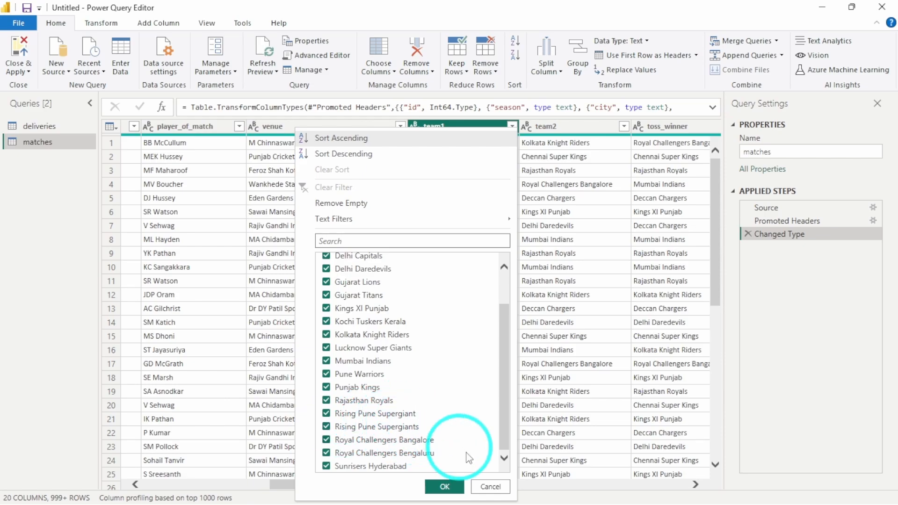
{"action": "left_click", "coordinate": [489, 486]}
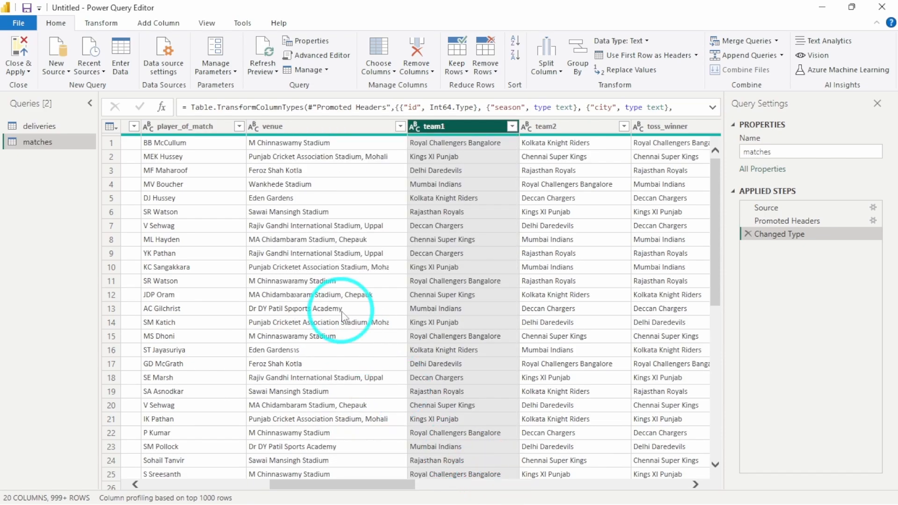
- Filter the city column of the matches query to keep only Bangalore and Bengaluru
{"action": "scroll", "coordinate": [342, 315], "scroll_direction": "left", "scroll_amount": 4}
{"action": "scroll", "coordinate": [343, 316], "scroll_direction": "left", "scroll_amount": 1}
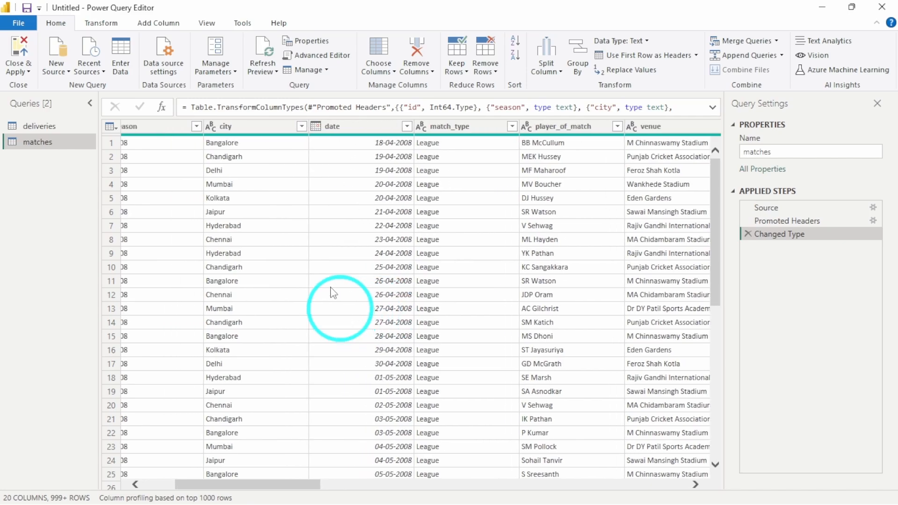
{"action": "left_click", "coordinate": [259, 126]}
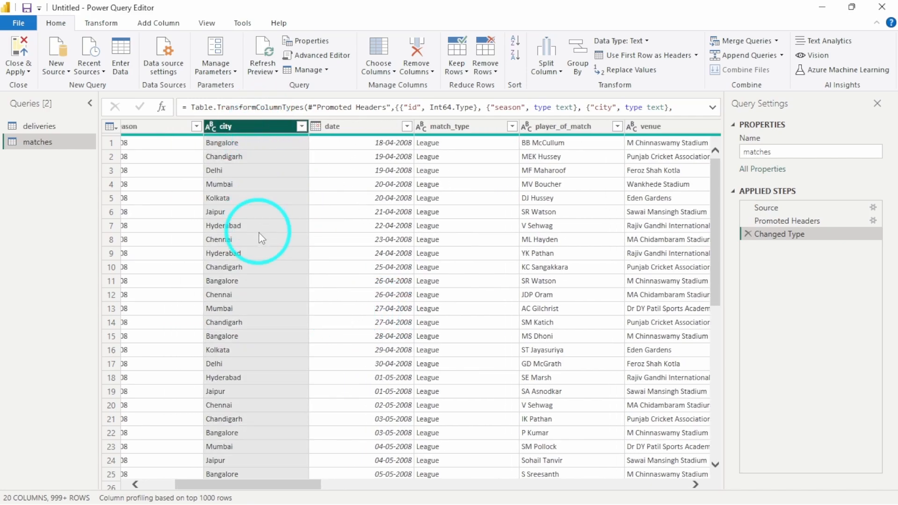
{"action": "left_click", "coordinate": [302, 126]}
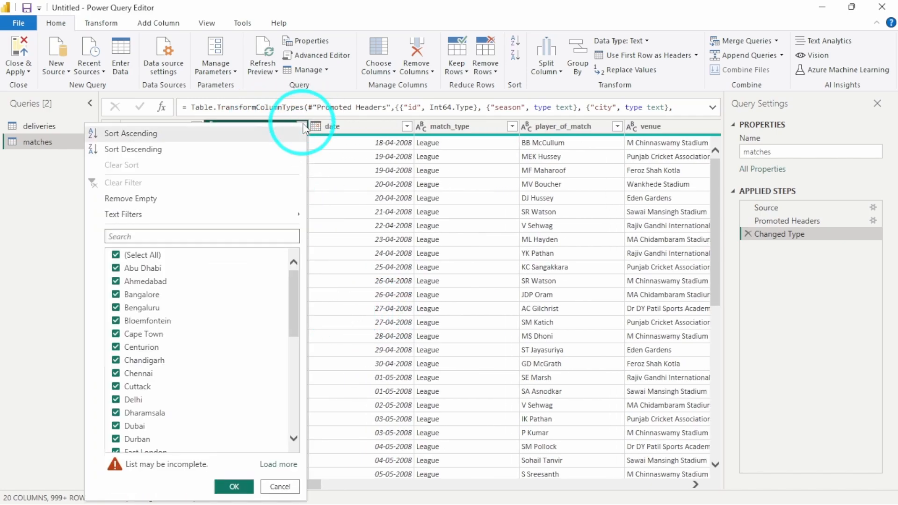
{"action": "left_click", "coordinate": [277, 465]}
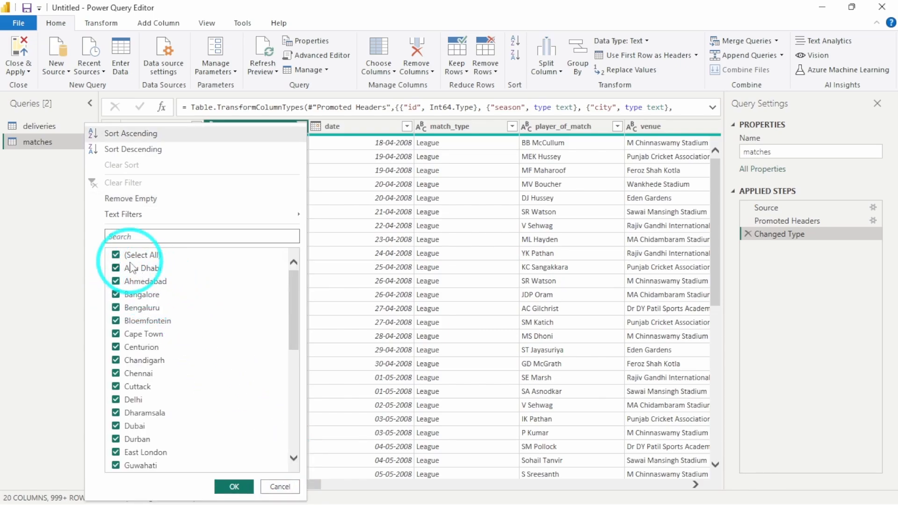
{"action": "left_click", "coordinate": [117, 255]}
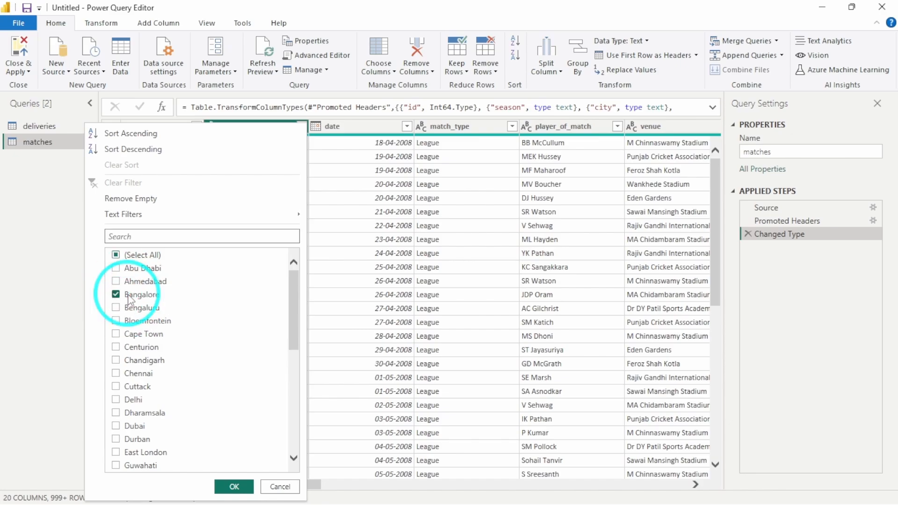
{"action": "left_click", "coordinate": [116, 308]}
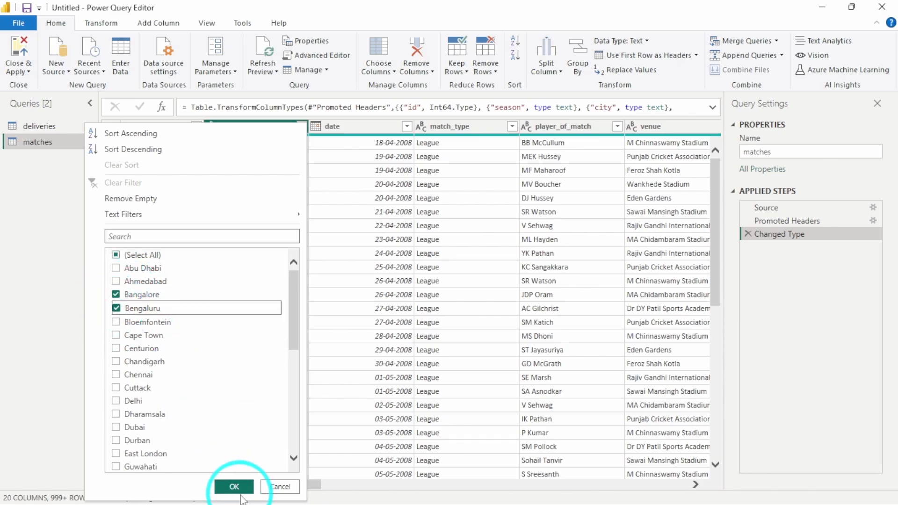
{"action": "left_click", "coordinate": [236, 487]}
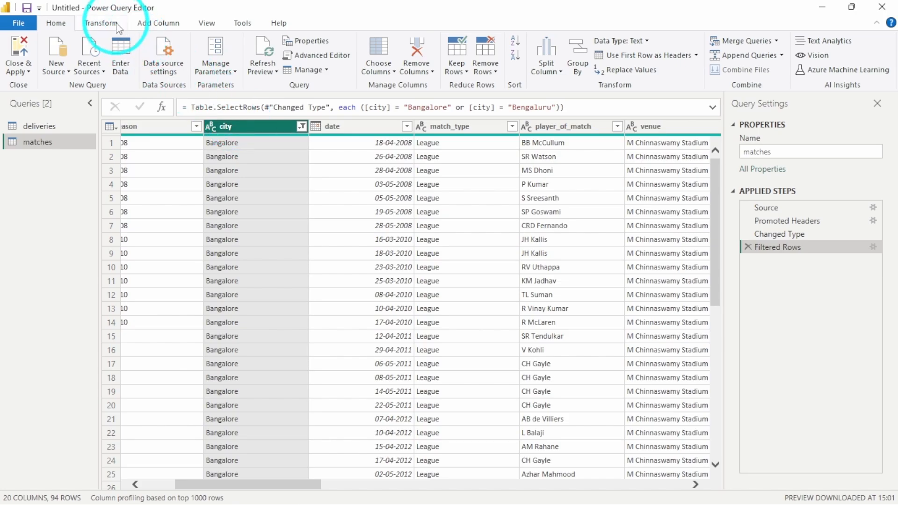
- Replace the value Bengaluru with Bangalore in the city column and check the column's distinct values
{"action": "left_click", "coordinate": [101, 23]}
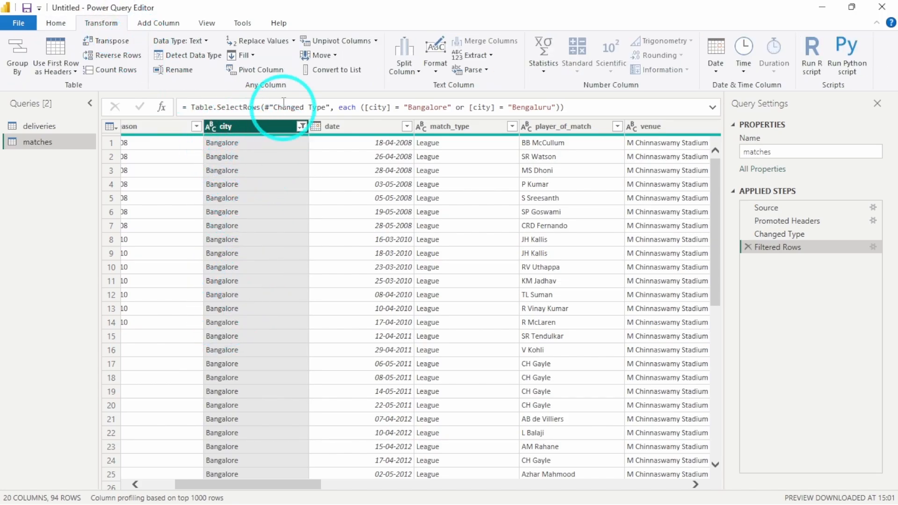
{"action": "left_click", "coordinate": [270, 43]}
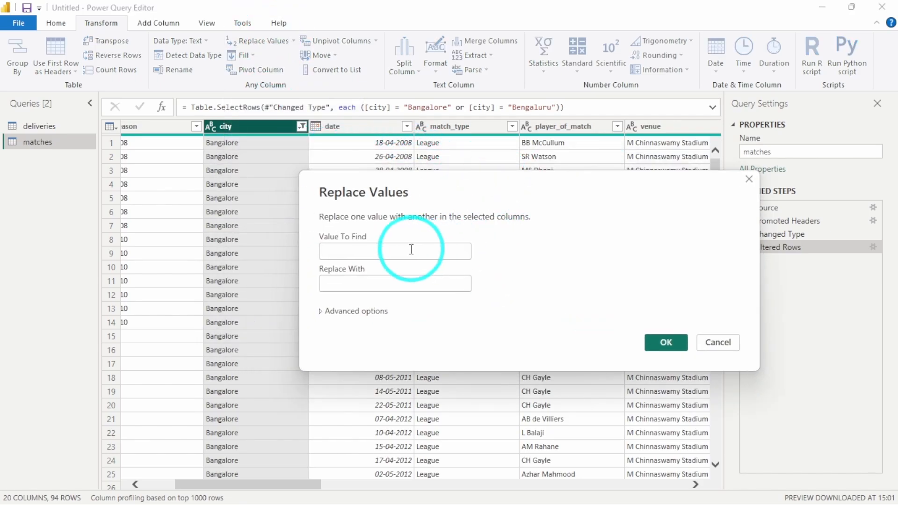
{"action": "left_click", "coordinate": [398, 248]}
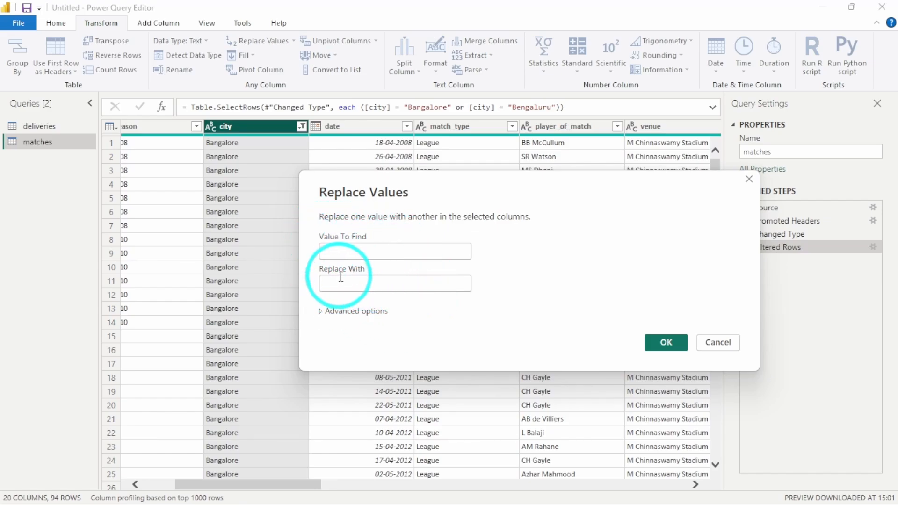
{"action": "left_click", "coordinate": [332, 251]}
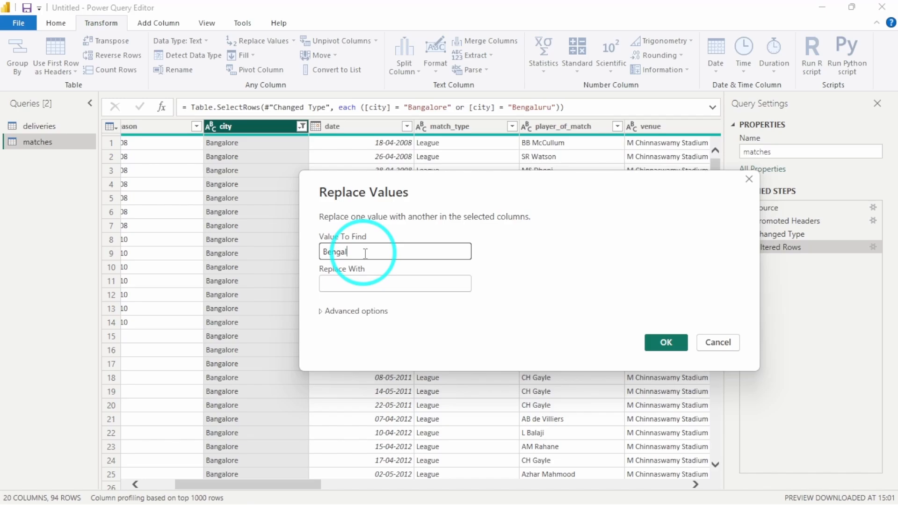
{"action": "left_click", "coordinate": [355, 285]}
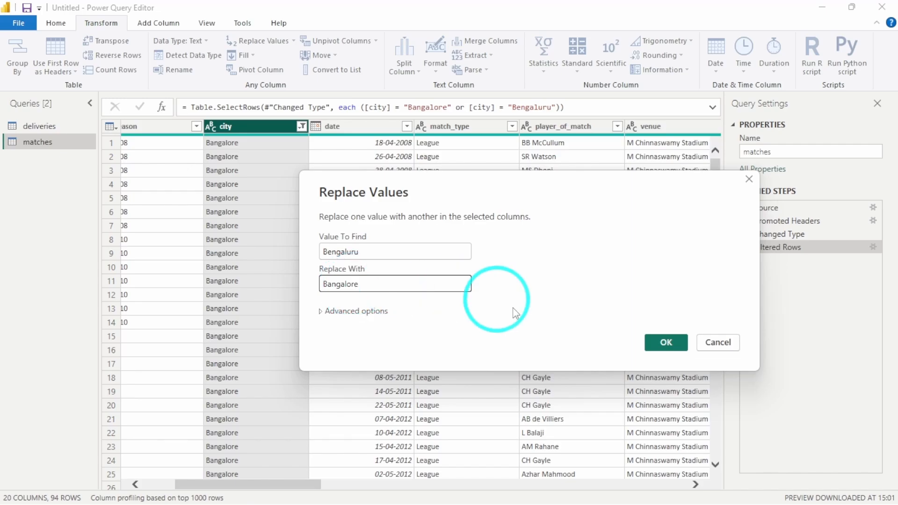
{"action": "left_click", "coordinate": [666, 341]}
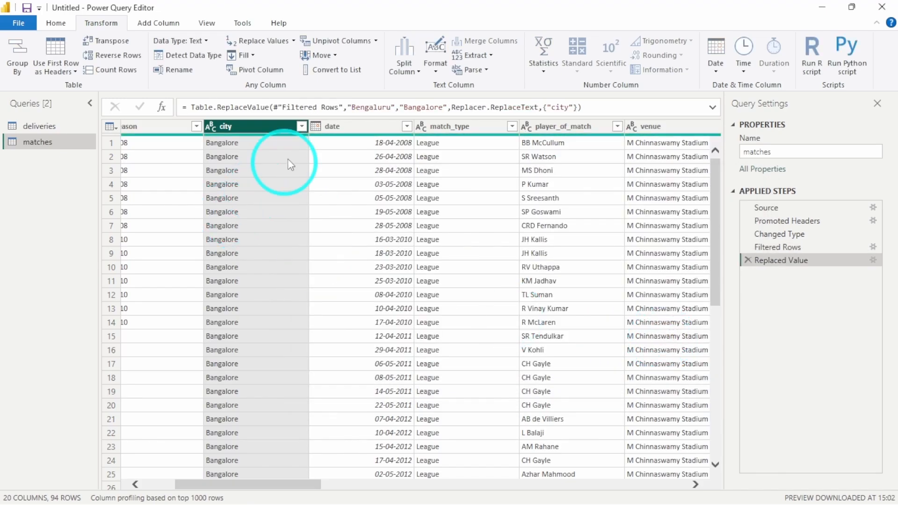
{"action": "left_click", "coordinate": [302, 128]}
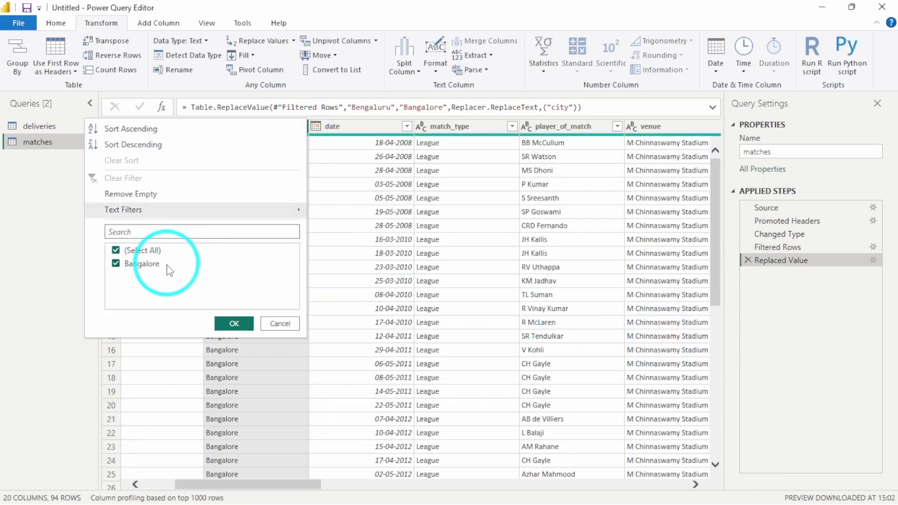
{"action": "left_click", "coordinate": [283, 324]}
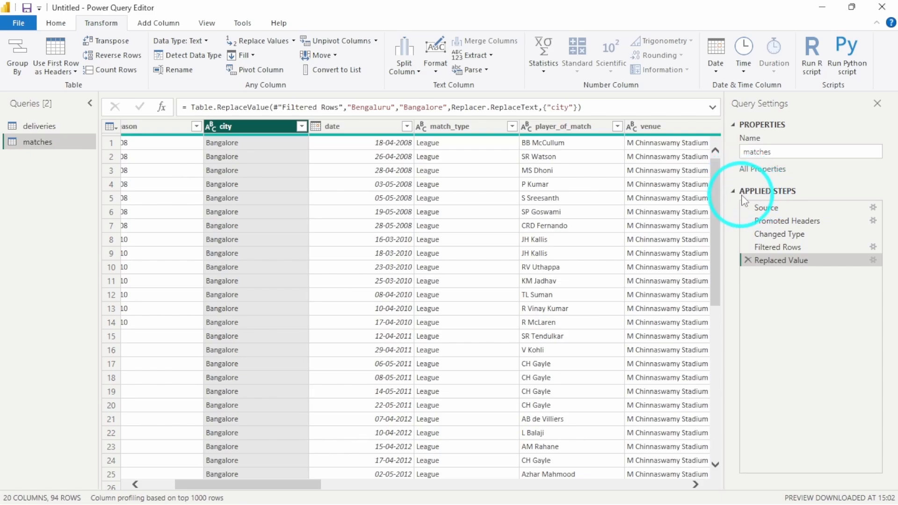
- Review the formula and data preview of each applied step in the matches query, from Source through Replaced Value
{"action": "left_click", "coordinate": [772, 211]}
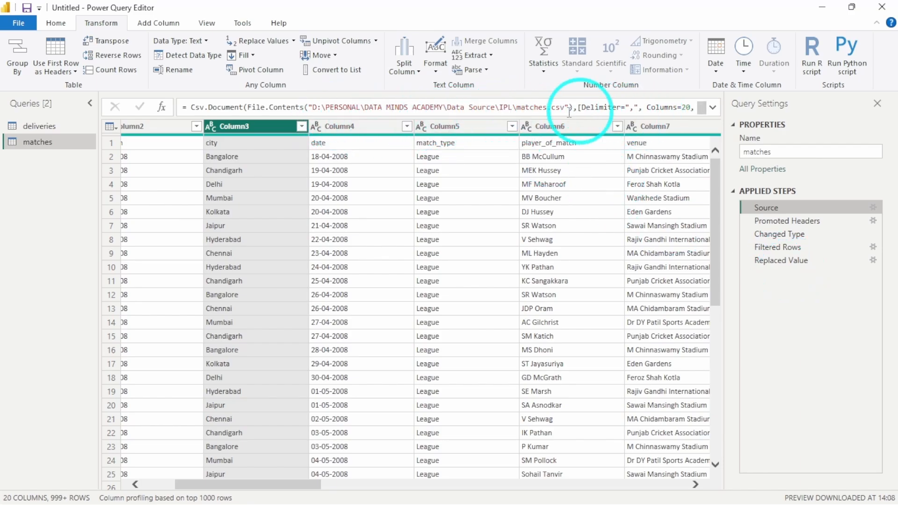
{"action": "left_click", "coordinate": [712, 108]}
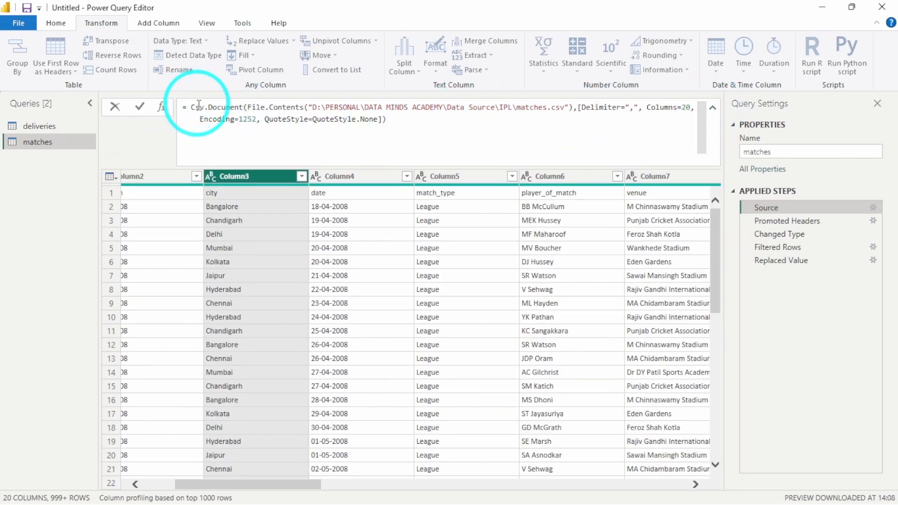
{"action": "left_click", "coordinate": [805, 219]}
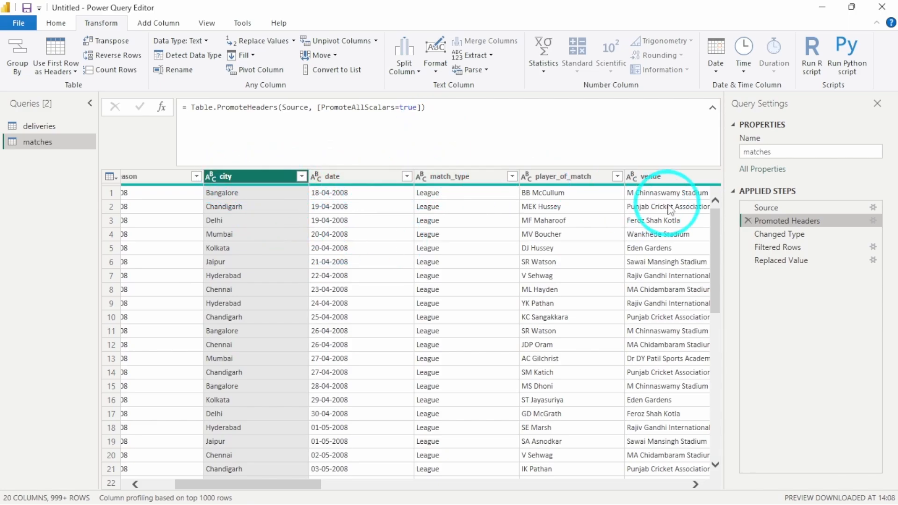
{"action": "left_click", "coordinate": [786, 234]}
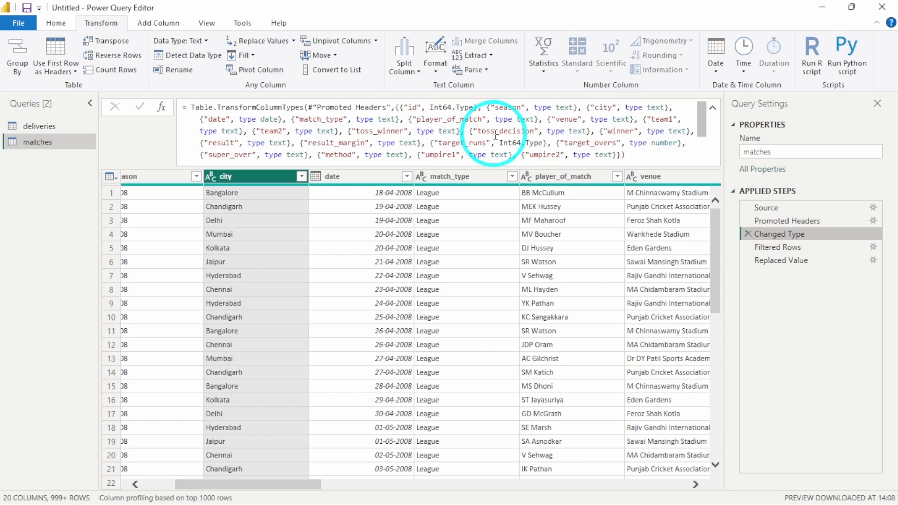
{"action": "scroll", "coordinate": [495, 136], "scroll_direction": "down", "scroll_amount": 2}
{"action": "scroll", "coordinate": [496, 135], "scroll_direction": "up", "scroll_amount": 2}
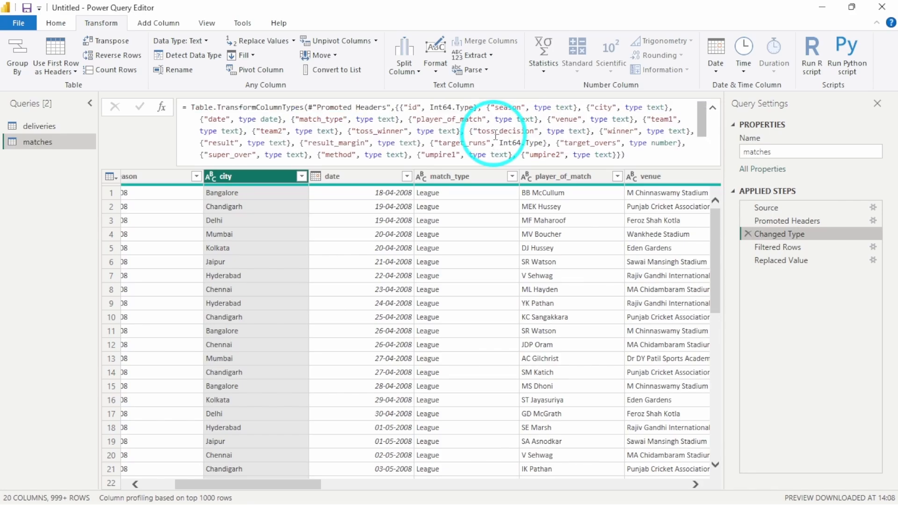
{"action": "left_click", "coordinate": [798, 248]}
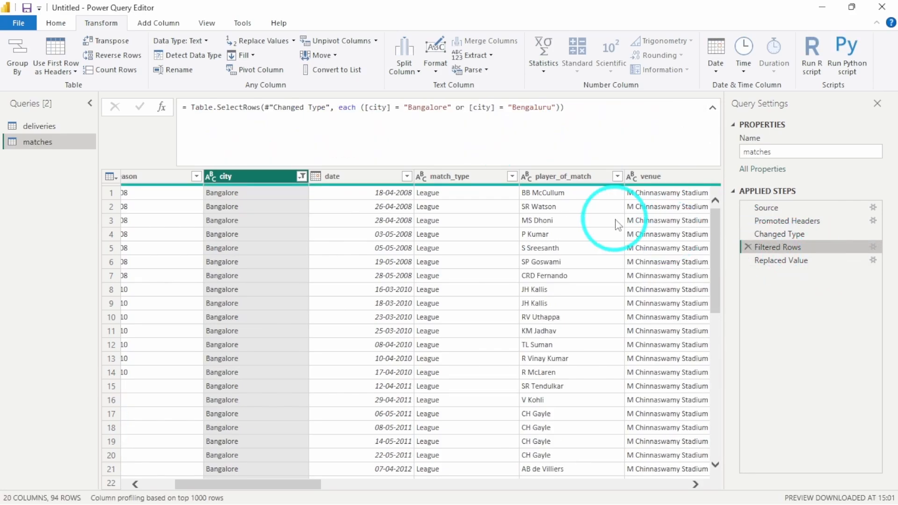
{"action": "scroll", "coordinate": [421, 241], "scroll_direction": "left", "scroll_amount": 3}
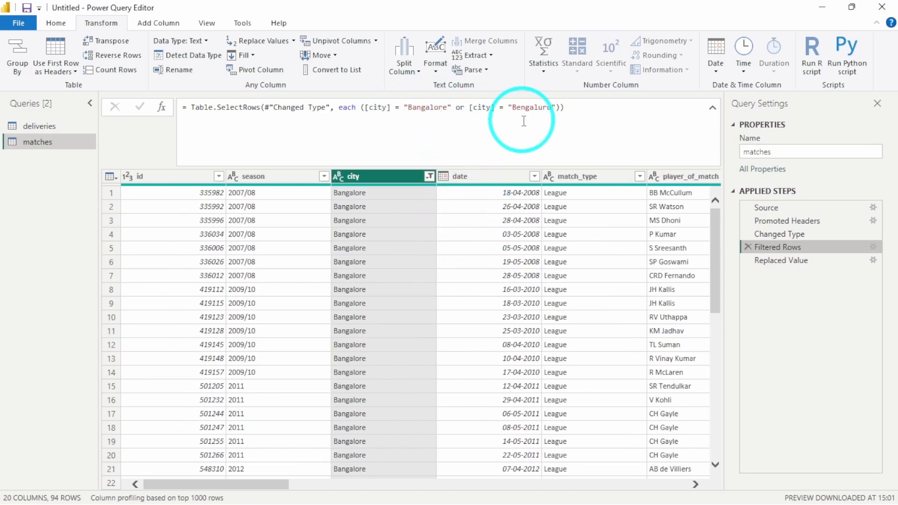
{"action": "left_click", "coordinate": [807, 261]}
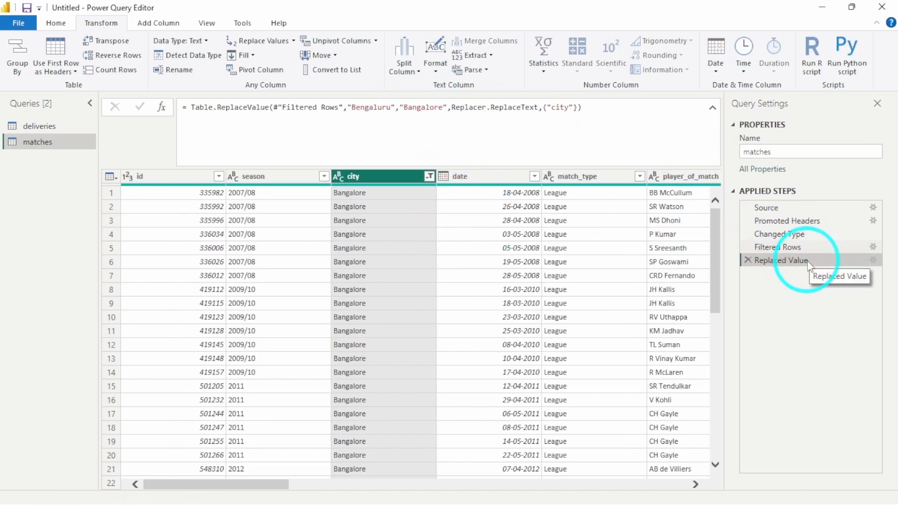
{"action": "left_click", "coordinate": [798, 247]}
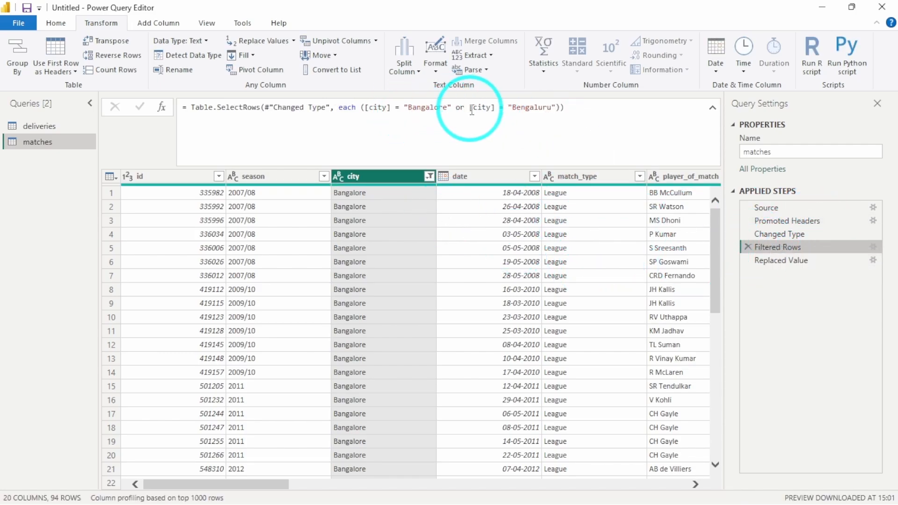
{"action": "left_click", "coordinate": [712, 107]}
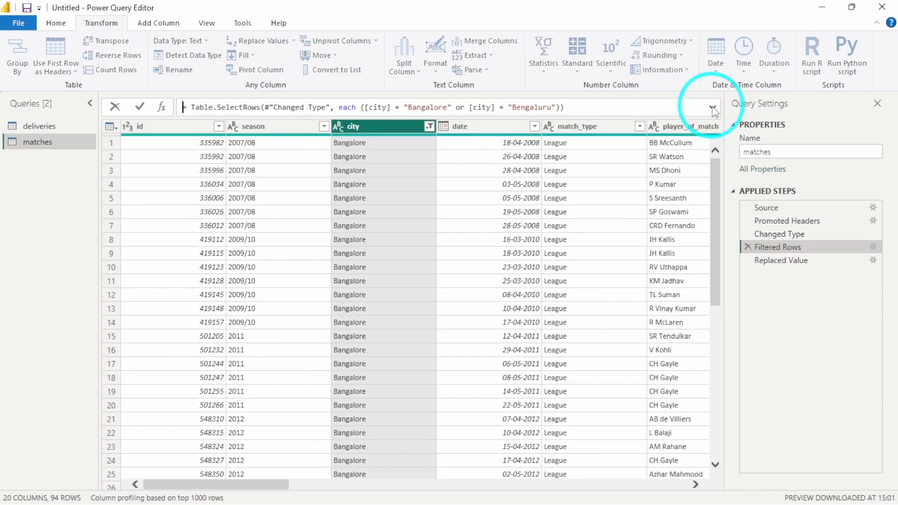
- Delete the Filtered Rows step from the matches query and confirm the deletion
{"action": "left_click", "coordinate": [748, 247]}
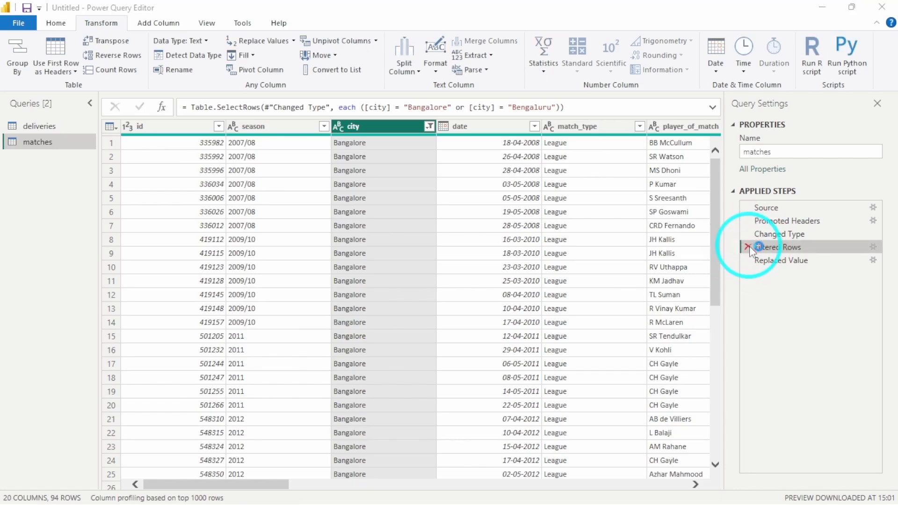
{"action": "left_click", "coordinate": [748, 247]}
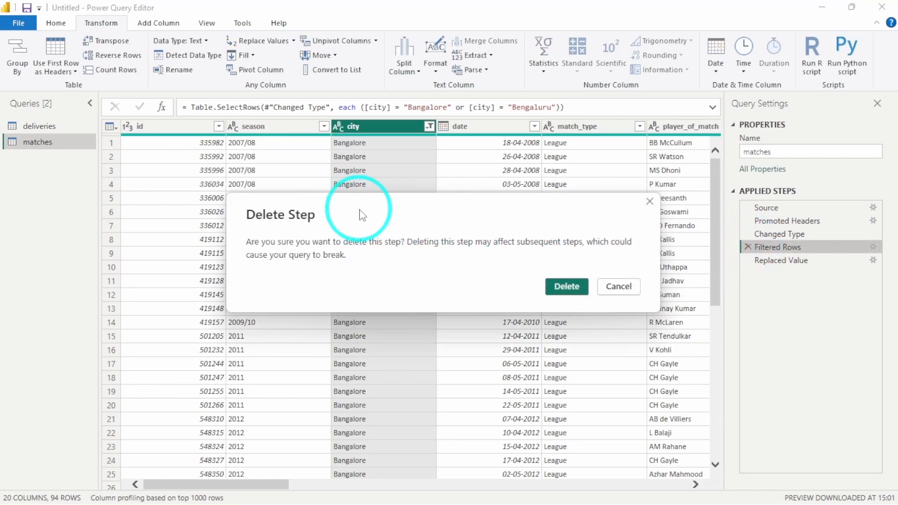
{"action": "left_click", "coordinate": [566, 288]}
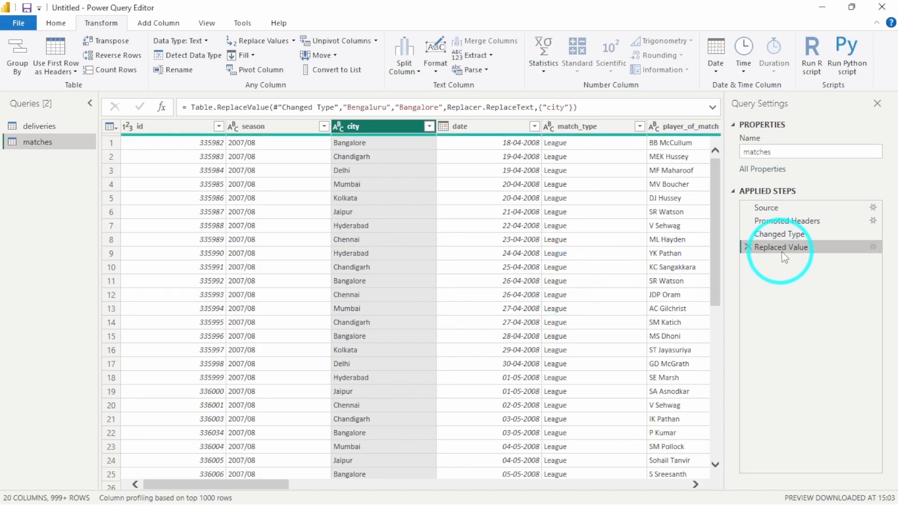
- Filter the team1 column of the matches query to keep only Rising Pune Supergiant and Rising Pune Supergiants
{"action": "scroll", "coordinate": [538, 224], "scroll_direction": "right", "scroll_amount": 5}
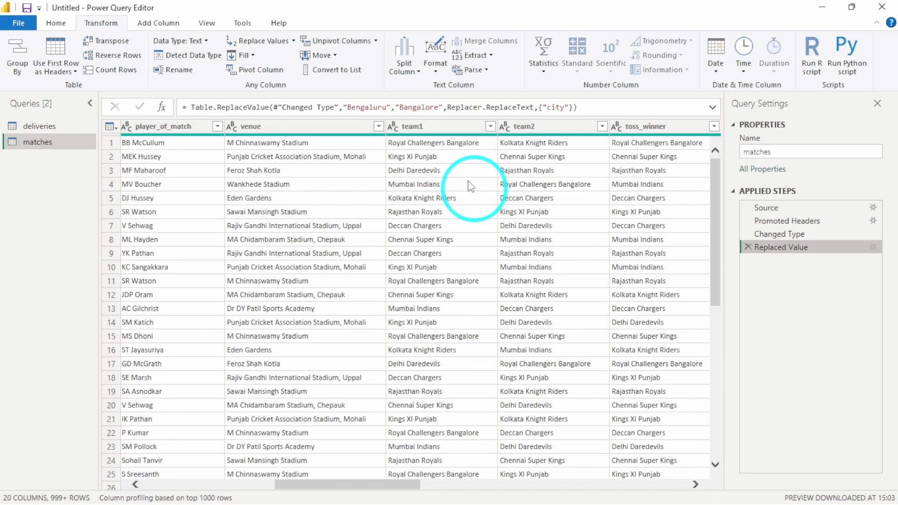
{"action": "left_click", "coordinate": [444, 127]}
{"action": "left_click", "coordinate": [490, 127]}
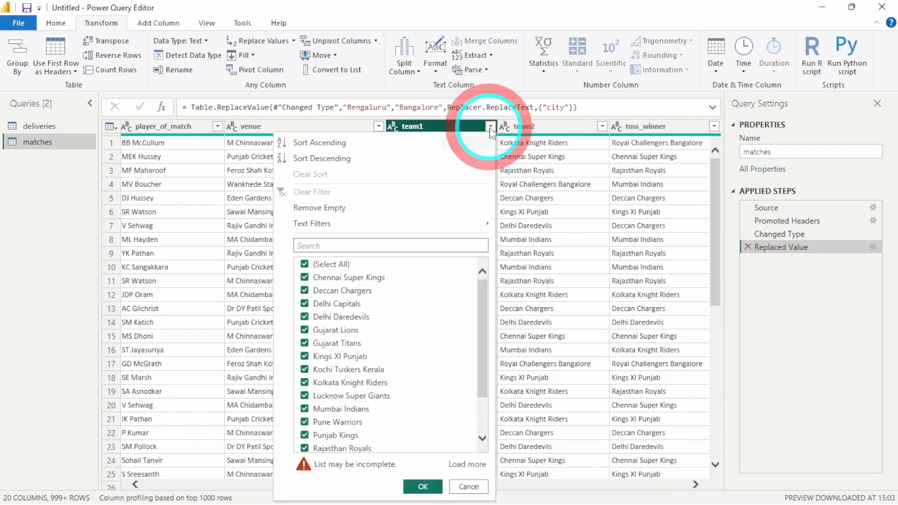
{"action": "left_click", "coordinate": [459, 464]}
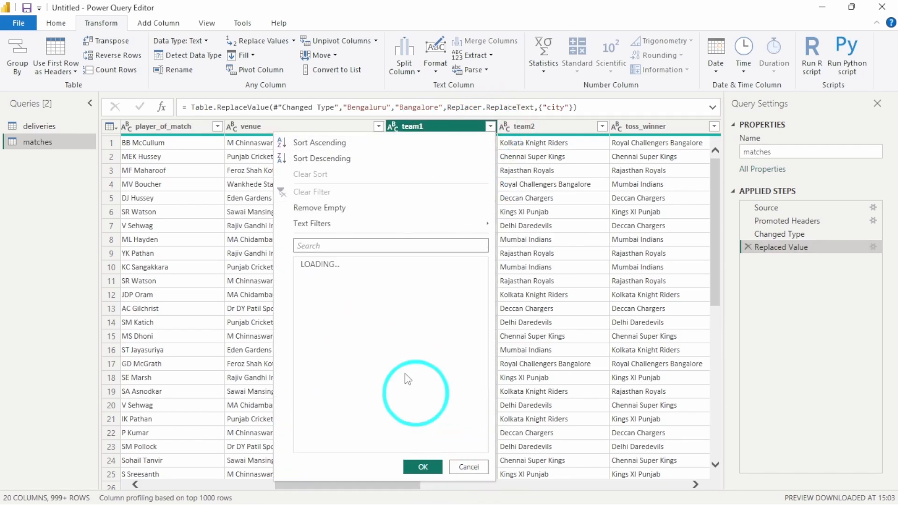
{"action": "left_click", "coordinate": [312, 264]}
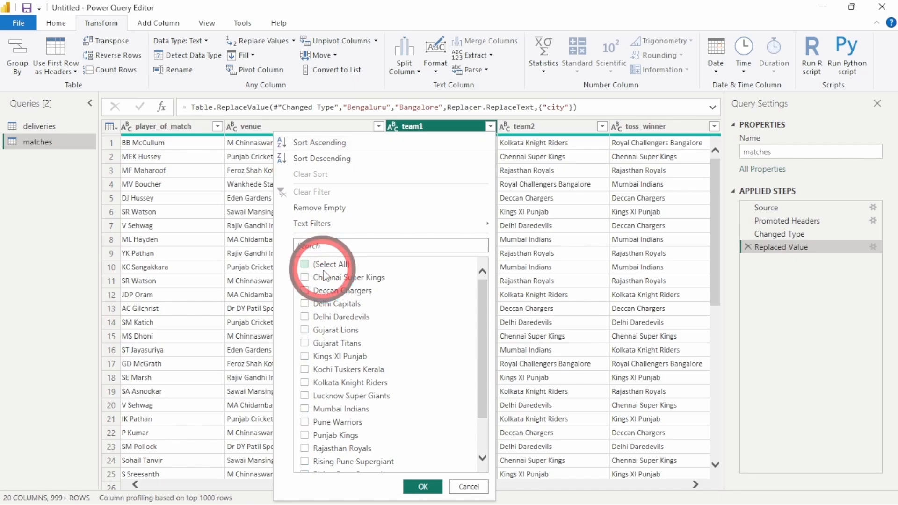
{"action": "scroll", "coordinate": [380, 394], "scroll_direction": "down", "scroll_amount": 2}
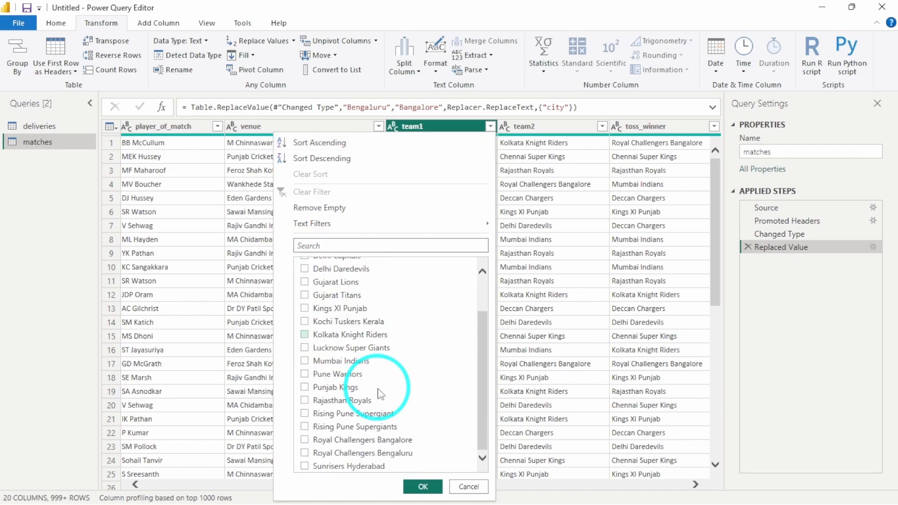
{"action": "left_click", "coordinate": [324, 426]}
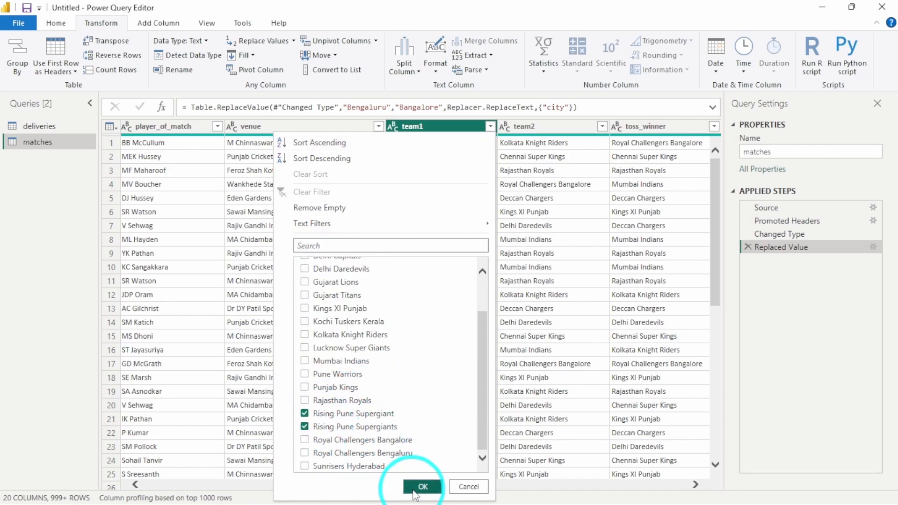
{"action": "left_click", "coordinate": [413, 489]}
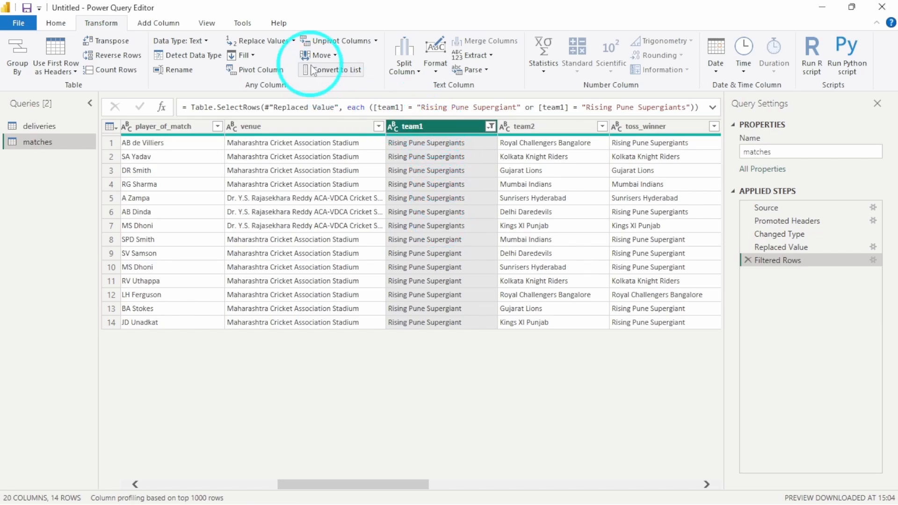
- Replace the value Rising Pune Supergiants with Rising Pune Supergiant in the team1 column
{"action": "left_click", "coordinate": [260, 41]}
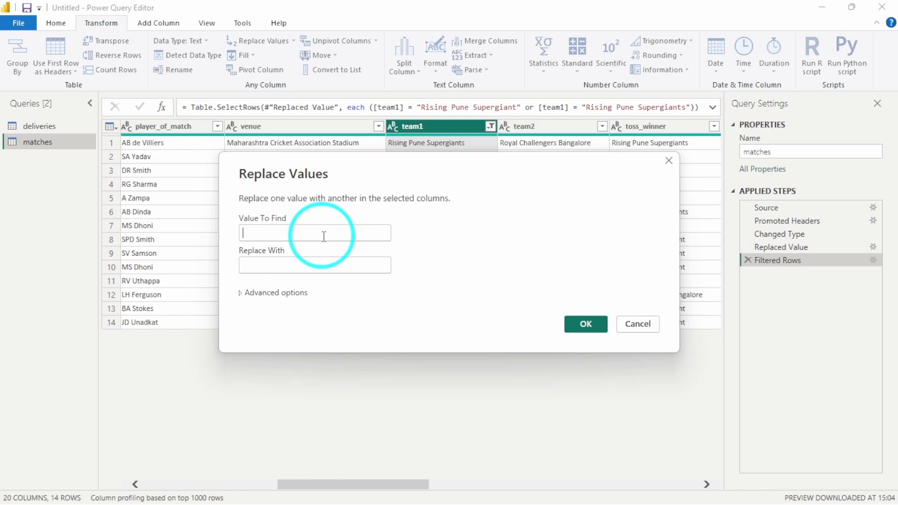
{"action": "left_click", "coordinate": [637, 324]}
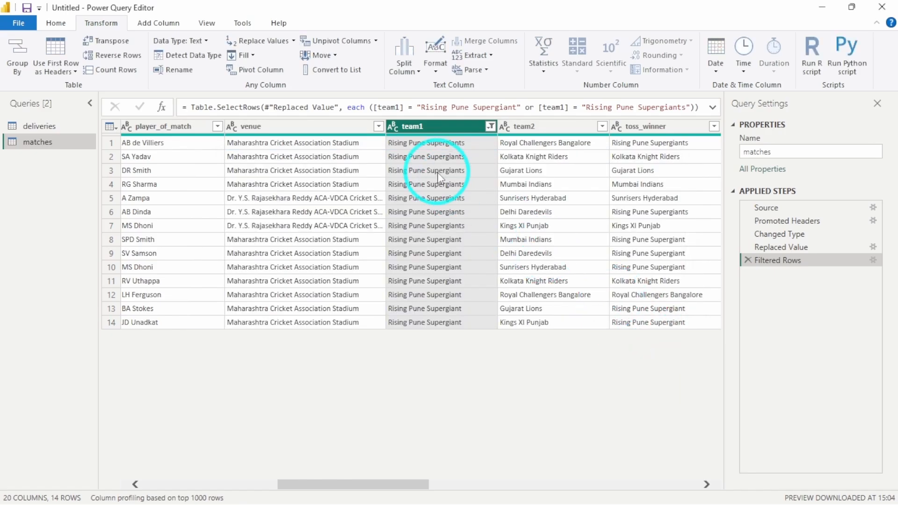
{"action": "left_click", "coordinate": [426, 147]}
{"action": "left_click", "coordinate": [198, 424]}
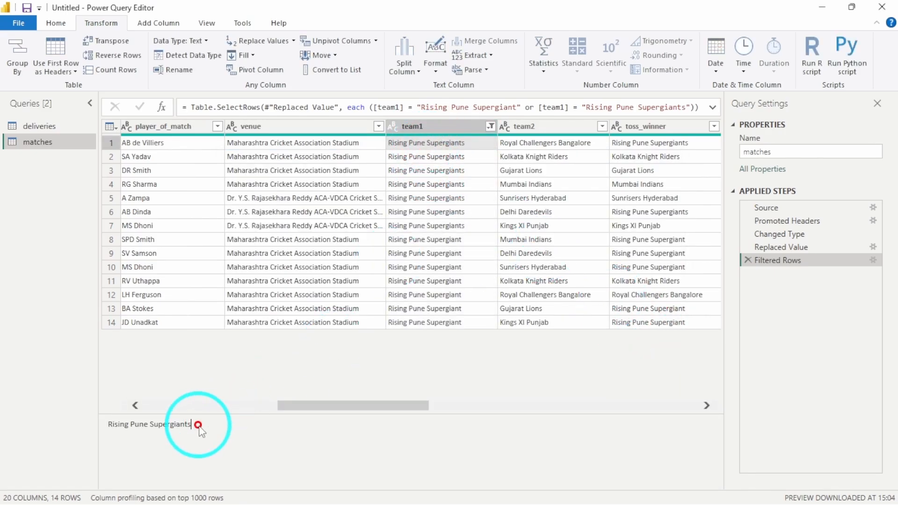
{"action": "triple_click", "coordinate": [198, 424]}
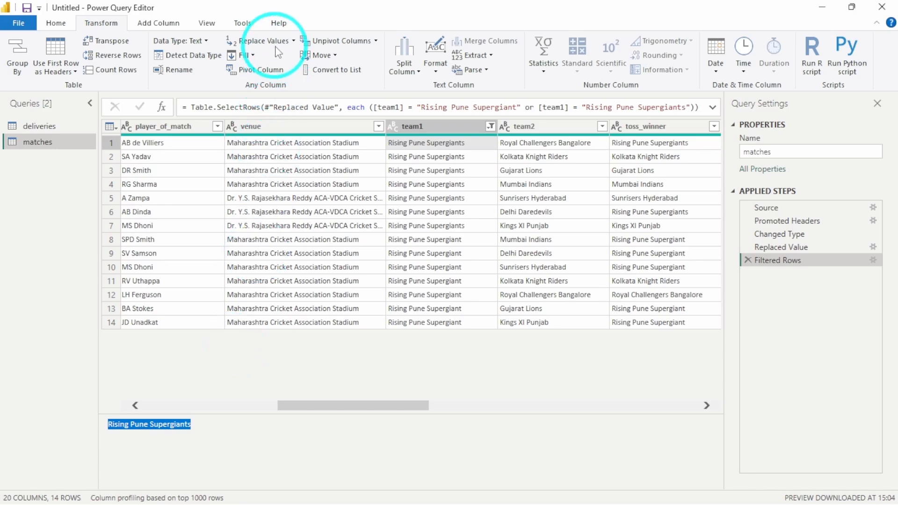
{"action": "left_click", "coordinate": [443, 128]}
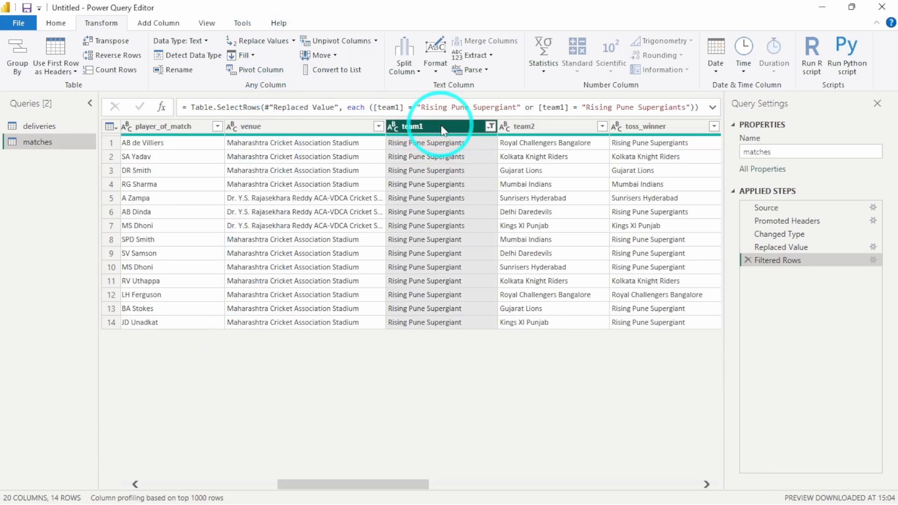
{"action": "left_click", "coordinate": [275, 45]}
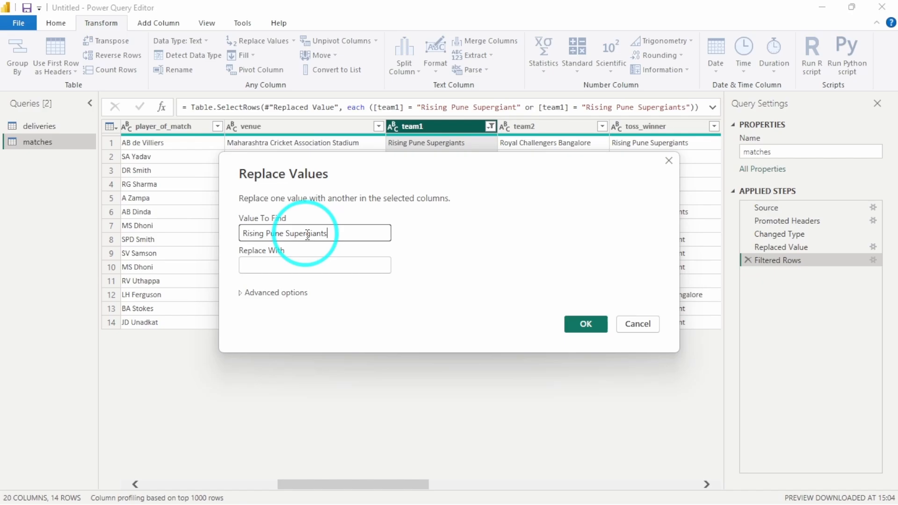
{"action": "left_click", "coordinate": [297, 264]}
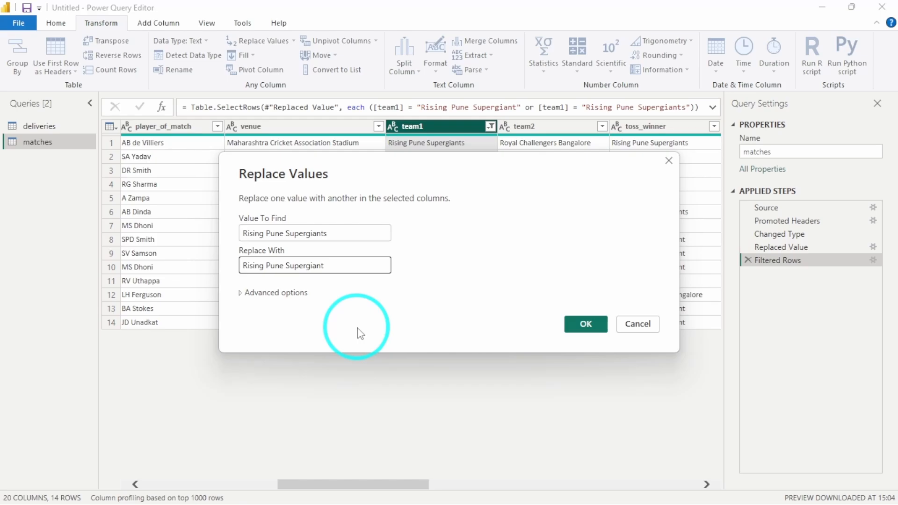
{"action": "left_click", "coordinate": [585, 324]}
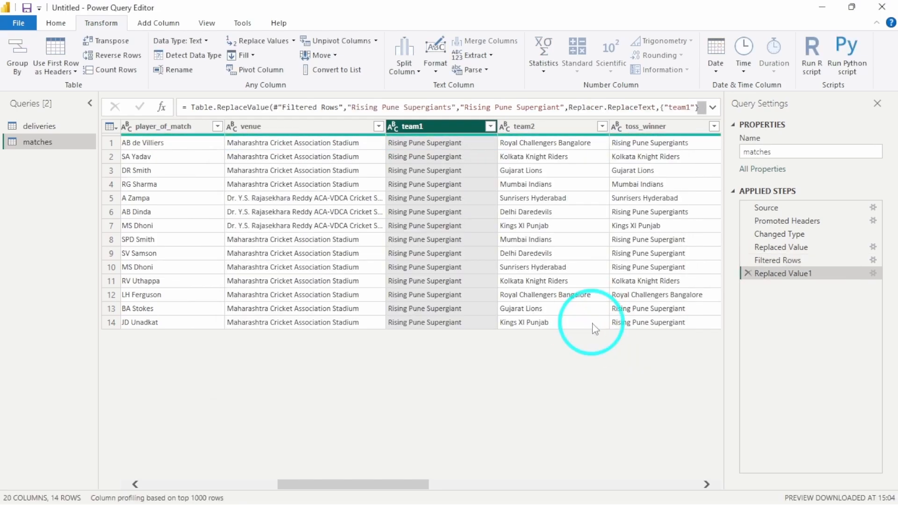
- Check the distinct values in the team1 column, then delete the Filtered Rows step that restricts it to the Pune team
{"action": "left_click", "coordinate": [489, 126]}
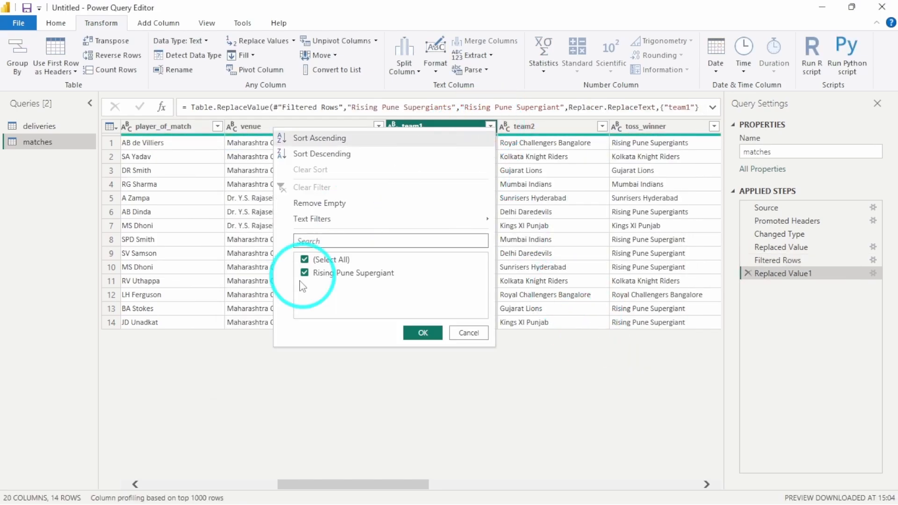
{"action": "left_click", "coordinate": [468, 332]}
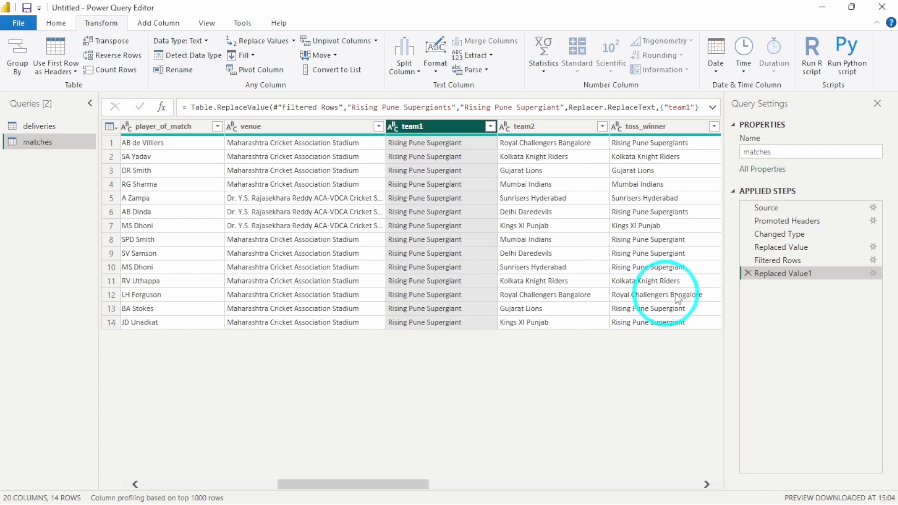
{"action": "left_click", "coordinate": [747, 261]}
{"action": "left_click", "coordinate": [563, 288]}
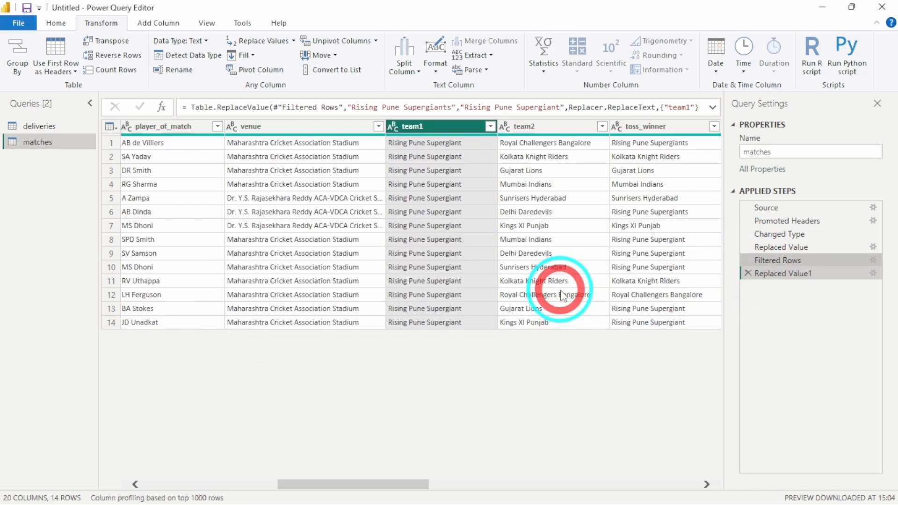
- Filter the team1 column of the matches query to keep only Royal Challengers Bangalore and Royal Challengers Bengaluru
{"action": "left_click", "coordinate": [490, 126]}
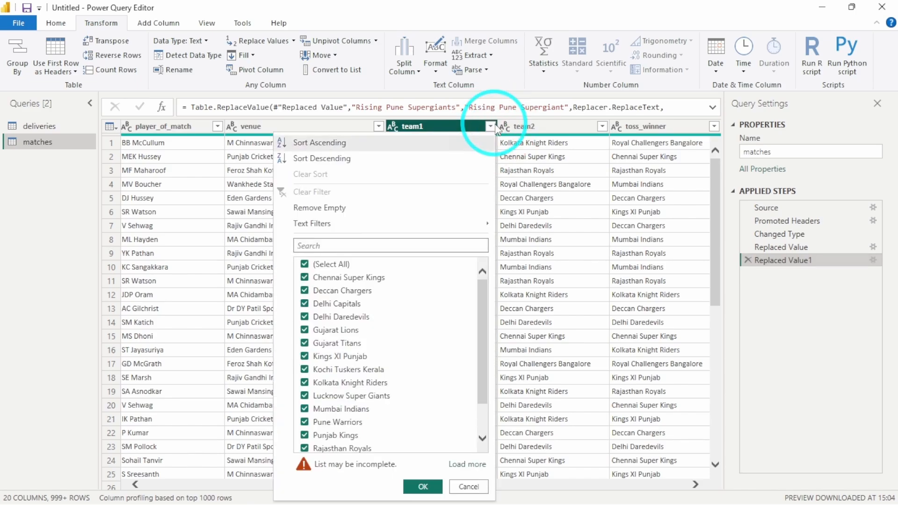
{"action": "left_click", "coordinate": [466, 465]}
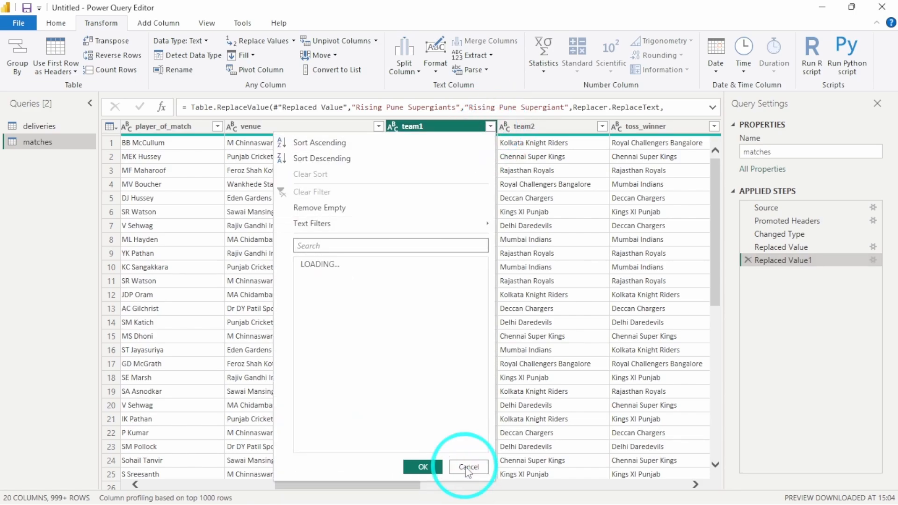
{"action": "left_click", "coordinate": [321, 260]}
{"action": "scroll", "coordinate": [369, 392], "scroll_direction": "down", "scroll_amount": 1}
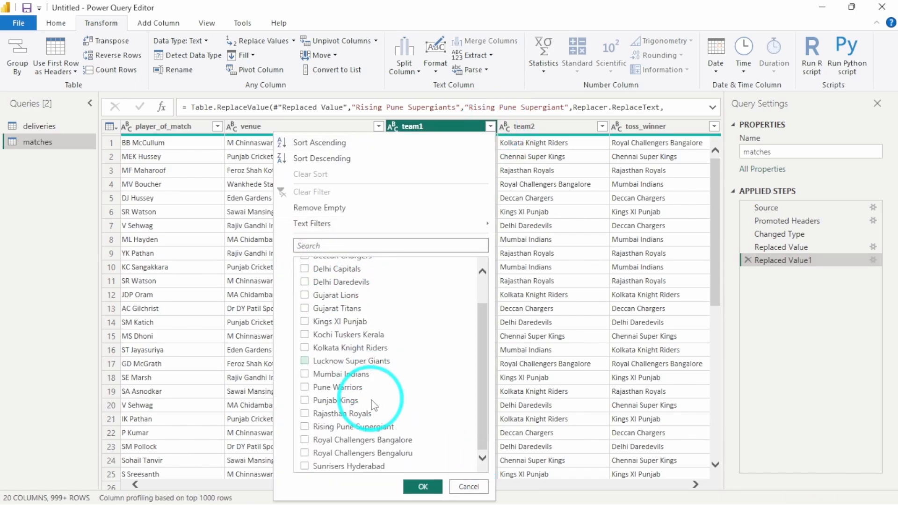
{"action": "left_click", "coordinate": [348, 440]}
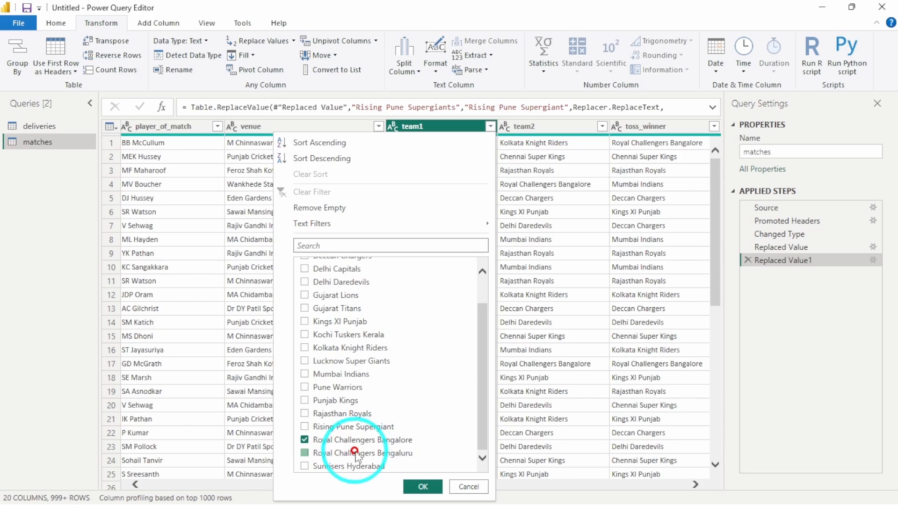
{"action": "left_click", "coordinate": [356, 454]}
{"action": "left_click", "coordinate": [422, 486]}
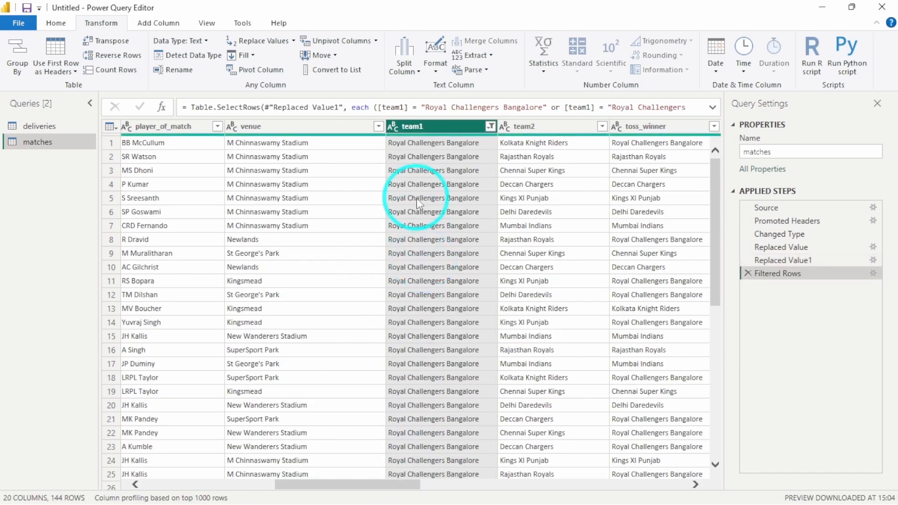
- Replace the value Royal Challengers Bengaluru with Royal Challengers Bangalore in the team1 column
{"action": "left_click", "coordinate": [431, 146]}
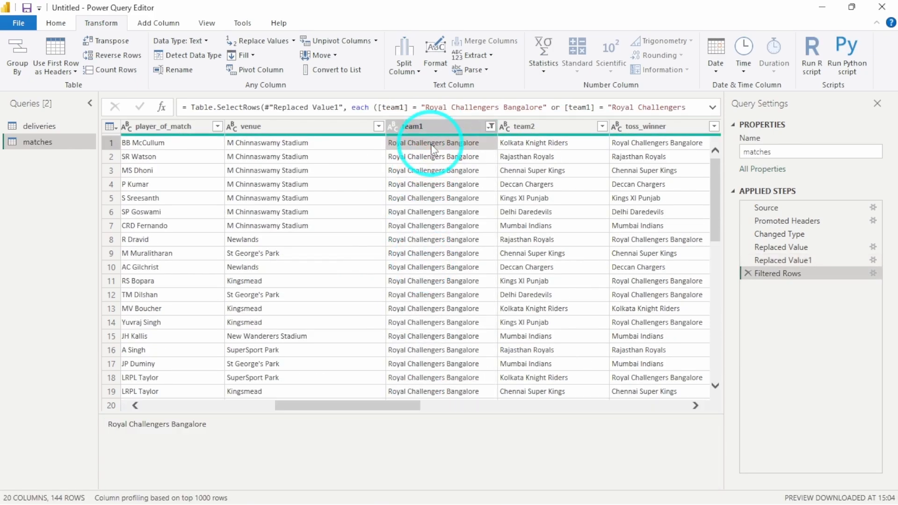
{"action": "triple_click", "coordinate": [212, 427]}
{"action": "key", "text": "ctrl+c"}
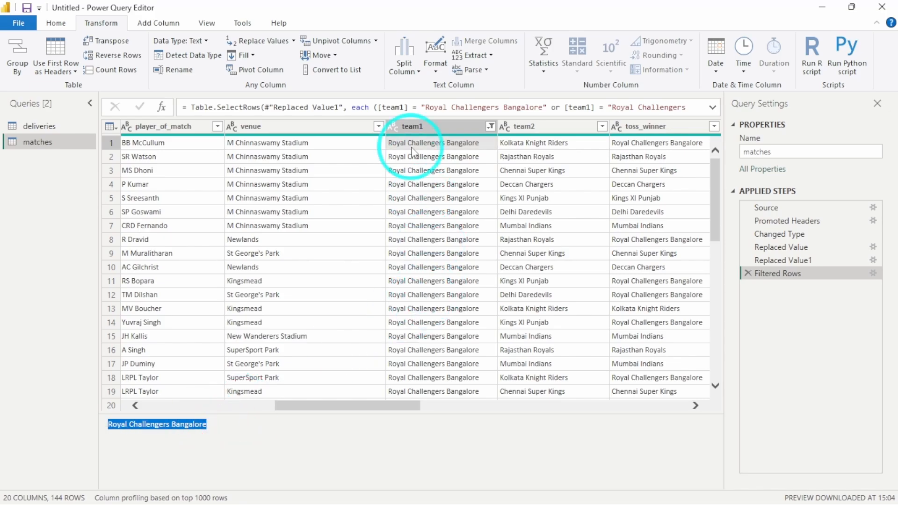
{"action": "left_click", "coordinate": [440, 127]}
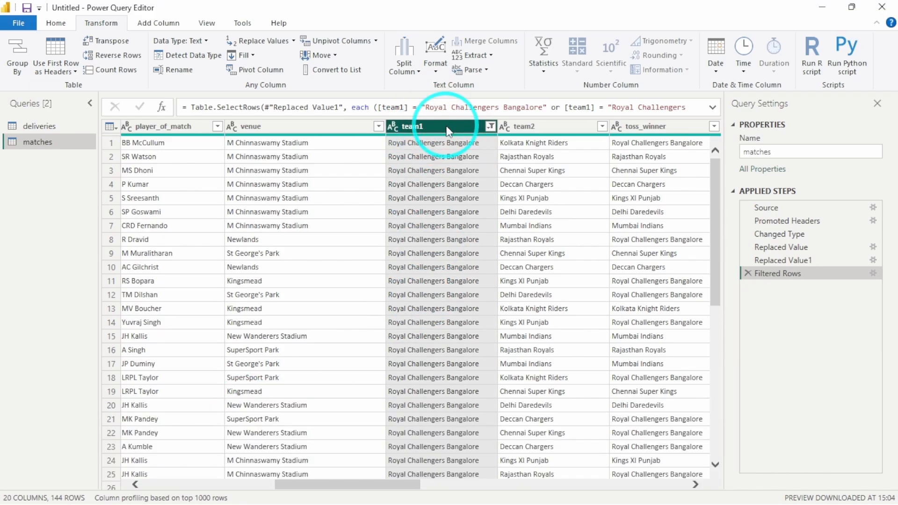
{"action": "left_click", "coordinate": [274, 42]}
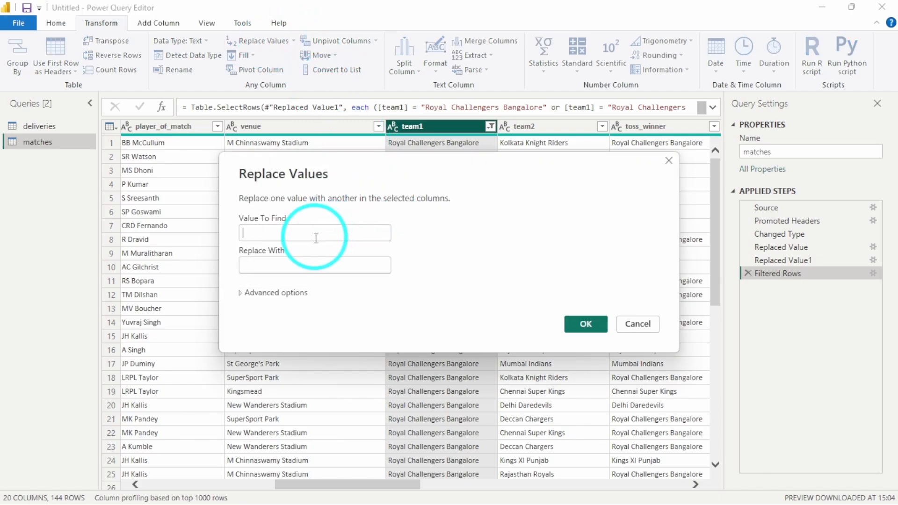
{"action": "left_click", "coordinate": [292, 268]}
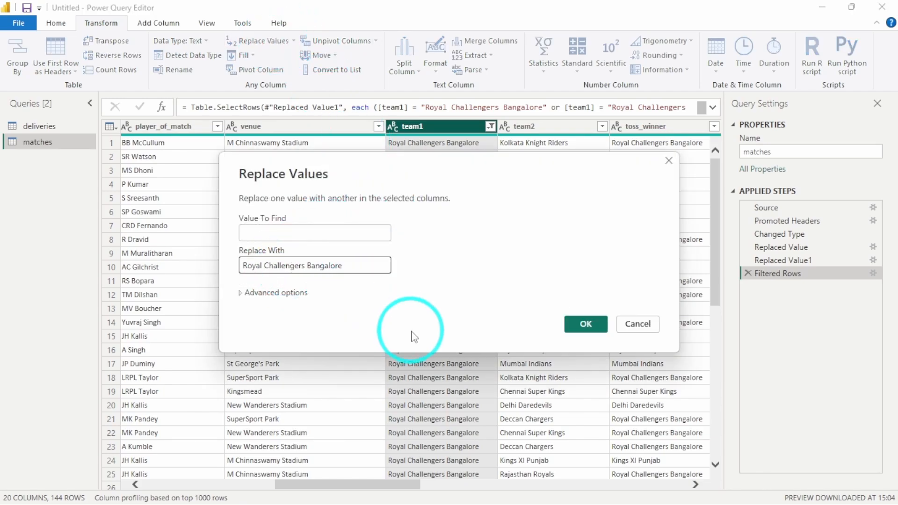
{"action": "left_click", "coordinate": [343, 237]}
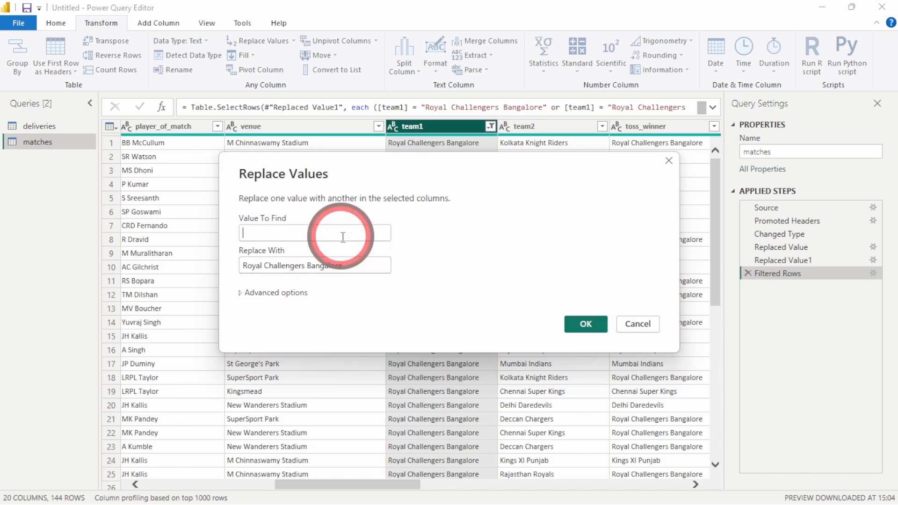
{"action": "key", "text": "ctrl+v"}
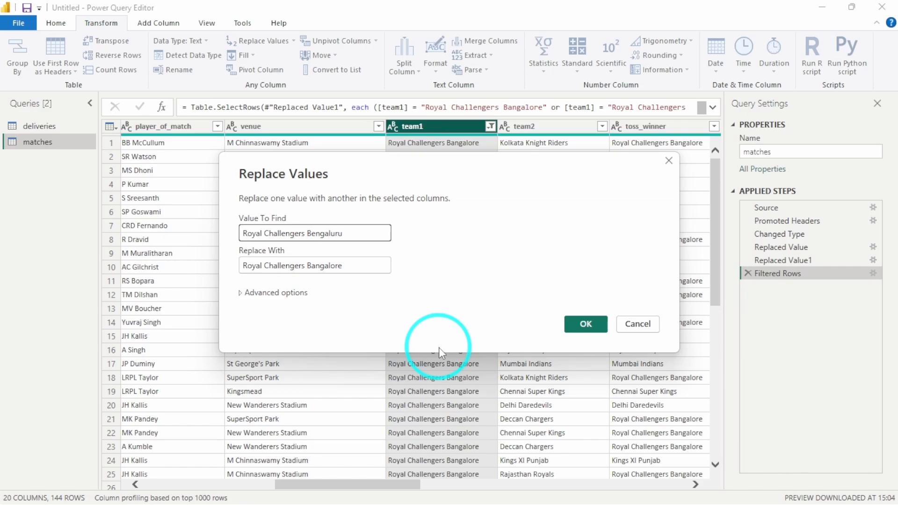
{"action": "left_click", "coordinate": [585, 324]}
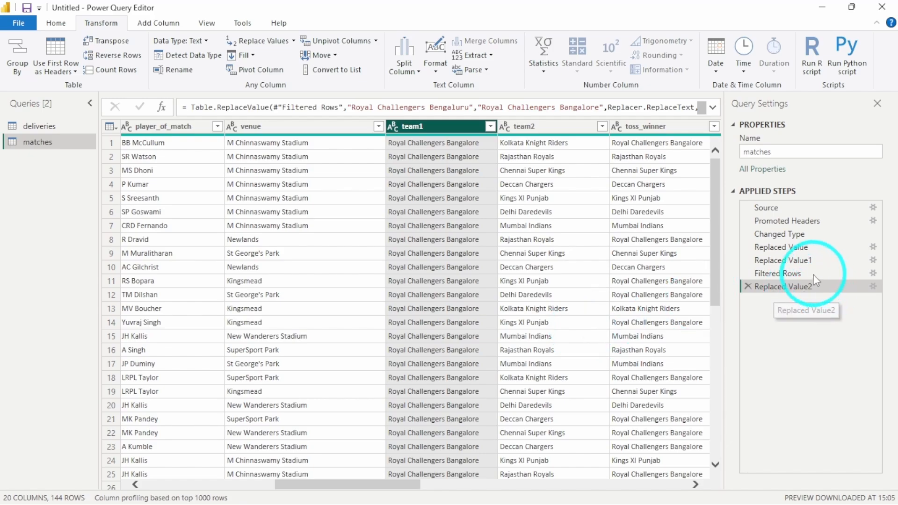
- Delete the Filtered Rows step that restricts team1 to the Royal Challengers teams and confirm the deletion
{"action": "left_click", "coordinate": [747, 274]}
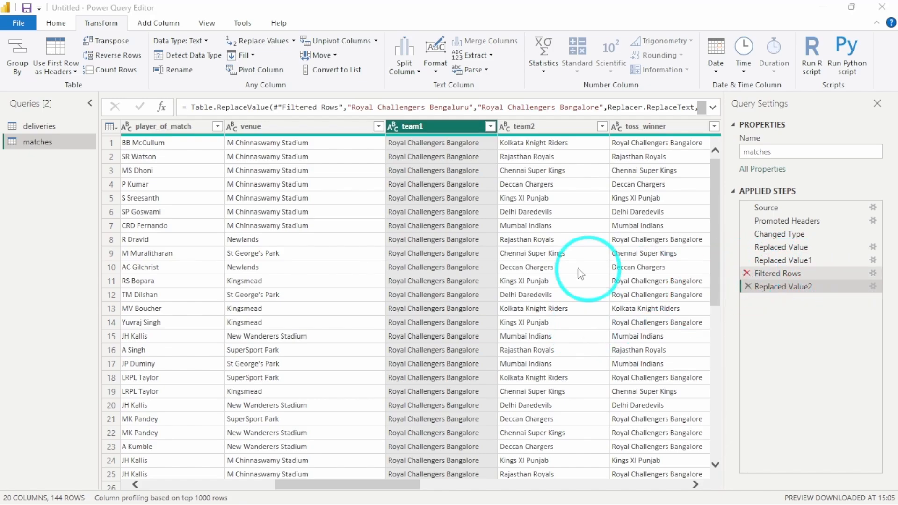
{"action": "left_click", "coordinate": [566, 286]}
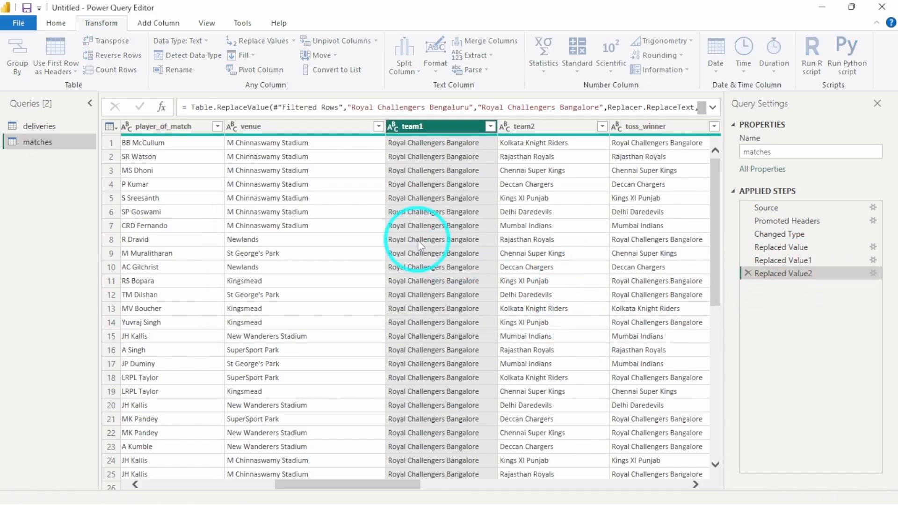
{"action": "left_click", "coordinate": [251, 224]}
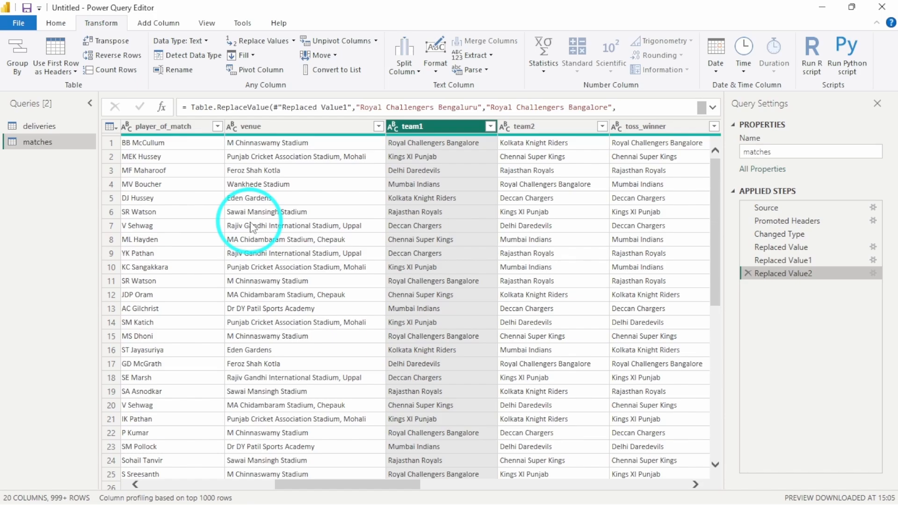
- Examine the team2, toss_winner and winner columns in the matches query, plus batting_team and bowling_team in the deliveries query
{"action": "scroll", "coordinate": [253, 227], "scroll_direction": "left", "scroll_amount": 3}
{"action": "scroll", "coordinate": [253, 227], "scroll_direction": "right", "scroll_amount": 7}
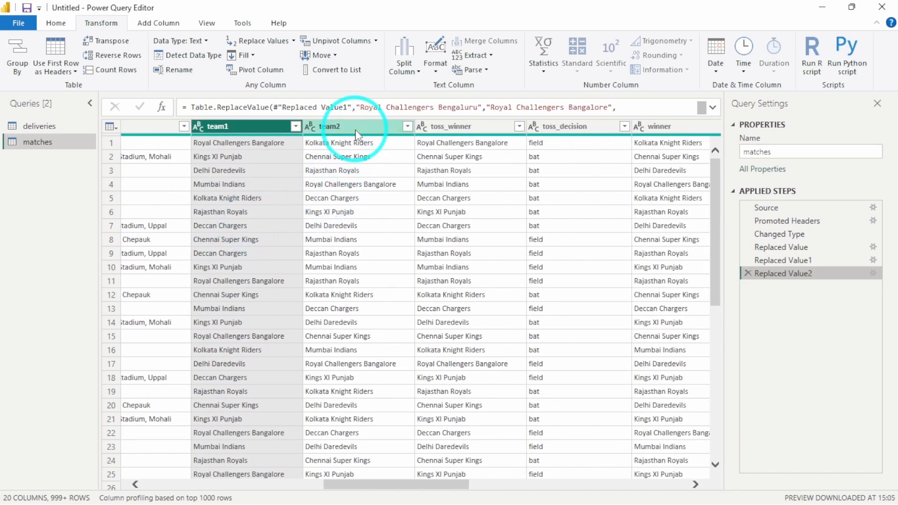
{"action": "left_click", "coordinate": [355, 132]}
{"action": "scroll", "coordinate": [351, 230], "scroll_direction": "right", "scroll_amount": 3}
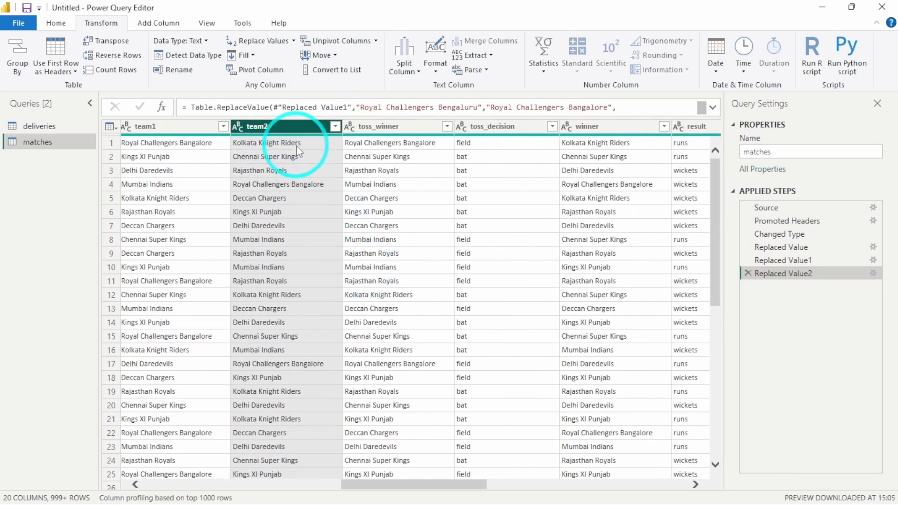
{"action": "scroll", "coordinate": [304, 238], "scroll_direction": "right", "scroll_amount": 3}
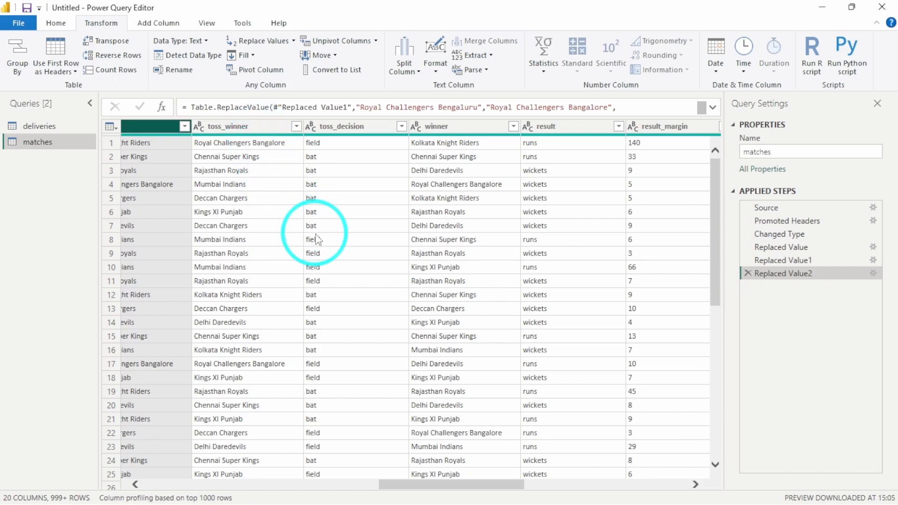
{"action": "scroll", "coordinate": [316, 239], "scroll_direction": "right", "scroll_amount": 3}
{"action": "scroll", "coordinate": [517, 237], "scroll_direction": "right", "scroll_amount": 6}
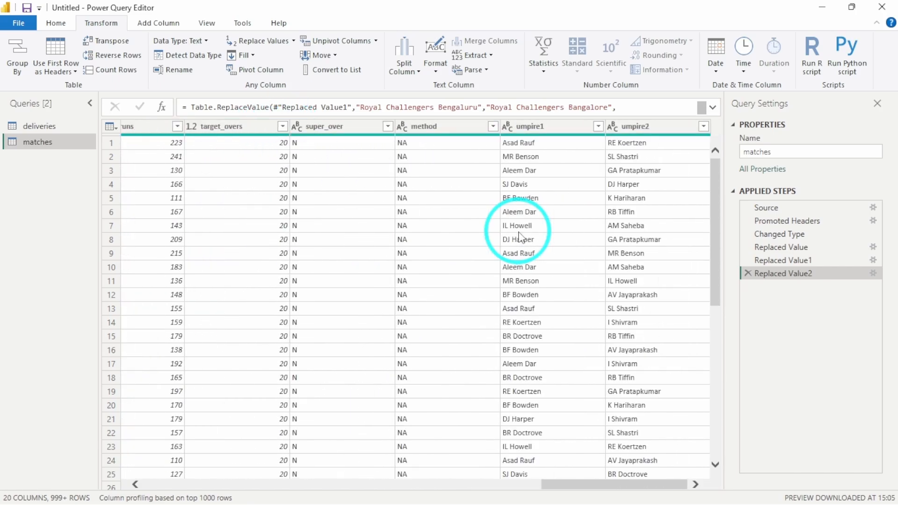
{"action": "scroll", "coordinate": [518, 233], "scroll_direction": "left", "scroll_amount": 10}
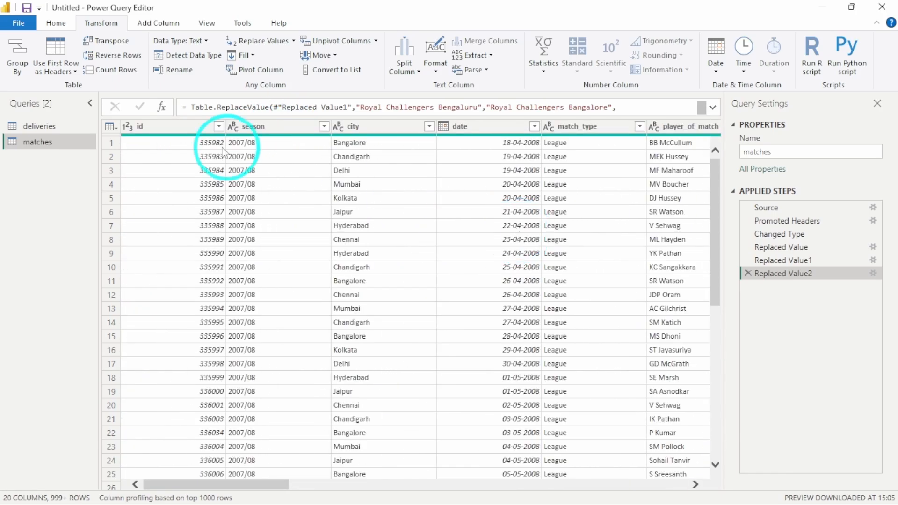
{"action": "left_click", "coordinate": [58, 125]}
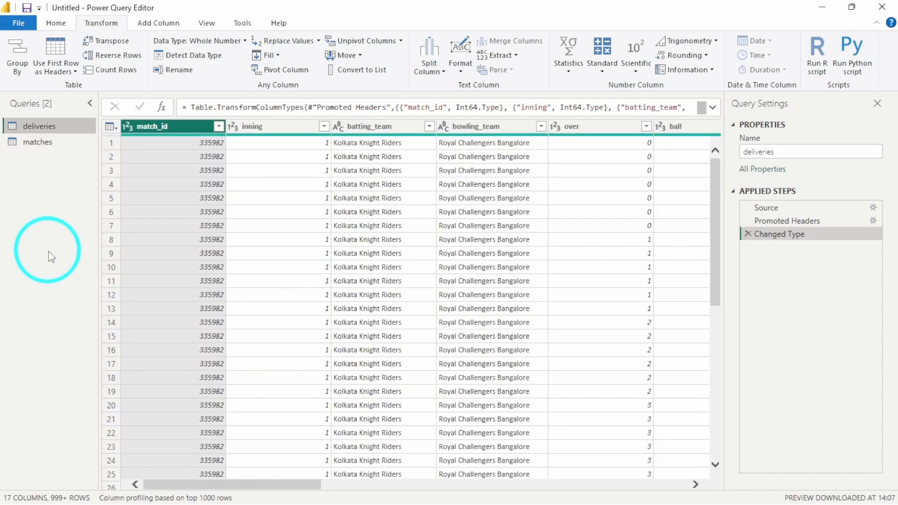
{"action": "scroll", "coordinate": [415, 281], "scroll_direction": "right", "scroll_amount": 3}
{"action": "left_click", "coordinate": [241, 126]}
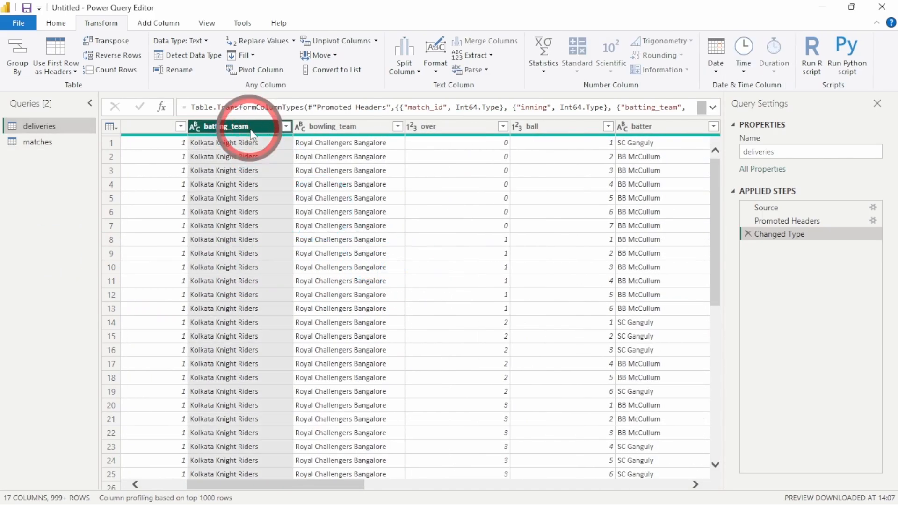
{"action": "left_click", "coordinate": [332, 129]}
- Return to the matches query, then apply the query changes and close the Power Query Editor
{"action": "left_click", "coordinate": [49, 141]}
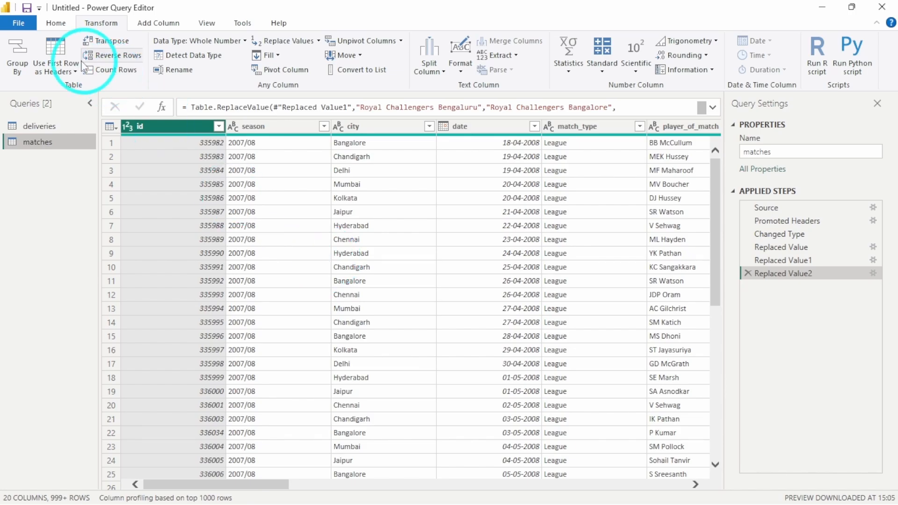
{"action": "left_click", "coordinate": [58, 26]}
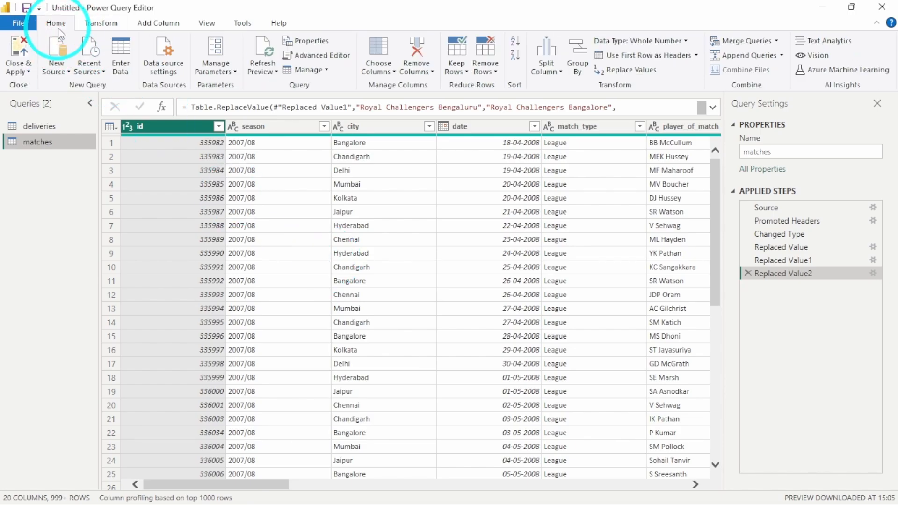
{"action": "left_click", "coordinate": [18, 70]}
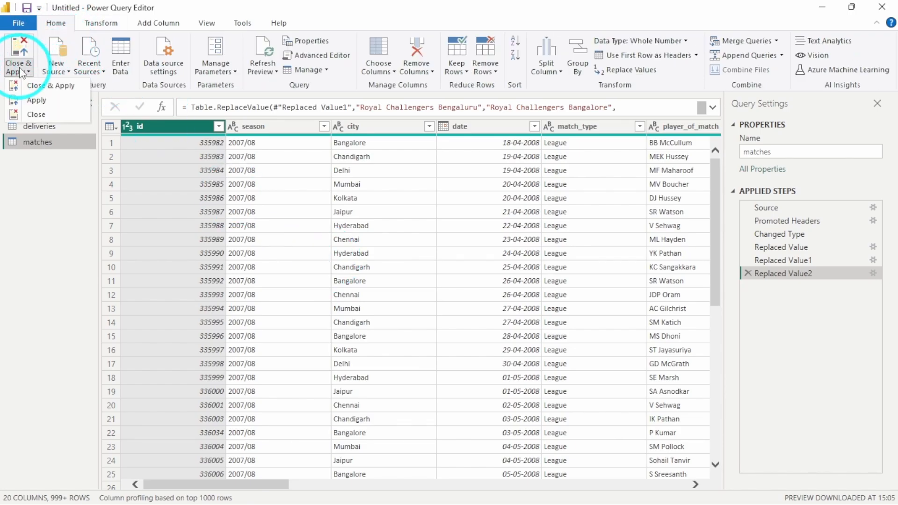
{"action": "left_click", "coordinate": [47, 87]}
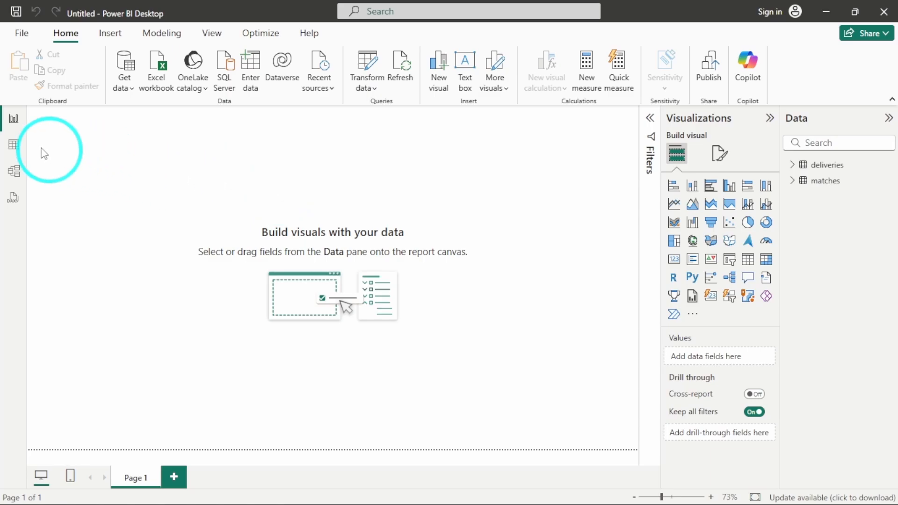
- Open the matches table in Table view, check the distinct values of the city and team1 columns, and select the season column
{"action": "left_click", "coordinate": [11, 144]}
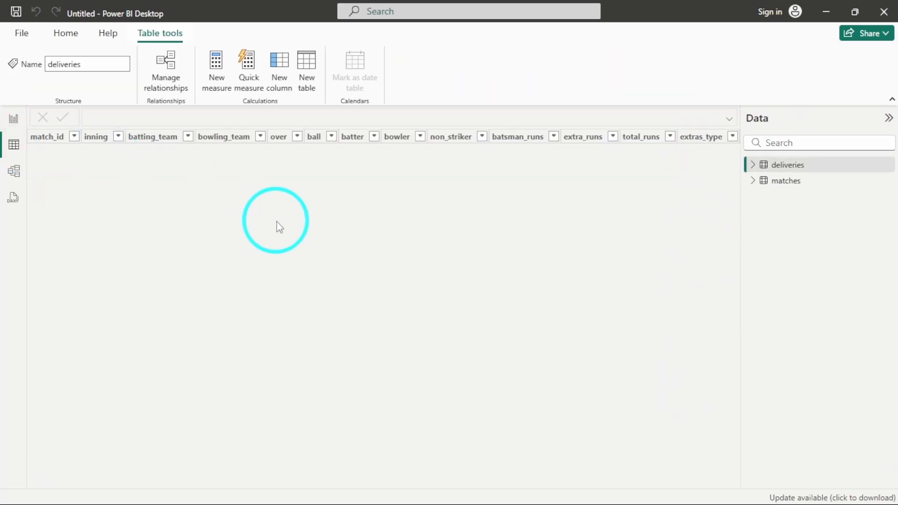
{"action": "left_click", "coordinate": [811, 180]}
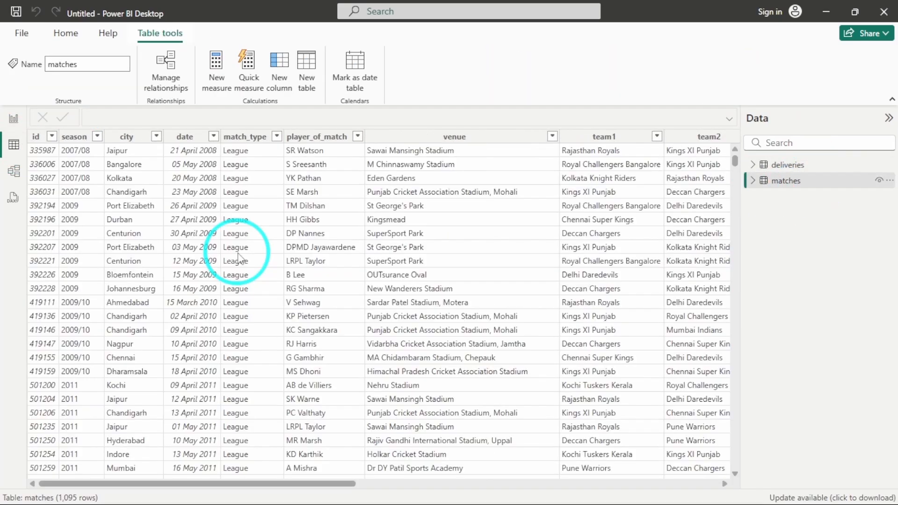
{"action": "left_click", "coordinate": [138, 136]}
{"action": "left_click", "coordinate": [157, 136]}
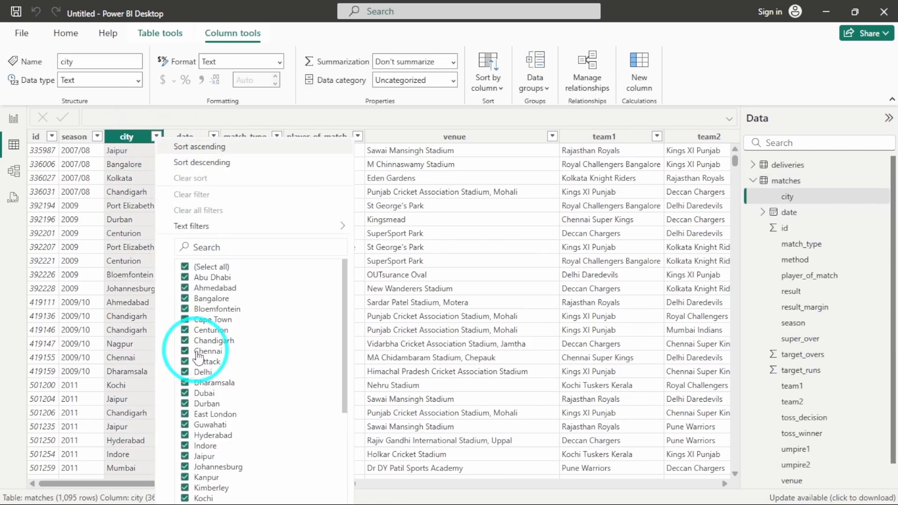
{"action": "scroll", "coordinate": [212, 299], "scroll_direction": "down", "scroll_amount": 5}
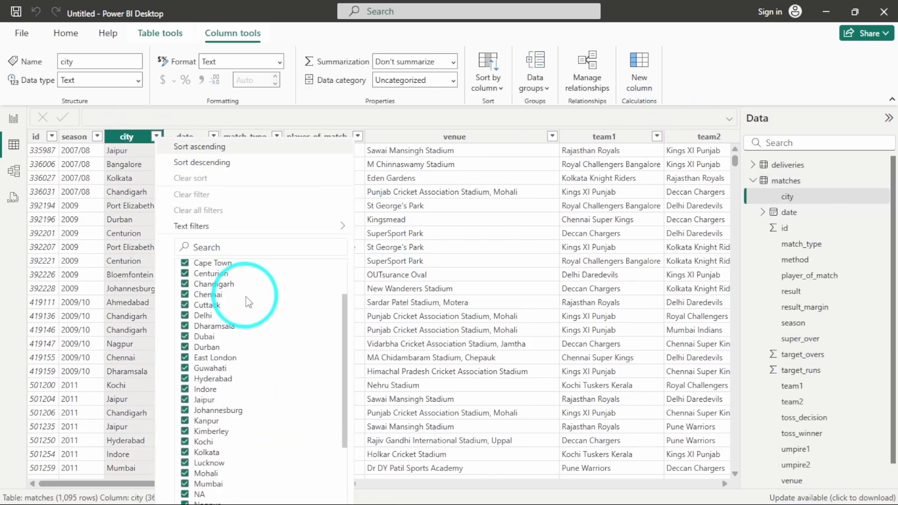
{"action": "scroll", "coordinate": [245, 381], "scroll_direction": "up", "scroll_amount": 5}
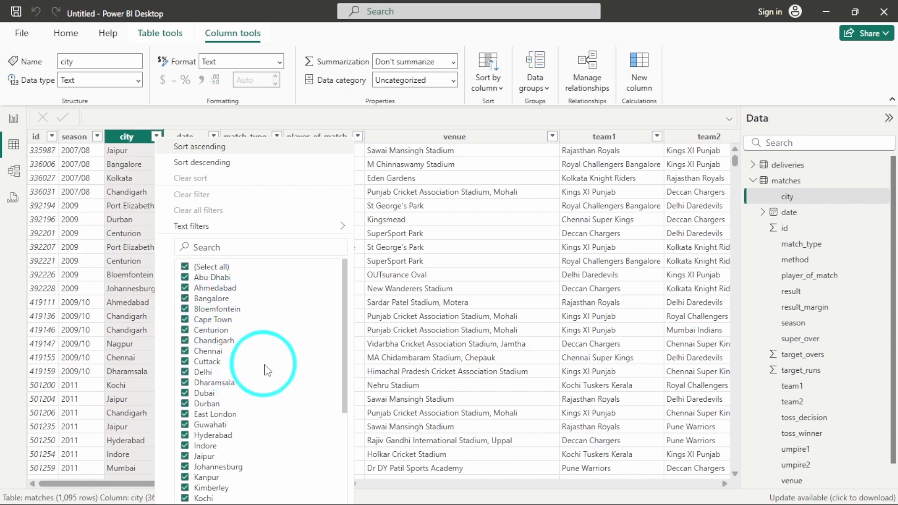
{"action": "left_click", "coordinate": [481, 191]}
{"action": "left_click", "coordinate": [657, 136]}
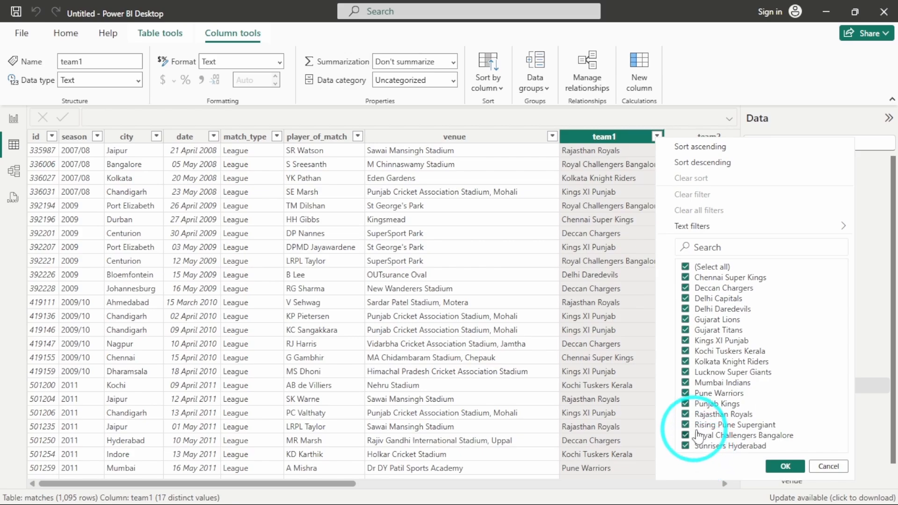
{"action": "left_click", "coordinate": [824, 466]}
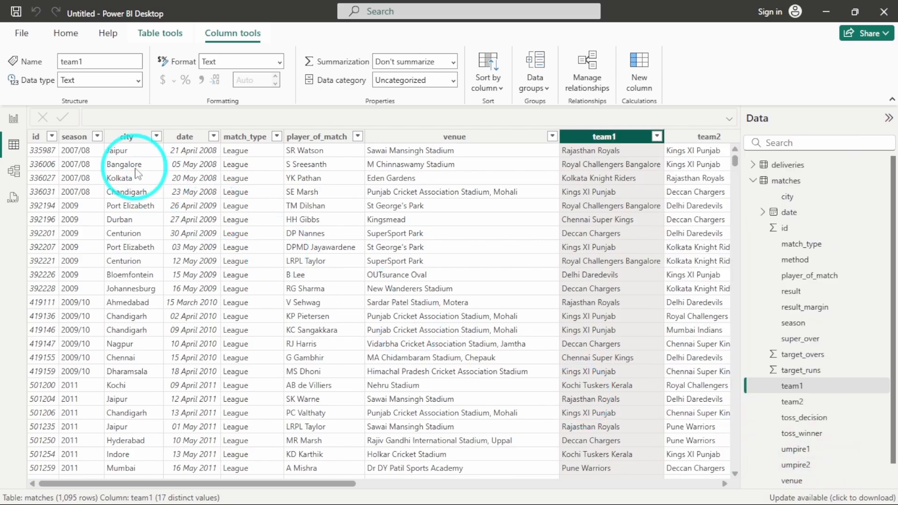
{"action": "left_click", "coordinate": [72, 136]}
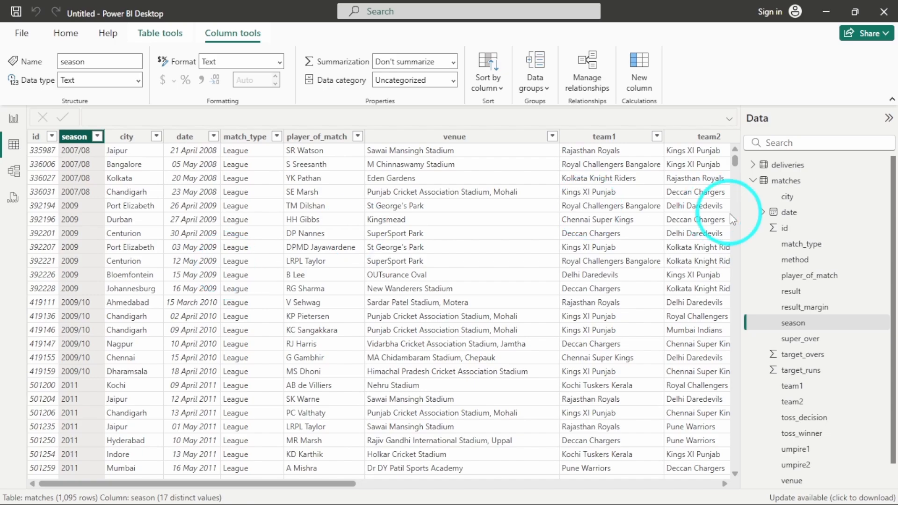
- Check the id column of the matches table, then select its date column and look through the match dates
{"action": "left_click", "coordinate": [753, 181]}
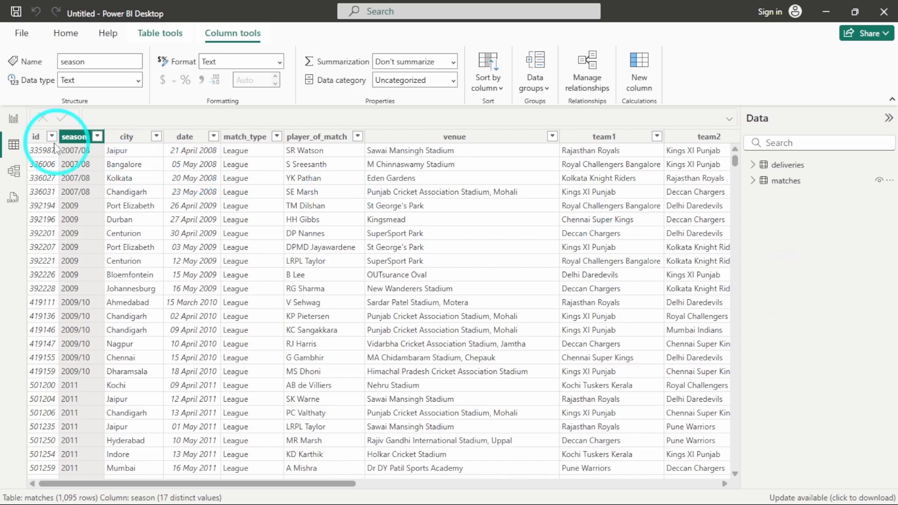
{"action": "left_click", "coordinate": [35, 136]}
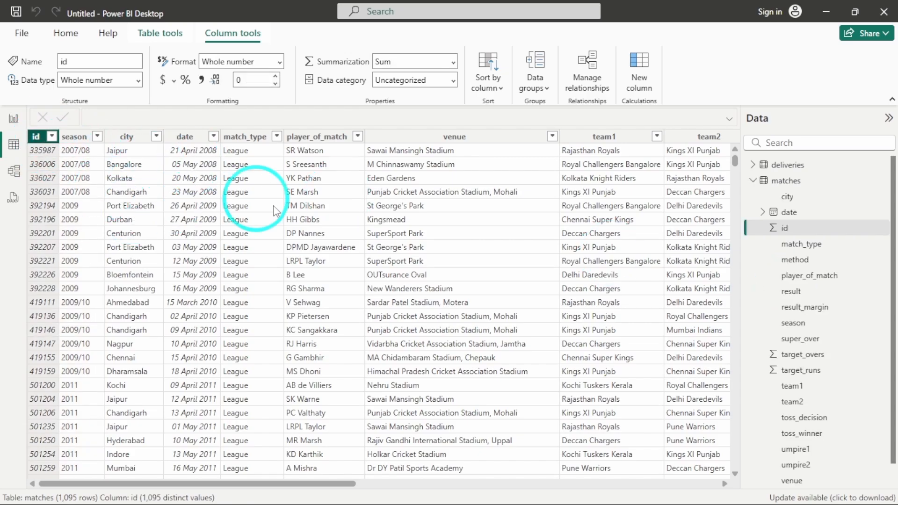
{"action": "left_click", "coordinate": [814, 184]}
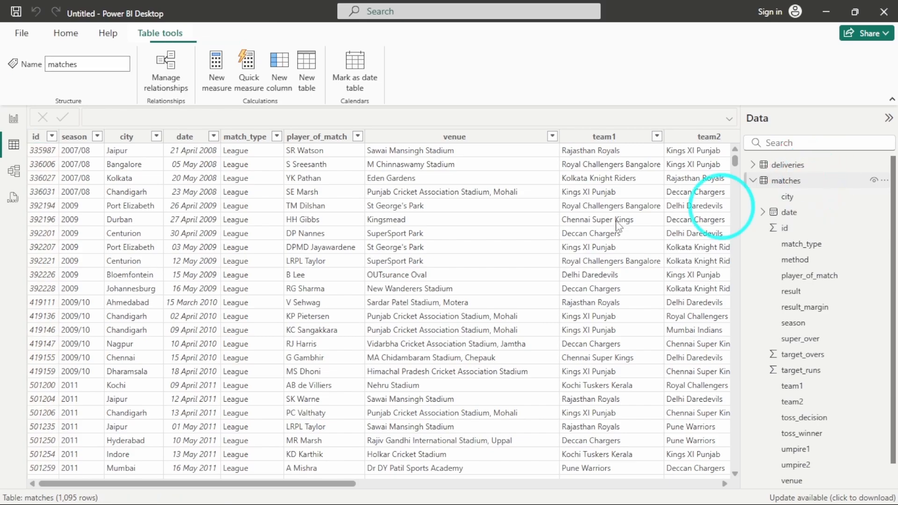
{"action": "left_click", "coordinate": [188, 136]}
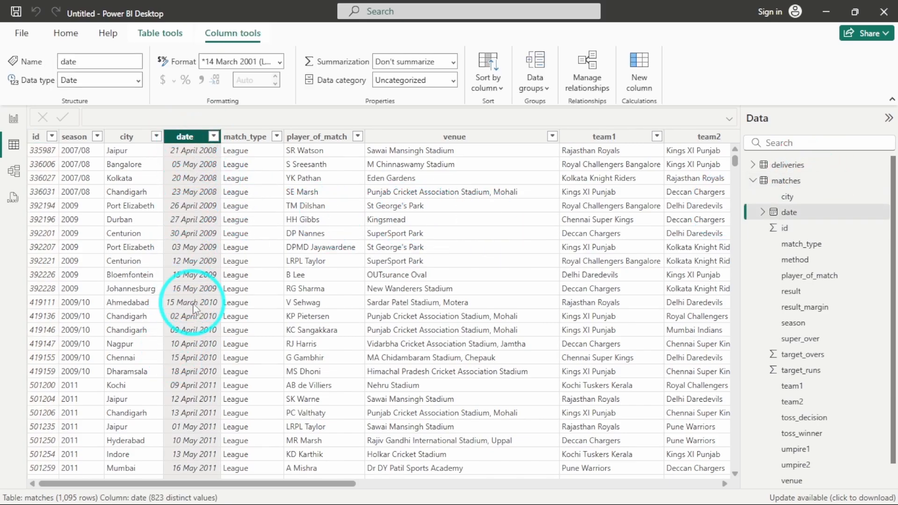
{"action": "scroll", "coordinate": [178, 304], "scroll_direction": "down", "scroll_amount": 4}
{"action": "scroll", "coordinate": [180, 336], "scroll_direction": "up", "scroll_amount": 4}
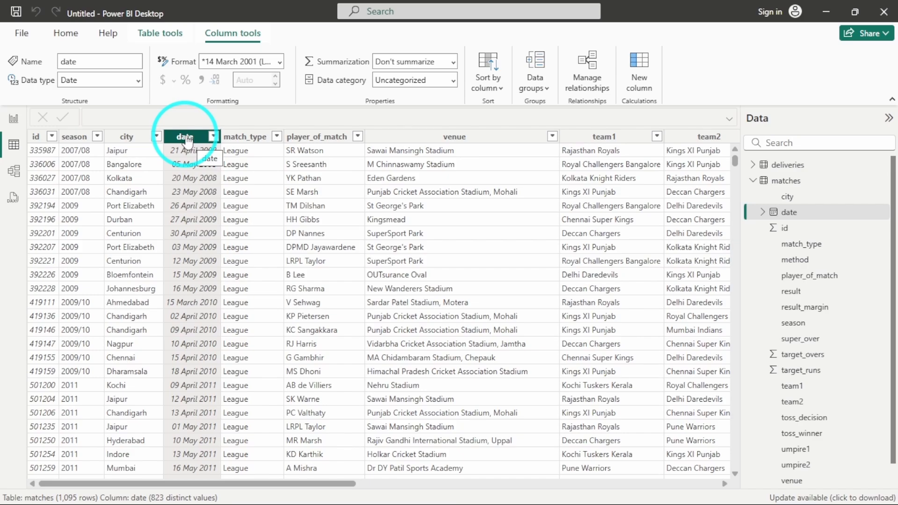
- Start a new calculated table and enlarge the text of its DAX formula for editing
{"action": "left_click", "coordinate": [65, 34]}
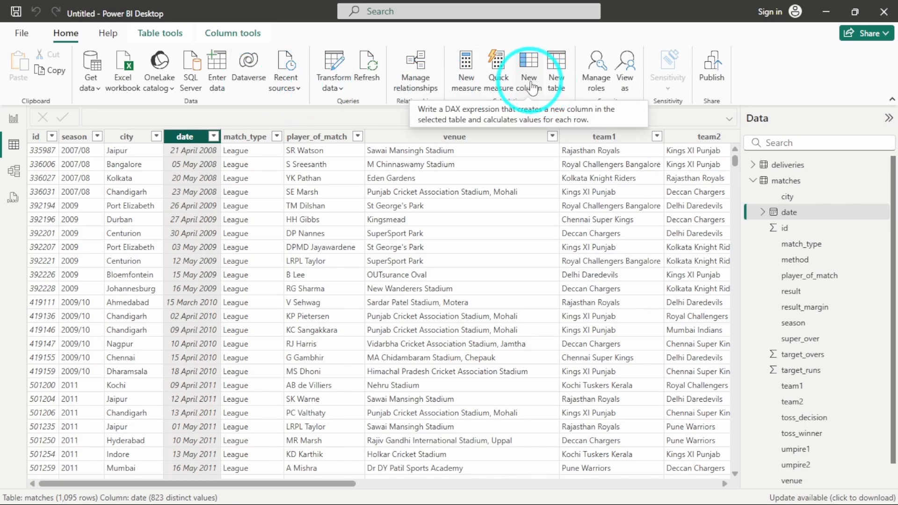
{"action": "left_click", "coordinate": [555, 87]}
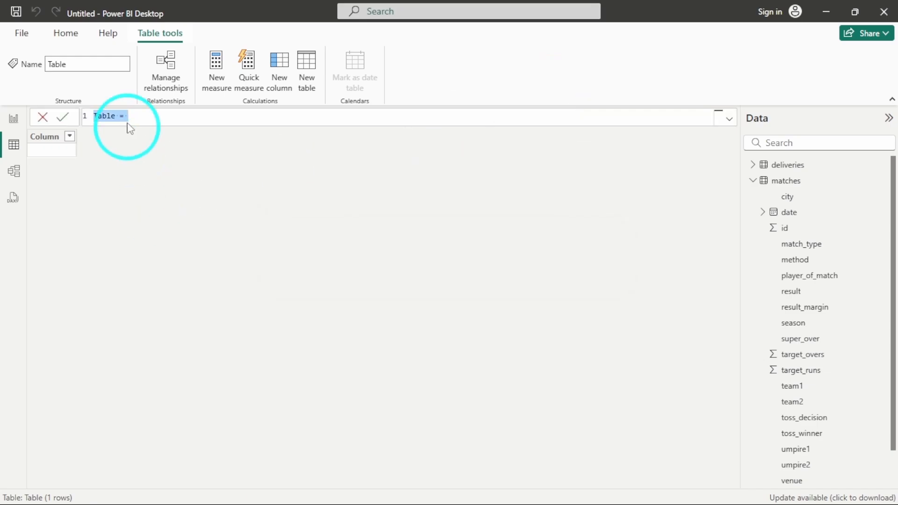
{"action": "scroll", "coordinate": [120, 113], "scroll_direction": "up", "scroll_amount": 3}
{"action": "scroll", "coordinate": [120, 113], "scroll_direction": "up", "scroll_amount": 1}
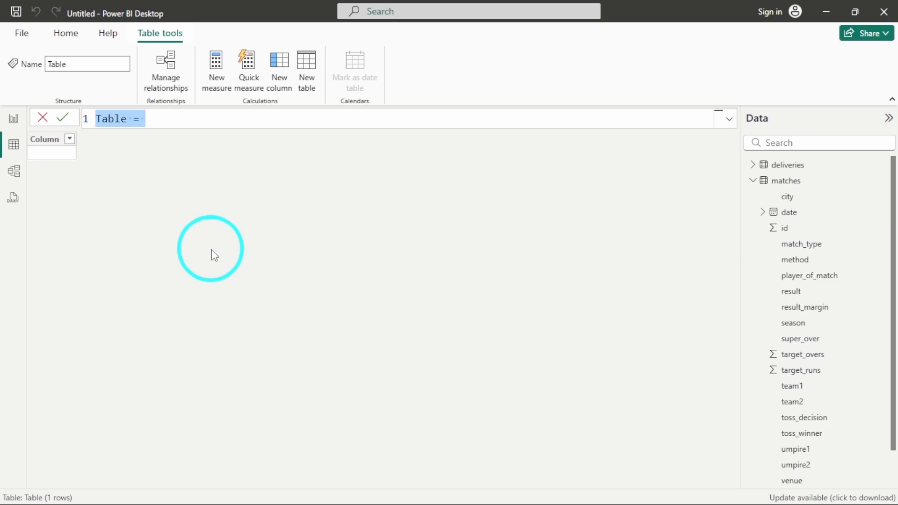
- Name the new calculated table Date_Table and start its expression on a second line
{"action": "type", "text": "Date"}
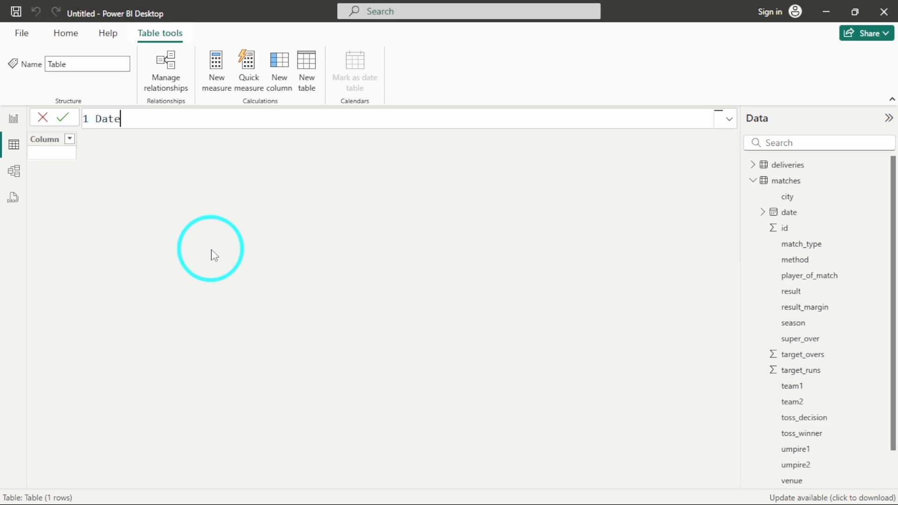
{"action": "type", "text": "_Table ="}
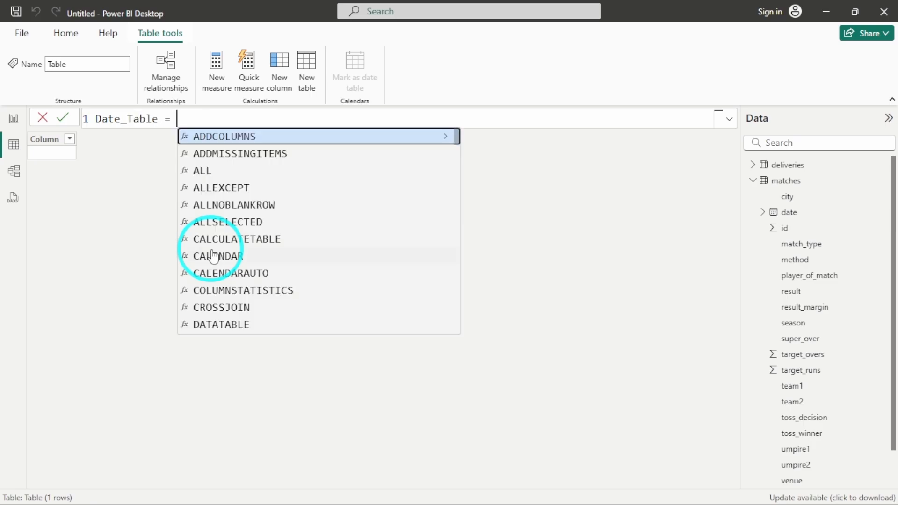
{"action": "key", "text": "shift+Return"}
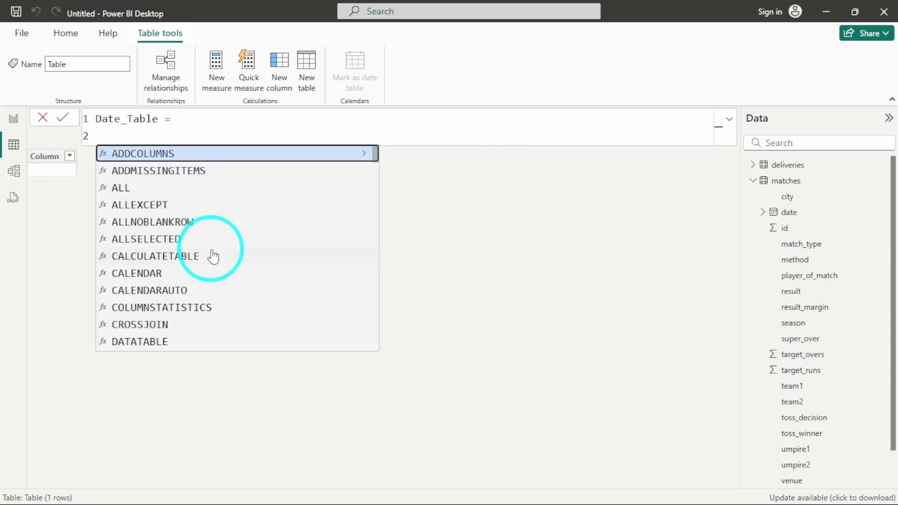
{"action": "type", "text": "CAL"}
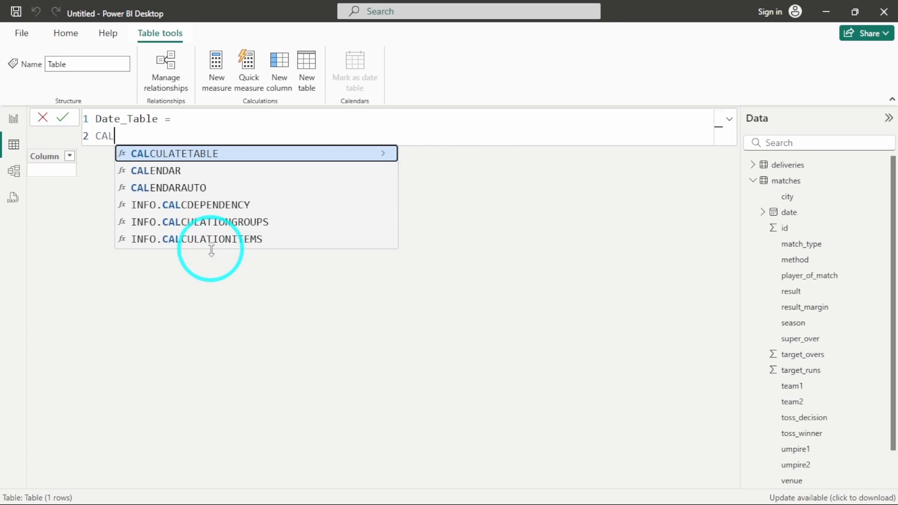
{"action": "key", "text": "Tab"}
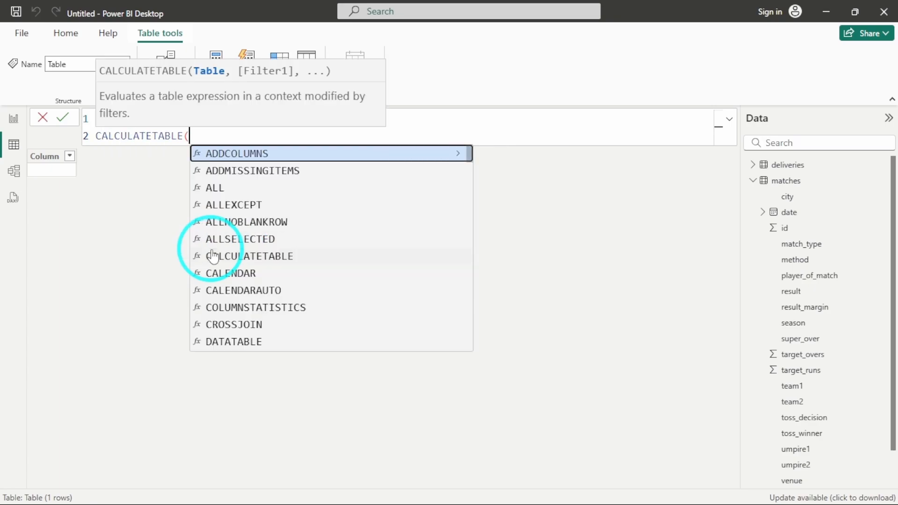
{"action": "key", "text": "BackSpace"}
{"action": "key", "text": "BackSpace"}
{"action": "key", "text": "BackSpace"}
{"action": "key", "text": "BackSpace"}
{"action": "key", "text": "BackSpace"}
{"action": "key", "text": "BackSpace"}
{"action": "key", "text": "BackSpace"}
{"action": "key", "text": "BackSpace"}
{"action": "key", "text": "BackSpace"}
{"action": "key", "text": "BackSpace"}
{"action": "key", "text": "BackSpace"}
{"action": "key", "text": "BackSpace"}
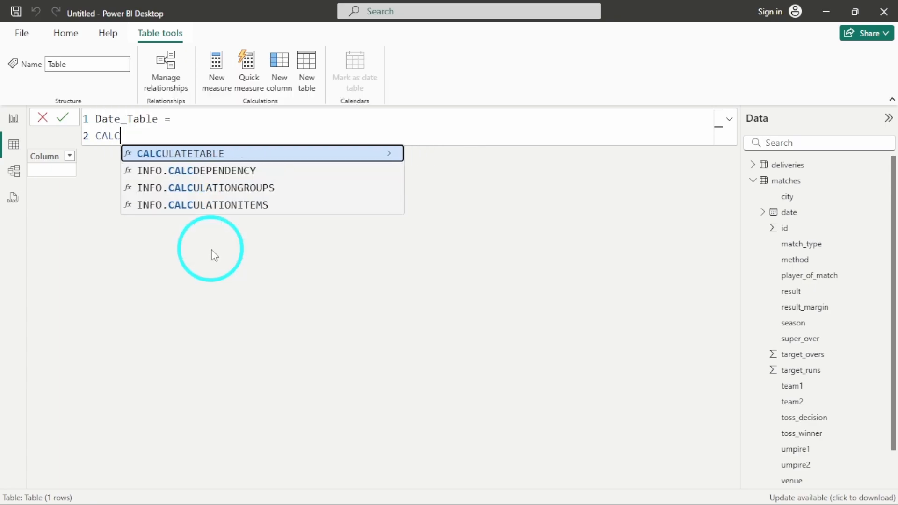
- Begin the table expression with CALENDAR, using MIN(matches[date]) as its start date
{"action": "key", "text": "Down"}
{"action": "key", "text": "Tab"}
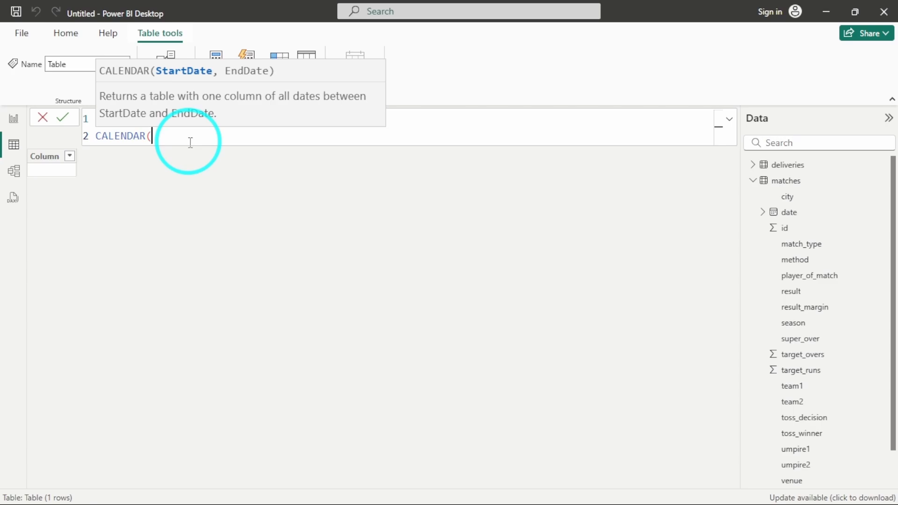
{"action": "type", "text": "MI"}
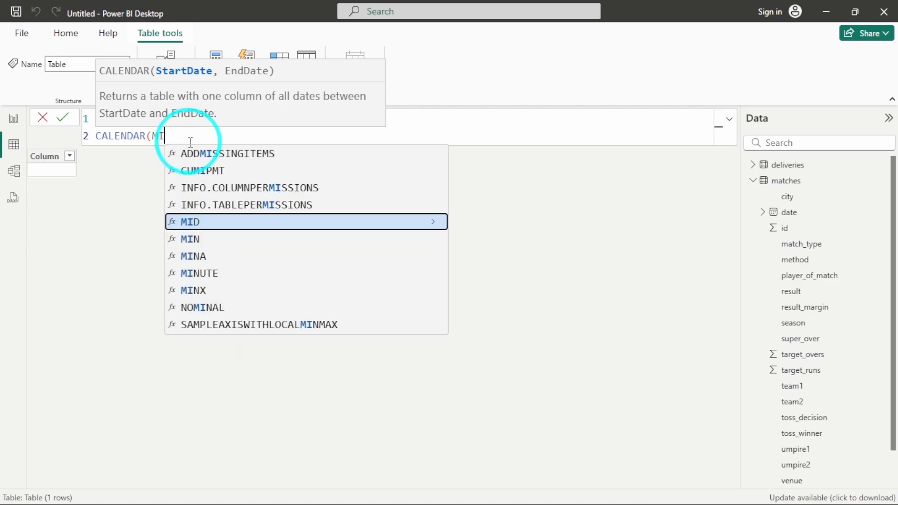
{"action": "type", "text": "N(Date"}
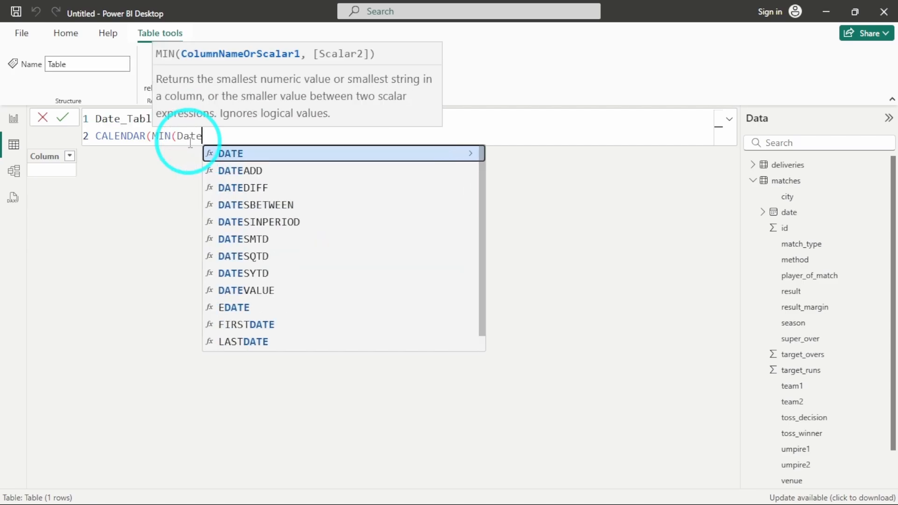
{"action": "key", "text": "Down"}
{"action": "key", "text": "Down"}
{"action": "key", "text": "Up"}
{"action": "key", "text": "Up"}
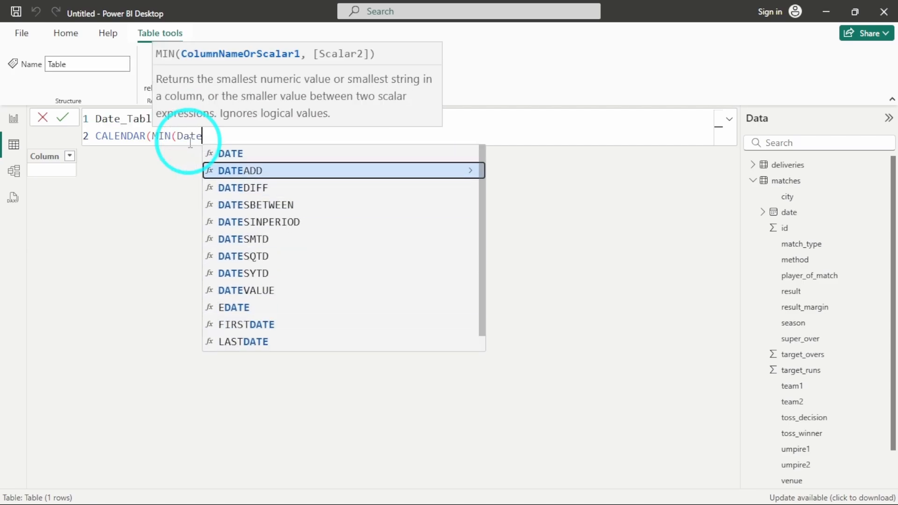
{"action": "key", "text": "Up"}
{"action": "key", "text": "Tab"}
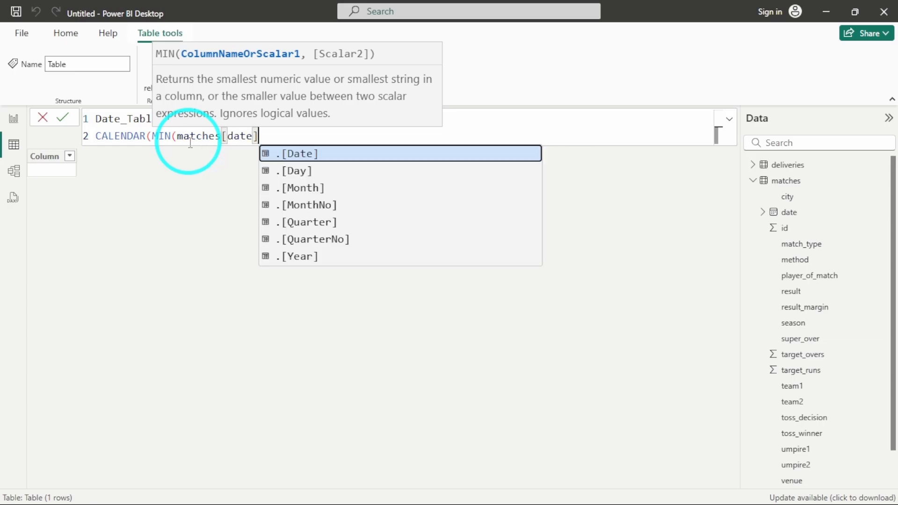
- Complete the CALENDAR expression with MAX(matches[date]) as the end date and create the table
{"action": "type", "text": "), "}
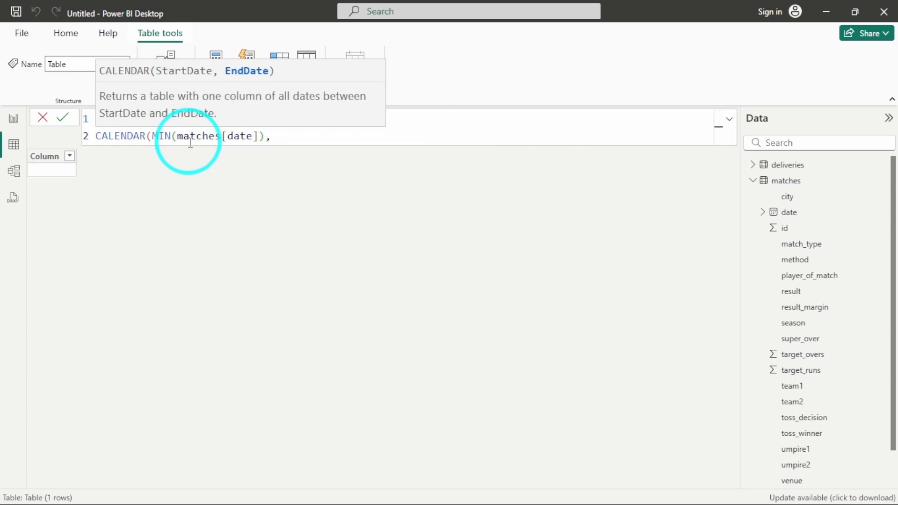
{"action": "type", "text": "MA"}
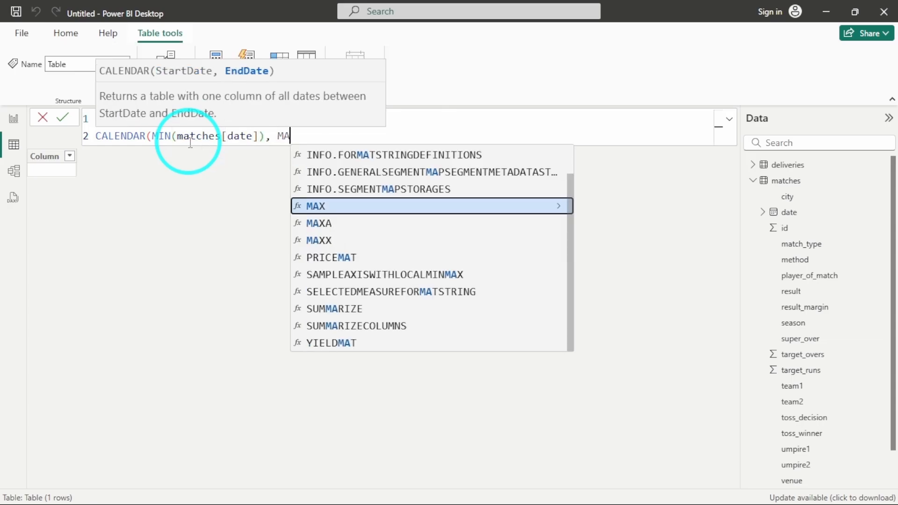
{"action": "type", "text": "X(Matc"}
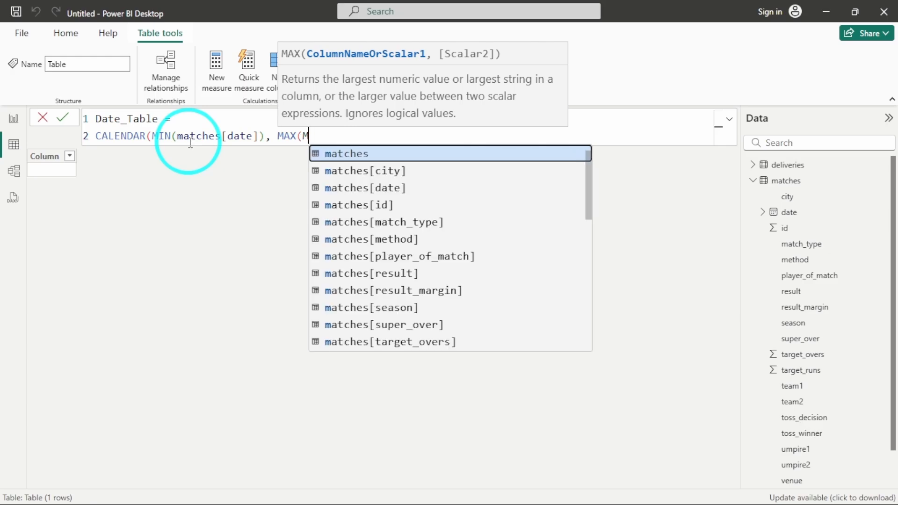
{"action": "key", "text": "Down"}
{"action": "key", "text": "Down"}
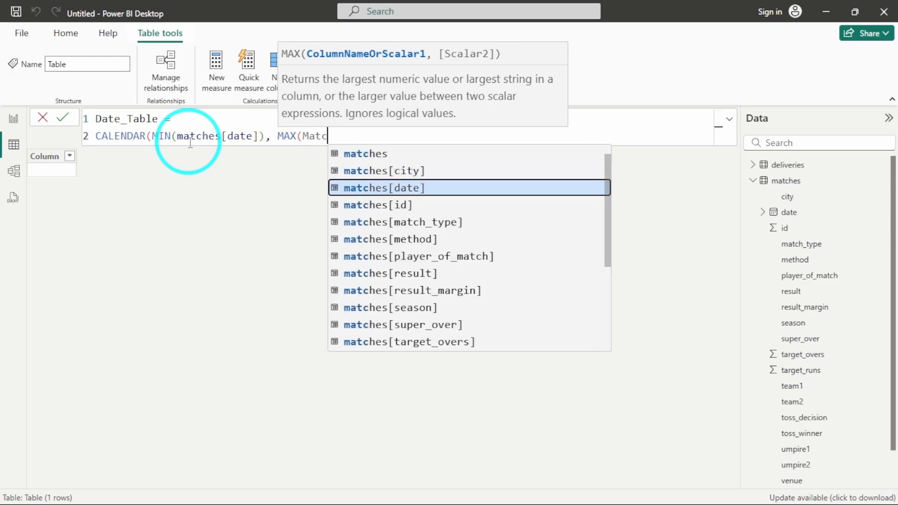
{"action": "key", "text": "Tab"}
{"action": "type", "text": "))"}
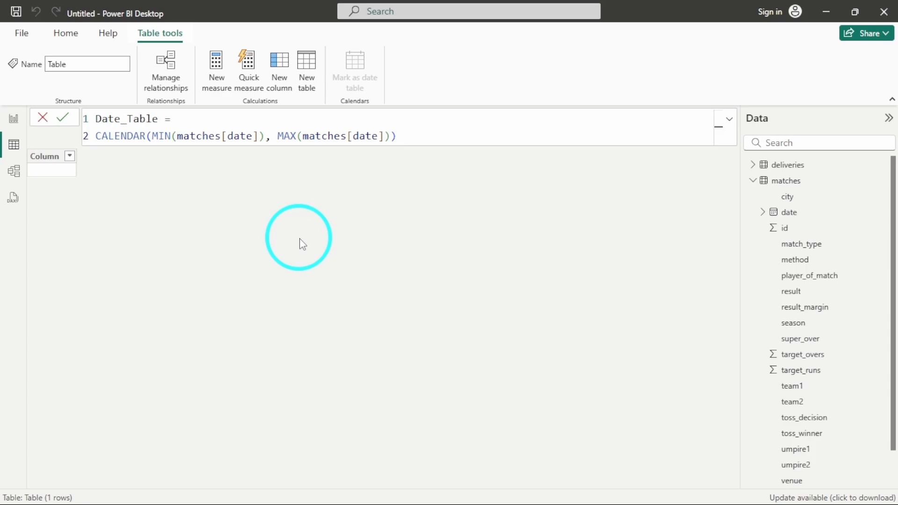
{"action": "key", "text": "Return"}
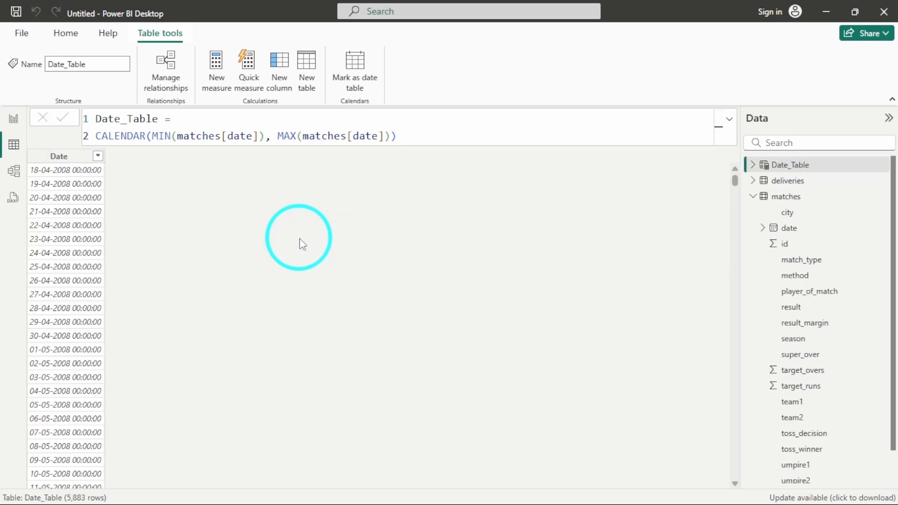
- Add a new calculated column to Date_Table
{"action": "scroll", "coordinate": [91, 323], "scroll_direction": "down", "scroll_amount": 15}
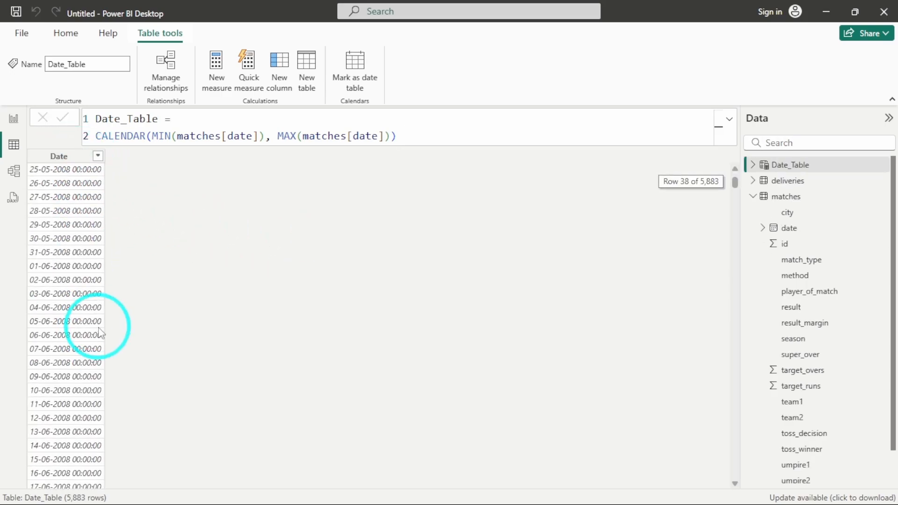
{"action": "scroll", "coordinate": [99, 333], "scroll_direction": "up", "scroll_amount": 15}
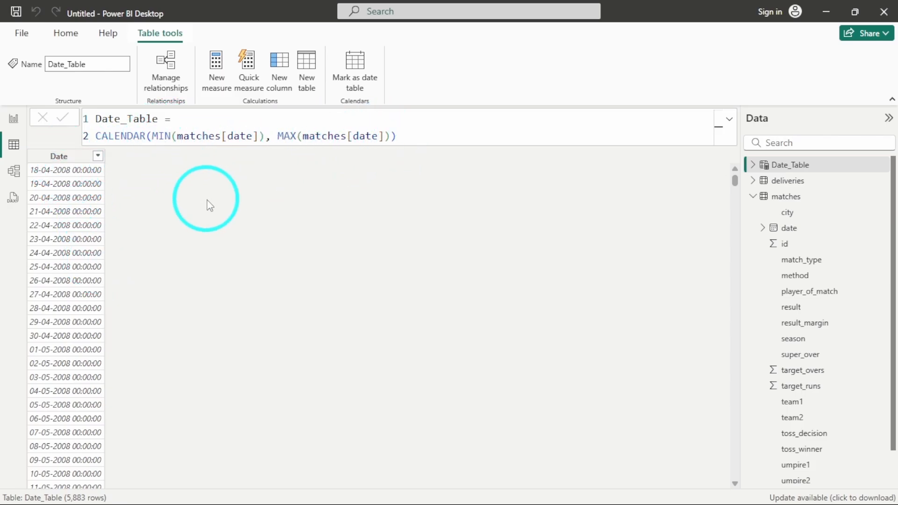
{"action": "left_click", "coordinate": [61, 156]}
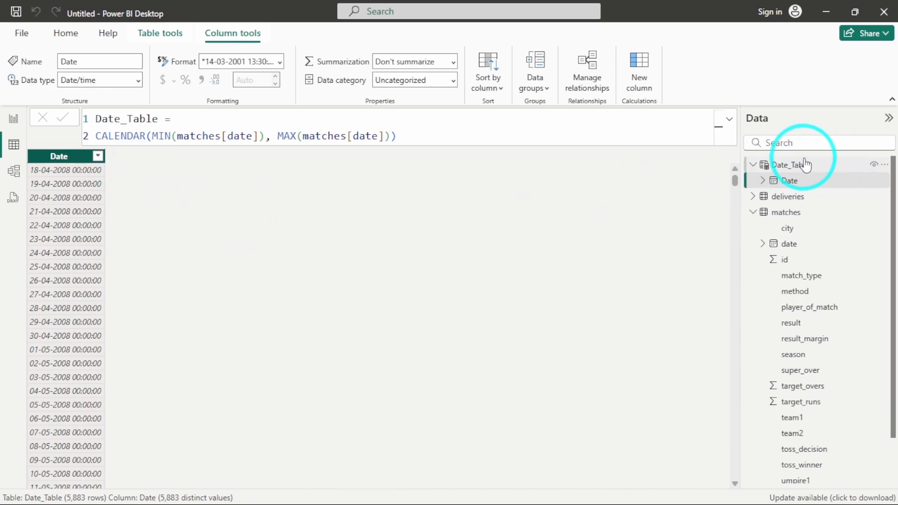
{"action": "left_click", "coordinate": [883, 166]}
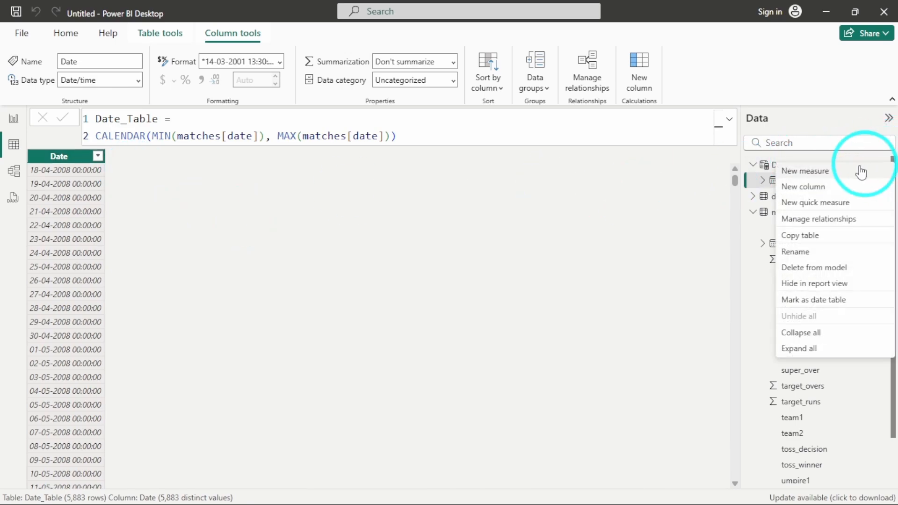
{"action": "left_click", "coordinate": [823, 187]}
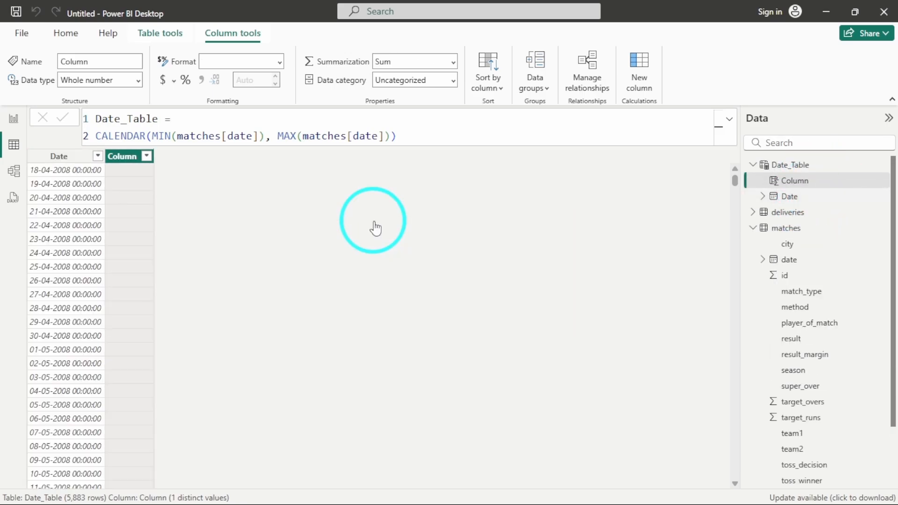
- Define the new column as Year = YEAR(Date_Table[Date])
{"action": "type", "text": "Yea"}
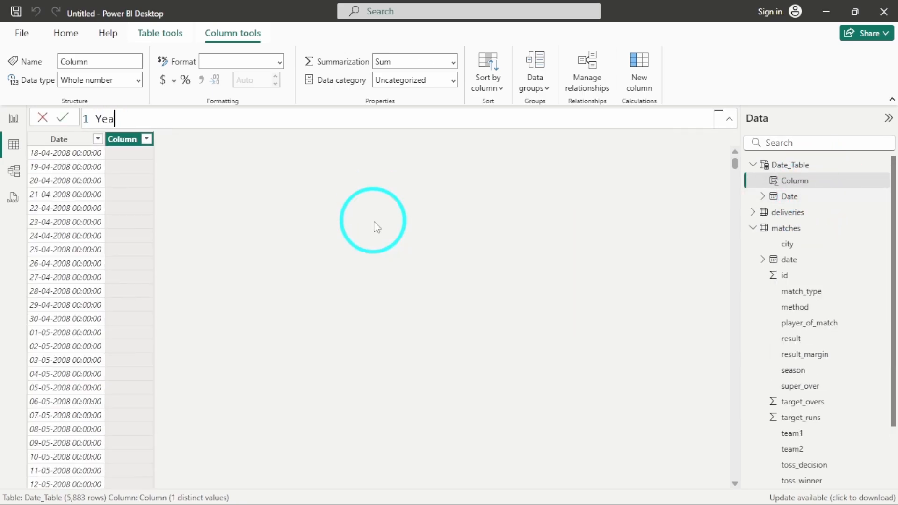
{"action": "type", "text": "r = Y"}
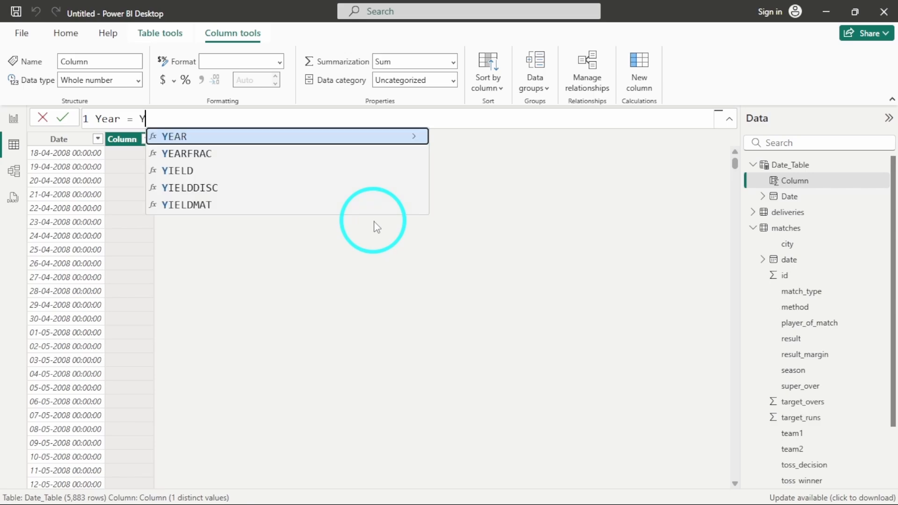
{"action": "type", "text": "EAR("}
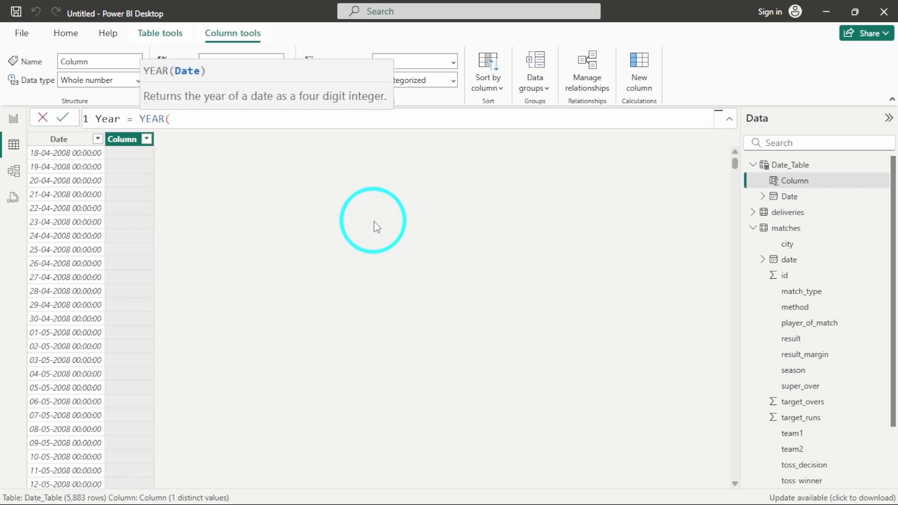
{"action": "type", "text": "Date"}
{"action": "key", "text": "Down"}
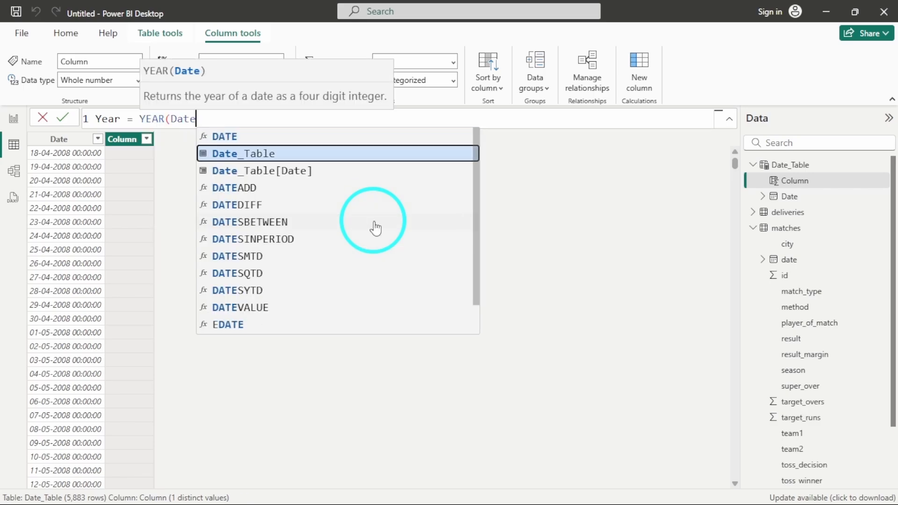
{"action": "key", "text": "Down"}
{"action": "key", "text": "Tab"}
{"action": "type", "text": ")"}
{"action": "key", "text": "Return"}
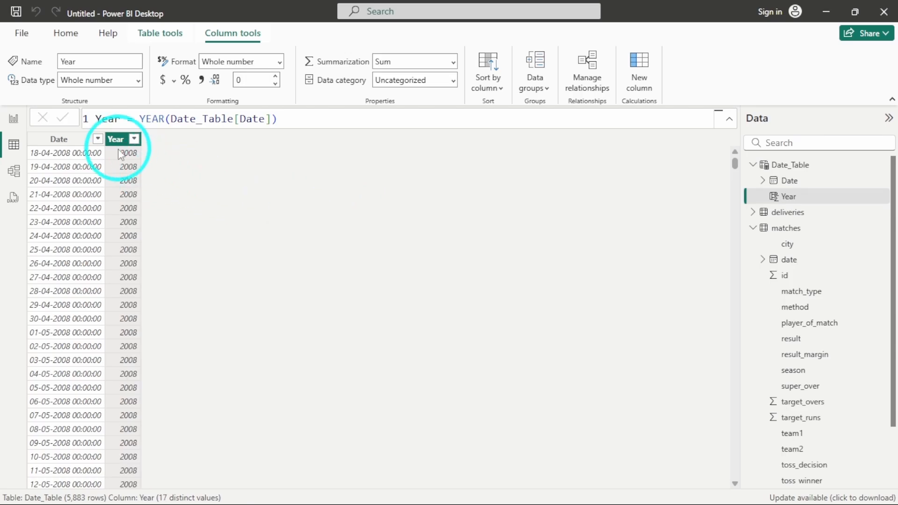
- Check the distinct values in the Year column, then select the Date column and collapse Date_Table in the field list
{"action": "left_click", "coordinate": [134, 139]}
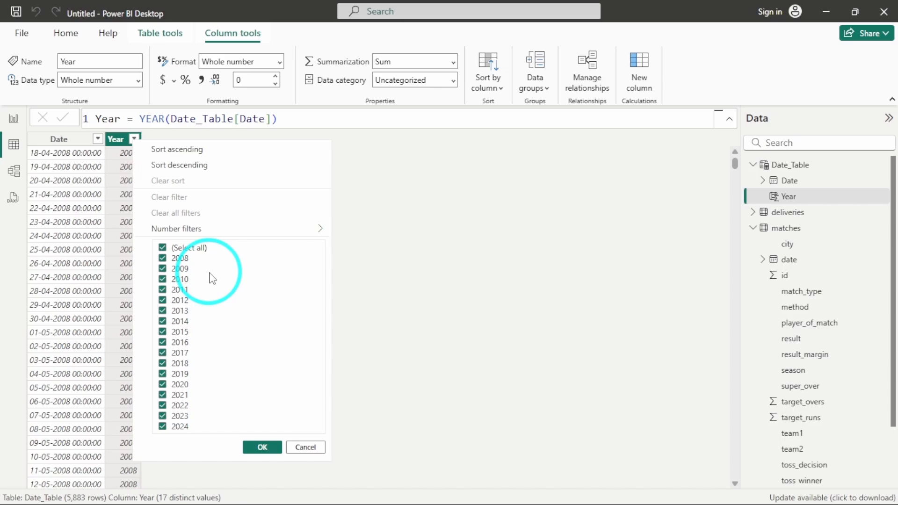
{"action": "left_click", "coordinate": [435, 200]}
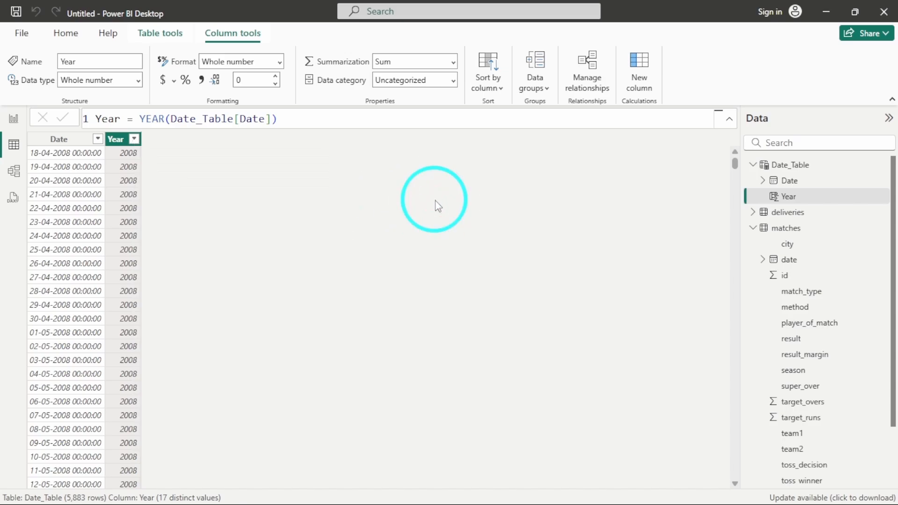
{"action": "left_click", "coordinate": [47, 147]}
{"action": "left_click", "coordinate": [302, 240]}
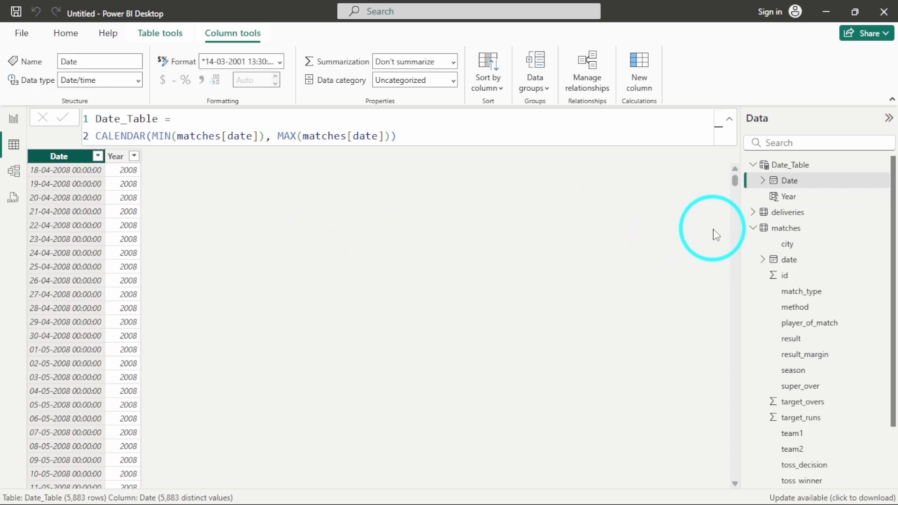
{"action": "left_click", "coordinate": [752, 164]}
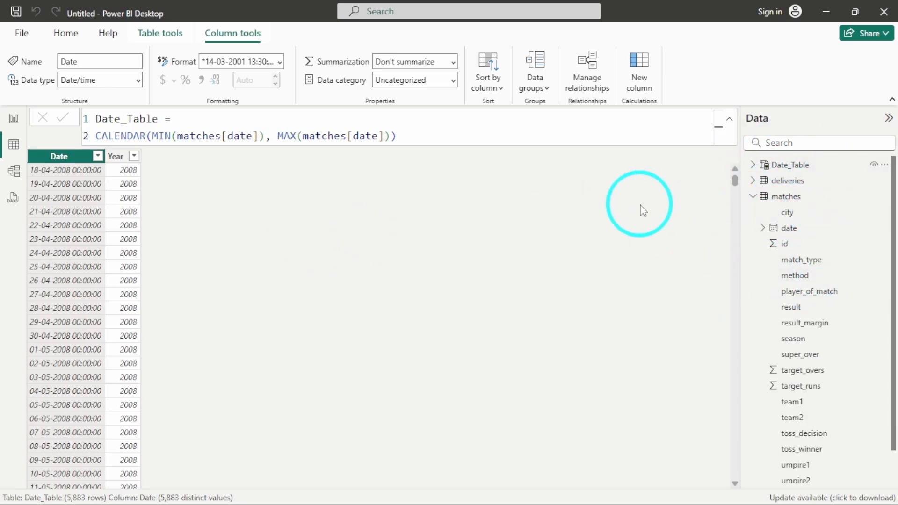
- In the model diagram, create an active one-to-many relationship from matches id to deliveries match_id with single cross-filter direction
{"action": "left_click", "coordinate": [18, 174]}
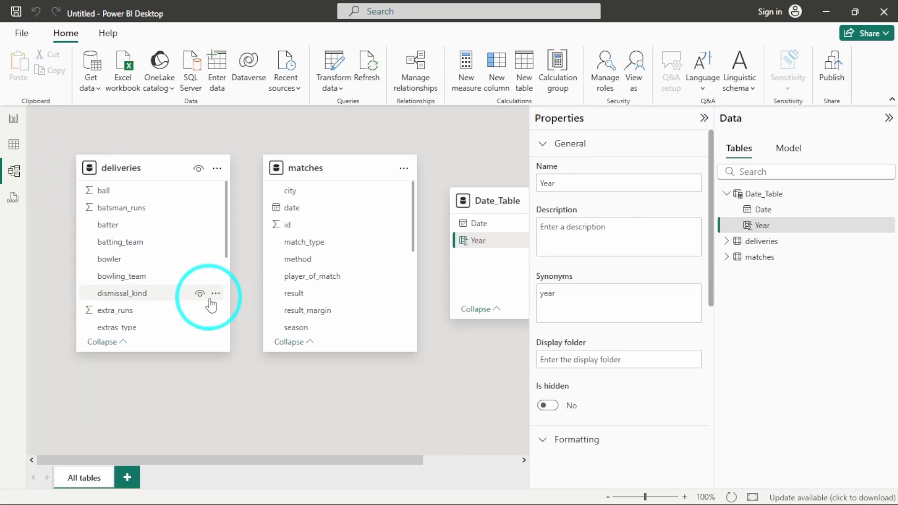
{"action": "scroll", "coordinate": [367, 367], "scroll_direction": "down", "scroll_amount": 3}
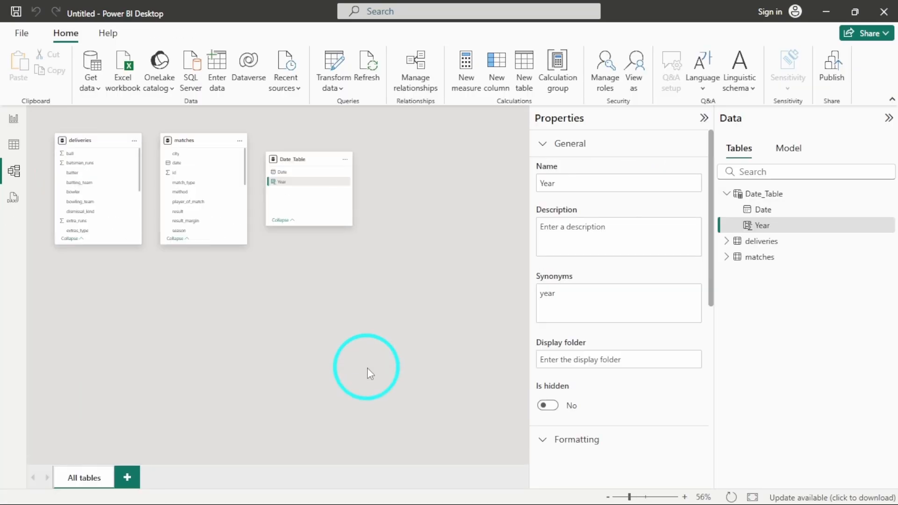
{"action": "scroll", "coordinate": [366, 367], "scroll_direction": "up", "scroll_amount": 5}
{"action": "scroll", "coordinate": [366, 367], "scroll_direction": "down", "scroll_amount": 4}
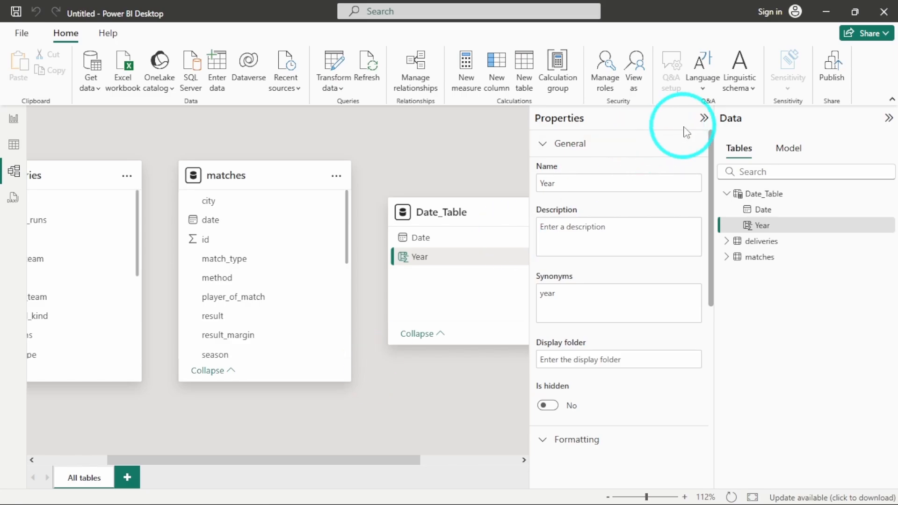
{"action": "scroll", "coordinate": [348, 311], "scroll_direction": "left", "scroll_amount": 2}
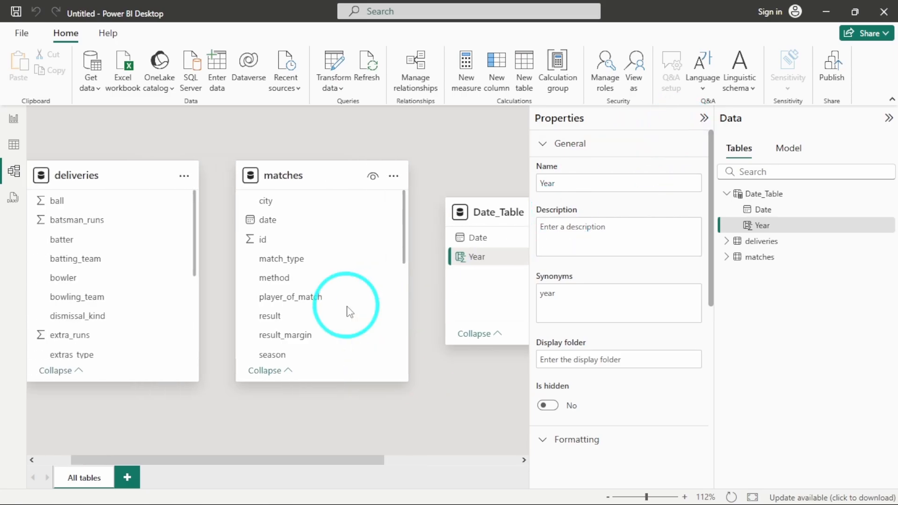
{"action": "scroll", "coordinate": [348, 311], "scroll_direction": "down", "scroll_amount": 4}
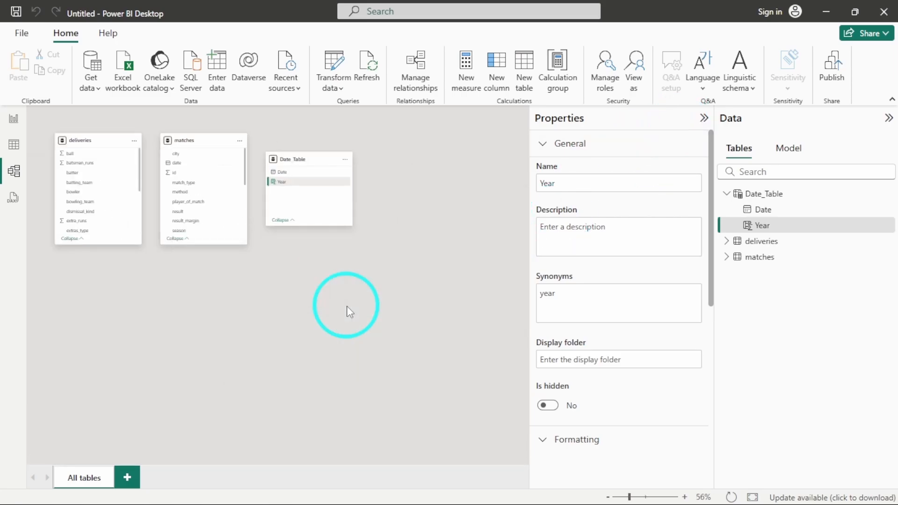
{"action": "left_click", "coordinate": [632, 497]}
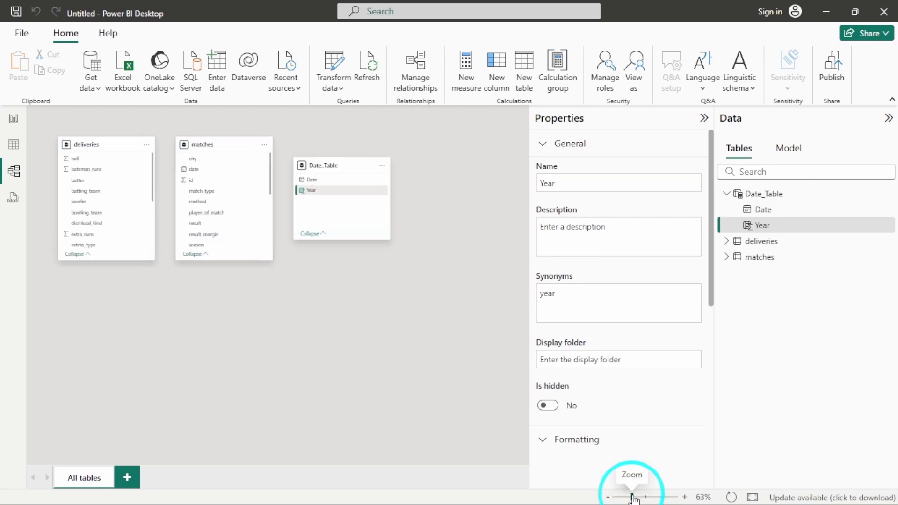
{"action": "left_click", "coordinate": [633, 496]}
{"action": "left_click", "coordinate": [637, 497]}
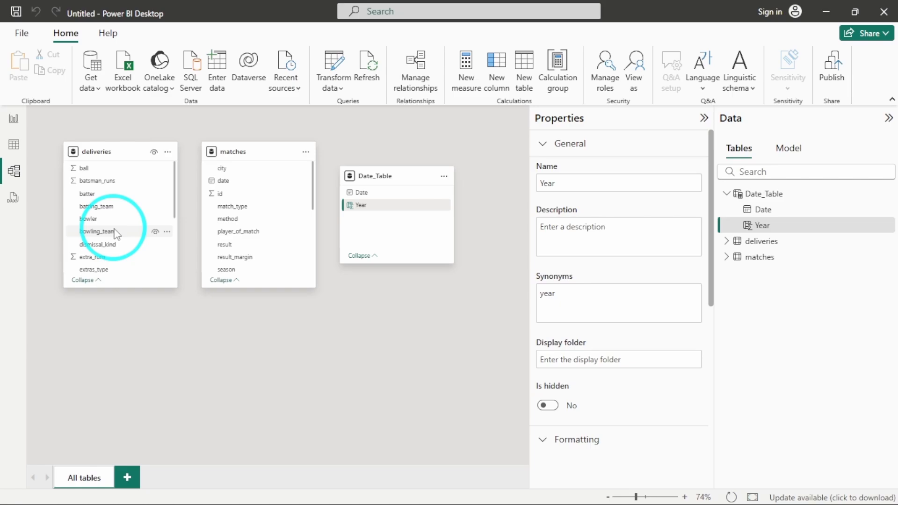
{"action": "scroll", "coordinate": [116, 233], "scroll_direction": "down", "scroll_amount": 5}
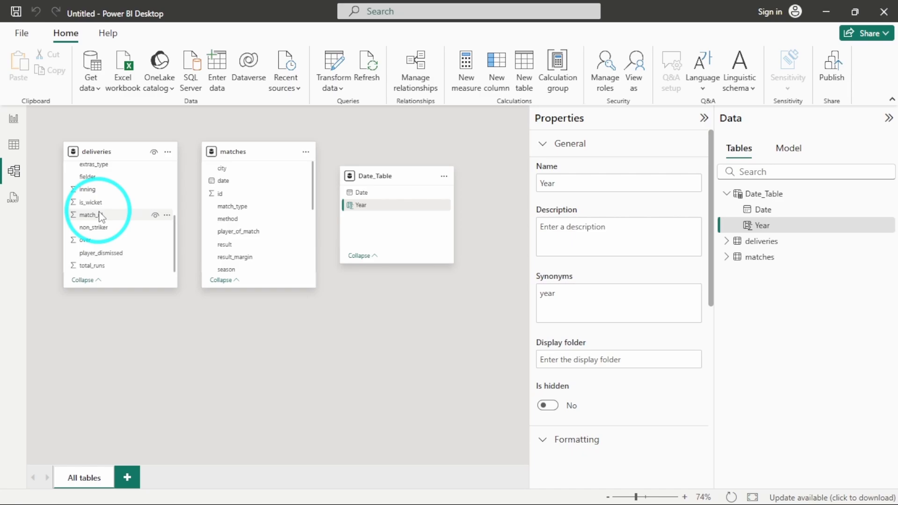
{"action": "left_click_drag", "start_coordinate": [240, 194], "coordinate": [90, 215]}
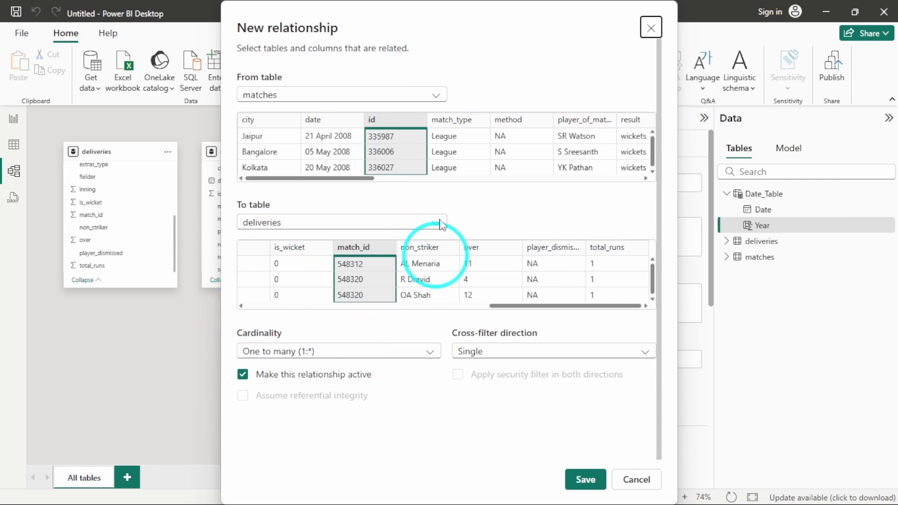
{"action": "scroll", "coordinate": [426, 352], "scroll_direction": "down", "scroll_amount": 1}
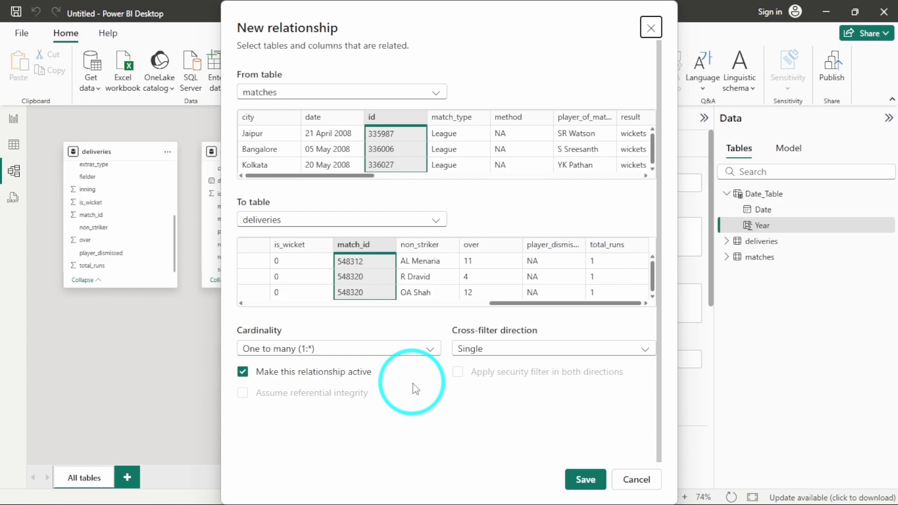
{"action": "left_click", "coordinate": [585, 478]}
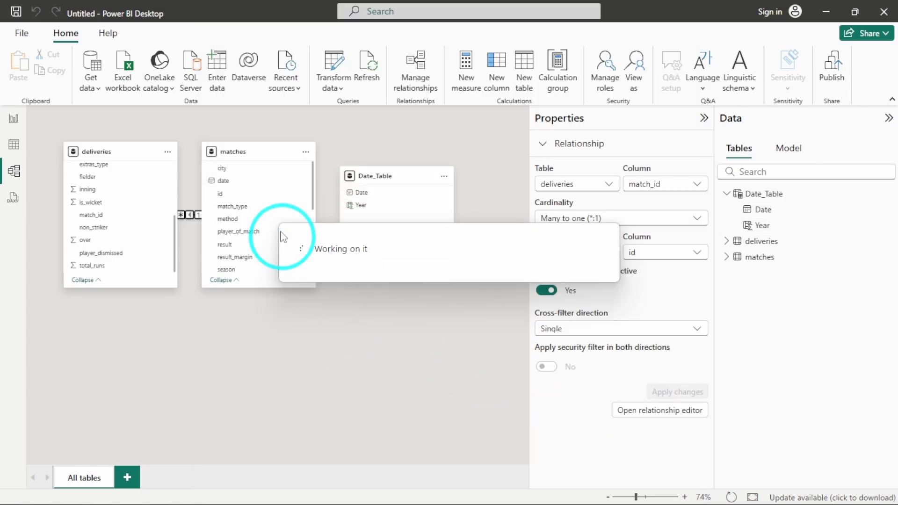
- Rearrange the model diagram by moving the matches card lower and the Date_Table card up and away from it
{"action": "left_click", "coordinate": [238, 152]}
{"action": "left_click_drag", "start_coordinate": [237, 151], "coordinate": [268, 212]}
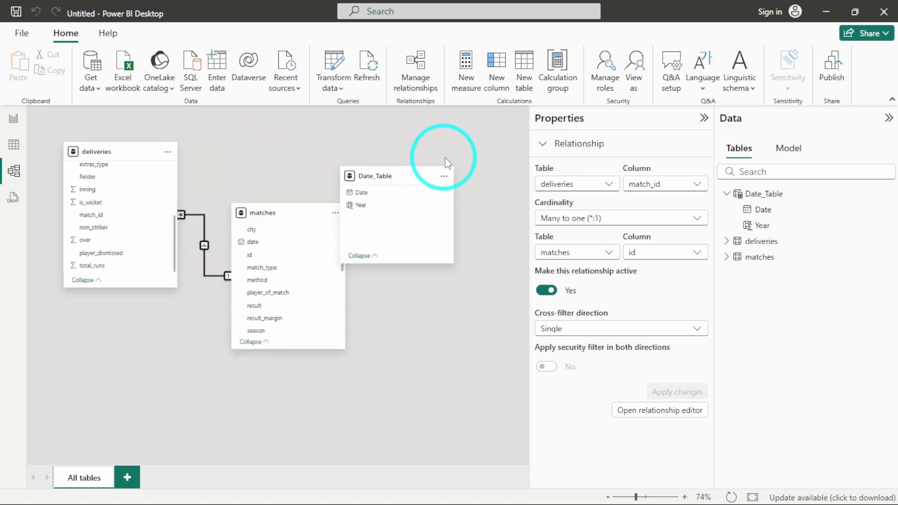
{"action": "left_click_drag", "start_coordinate": [388, 176], "coordinate": [428, 124]}
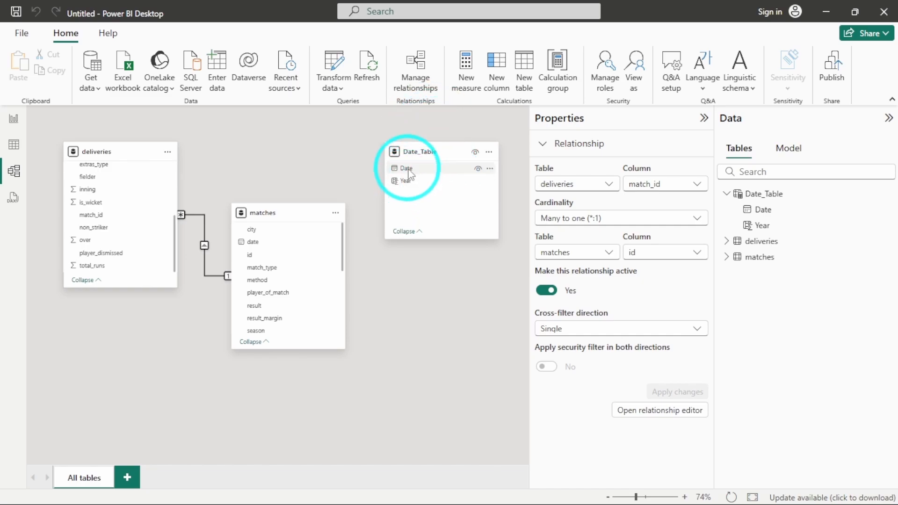
- Create an active many-to-one relationship from matches date to Date_Table Date with single cross-filter direction
{"action": "left_click", "coordinate": [253, 246]}
{"action": "left_click_drag", "start_coordinate": [255, 250], "coordinate": [405, 170]}
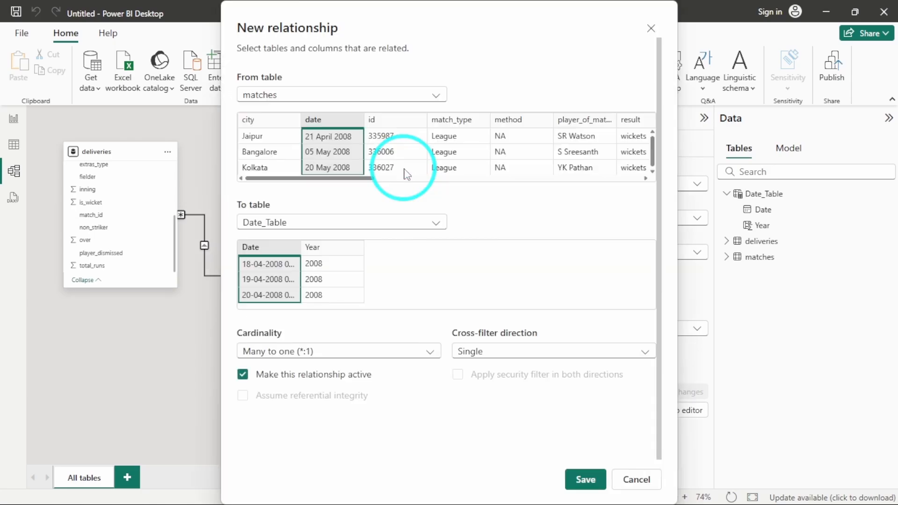
{"action": "scroll", "coordinate": [527, 404], "scroll_direction": "down", "scroll_amount": 1}
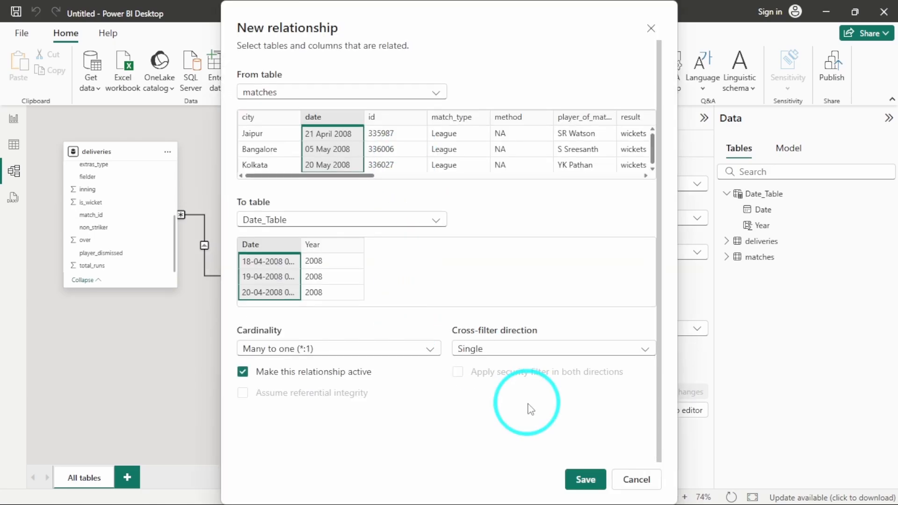
{"action": "left_click", "coordinate": [584, 480]}
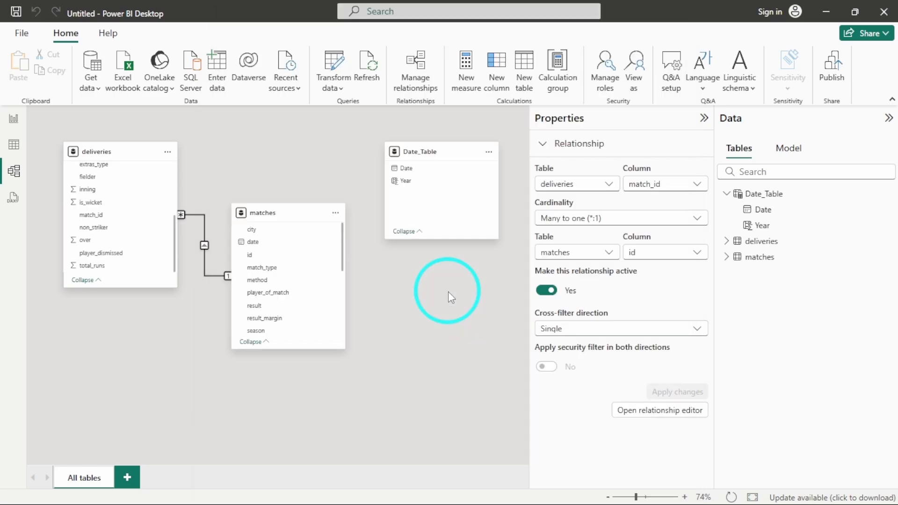
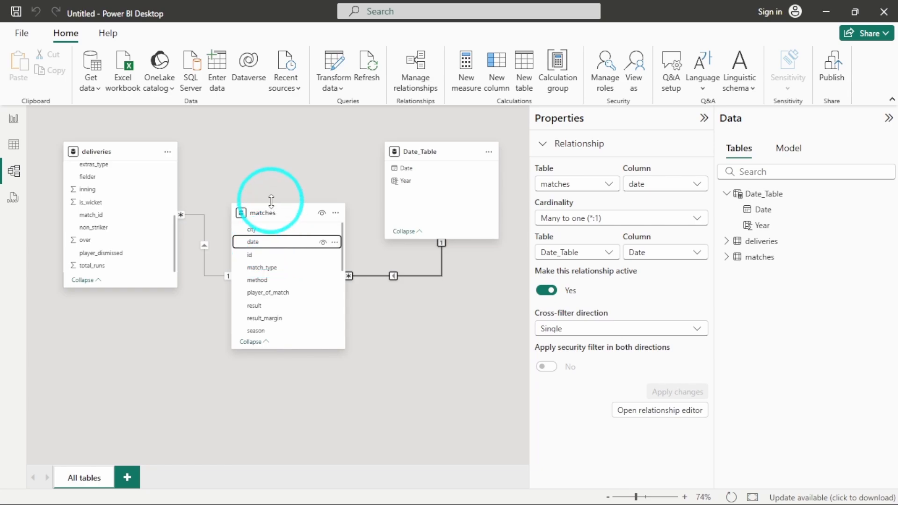
{"action": "left_click", "coordinate": [396, 322]}
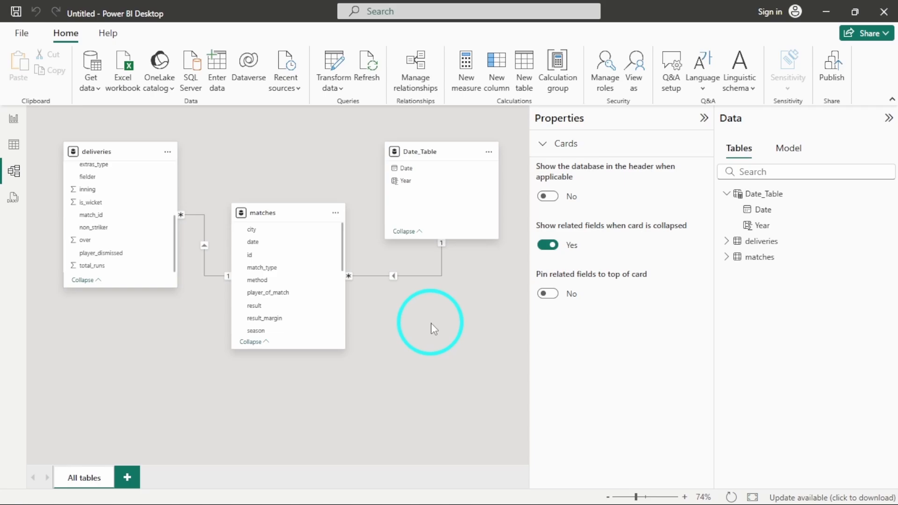
- Set the Finall image from the IPL folder as the report page's canvas background with 0% transparency
{"action": "left_click", "coordinate": [13, 121]}
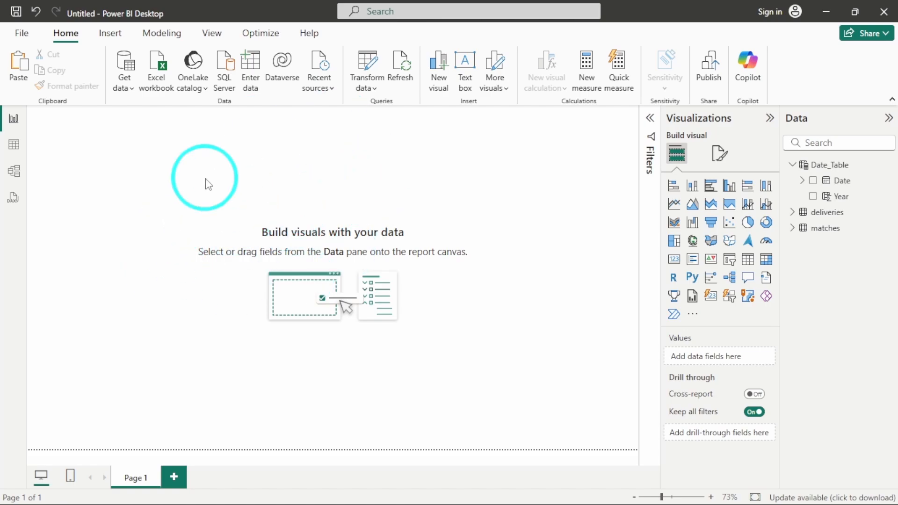
{"action": "left_click", "coordinate": [348, 177]}
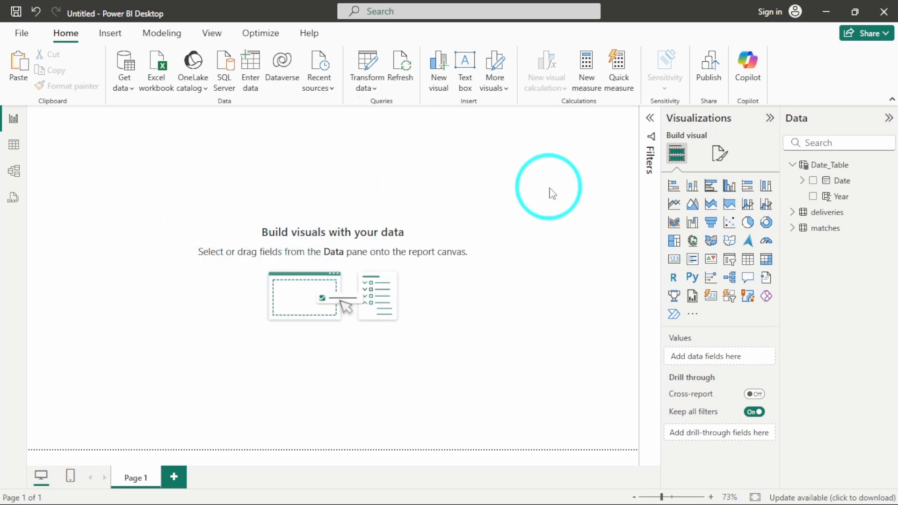
{"action": "left_click", "coordinate": [720, 154]}
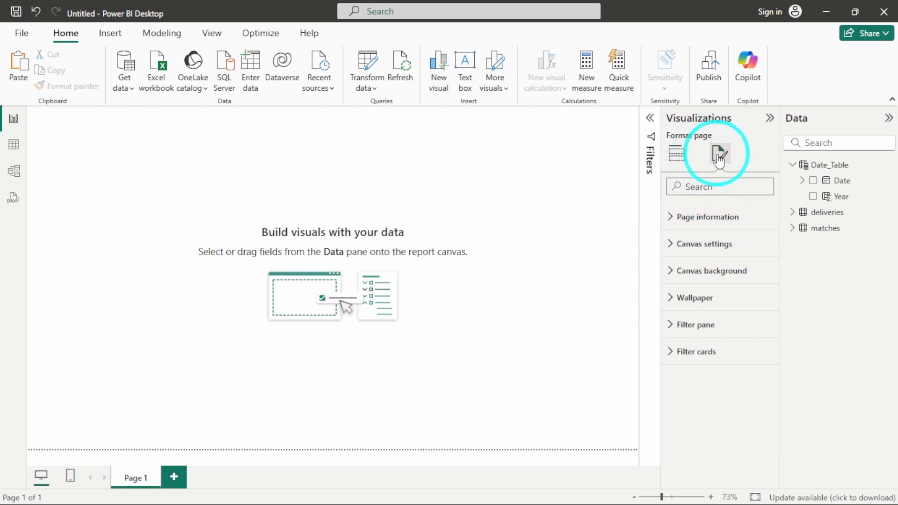
{"action": "left_click", "coordinate": [709, 275]}
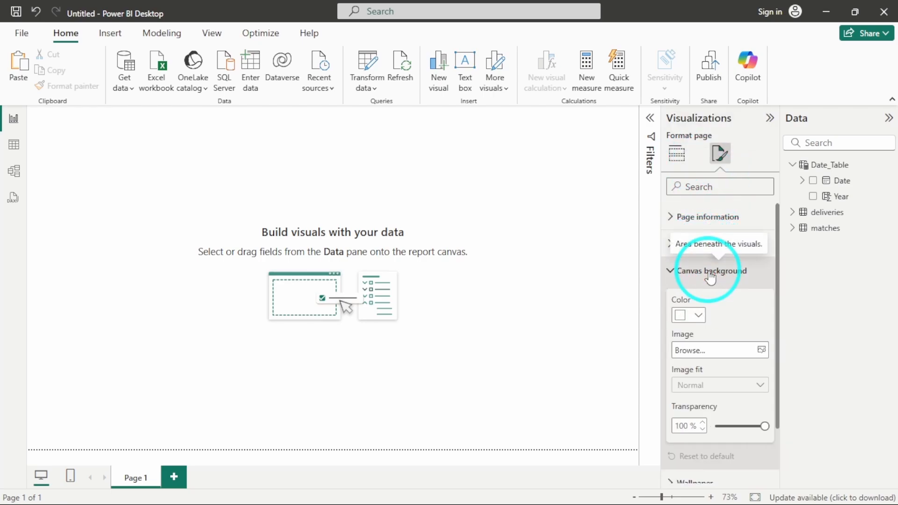
{"action": "left_click", "coordinate": [745, 351]}
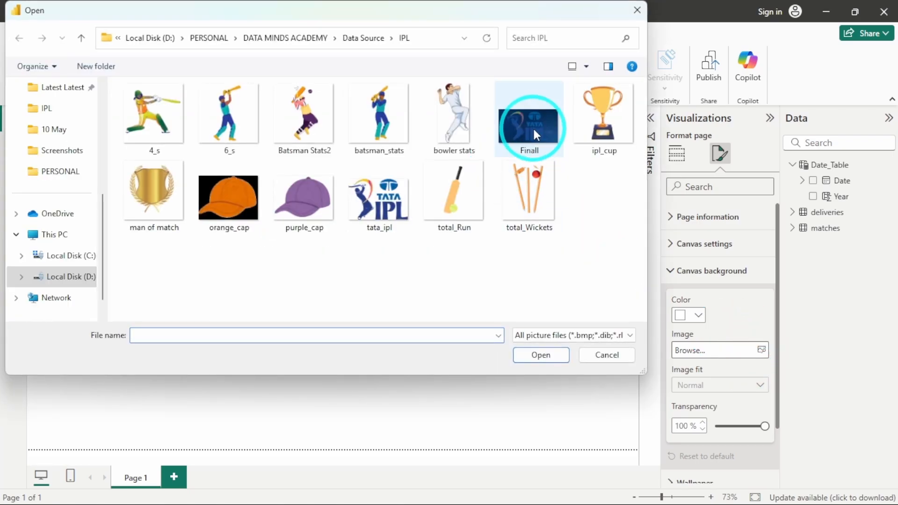
{"action": "left_click", "coordinate": [534, 129]}
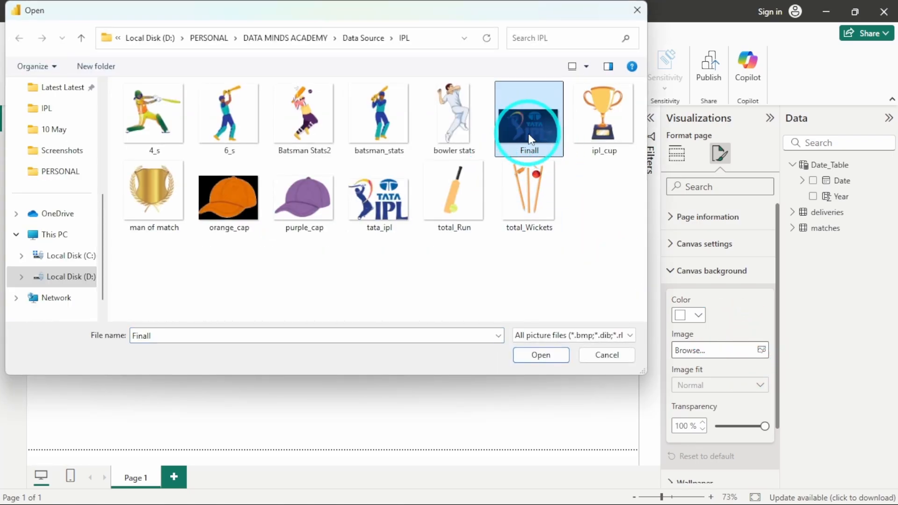
{"action": "left_click", "coordinate": [541, 355]}
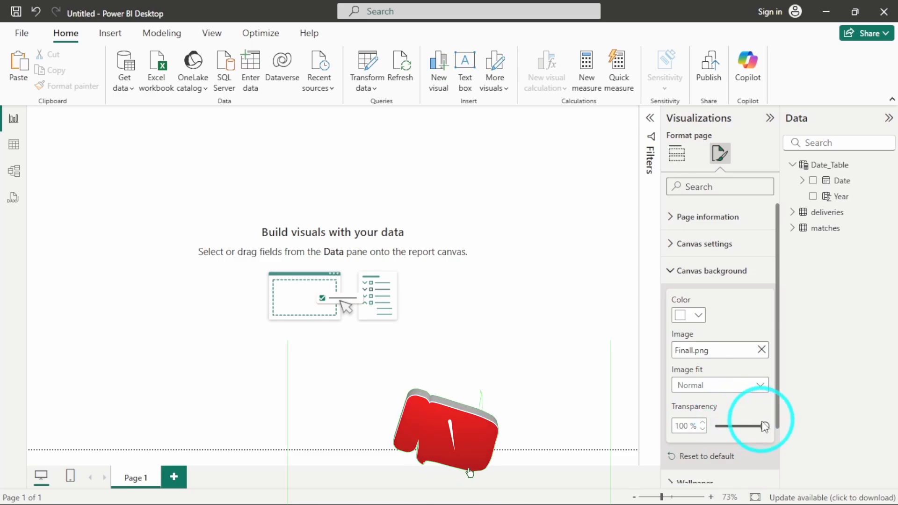
{"action": "left_click_drag", "start_coordinate": [764, 425], "coordinate": [731, 426]}
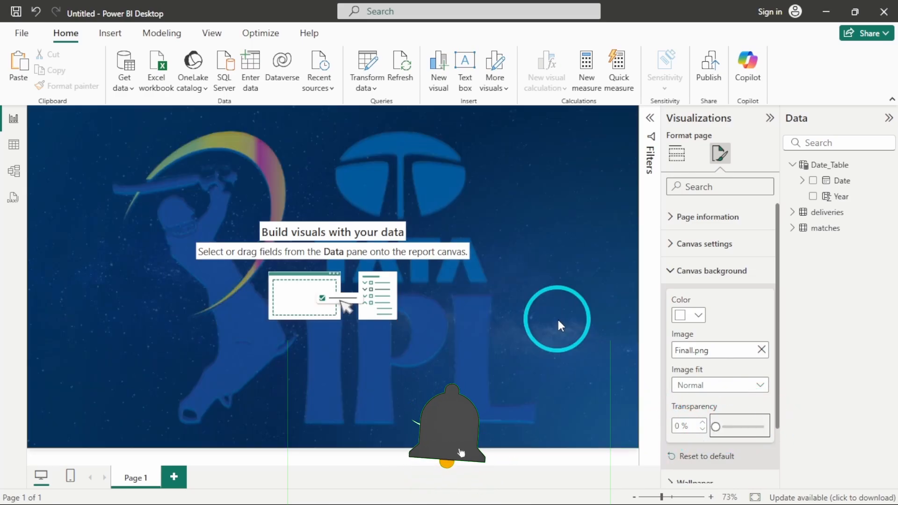
{"action": "left_click", "coordinate": [557, 318]}
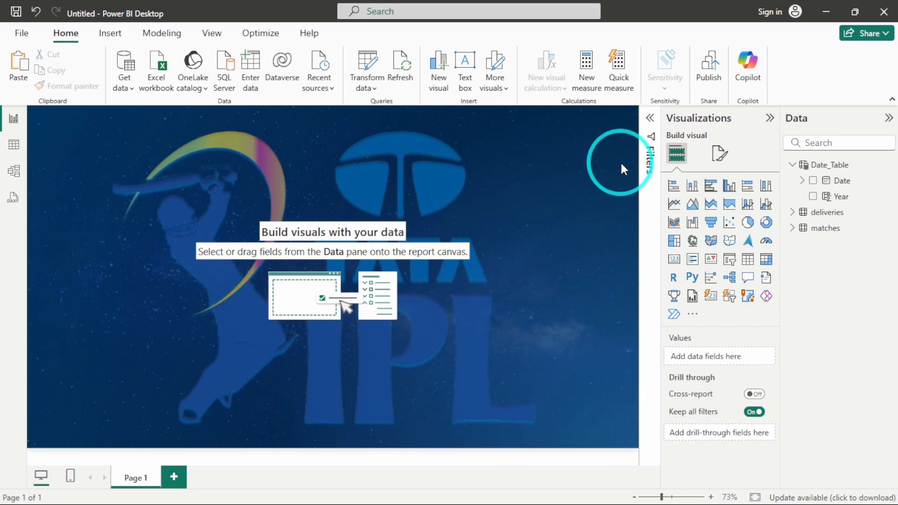
- Set the report page's canvas type to Custom with a height of 1020 px and a width of 1850 px
{"action": "left_click", "coordinate": [719, 153]}
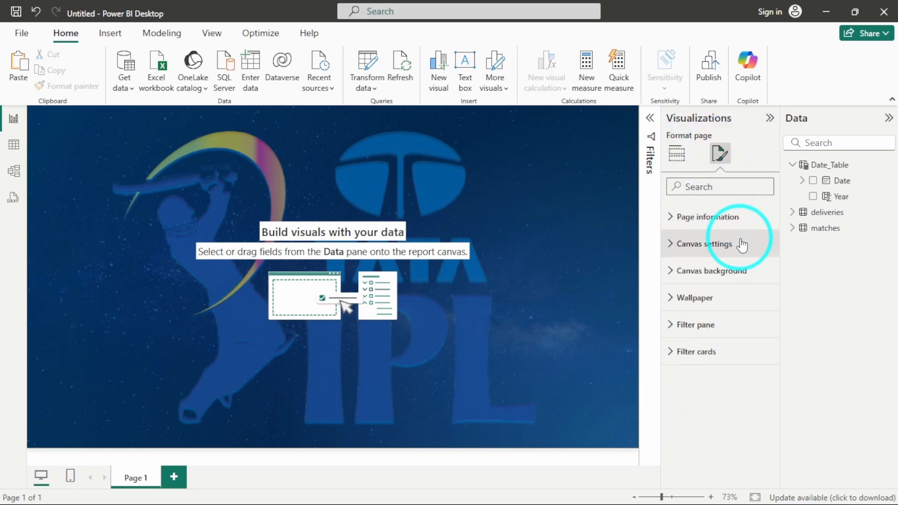
{"action": "left_click", "coordinate": [722, 244]}
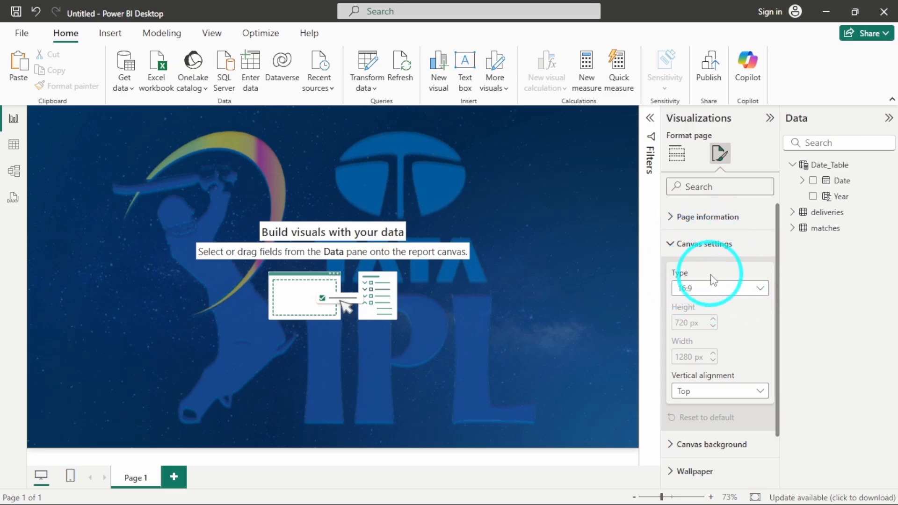
{"action": "left_click", "coordinate": [748, 290]}
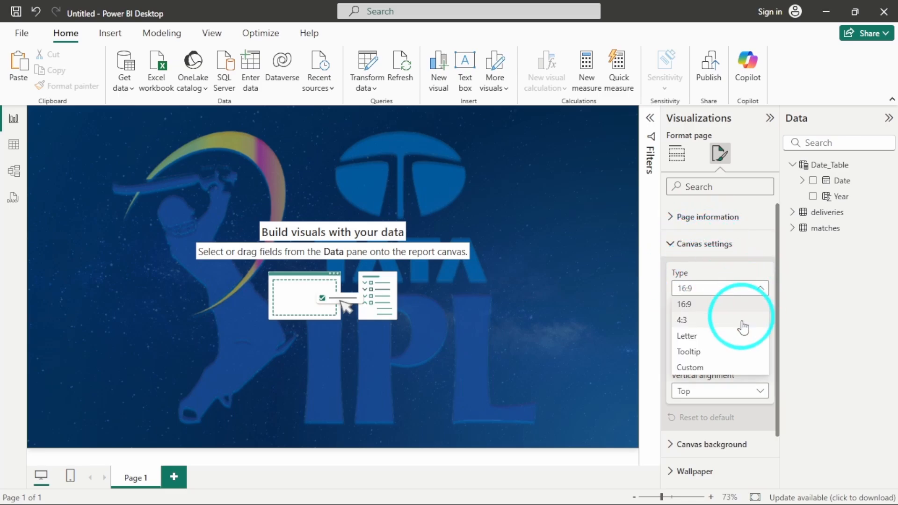
{"action": "left_click", "coordinate": [737, 369]}
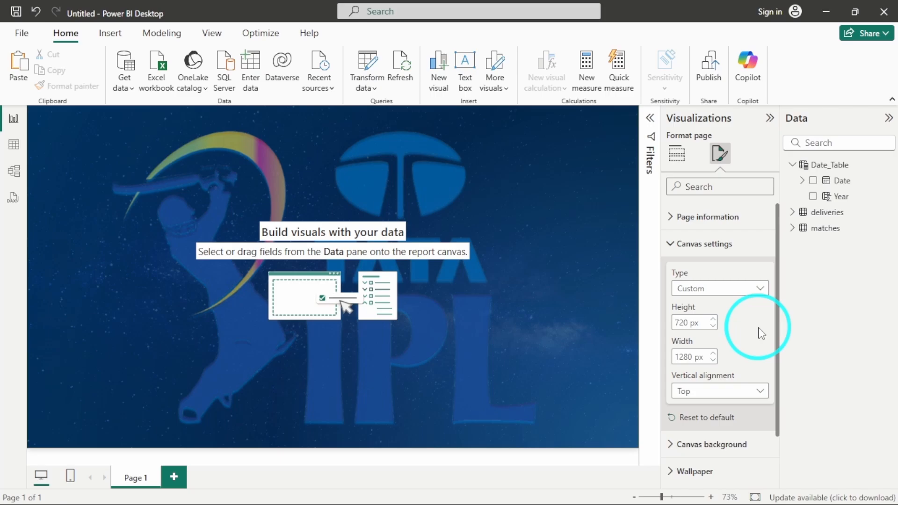
{"action": "double_click", "coordinate": [681, 323]}
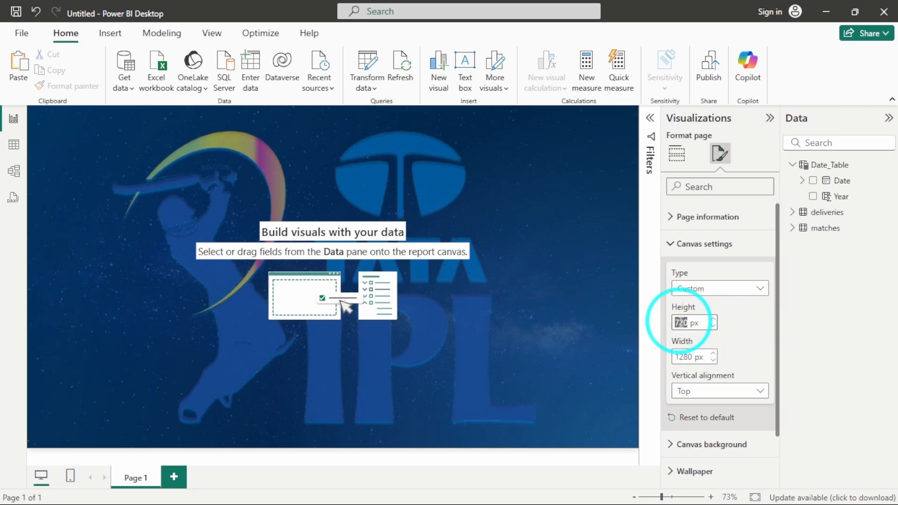
{"action": "type", "text": "1020"}
{"action": "key", "text": "Return"}
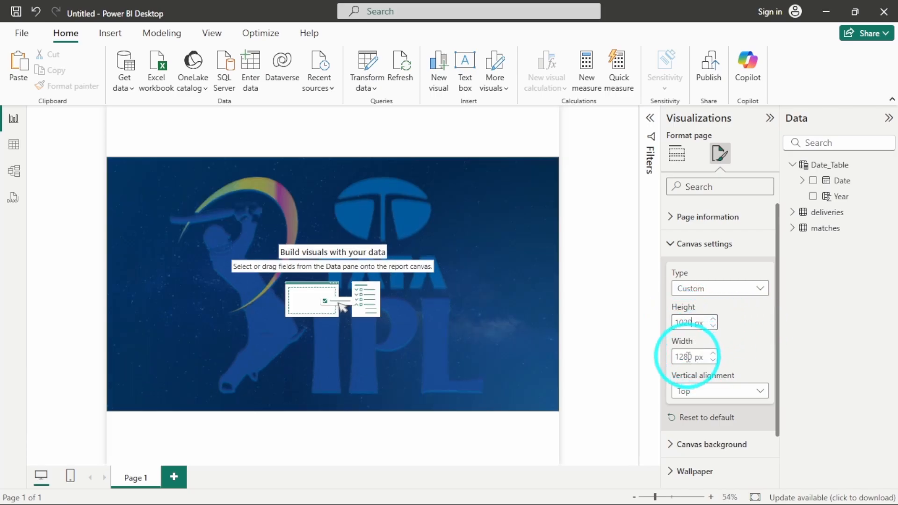
{"action": "double_click", "coordinate": [684, 357]}
{"action": "type", "text": "185"}
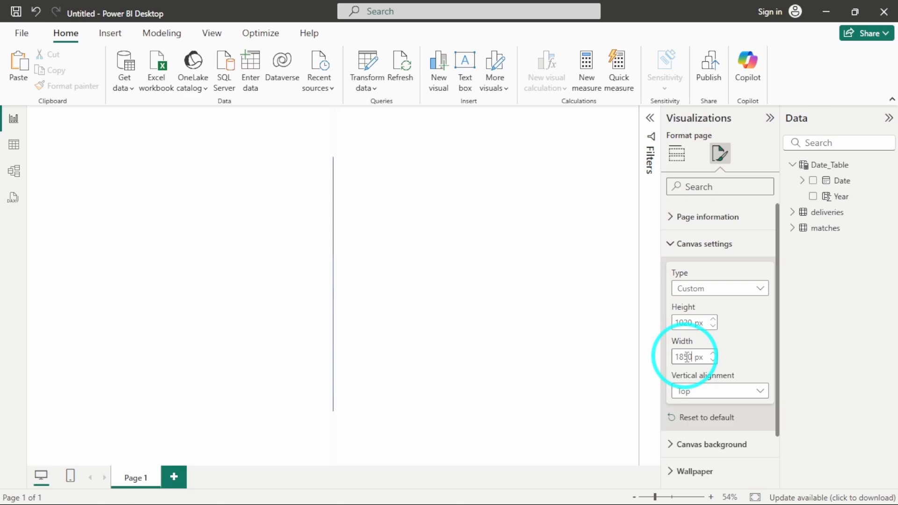
{"action": "left_click", "coordinate": [559, 311]}
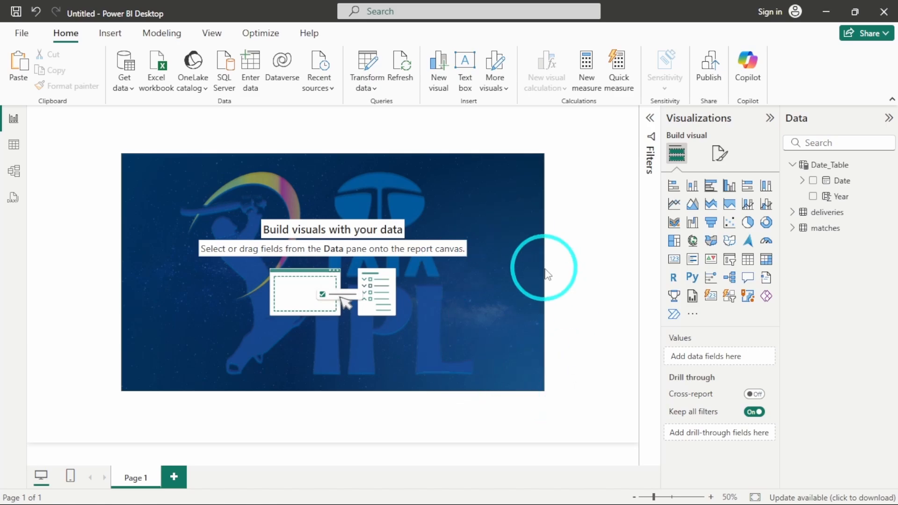
- Set the image fit of the page's canvas background to Fit
{"action": "left_click", "coordinate": [720, 153]}
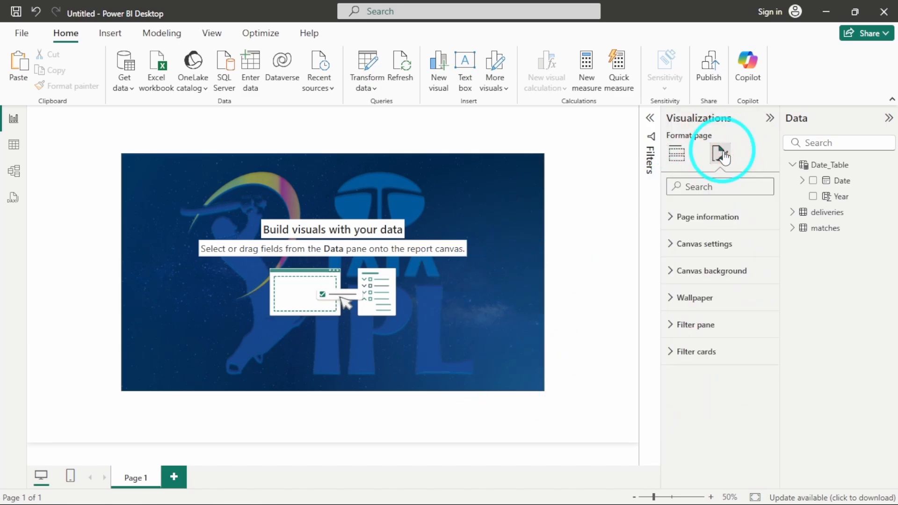
{"action": "left_click", "coordinate": [720, 272]}
{"action": "scroll", "coordinate": [722, 361], "scroll_direction": "down", "scroll_amount": 2}
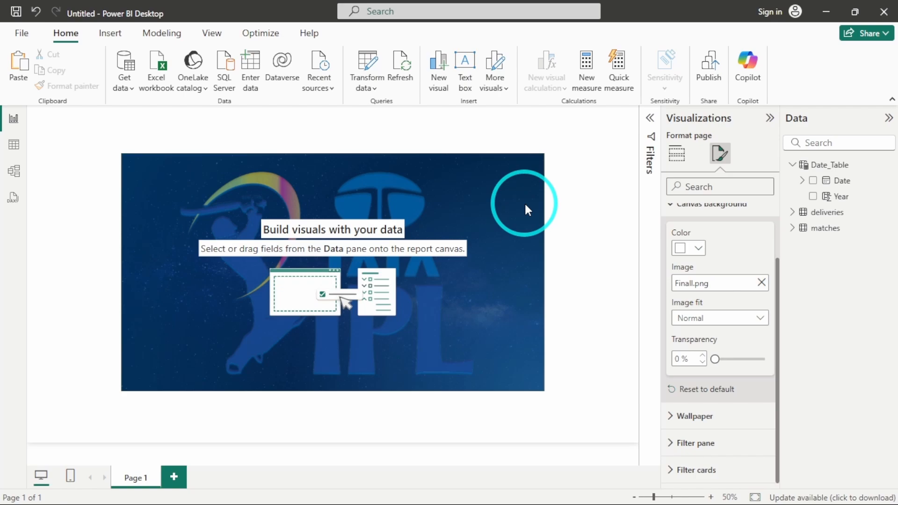
{"action": "scroll", "coordinate": [725, 260], "scroll_direction": "up", "scroll_amount": 1}
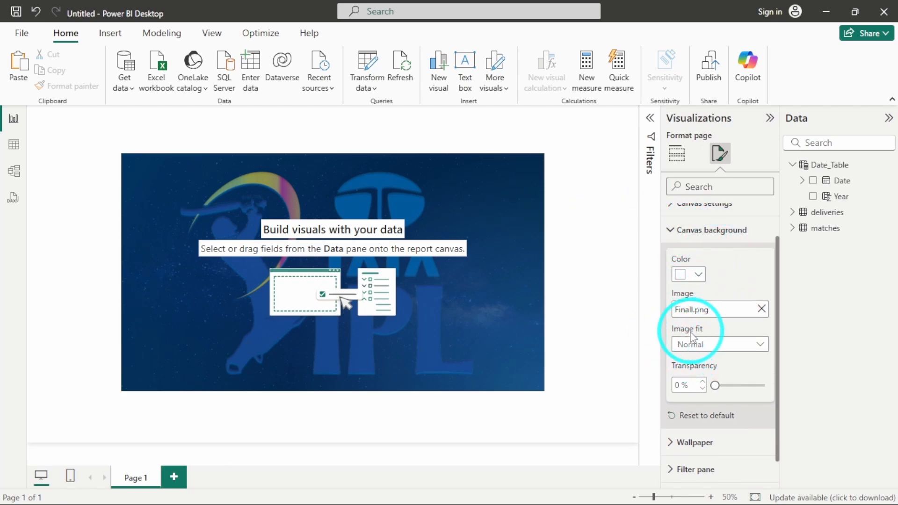
{"action": "left_click", "coordinate": [723, 343]}
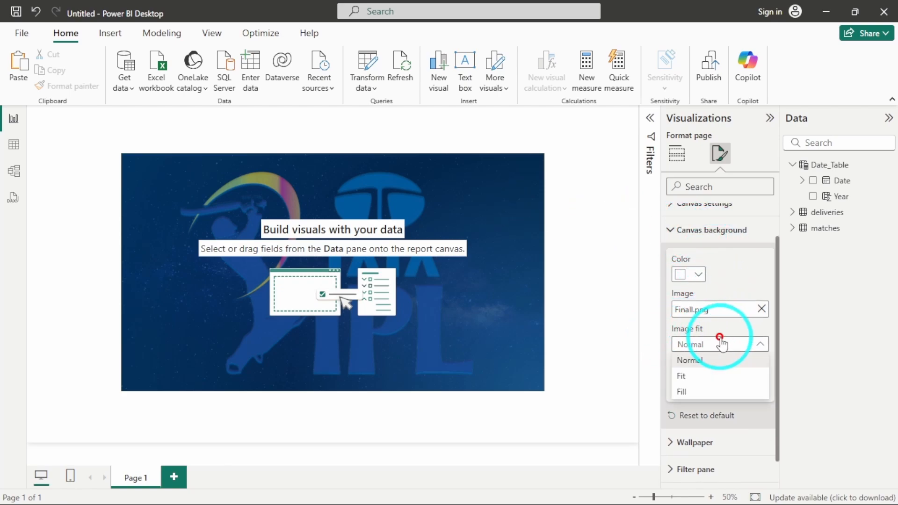
{"action": "left_click", "coordinate": [701, 374]}
{"action": "left_click", "coordinate": [546, 335]}
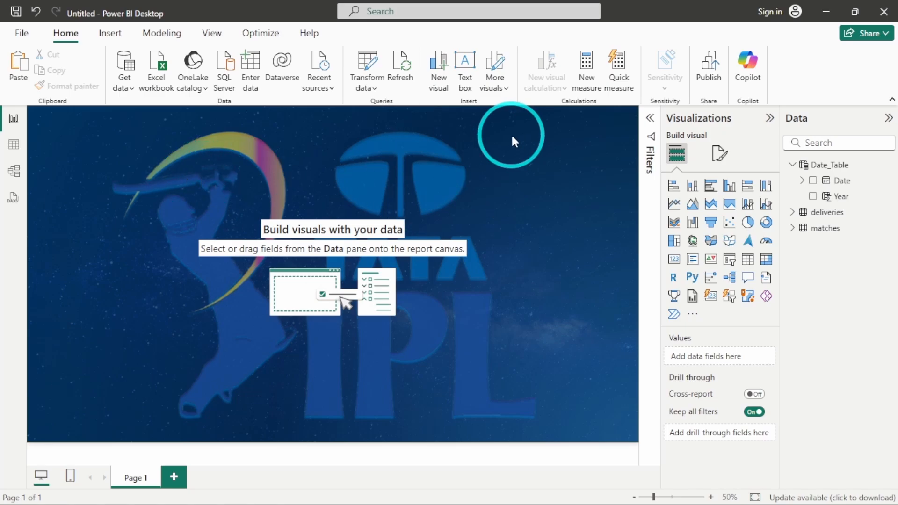
- Insert a rounded rectangle and stretch it across the page's upper edge as a banner about 1840 px wide and 115 px high
{"action": "left_click", "coordinate": [112, 37]}
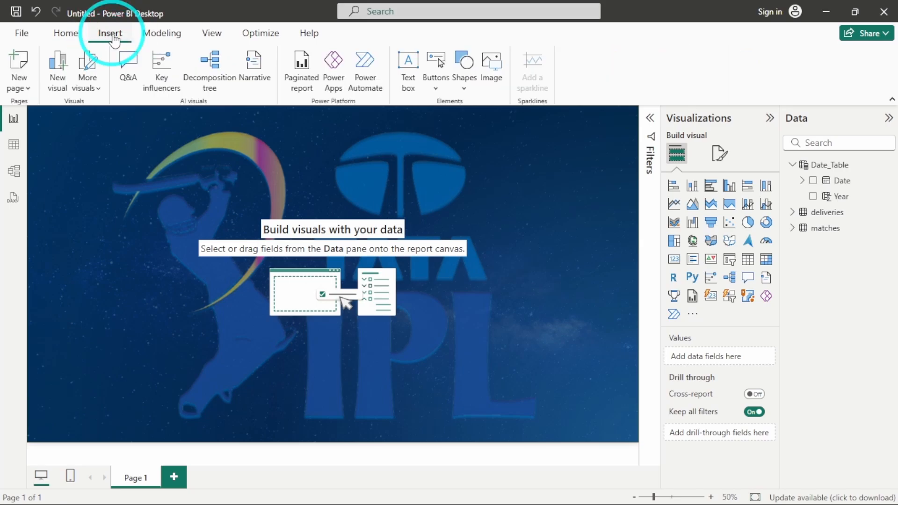
{"action": "left_click", "coordinate": [464, 86]}
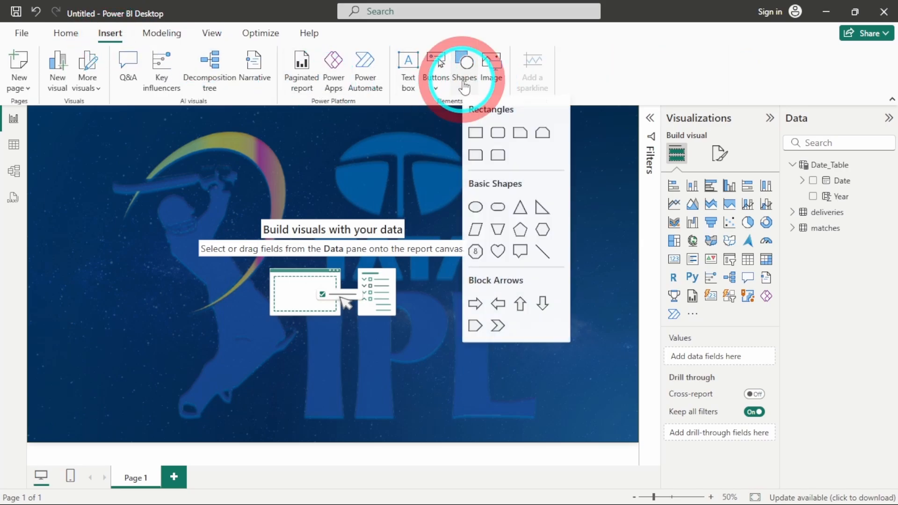
{"action": "left_click", "coordinate": [498, 133]}
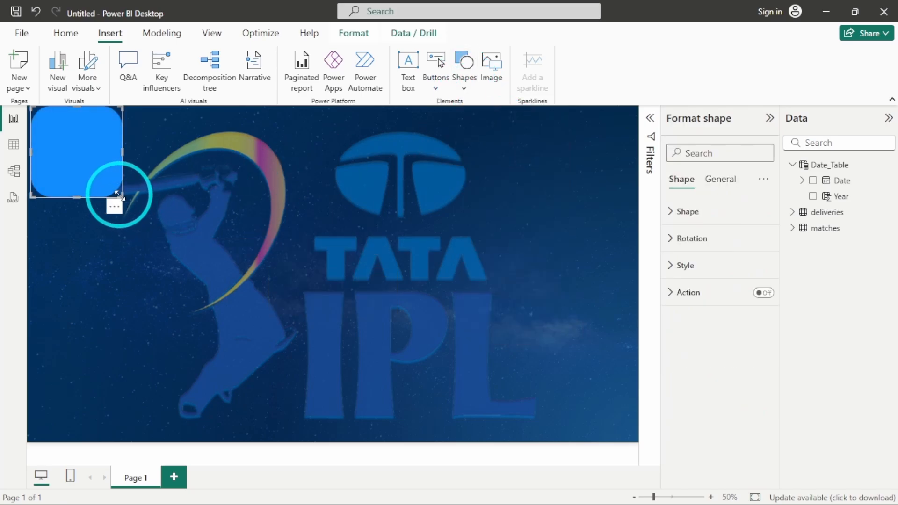
{"action": "left_click_drag", "start_coordinate": [118, 194], "coordinate": [681, 140]}
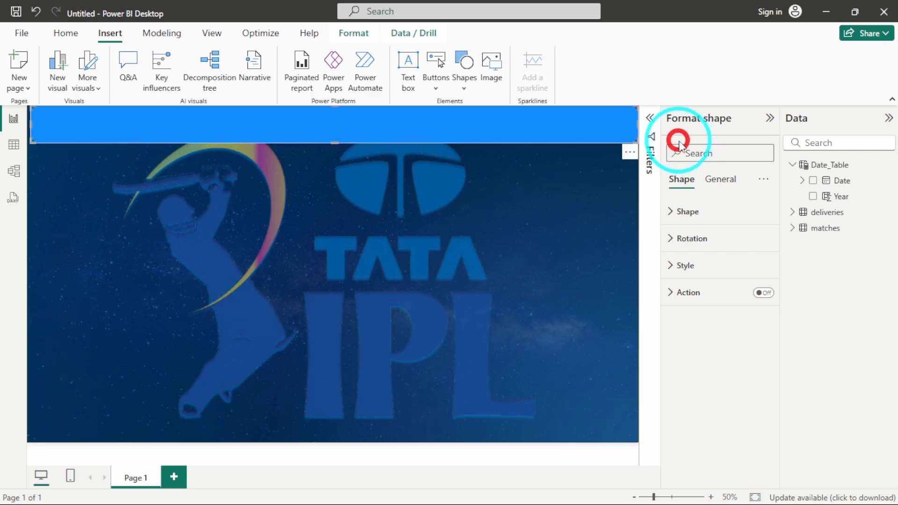
{"action": "left_click_drag", "start_coordinate": [519, 128], "coordinate": [515, 129]}
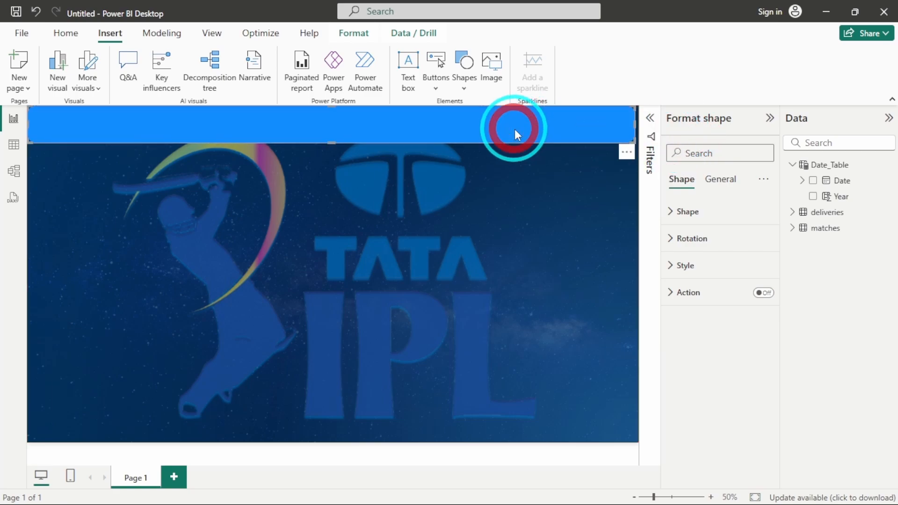
- Set the banner shape's height to 90 px
{"action": "left_click", "coordinate": [711, 181]}
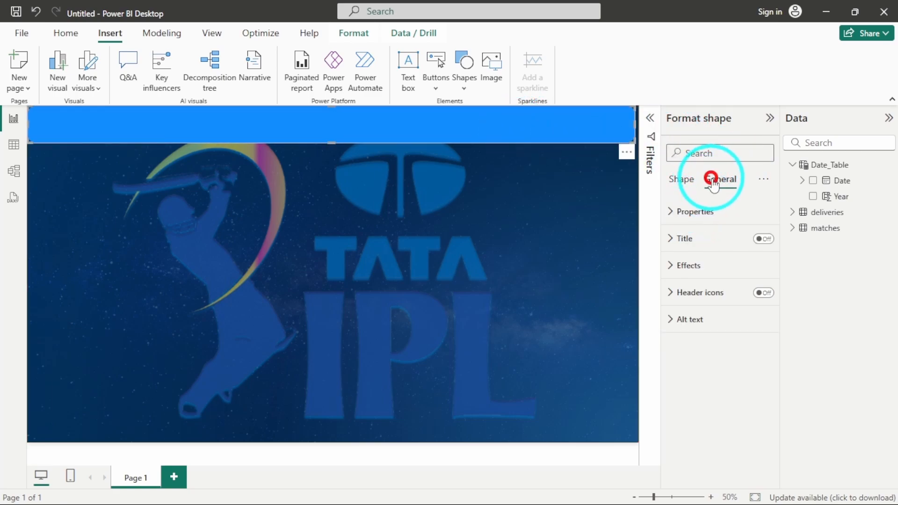
{"action": "left_click", "coordinate": [715, 211]}
{"action": "double_click", "coordinate": [685, 277]}
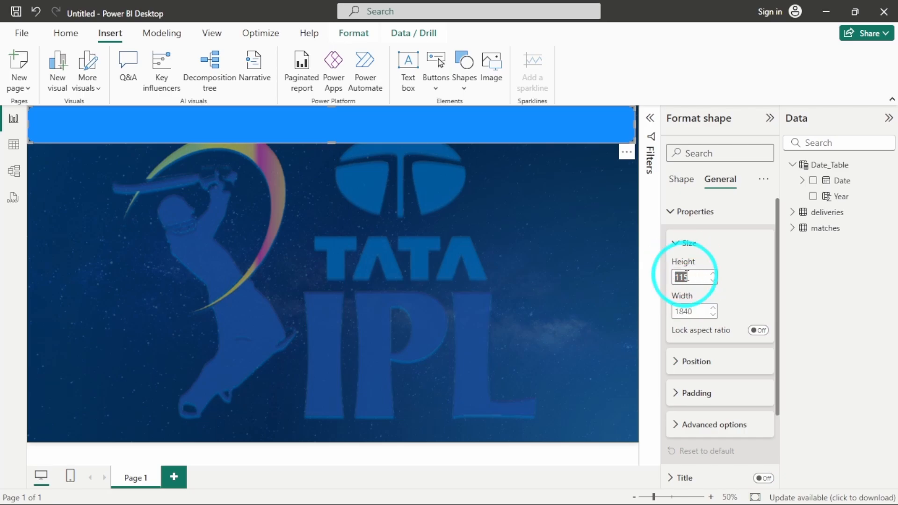
{"action": "type", "text": "90"}
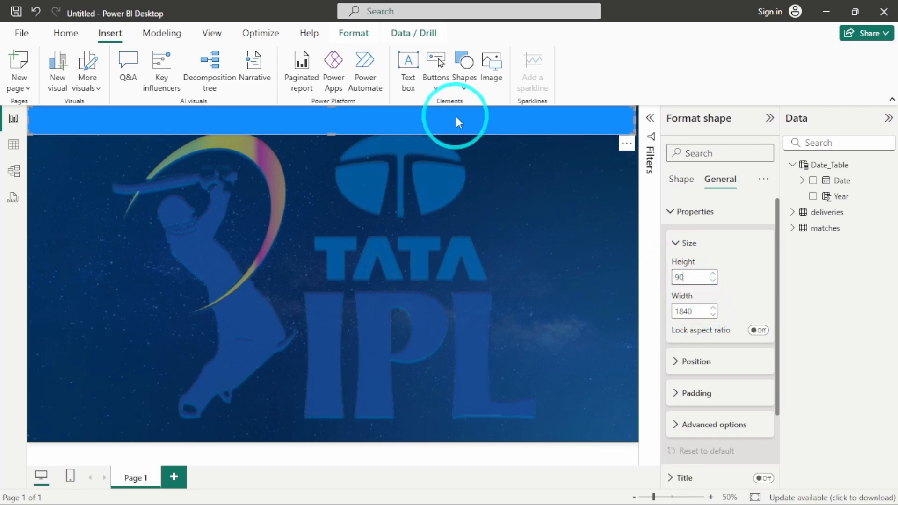
{"action": "left_click", "coordinate": [464, 126]}
- Fill the banner shape with the custom hex color #F0E199
{"action": "left_click", "coordinate": [681, 182]}
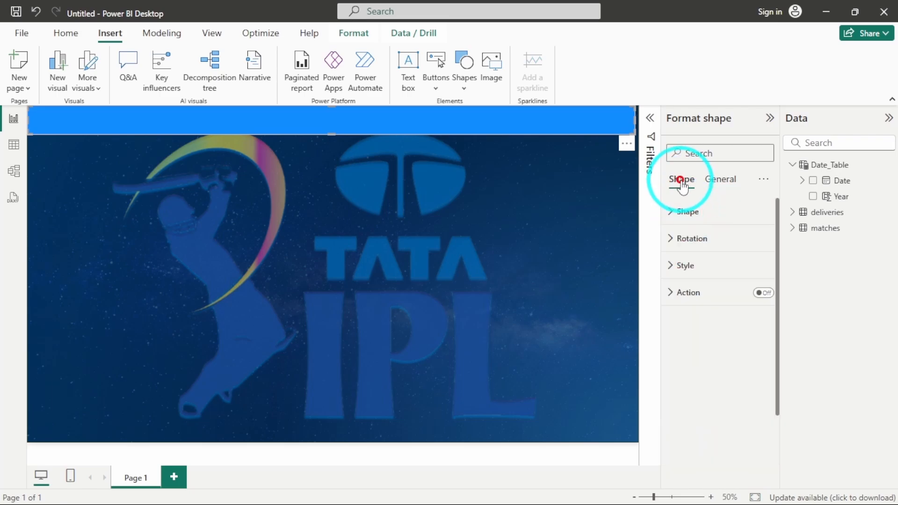
{"action": "left_click", "coordinate": [706, 264]}
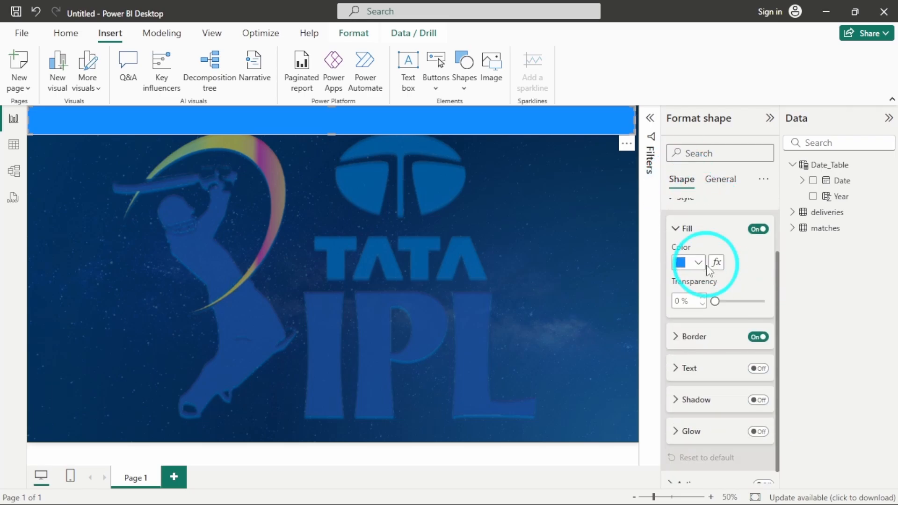
{"action": "left_click", "coordinate": [696, 258]}
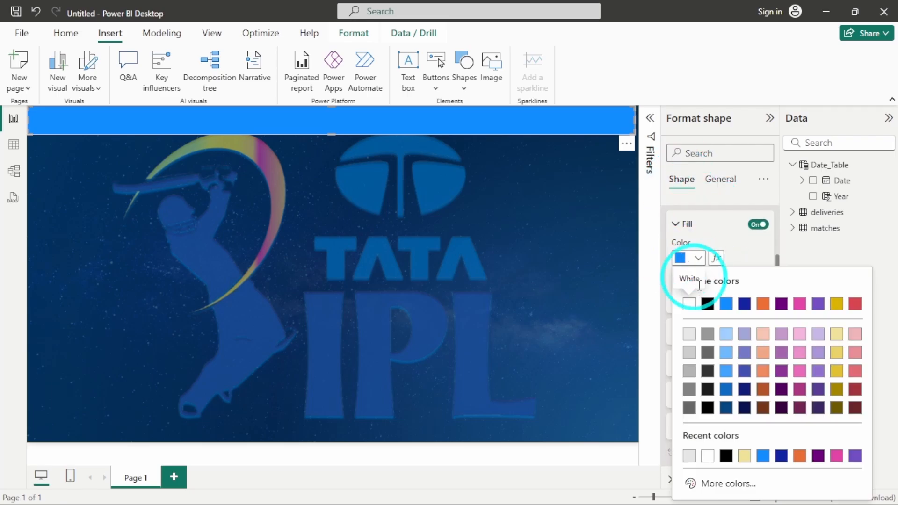
{"action": "left_click", "coordinate": [692, 483]}
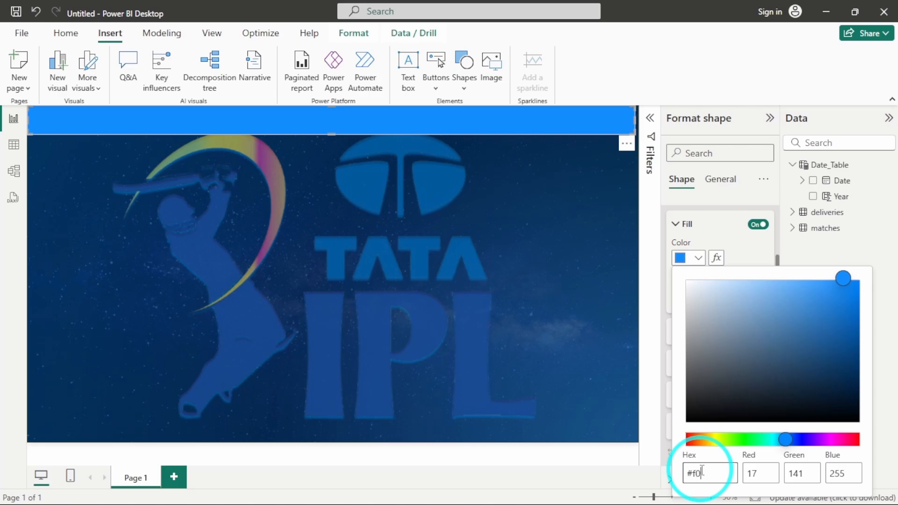
{"action": "type", "text": "#f0e19f"}
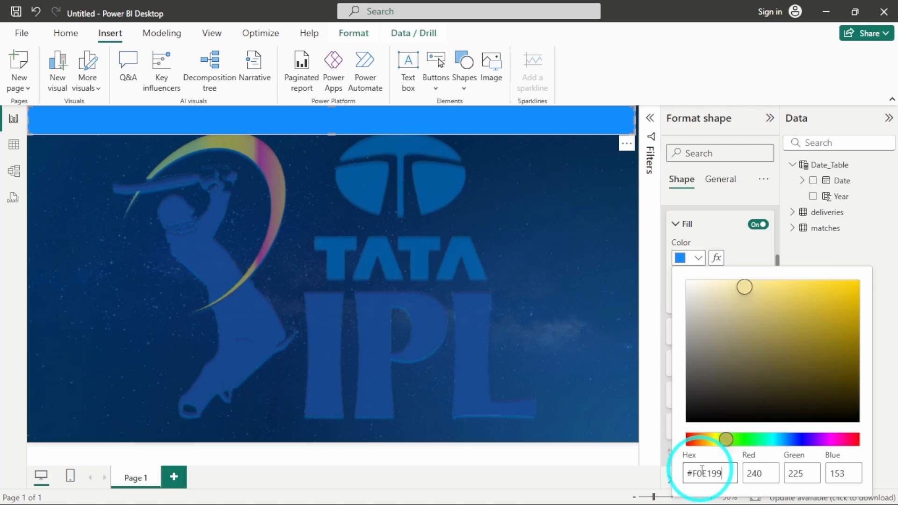
{"action": "left_click", "coordinate": [552, 237]}
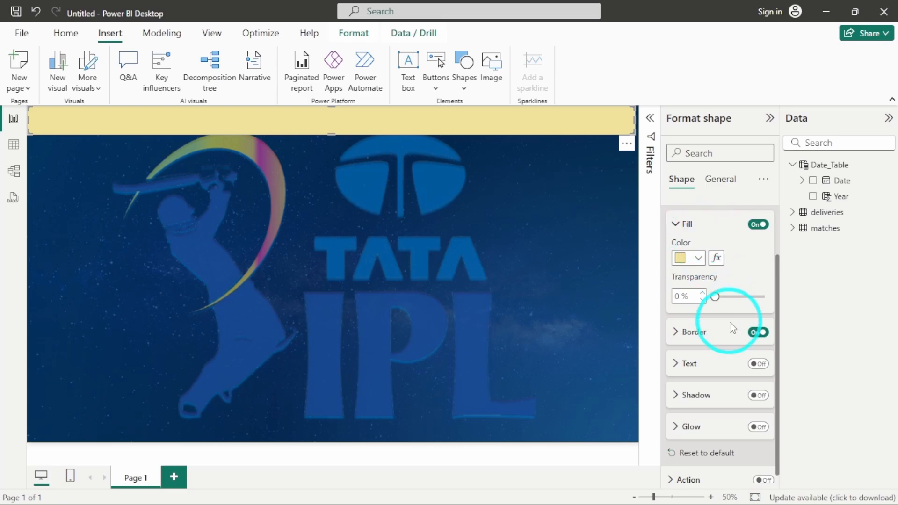
{"action": "scroll", "coordinate": [725, 287], "scroll_direction": "down", "scroll_amount": 1}
{"action": "left_click", "coordinate": [692, 321]}
{"action": "scroll", "coordinate": [690, 319], "scroll_direction": "down", "scroll_amount": 3}
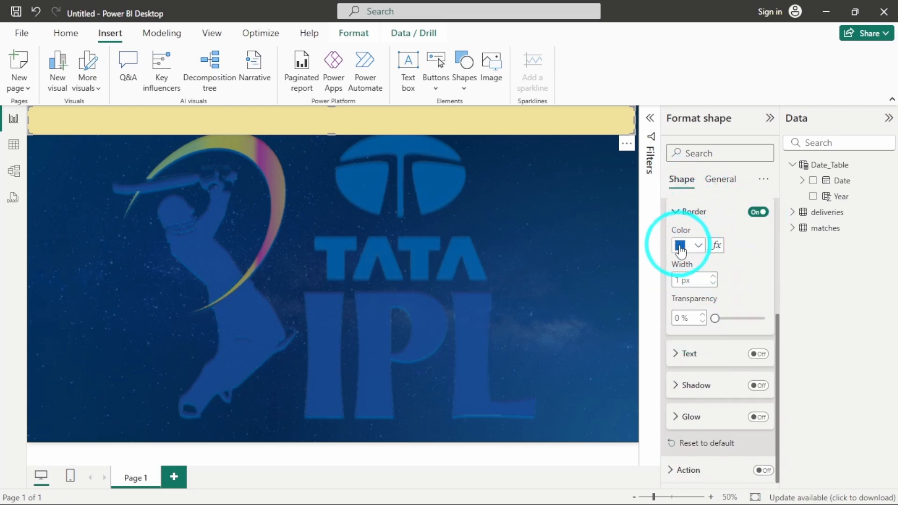
{"action": "left_click", "coordinate": [694, 211]}
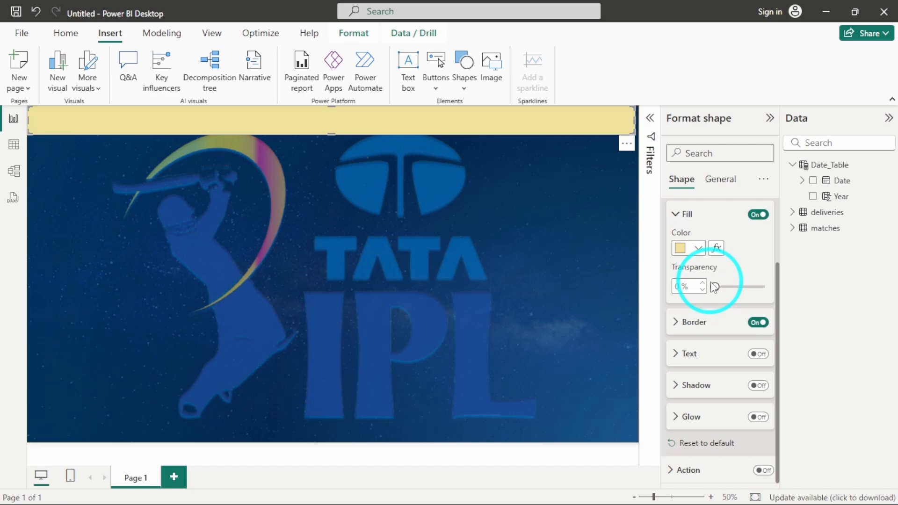
- Enable text on the banner shape and enter the title IPL ANALYSIS DASHBOARD
{"action": "left_click", "coordinate": [696, 351]}
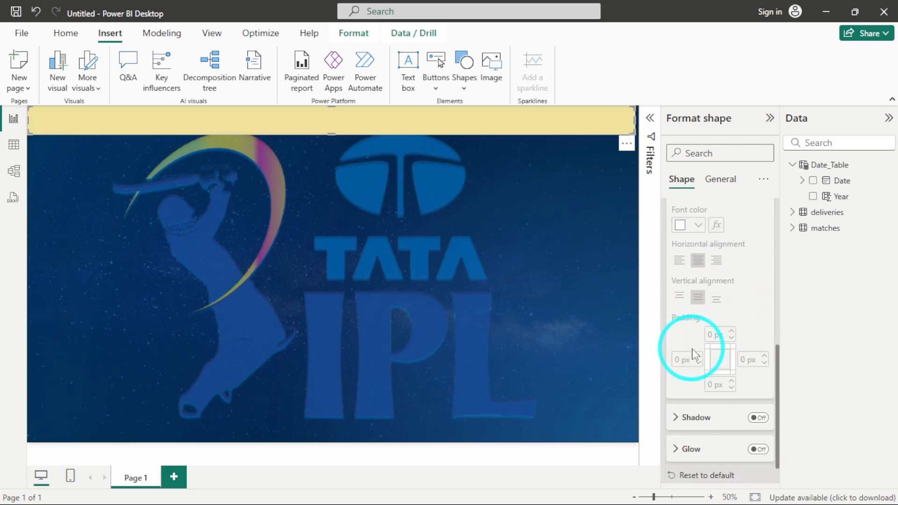
{"action": "scroll", "coordinate": [722, 231], "scroll_direction": "down", "scroll_amount": 1}
{"action": "scroll", "coordinate": [724, 236], "scroll_direction": "up", "scroll_amount": 2}
{"action": "scroll", "coordinate": [724, 237], "scroll_direction": "up", "scroll_amount": 2}
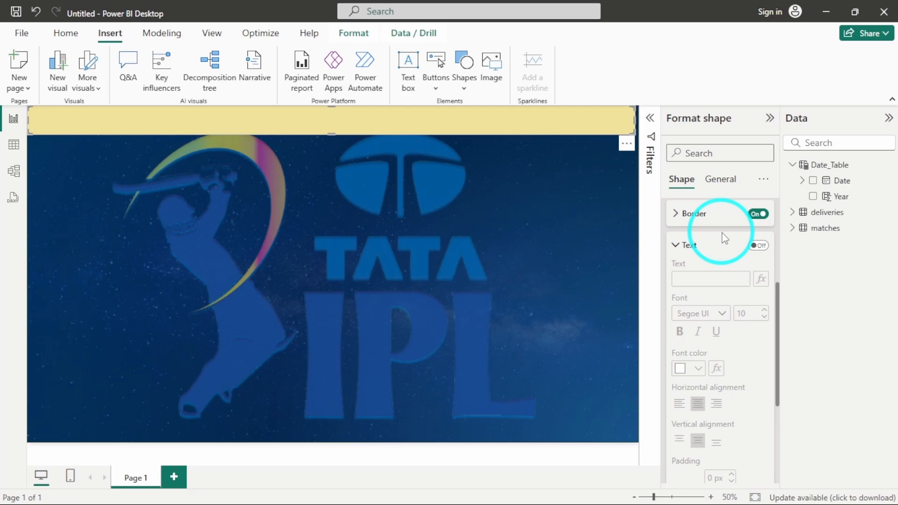
{"action": "left_click", "coordinate": [760, 247]}
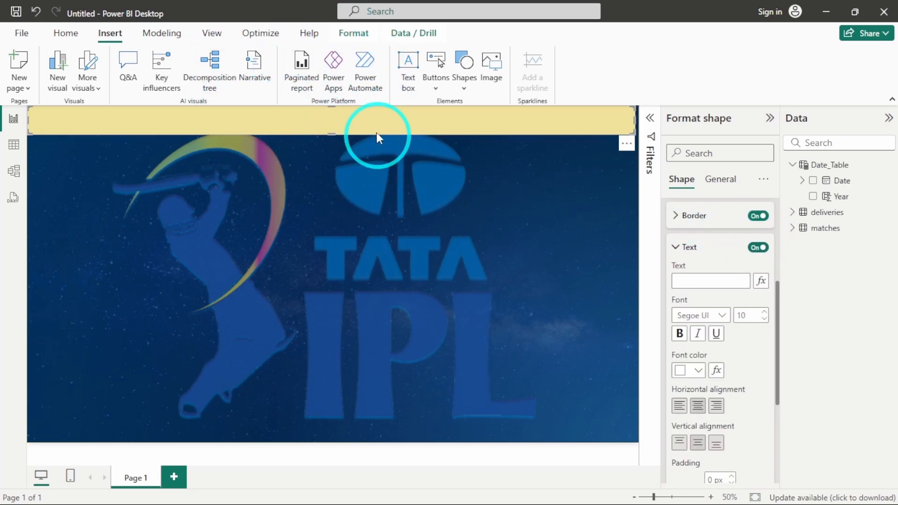
{"action": "left_click", "coordinate": [697, 279]}
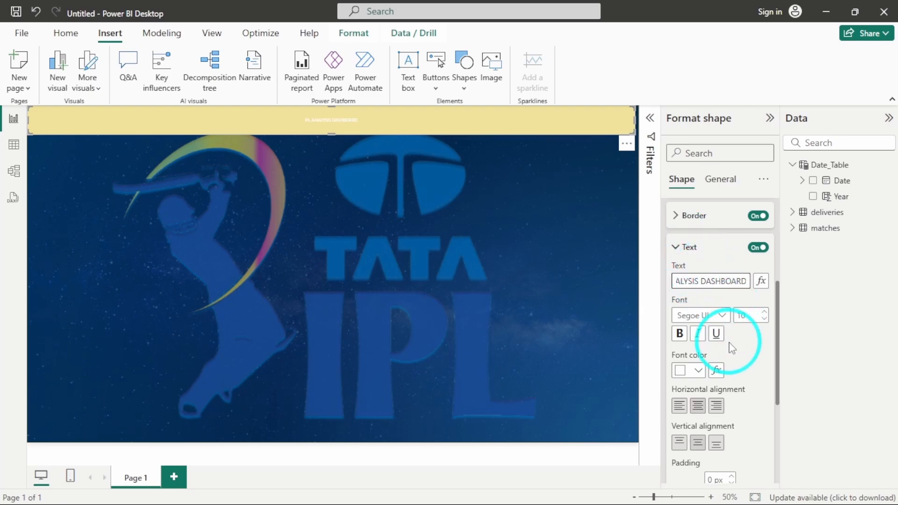
- Format the banner title in black, bold, at font size 35
{"action": "left_click", "coordinate": [679, 371]}
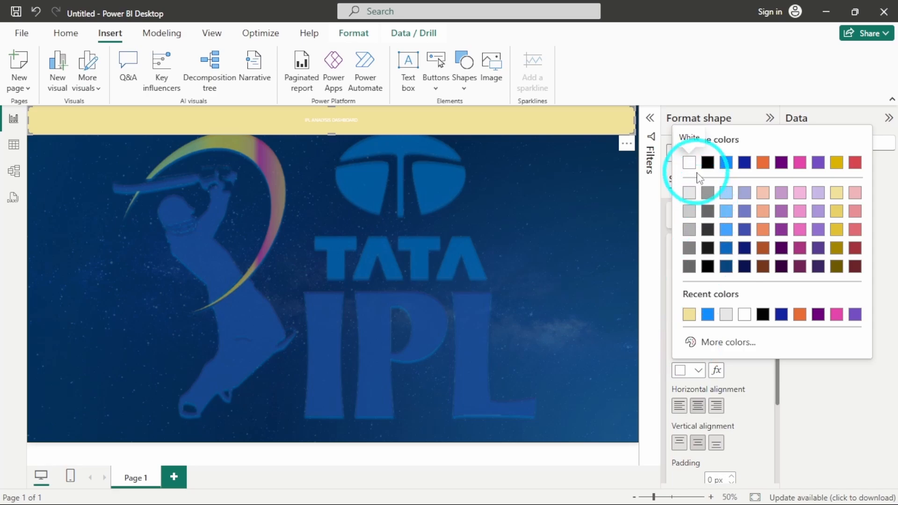
{"action": "left_click", "coordinate": [707, 163]}
{"action": "left_click", "coordinate": [749, 315]}
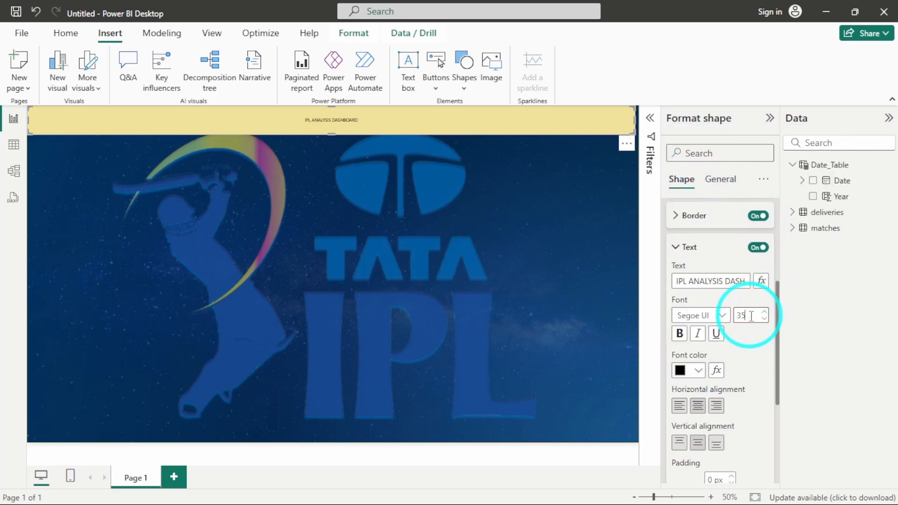
{"action": "left_click", "coordinate": [680, 334]}
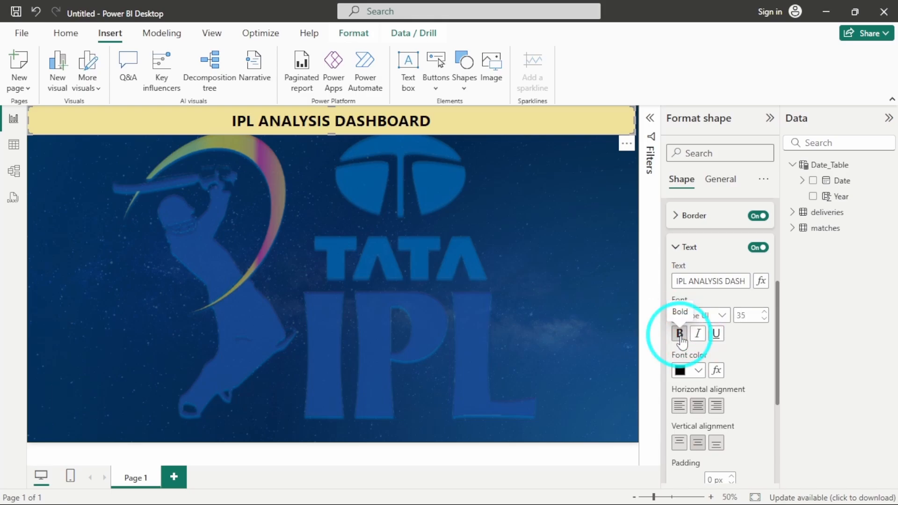
{"action": "left_click", "coordinate": [472, 164]}
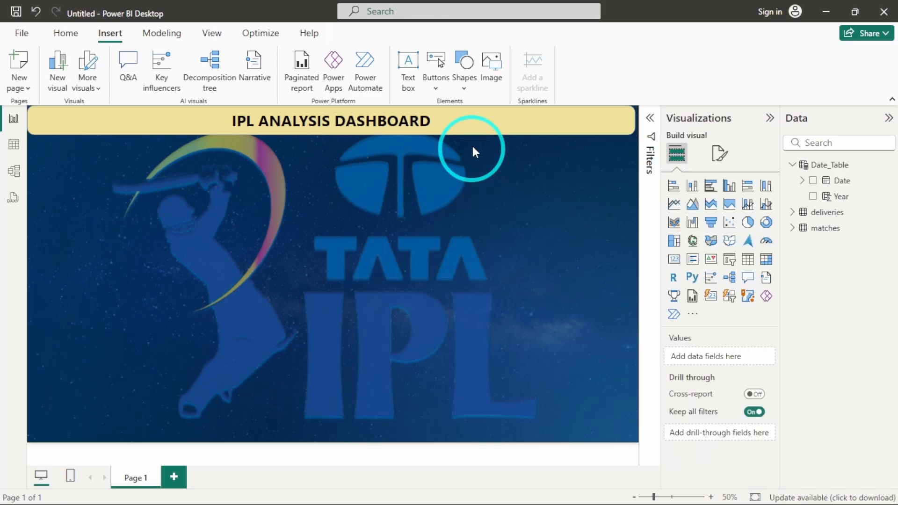
- Nudge the title banner slightly to center it across the page and set its rounded corners to 10%
{"action": "left_click", "coordinate": [471, 125]}
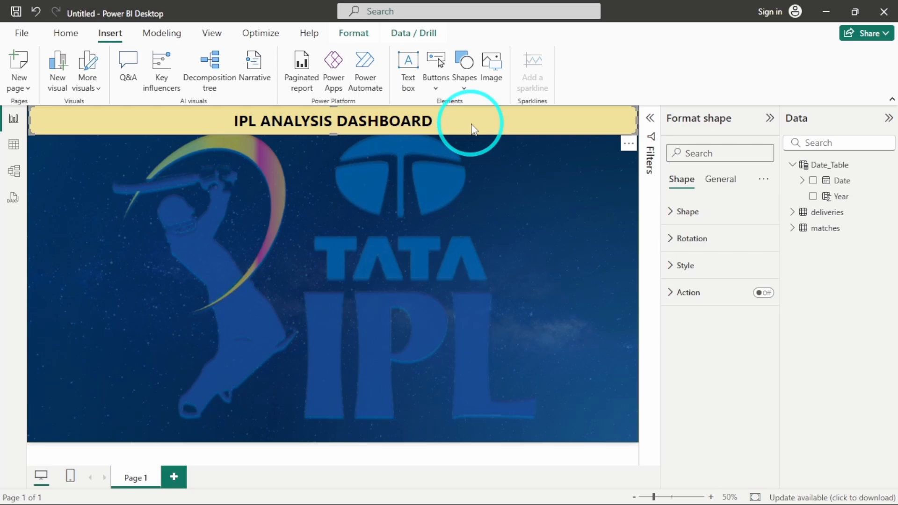
{"action": "left_click", "coordinate": [579, 172]}
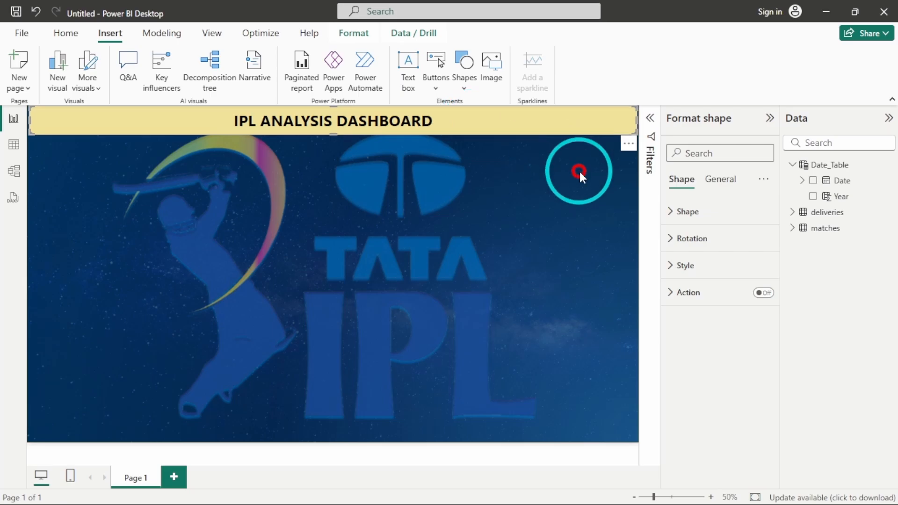
{"action": "left_click", "coordinate": [561, 133]}
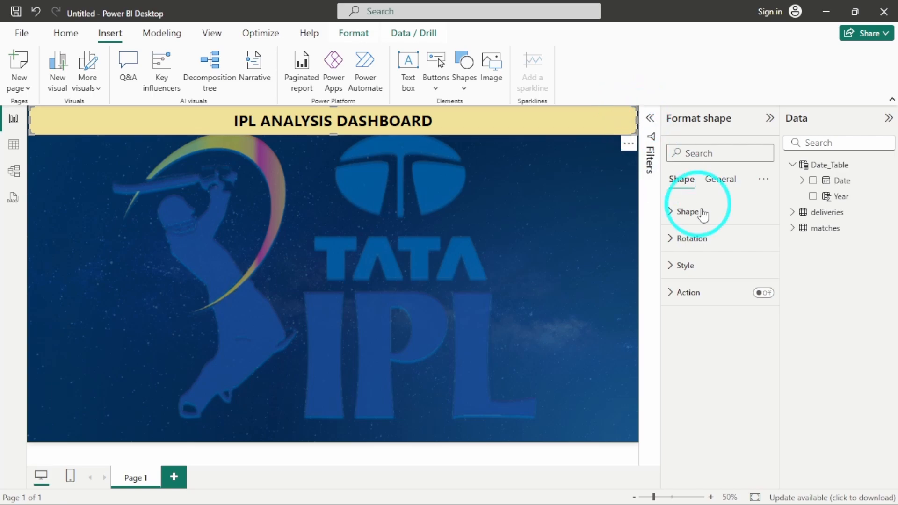
{"action": "left_click", "coordinate": [687, 212]}
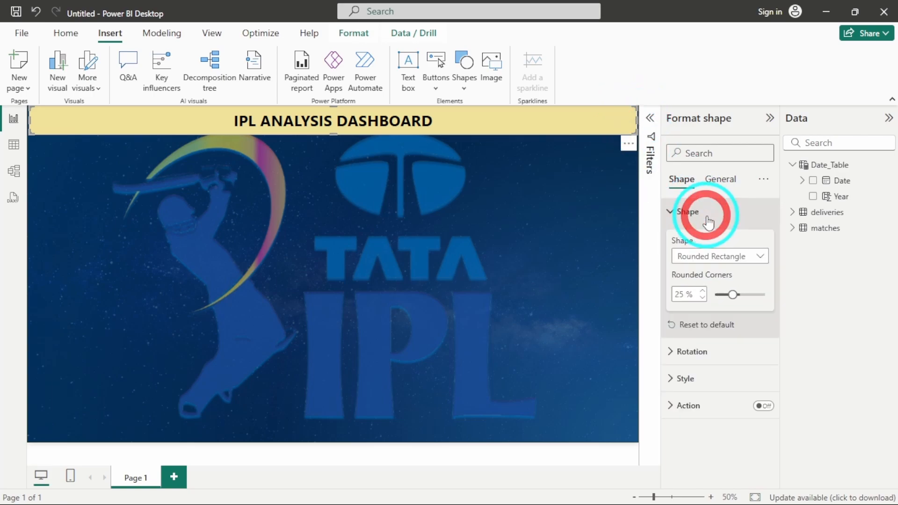
{"action": "double_click", "coordinate": [679, 294]}
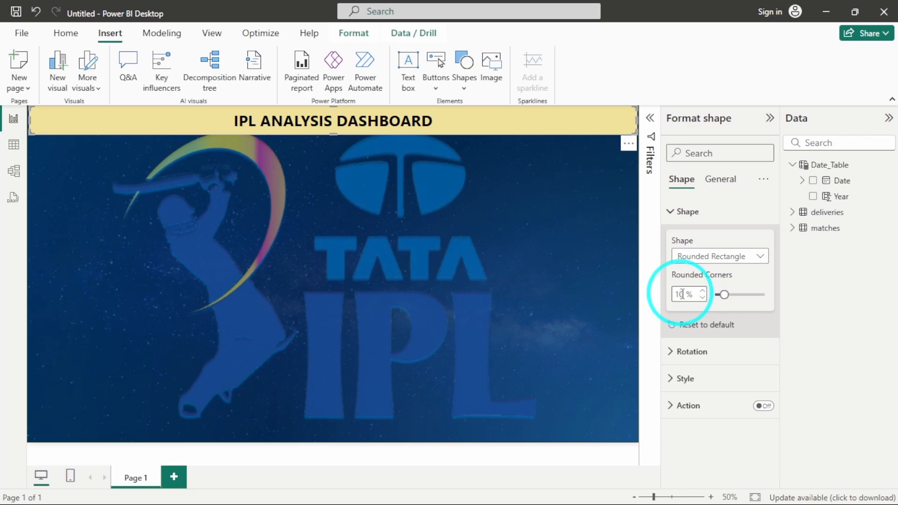
{"action": "left_click", "coordinate": [437, 193]}
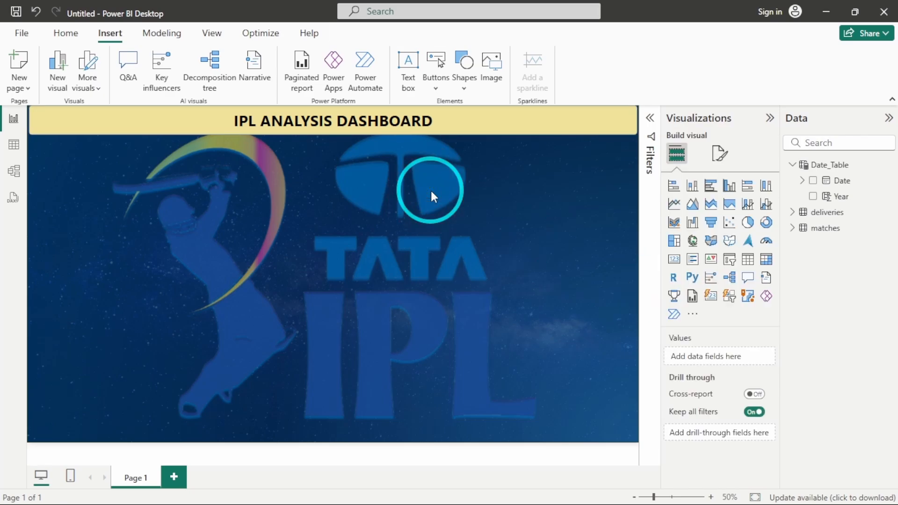
{"action": "left_click", "coordinate": [567, 127]}
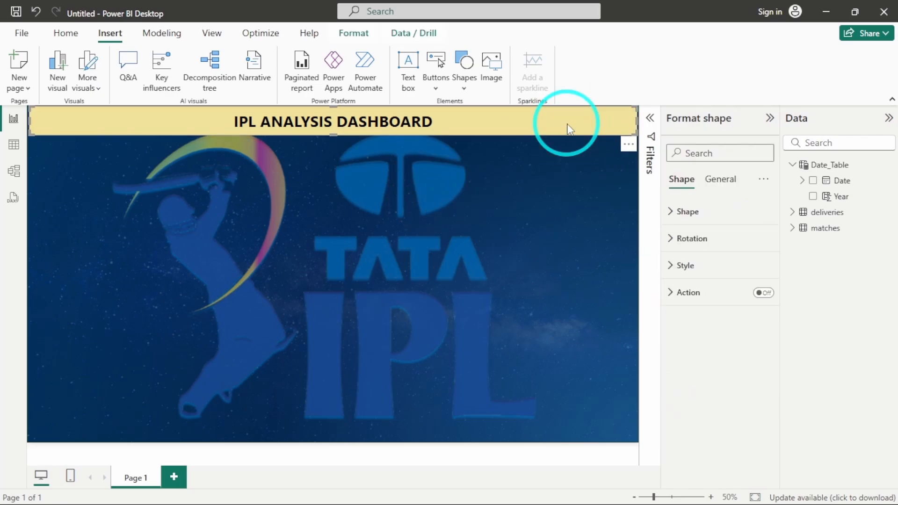
{"action": "left_click", "coordinate": [556, 169]}
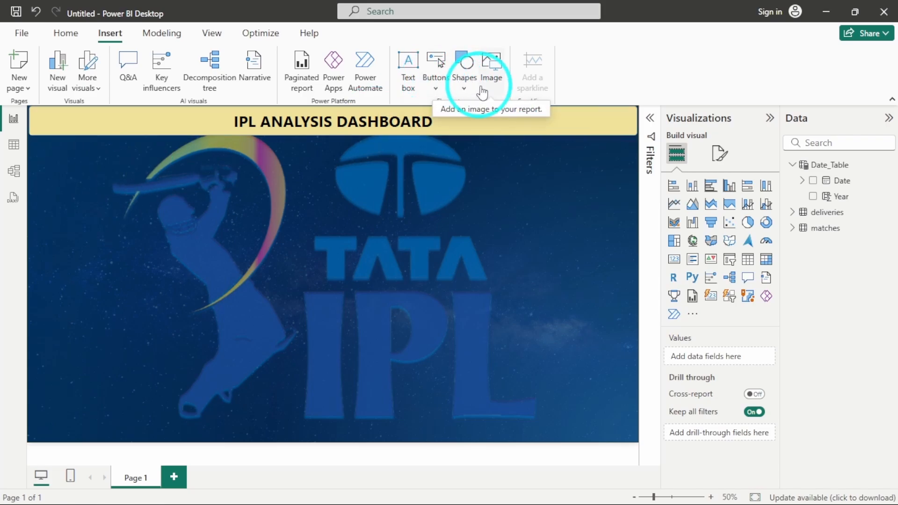
- Insert a rounded rectangle about 453 wide and 165 high, placed under the left part of the title banner
{"action": "left_click", "coordinate": [465, 88]}
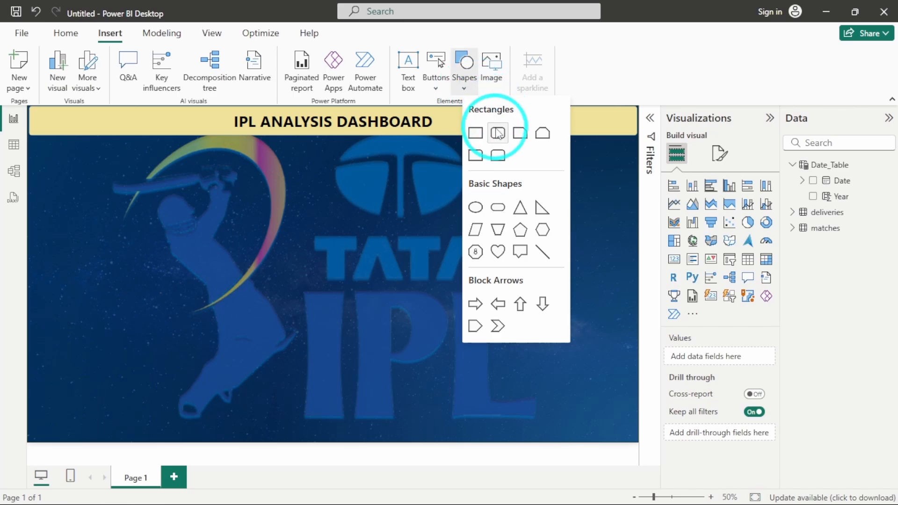
{"action": "left_click", "coordinate": [496, 129]}
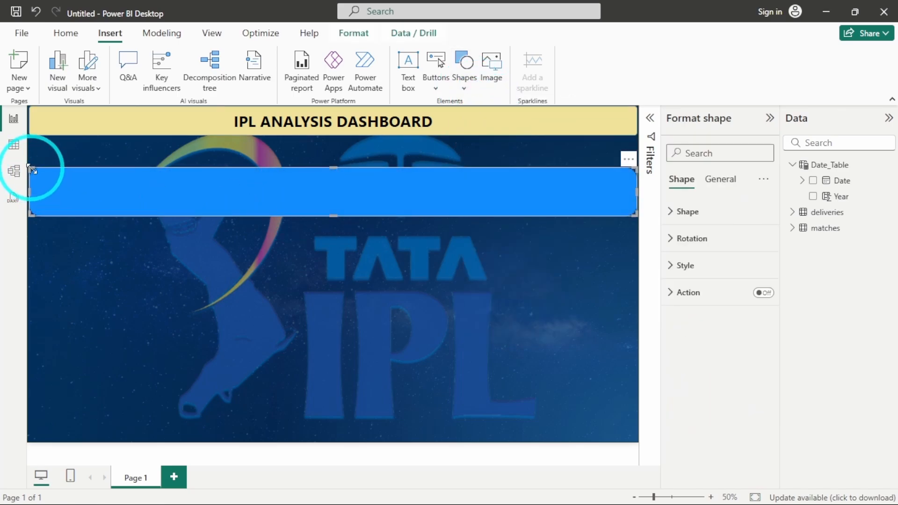
{"action": "left_click_drag", "start_coordinate": [31, 169], "coordinate": [397, 160]}
{"action": "left_click_drag", "start_coordinate": [513, 191], "coordinate": [199, 171]}
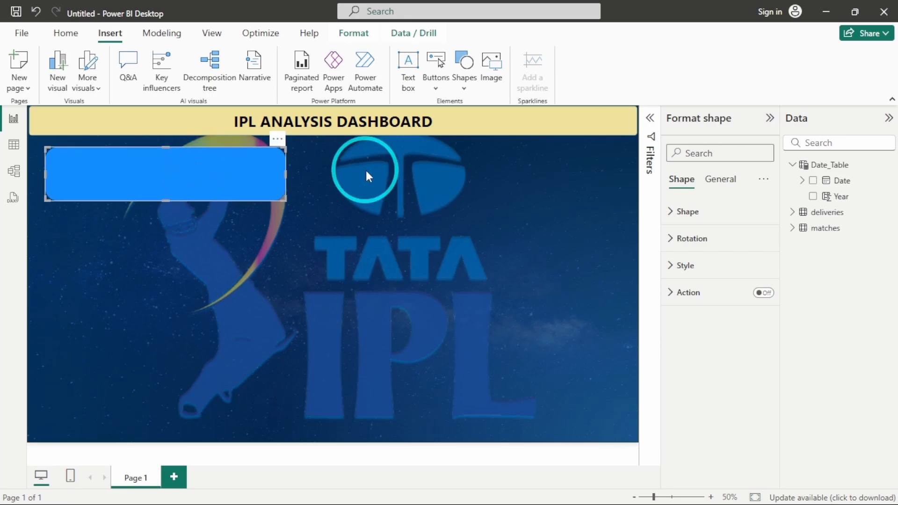
{"action": "left_click_drag", "start_coordinate": [286, 173], "coordinate": [194, 172]}
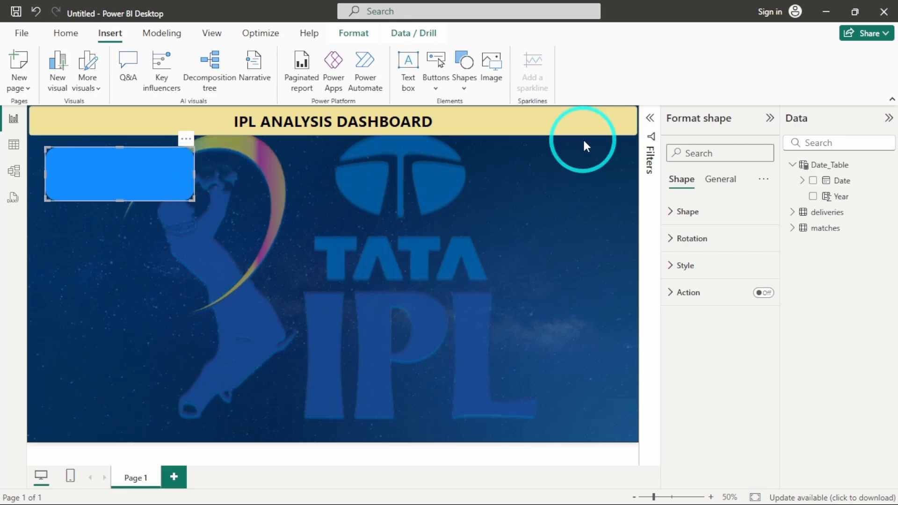
- Reduce the new rectangle's height slightly through its size properties
{"action": "left_click", "coordinate": [720, 179]}
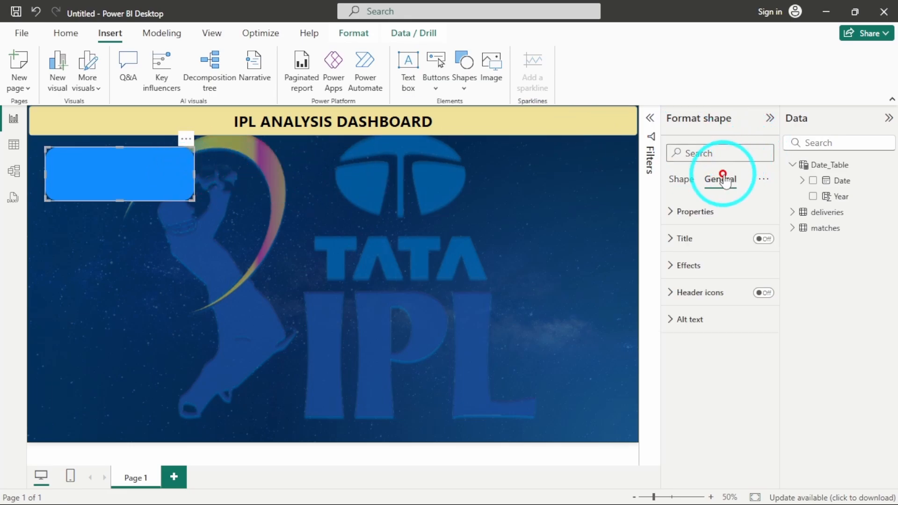
{"action": "left_click", "coordinate": [717, 224]}
{"action": "left_click", "coordinate": [688, 277]}
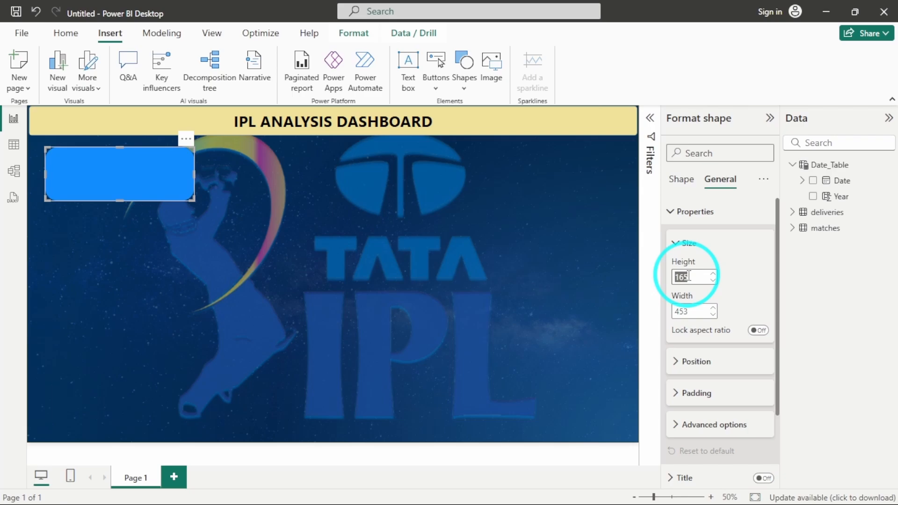
{"action": "type", "text": "15"}
{"action": "left_click", "coordinate": [679, 241]}
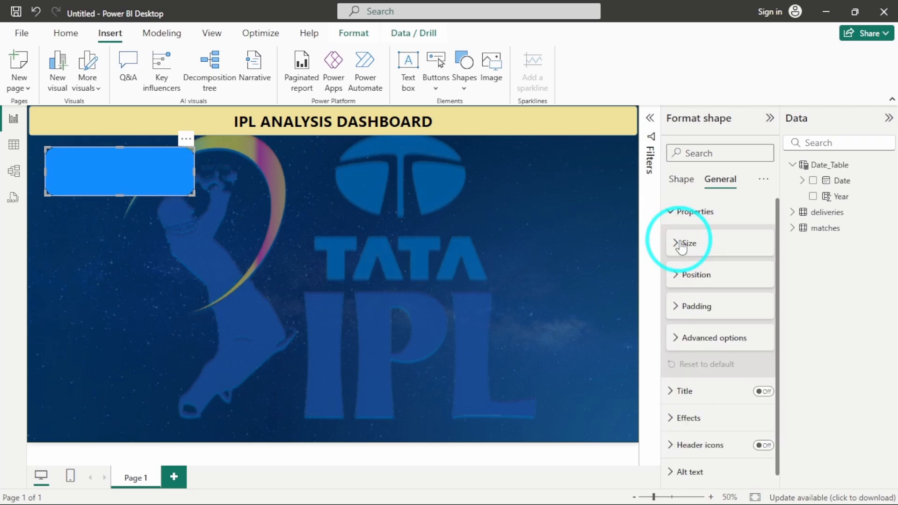
- Turn off the rectangle's fill so the page background shows through it
{"action": "left_click", "coordinate": [681, 179]}
{"action": "left_click", "coordinate": [697, 271]}
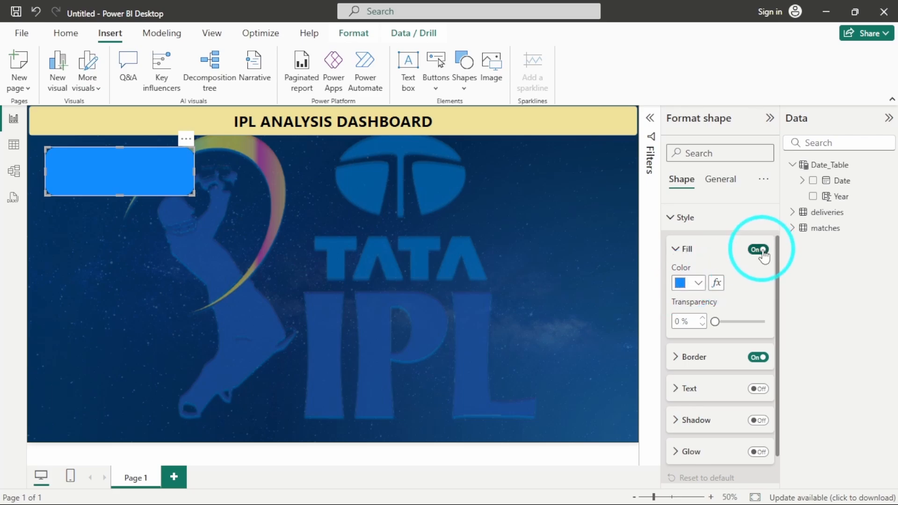
{"action": "left_click", "coordinate": [758, 249]}
{"action": "left_click", "coordinate": [695, 241]}
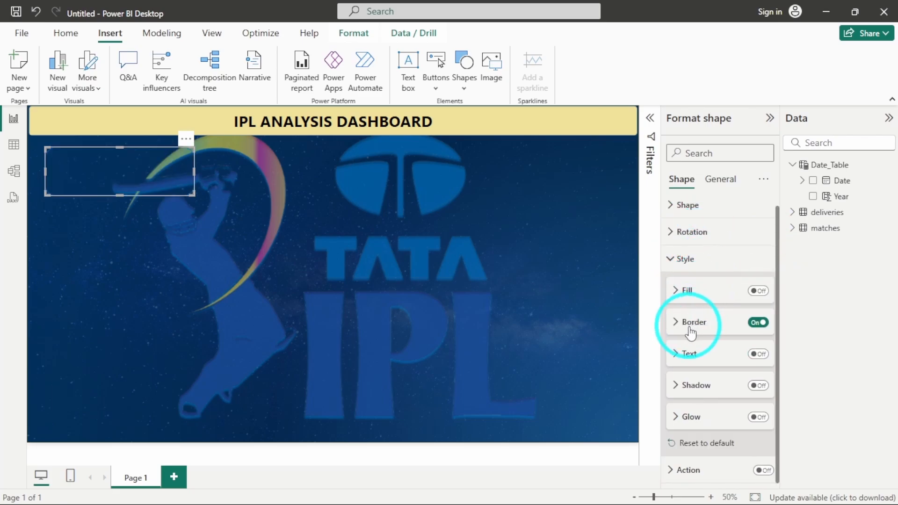
- Set the rectangle's border color to white and its border width to 3 px
{"action": "left_click", "coordinate": [691, 330]}
{"action": "left_click", "coordinate": [713, 276]}
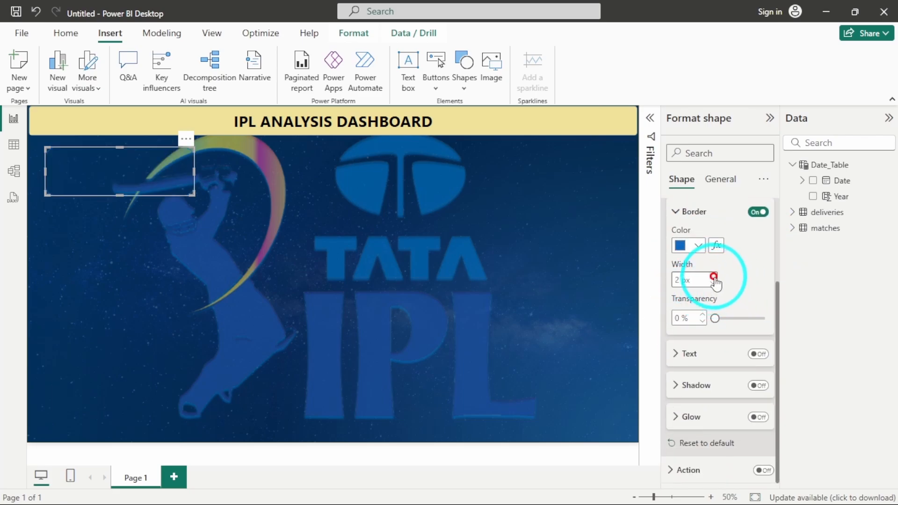
{"action": "left_click", "coordinate": [687, 245]}
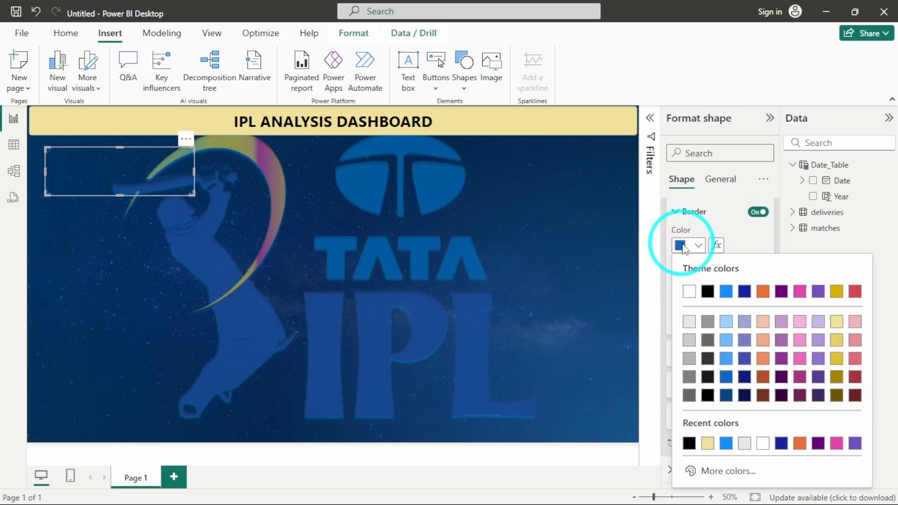
{"action": "left_click", "coordinate": [690, 292]}
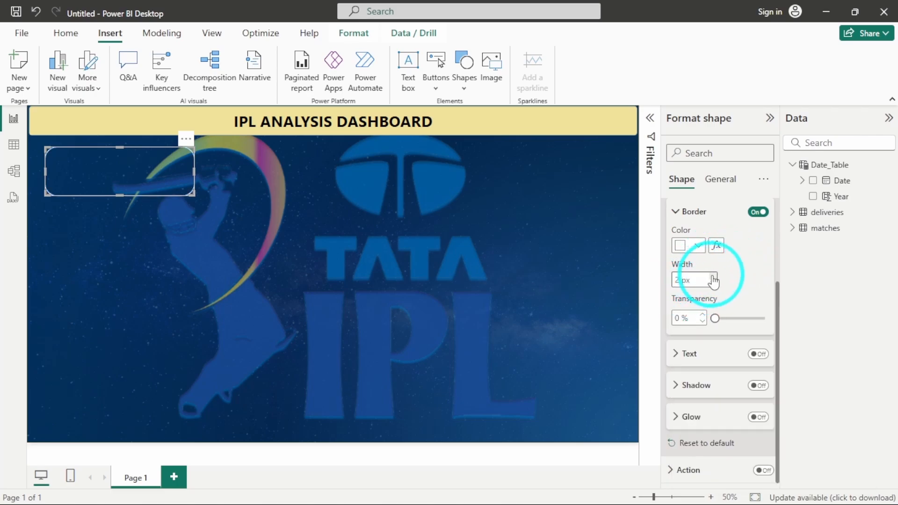
- Enable a shadow on the rectangle and set the shadow color to white
{"action": "left_click", "coordinate": [759, 387]}
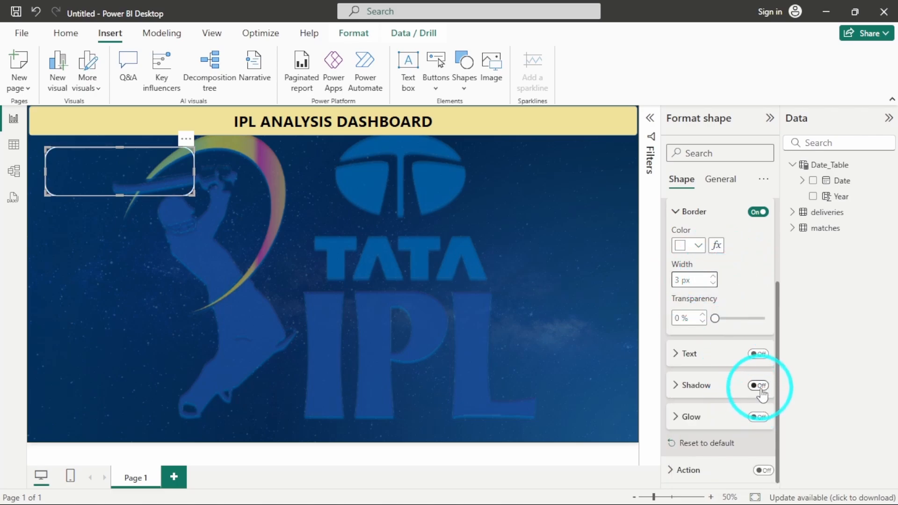
{"action": "left_click", "coordinate": [759, 387]}
{"action": "left_click", "coordinate": [711, 387]}
{"action": "scroll", "coordinate": [711, 386], "scroll_direction": "down", "scroll_amount": 4}
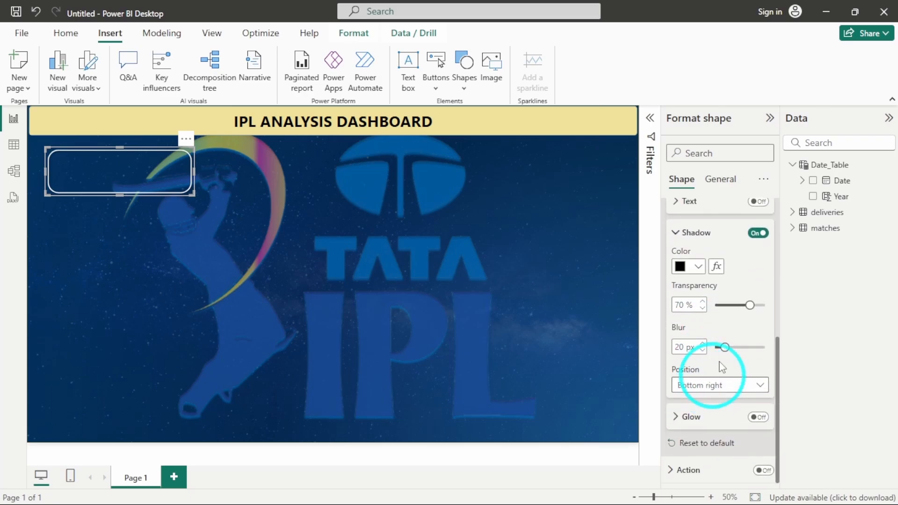
{"action": "left_click", "coordinate": [678, 271]}
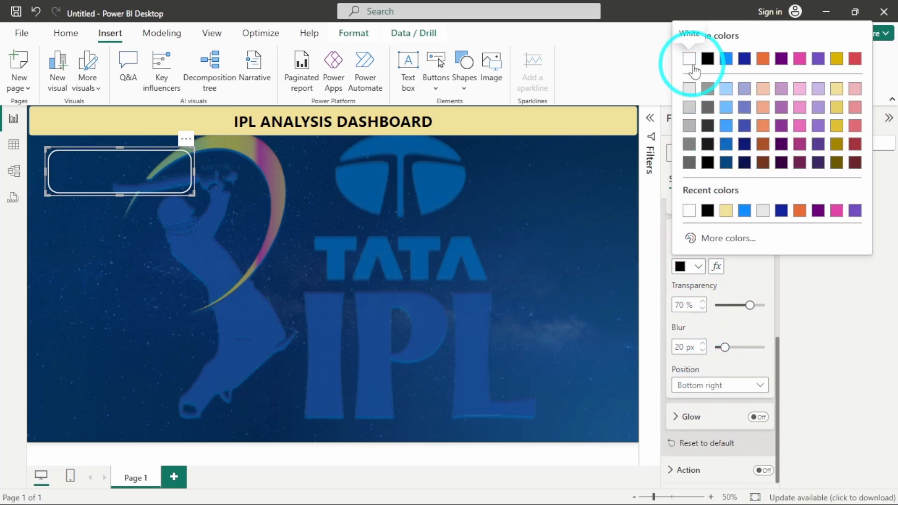
{"action": "left_click", "coordinate": [688, 58]}
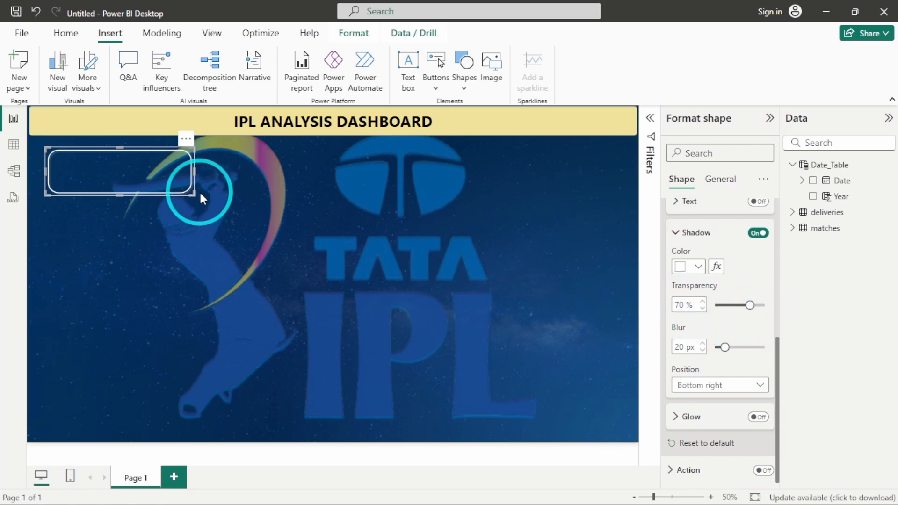
- Shrink the rectangle to a small card and move it directly beneath the left end of the title banner
{"action": "left_click_drag", "start_coordinate": [191, 193], "coordinate": [155, 191]}
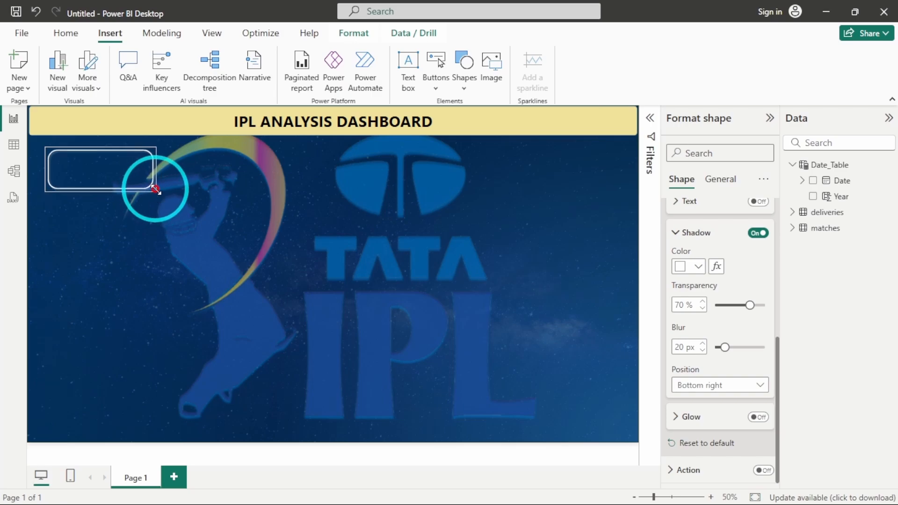
{"action": "left_click_drag", "start_coordinate": [92, 170], "coordinate": [78, 167]}
{"action": "left_click", "coordinate": [195, 266]}
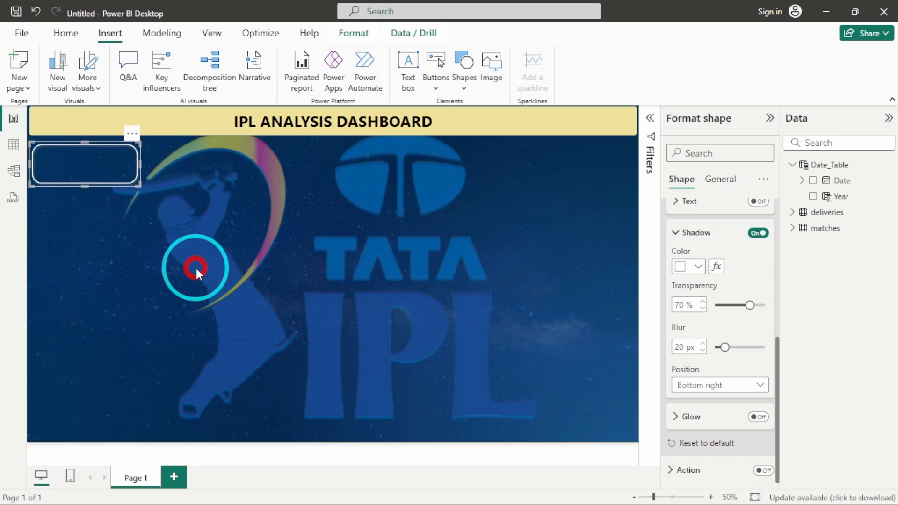
- Set the card rectangle's rounded corners to 8%
{"action": "left_click", "coordinate": [97, 154]}
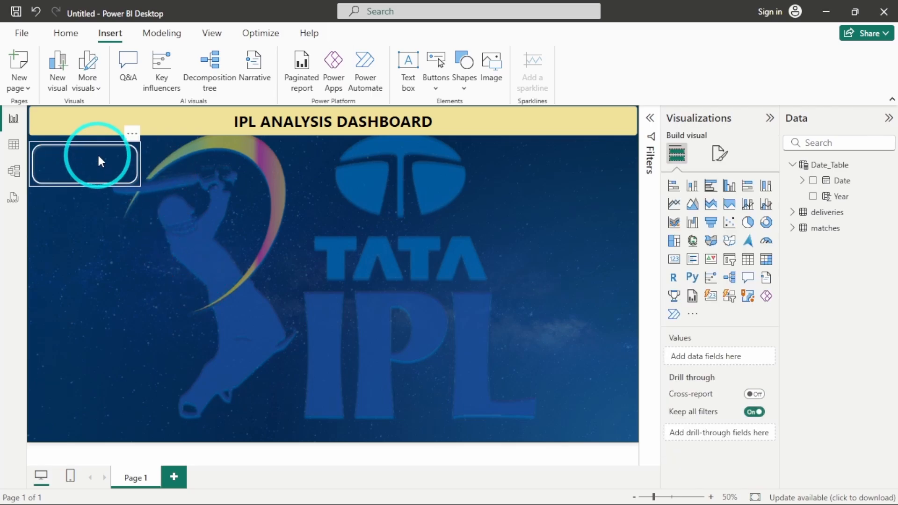
{"action": "left_click", "coordinate": [713, 205]}
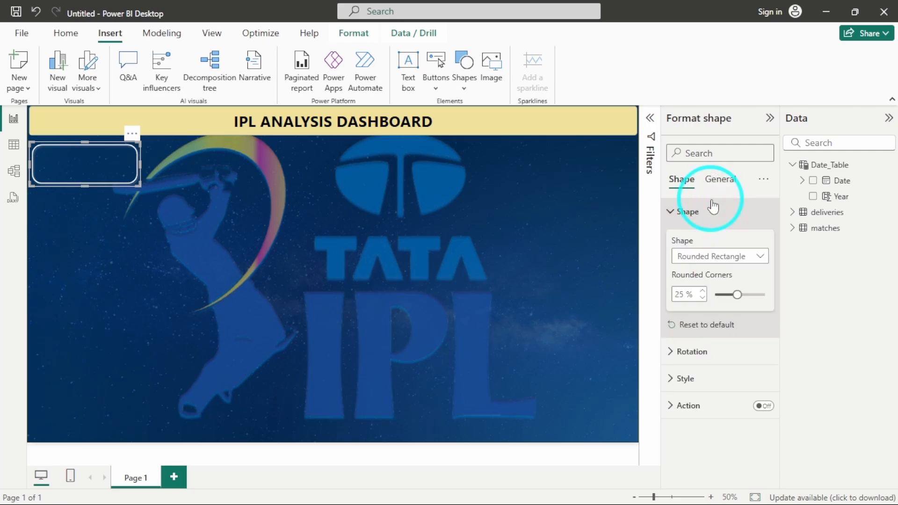
{"action": "left_click", "coordinate": [679, 294]}
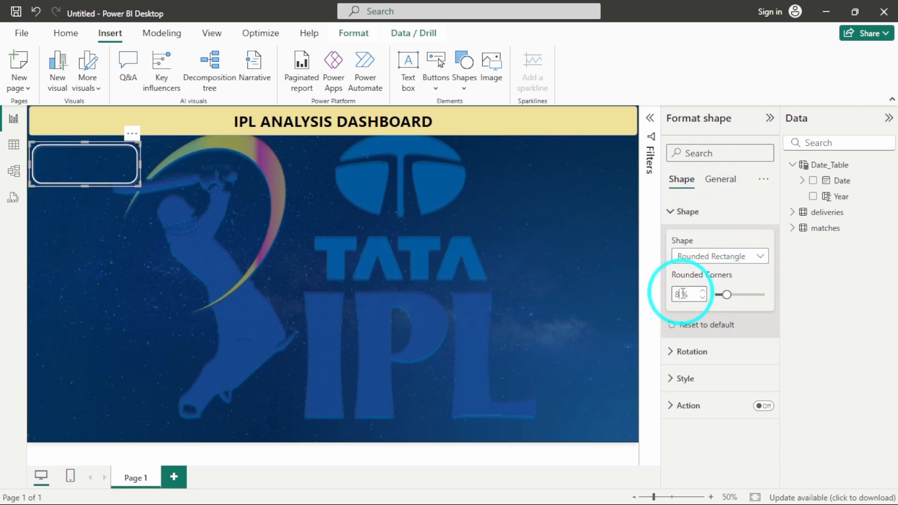
{"action": "left_click", "coordinate": [214, 242]}
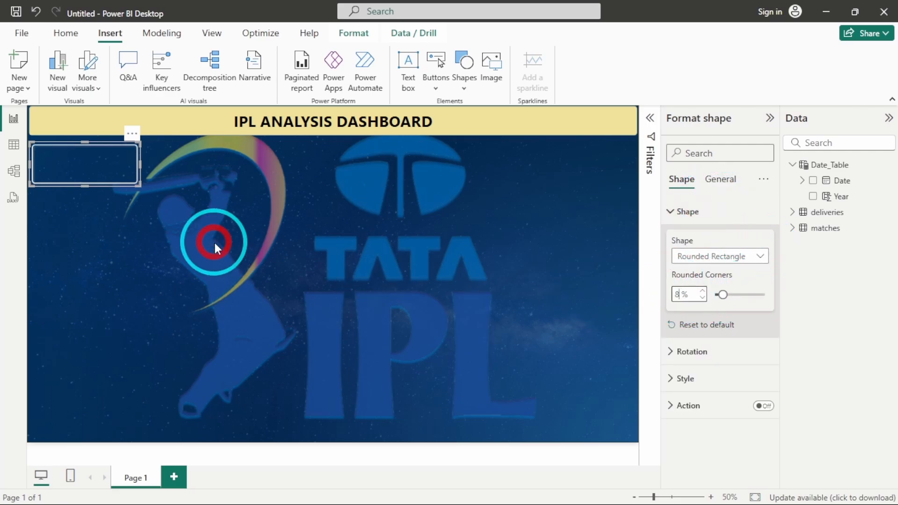
{"action": "left_click", "coordinate": [111, 161]}
{"action": "left_click", "coordinate": [169, 271]}
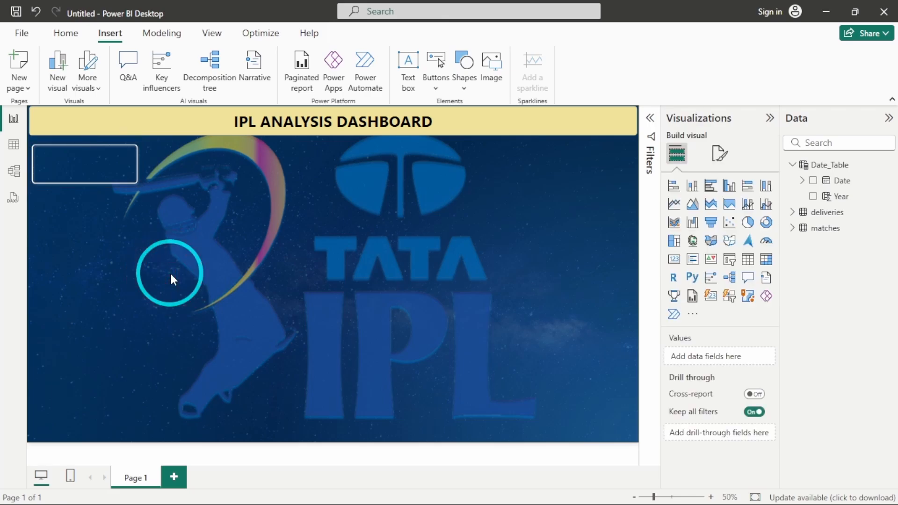
- Duplicate the card rectangle four times and arrange the copies in a row beneath the title banner
{"action": "left_click", "coordinate": [109, 157]}
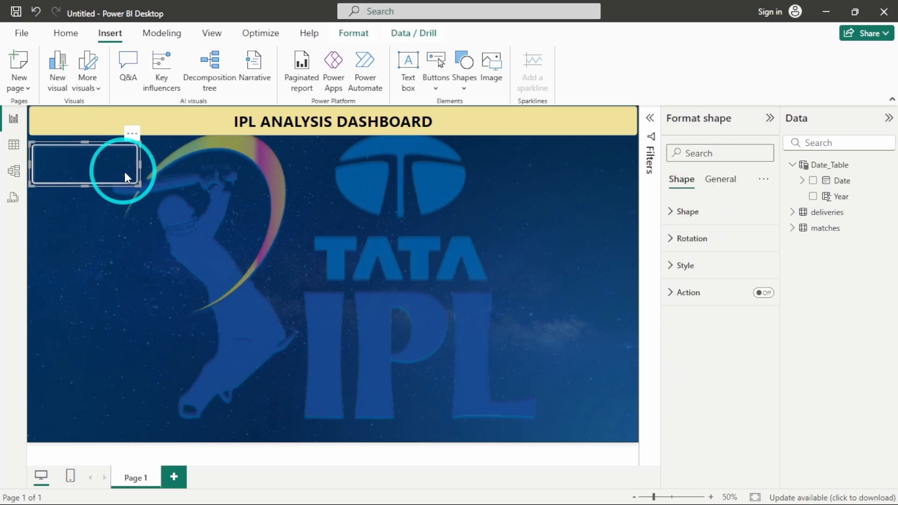
{"action": "key", "text": "ctrl+c"}
{"action": "key", "text": "ctrl+v"}
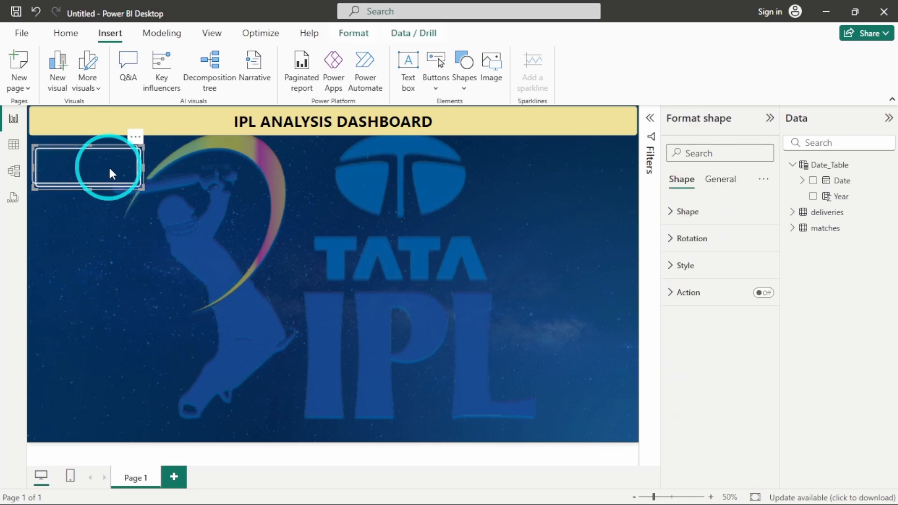
{"action": "left_click_drag", "start_coordinate": [109, 165], "coordinate": [347, 162]}
{"action": "key", "text": "ctrl+v"}
{"action": "key", "text": "ctrl+v"}
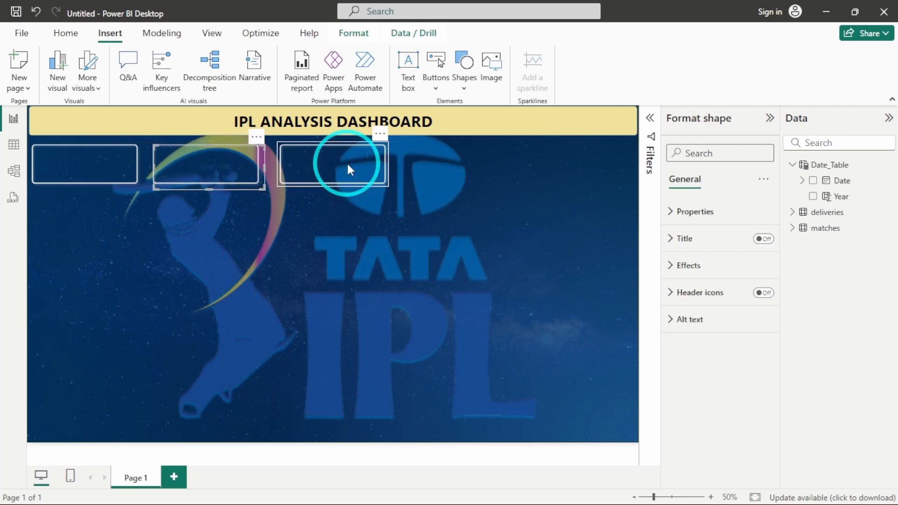
{"action": "left_click_drag", "start_coordinate": [206, 158], "coordinate": [464, 156]}
{"action": "key", "text": "ctrl+v"}
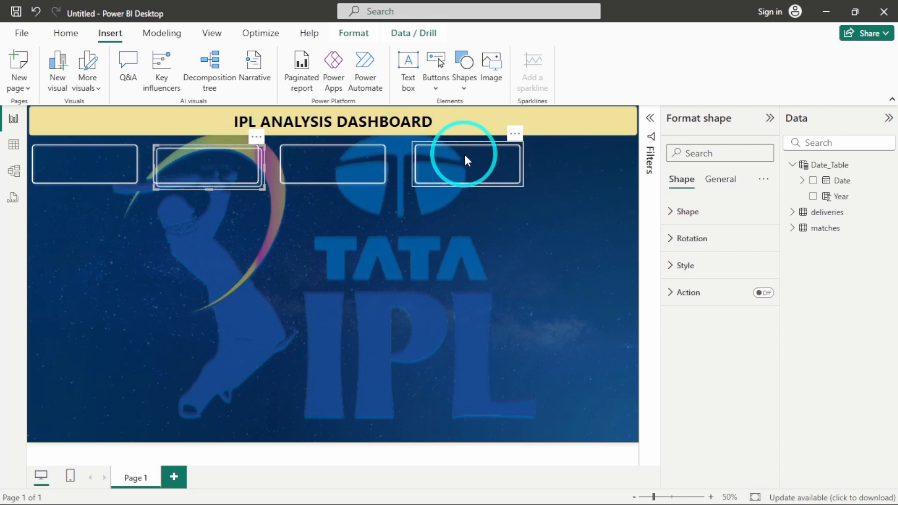
{"action": "left_click_drag", "start_coordinate": [220, 156], "coordinate": [588, 147]}
{"action": "left_click", "coordinate": [590, 148]}
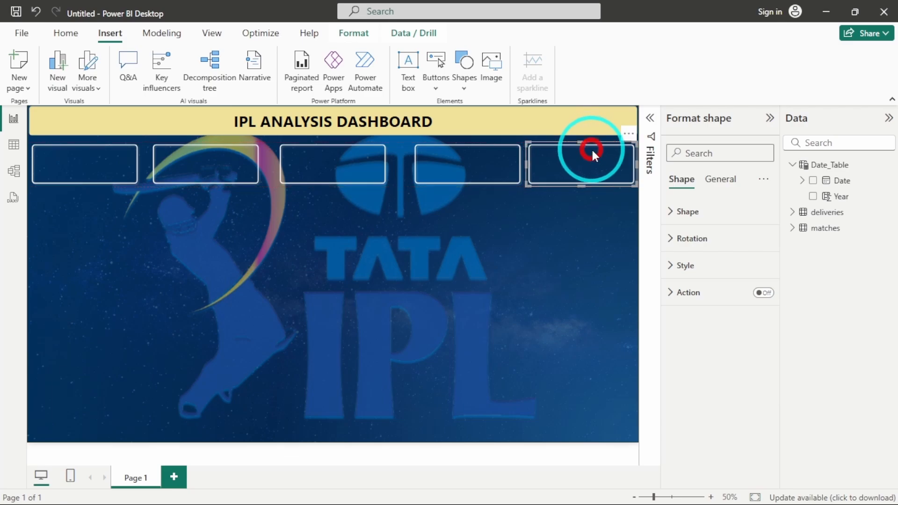
- Narrow the four copied cards, move the third and fourth closer to the second, and add a sixth card before the last one
{"action": "left_click_drag", "start_coordinate": [526, 164], "coordinate": [548, 164]}
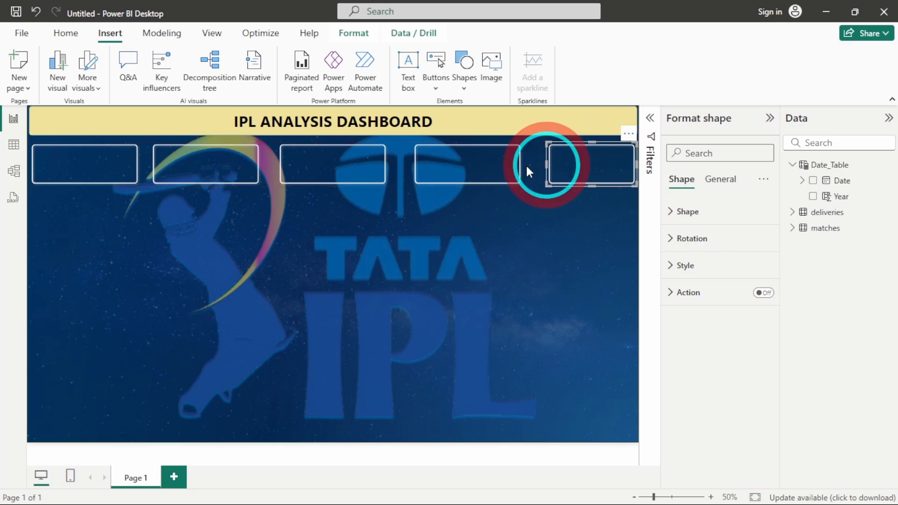
{"action": "left_click", "coordinate": [215, 160]}
{"action": "left_click_drag", "start_coordinate": [260, 166], "coordinate": [231, 165]}
{"action": "left_click", "coordinate": [336, 171]}
{"action": "mouse_move", "coordinate": [335, 167]}
{"action": "left_mouse_down"}
{"action": "mouse_move", "coordinate": [308, 167]}
{"action": "mouse_move", "coordinate": [346, 164]}
{"action": "mouse_move", "coordinate": [329, 163]}
{"action": "left_mouse_up"}
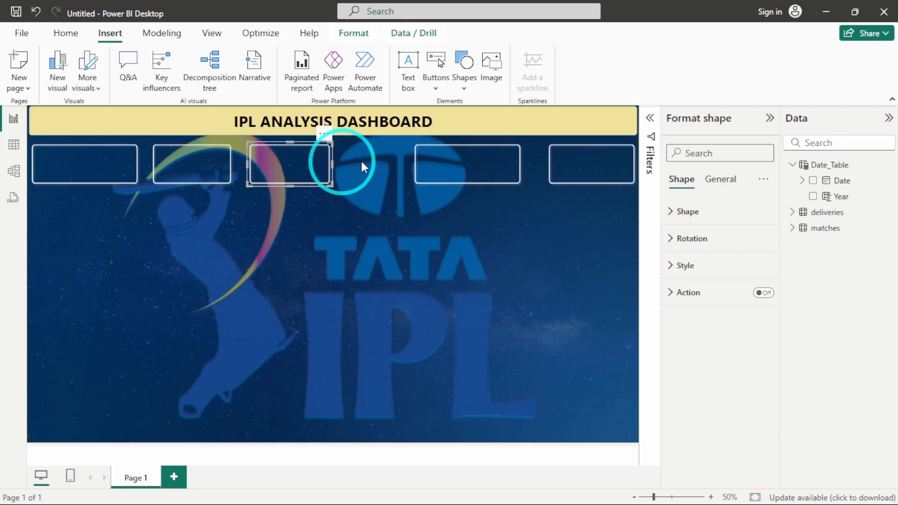
{"action": "left_click_drag", "start_coordinate": [448, 167], "coordinate": [380, 167]}
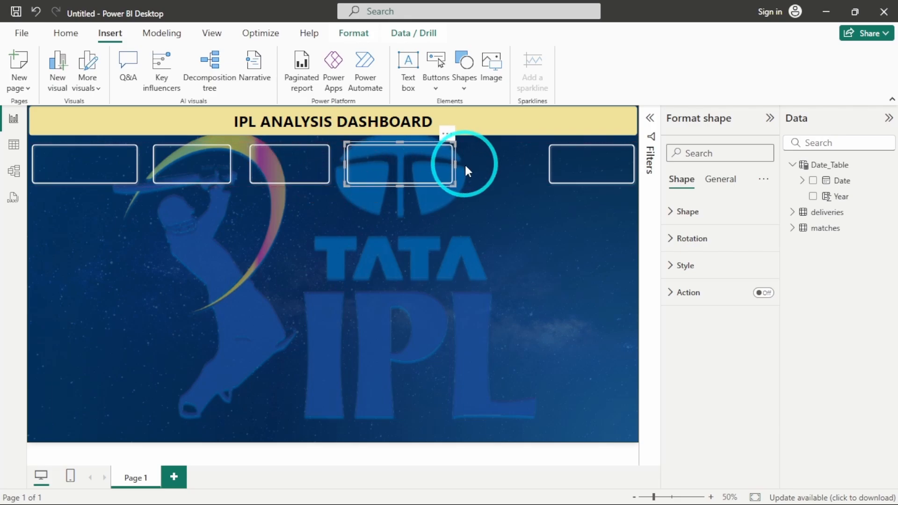
{"action": "left_click_drag", "start_coordinate": [452, 164], "coordinate": [420, 163]}
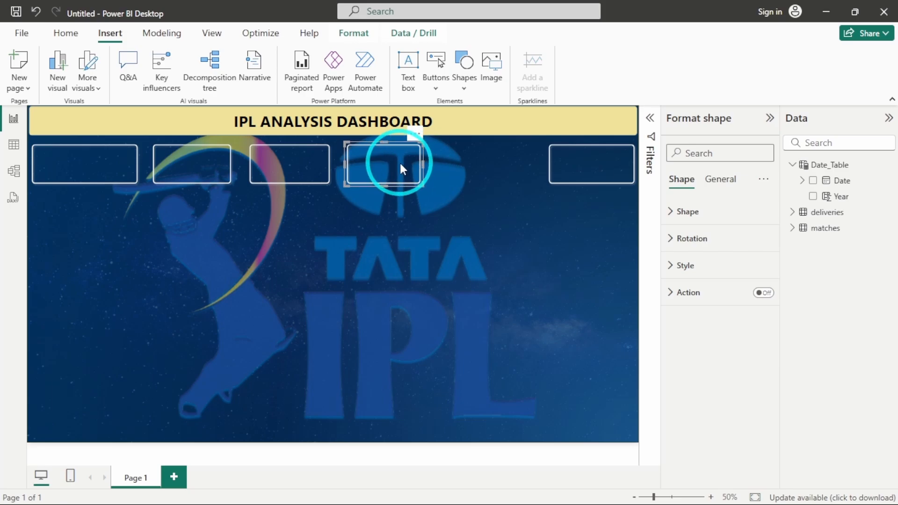
{"action": "left_click_drag", "start_coordinate": [193, 159], "coordinate": [461, 162]}
- Distribute all six card rectangles beneath the title banner evenly in the horizontal direction
{"action": "left_click", "coordinate": [95, 161]}
{"action": "left_click", "coordinate": [177, 159], "text": "ctrl"}
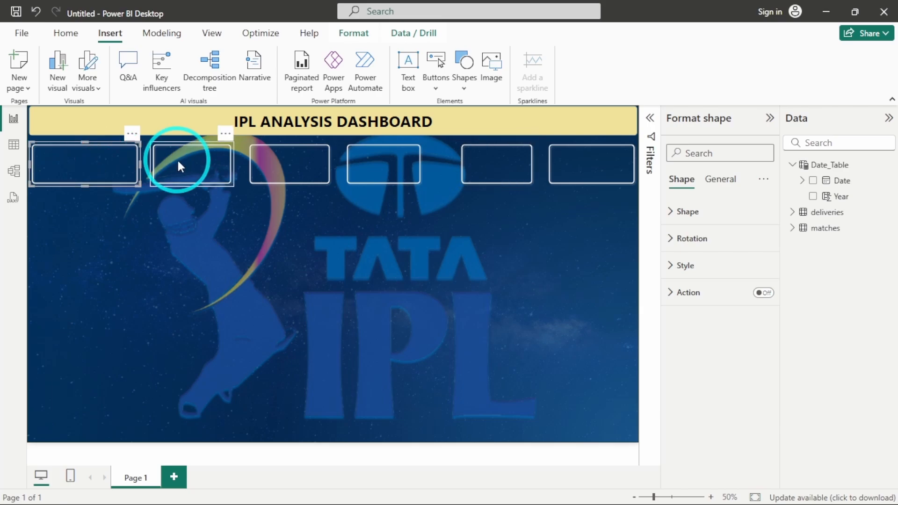
{"action": "left_click", "coordinate": [284, 156], "text": "ctrl"}
{"action": "left_click", "coordinate": [369, 163], "text": "ctrl"}
{"action": "left_click", "coordinate": [490, 161], "text": "ctrl"}
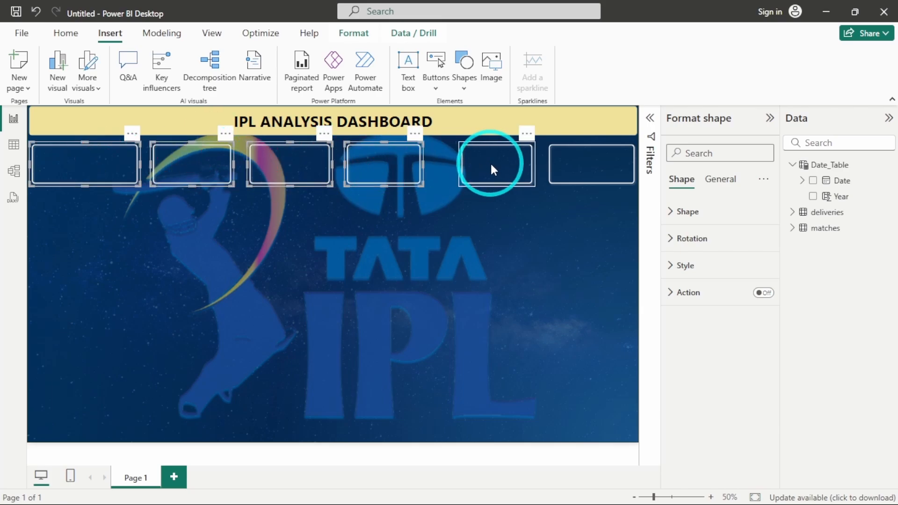
{"action": "left_click", "coordinate": [586, 167], "text": "ctrl"}
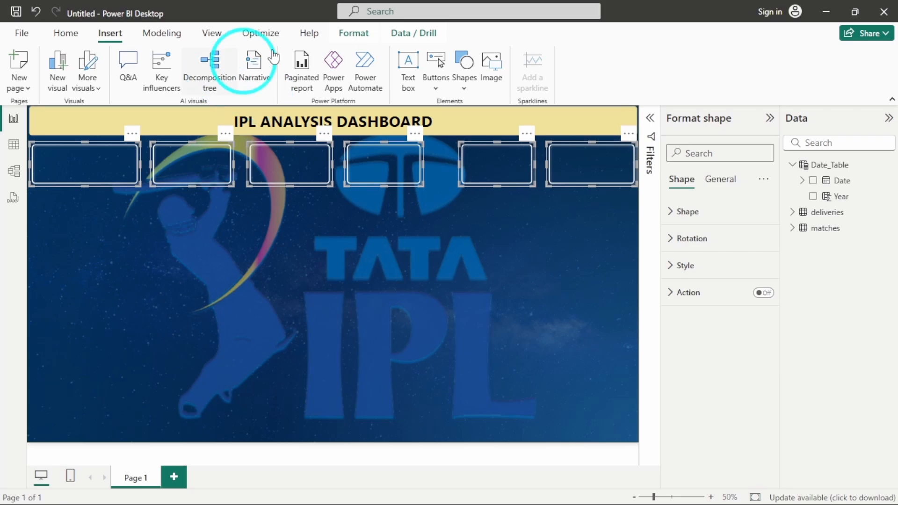
{"action": "left_click", "coordinate": [358, 33]}
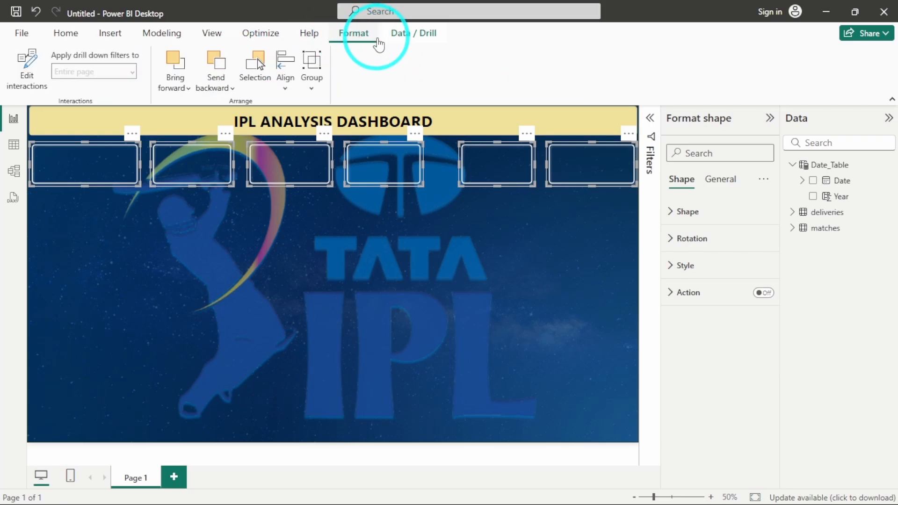
{"action": "left_click", "coordinate": [286, 89]}
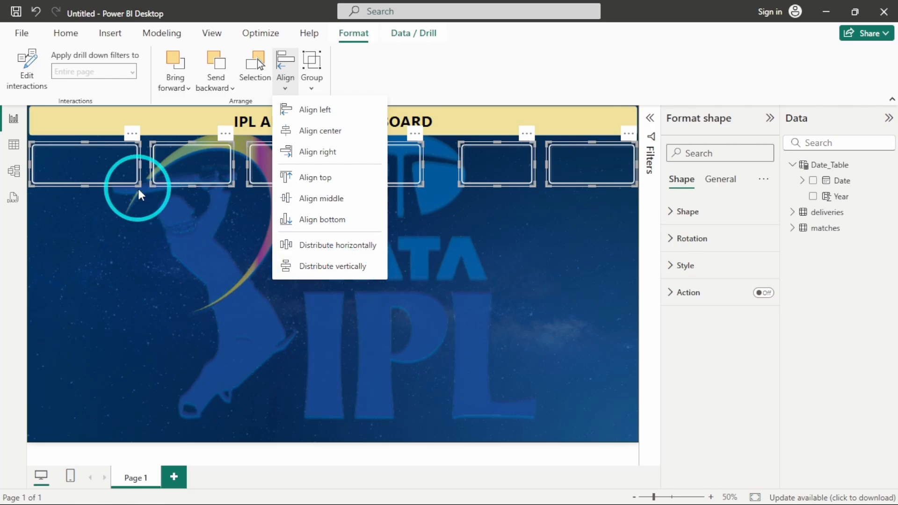
{"action": "left_click", "coordinate": [343, 252]}
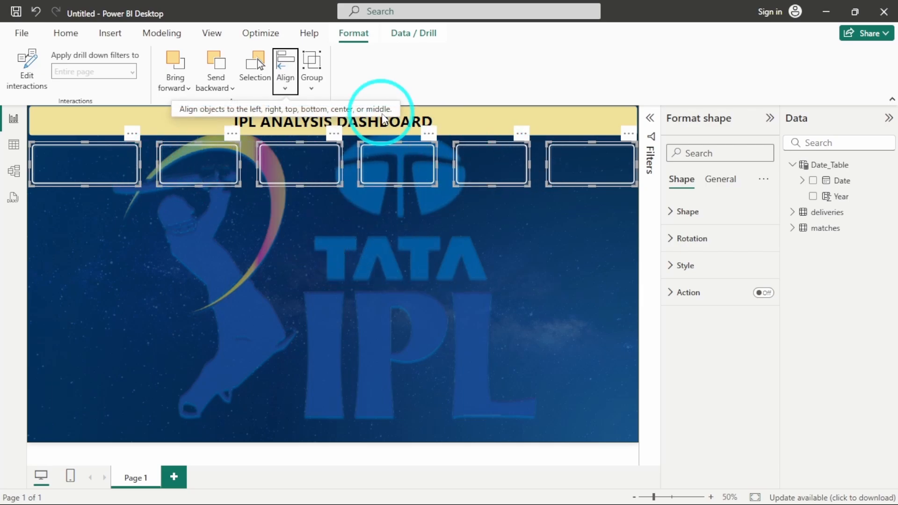
- Align the six card rectangles along their top edges and clear the selection
{"action": "left_click", "coordinate": [282, 86]}
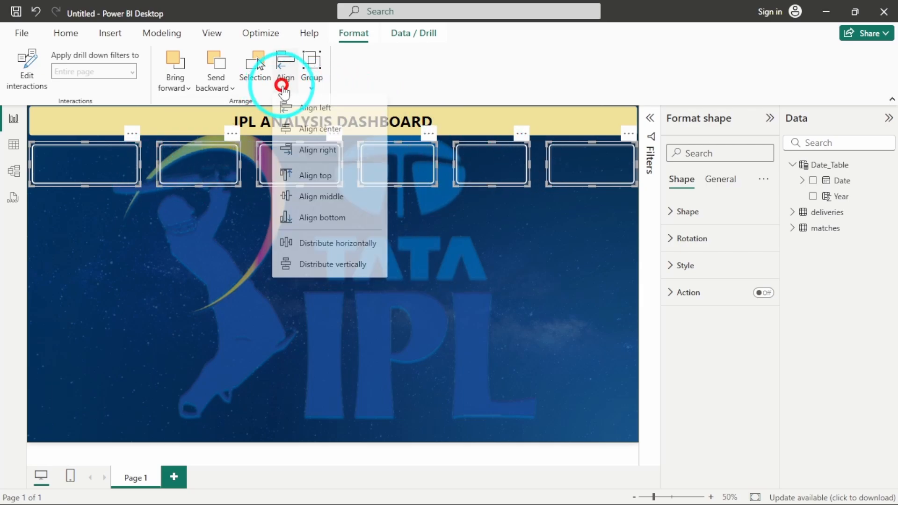
{"action": "left_click", "coordinate": [304, 177]}
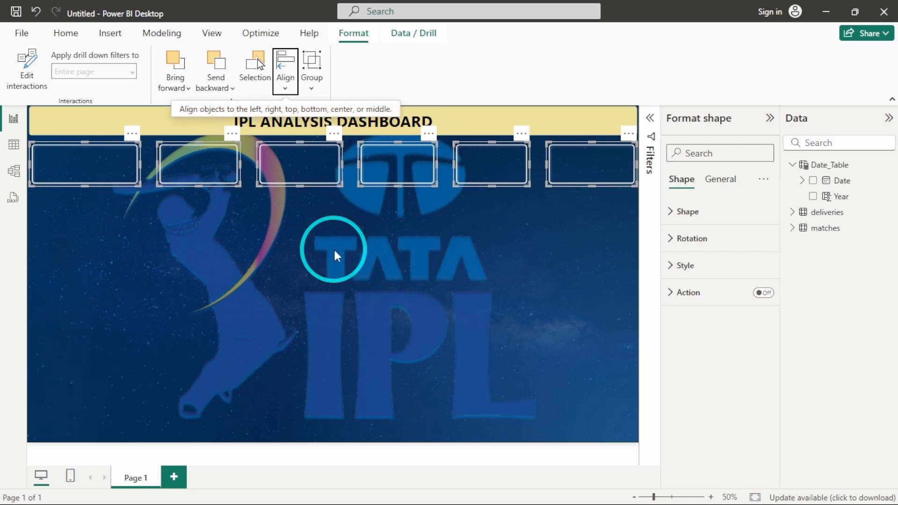
{"action": "left_click", "coordinate": [237, 215]}
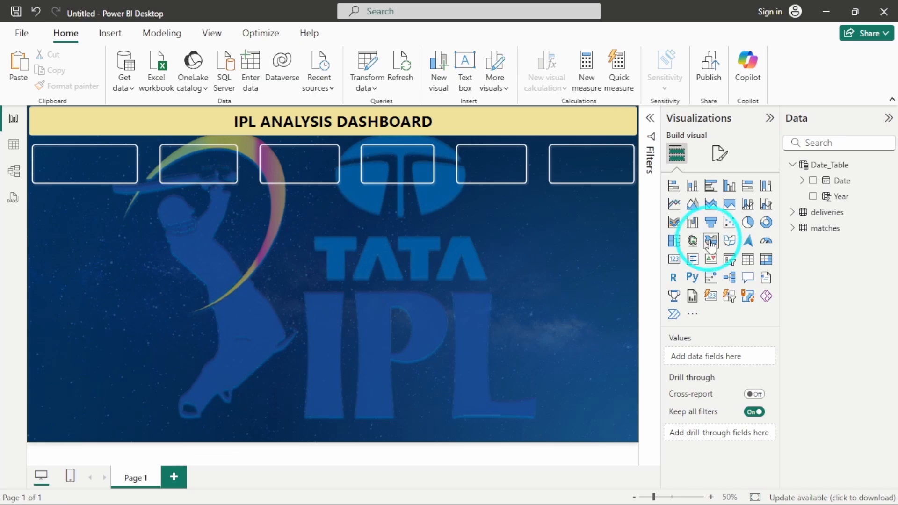
- Create a new measure named TournamentWinner in the matches table and begin a second line in its formula
{"action": "left_click", "coordinate": [891, 229]}
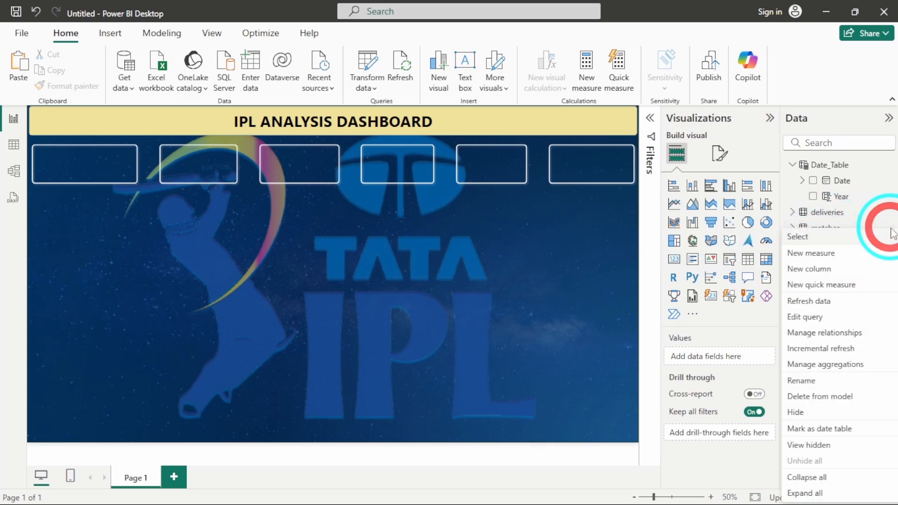
{"action": "left_click", "coordinate": [823, 252]}
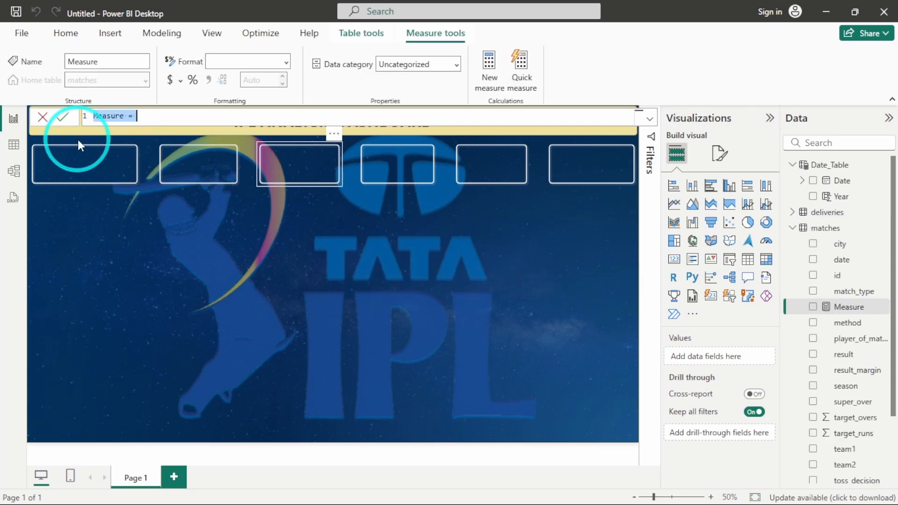
{"action": "scroll", "coordinate": [118, 116], "scroll_direction": "up", "scroll_amount": 2}
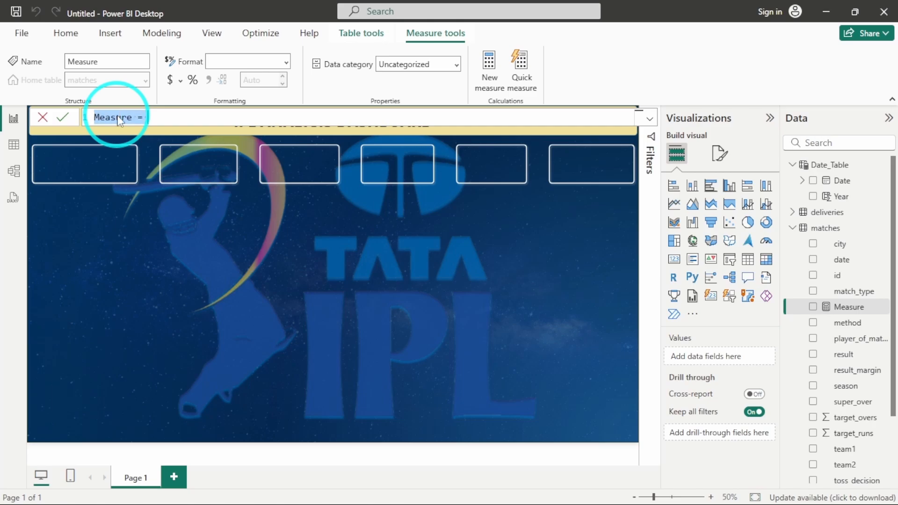
{"action": "left_click", "coordinate": [229, 286]}
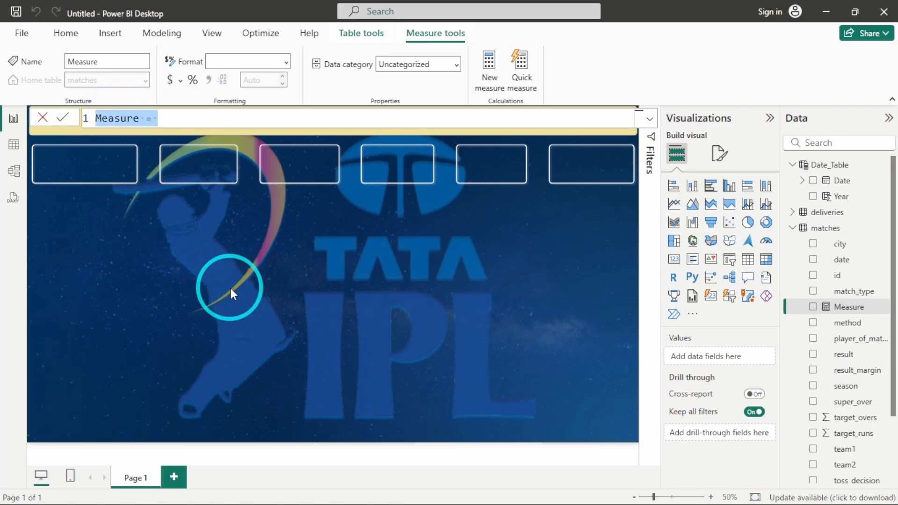
{"action": "type", "text": "Tiurnam"}
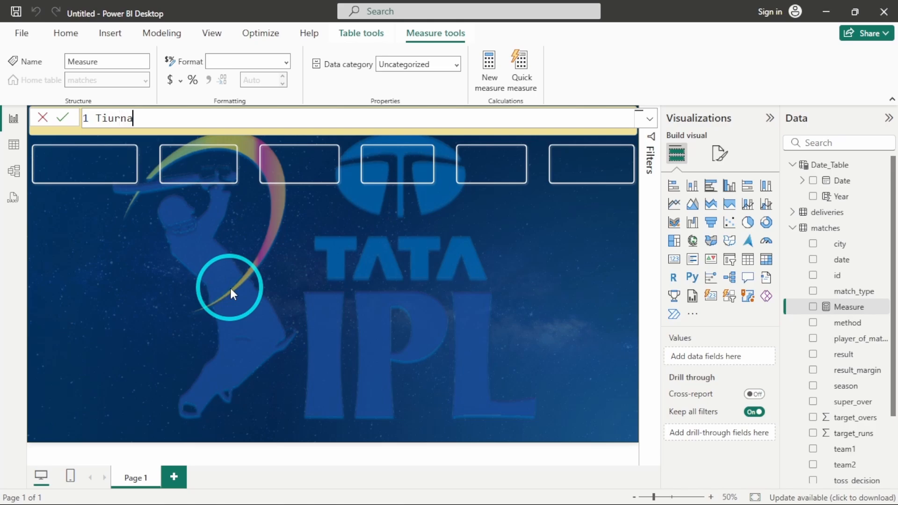
{"action": "key", "text": "BackSpace"}
{"action": "key", "text": "BackSpace"}
{"action": "key", "text": "BackSpace"}
{"action": "key", "text": "BackSpace"}
{"action": "key", "text": "BackSpace"}
{"action": "key", "text": "BackSpace"}
{"action": "key", "text": "BackSpace"}
{"action": "type", "text": "Tournament"}
{"action": "key", "text": "BackSpace"}
{"action": "type", "text": "Winner ="}
{"action": "key", "text": "shift+Return"}
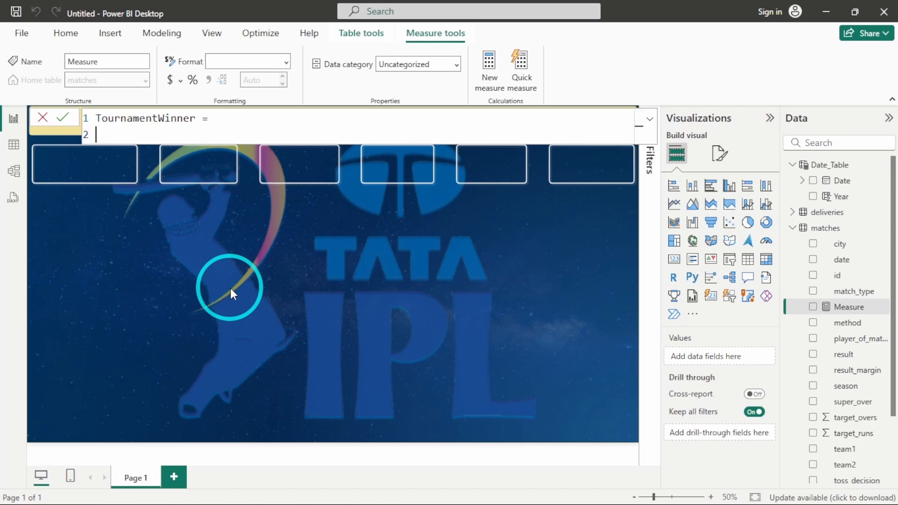
- Declare the variable Match_winner in the measure as a CALCULATE expression whose first argument is MAX(matches[winner])
{"action": "type", "text": "var Match_winner ="}
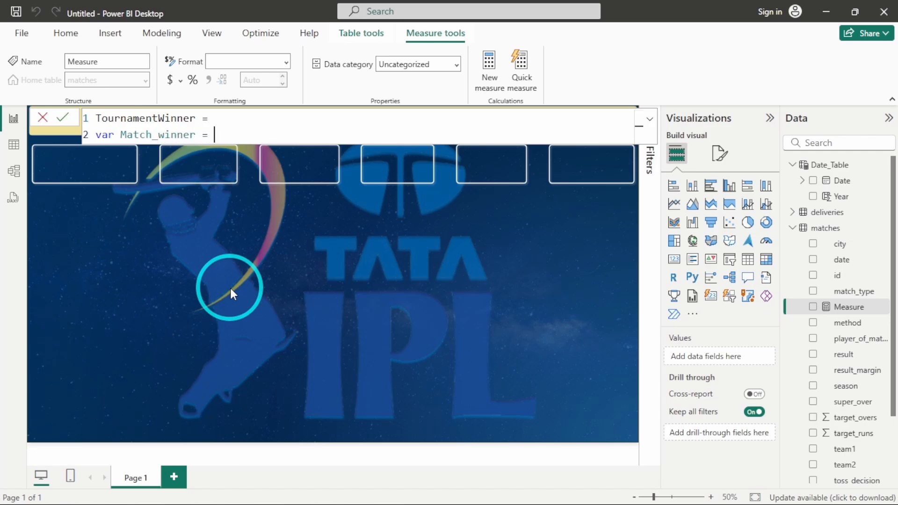
{"action": "key", "text": "shift+Return"}
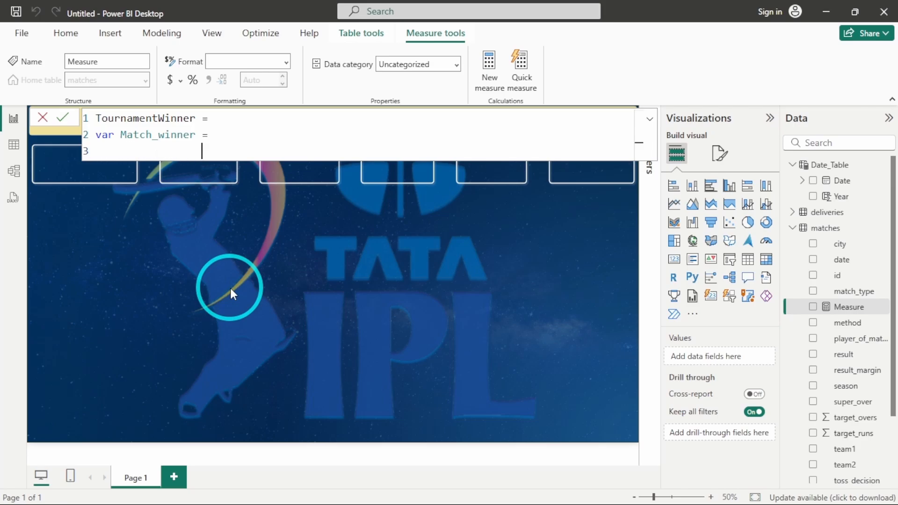
{"action": "type", "text": "CALC"}
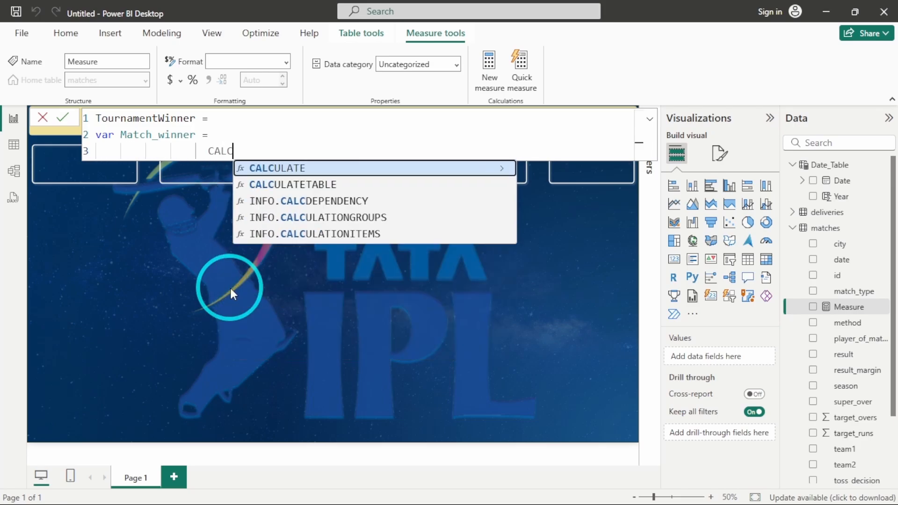
{"action": "key", "text": "Tab"}
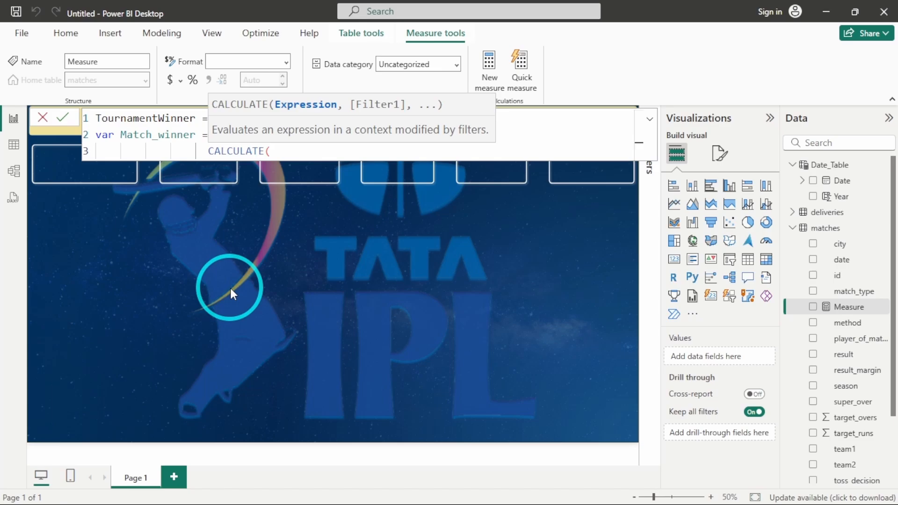
{"action": "key", "text": "shift+Return"}
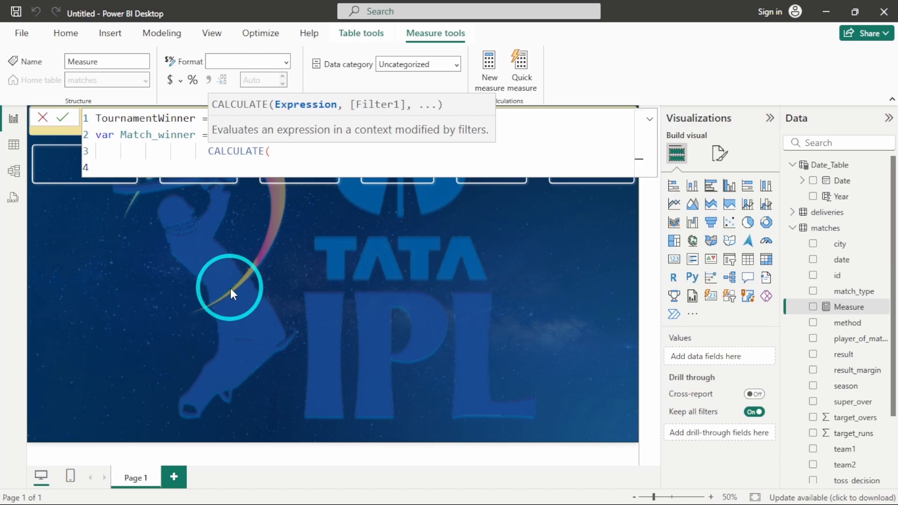
{"action": "type", "text": "MAX("}
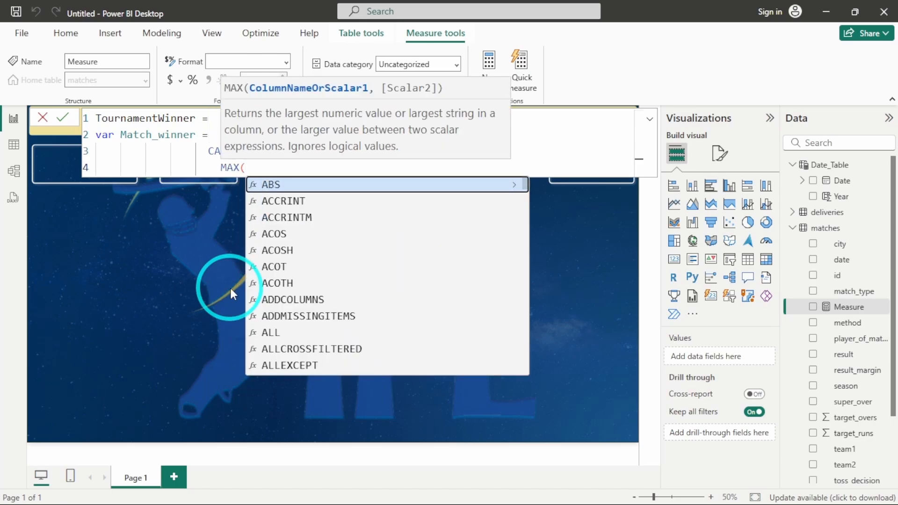
{"action": "type", "text": "win"}
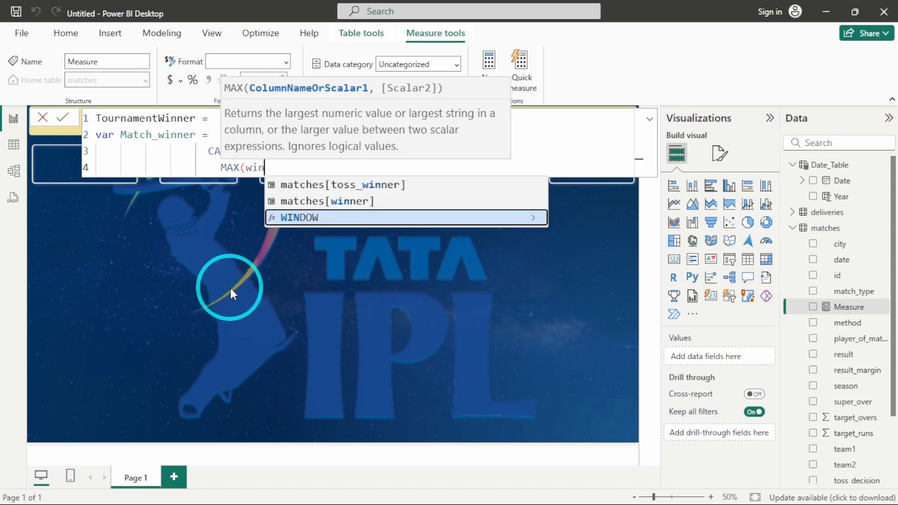
{"action": "key", "text": "Up"}
{"action": "key", "text": "Tab"}
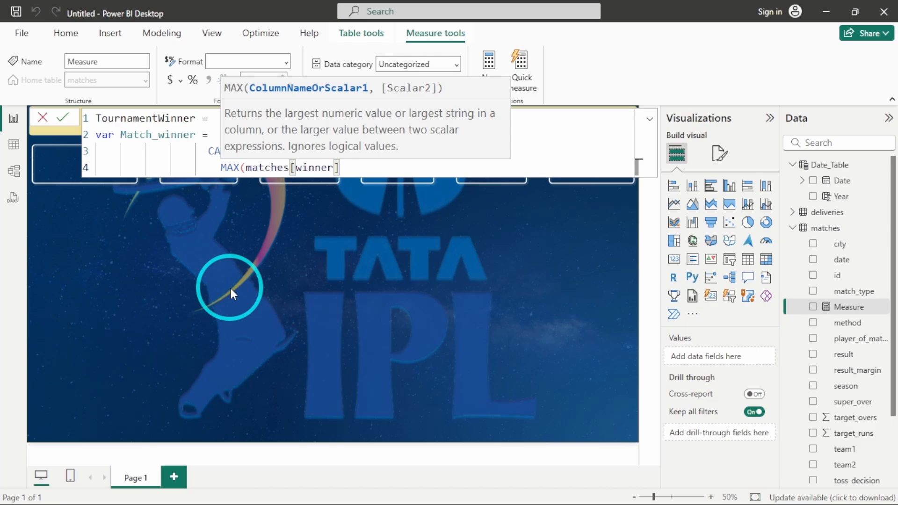
{"action": "type", "text": ")"}
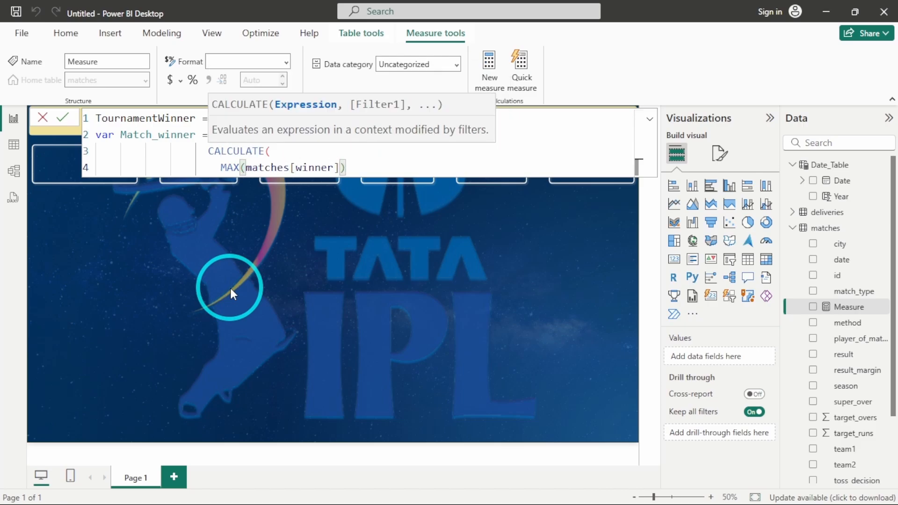
{"action": "type", "text": ","}
{"action": "key", "text": "shift+Return"}
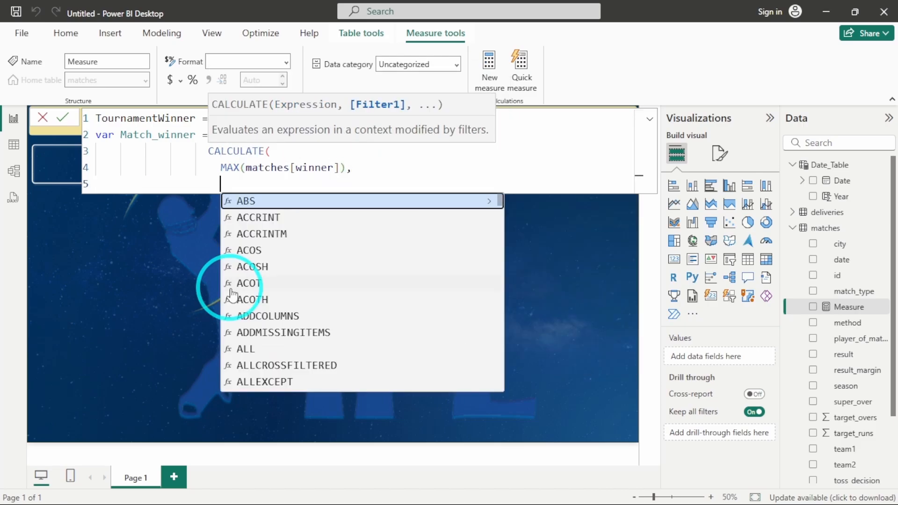
- Add FILTER(matches, matches[match_type] = "Final") as the CALCULATE filter and close the expression
{"action": "type", "text": "FILTER("}
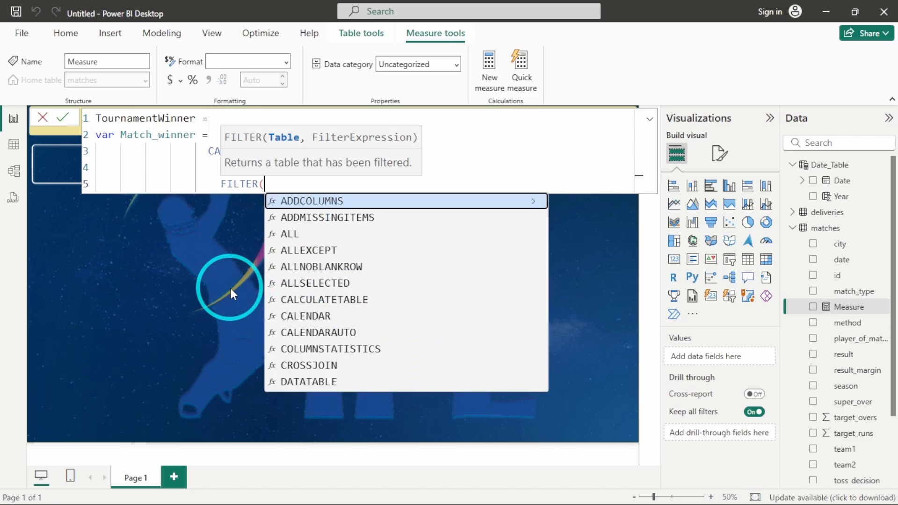
{"action": "type", "text": "matches\\"}
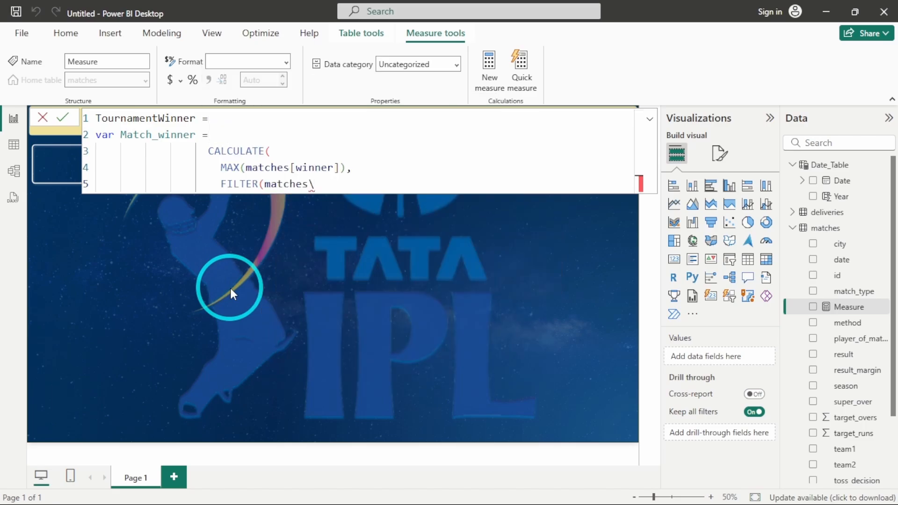
{"action": "key", "text": "BackSpace"}
{"action": "type", "text": ", "}
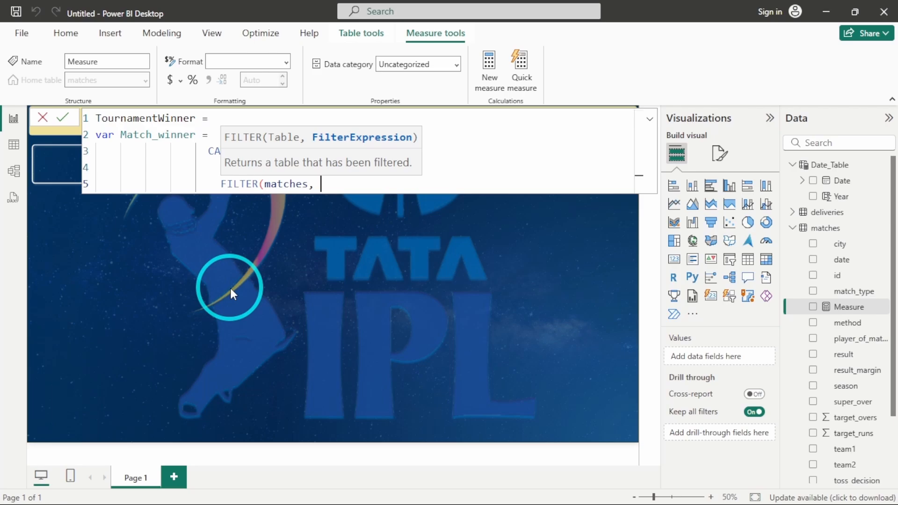
{"action": "type", "text": "match"}
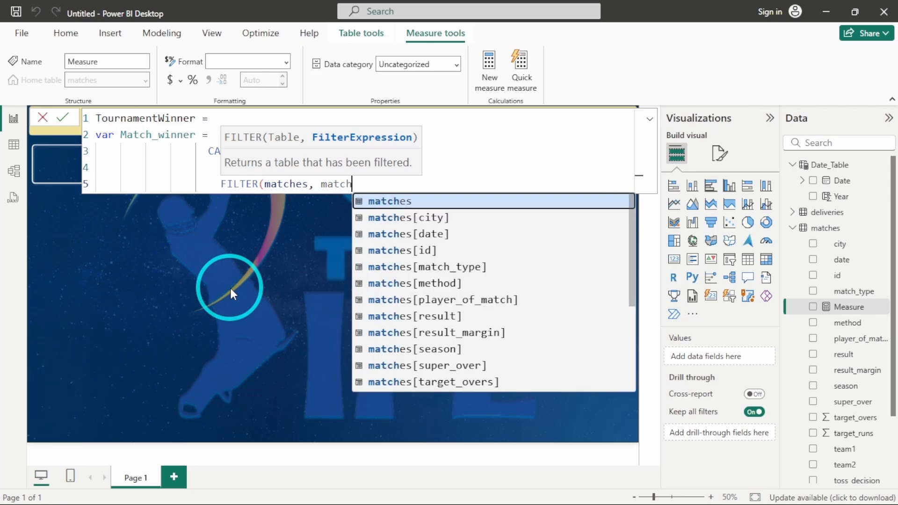
{"action": "type", "text": "_ty"}
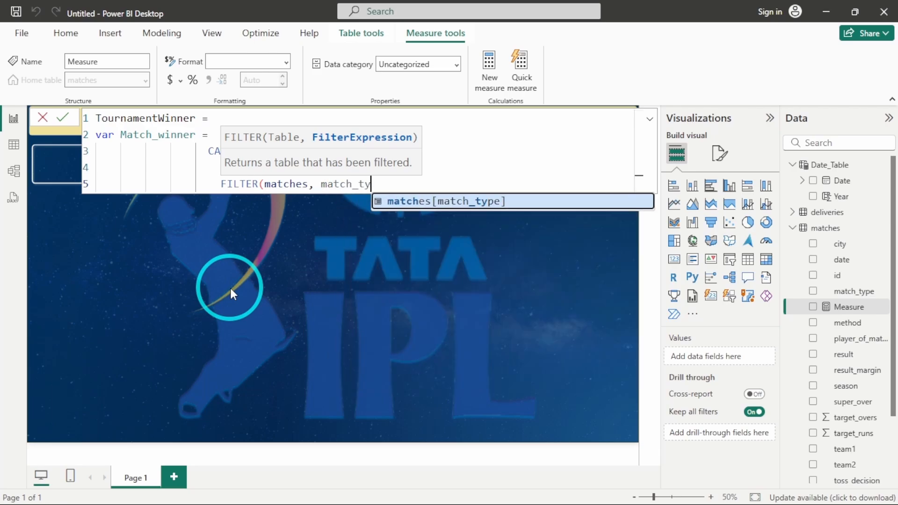
{"action": "key", "text": "Tab"}
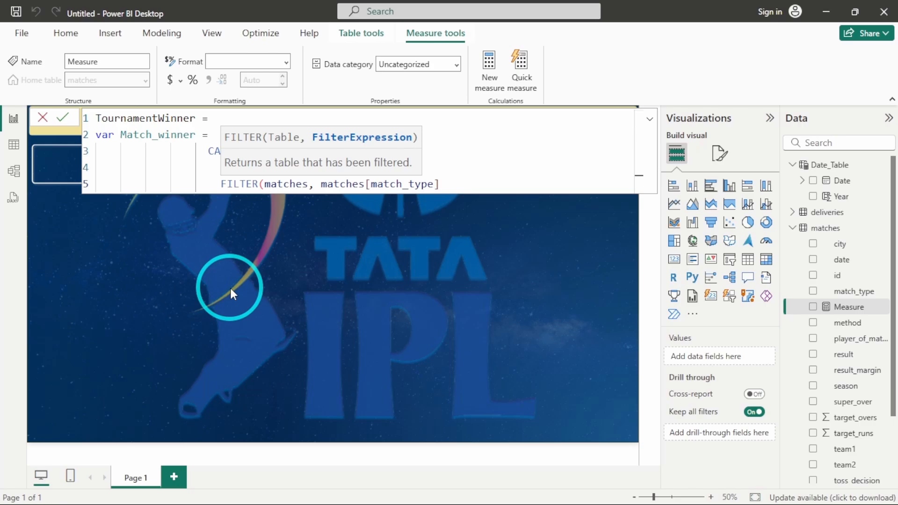
{"action": "type", "text": "= \"\""}
{"action": "key", "text": "Left"}
{"action": "type", "text": "Finak"}
{"action": "key", "text": "BackSpace"}
{"action": "type", "text": "l\") "}
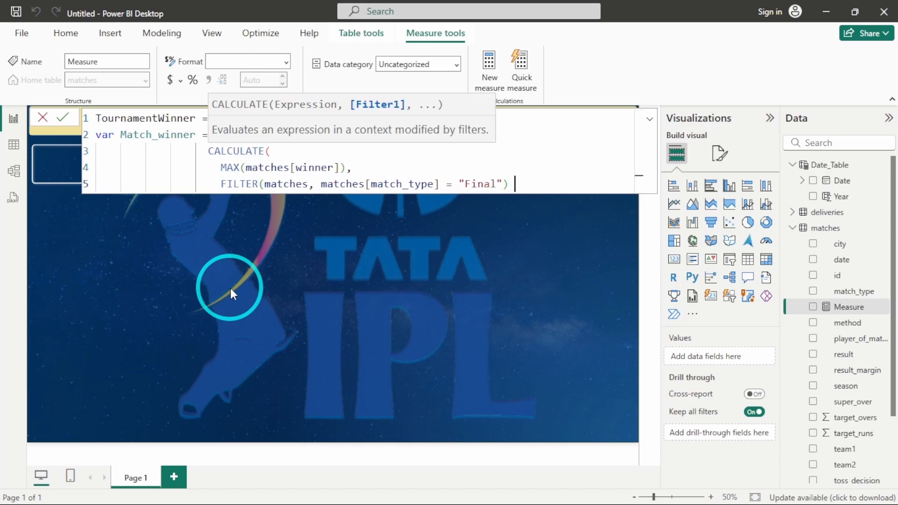
{"action": "type", "text": ")"}
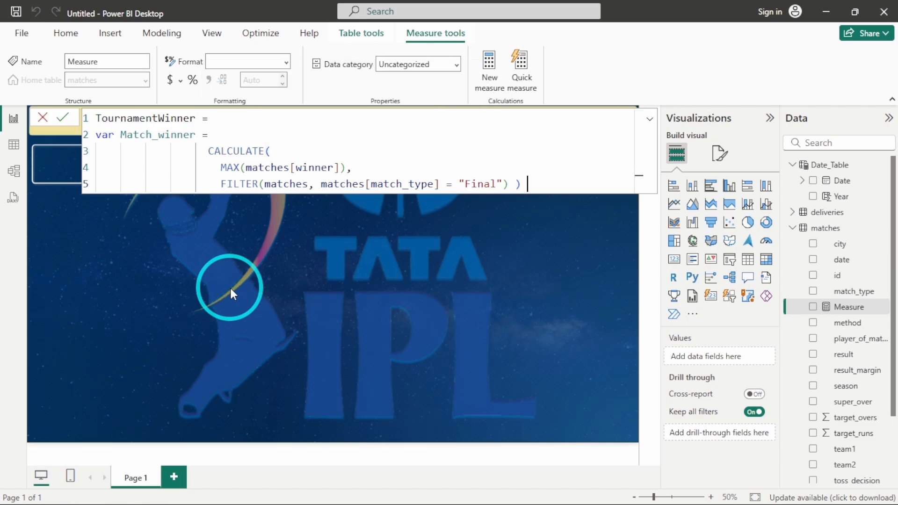
- Finish the TournamentWinner measure with a return statement that outputs Match_winner, and commit the formula
{"action": "key", "text": "Return"}
{"action": "key", "text": "Return"}
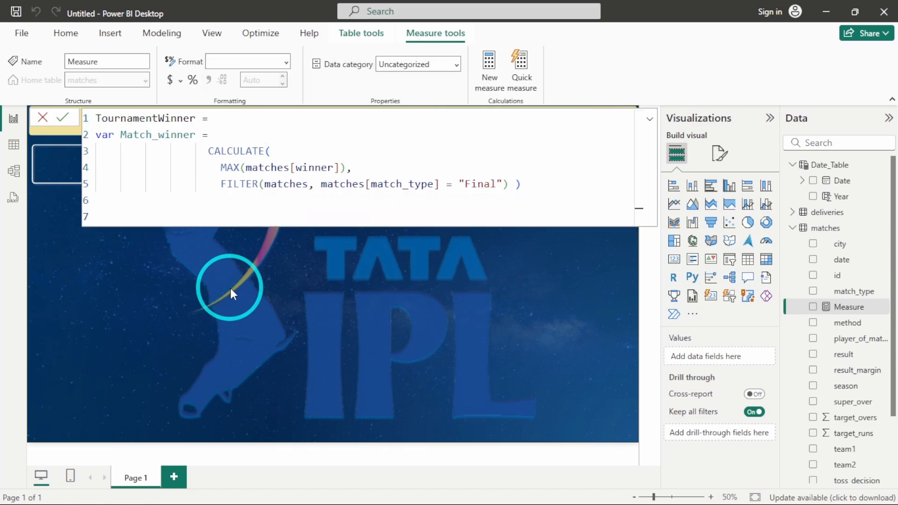
{"action": "key", "text": "BackSpace"}
{"action": "key", "text": "BackSpace"}
{"action": "key", "text": "BackSpace"}
{"action": "key", "text": "BackSpace"}
{"action": "key", "text": "BackSpace"}
{"action": "type", "text": "return"}
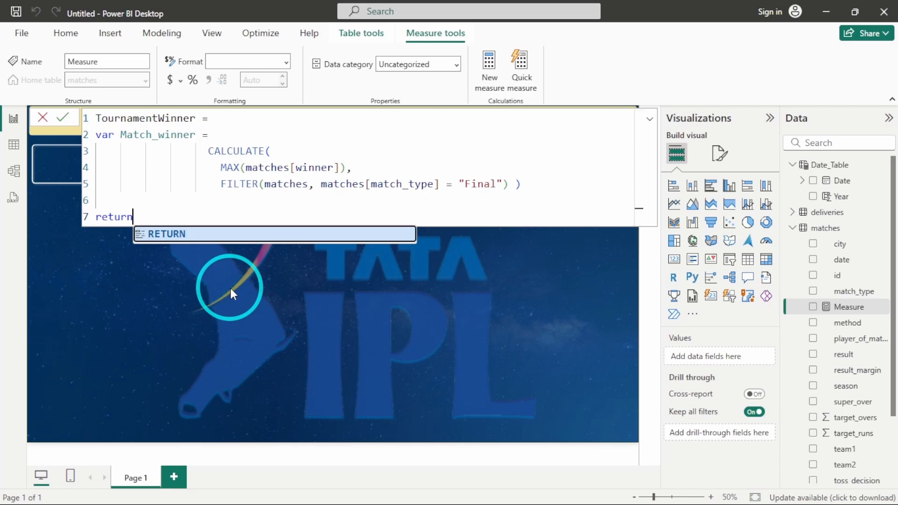
{"action": "key", "text": "Return"}
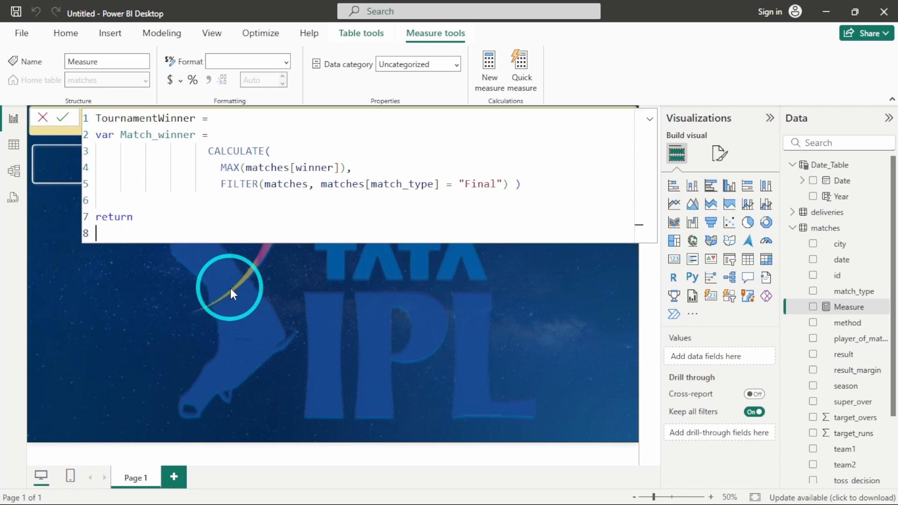
{"action": "type", "text": "Match"}
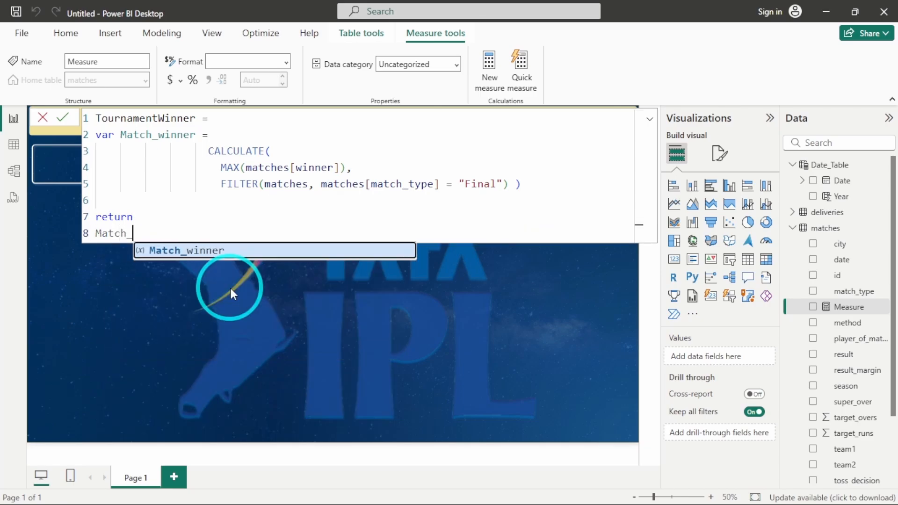
{"action": "type", "text": "_wi"}
{"action": "key", "text": "Tab"}
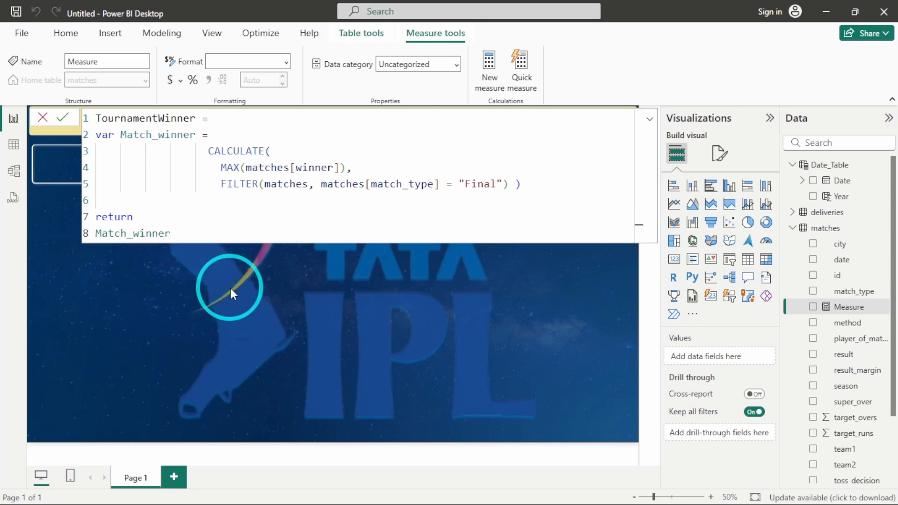
{"action": "key", "text": "Return"}
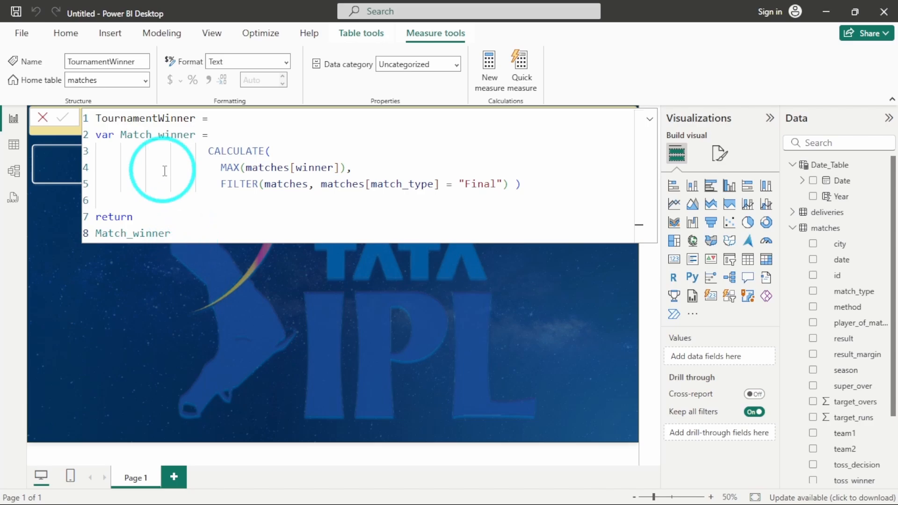
- Examine the matches table's data and the list of distinct values in its match_type column
{"action": "left_click", "coordinate": [14, 144]}
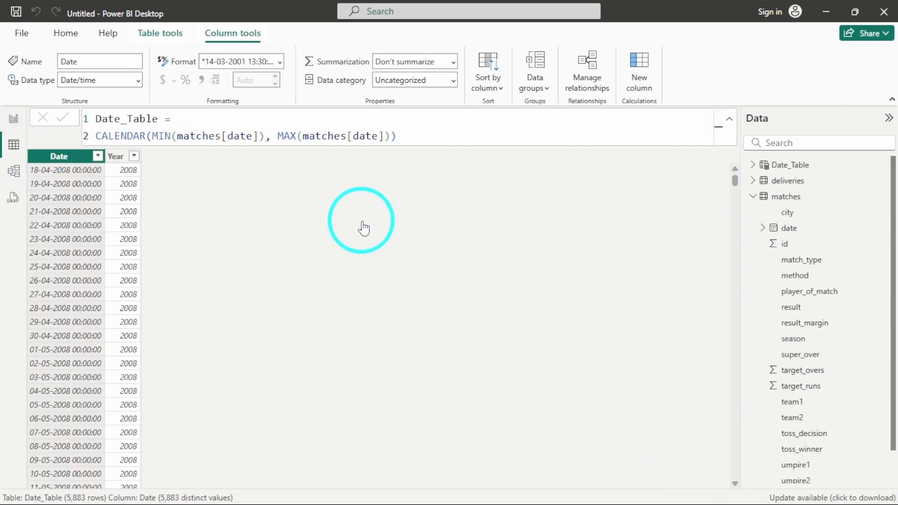
{"action": "left_click", "coordinate": [786, 197]}
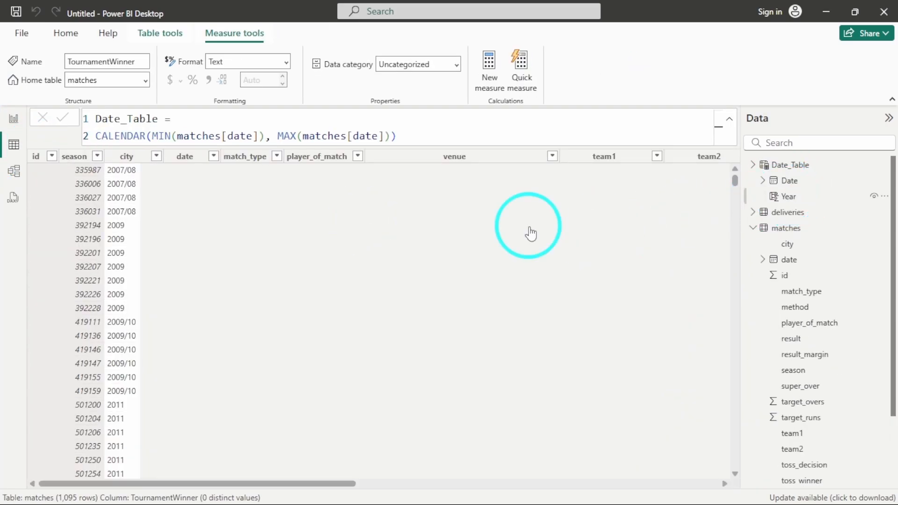
{"action": "left_click", "coordinate": [783, 229]}
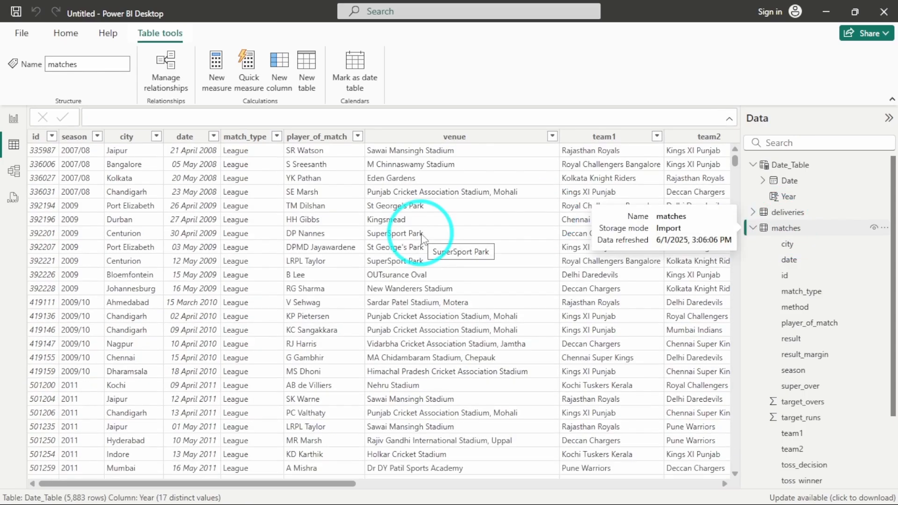
{"action": "scroll", "coordinate": [420, 234], "scroll_direction": "down", "scroll_amount": 1}
{"action": "scroll", "coordinate": [421, 233], "scroll_direction": "up", "scroll_amount": 1}
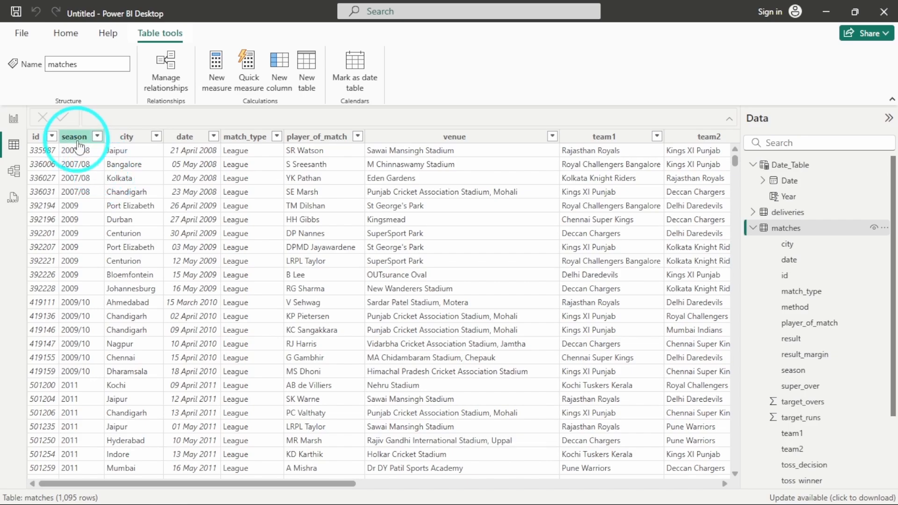
{"action": "scroll", "coordinate": [308, 210], "scroll_direction": "right", "scroll_amount": 1}
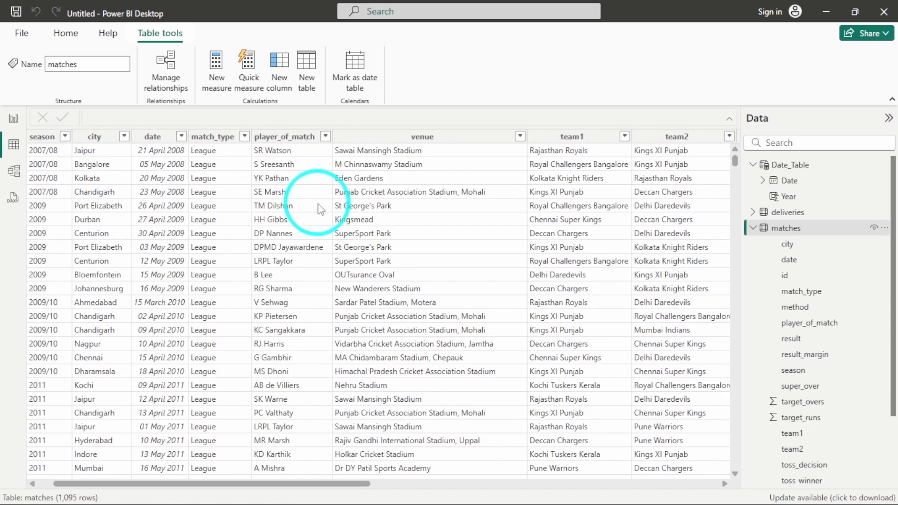
{"action": "left_click", "coordinate": [244, 136]}
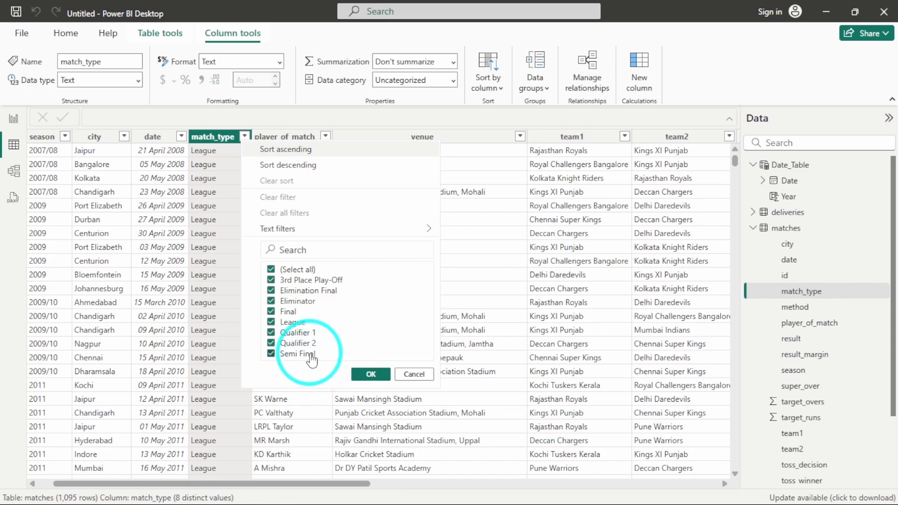
{"action": "left_click", "coordinate": [397, 375]}
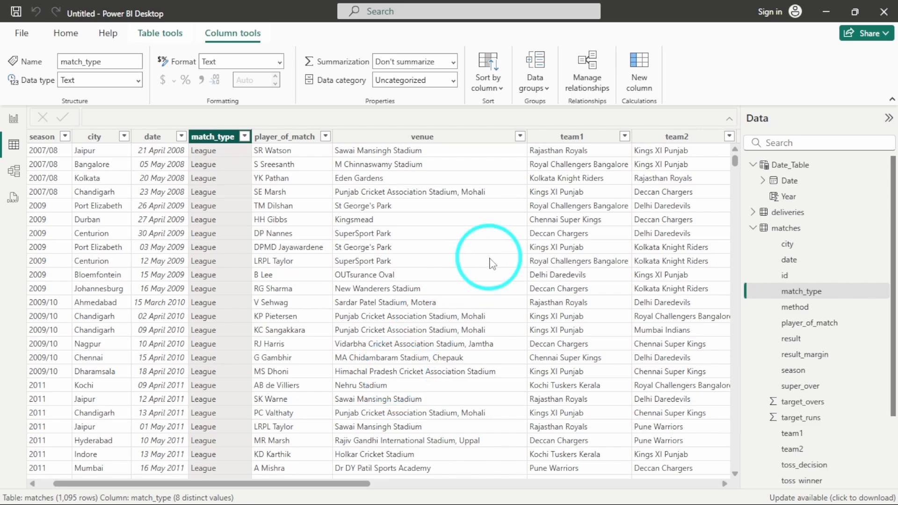
- Review the winner column of the matches table and compare it with the available match_type values
{"action": "scroll", "coordinate": [486, 262], "scroll_direction": "right", "scroll_amount": 3}
{"action": "scroll", "coordinate": [491, 263], "scroll_direction": "right", "scroll_amount": 6}
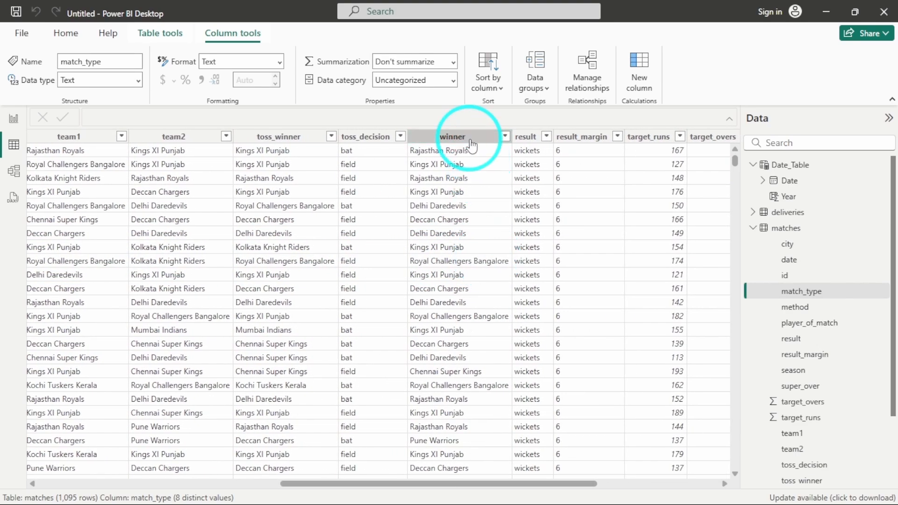
{"action": "left_click", "coordinate": [470, 137]}
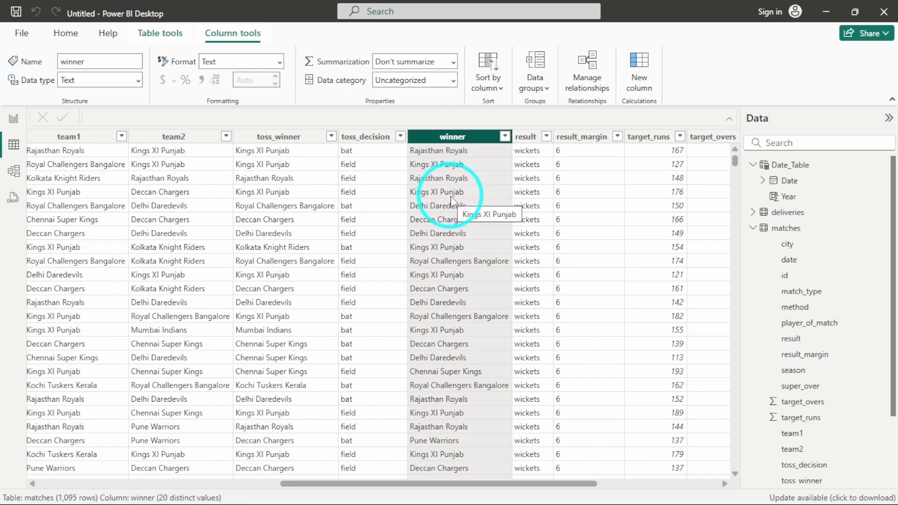
{"action": "scroll", "coordinate": [452, 201], "scroll_direction": "left", "scroll_amount": 5}
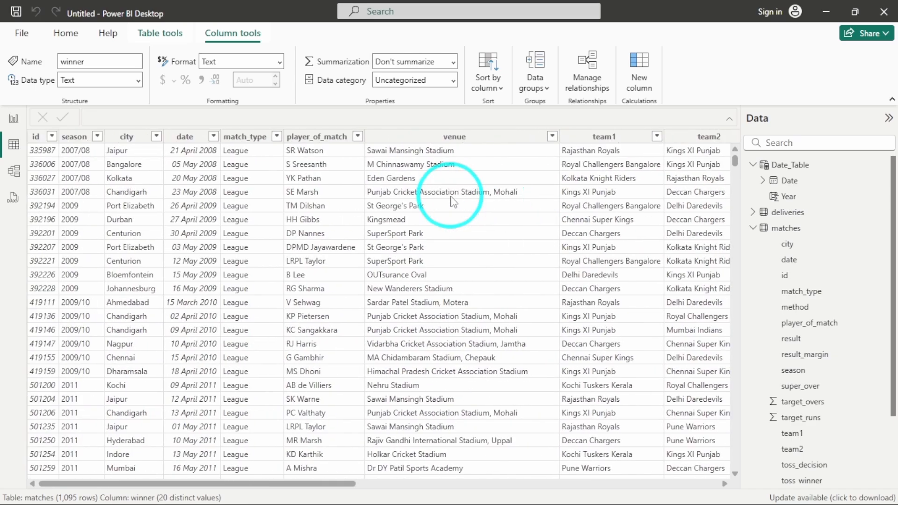
{"action": "left_click", "coordinate": [276, 136]}
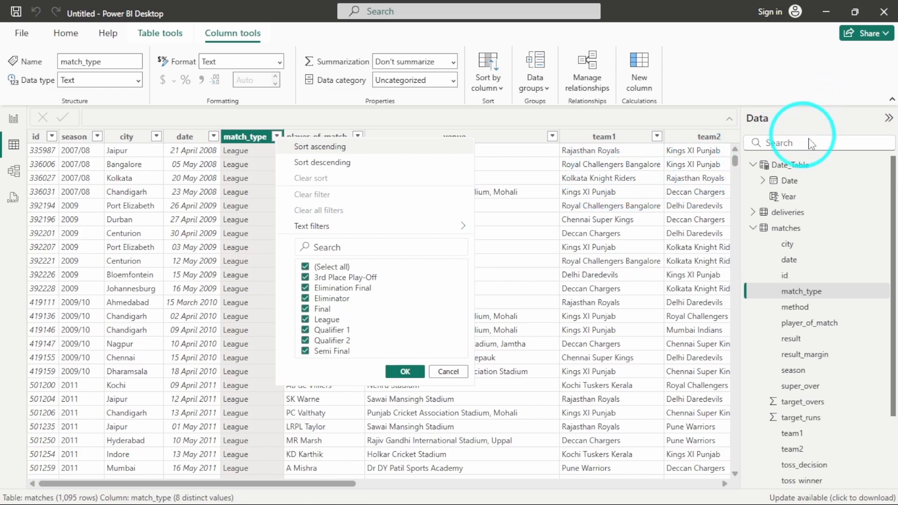
{"action": "left_click", "coordinate": [717, 90]}
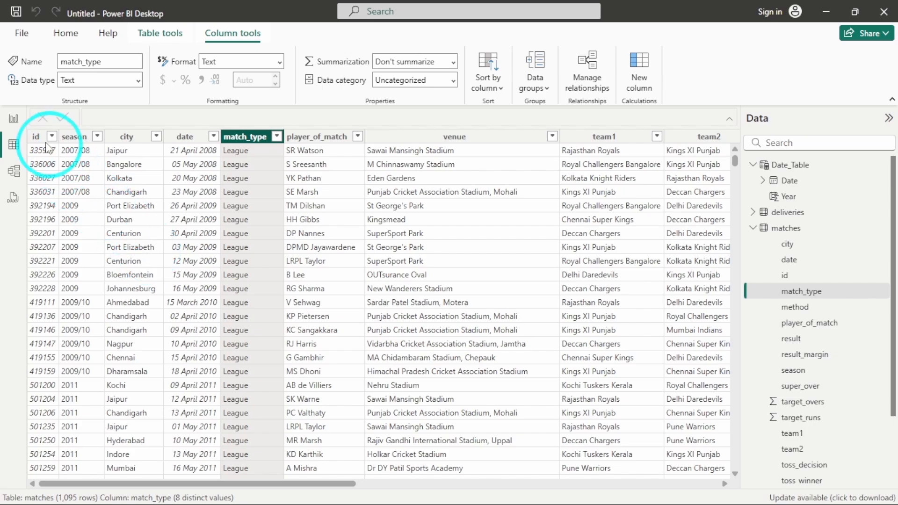
- Add a slicer on the report page beneath the third card frame, using Year from Date_Table as its field
{"action": "left_click", "coordinate": [14, 118]}
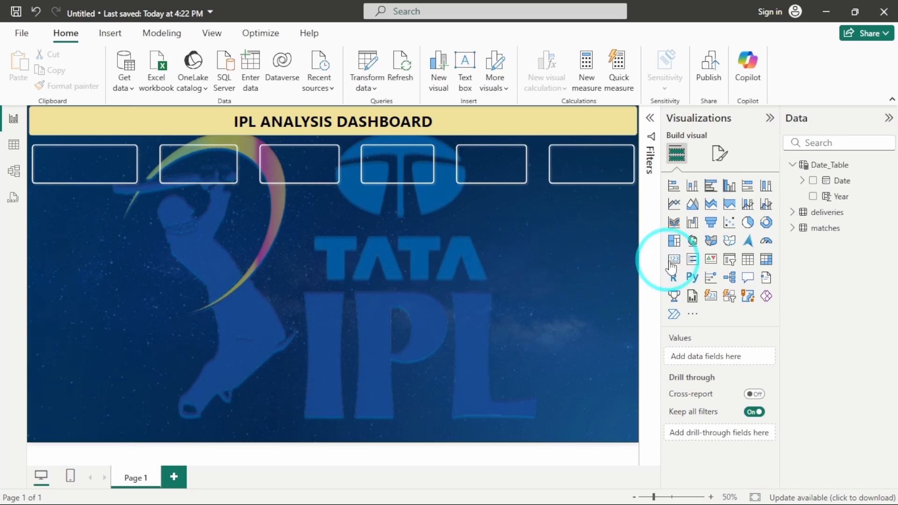
{"action": "left_click", "coordinate": [730, 258]}
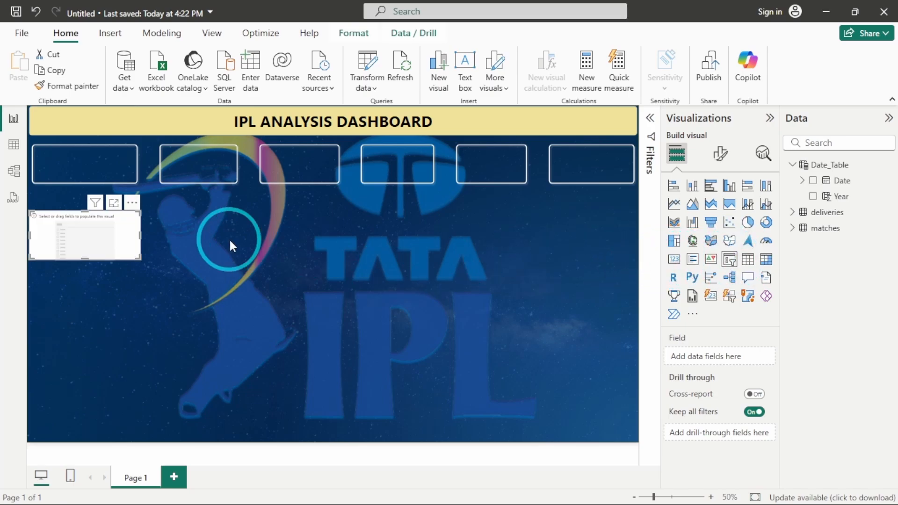
{"action": "left_click_drag", "start_coordinate": [96, 231], "coordinate": [301, 227]}
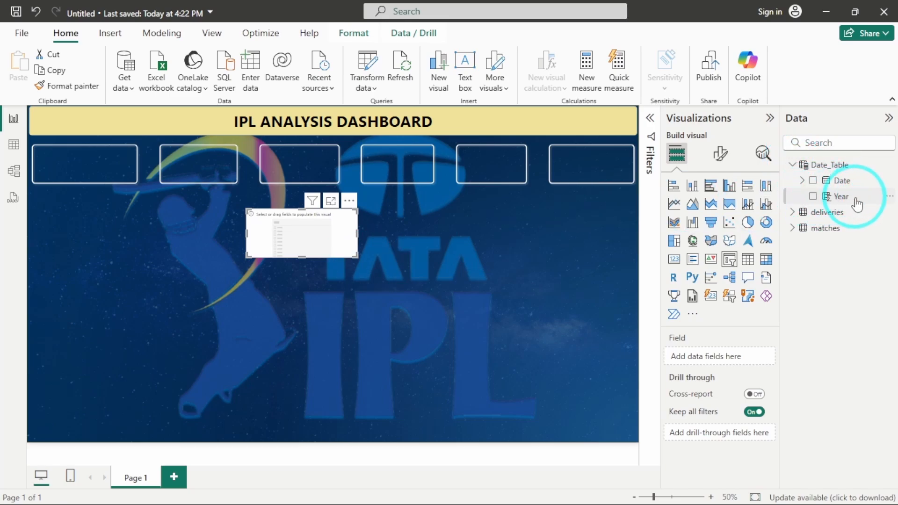
{"action": "left_click", "coordinate": [813, 196]}
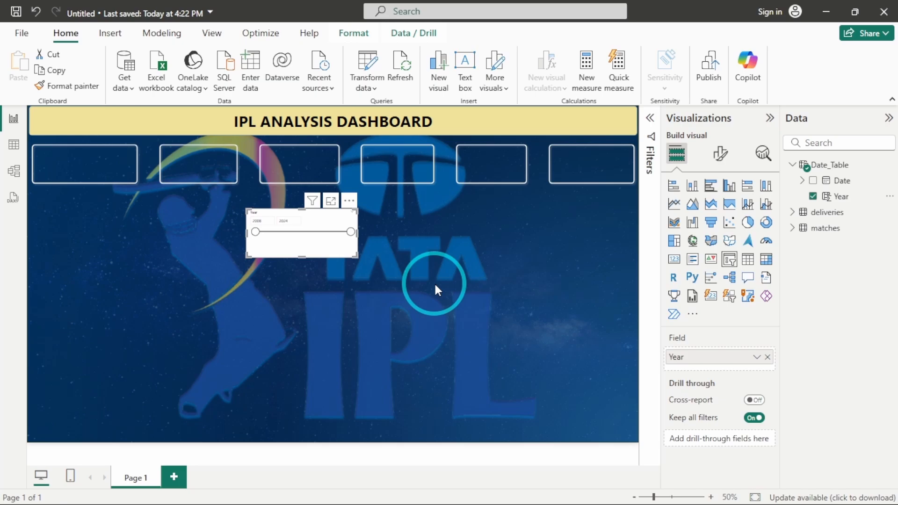
- Set the Year slicer's style to Dropdown and turn on its "Select all" option
{"action": "left_click", "coordinate": [720, 154]}
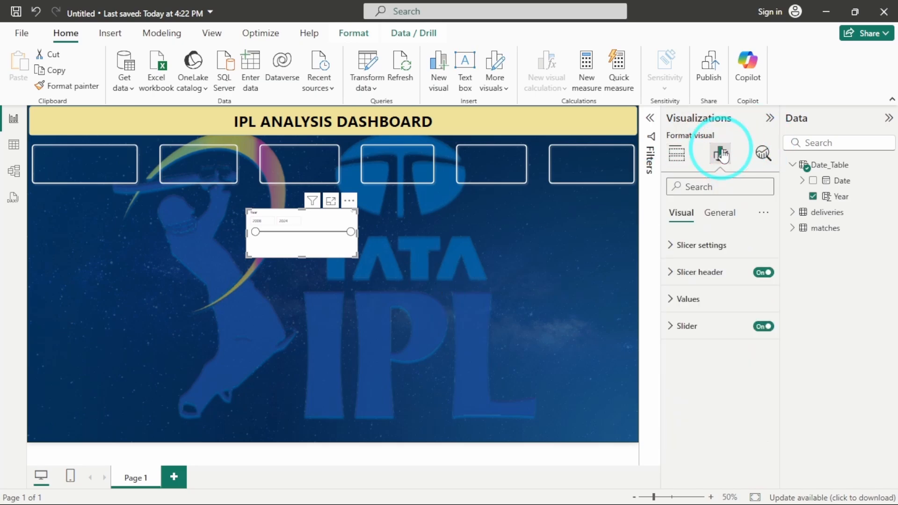
{"action": "left_click", "coordinate": [713, 253]}
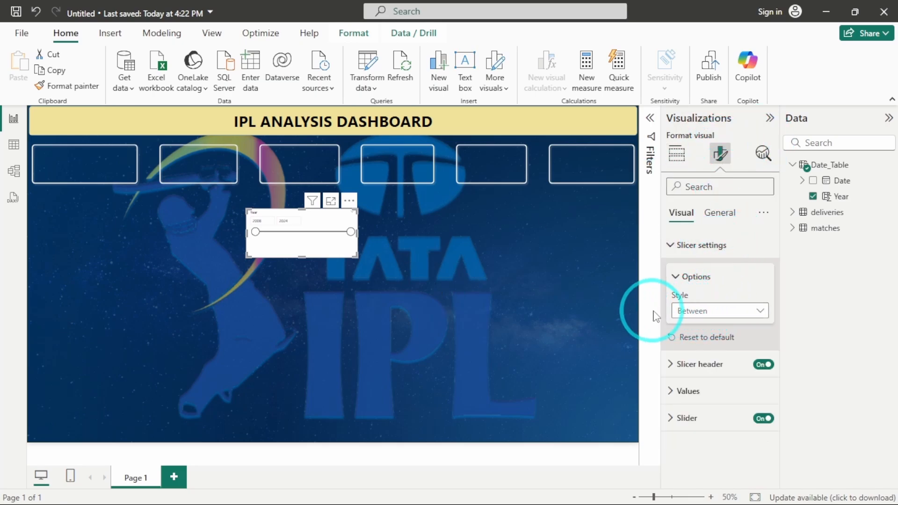
{"action": "left_click", "coordinate": [705, 318]}
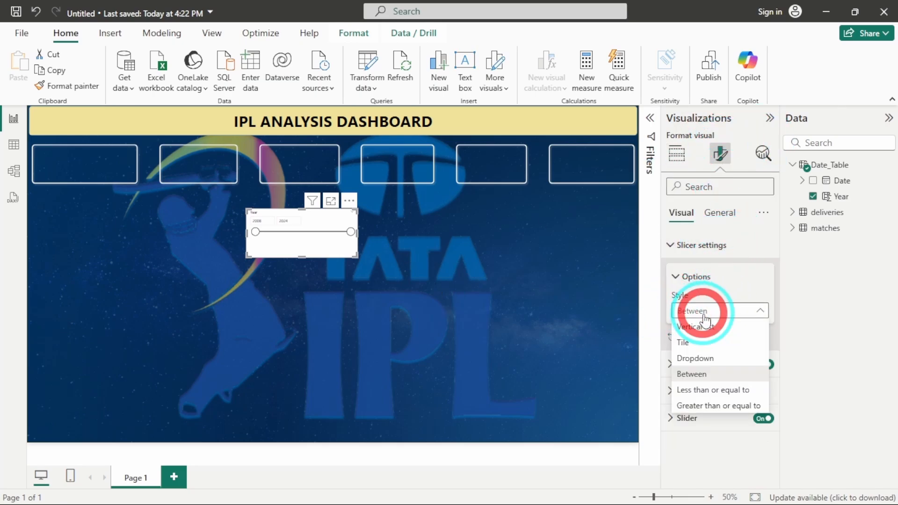
{"action": "left_click", "coordinate": [701, 357]}
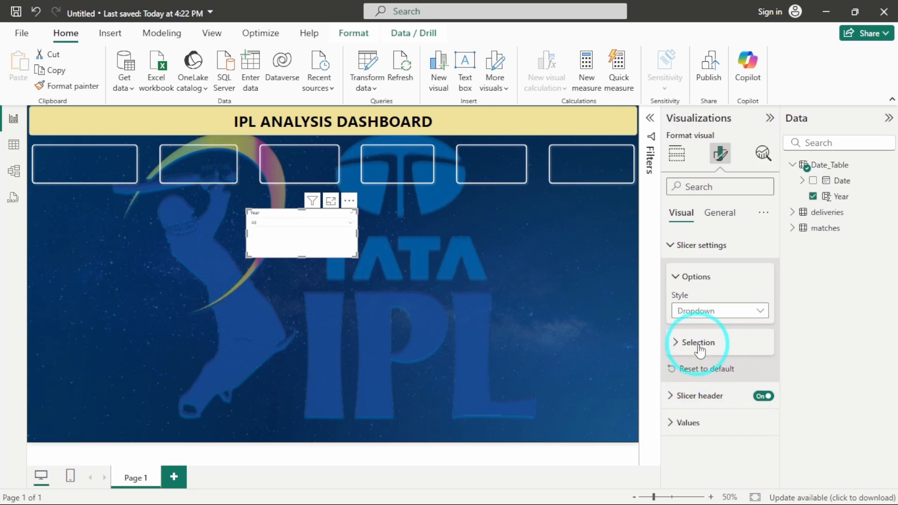
{"action": "left_click", "coordinate": [685, 341]}
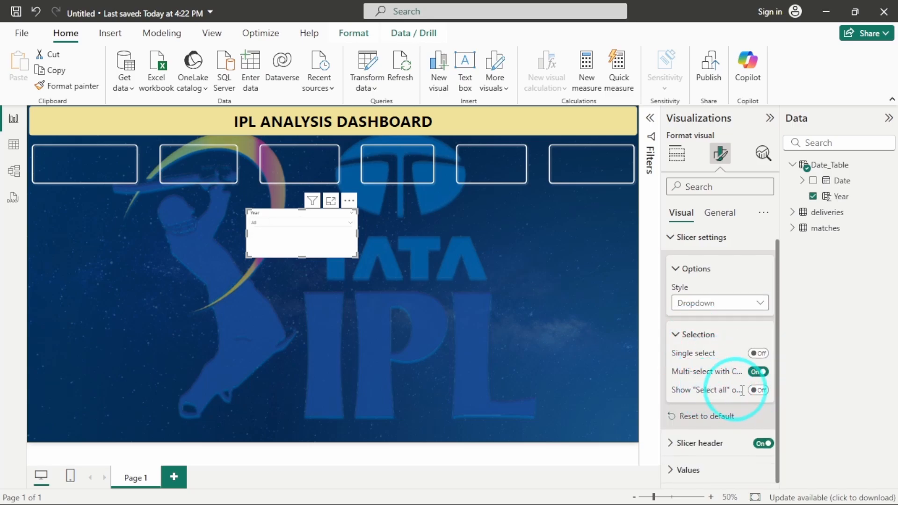
{"action": "left_click", "coordinate": [757, 390]}
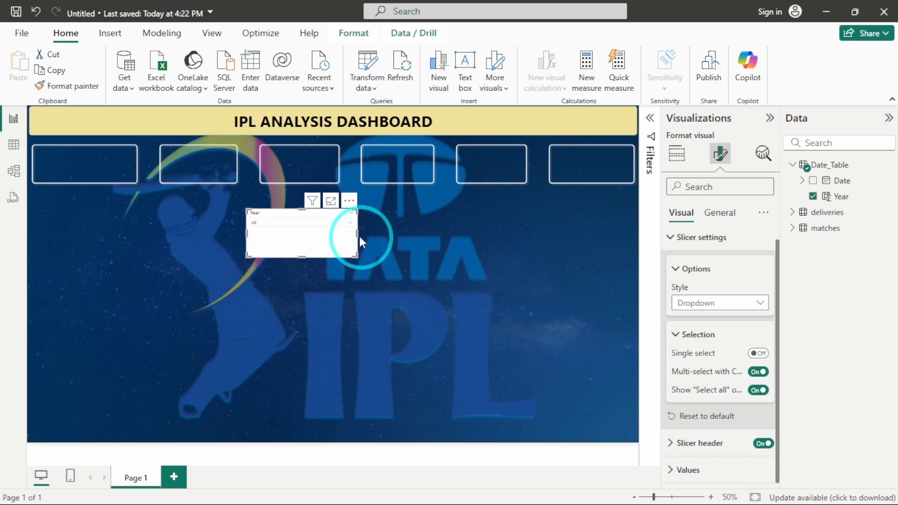
{"action": "left_click", "coordinate": [696, 336]}
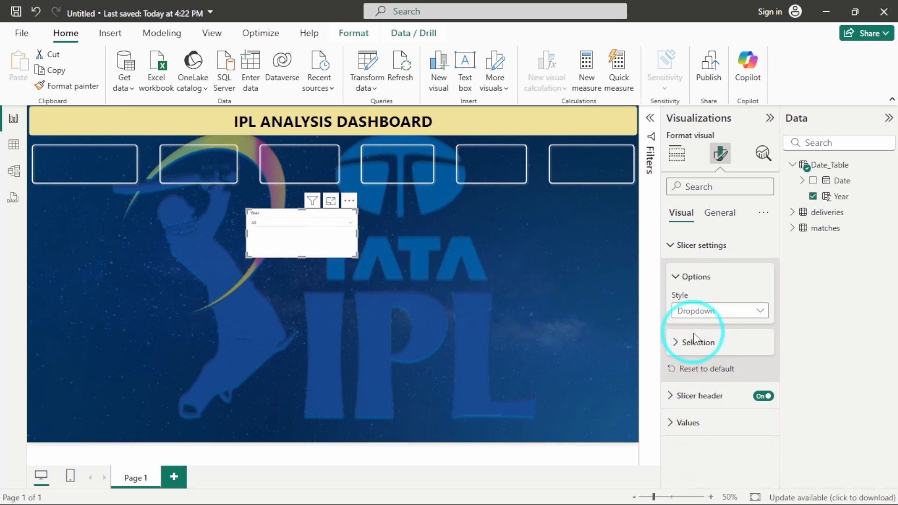
- Format the Year slicer's header text in Segoe UI Semibold at size 15
{"action": "left_click", "coordinate": [699, 398]}
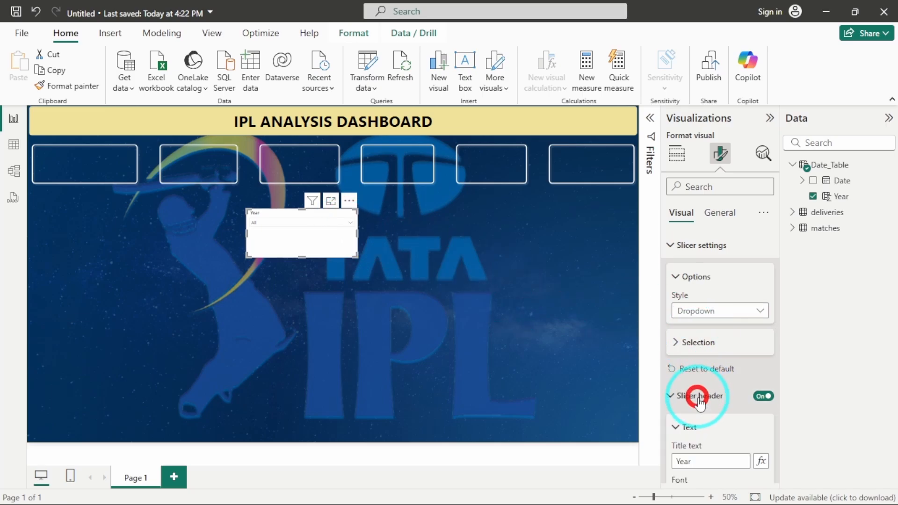
{"action": "scroll", "coordinate": [701, 380], "scroll_direction": "down", "scroll_amount": 5}
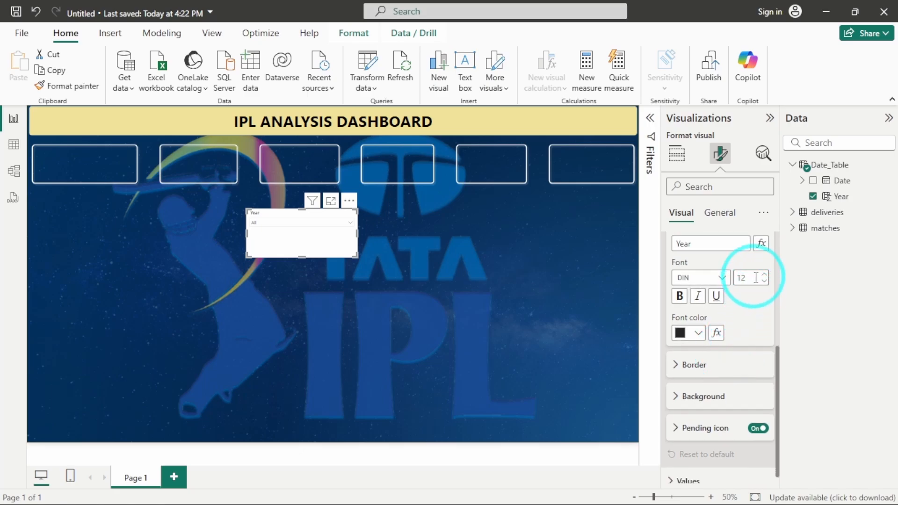
{"action": "left_click", "coordinate": [764, 276]}
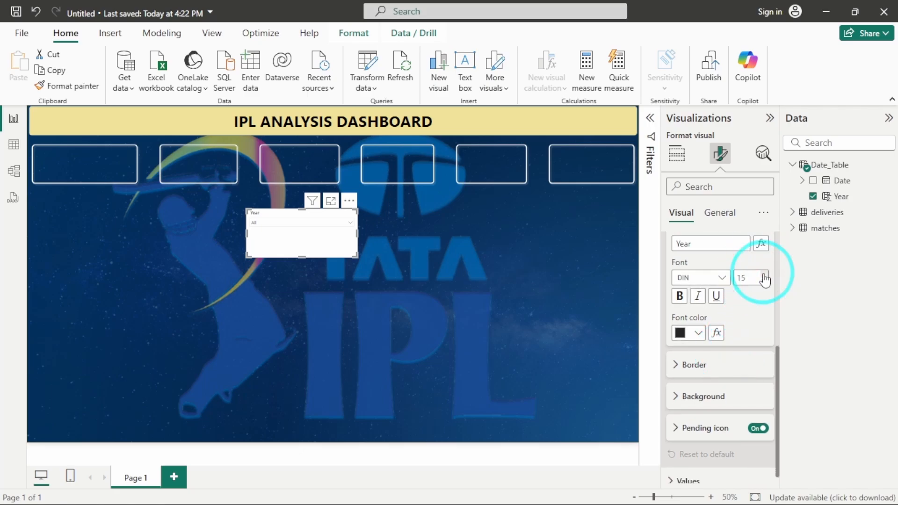
{"action": "left_click", "coordinate": [715, 277]}
{"action": "scroll", "coordinate": [713, 350], "scroll_direction": "down", "scroll_amount": 6}
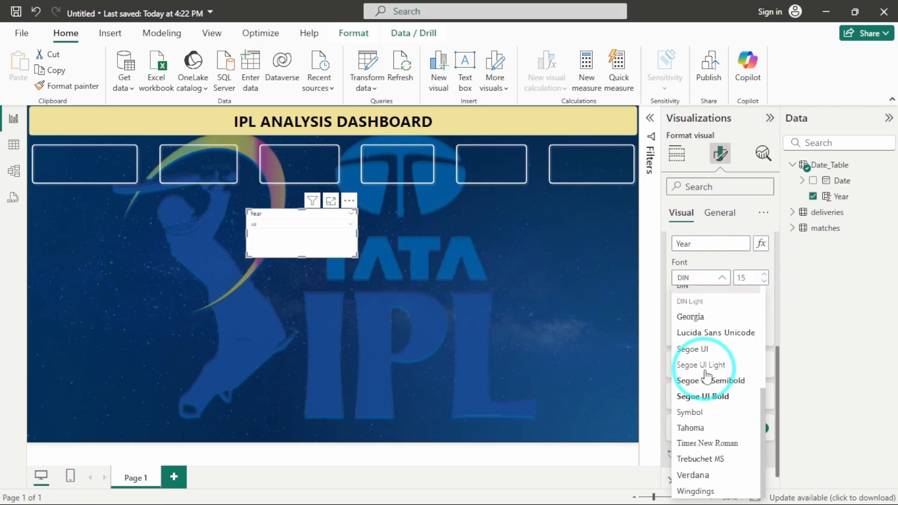
{"action": "left_click", "coordinate": [708, 378]}
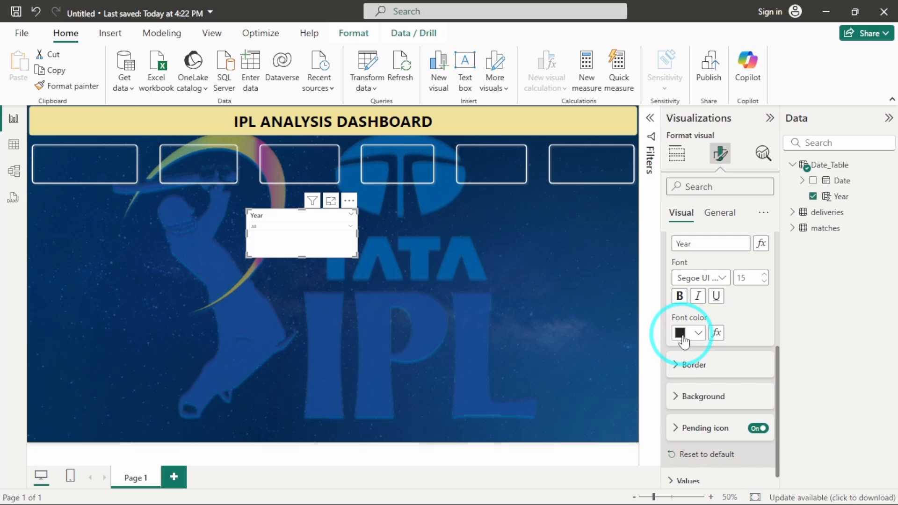
{"action": "scroll", "coordinate": [697, 379], "scroll_direction": "down", "scroll_amount": 1}
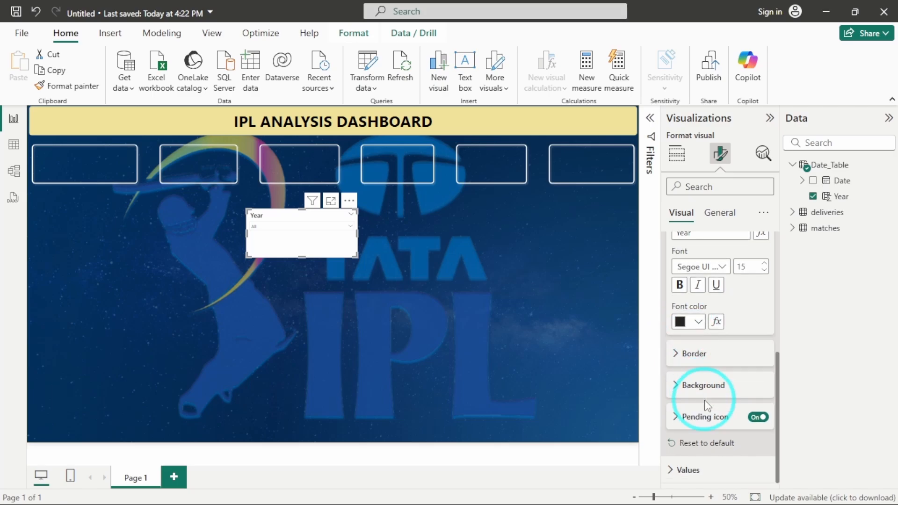
- Set the Year slicer's value text to size 15, and move and shrink the slicer to fit the right end of the title banner
{"action": "left_click", "coordinate": [681, 482]}
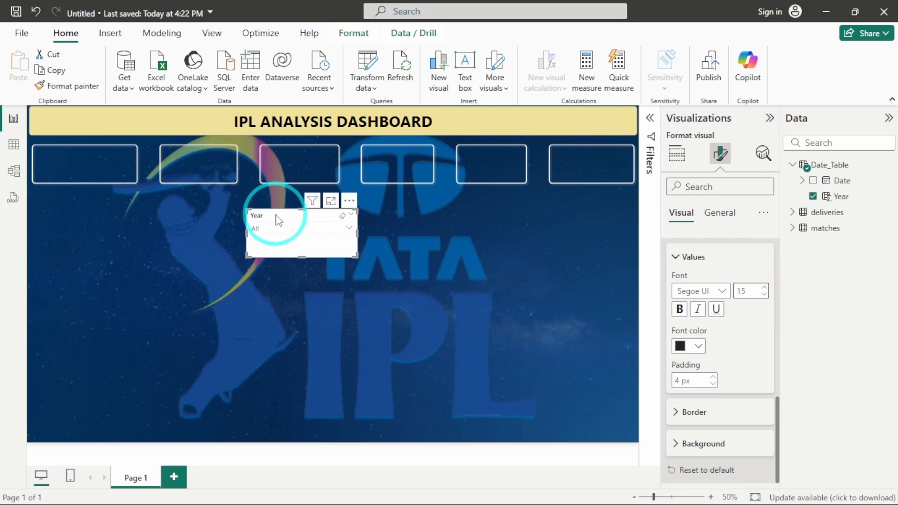
{"action": "left_click_drag", "start_coordinate": [280, 217], "coordinate": [559, 108]}
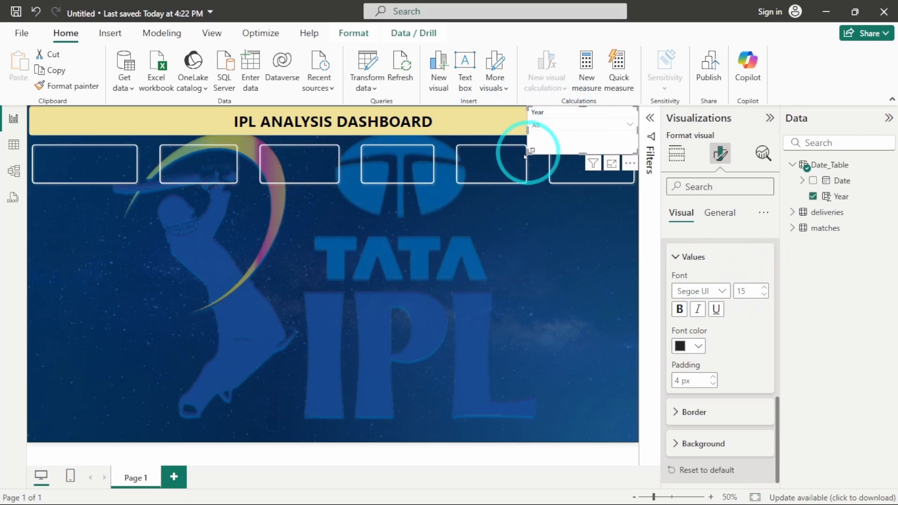
{"action": "left_click_drag", "start_coordinate": [531, 150], "coordinate": [576, 136]}
- Examine the list of years offered in the Year slicer's dropdown
{"action": "left_click", "coordinate": [597, 126]}
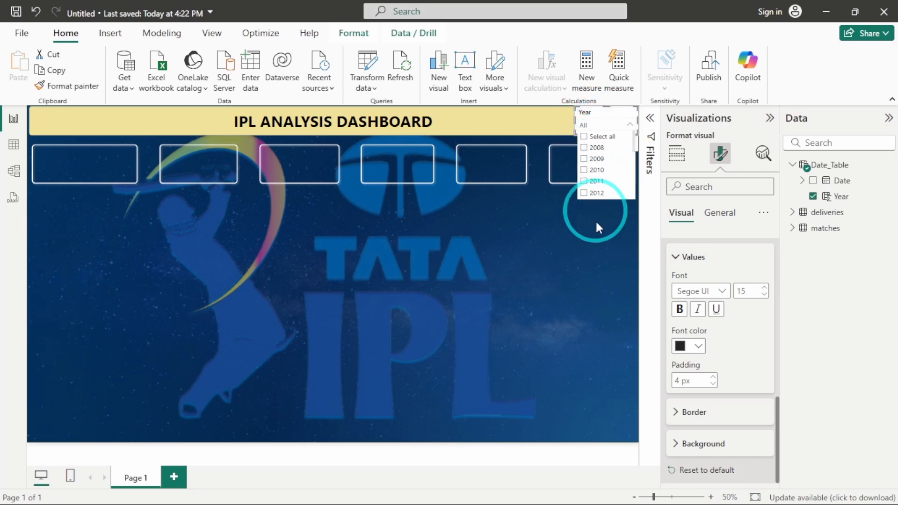
{"action": "scroll", "coordinate": [606, 151], "scroll_direction": "down", "scroll_amount": 3}
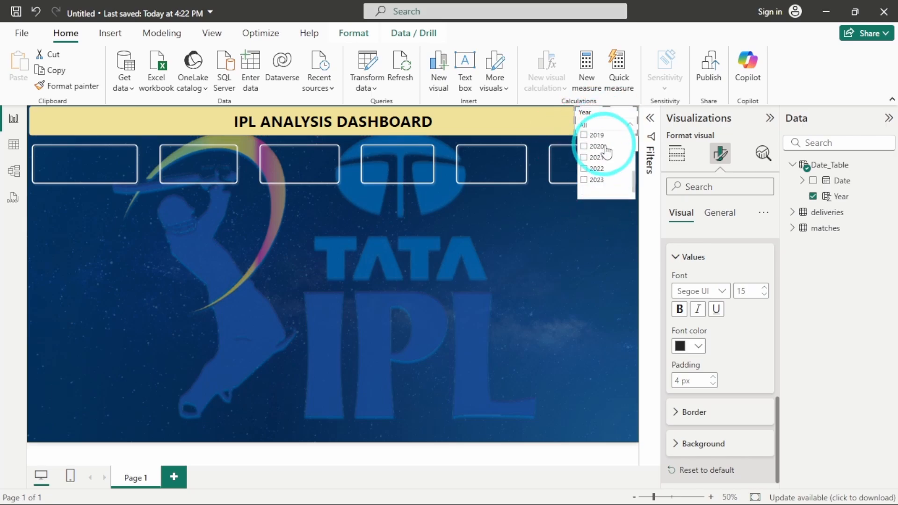
{"action": "left_click", "coordinate": [608, 240]}
- Turn on the Year slicer's visual border in light grey with 8 px rounded corners
{"action": "left_click", "coordinate": [608, 112]}
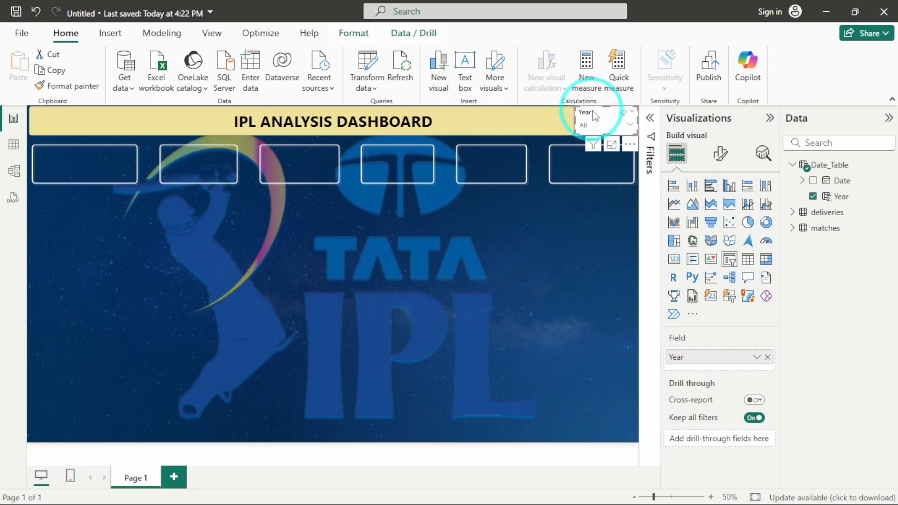
{"action": "left_click", "coordinate": [720, 154]}
{"action": "left_click", "coordinate": [719, 213]}
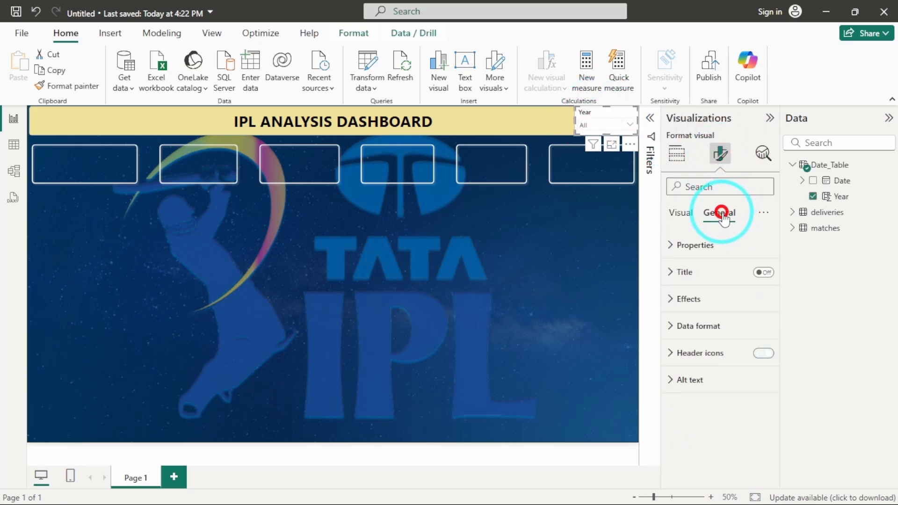
{"action": "left_click", "coordinate": [718, 298]}
{"action": "scroll", "coordinate": [725, 295], "scroll_direction": "down", "scroll_amount": 3}
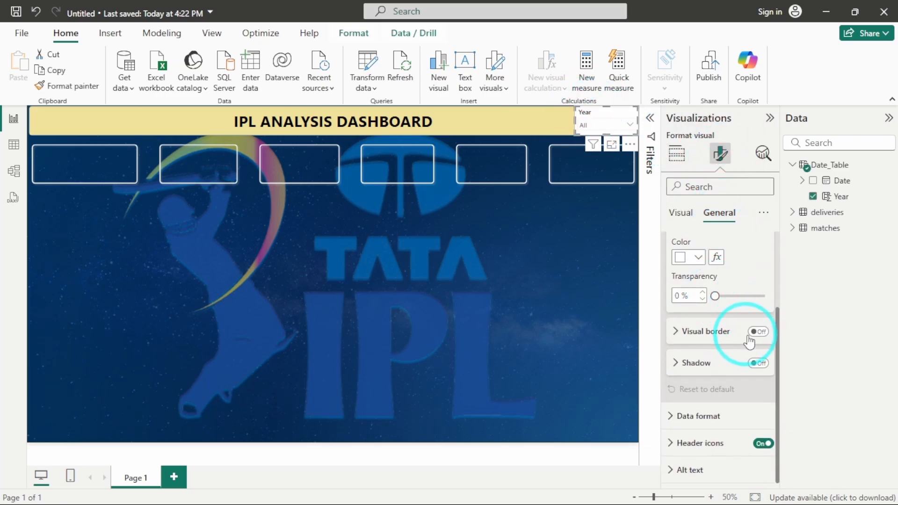
{"action": "left_click", "coordinate": [757, 331]}
{"action": "left_click", "coordinate": [706, 331]}
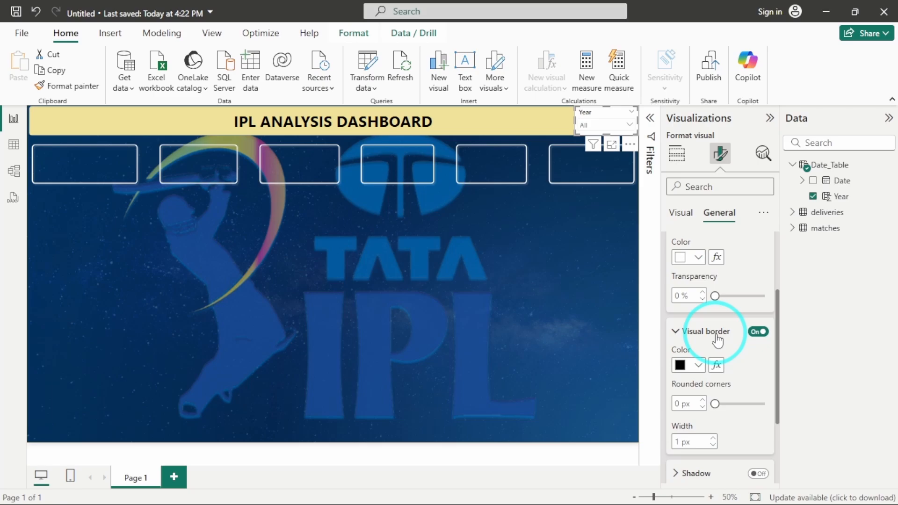
{"action": "left_click", "coordinate": [682, 364]}
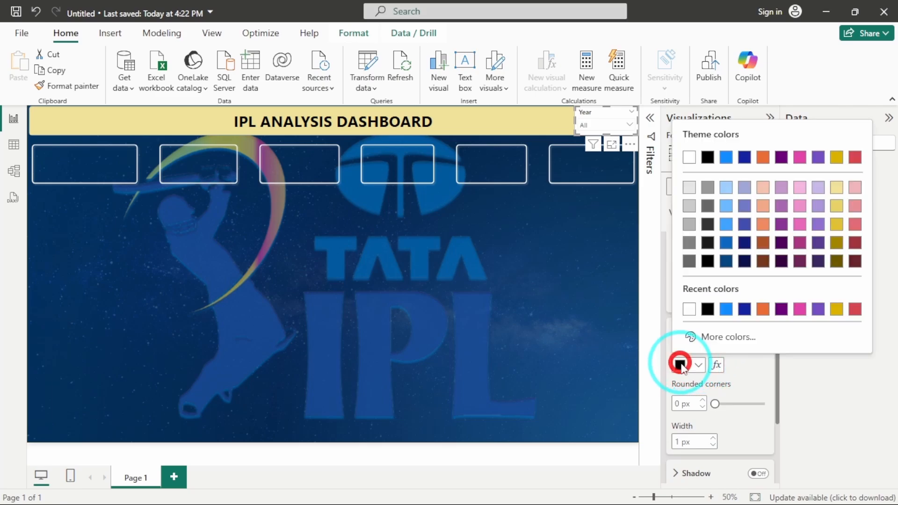
{"action": "left_click", "coordinate": [690, 206]}
{"action": "scroll", "coordinate": [696, 360], "scroll_direction": "down", "scroll_amount": 3}
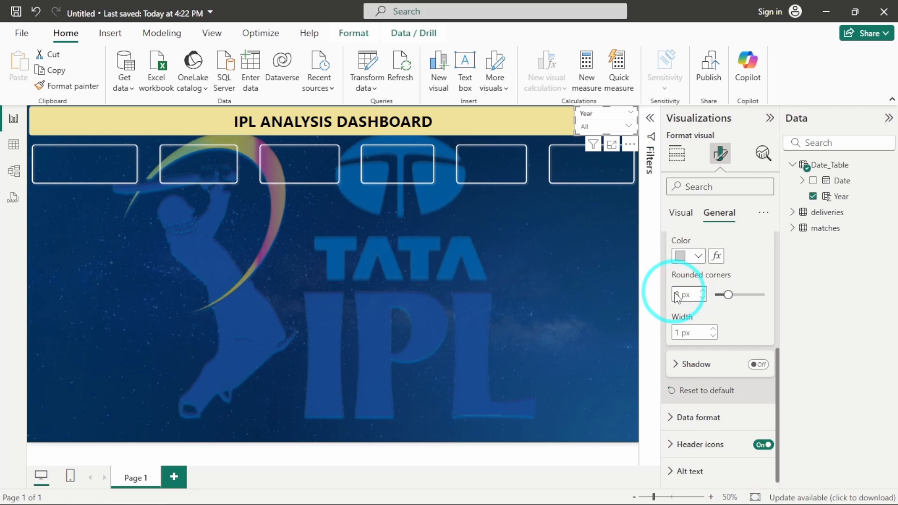
- Turn on the Year slicer's shadow and set the shadow color to grey
{"action": "left_click", "coordinate": [757, 363]}
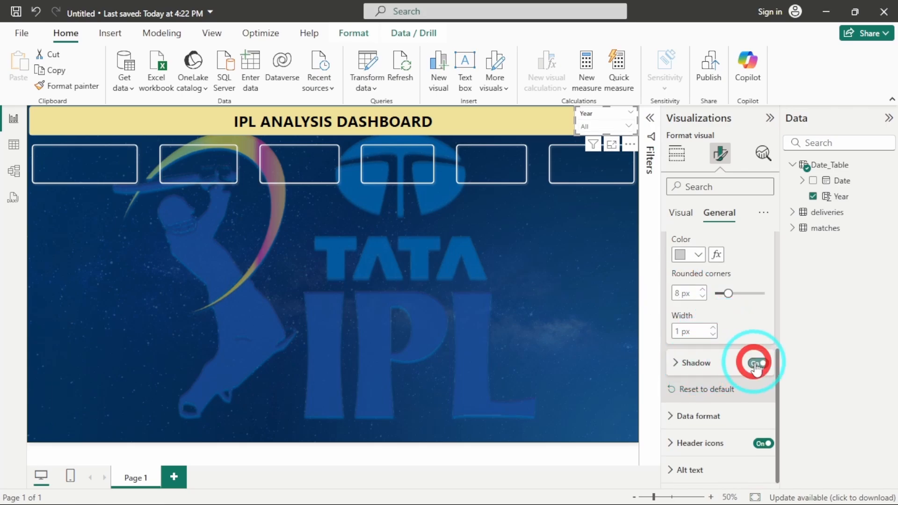
{"action": "left_click", "coordinate": [696, 363]}
{"action": "left_click", "coordinate": [681, 396]}
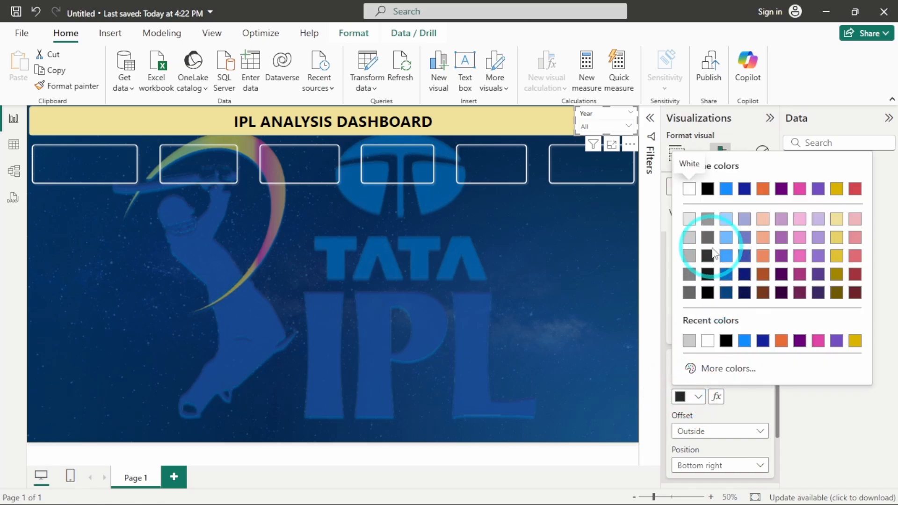
{"action": "left_click", "coordinate": [689, 238]}
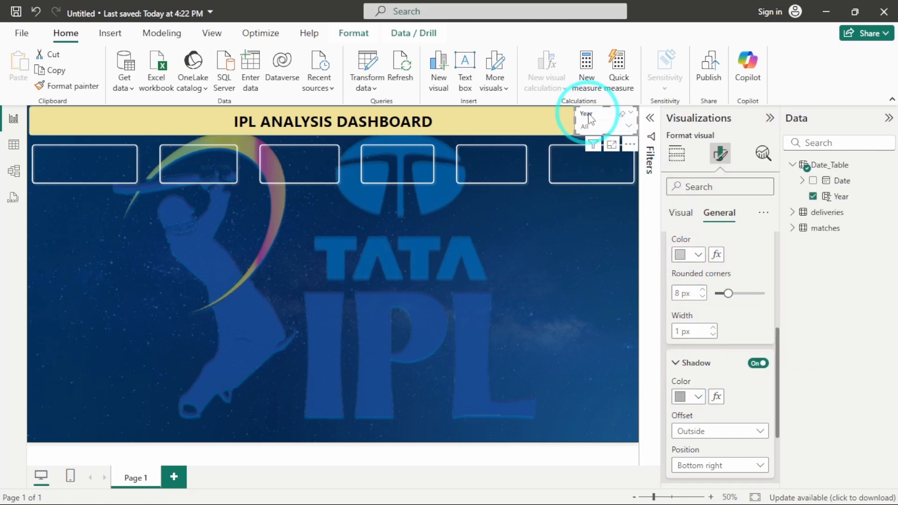
- Nudge the Year slicer slightly left and set its height to 85
{"action": "left_click", "coordinate": [706, 268]}
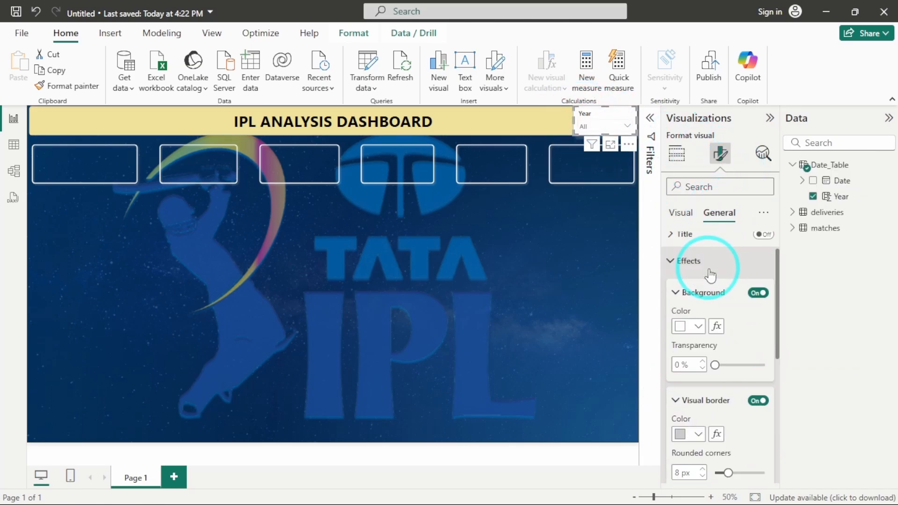
{"action": "scroll", "coordinate": [709, 276], "scroll_direction": "up", "scroll_amount": 1}
{"action": "left_click", "coordinate": [756, 249]}
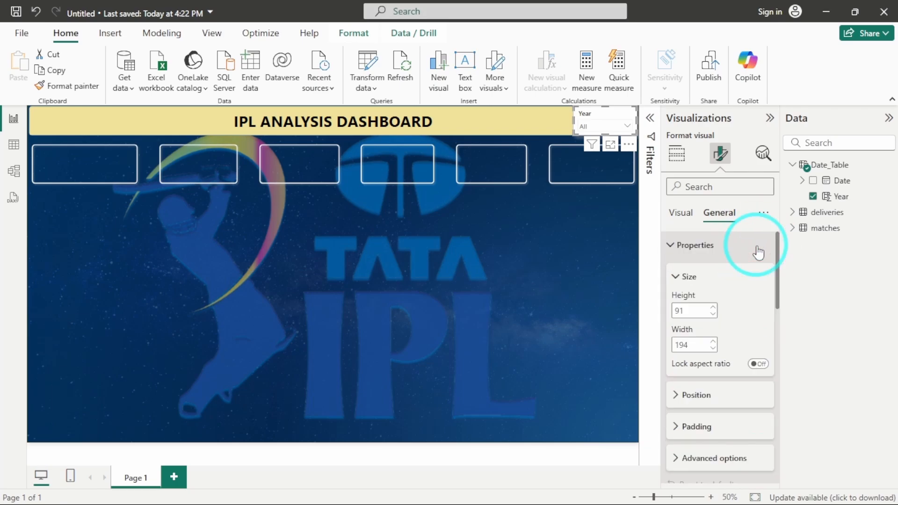
{"action": "left_click", "coordinate": [710, 312]}
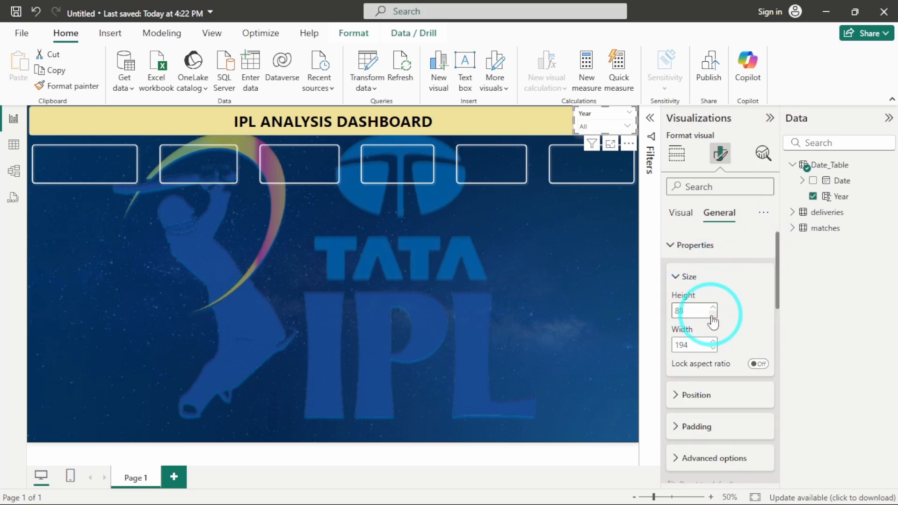
{"action": "left_click", "coordinate": [712, 314]}
{"action": "left_click", "coordinate": [604, 211]}
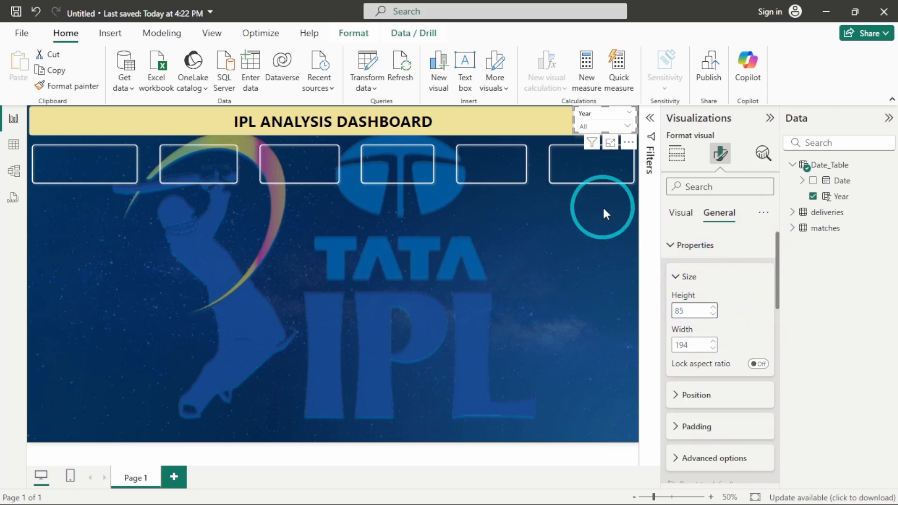
- Set the Year slicer's background effect color to the custom hex value #EFB5B9
{"action": "left_click", "coordinate": [695, 245]}
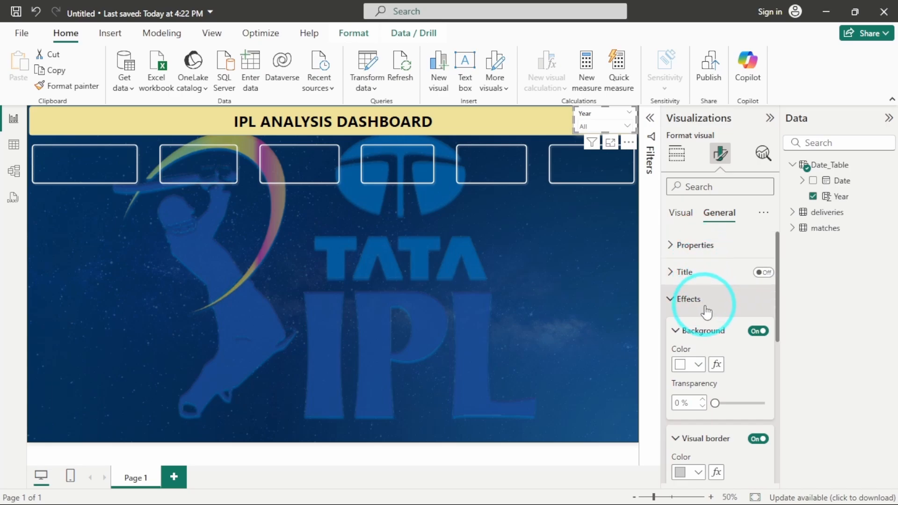
{"action": "left_click", "coordinate": [681, 367]}
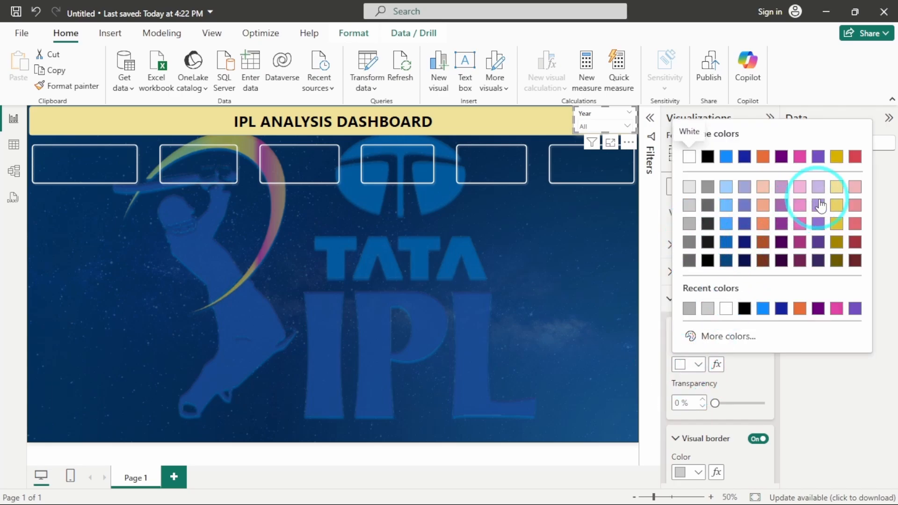
{"action": "left_click", "coordinate": [698, 336]}
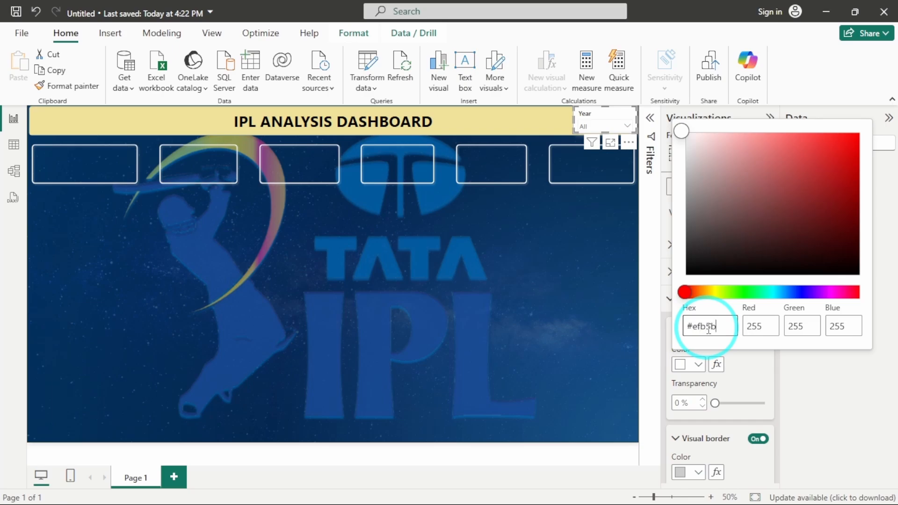
{"action": "type", "text": "9"}
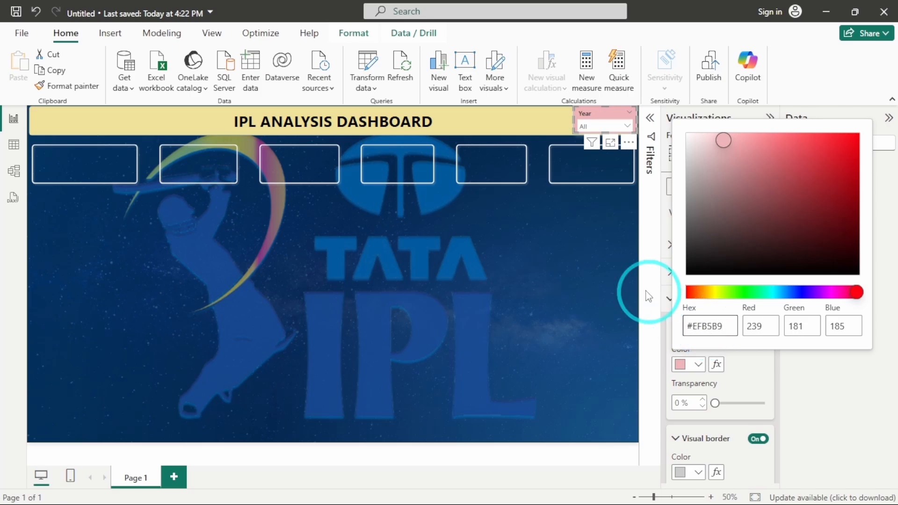
{"action": "left_click", "coordinate": [759, 380]}
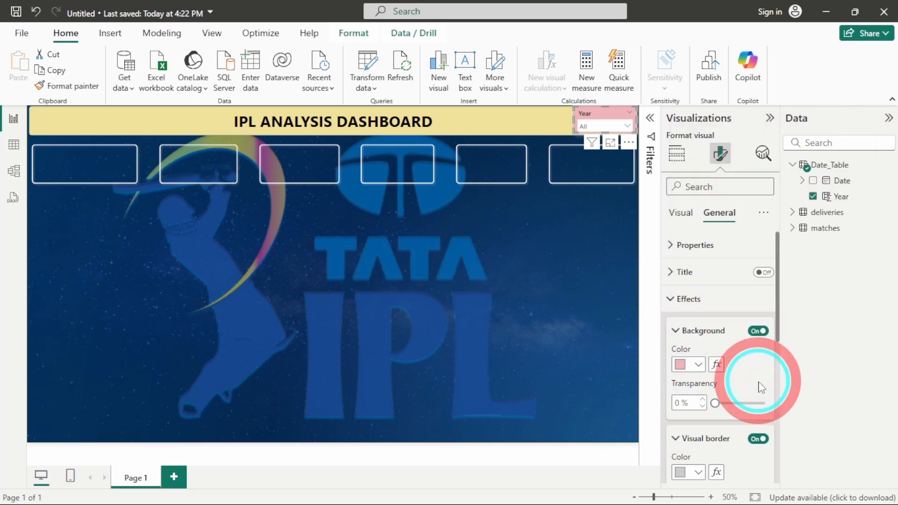
- Set the background color of the Year slicer's values to the banner's light yellow from the recent colors
{"action": "left_click", "coordinate": [679, 156]}
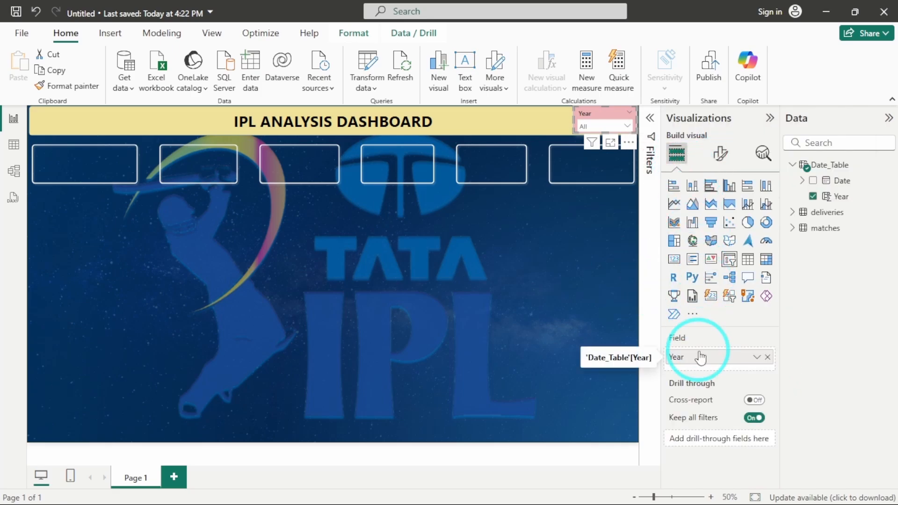
{"action": "left_click", "coordinate": [721, 155]}
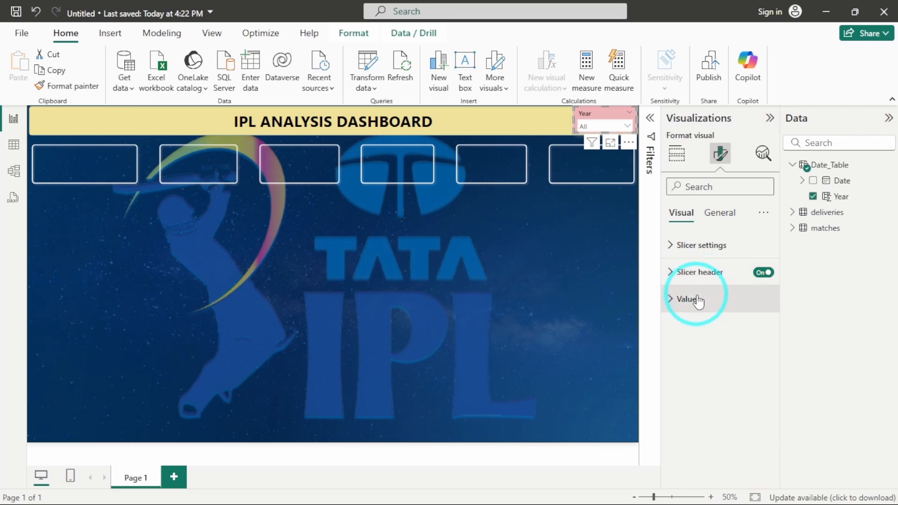
{"action": "left_click", "coordinate": [691, 296]}
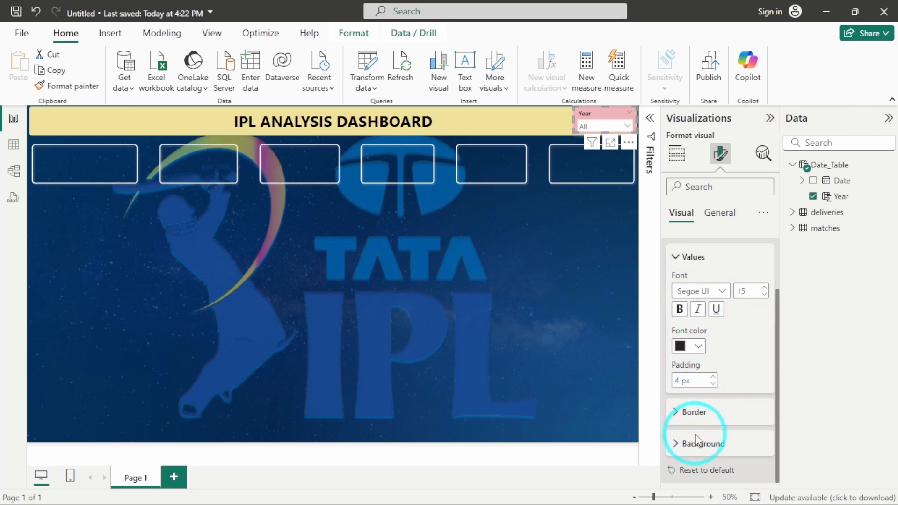
{"action": "left_click", "coordinate": [687, 448]}
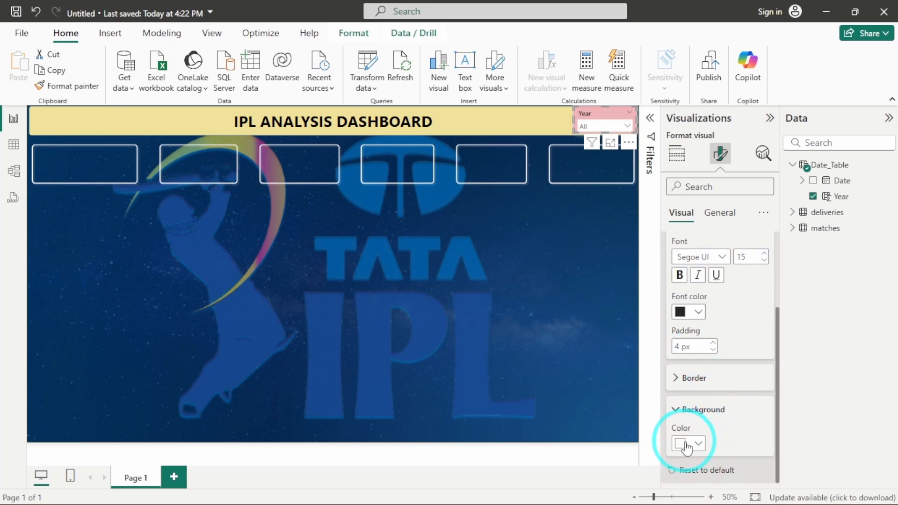
{"action": "left_click", "coordinate": [685, 442]}
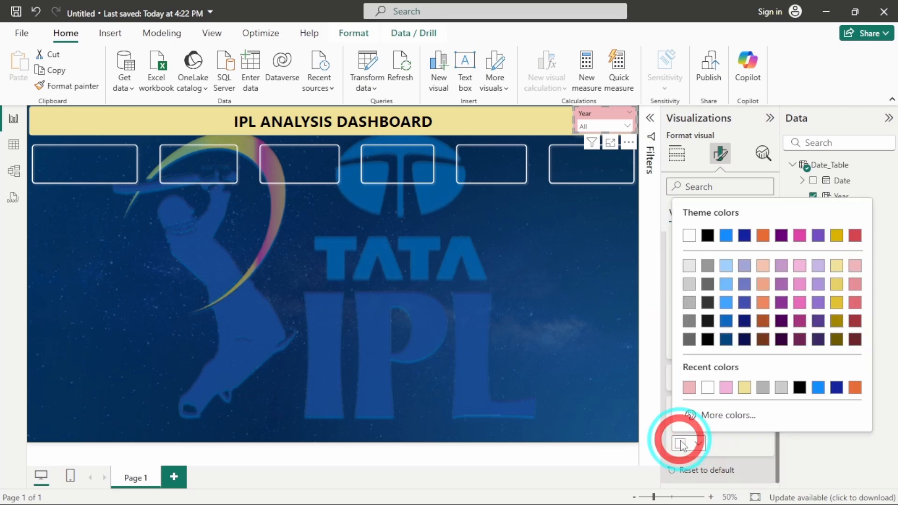
{"action": "left_click", "coordinate": [744, 387]}
{"action": "left_click", "coordinate": [585, 265]}
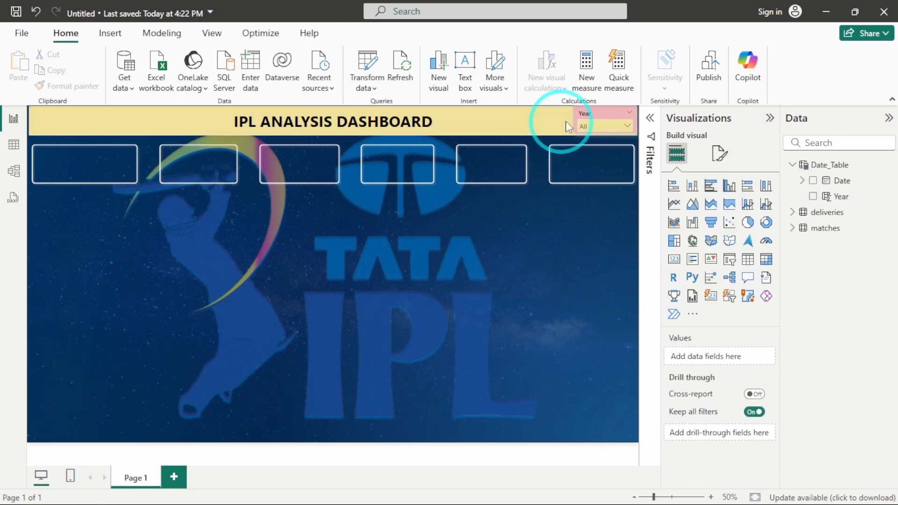
- Filter the Year slicer to 2024 and nudge the slicer slightly left and down within the title banner
{"action": "left_click", "coordinate": [602, 123]}
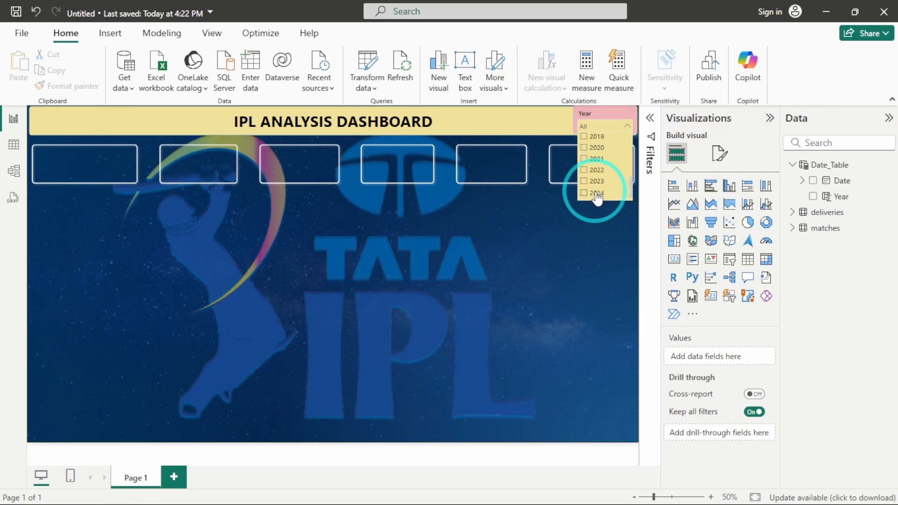
{"action": "left_click", "coordinate": [485, 265]}
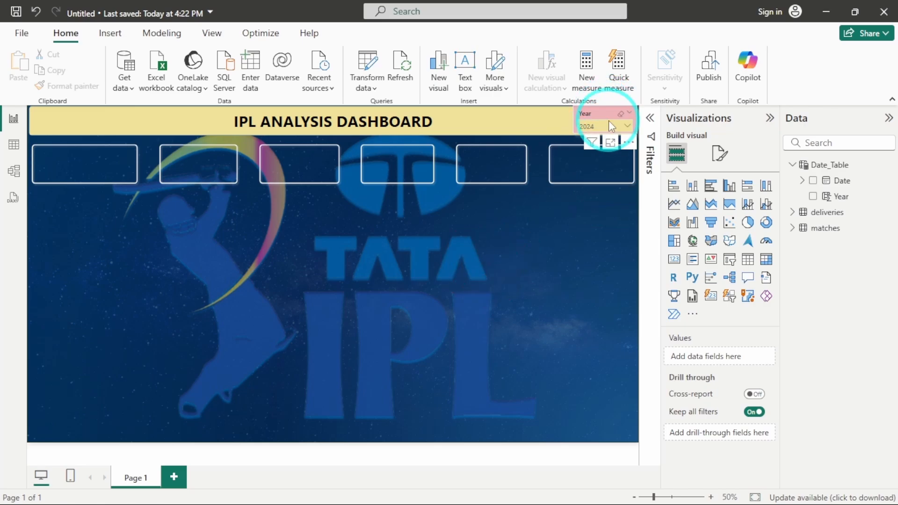
{"action": "left_click", "coordinate": [585, 116]}
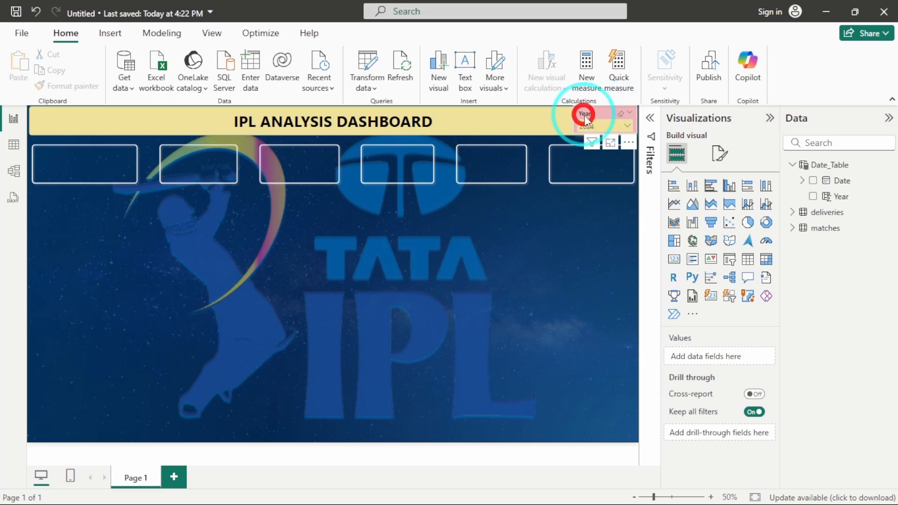
{"action": "key", "text": "Down"}
{"action": "key", "text": "Down"}
{"action": "key", "text": "Left"}
{"action": "key", "text": "Left"}
{"action": "key", "text": "Up"}
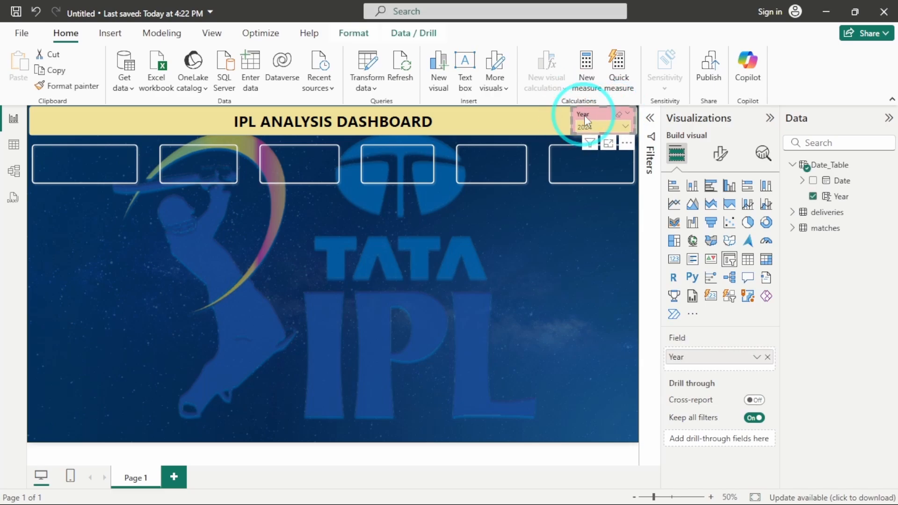
{"action": "left_click", "coordinate": [599, 217]}
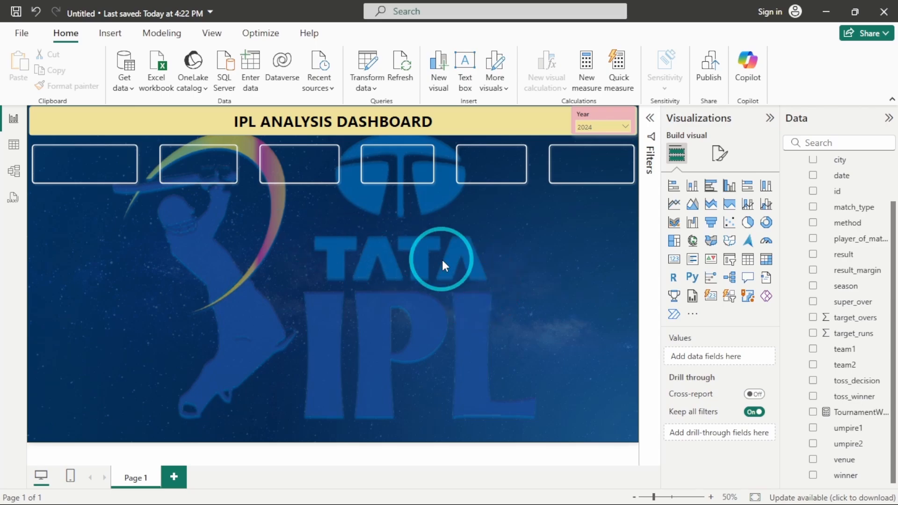
- Add a card visual below the first frames and fill it with the TournamentWinner measure
{"action": "left_click", "coordinate": [674, 260]}
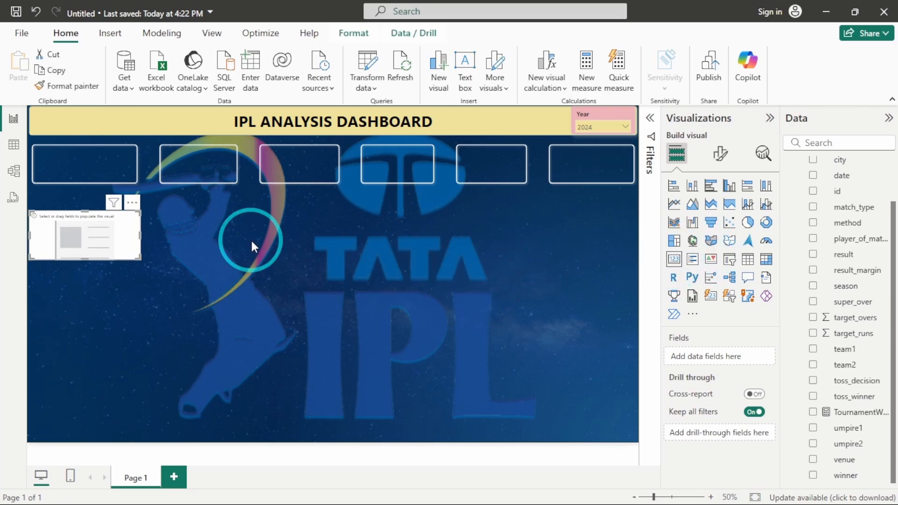
{"action": "left_click_drag", "start_coordinate": [102, 229], "coordinate": [202, 220]}
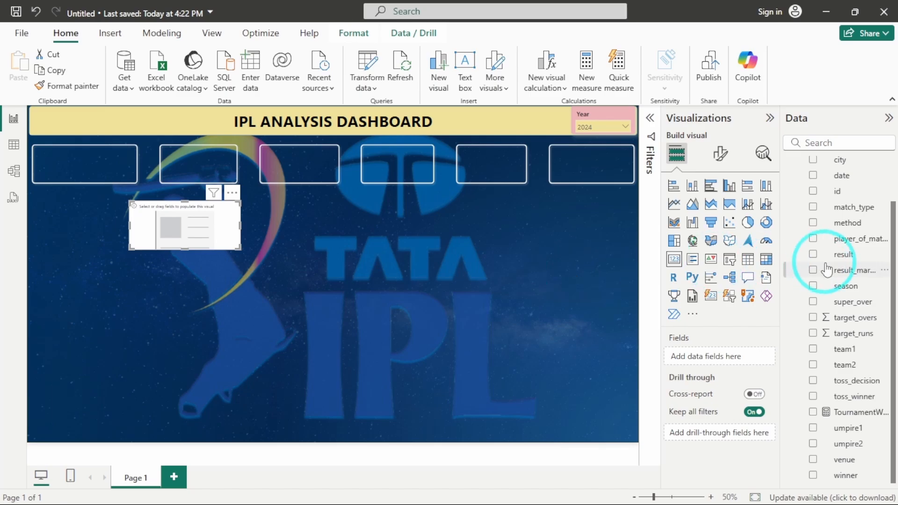
{"action": "left_click_drag", "start_coordinate": [851, 412], "coordinate": [726, 357]}
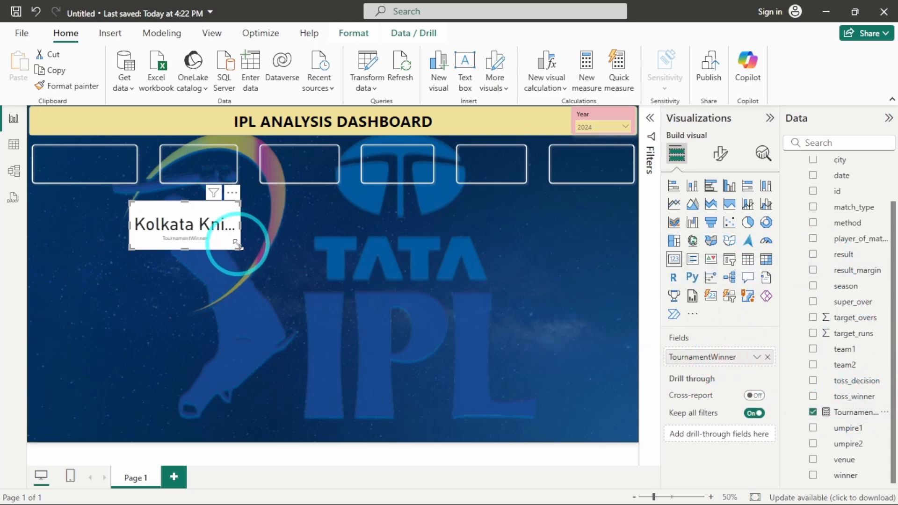
- Enlarge the TournamentWinner card until the full team name fits and move it up over the first frames
{"action": "left_click_drag", "start_coordinate": [241, 249], "coordinate": [354, 280]}
{"action": "left_click", "coordinate": [262, 245]}
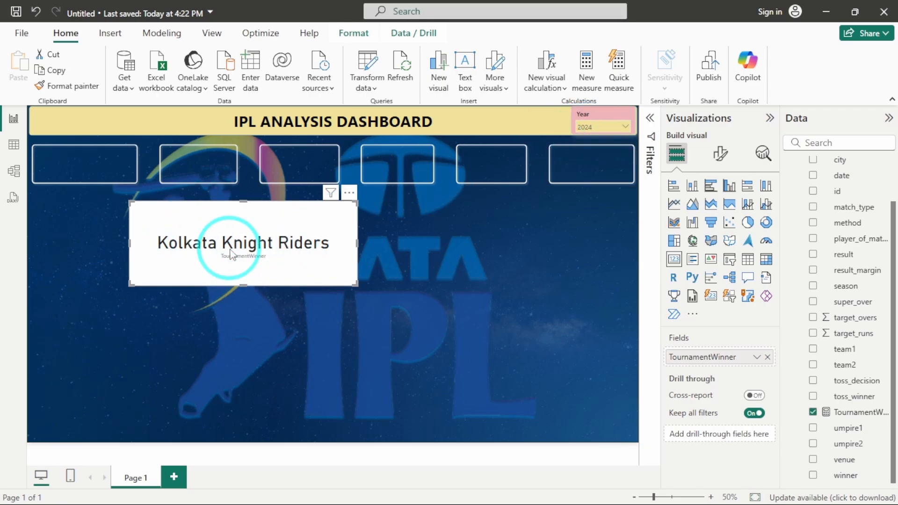
{"action": "left_click_drag", "start_coordinate": [231, 252], "coordinate": [152, 204]}
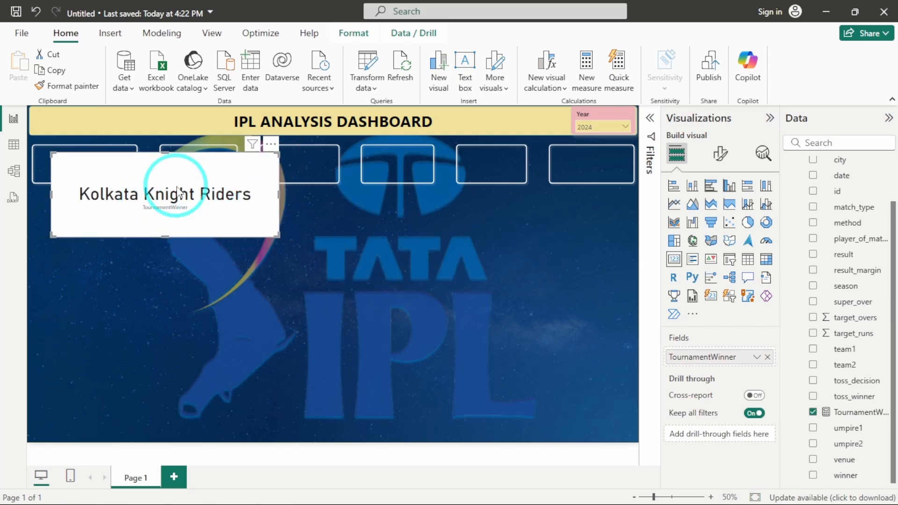
- Set the card's callout value font to Segoe UI Bold at size 21
{"action": "left_click", "coordinate": [720, 153]}
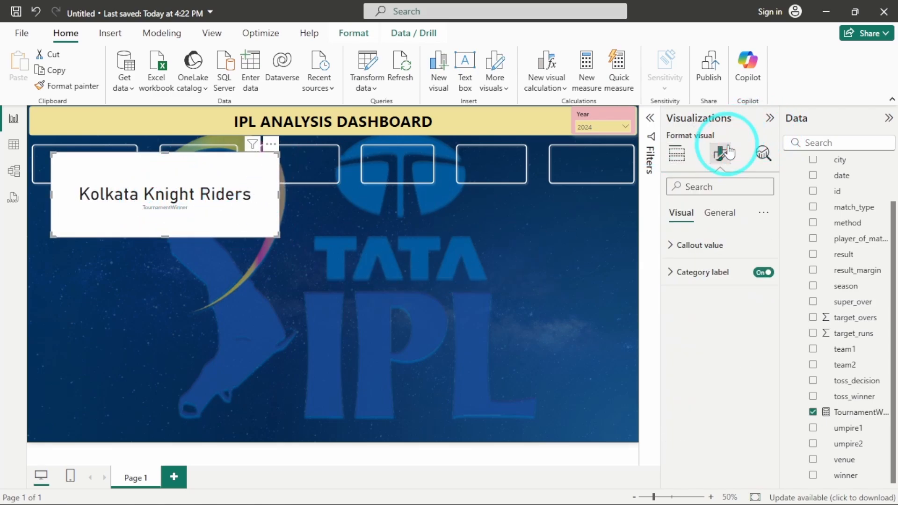
{"action": "left_click", "coordinate": [699, 245]}
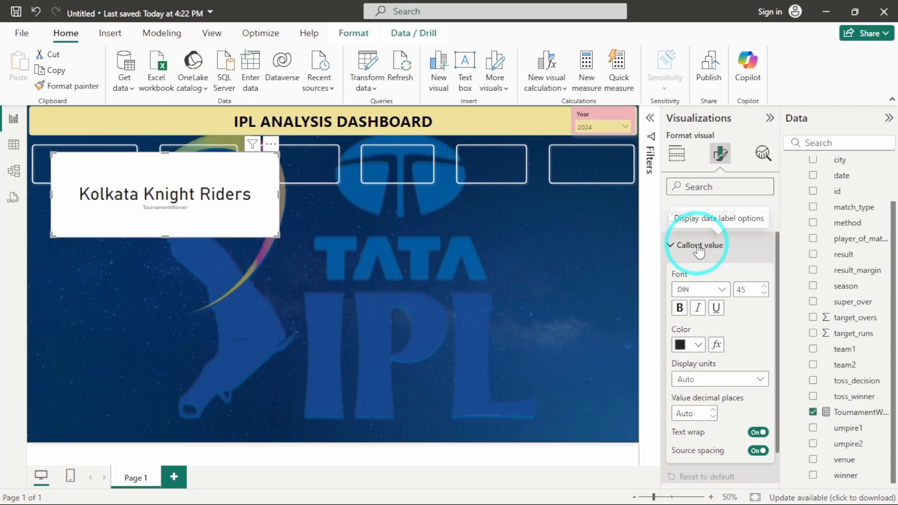
{"action": "left_click", "coordinate": [701, 290]}
{"action": "scroll", "coordinate": [710, 202], "scroll_direction": "down", "scroll_amount": 5}
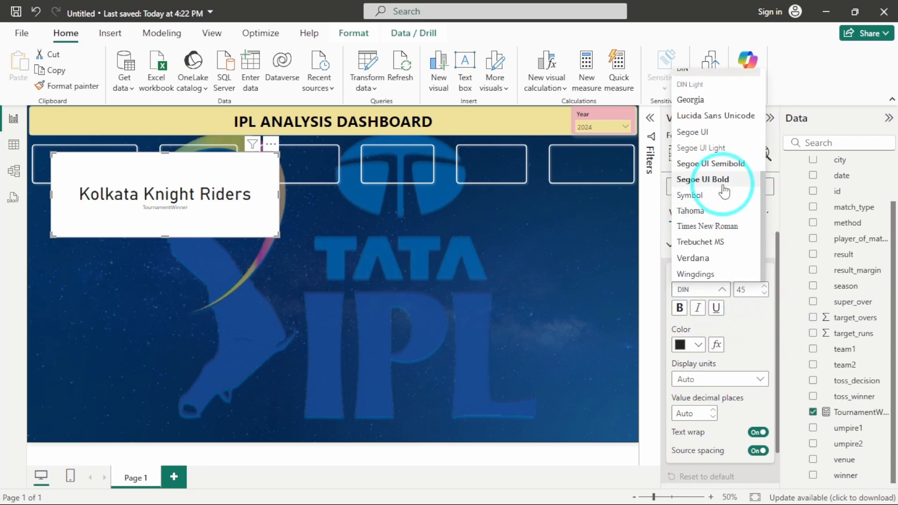
{"action": "left_click", "coordinate": [720, 180]}
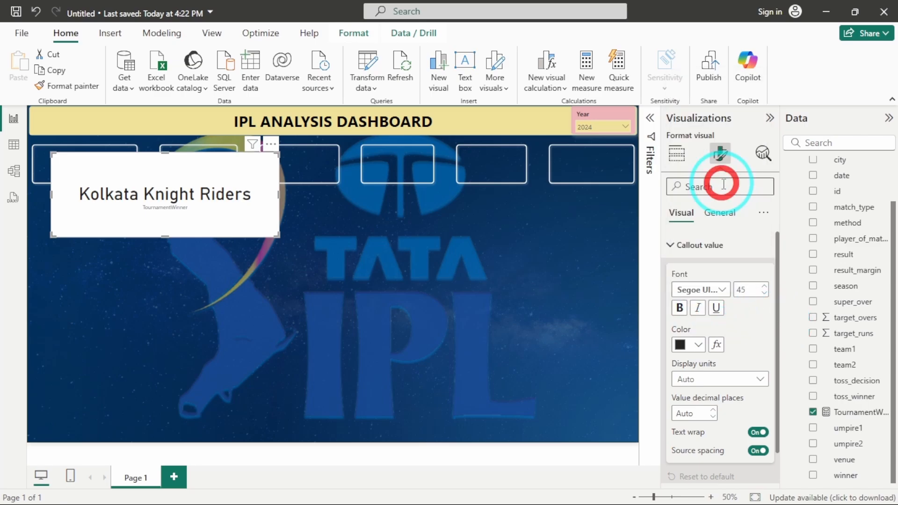
{"action": "double_click", "coordinate": [744, 290]}
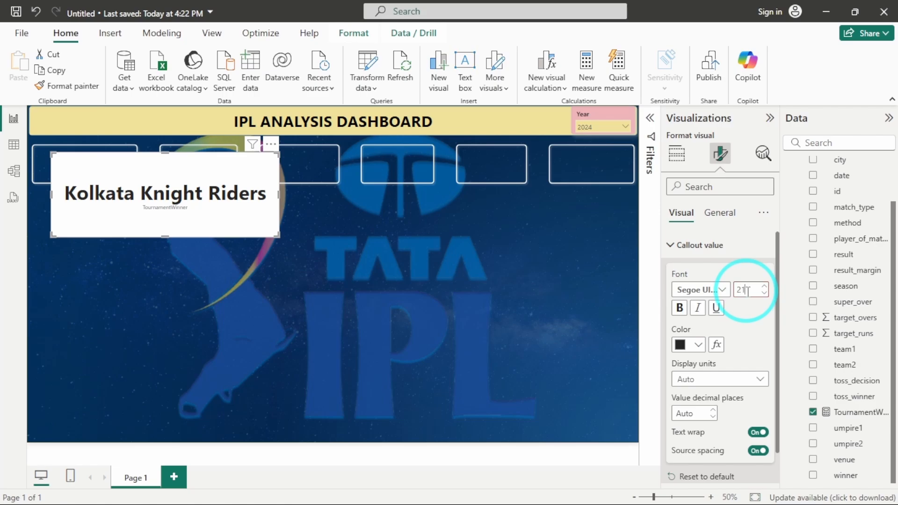
{"action": "type", "text": "21"}
- Turn on the card's title and set its text to Tournament Winner
{"action": "left_click", "coordinate": [712, 219]}
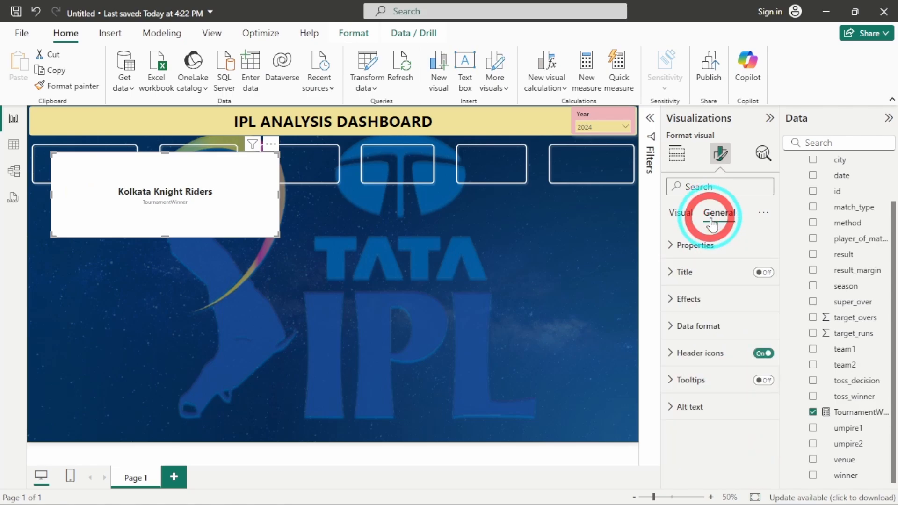
{"action": "left_click", "coordinate": [712, 298]}
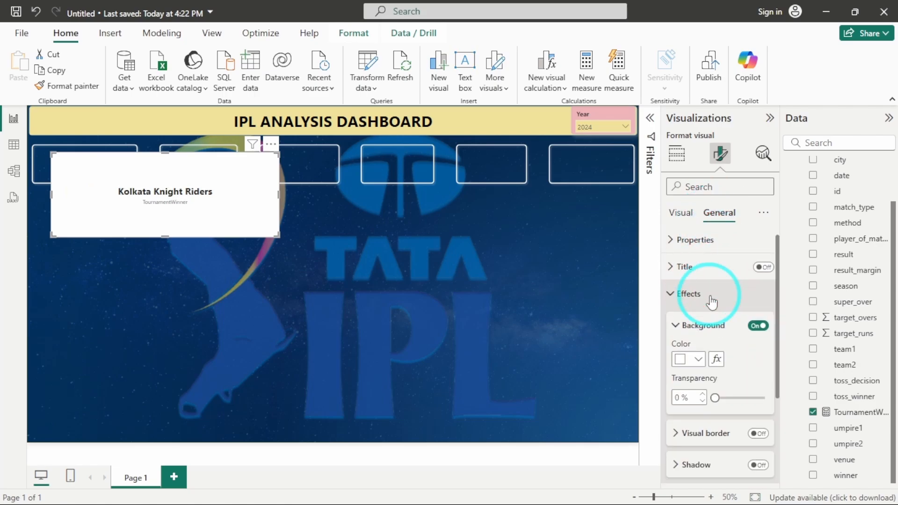
{"action": "left_click", "coordinate": [704, 268]}
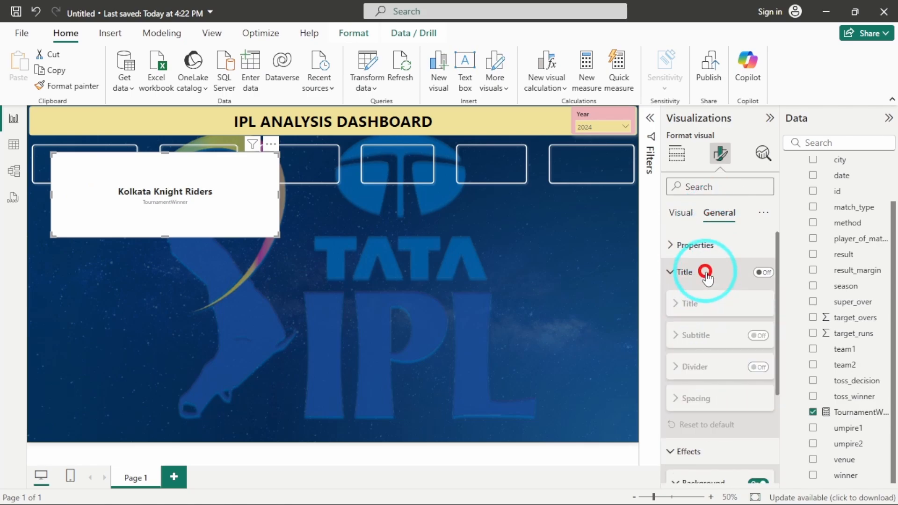
{"action": "left_click", "coordinate": [764, 273]}
{"action": "left_click", "coordinate": [745, 302]}
{"action": "left_click", "coordinate": [697, 338]}
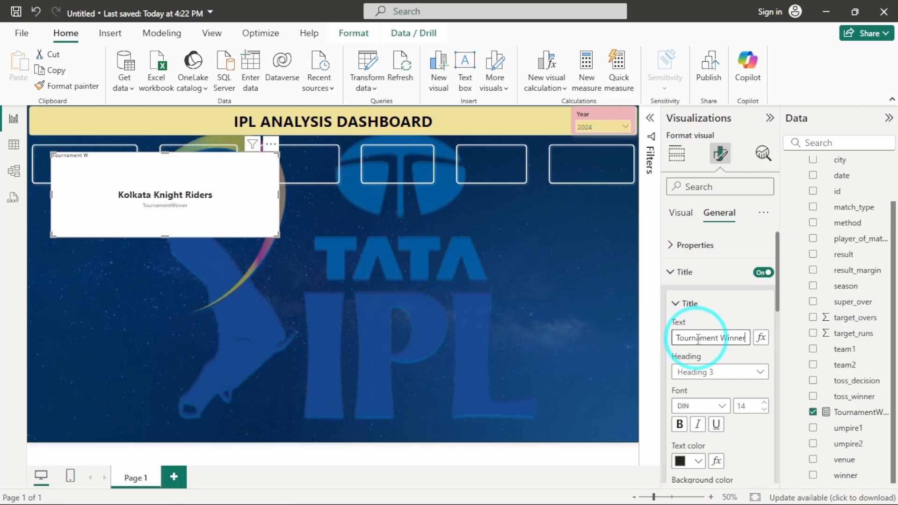
- Set the card title's font to Segoe UI Bold at size 17
{"action": "left_click", "coordinate": [701, 405]}
{"action": "scroll", "coordinate": [711, 290], "scroll_direction": "down", "scroll_amount": 6}
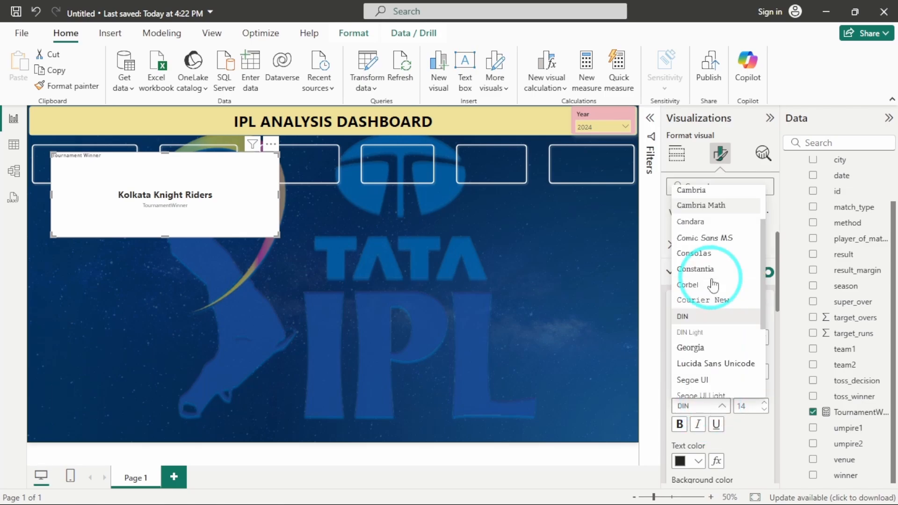
{"action": "left_click", "coordinate": [712, 296]}
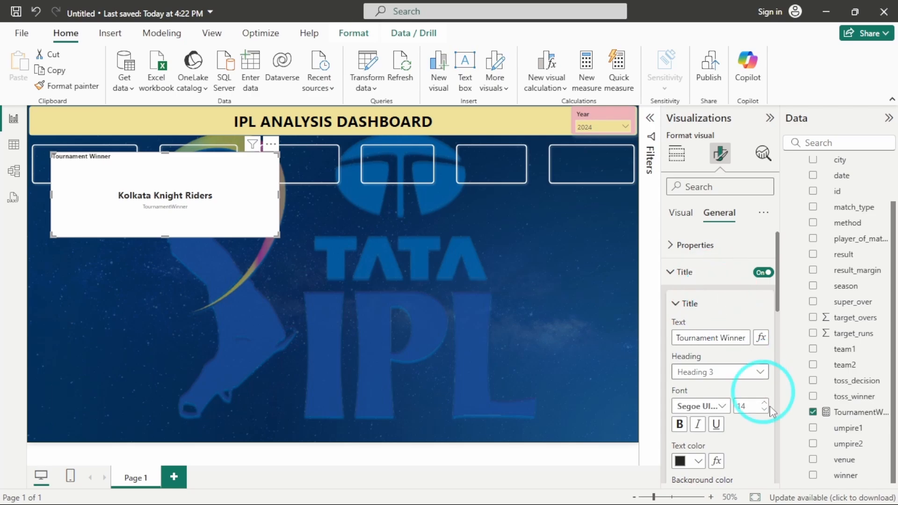
{"action": "double_click", "coordinate": [743, 405]}
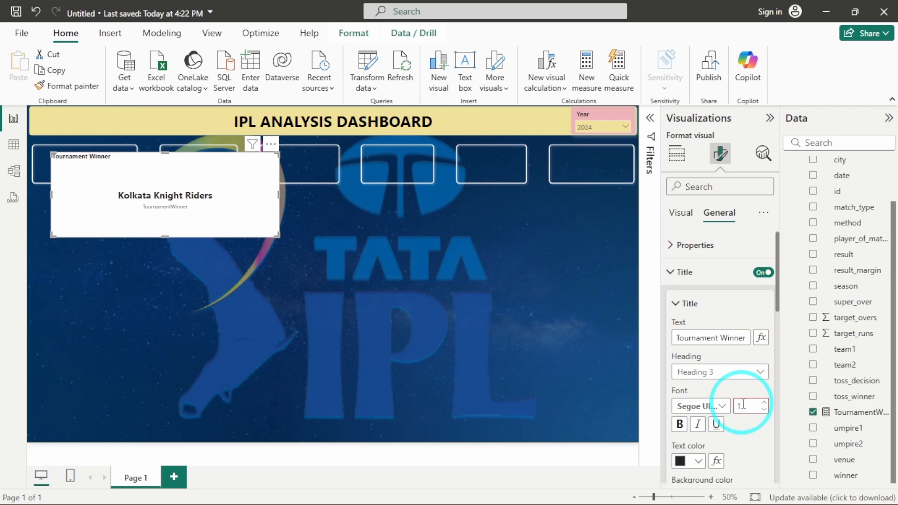
{"action": "type", "text": "17"}
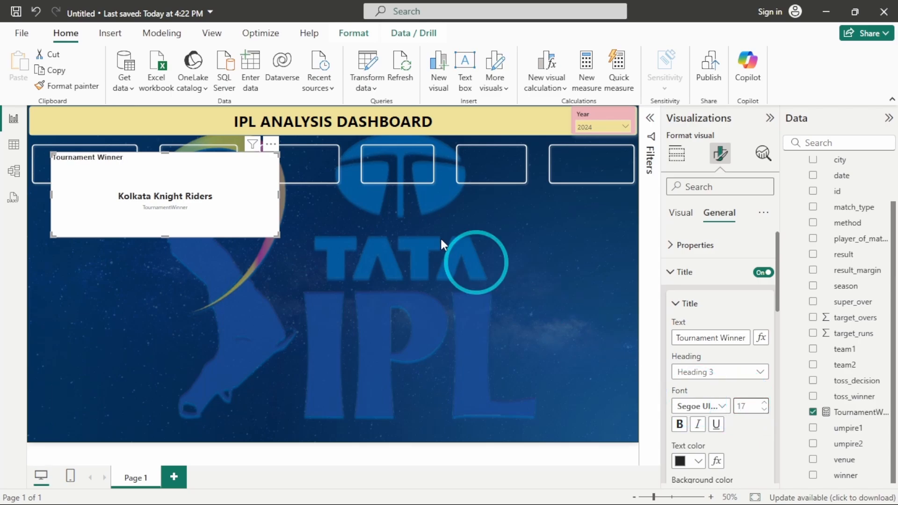
- Center the Tournament Winner title horizontally on the card
{"action": "left_click", "coordinate": [715, 305]}
{"action": "left_click", "coordinate": [716, 305]}
{"action": "scroll", "coordinate": [720, 346], "scroll_direction": "down", "scroll_amount": 4}
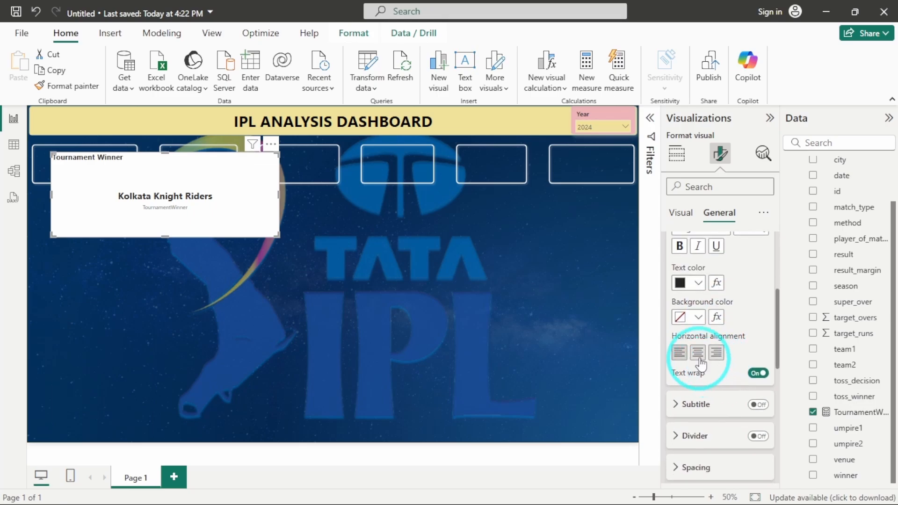
{"action": "left_click", "coordinate": [697, 352]}
- Turn off the card's category label and its background effect
{"action": "left_click", "coordinate": [681, 213]}
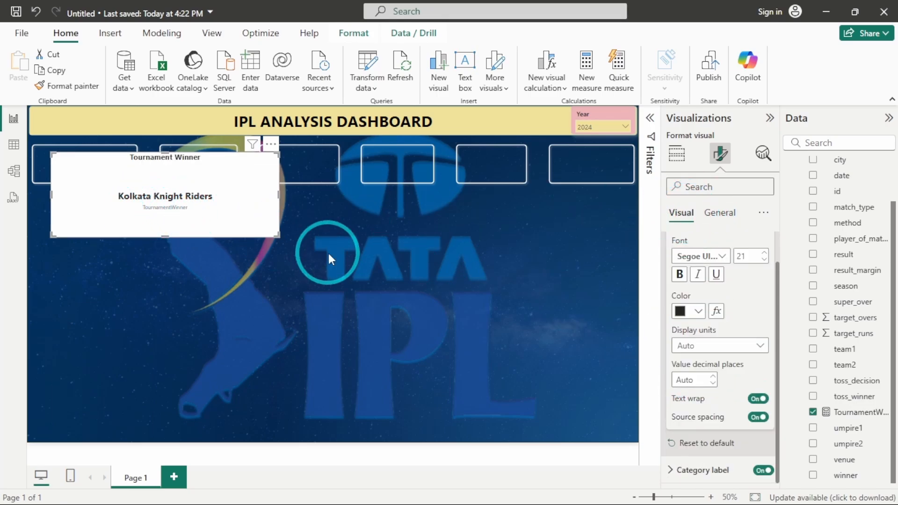
{"action": "left_click", "coordinate": [763, 470]}
{"action": "scroll", "coordinate": [714, 368], "scroll_direction": "up", "scroll_amount": 2}
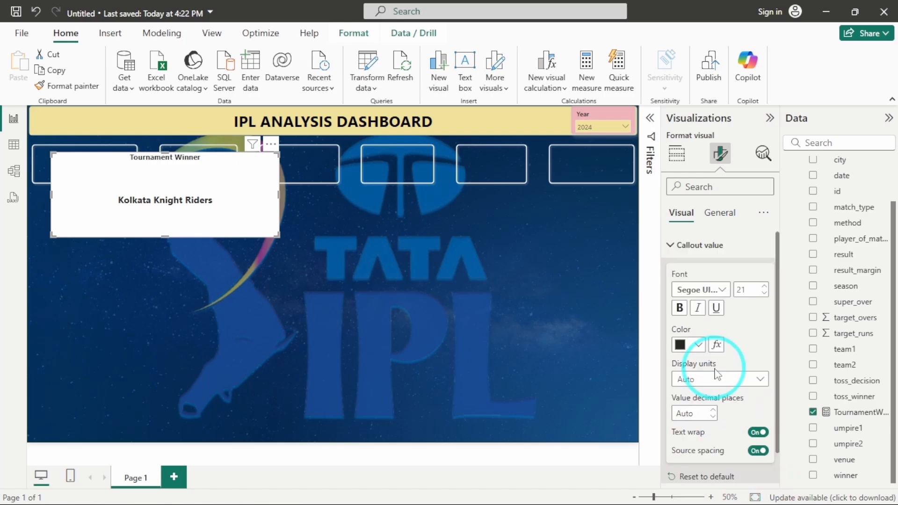
{"action": "left_click", "coordinate": [690, 243]}
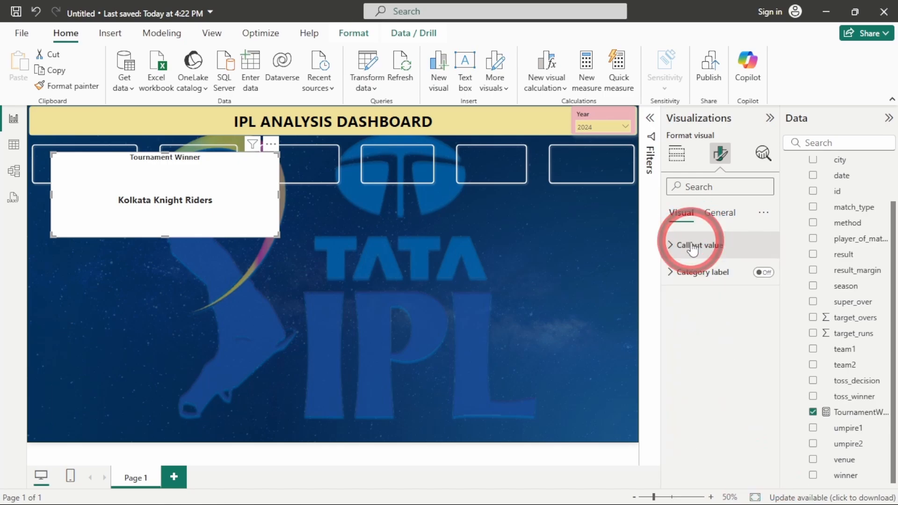
{"action": "left_click", "coordinate": [718, 212]}
{"action": "left_click", "coordinate": [692, 271]}
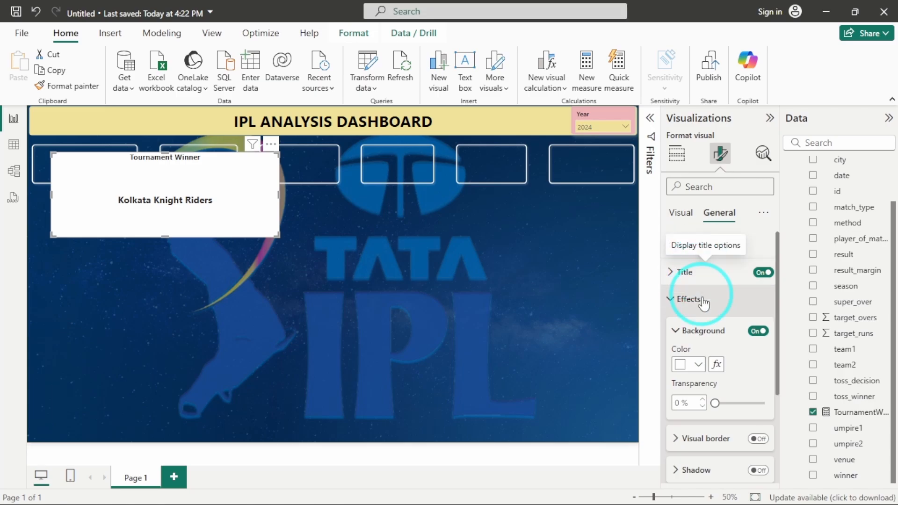
{"action": "left_click", "coordinate": [758, 331]}
{"action": "left_click", "coordinate": [696, 299]}
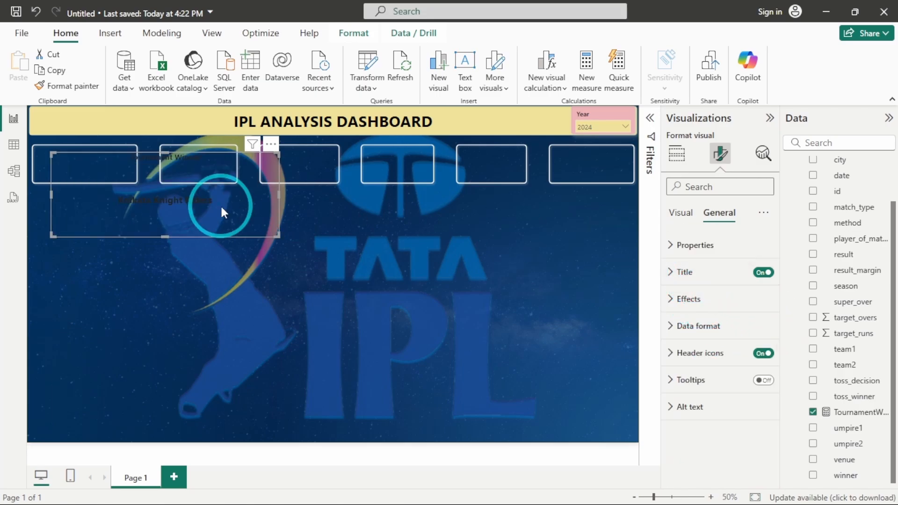
- Shrink the card into the first frame and set its title text color to the banner's light yellow from the recent colors
{"action": "left_click_drag", "start_coordinate": [278, 235], "coordinate": [100, 159]}
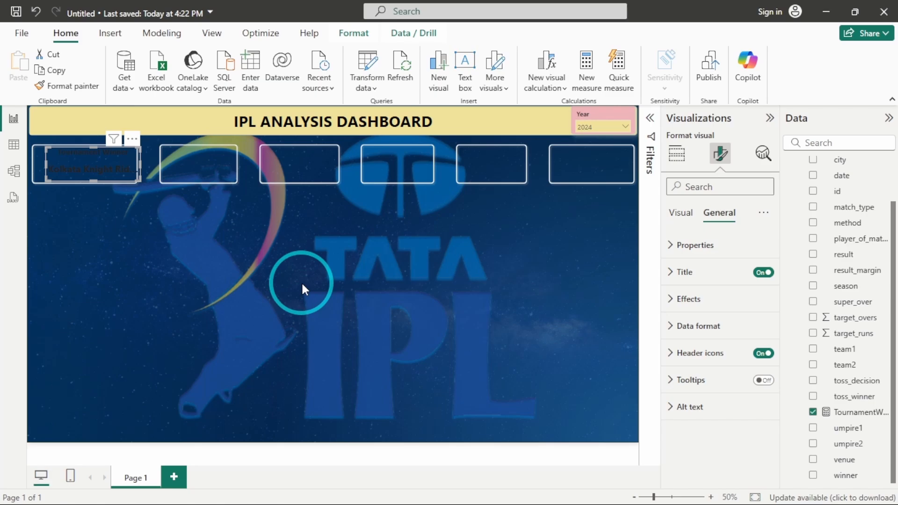
{"action": "left_click", "coordinate": [705, 271]}
{"action": "scroll", "coordinate": [697, 384], "scroll_direction": "down", "scroll_amount": 3}
{"action": "left_click", "coordinate": [678, 373]}
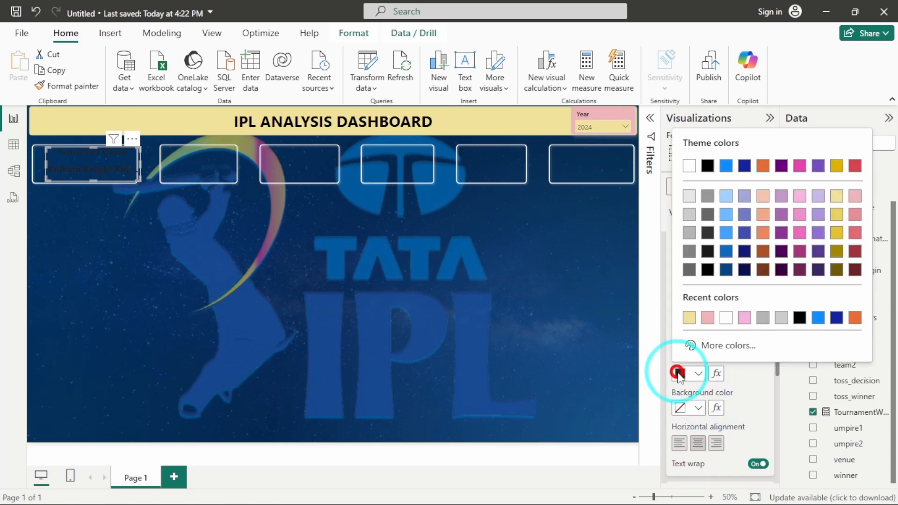
{"action": "left_click", "coordinate": [689, 318]}
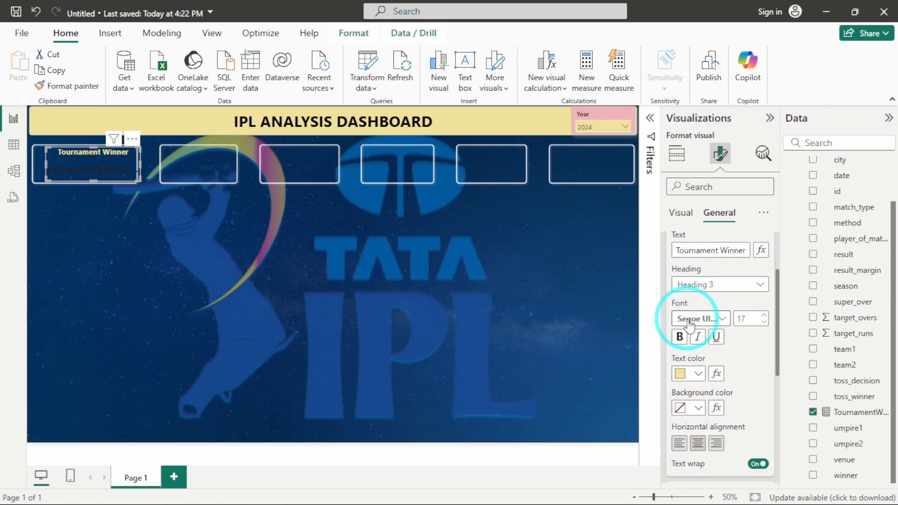
- Set the card's callout value color to white from the recent colors
{"action": "left_click", "coordinate": [681, 215]}
{"action": "left_click", "coordinate": [711, 251]}
{"action": "scroll", "coordinate": [730, 340], "scroll_direction": "down", "scroll_amount": 1}
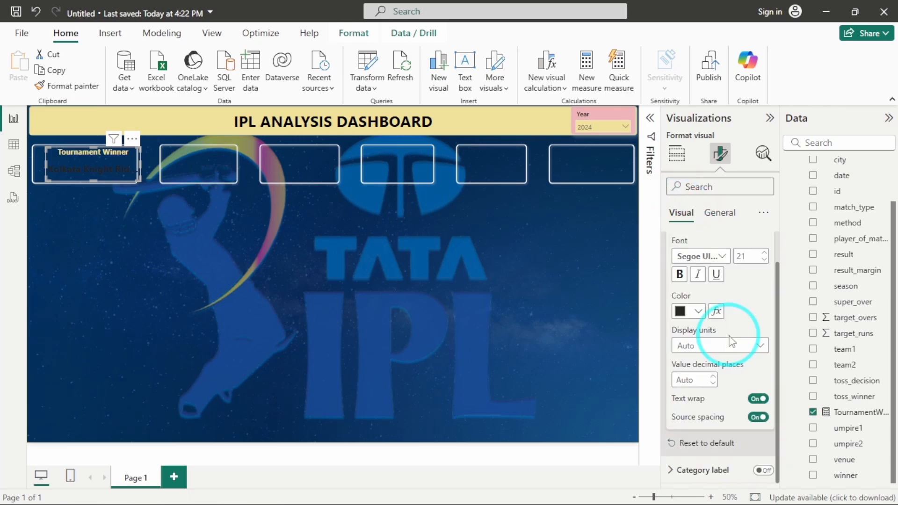
{"action": "left_click", "coordinate": [681, 311]}
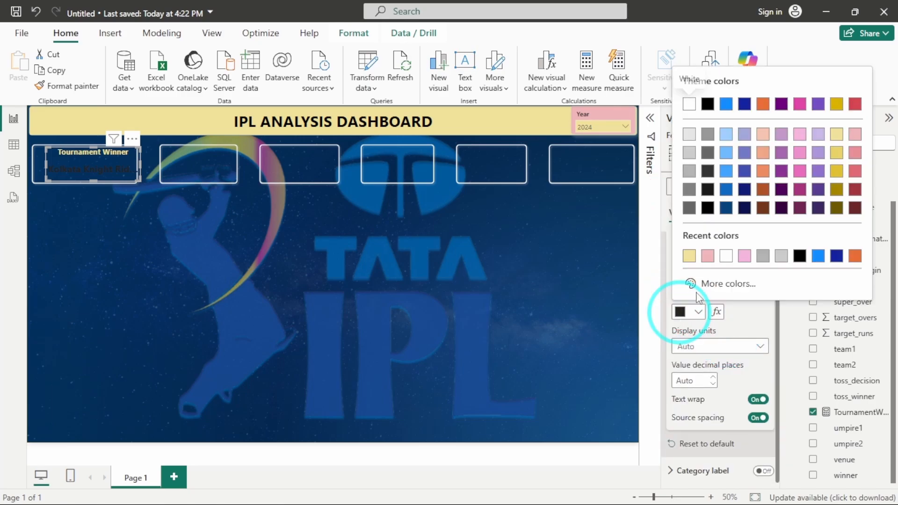
{"action": "left_click", "coordinate": [726, 255]}
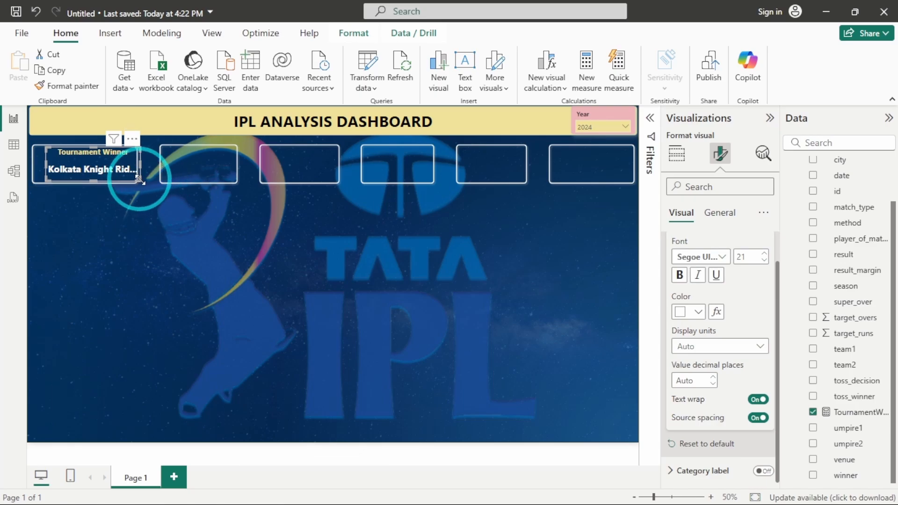
- Resize and reposition the Tournament Winner card within the first frame so the full team name fits
{"action": "left_click_drag", "start_coordinate": [139, 179], "coordinate": [123, 181]}
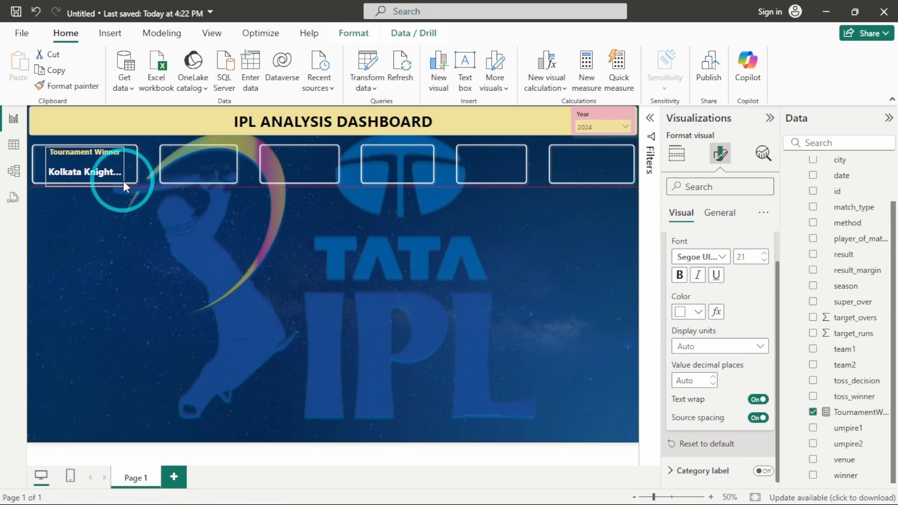
{"action": "left_click", "coordinate": [89, 149]}
{"action": "left_click", "coordinate": [181, 244]}
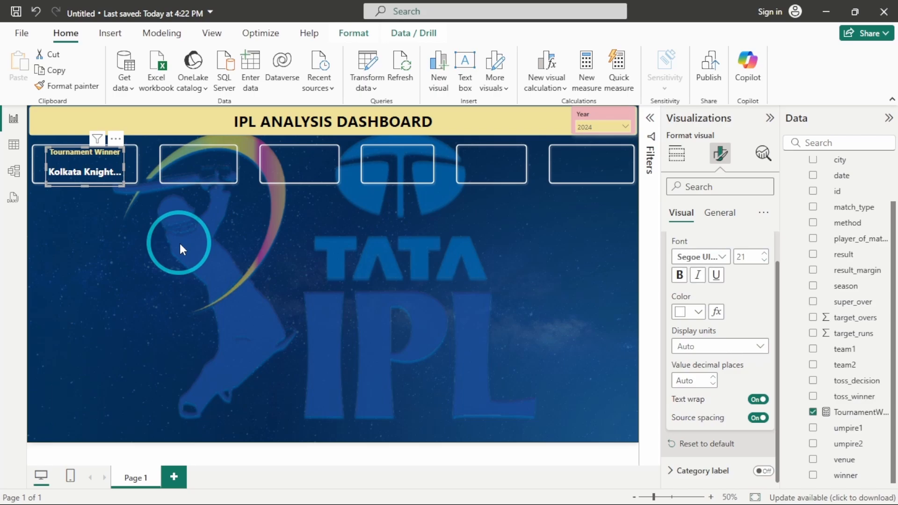
{"action": "left_click_drag", "start_coordinate": [86, 174], "coordinate": [37, 165]}
{"action": "left_click", "coordinate": [125, 223]}
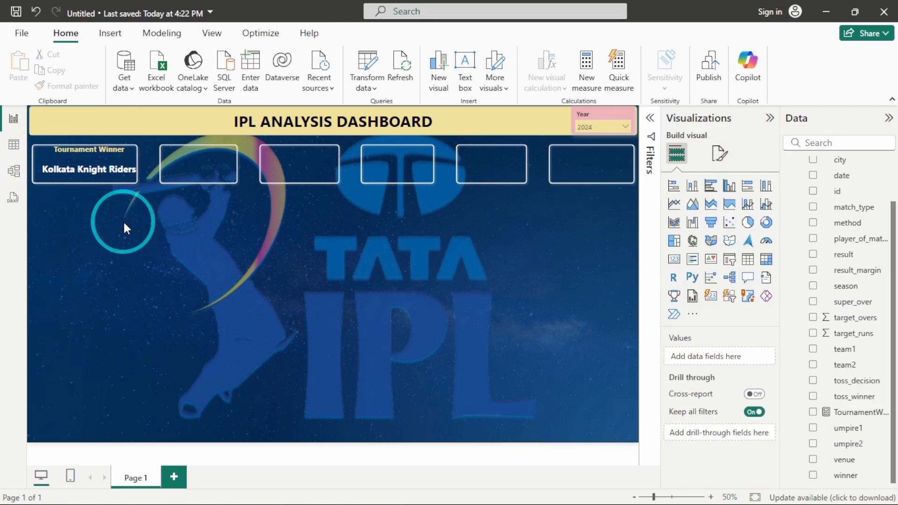
{"action": "left_click", "coordinate": [101, 164]}
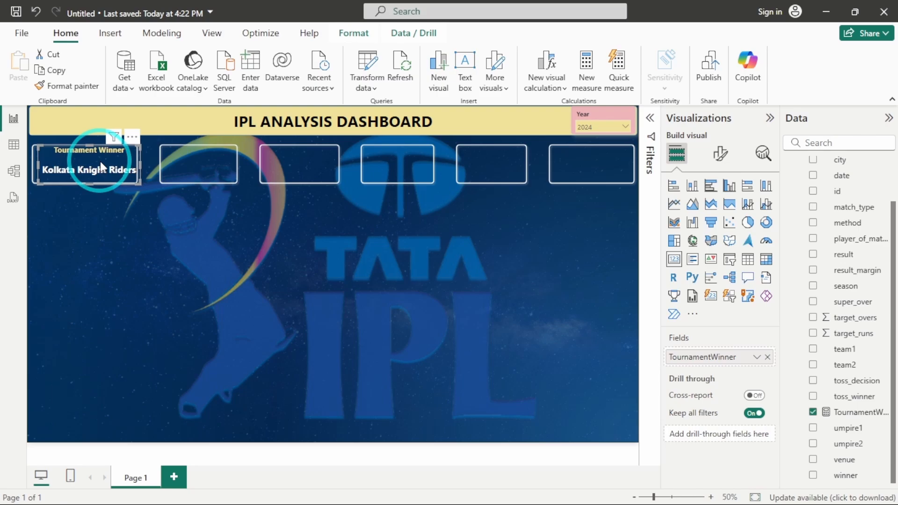
{"action": "left_click", "coordinate": [183, 302]}
{"action": "left_click", "coordinate": [185, 164]}
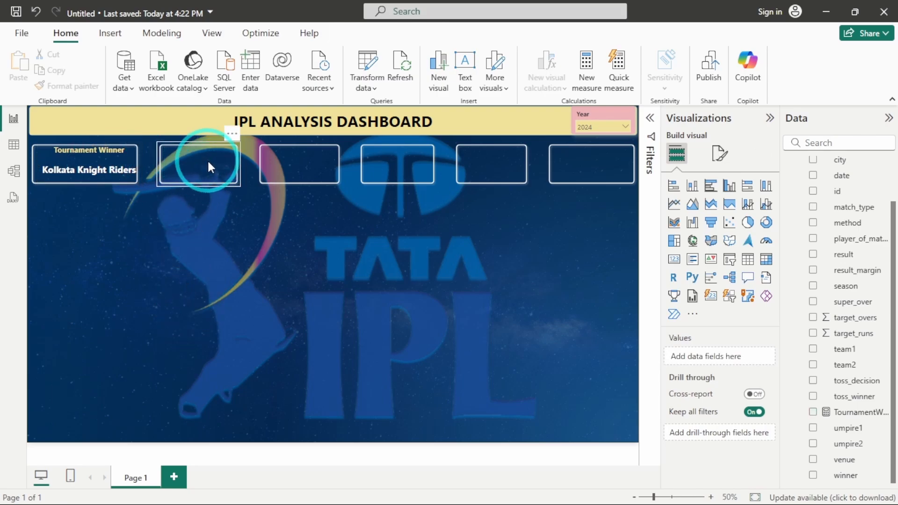
- Add a blank card visual to the report canvas, shrink it and move it over the second frame
{"action": "left_click", "coordinate": [482, 307]}
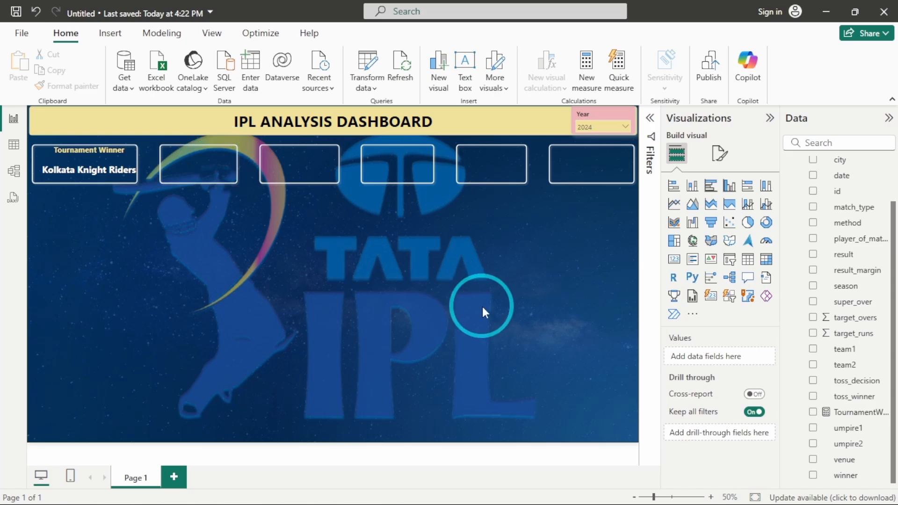
{"action": "left_click", "coordinate": [741, 290]}
{"action": "scroll", "coordinate": [791, 240], "scroll_direction": "up", "scroll_amount": 2}
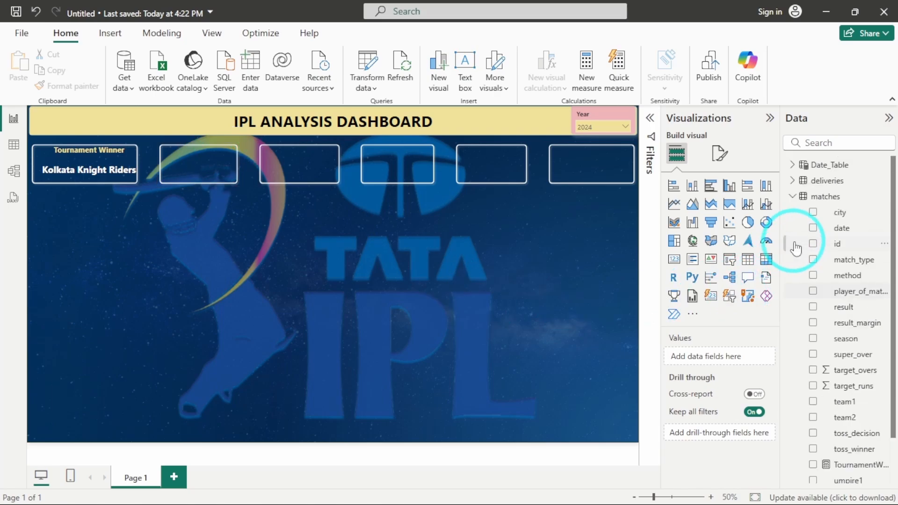
{"action": "left_click", "coordinate": [793, 196]}
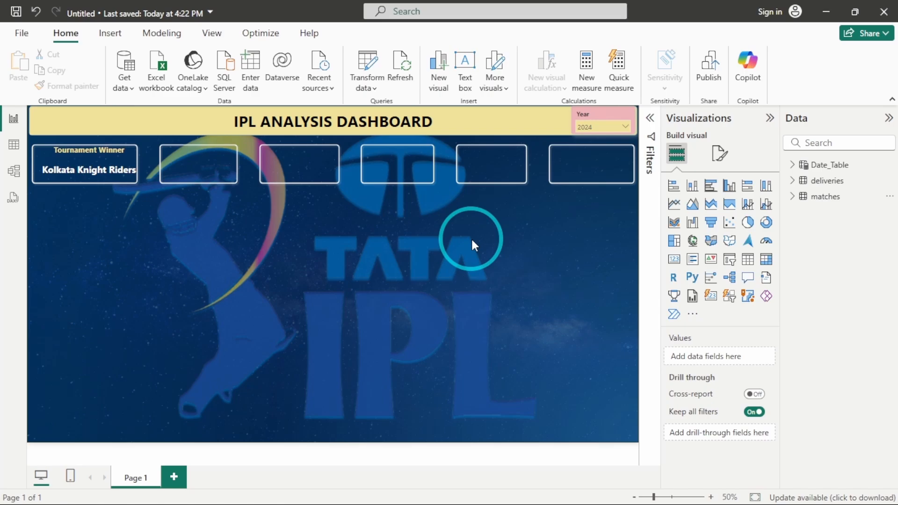
{"action": "left_click", "coordinate": [400, 241]}
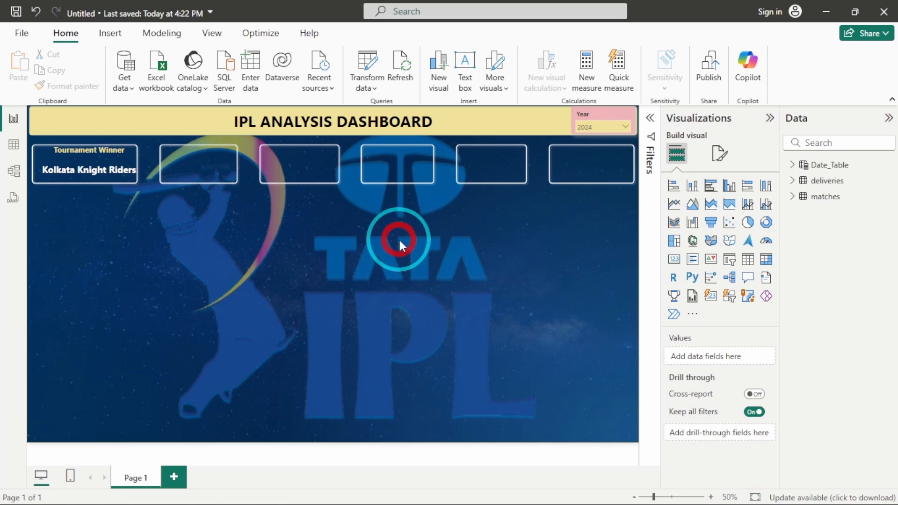
{"action": "left_click", "coordinate": [673, 259]}
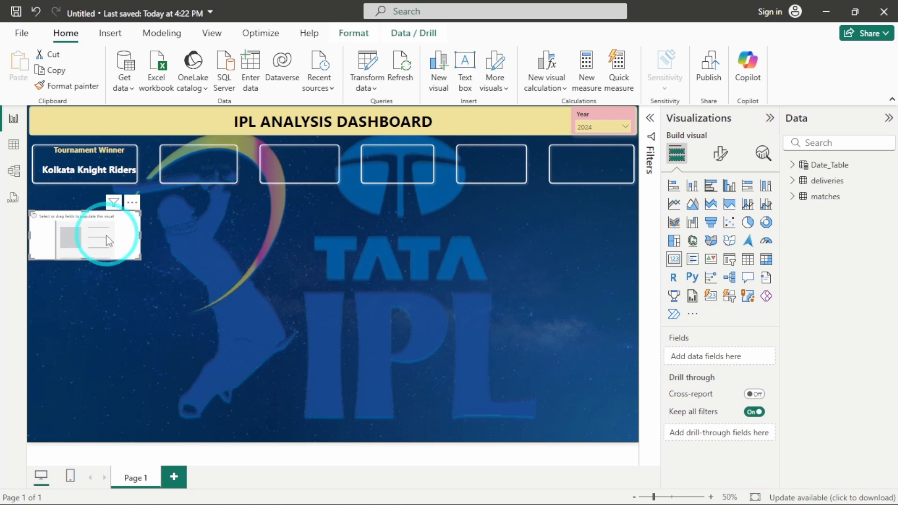
{"action": "left_click_drag", "start_coordinate": [114, 228], "coordinate": [204, 178]}
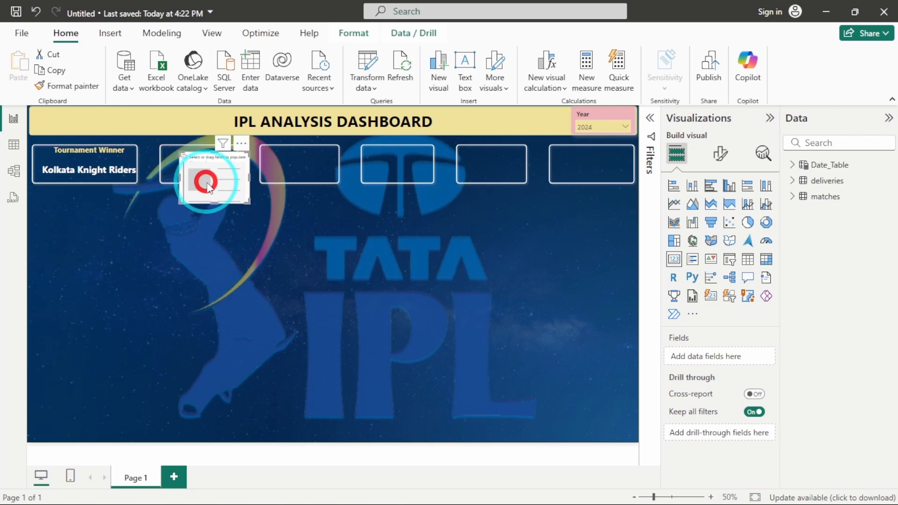
- Fill the new card with the sum of total_runs from the deliveries table and realign it over the second frame
{"action": "left_click", "coordinate": [792, 181]}
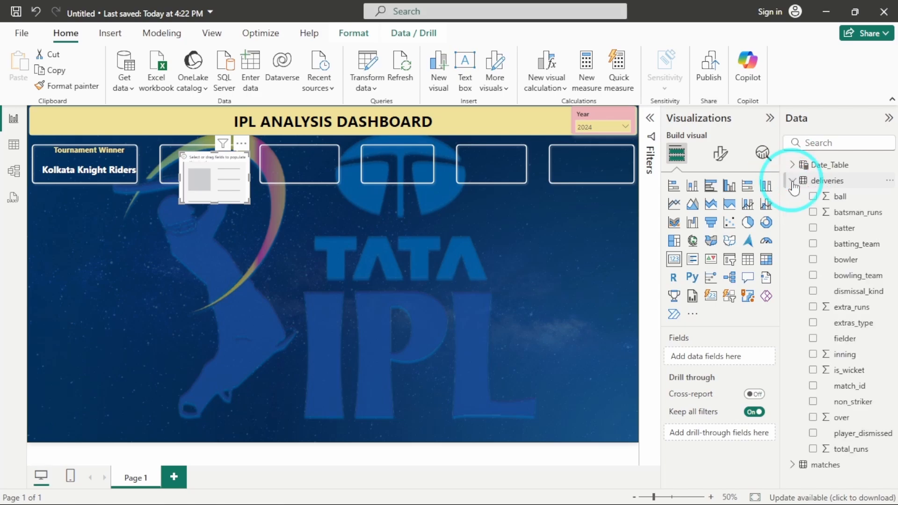
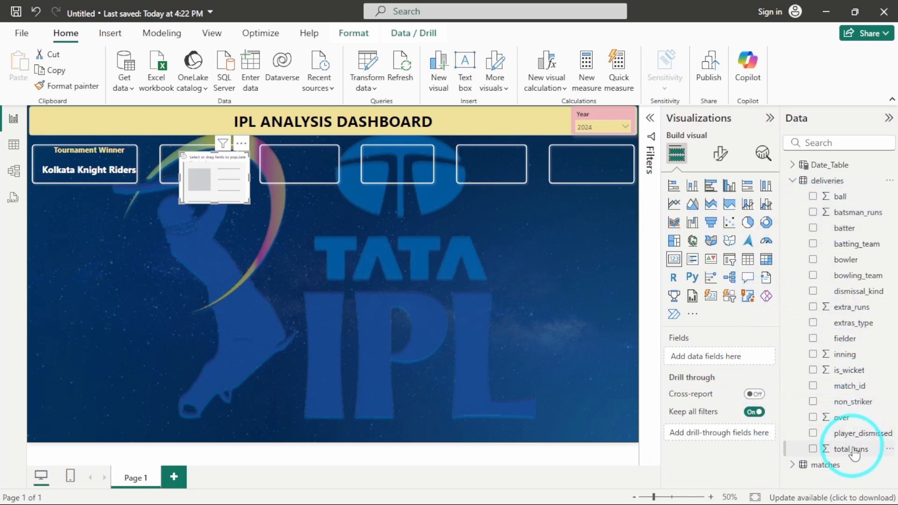
{"action": "left_click_drag", "start_coordinate": [853, 451], "coordinate": [720, 357]}
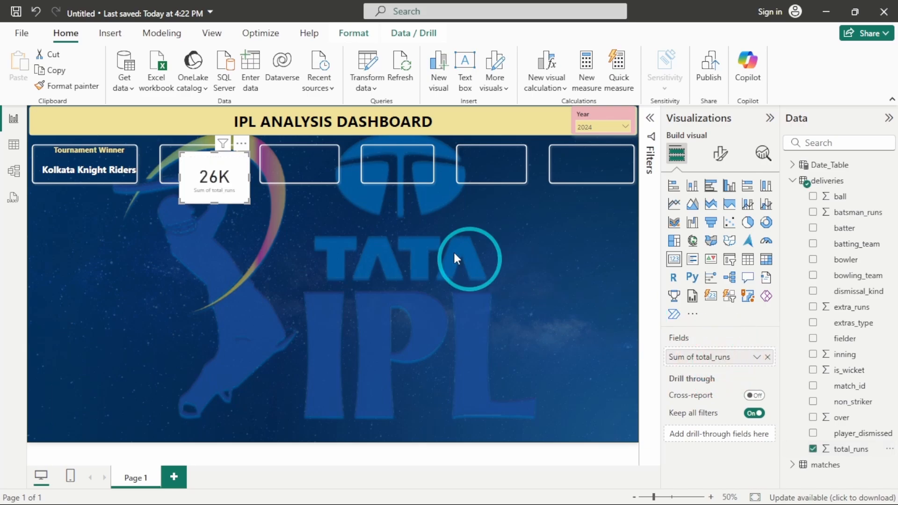
{"action": "left_click_drag", "start_coordinate": [219, 182], "coordinate": [209, 169]}
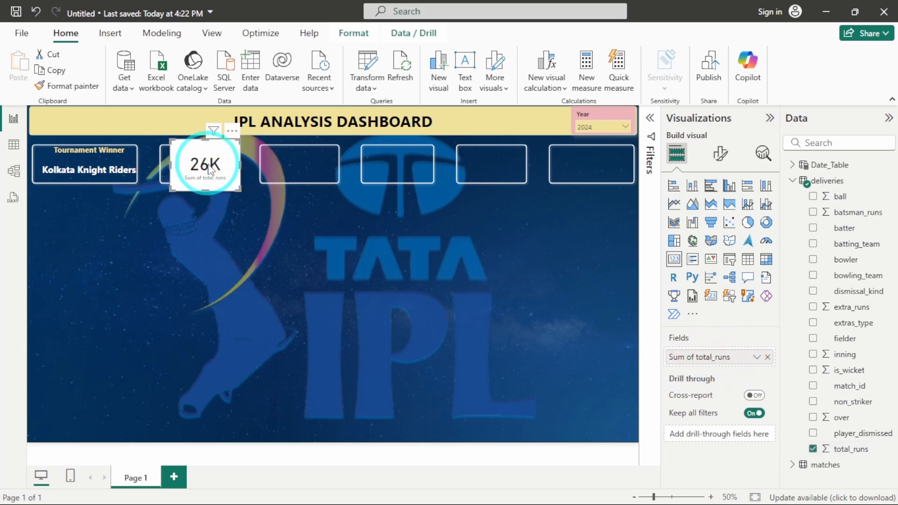
{"action": "left_click_drag", "start_coordinate": [209, 169], "coordinate": [208, 175]}
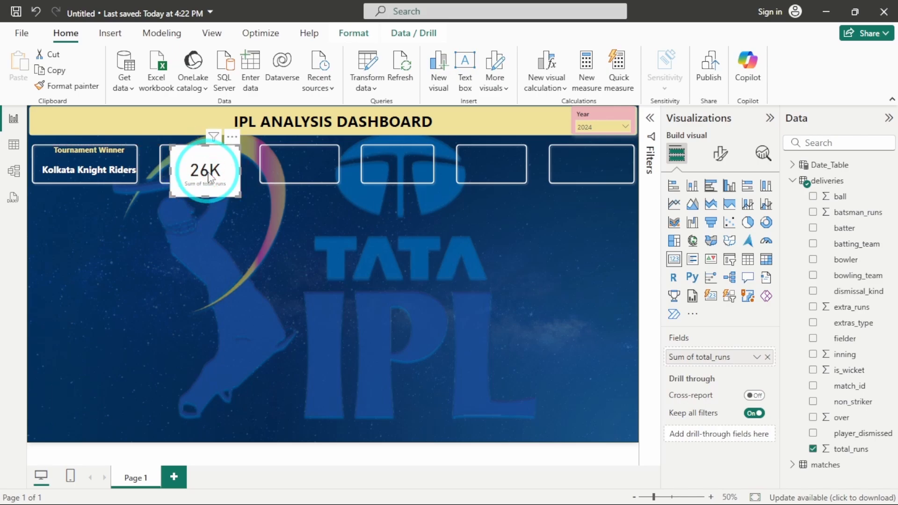
- Copy the Tournament Winner card's formatting onto the total_runs card with Format Painter
{"action": "left_click", "coordinate": [97, 160]}
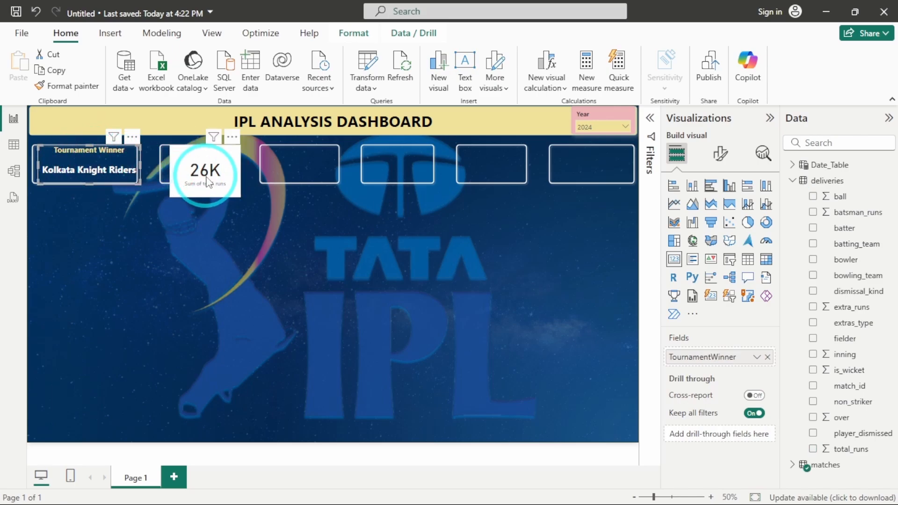
{"action": "left_click", "coordinate": [69, 87]}
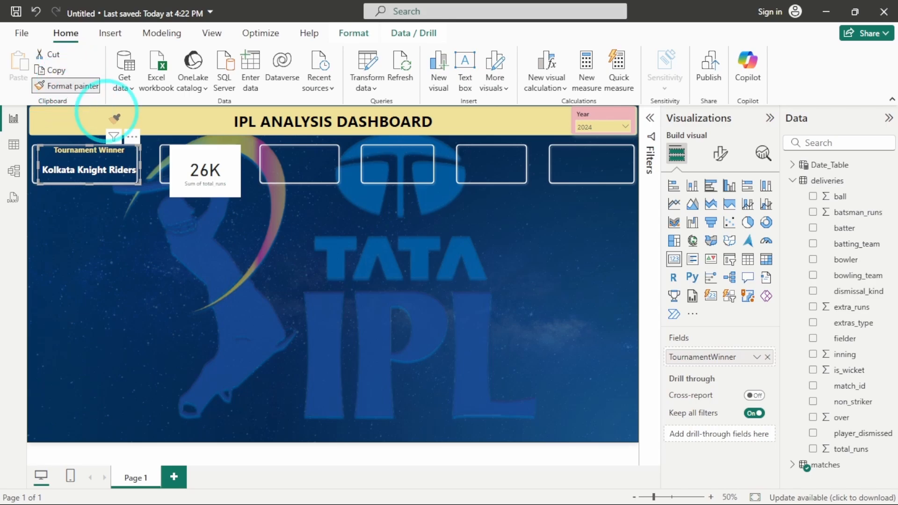
{"action": "left_click", "coordinate": [192, 172]}
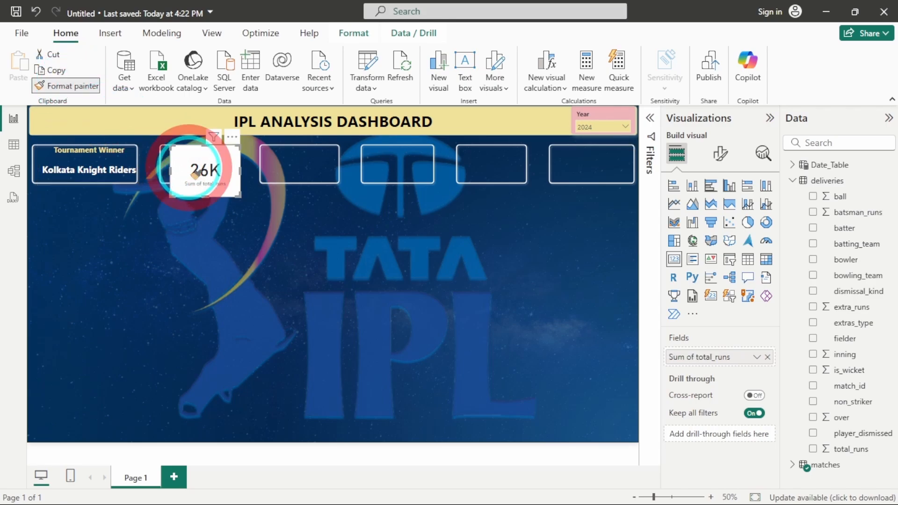
{"action": "mouse_move", "coordinate": [190, 170]}
{"action": "left_mouse_down"}
{"action": "mouse_move", "coordinate": [199, 182]}
{"action": "mouse_move", "coordinate": [189, 169]}
{"action": "left_mouse_up"}
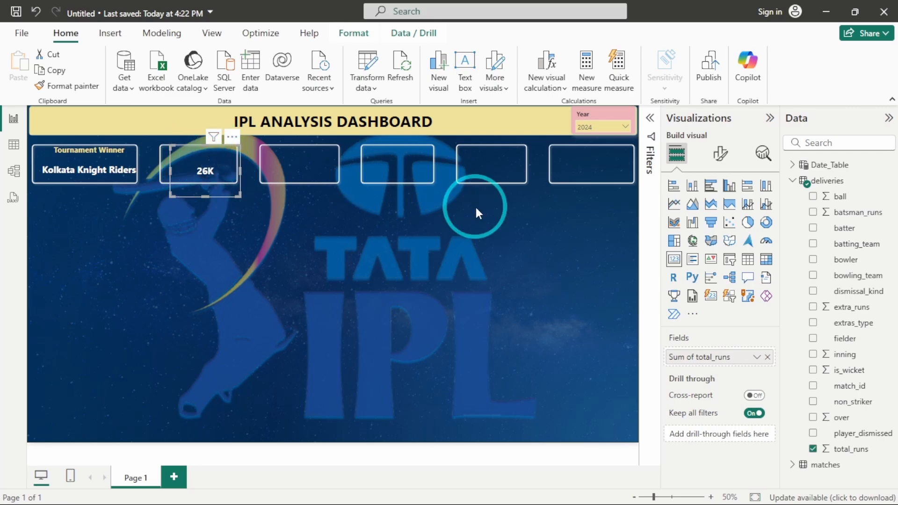
- Set the title text of the total_runs card to "Total Runs"
{"action": "left_click", "coordinate": [719, 153]}
{"action": "left_click", "coordinate": [722, 214]}
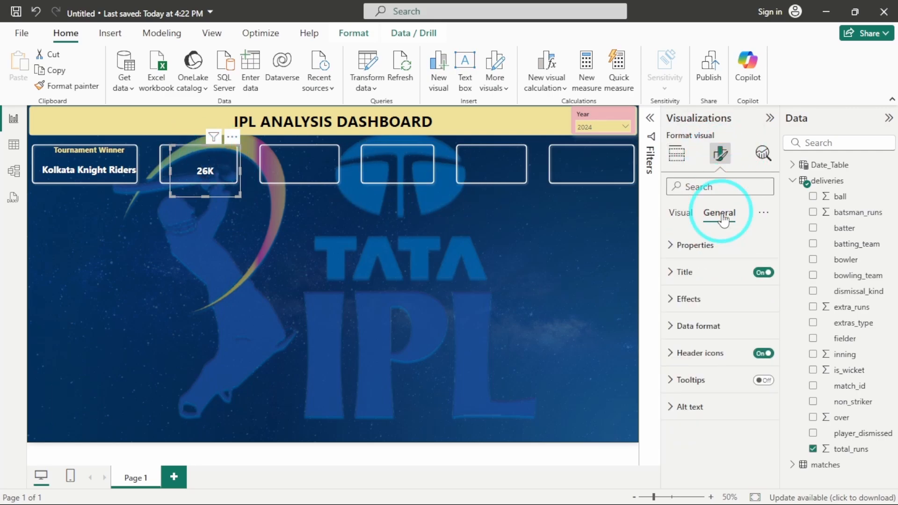
{"action": "left_click", "coordinate": [727, 271]}
{"action": "left_click", "coordinate": [710, 336]}
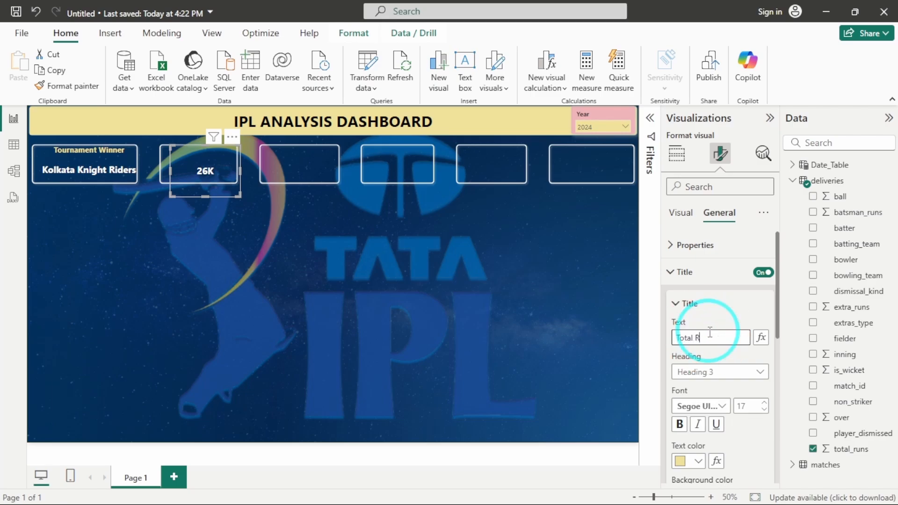
{"action": "type", "text": "Total Runs"}
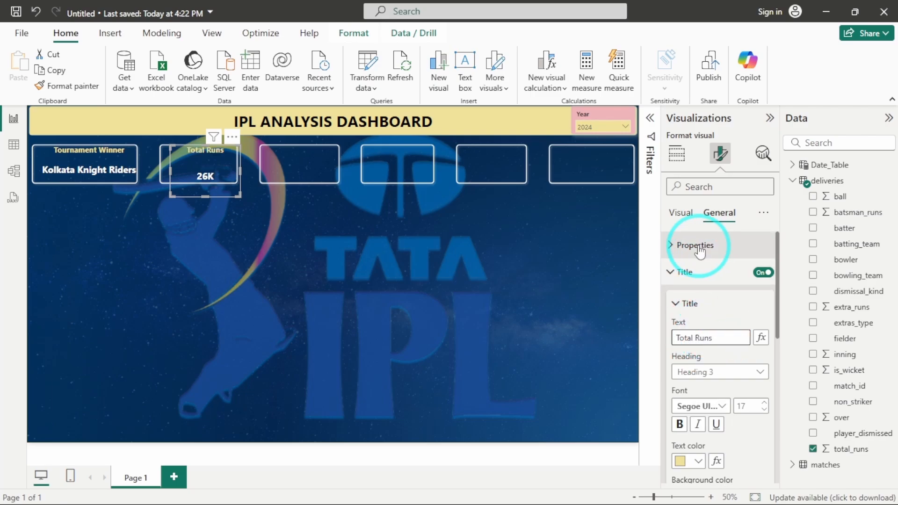
- Set the display units of the Total Runs card's callout value to None
{"action": "left_click", "coordinate": [682, 214]}
{"action": "left_click", "coordinate": [730, 246]}
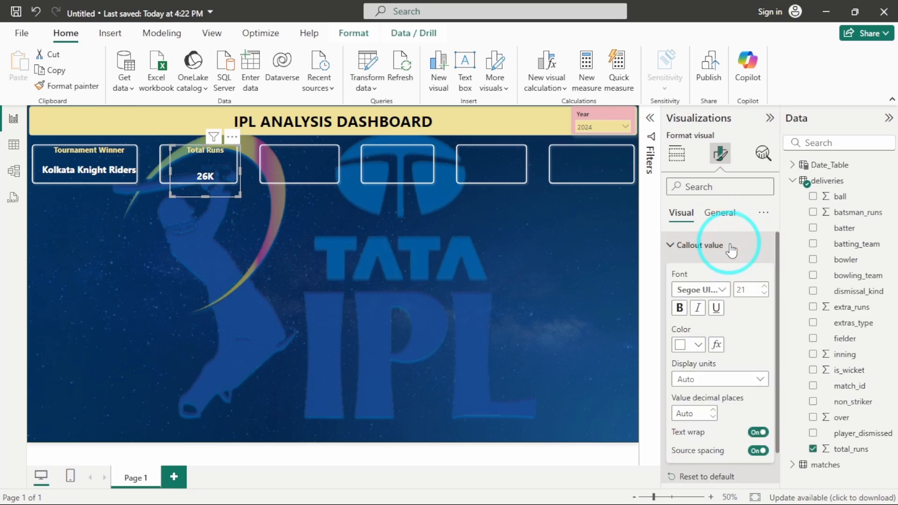
{"action": "scroll", "coordinate": [742, 321], "scroll_direction": "down", "scroll_amount": 2}
{"action": "left_click", "coordinate": [232, 195]}
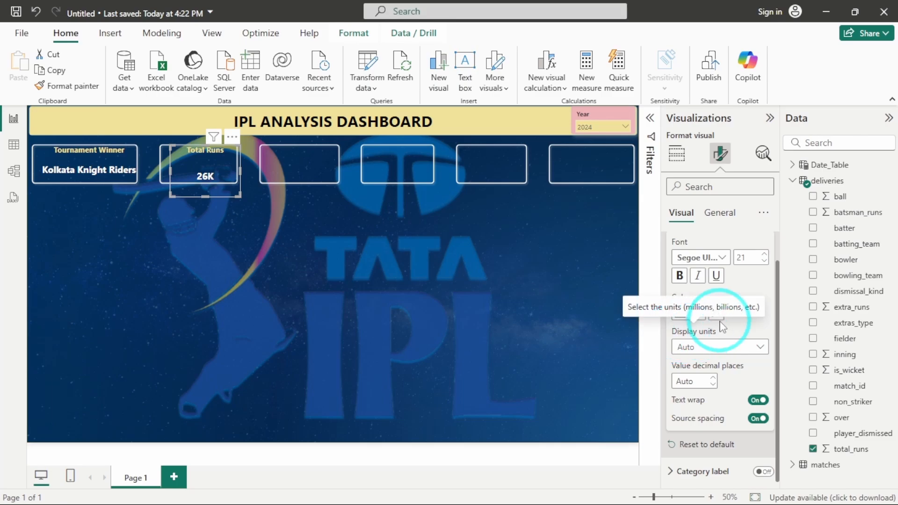
{"action": "scroll", "coordinate": [723, 327], "scroll_direction": "up", "scroll_amount": 1}
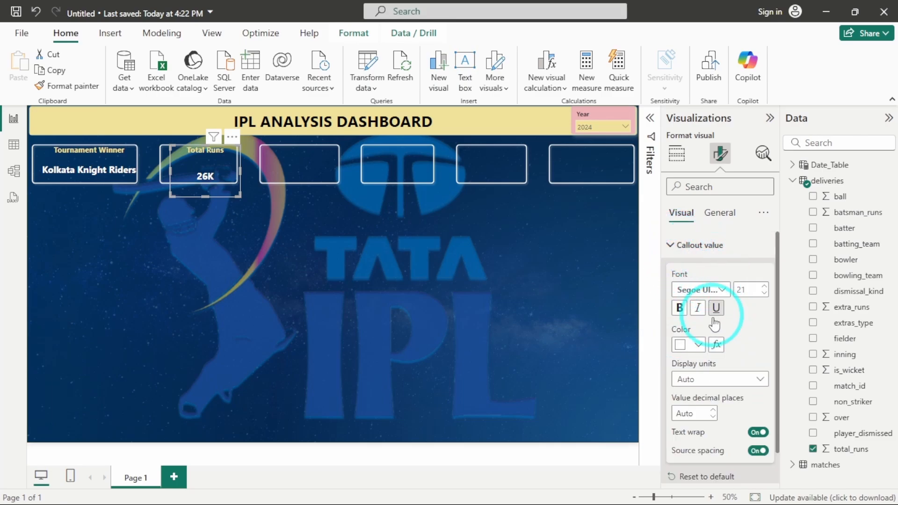
{"action": "scroll", "coordinate": [714, 322], "scroll_direction": "down", "scroll_amount": 1}
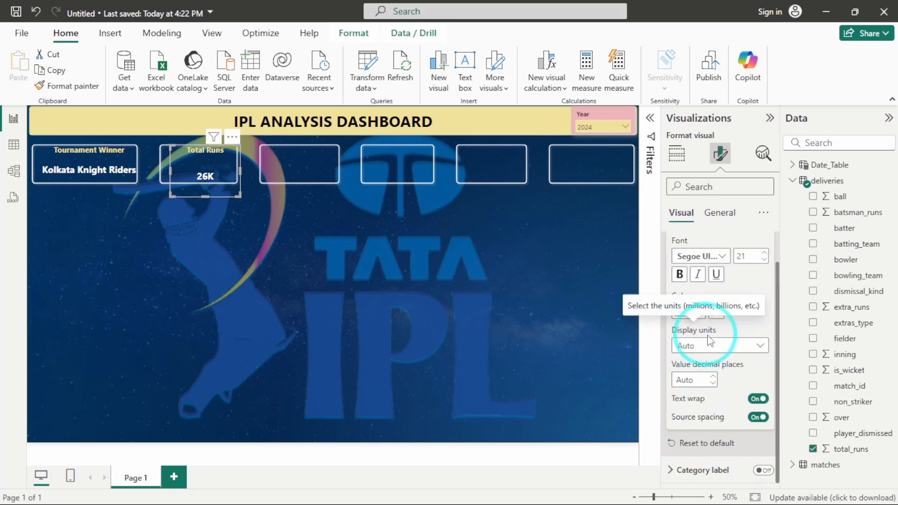
{"action": "left_click", "coordinate": [726, 344]}
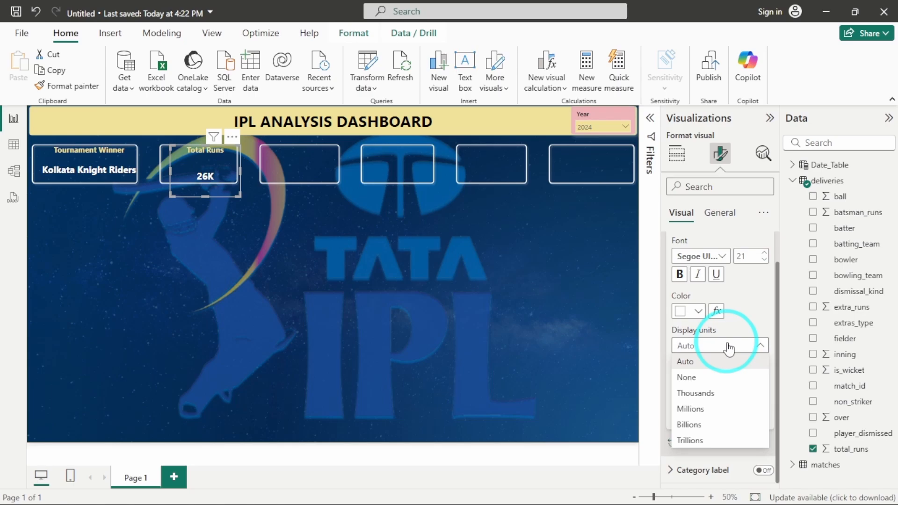
{"action": "left_click", "coordinate": [704, 376]}
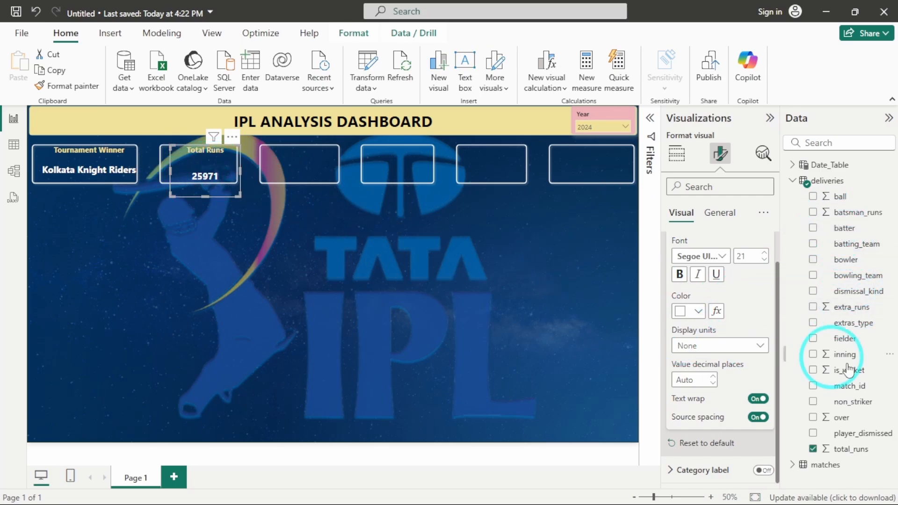
- Format the total_runs column with a thousands separator and fit the Total Runs card inside the second frame
{"action": "left_click", "coordinate": [850, 450]}
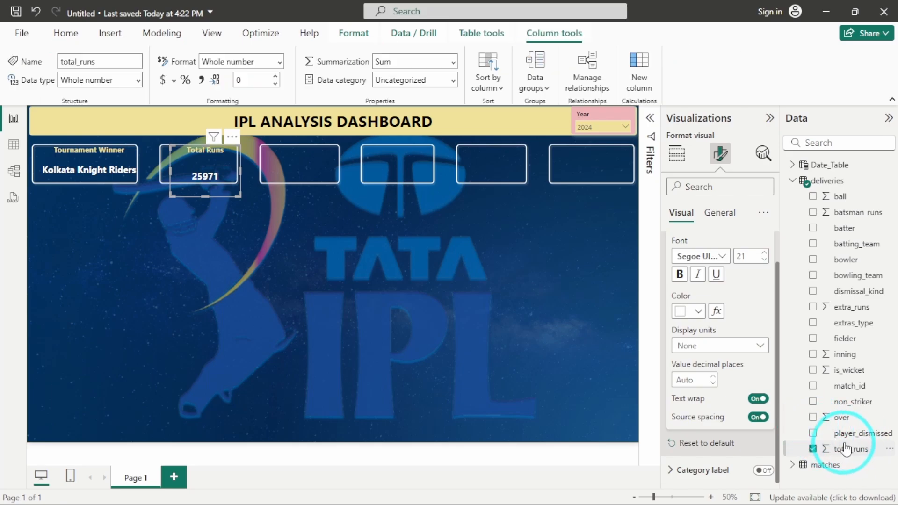
{"action": "left_click", "coordinate": [200, 80]}
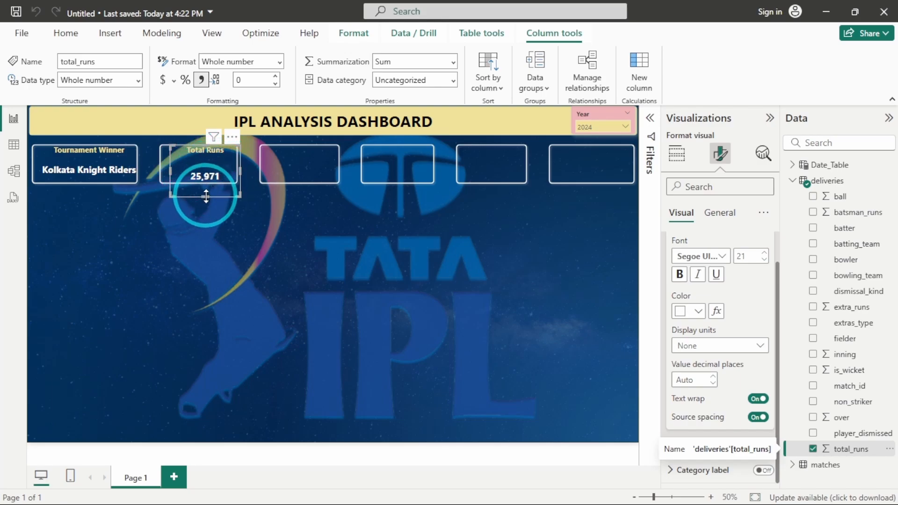
{"action": "left_click_drag", "start_coordinate": [206, 196], "coordinate": [202, 167]}
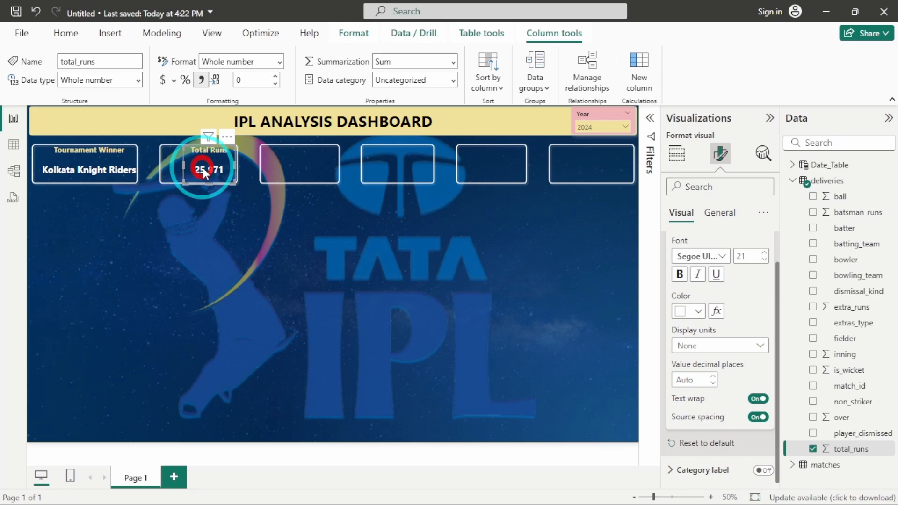
{"action": "left_click", "coordinate": [230, 234]}
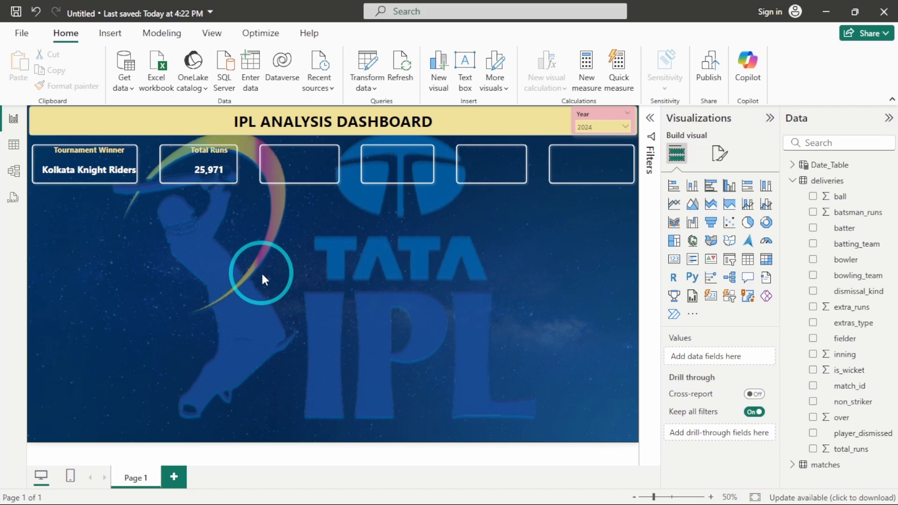
- Duplicate the Total Runs card into the third frame and replace its field with the sum of is_wicket
{"action": "left_click", "coordinate": [209, 165]}
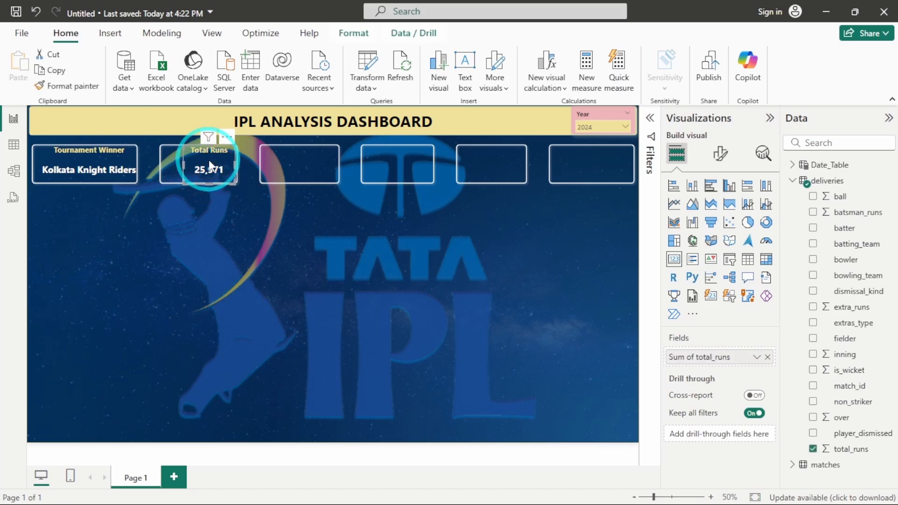
{"action": "key", "text": "ctrl+v"}
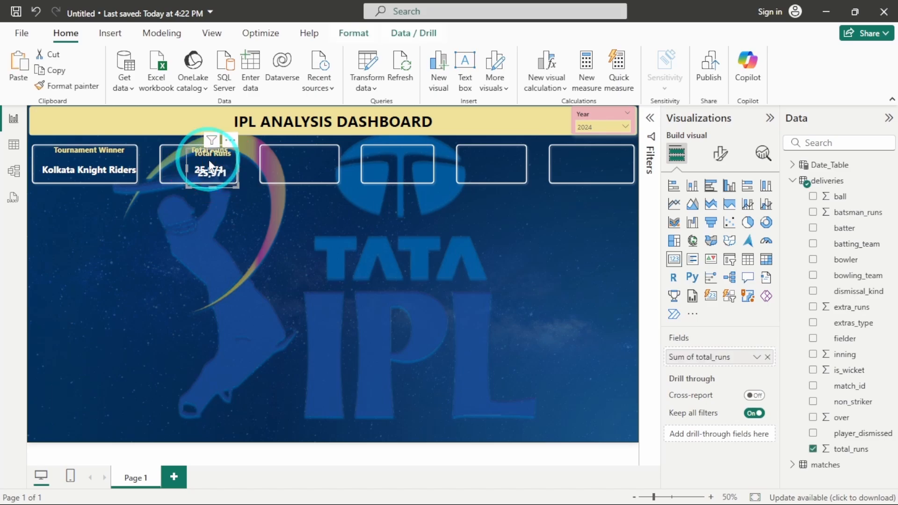
{"action": "left_click_drag", "start_coordinate": [209, 161], "coordinate": [307, 154]}
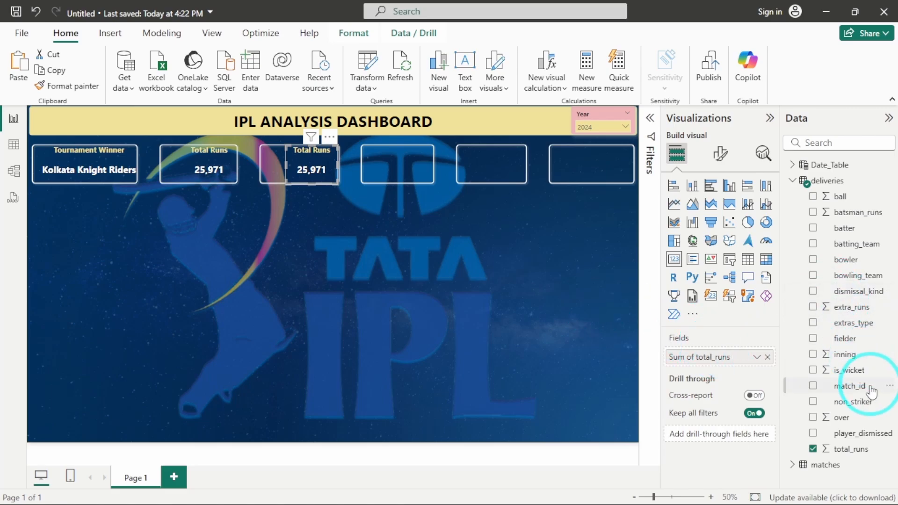
{"action": "left_click_drag", "start_coordinate": [848, 374], "coordinate": [724, 361]}
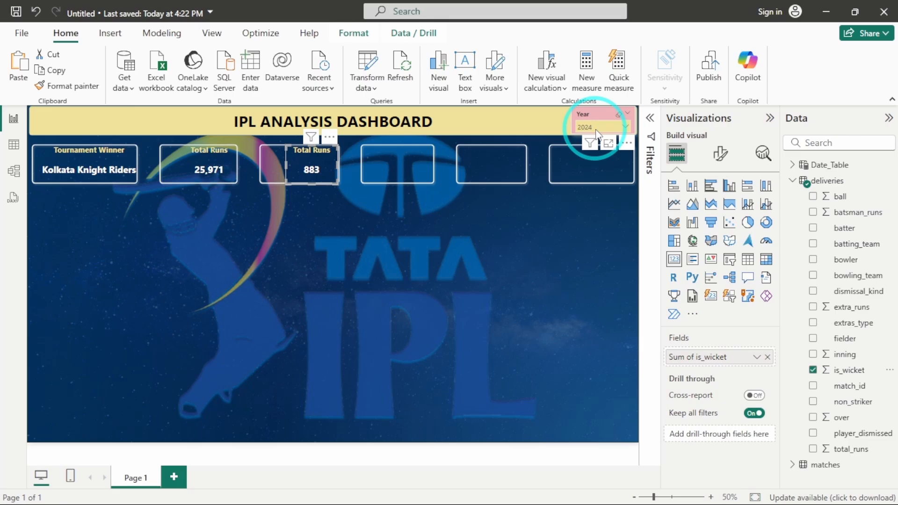
{"action": "left_click", "coordinate": [649, 118]}
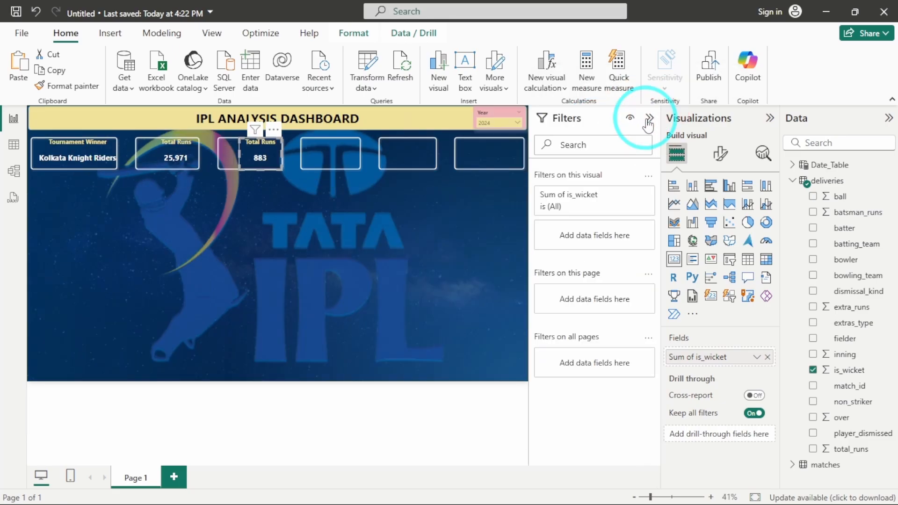
{"action": "left_click", "coordinate": [649, 120]}
{"action": "left_click", "coordinate": [540, 288]}
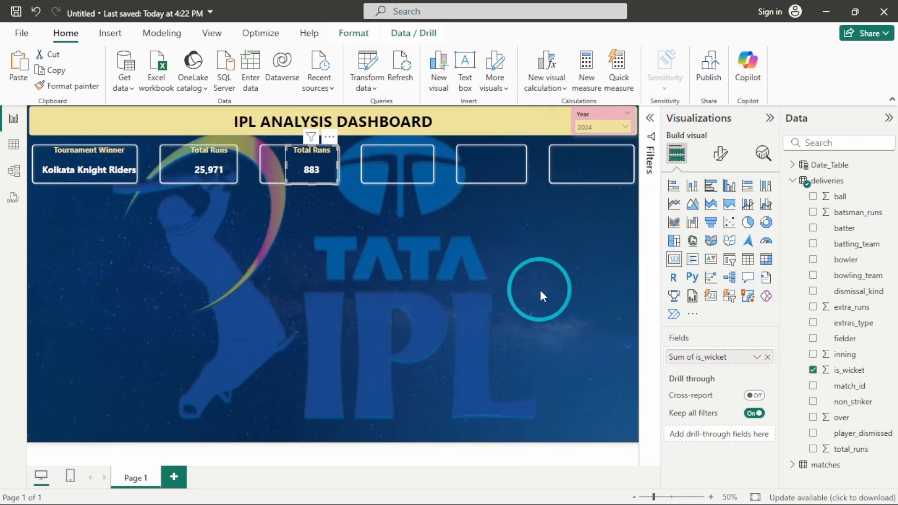
- Change the title text of the is_wicket card in the third frame to "Total Wickets"
{"action": "left_click", "coordinate": [720, 153]}
{"action": "left_click", "coordinate": [723, 213]}
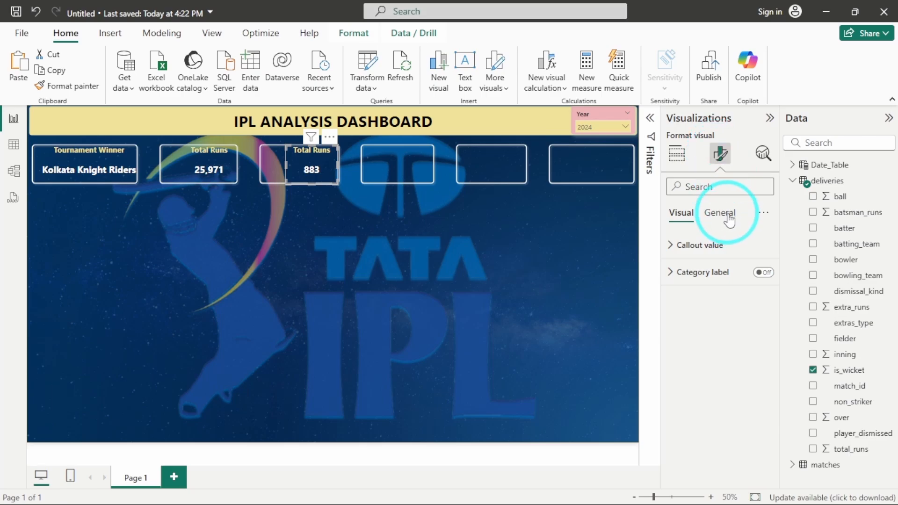
{"action": "left_click", "coordinate": [711, 273]}
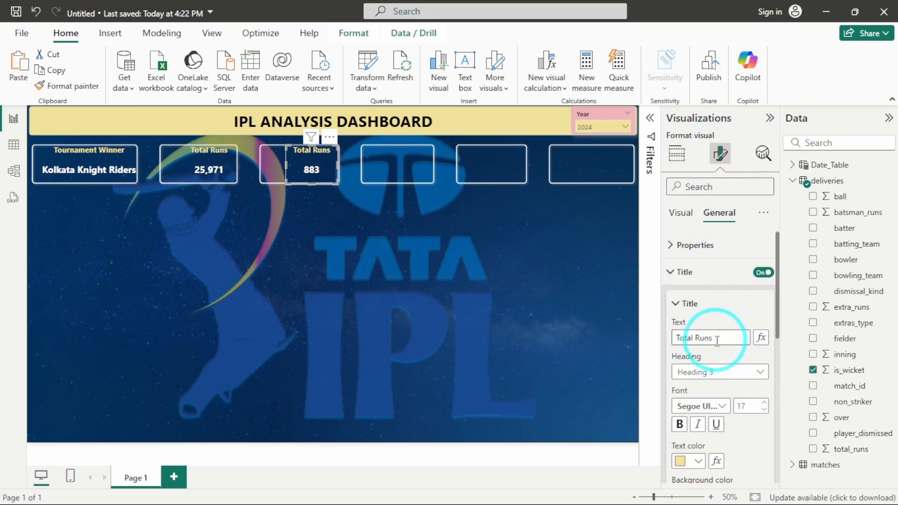
{"action": "left_click", "coordinate": [717, 339]}
{"action": "double_click", "coordinate": [713, 338]}
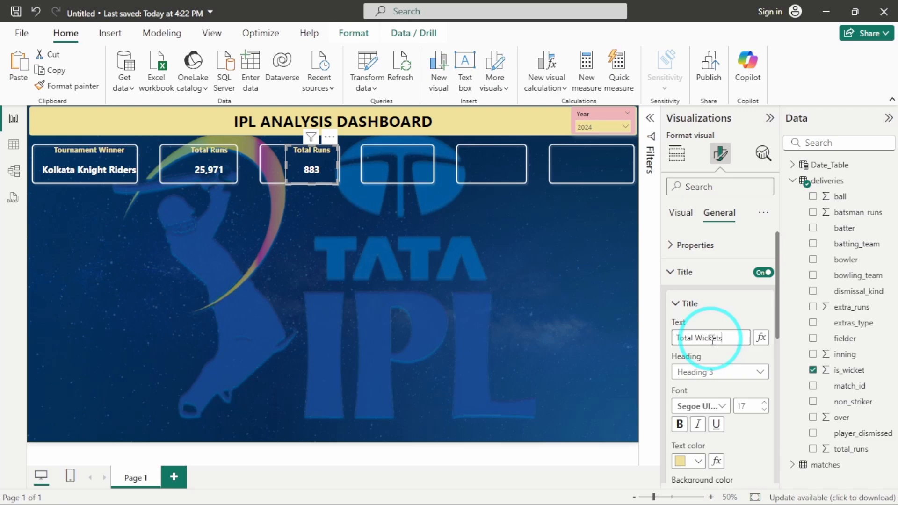
{"action": "type", "text": "Wickets"}
{"action": "left_click", "coordinate": [502, 298]}
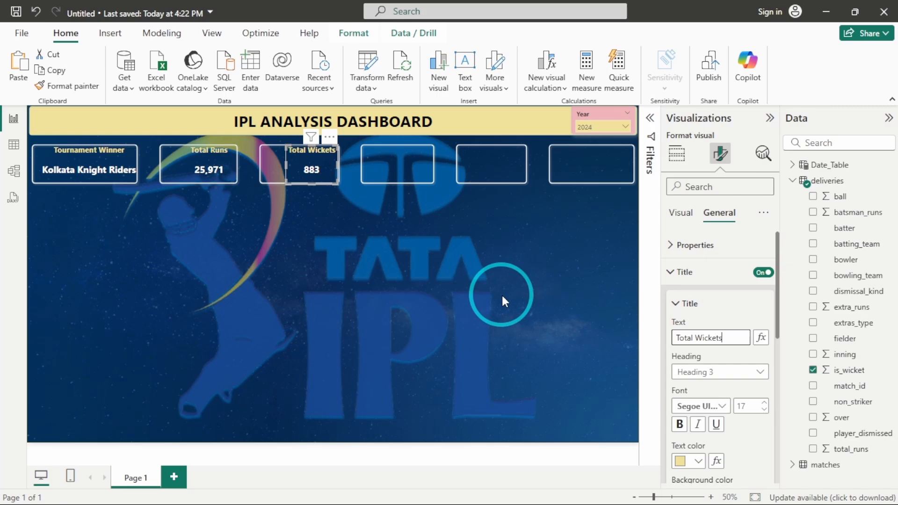
{"action": "left_click", "coordinate": [412, 268]}
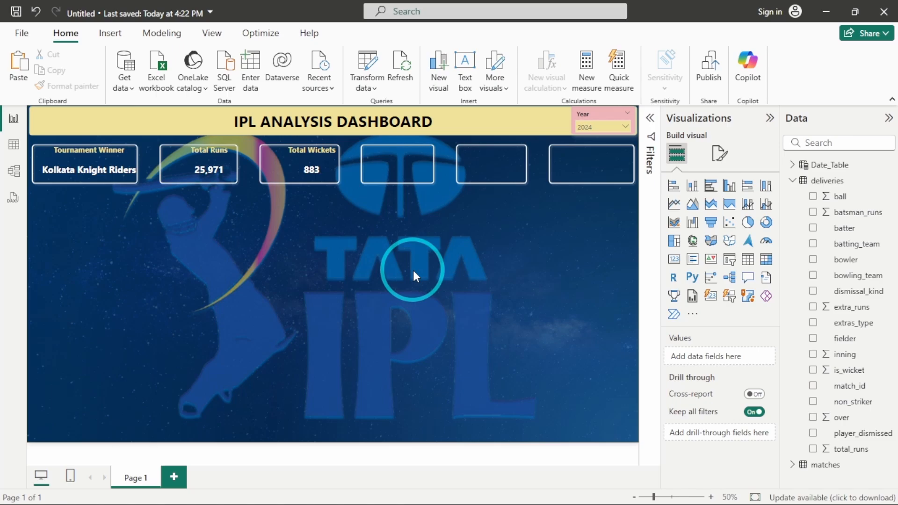
- Duplicate the Total Wickets card into the fourth frame and replace its field with batsman_runs, aggregated as Count
{"action": "left_click", "coordinate": [316, 164]}
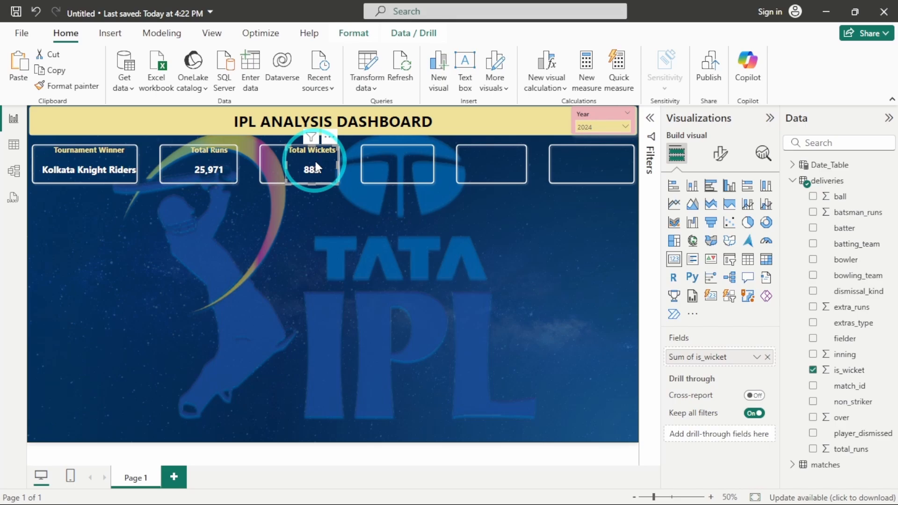
{"action": "left_click_drag", "start_coordinate": [315, 161], "coordinate": [401, 159]}
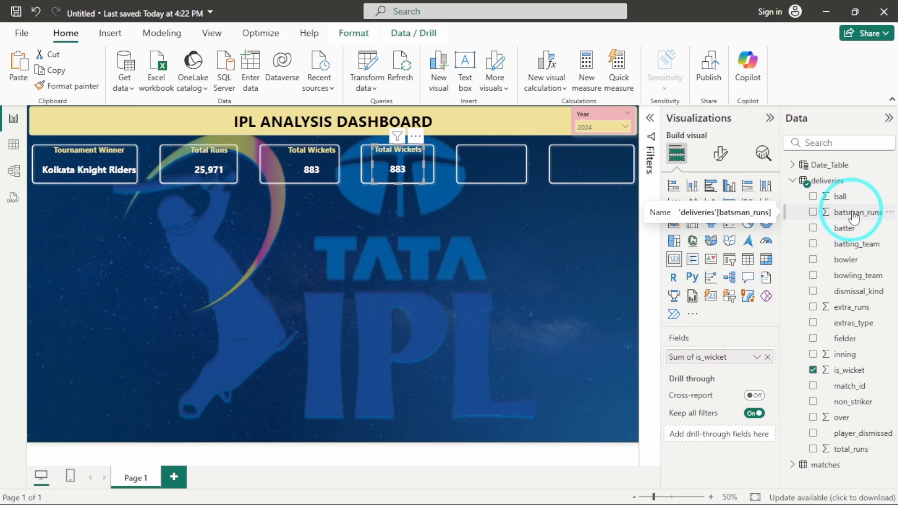
{"action": "left_click_drag", "start_coordinate": [854, 218], "coordinate": [717, 360]}
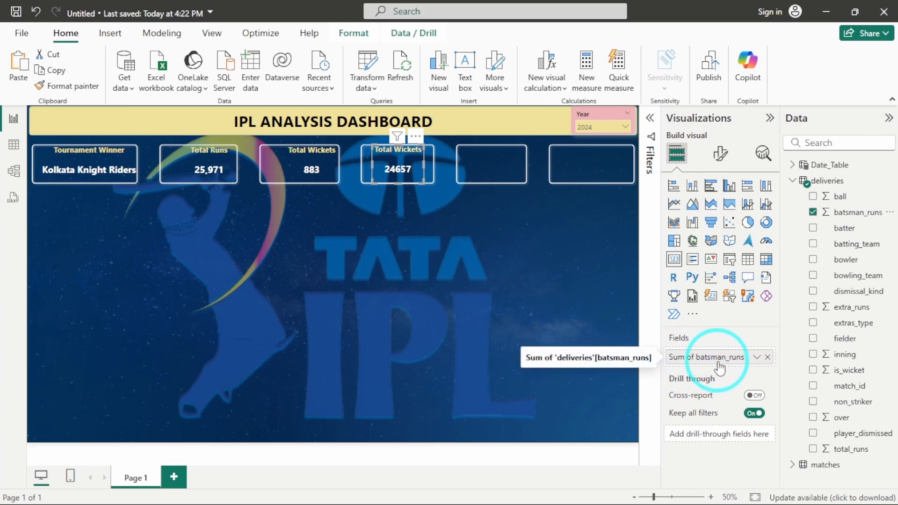
{"action": "left_click", "coordinate": [757, 357]}
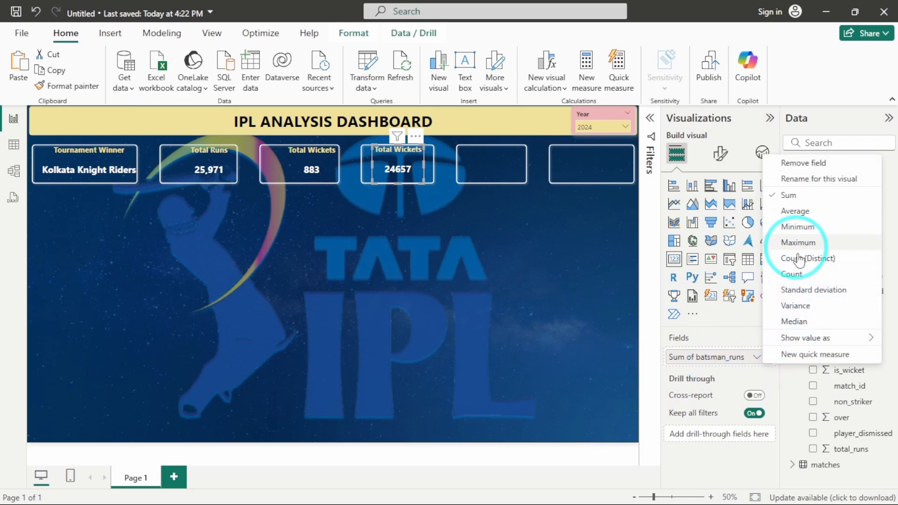
{"action": "left_click", "coordinate": [799, 274]}
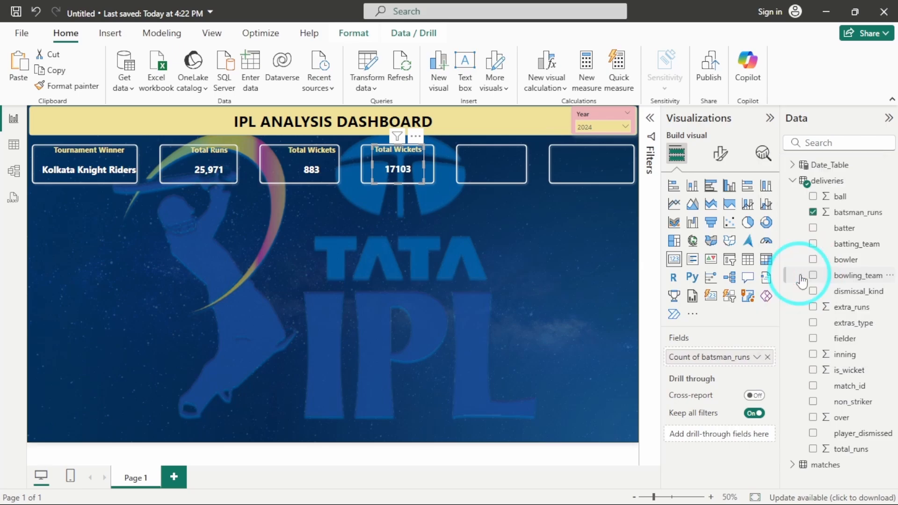
- Filter the batsman_runs count card in the fourth frame to batsman_runs value 6, using basic filtering
{"action": "left_click", "coordinate": [651, 118]}
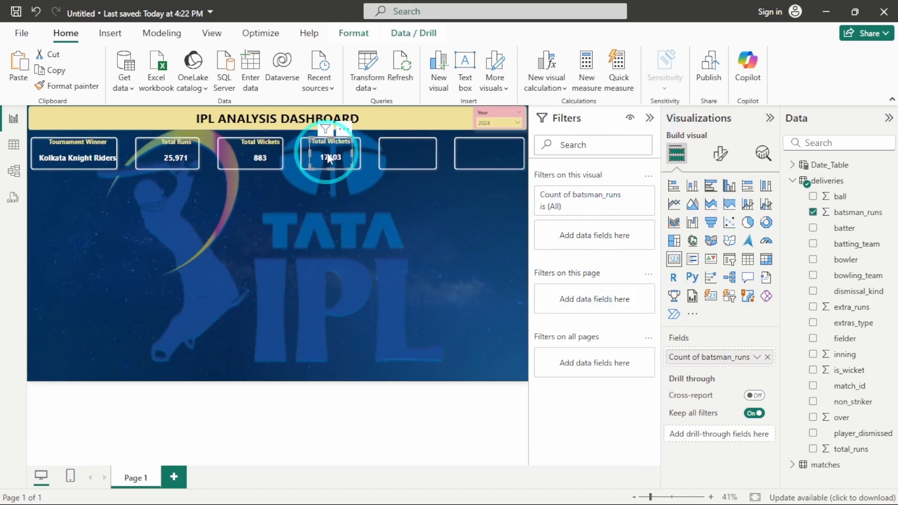
{"action": "left_click_drag", "start_coordinate": [858, 211], "coordinate": [608, 242]}
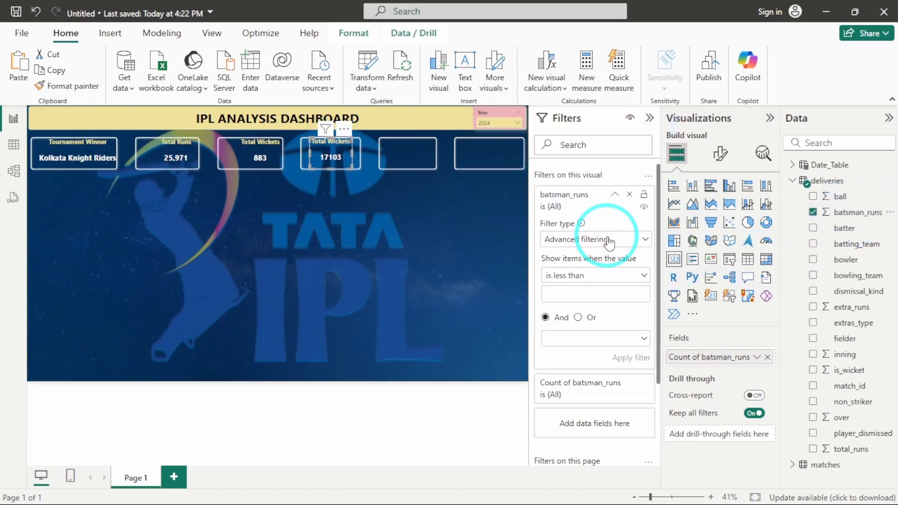
{"action": "left_click", "coordinate": [593, 239]}
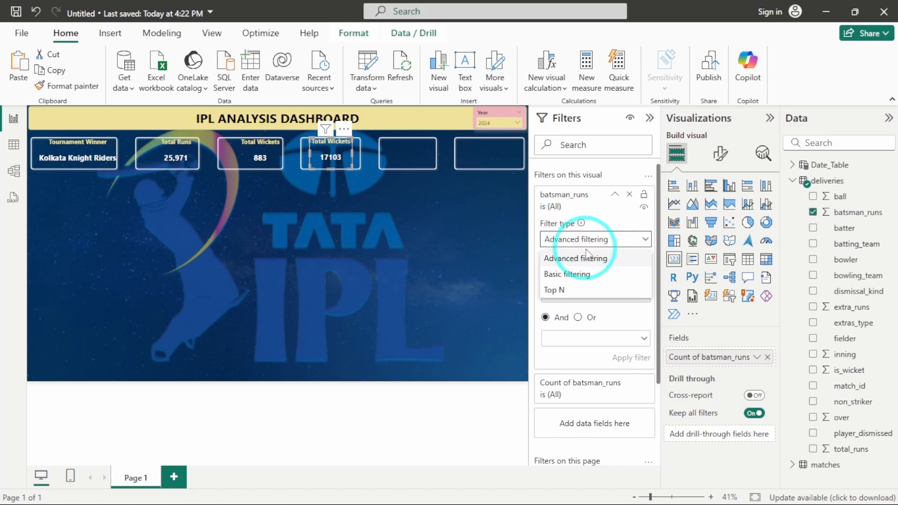
{"action": "left_click", "coordinate": [566, 275]}
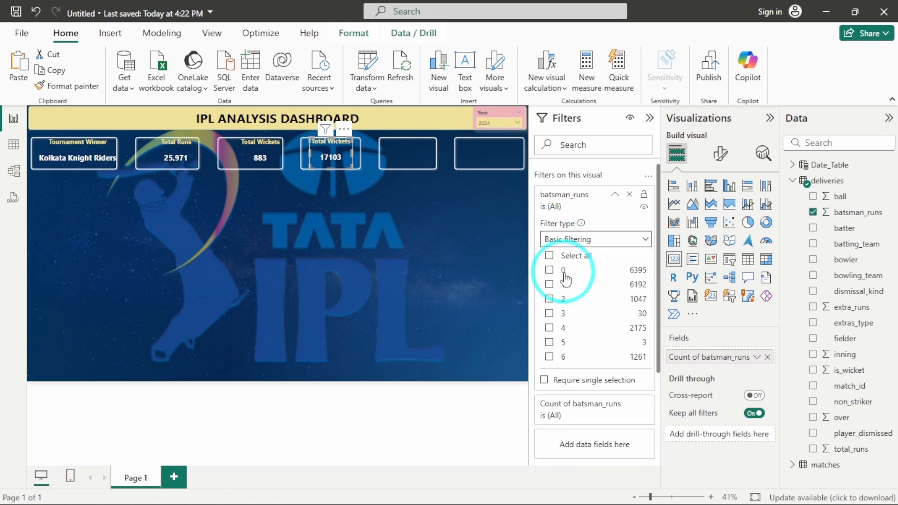
{"action": "scroll", "coordinate": [563, 341], "scroll_direction": "down", "scroll_amount": 3}
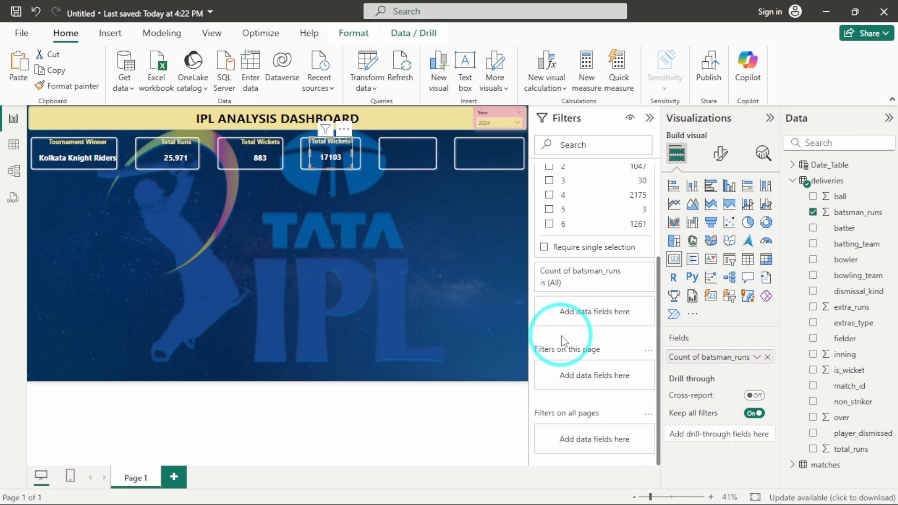
{"action": "scroll", "coordinate": [562, 341], "scroll_direction": "up", "scroll_amount": 3}
{"action": "left_click", "coordinate": [549, 356]}
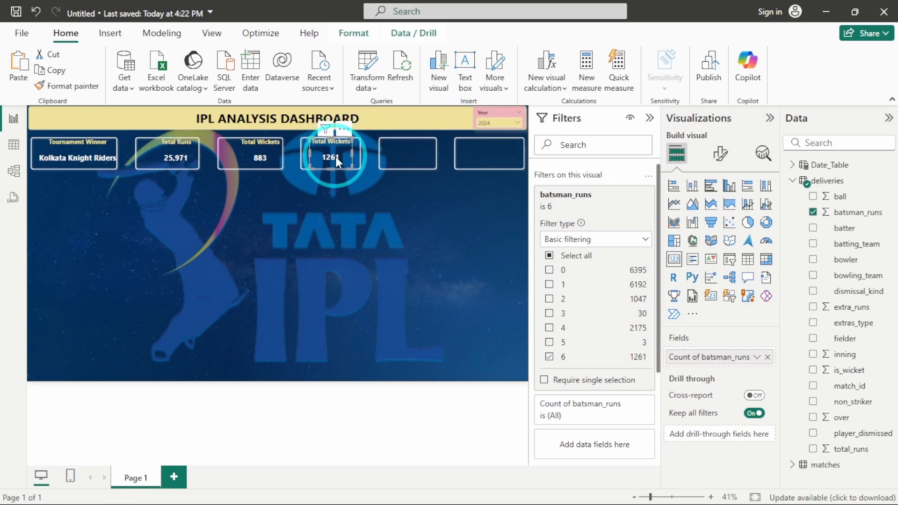
- Change the title text of the card in the fourth frame to "Total 6's"
{"action": "left_click", "coordinate": [720, 153]}
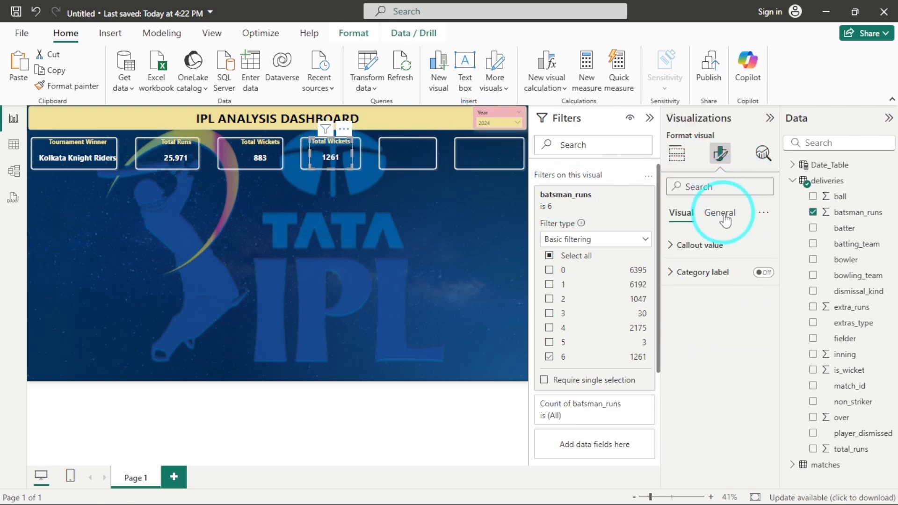
{"action": "left_click", "coordinate": [720, 212]}
{"action": "left_click", "coordinate": [705, 273]}
{"action": "double_click", "coordinate": [701, 338]}
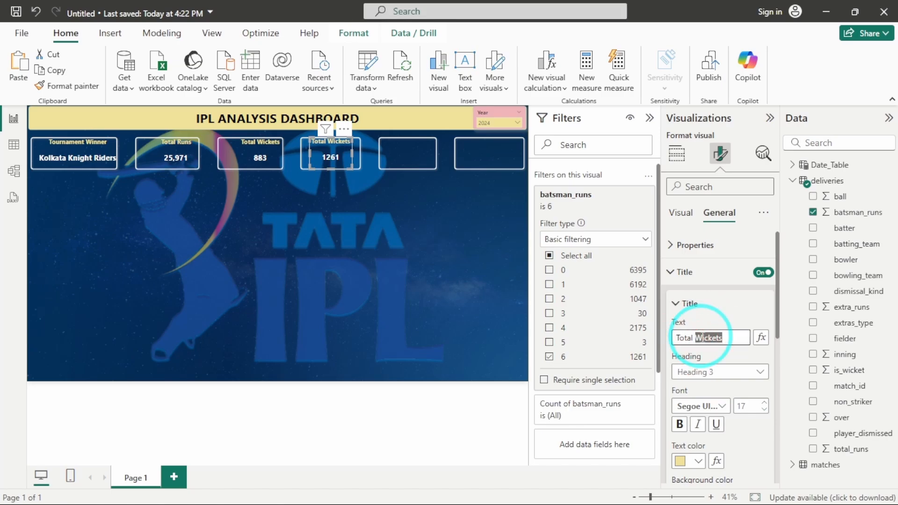
{"action": "type", "text": "6'"}
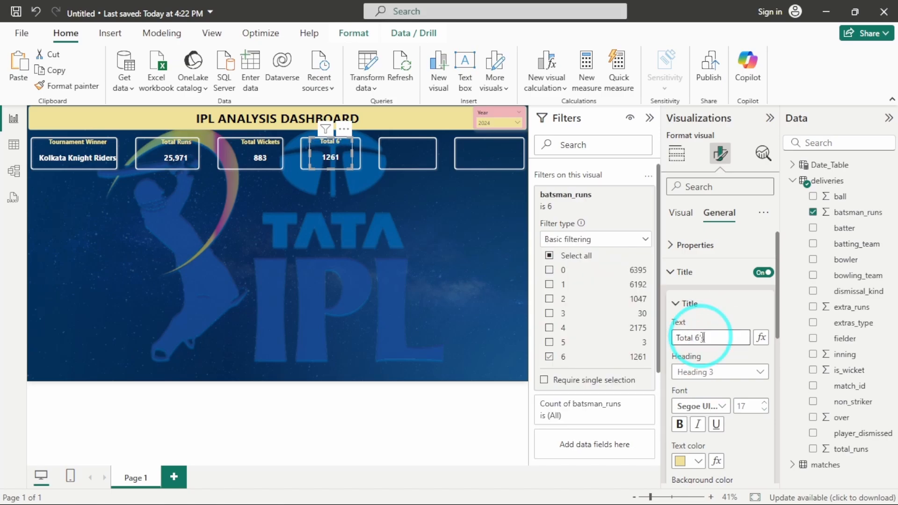
{"action": "type", "text": "s"}
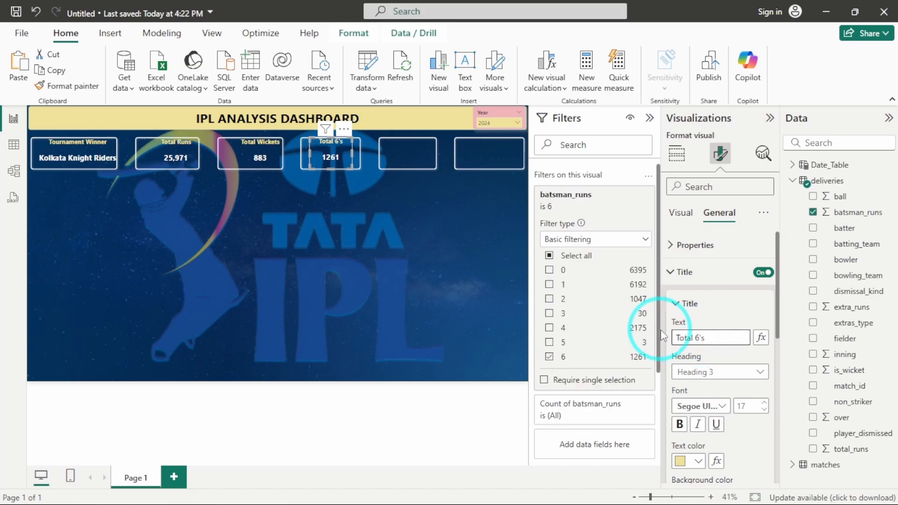
{"action": "left_click", "coordinate": [381, 186]}
- Duplicate the Total 6's card into the fifth frame and set the copy's batsman_runs filter to 4 only
{"action": "left_click", "coordinate": [341, 158]}
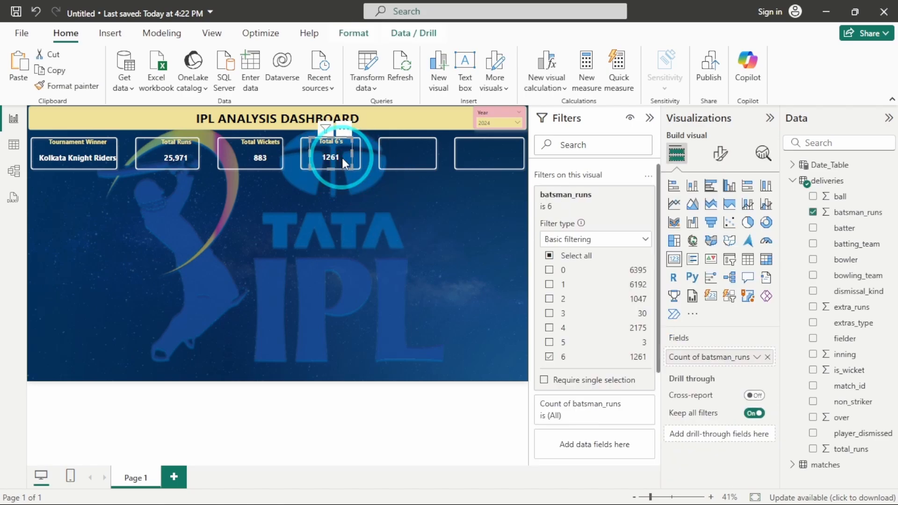
{"action": "key", "text": "ctrl+c"}
{"action": "key", "text": "ctrl+v"}
{"action": "left_click_drag", "start_coordinate": [341, 156], "coordinate": [417, 153]}
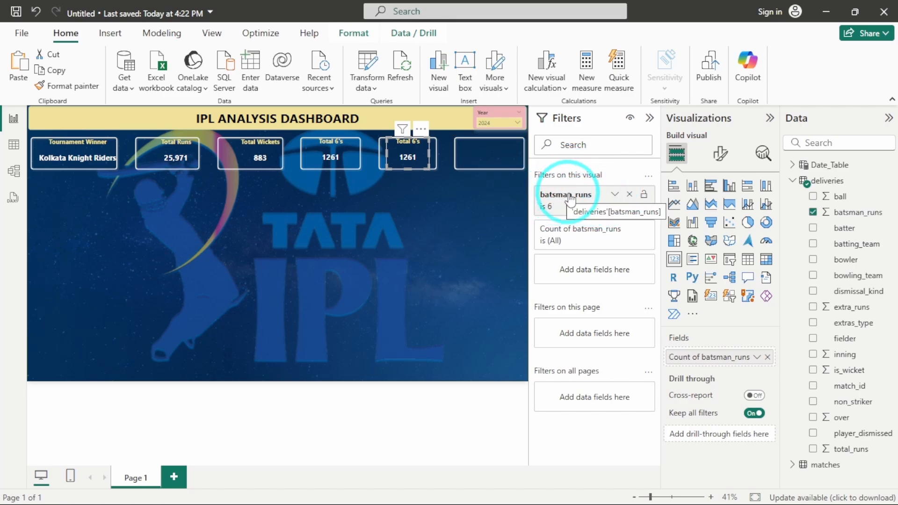
{"action": "left_click", "coordinate": [614, 194]}
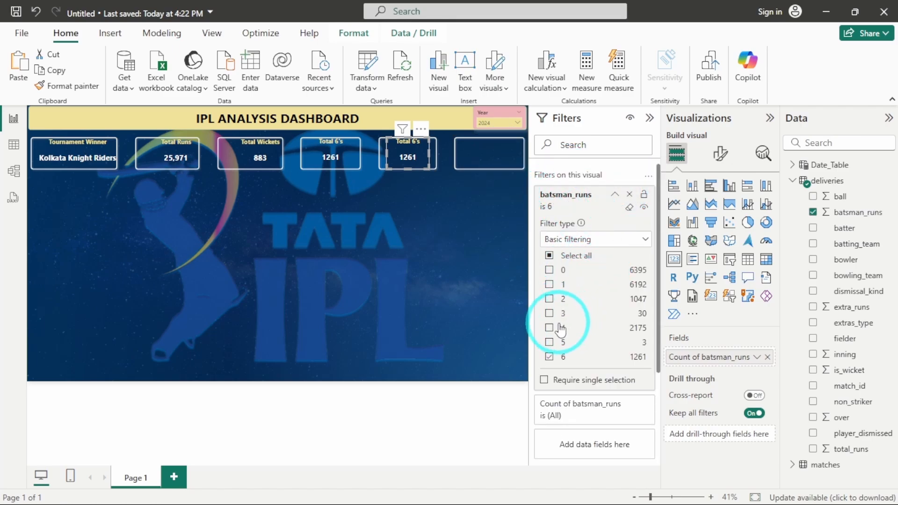
{"action": "left_click", "coordinate": [549, 356]}
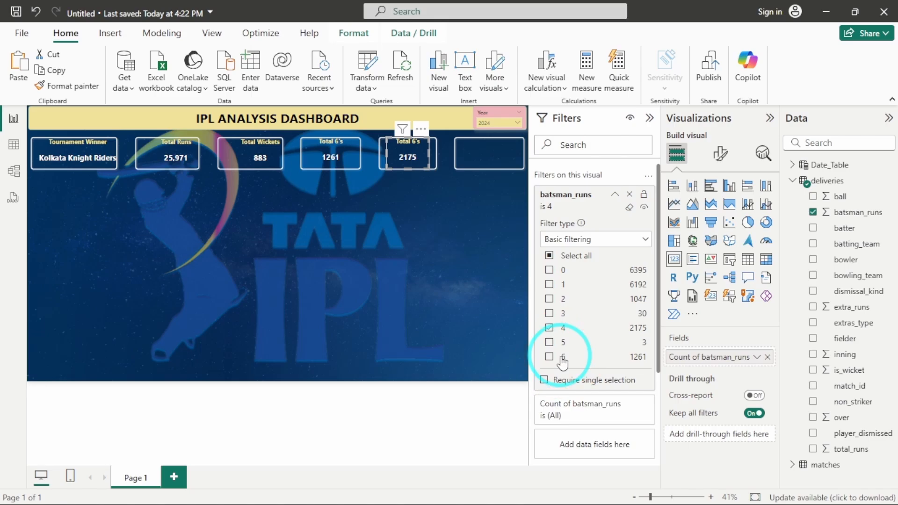
{"action": "left_click", "coordinate": [689, 362]}
- Change the title text of the card in the fifth frame to "Total 4's"
{"action": "left_click", "coordinate": [403, 157]}
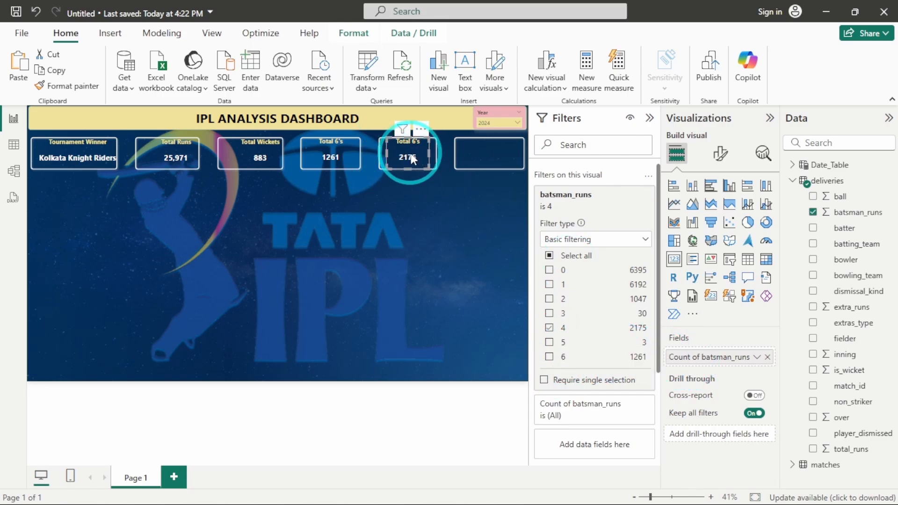
{"action": "left_click", "coordinate": [720, 155]}
{"action": "left_click", "coordinate": [719, 213]}
{"action": "left_click", "coordinate": [720, 275]}
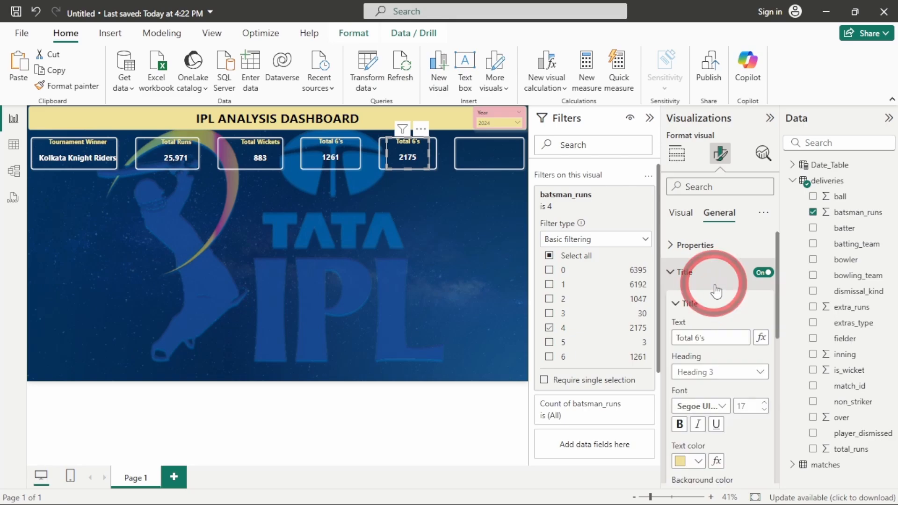
{"action": "left_click", "coordinate": [713, 345]}
{"action": "left_click", "coordinate": [709, 340]}
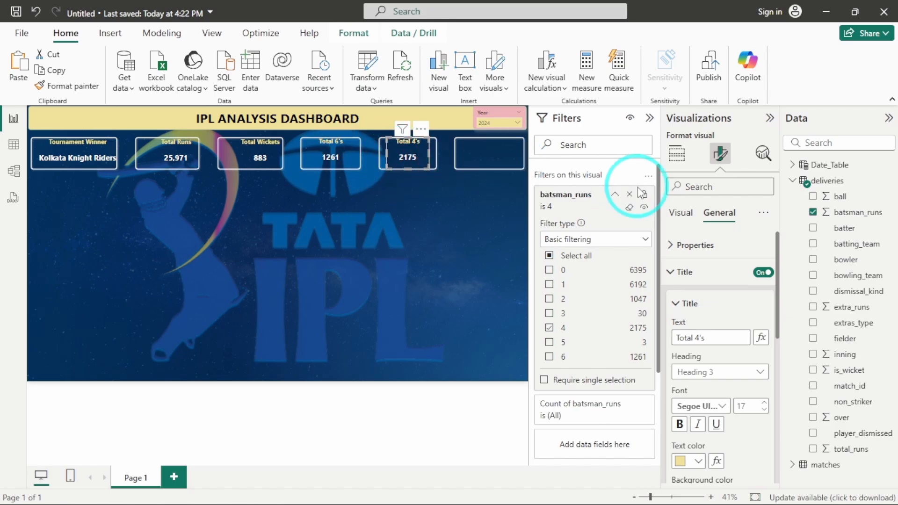
- Try formatting the batsman_runs column with a thousands separator for the Total 4's and Total 6's cards, and remove the separator again
{"action": "left_click", "coordinate": [857, 210]}
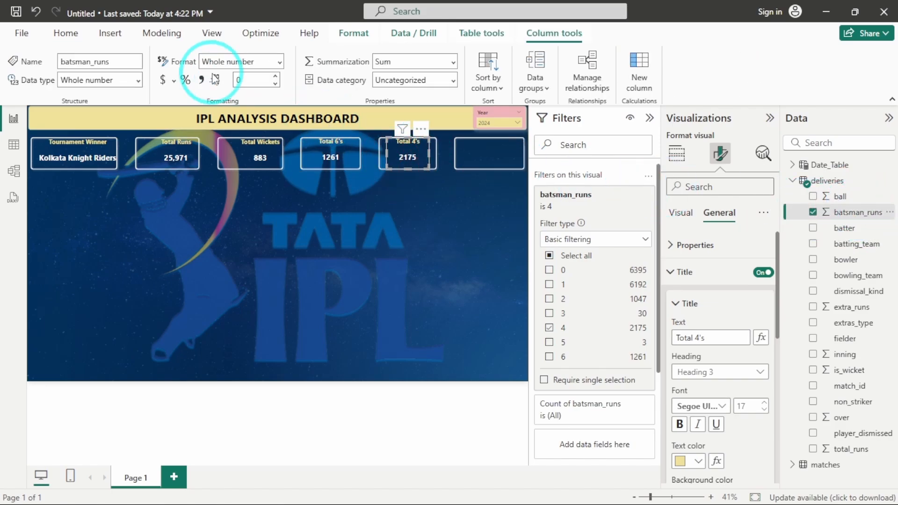
{"action": "left_click", "coordinate": [200, 81]}
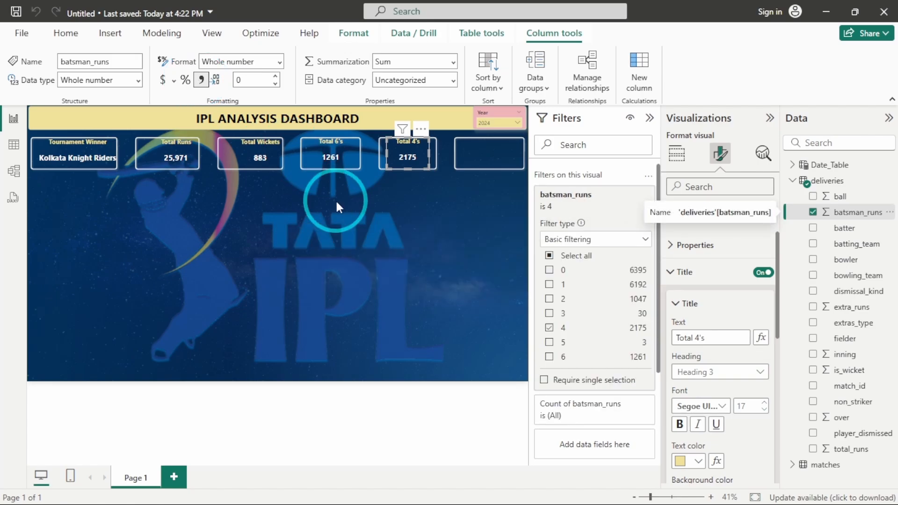
{"action": "left_click", "coordinate": [329, 147]}
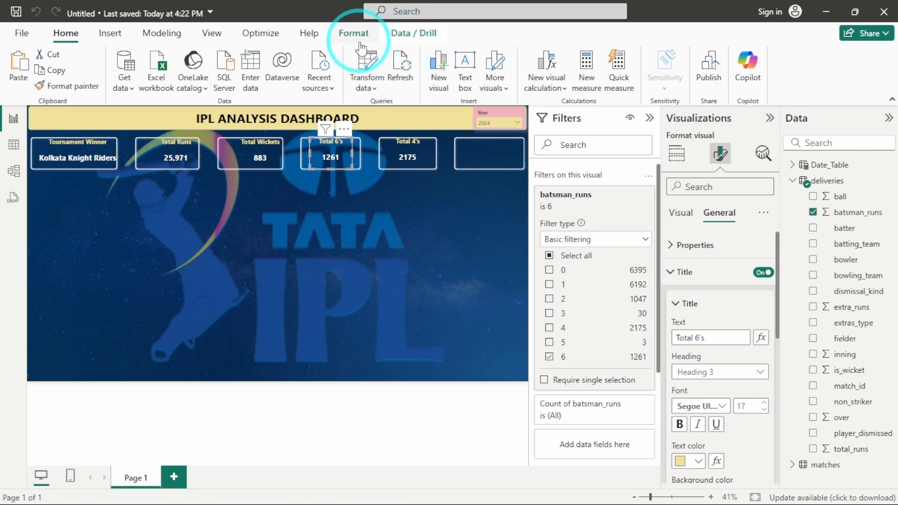
{"action": "left_click", "coordinate": [841, 212]}
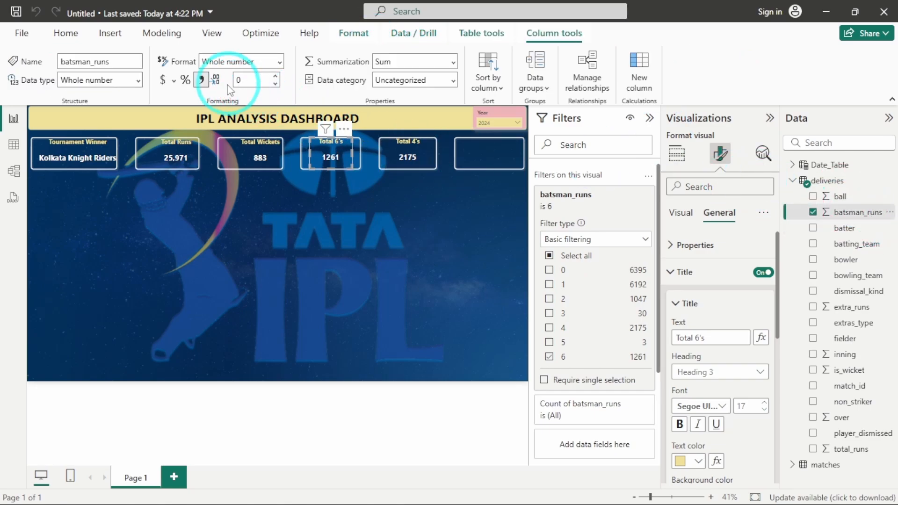
{"action": "left_click", "coordinate": [201, 80]}
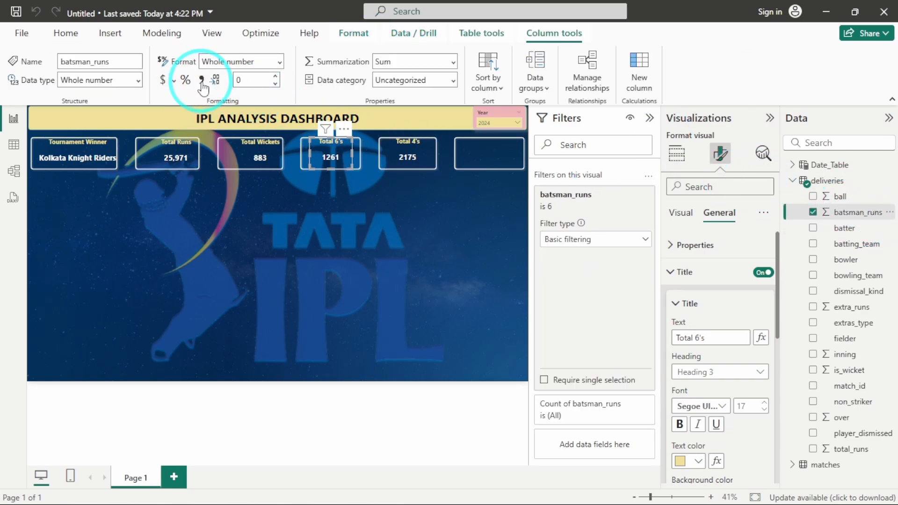
{"action": "left_click", "coordinate": [485, 260]}
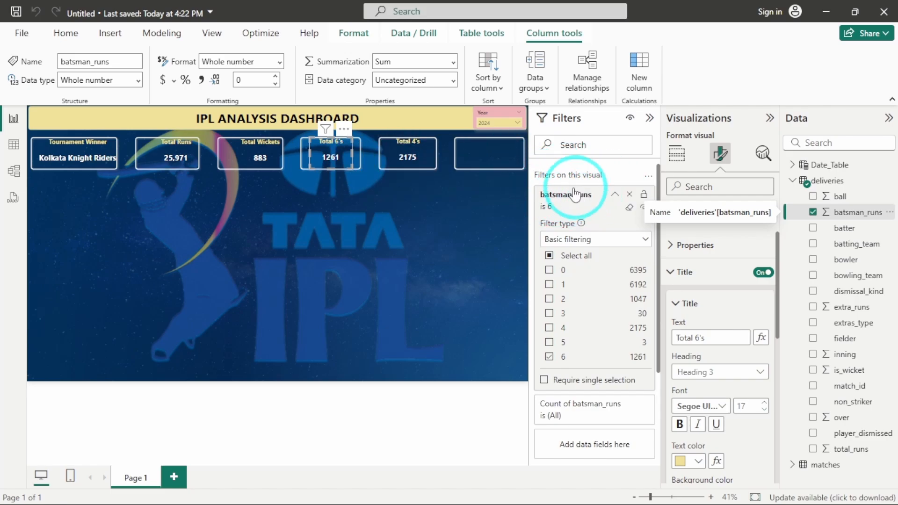
{"action": "left_click", "coordinate": [614, 195]}
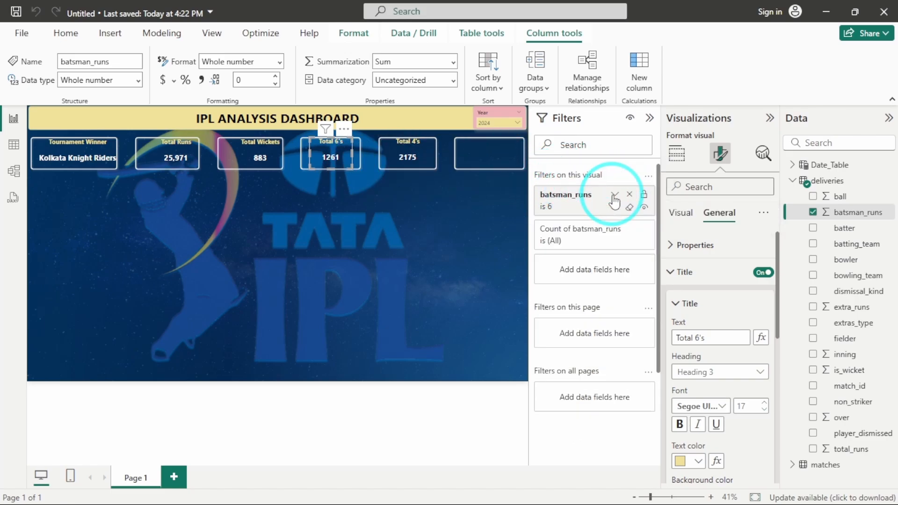
- Centre the Total Wickets card in the third frame and duplicate the Total 4's card into the sixth frame
{"action": "left_click", "coordinate": [256, 151]}
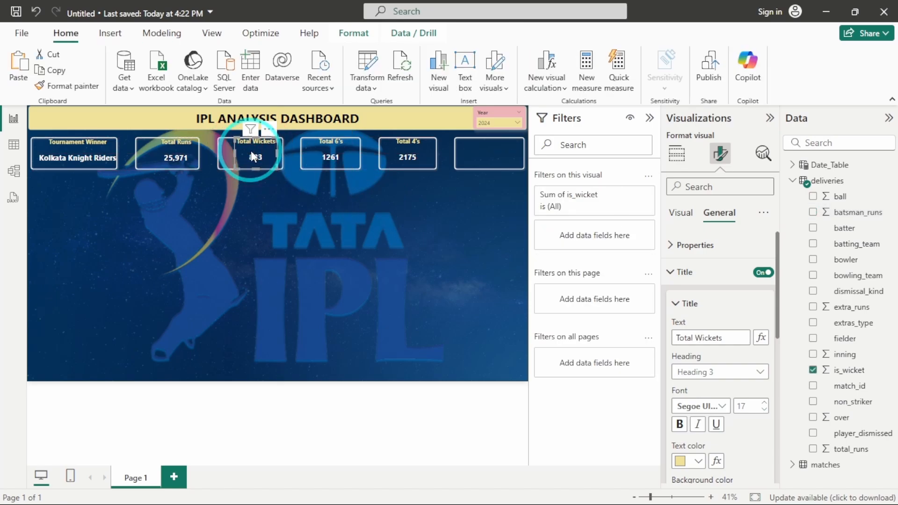
{"action": "left_click", "coordinate": [381, 230]}
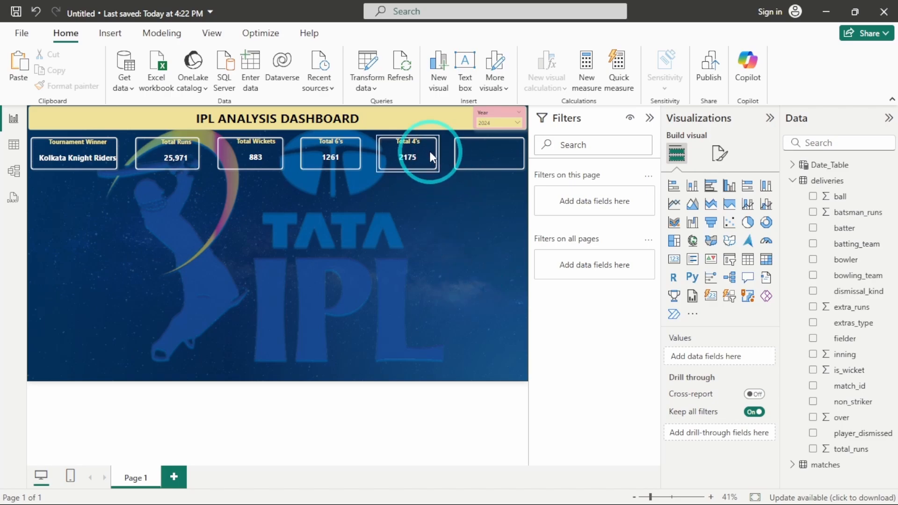
{"action": "left_click", "coordinate": [415, 154]}
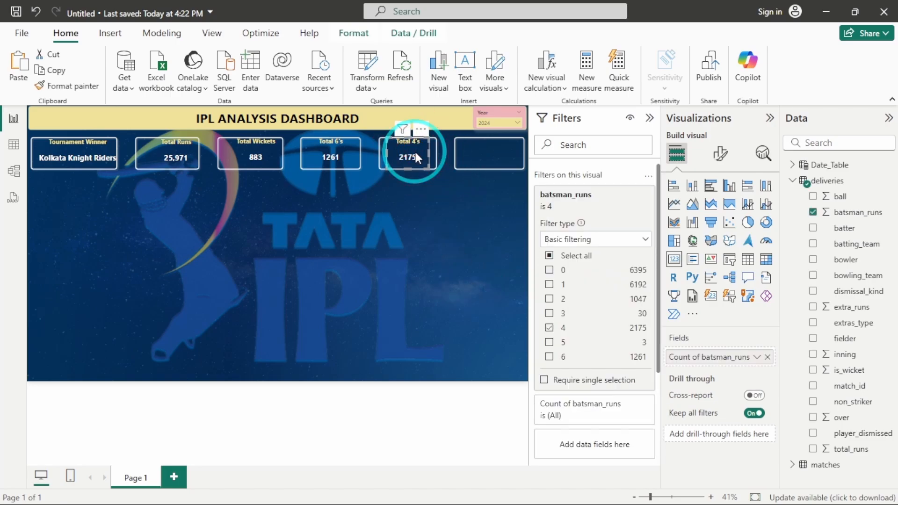
{"action": "key", "text": "ctrl+v"}
{"action": "left_click_drag", "start_coordinate": [415, 152], "coordinate": [492, 154]}
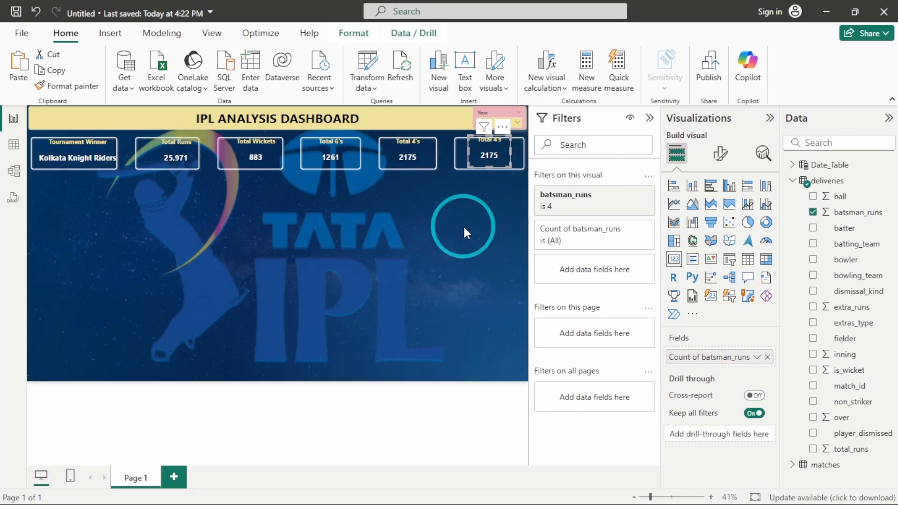
{"action": "left_click_drag", "start_coordinate": [498, 154], "coordinate": [502, 152]}
- Examine the columns of the deliveries and matches tables, especially the player_of_match values in matches
{"action": "left_click", "coordinate": [14, 145]}
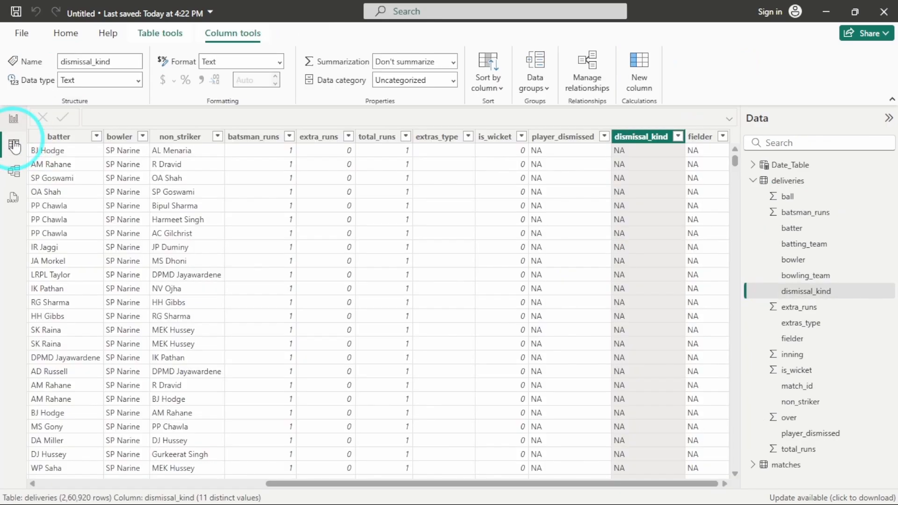
{"action": "left_click", "coordinate": [786, 182]}
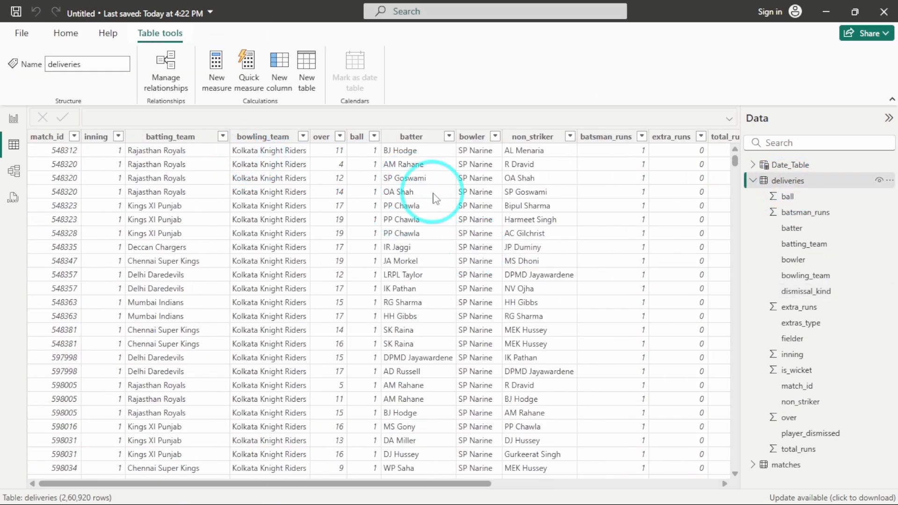
{"action": "scroll", "coordinate": [437, 194], "scroll_direction": "right", "scroll_amount": 5}
{"action": "scroll", "coordinate": [437, 194], "scroll_direction": "left", "scroll_amount": 5}
{"action": "left_click", "coordinate": [752, 181]}
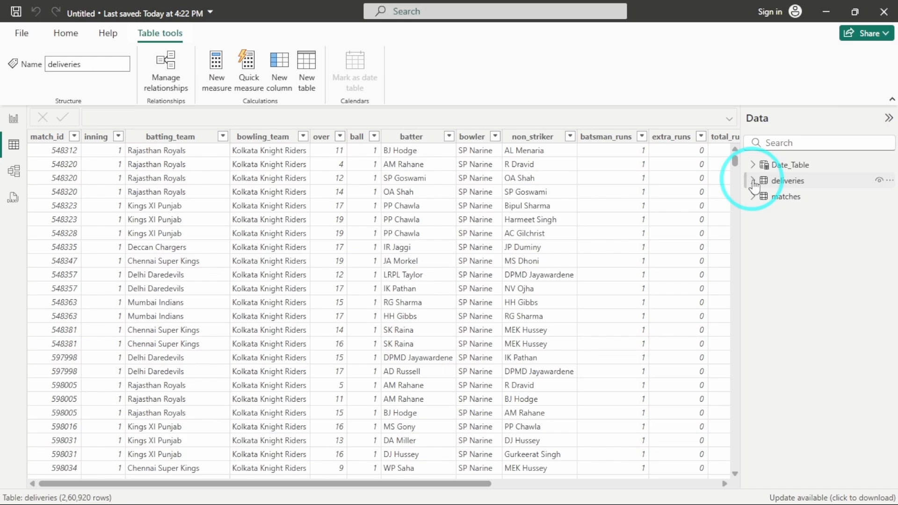
{"action": "left_click", "coordinate": [790, 196]}
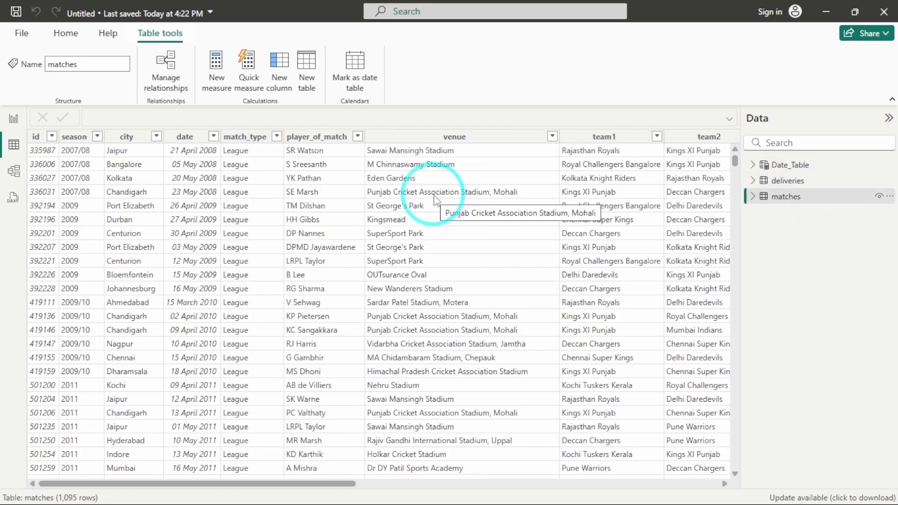
{"action": "left_click", "coordinate": [316, 136]}
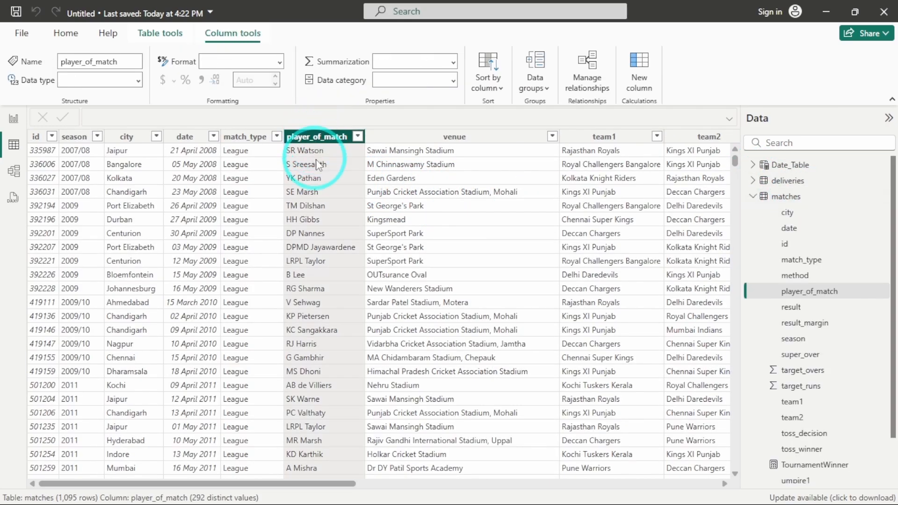
{"action": "scroll", "coordinate": [319, 270], "scroll_direction": "down", "scroll_amount": 7}
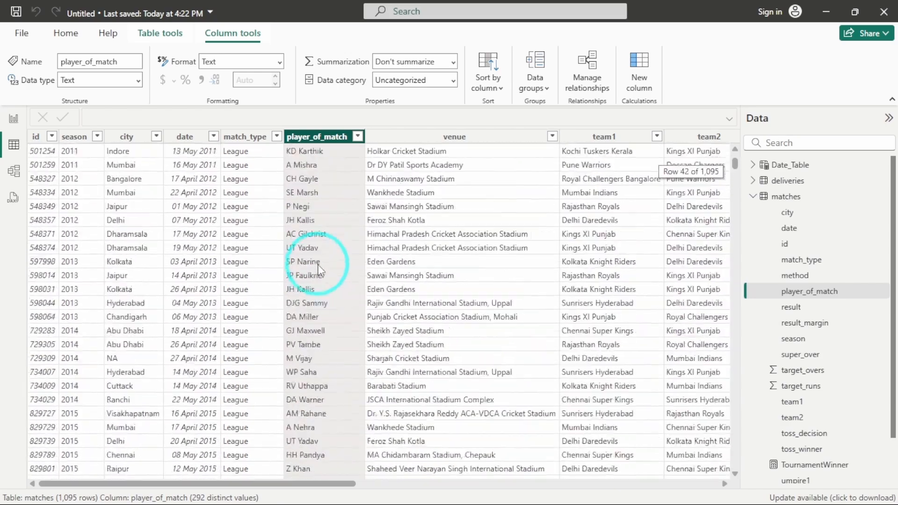
{"action": "scroll", "coordinate": [319, 271], "scroll_direction": "up", "scroll_amount": 7}
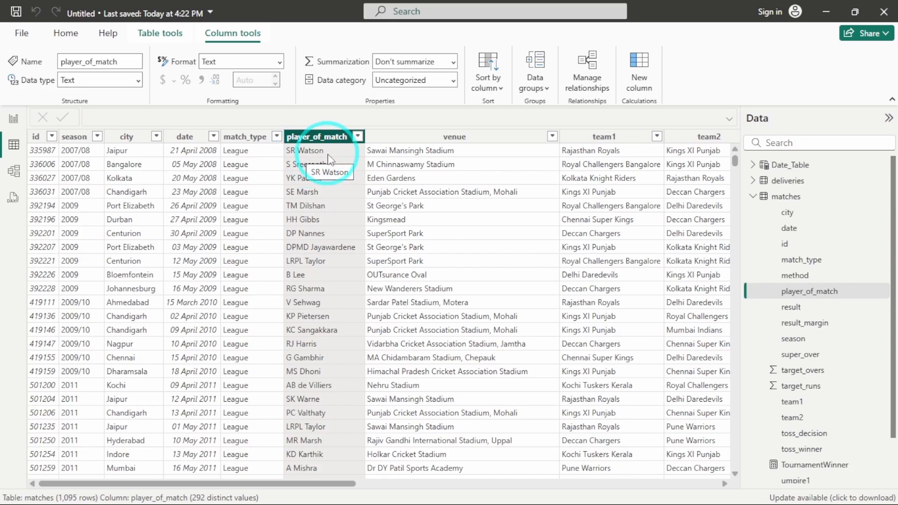
- Clear the duplicated card in the sixth frame of its batsman_runs filter and Count of batsman_runs field, after widening it slightly
{"action": "left_click", "coordinate": [13, 118]}
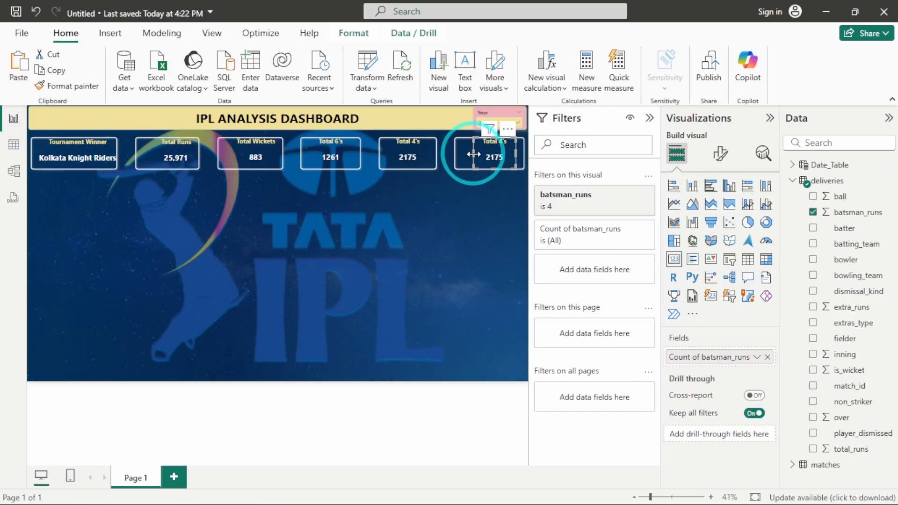
{"action": "left_click_drag", "start_coordinate": [474, 153], "coordinate": [466, 154]}
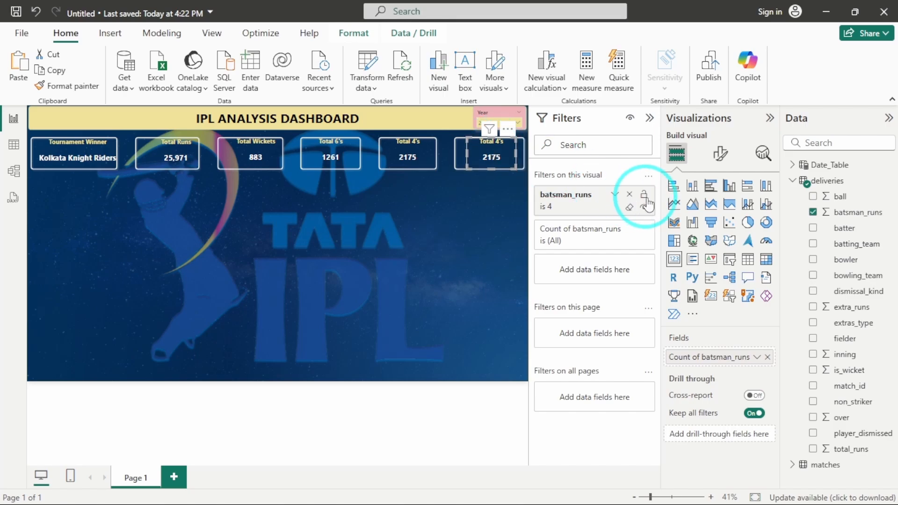
{"action": "left_click", "coordinate": [632, 194]}
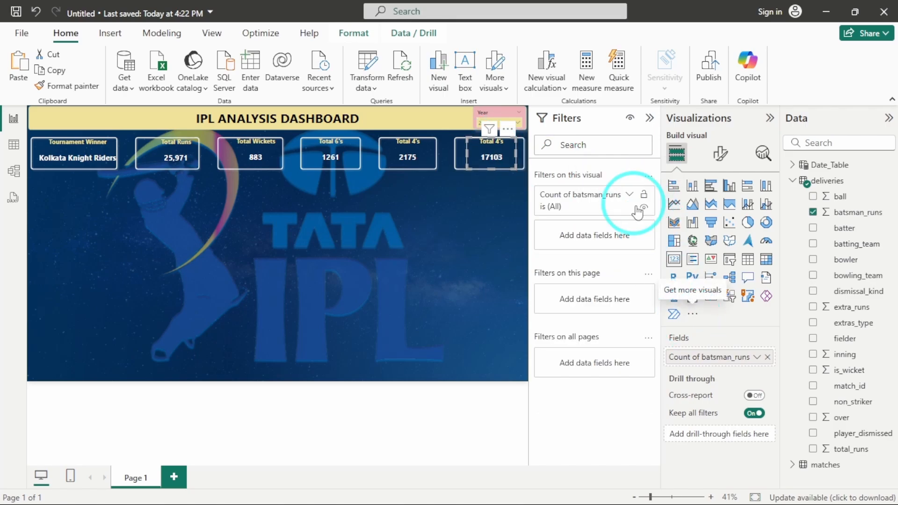
{"action": "left_click", "coordinate": [767, 358]}
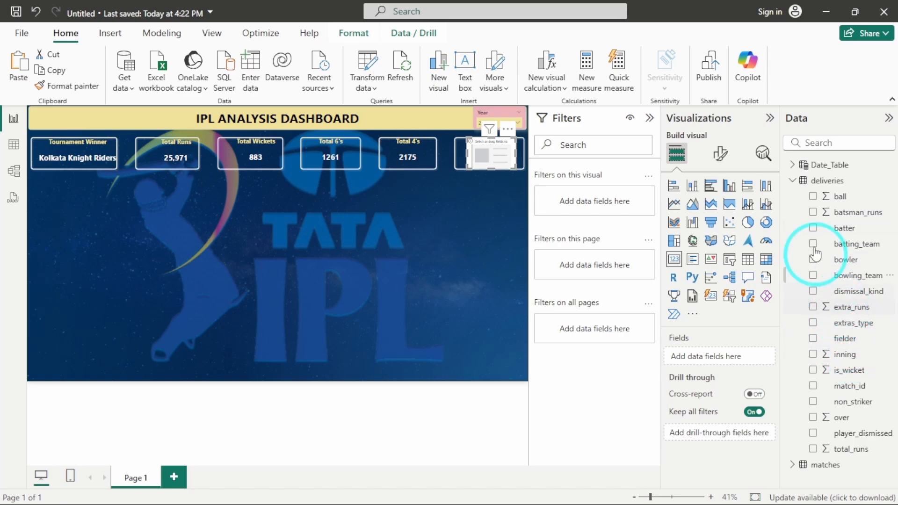
- Add player_of_match from the matches table as the field of the card in the sixth frame
{"action": "left_click", "coordinate": [792, 180]}
{"action": "left_click", "coordinate": [792, 196]}
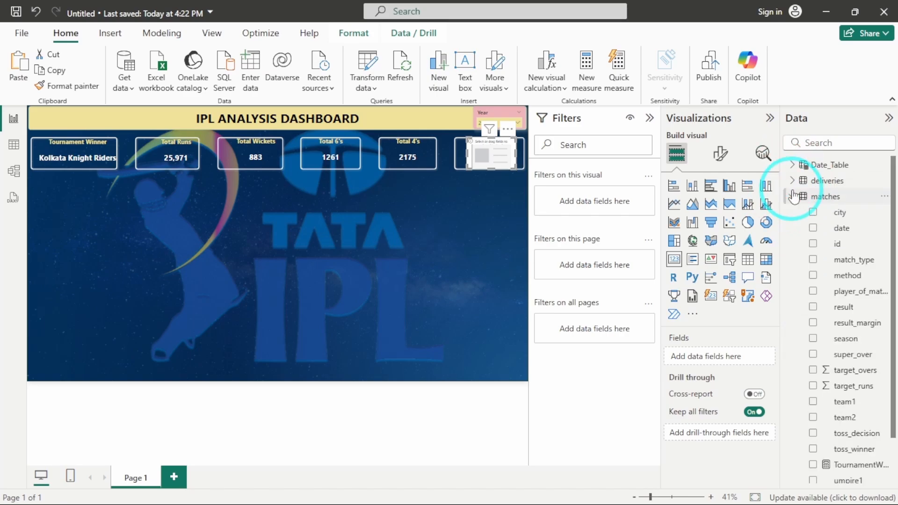
{"action": "scroll", "coordinate": [823, 280], "scroll_direction": "down", "scroll_amount": 2}
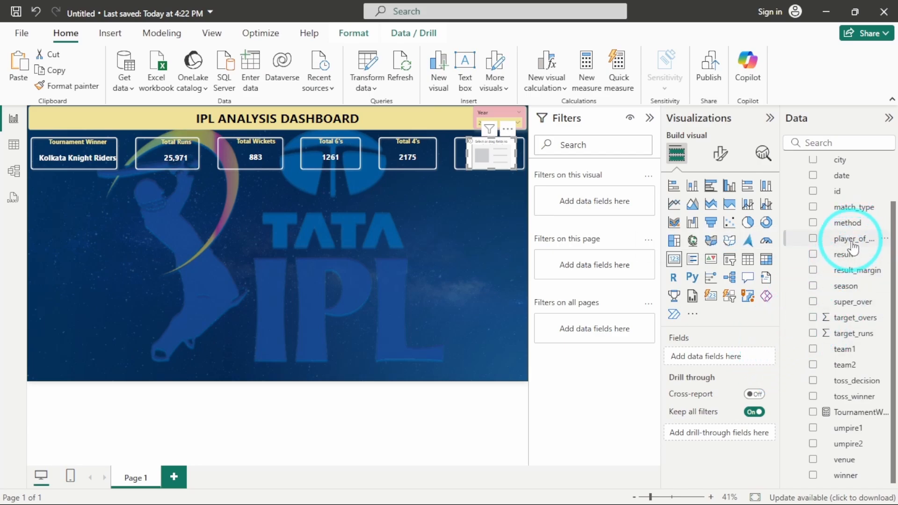
{"action": "left_click_drag", "start_coordinate": [849, 240], "coordinate": [735, 357]}
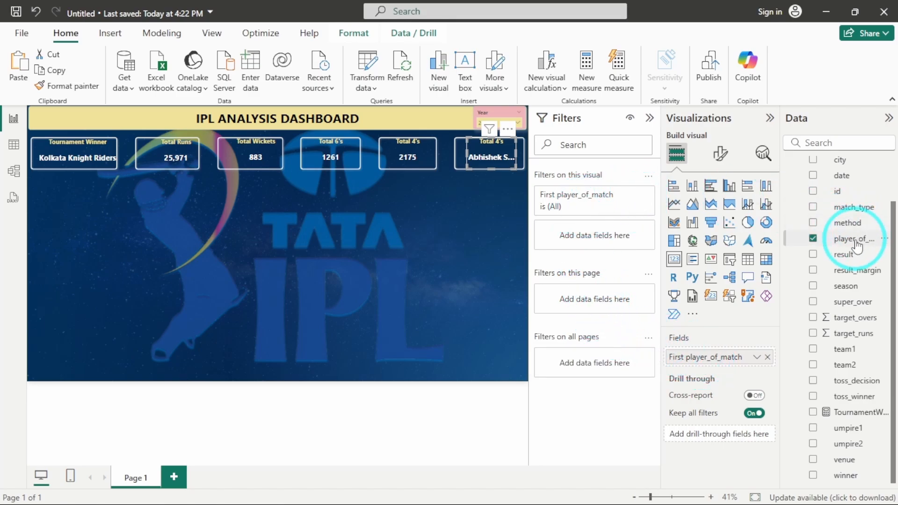
- Filter the card in the sixth frame by player_of_match with a Top N filter showing the top 1 by Count of player_of_match
{"action": "left_click_drag", "start_coordinate": [850, 239], "coordinate": [602, 232]}
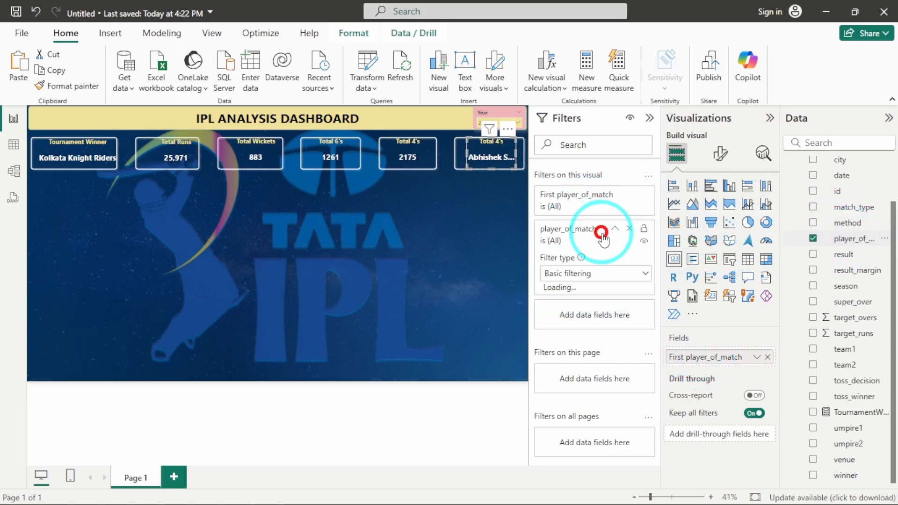
{"action": "left_click", "coordinate": [591, 273]}
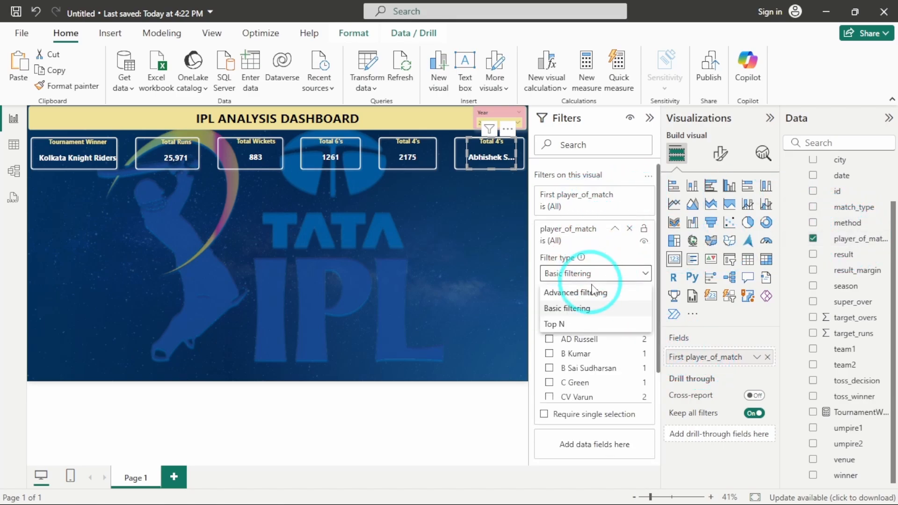
{"action": "left_click", "coordinate": [576, 323]}
{"action": "left_click", "coordinate": [611, 309]}
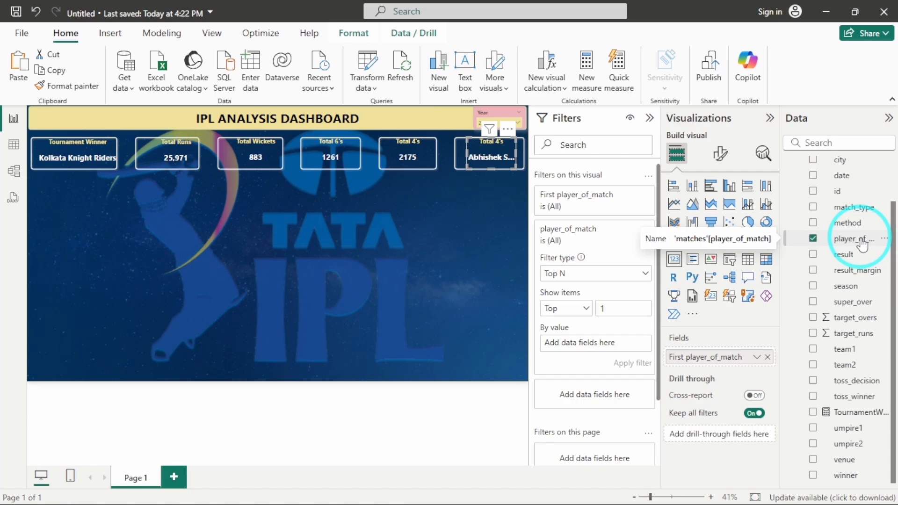
{"action": "left_click_drag", "start_coordinate": [861, 243], "coordinate": [601, 346]}
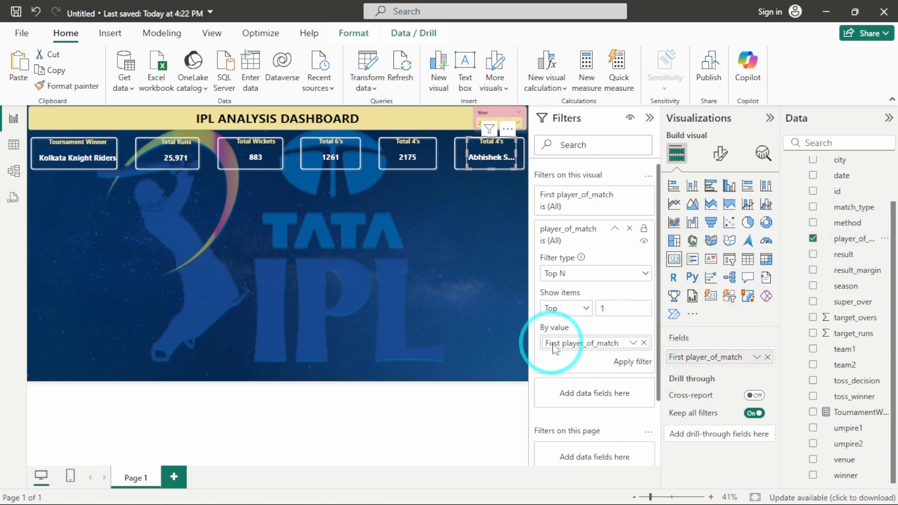
{"action": "left_click", "coordinate": [634, 343]}
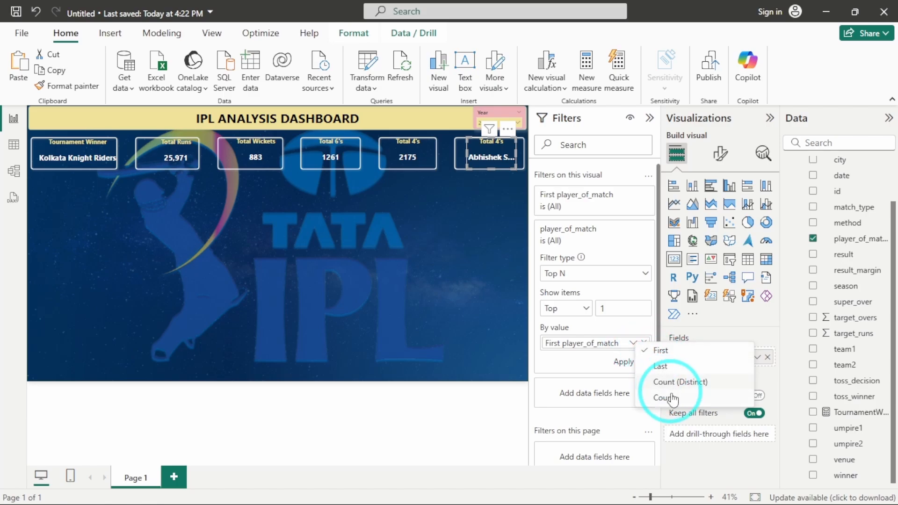
{"action": "left_click", "coordinate": [657, 397]}
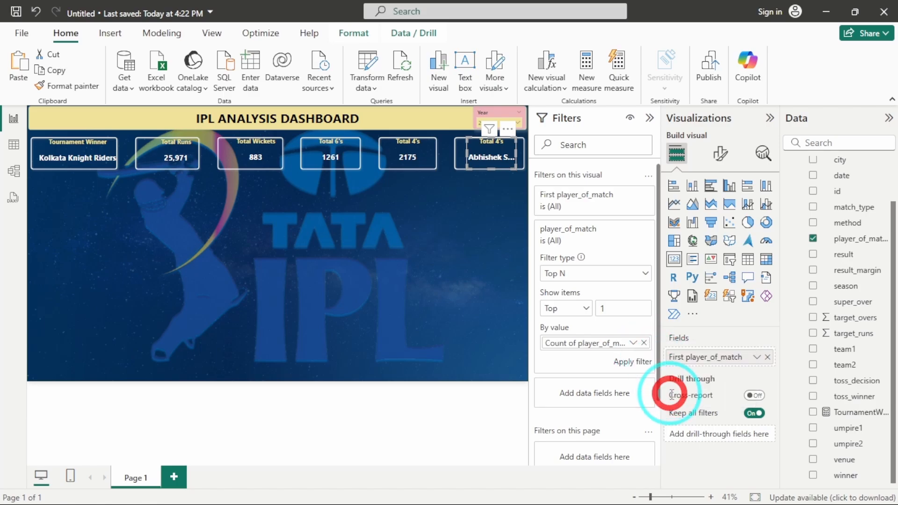
{"action": "left_click", "coordinate": [626, 360]}
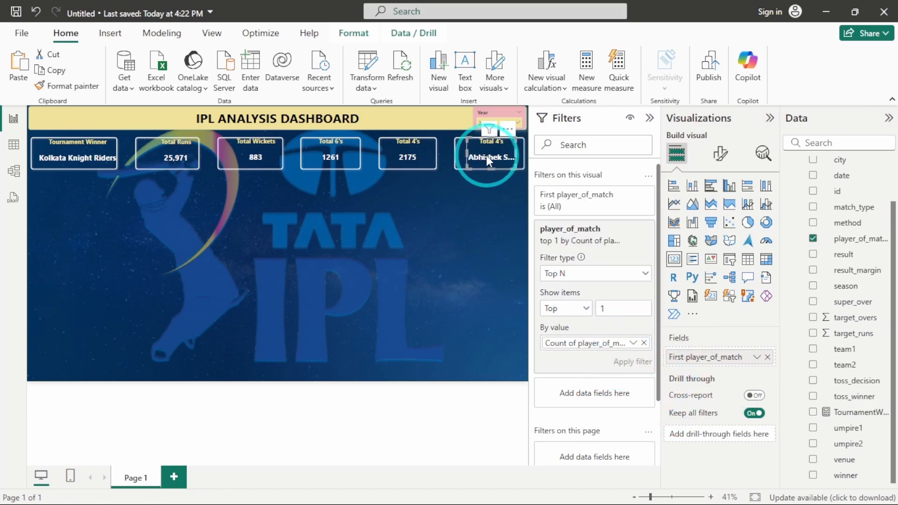
- Widen the card in the sixth frame to fit the full player name and change its title to "Most Player Of Match Award"
{"action": "left_click_drag", "start_coordinate": [466, 154], "coordinate": [441, 152]}
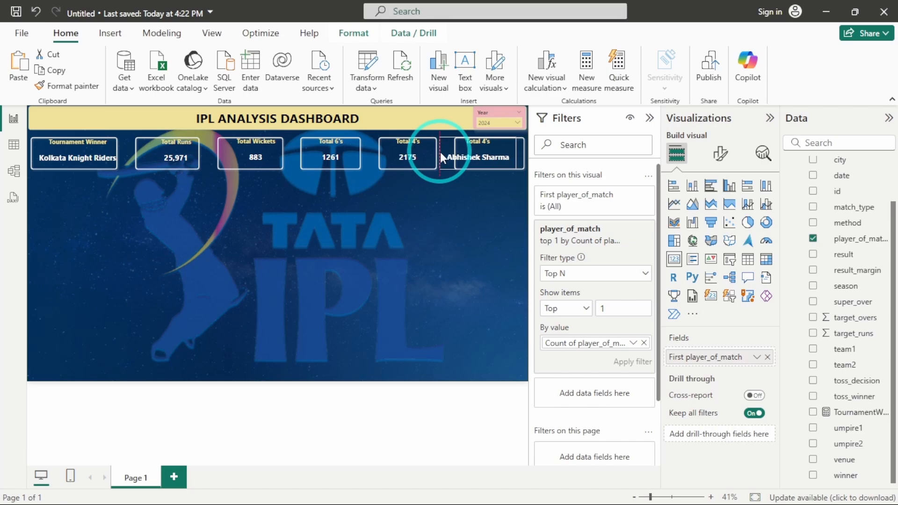
{"action": "left_click", "coordinate": [472, 158]}
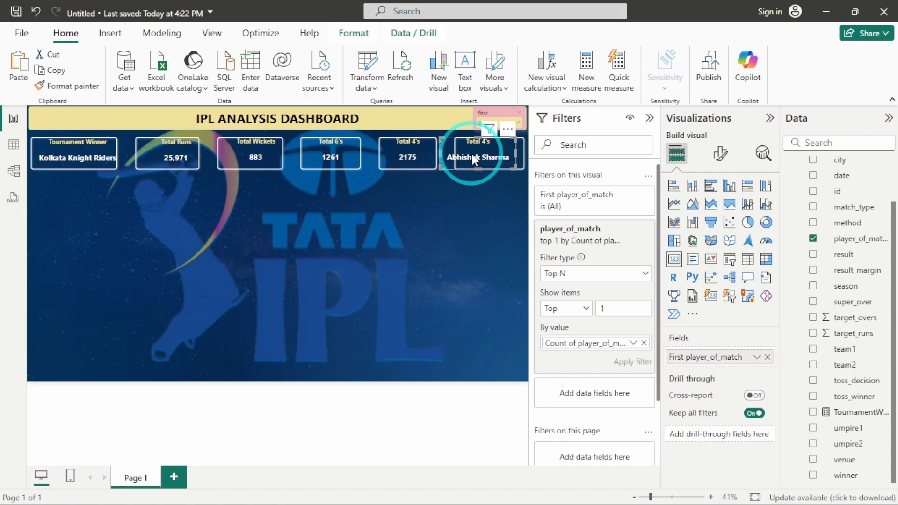
{"action": "left_click", "coordinate": [720, 153]}
{"action": "left_click", "coordinate": [715, 220]}
{"action": "left_click", "coordinate": [716, 276]}
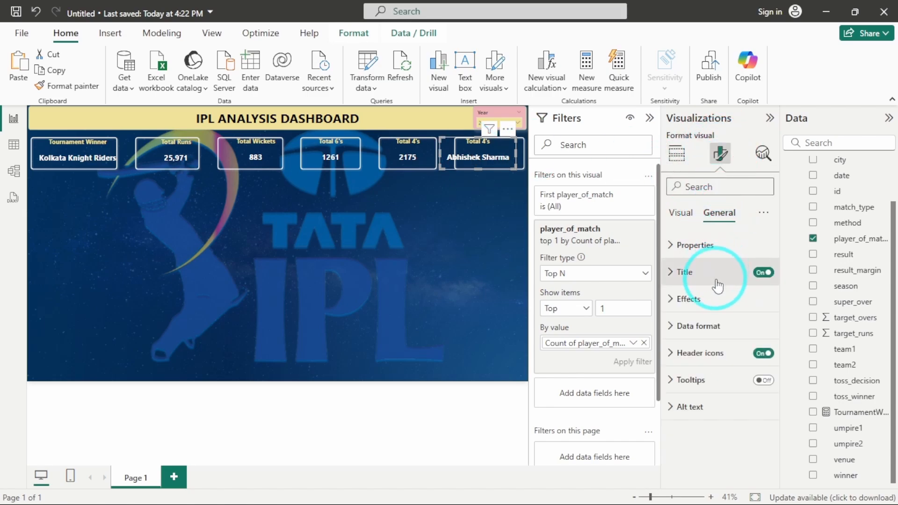
{"action": "left_click", "coordinate": [714, 337]}
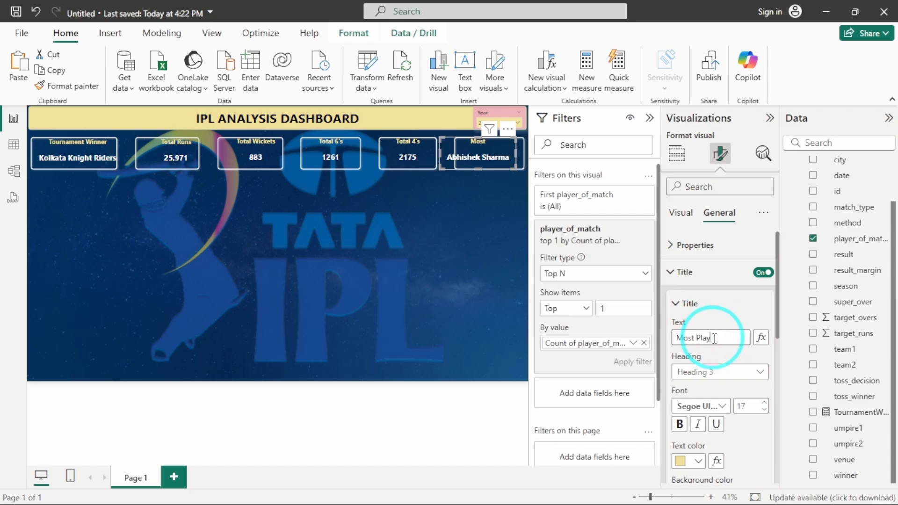
{"action": "type", "text": "Most Player Of MAtch Aw"}
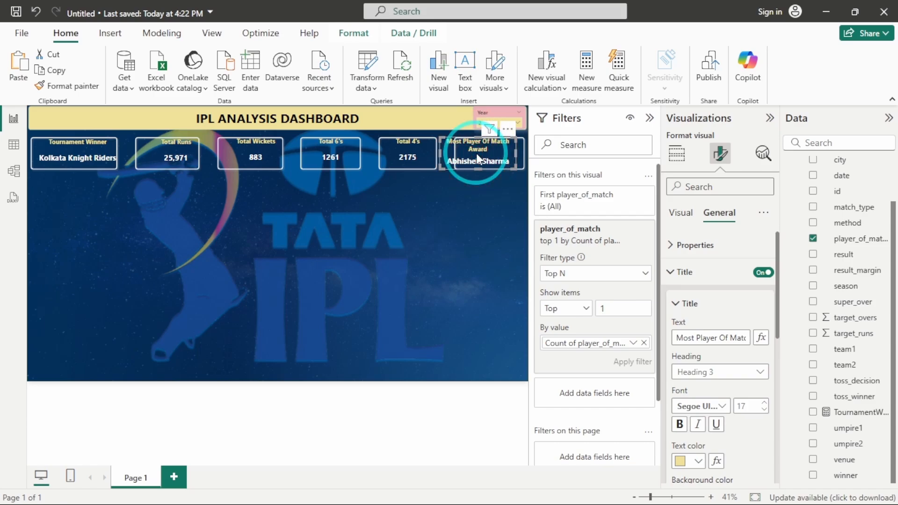
- Fit the Most Player Of Match Award card into the sixth frame and collapse the Filters pane
{"action": "left_click", "coordinate": [438, 154]}
{"action": "left_click", "coordinate": [445, 154]}
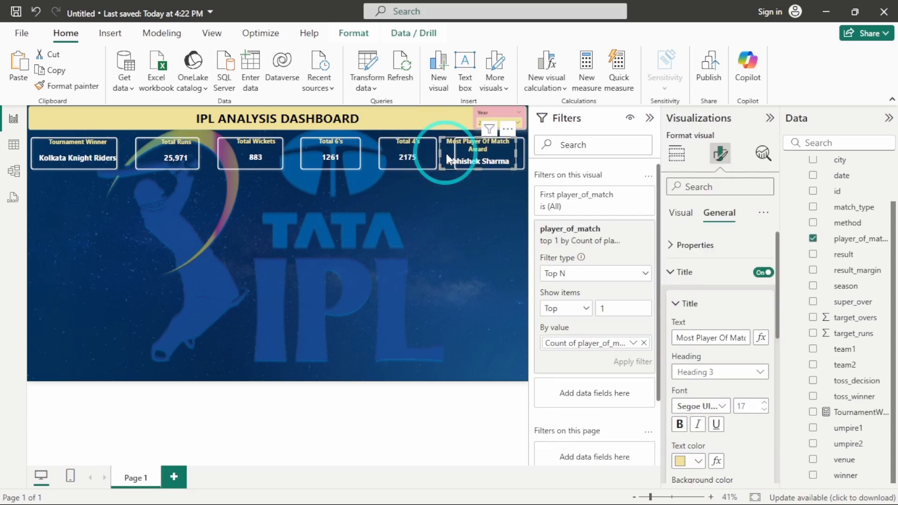
{"action": "left_click_drag", "start_coordinate": [442, 153], "coordinate": [525, 154]}
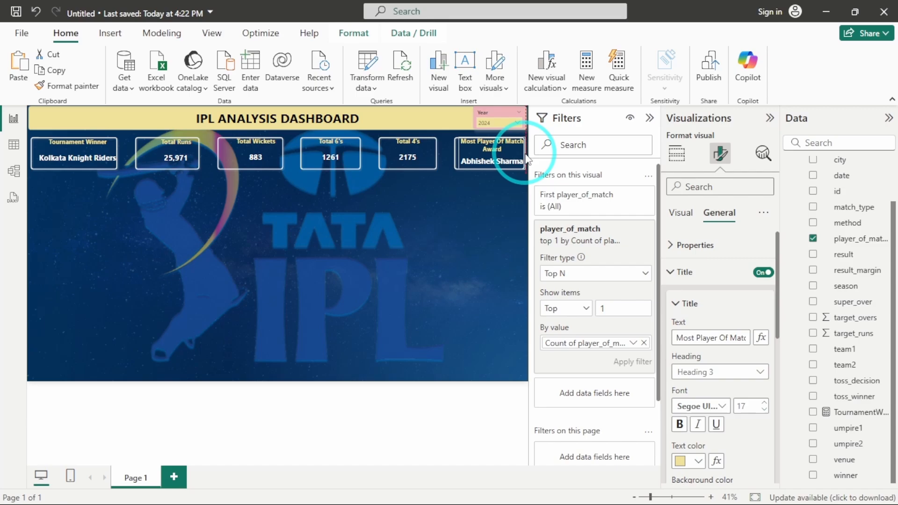
{"action": "left_click", "coordinate": [417, 206]}
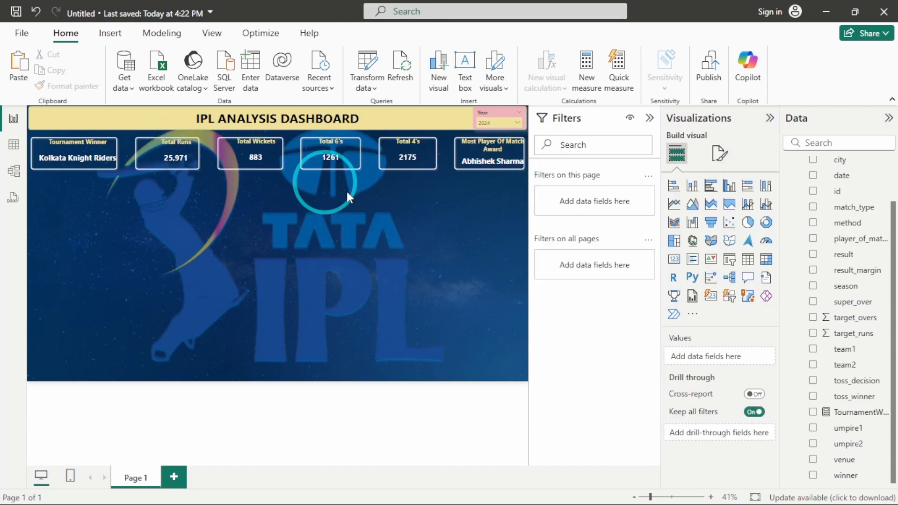
{"action": "left_click", "coordinate": [650, 118]}
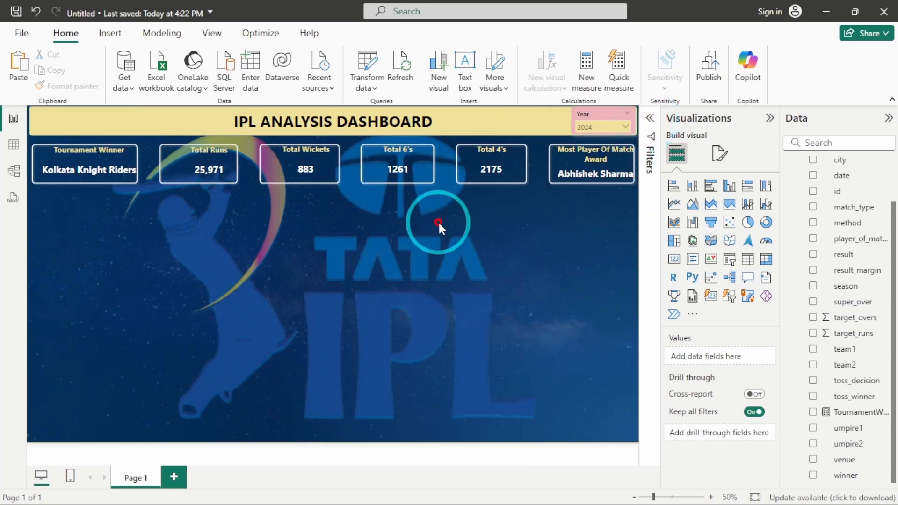
- Shift the Tournament Winner card within the first frame and widen that frame to enclose the whole team name
{"action": "left_click", "coordinate": [95, 159]}
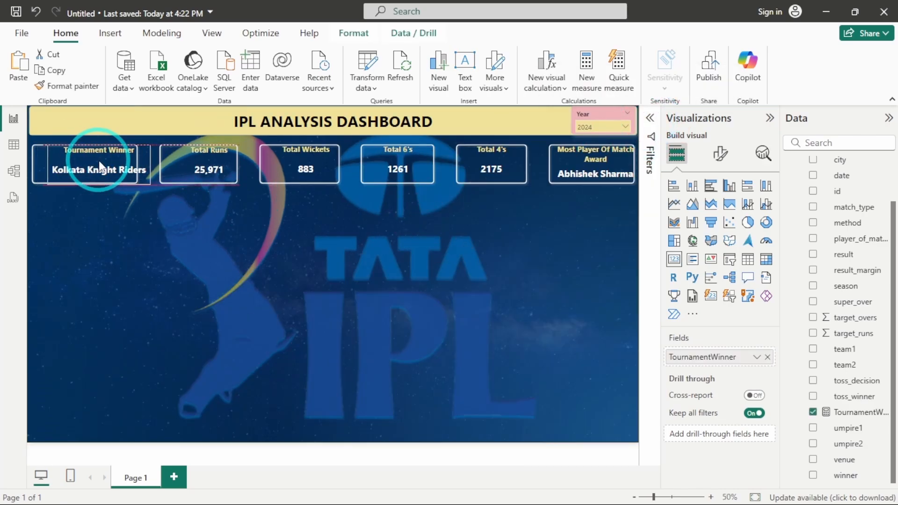
{"action": "left_click", "coordinate": [42, 160]}
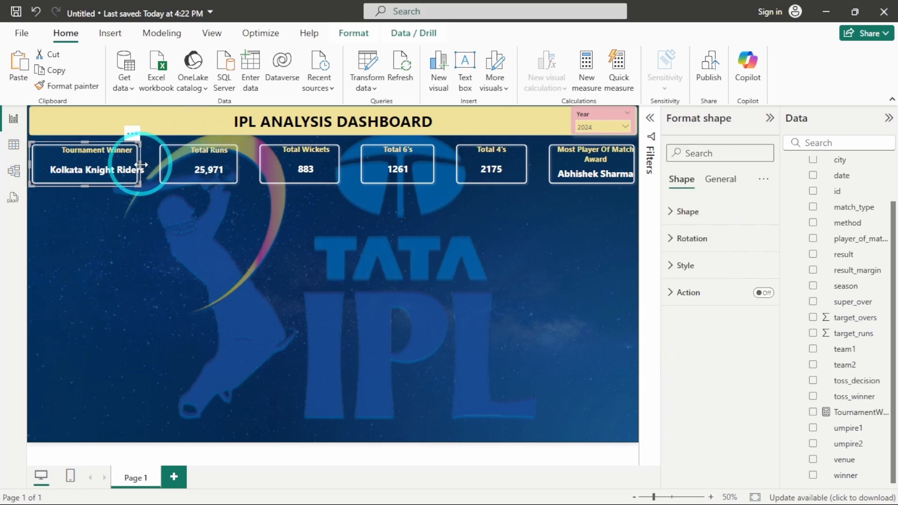
{"action": "left_click_drag", "start_coordinate": [140, 165], "coordinate": [145, 164]}
{"action": "left_click", "coordinate": [147, 242]}
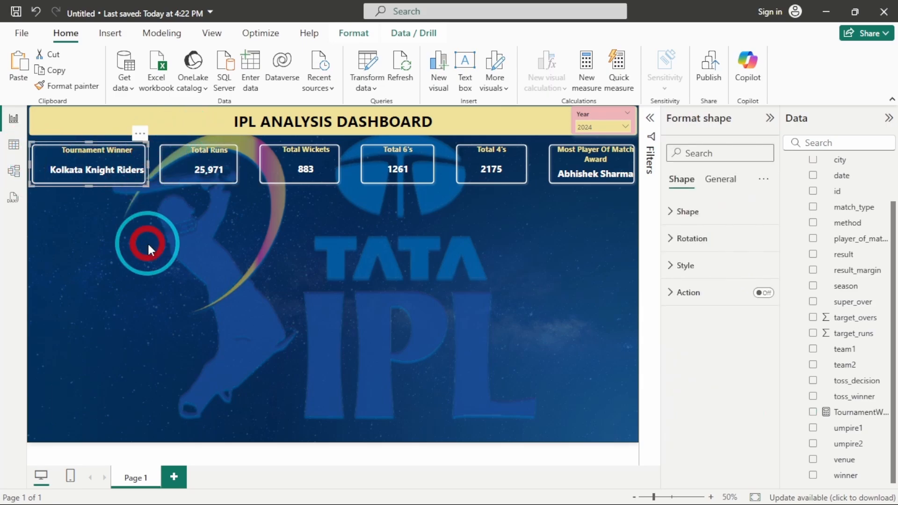
- Nudge the Tournament Winner card slightly up and towards the left edge of its frame
{"action": "left_click", "coordinate": [93, 154]}
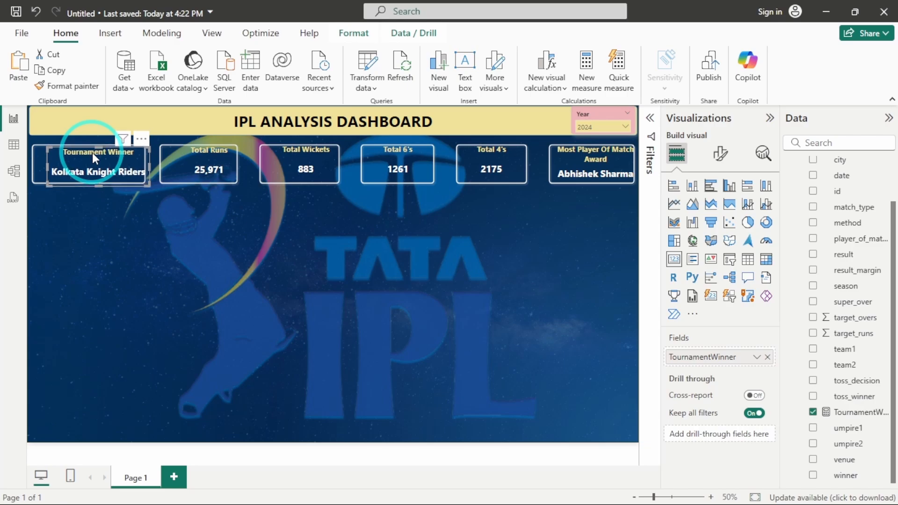
{"action": "key", "text": "Up"}
{"action": "key", "text": "Left"}
{"action": "key", "text": "Up"}
{"action": "key", "text": "Left"}
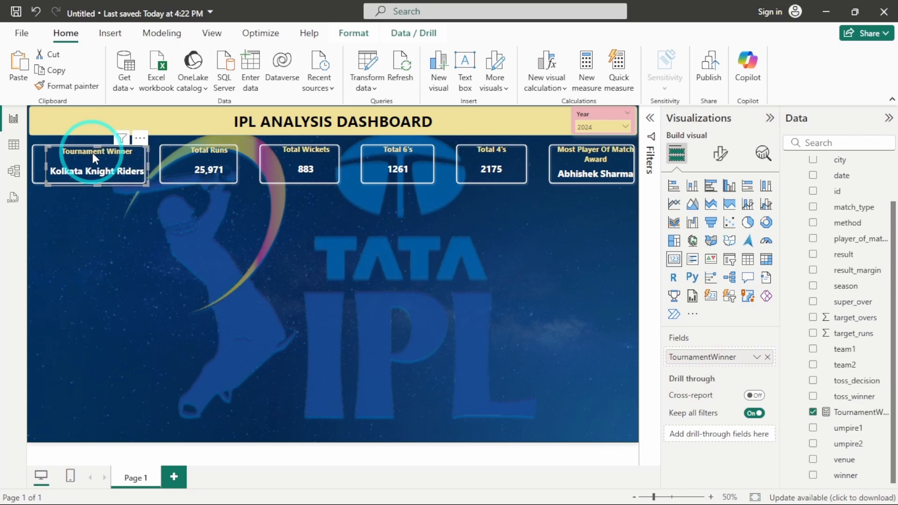
{"action": "left_click", "coordinate": [188, 249]}
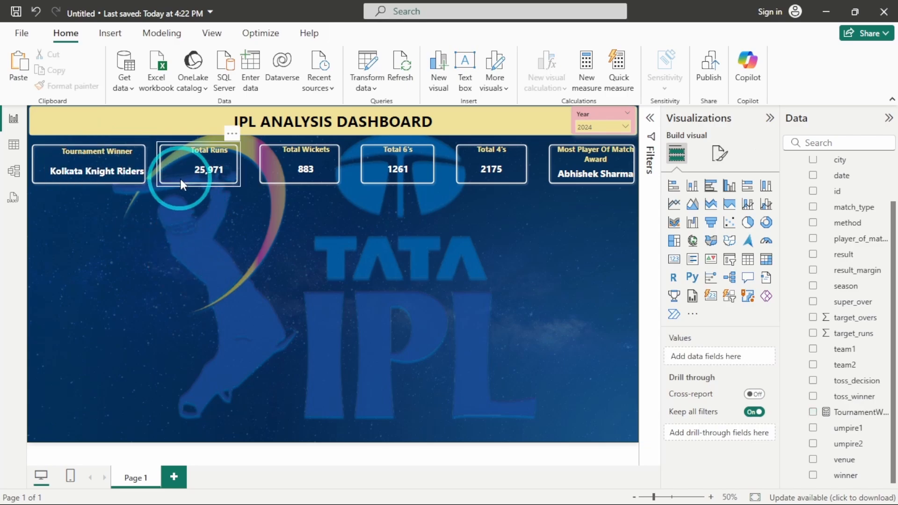
- Widen the Most Player Of Match Award card, move it aside and extend the sixth frame towards the Total 4's card
{"action": "left_click", "coordinate": [601, 159]}
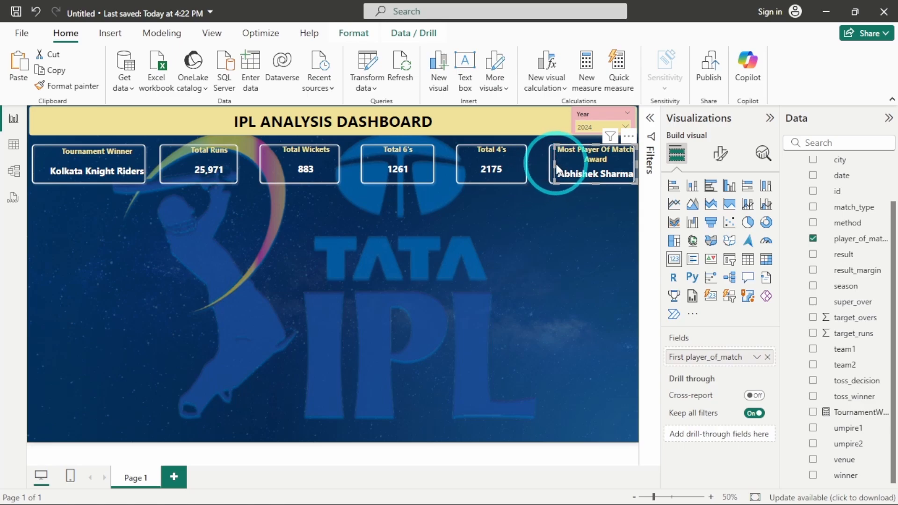
{"action": "left_click_drag", "start_coordinate": [553, 164], "coordinate": [540, 164]}
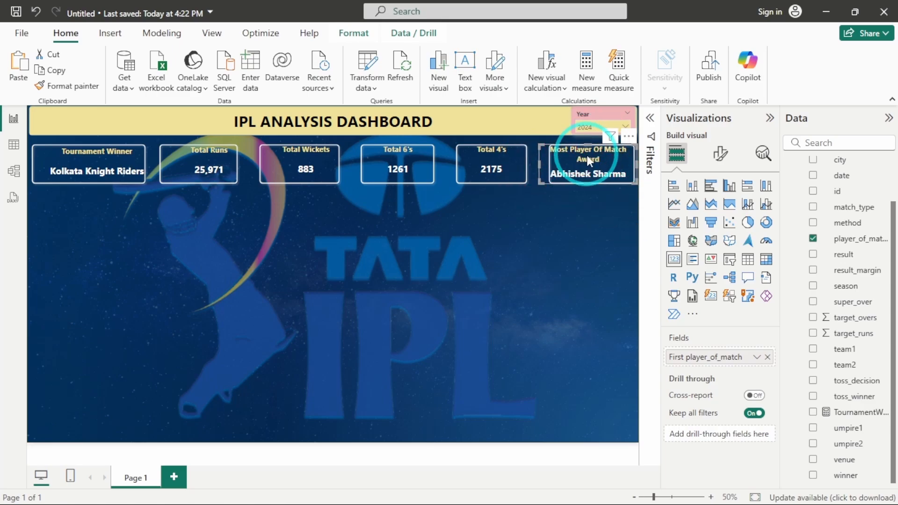
{"action": "left_click", "coordinate": [605, 153]}
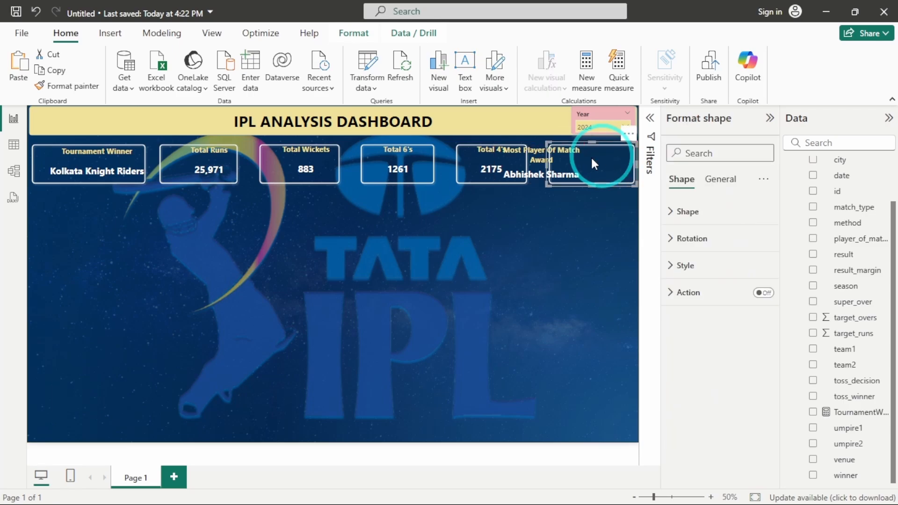
{"action": "left_click_drag", "start_coordinate": [545, 165], "coordinate": [444, 168]}
{"action": "left_click", "coordinate": [516, 206]}
- Shift the Total 4's card and its frame towards Total 6's and place the award card back inside the widened sixth frame
{"action": "left_click", "coordinate": [479, 165]}
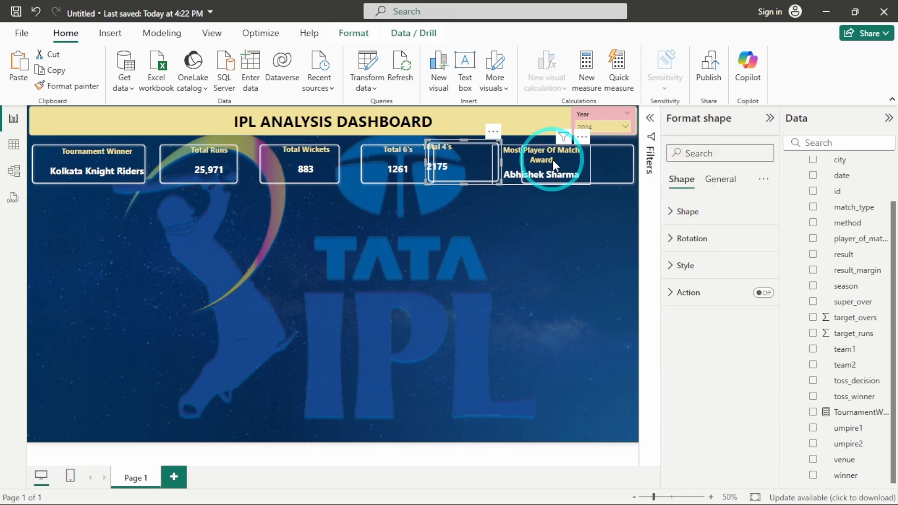
{"action": "left_click_drag", "start_coordinate": [552, 159], "coordinate": [588, 161]}
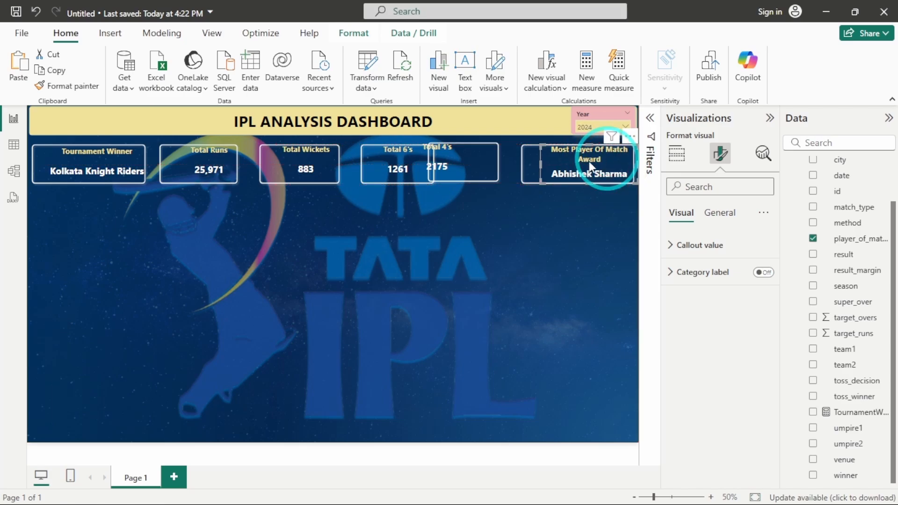
{"action": "left_click", "coordinate": [557, 217]}
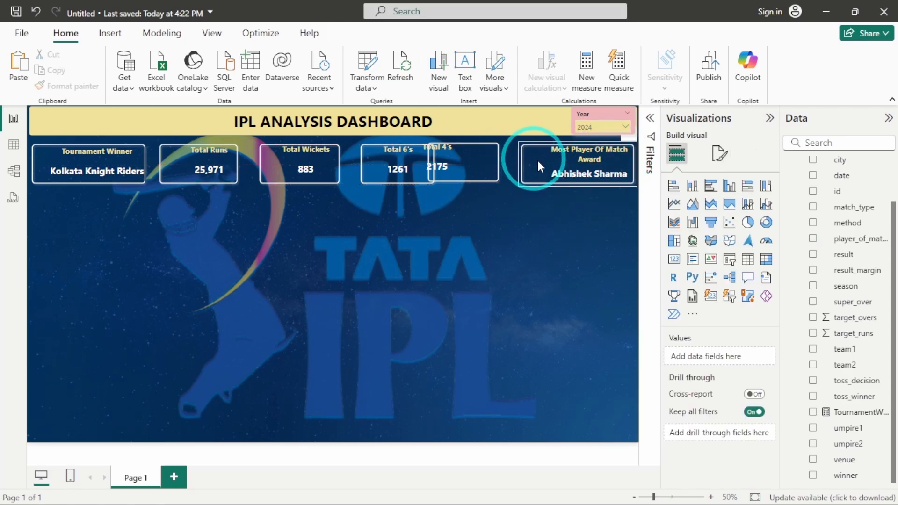
- Shift the empty fifth frame clear of the Total 6's frame and place the Total 4's card inside it
{"action": "left_click_drag", "start_coordinate": [486, 165], "coordinate": [507, 174]}
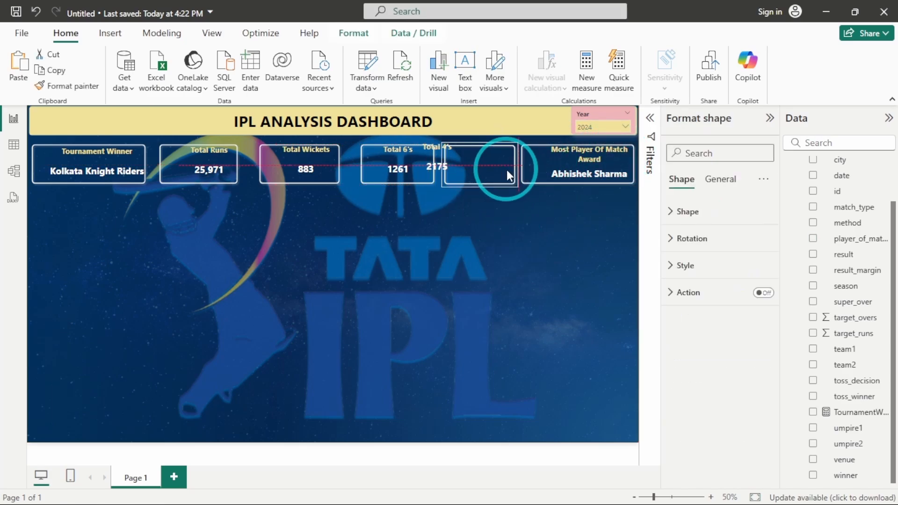
{"action": "left_click", "coordinate": [440, 164]}
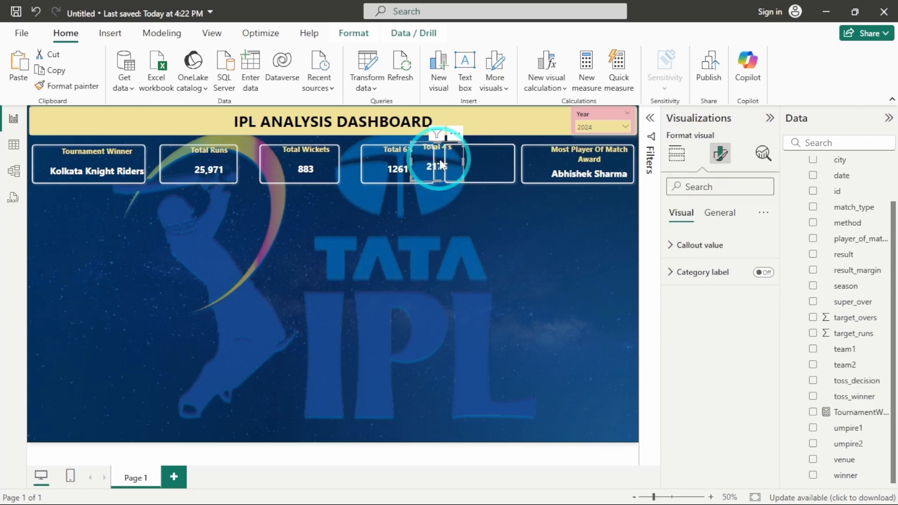
{"action": "left_click_drag", "start_coordinate": [440, 164], "coordinate": [492, 164]}
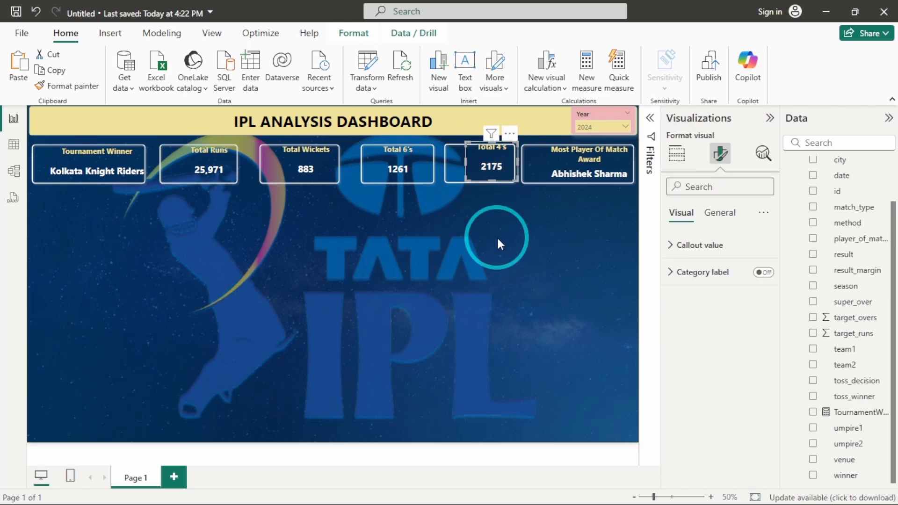
{"action": "left_click", "coordinate": [496, 237]}
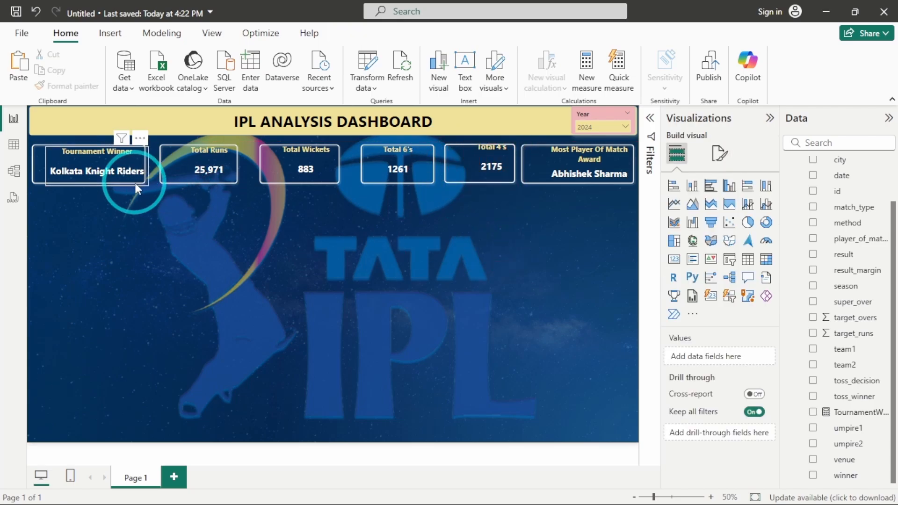
- Distribute the six KPI card frames horizontally so they are evenly spaced across the row
{"action": "left_click", "coordinate": [40, 167]}
{"action": "left_click", "coordinate": [220, 187], "text": "ctrl"}
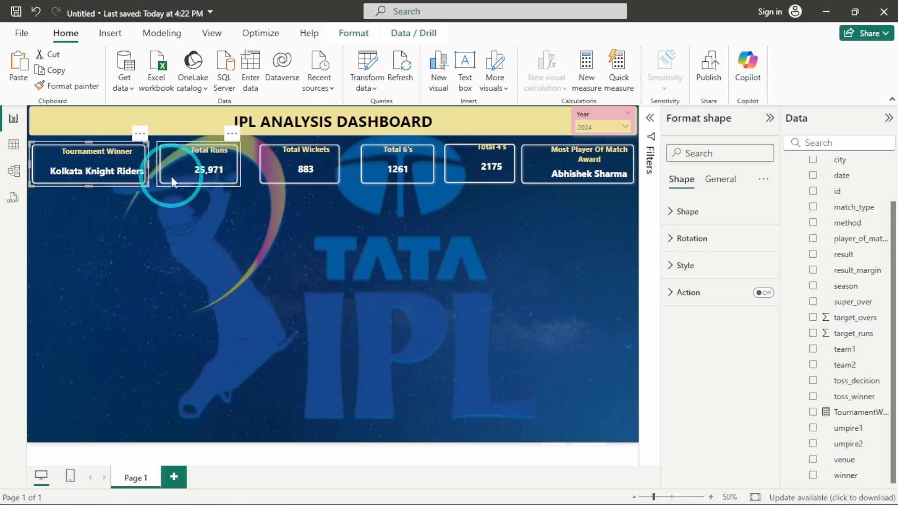
{"action": "left_click", "coordinate": [293, 171], "text": "ctrl"}
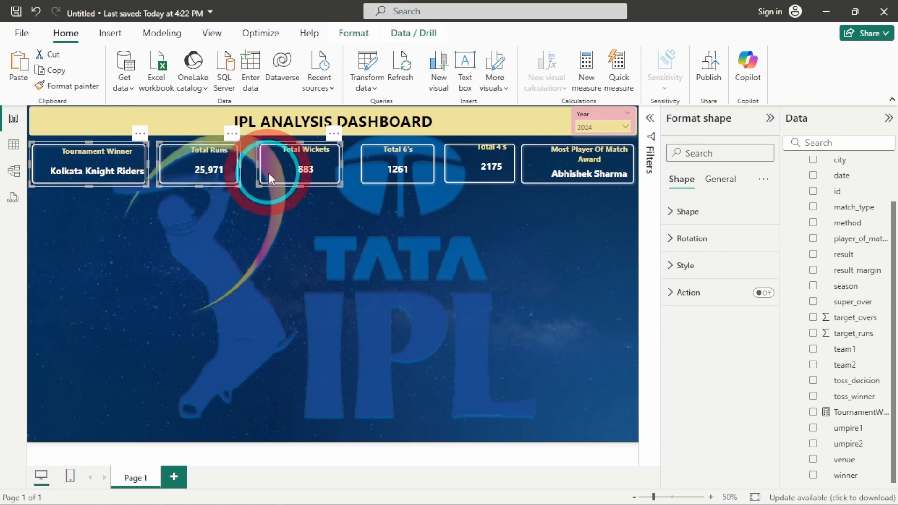
{"action": "left_click", "coordinate": [367, 184], "text": "ctrl"}
{"action": "left_click", "coordinate": [476, 186], "text": "ctrl"}
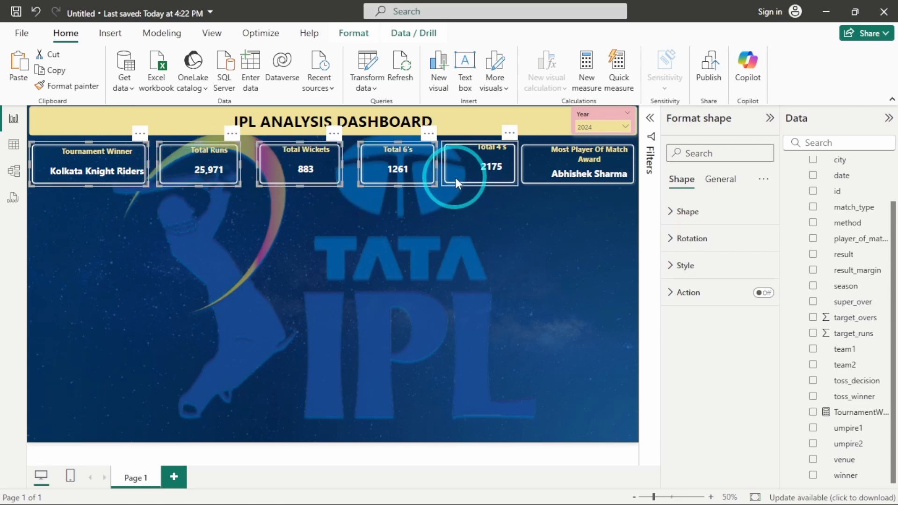
{"action": "left_click", "coordinate": [526, 177], "text": "ctrl"}
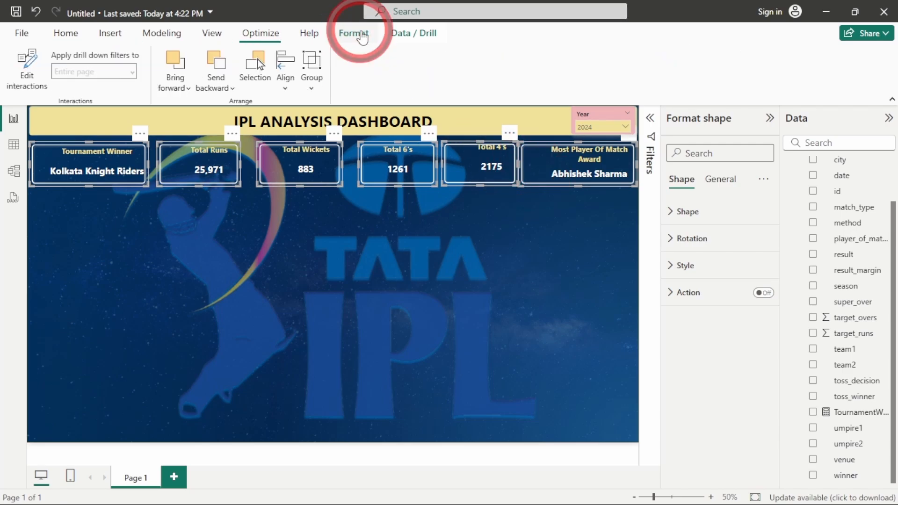
{"action": "left_click", "coordinate": [285, 85]}
{"action": "left_click", "coordinate": [310, 245]}
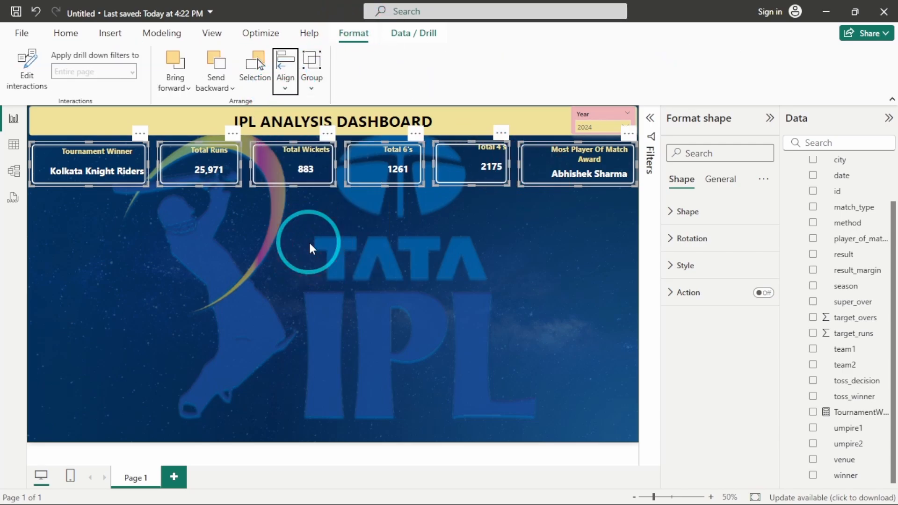
{"action": "left_click", "coordinate": [427, 289]}
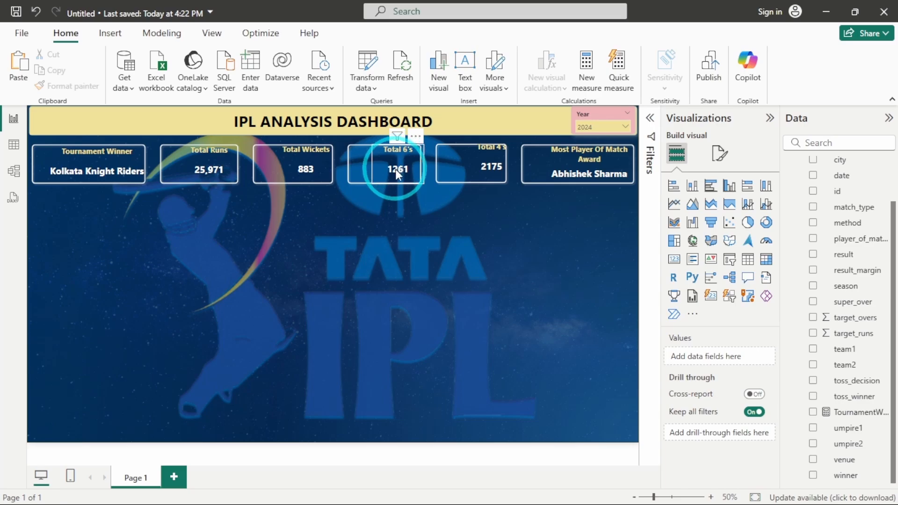
- Nudge the Total 6's card slightly down and move the Total 4's card back inside its redistributed frame
{"action": "left_click_drag", "start_coordinate": [396, 169], "coordinate": [397, 172]}
{"action": "left_click", "coordinate": [397, 166]}
{"action": "left_click", "coordinate": [497, 161]}
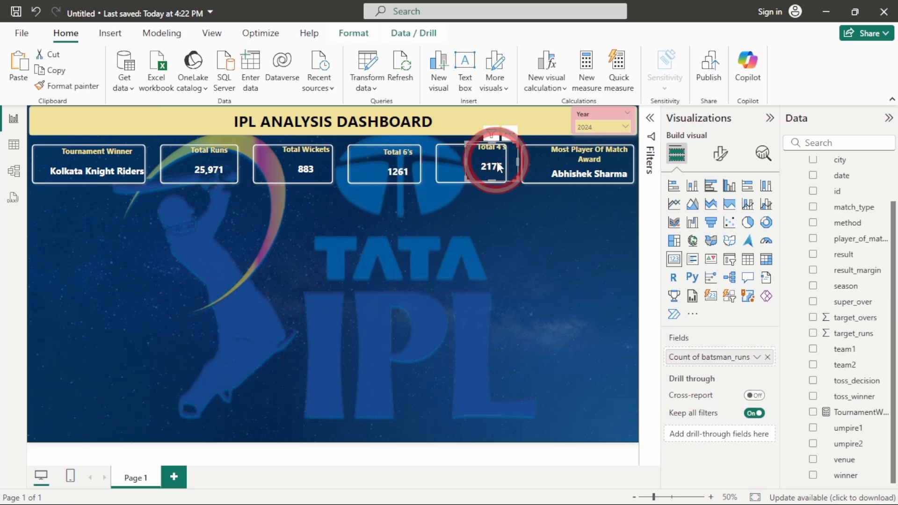
{"action": "left_click_drag", "start_coordinate": [497, 162], "coordinate": [484, 163]}
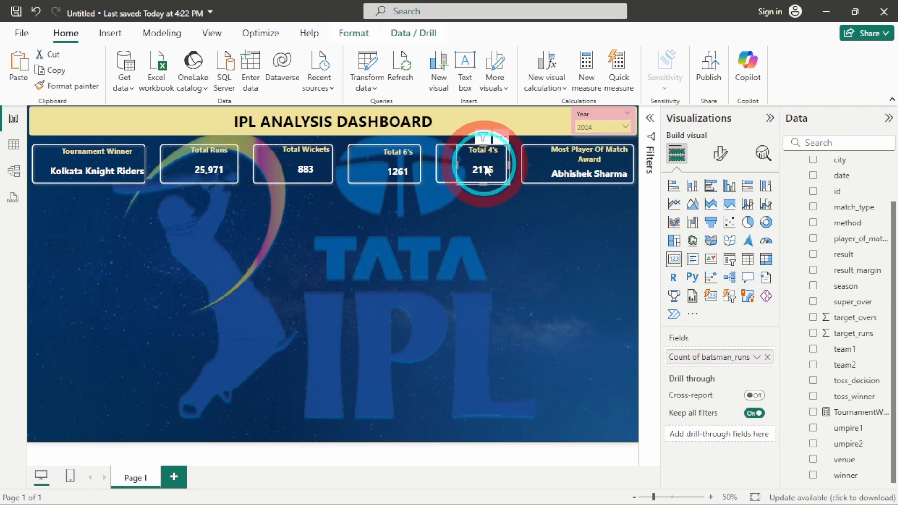
- Fine-tune the positions of the Total Wickets and Total Runs cards within their frames
{"action": "left_click", "coordinate": [302, 164]}
{"action": "mouse_move", "coordinate": [301, 165]}
{"action": "left_mouse_down"}
{"action": "mouse_move", "coordinate": [301, 179]}
{"action": "mouse_move", "coordinate": [303, 171]}
{"action": "left_mouse_up"}
{"action": "left_click_drag", "start_coordinate": [206, 169], "coordinate": [206, 169]}
{"action": "left_click", "coordinate": [292, 259]}
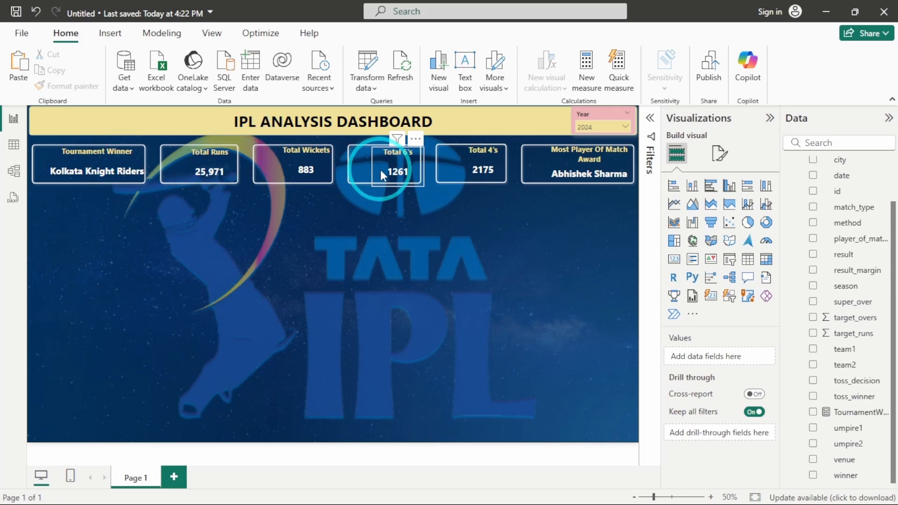
- Nudge the Total 6's card slightly up to line up with the Total 4's card
{"action": "left_click", "coordinate": [397, 168]}
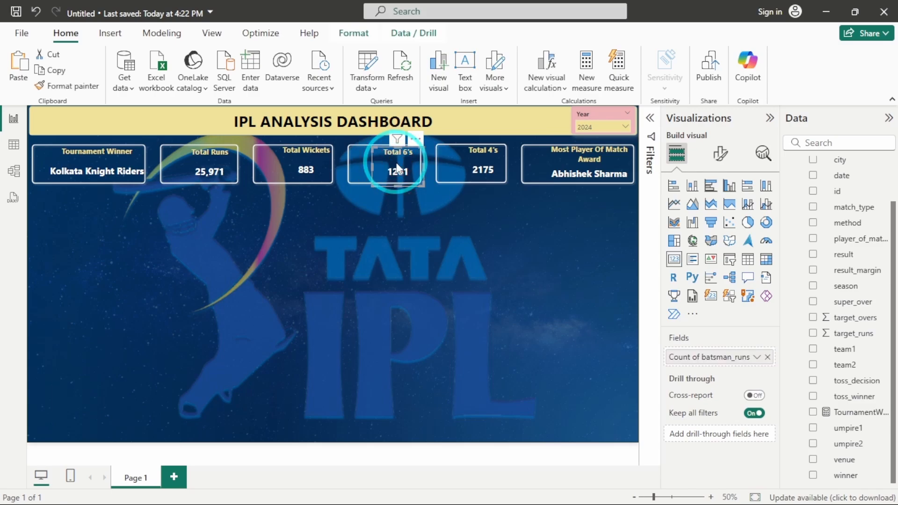
{"action": "left_click", "coordinate": [487, 162]}
{"action": "left_click", "coordinate": [564, 290]}
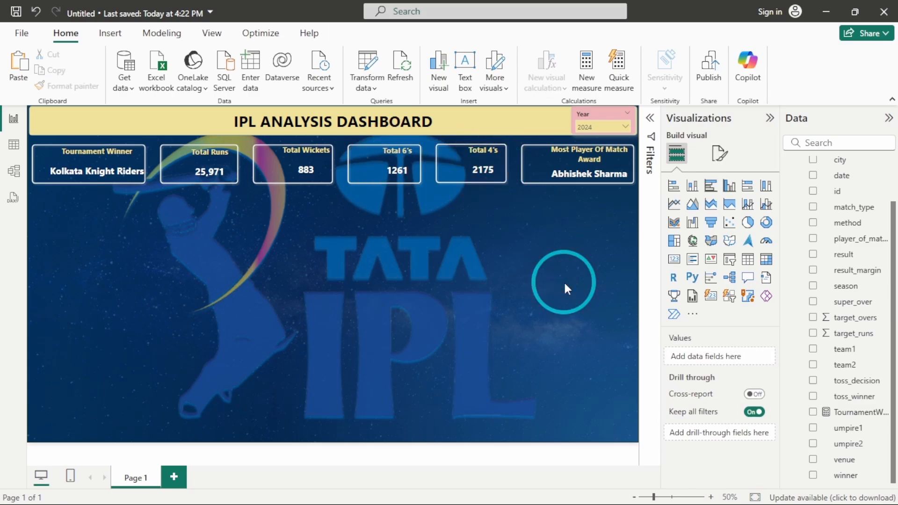
- Switch the Year slicer to 2023, 2022 and finally 2021, checking the KPI card values for each season
{"action": "left_click", "coordinate": [585, 126]}
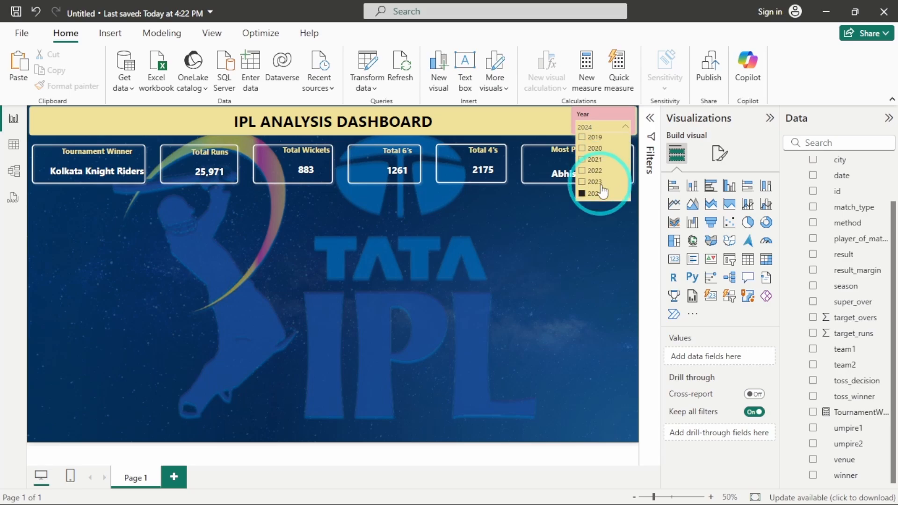
{"action": "left_click", "coordinate": [600, 183]}
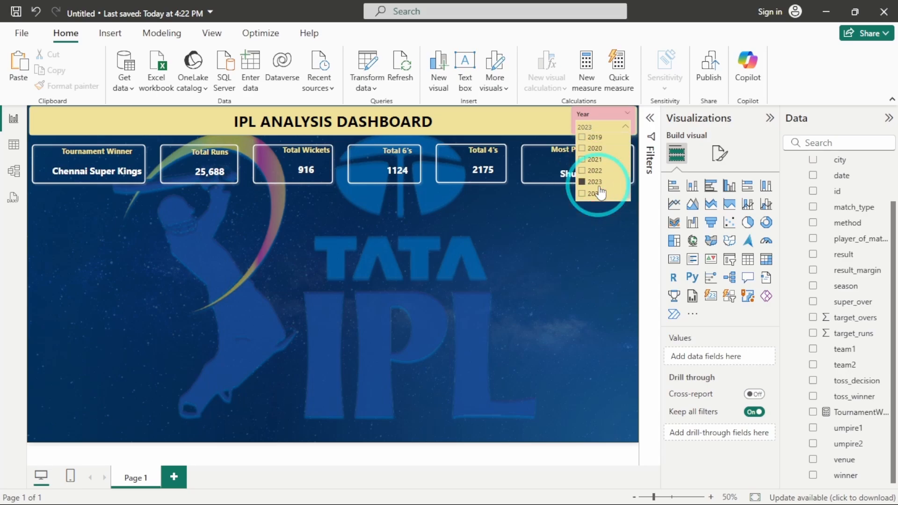
{"action": "left_click", "coordinate": [528, 221]}
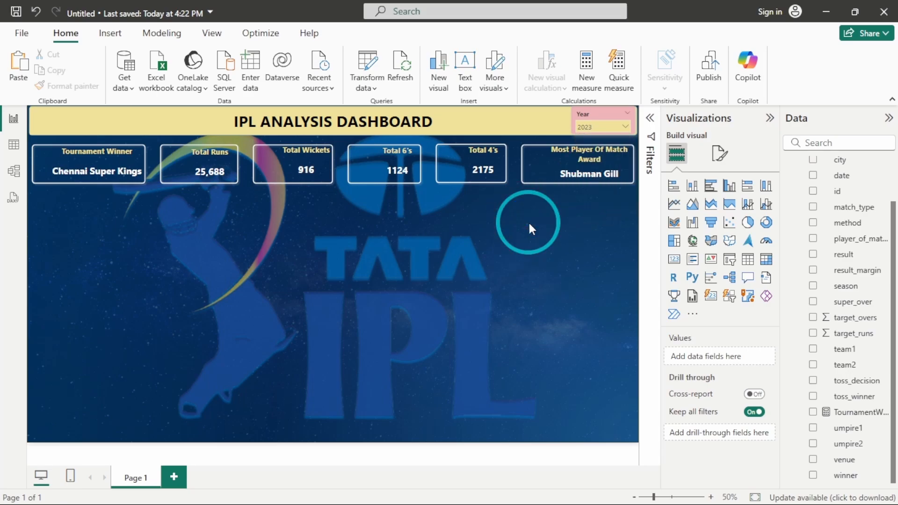
{"action": "mouse_move", "coordinate": [582, 180]}
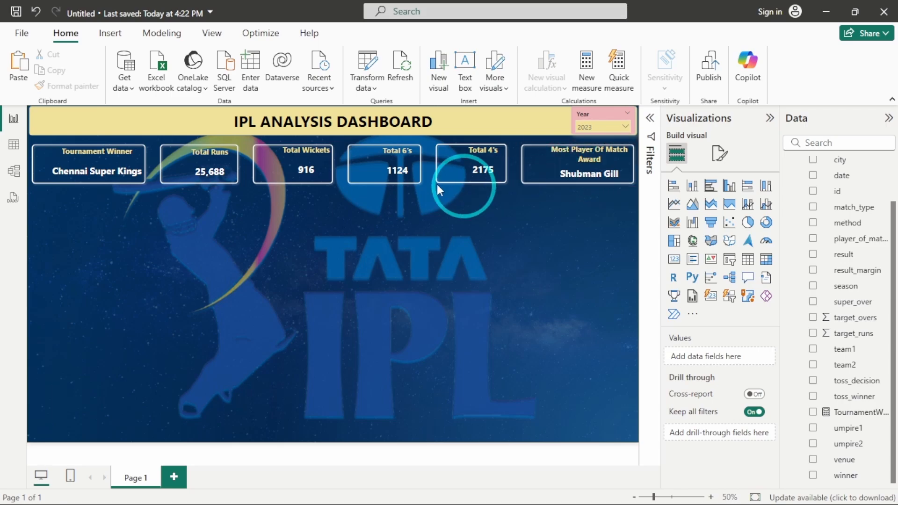
{"action": "left_click", "coordinate": [601, 127]}
{"action": "left_click", "coordinate": [594, 172]}
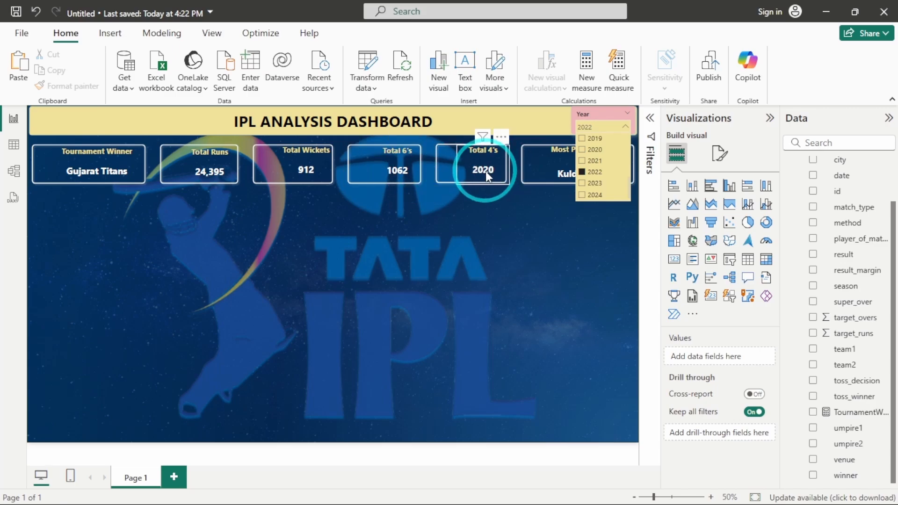
{"action": "left_click", "coordinate": [594, 160]}
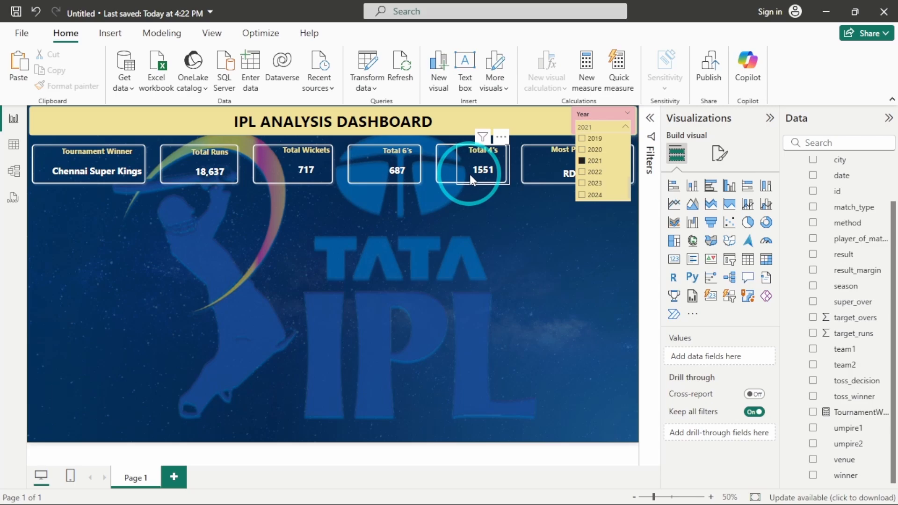
{"action": "left_click", "coordinate": [553, 226]}
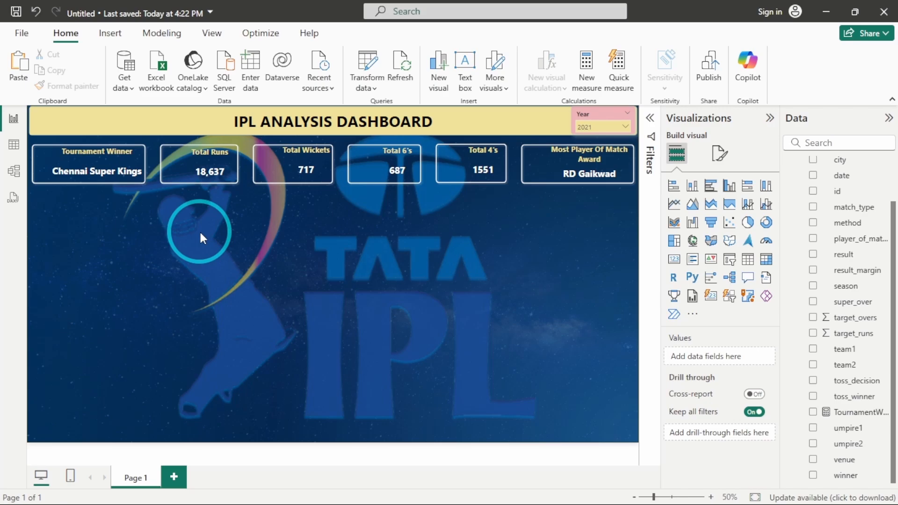
- Duplicate the Total Runs frame below the Tournament Winner card and enlarge the copy to about 467 wide by 278 high
{"action": "left_click", "coordinate": [175, 182]}
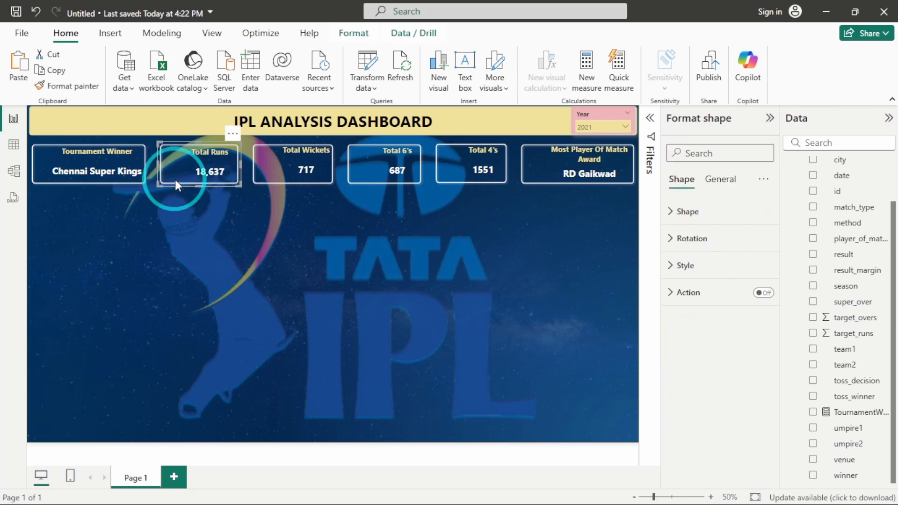
{"action": "left_click_drag", "start_coordinate": [174, 179], "coordinate": [44, 225]}
{"action": "left_click_drag", "start_coordinate": [110, 237], "coordinate": [179, 282]}
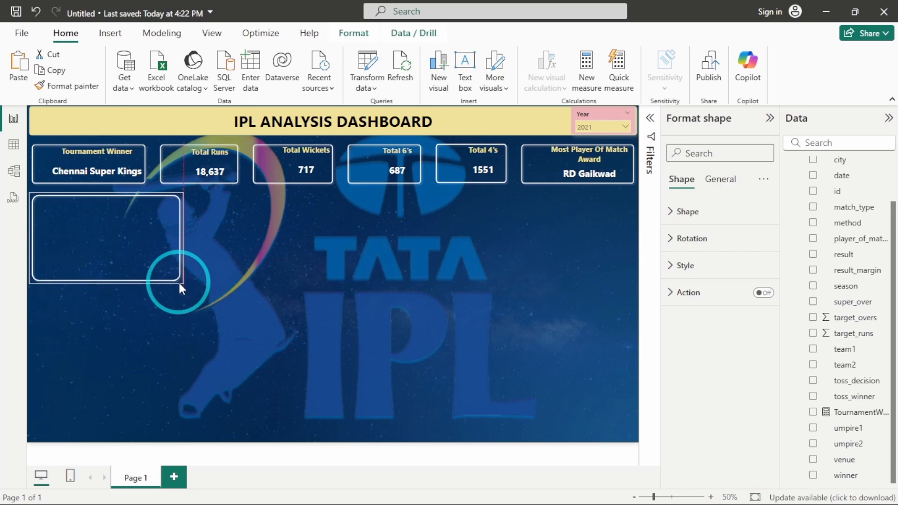
{"action": "left_click", "coordinate": [272, 365]}
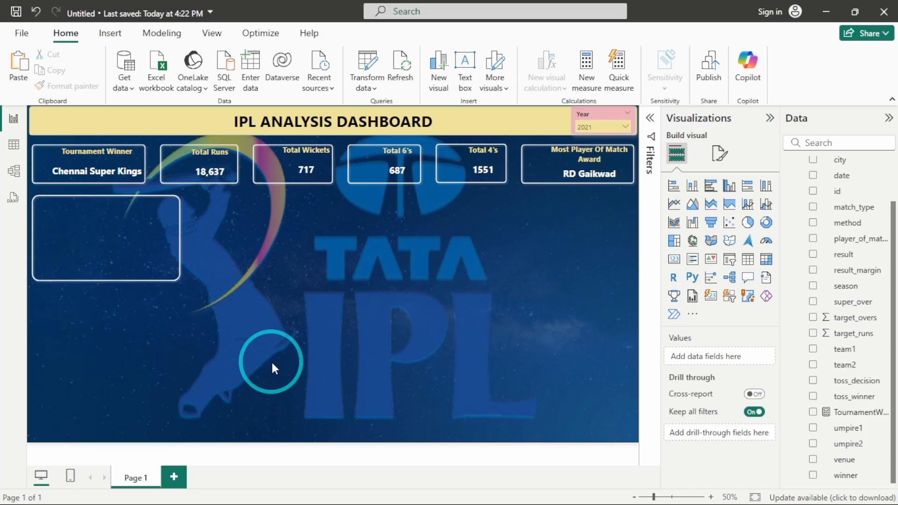
- Switch to the finished IPL report and check the size properties of its Orange Cap and Purple Cap frame
{"action": "left_click", "coordinate": [633, 500]}
{"action": "mouse_move", "coordinate": [611, 489]}
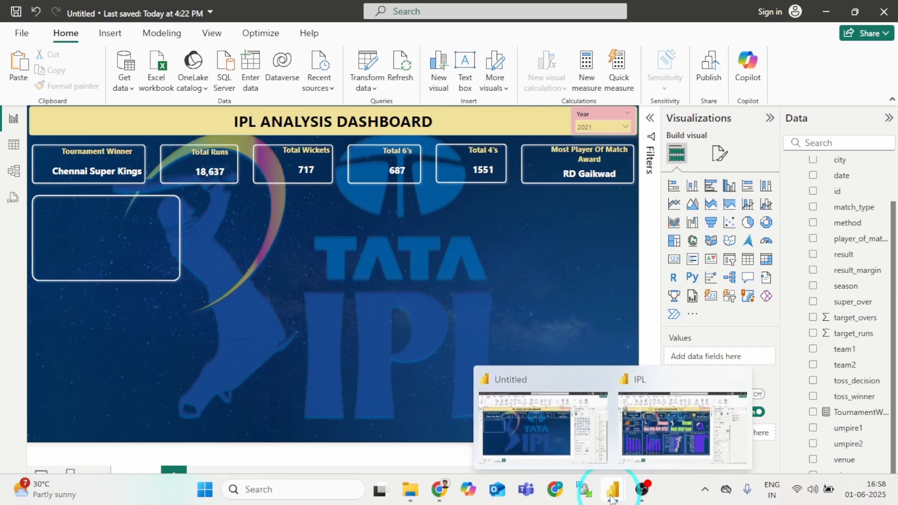
{"action": "left_click", "coordinate": [647, 445]}
{"action": "left_click", "coordinate": [160, 233]}
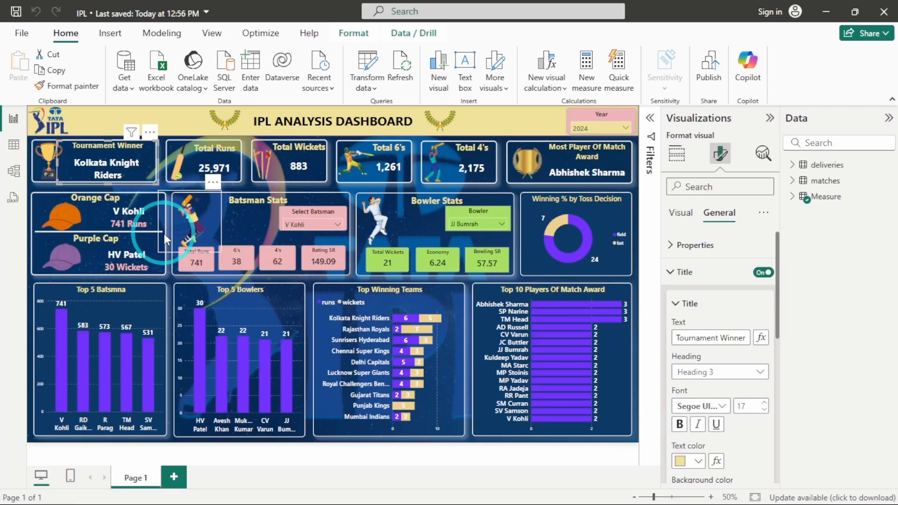
{"action": "left_click", "coordinate": [40, 205]}
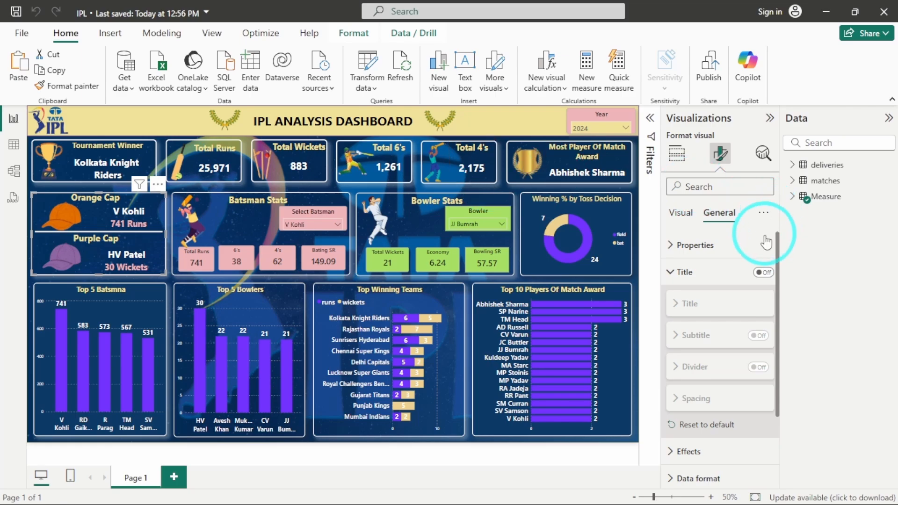
{"action": "left_click", "coordinate": [708, 246]}
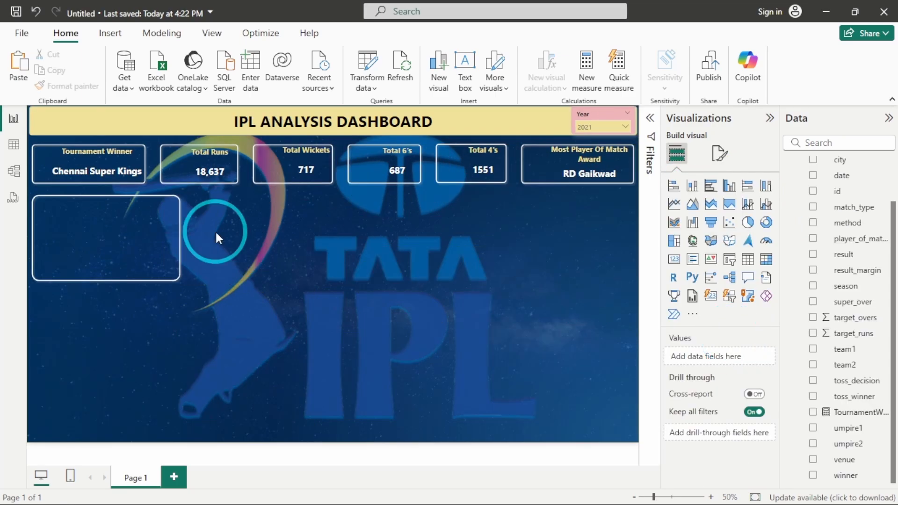
- Return to the untitled report and set the new large frame's height to 250 and width to 400
{"action": "left_click", "coordinate": [149, 246]}
{"action": "left_click", "coordinate": [232, 294]}
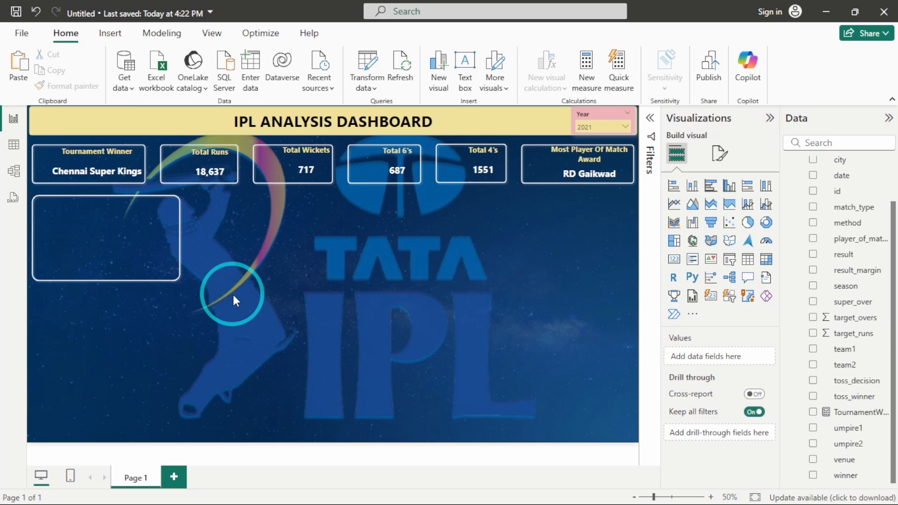
{"action": "left_click", "coordinate": [134, 251]}
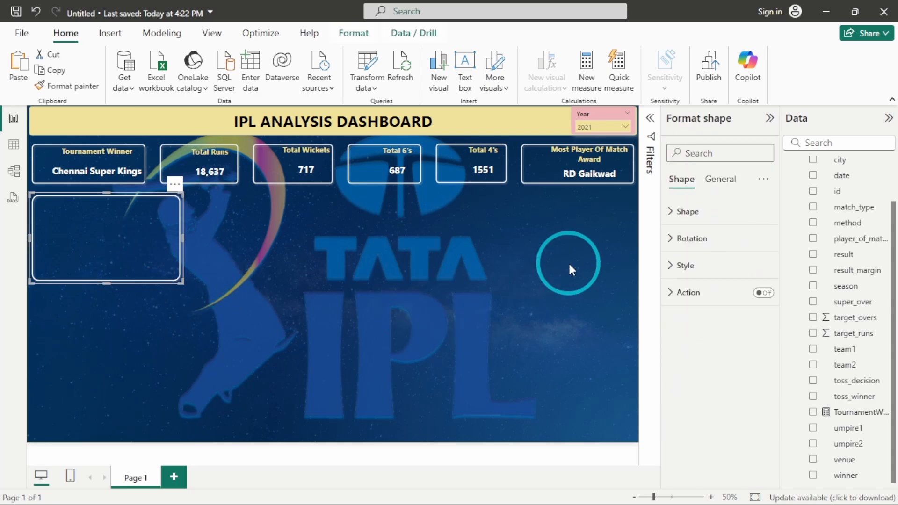
{"action": "left_click", "coordinate": [720, 179]}
{"action": "left_click", "coordinate": [697, 211]}
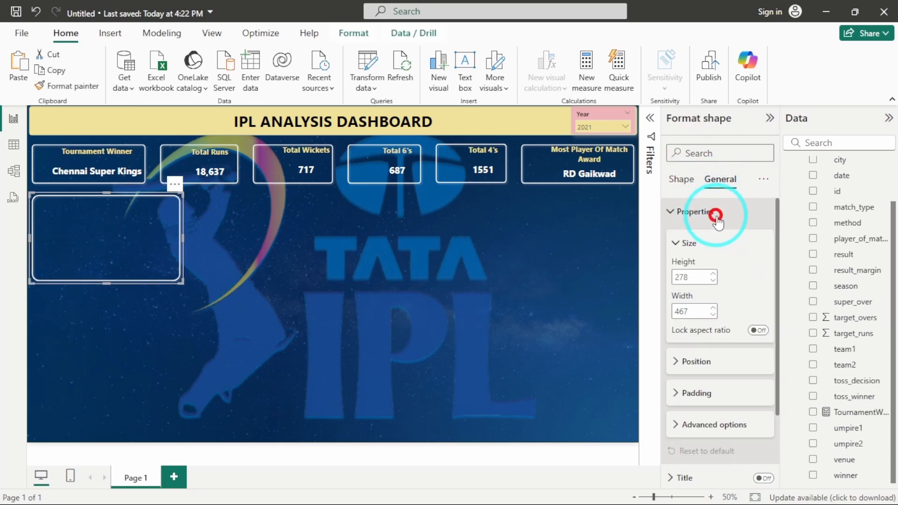
{"action": "double_click", "coordinate": [681, 278]}
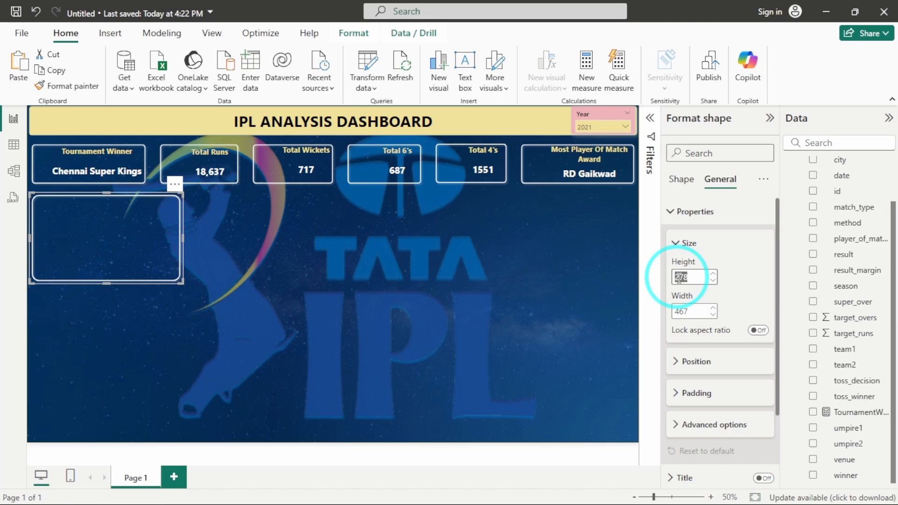
{"action": "type", "text": "250"}
{"action": "double_click", "coordinate": [688, 312]}
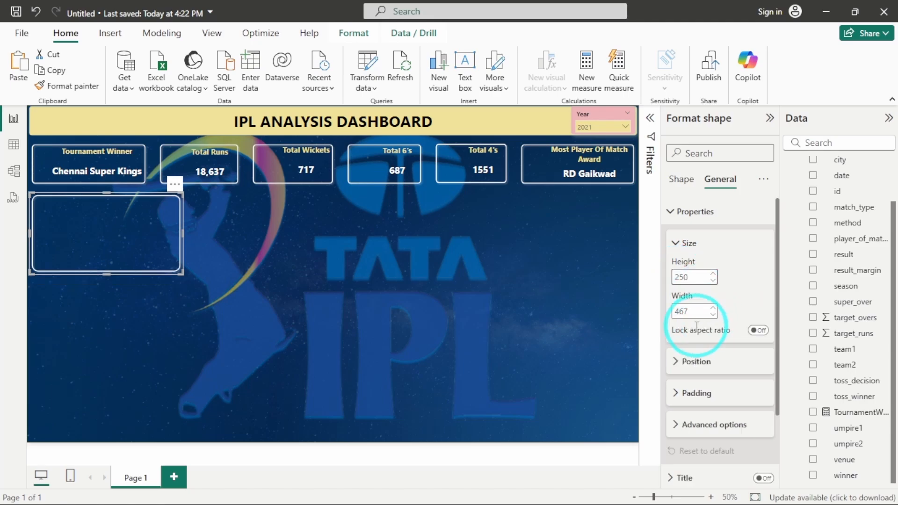
{"action": "type", "text": "400"}
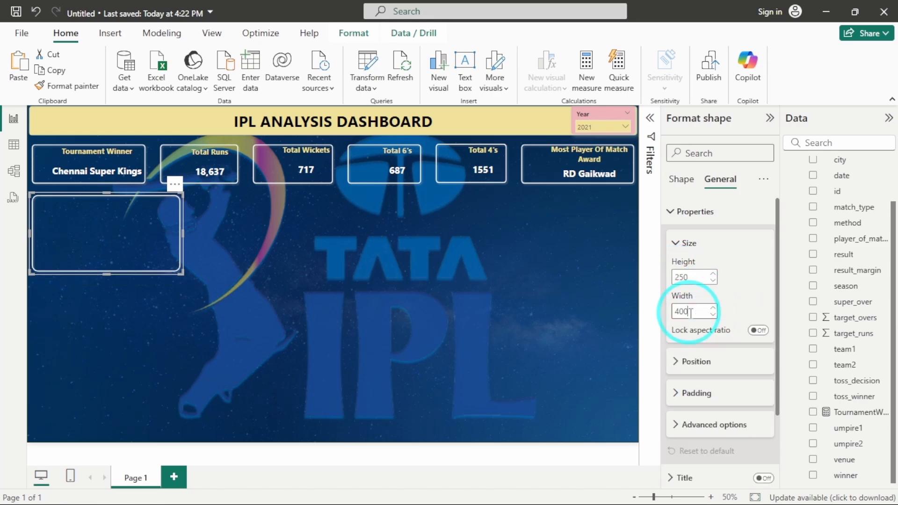
- Apply the 400 width to the large frame and nudge it to sit just below the Tournament Winner card
{"action": "key", "text": "Return"}
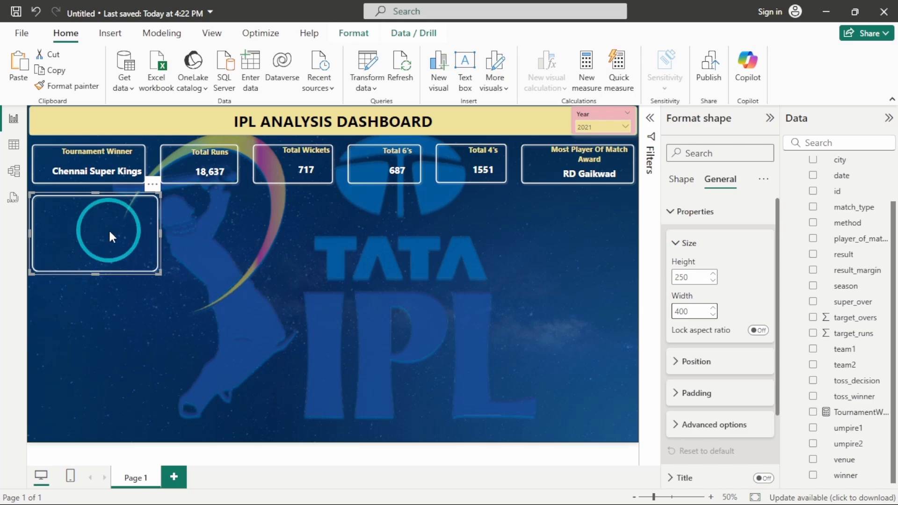
{"action": "left_click", "coordinate": [109, 229]}
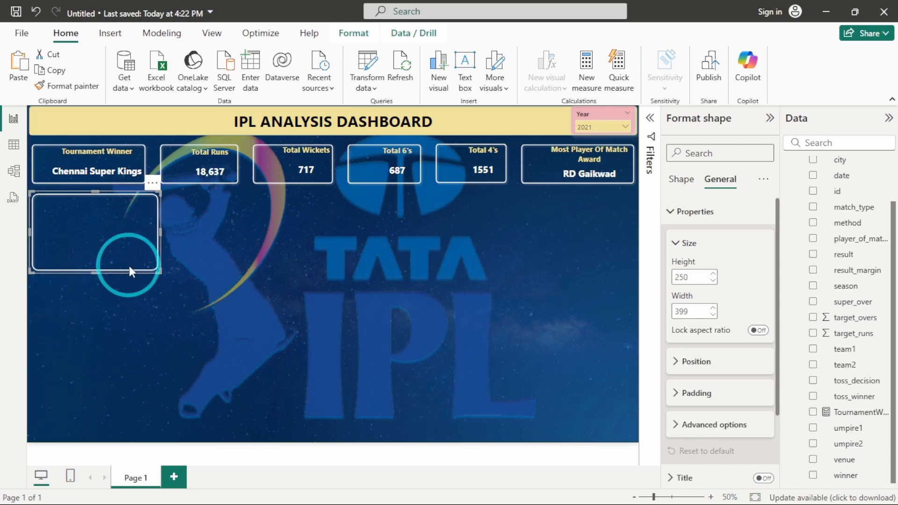
{"action": "key", "text": "Down"}
{"action": "key", "text": "Down"}
{"action": "key", "text": "Down"}
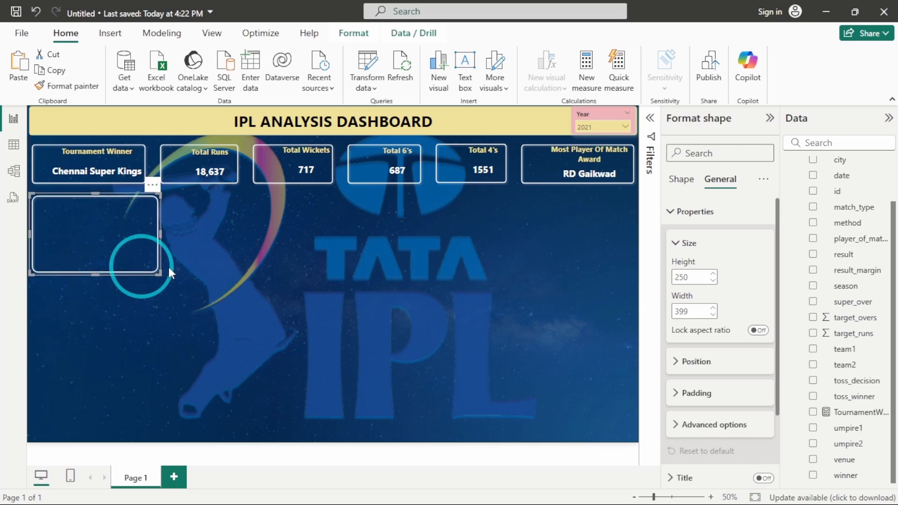
{"action": "left_click", "coordinate": [212, 276]}
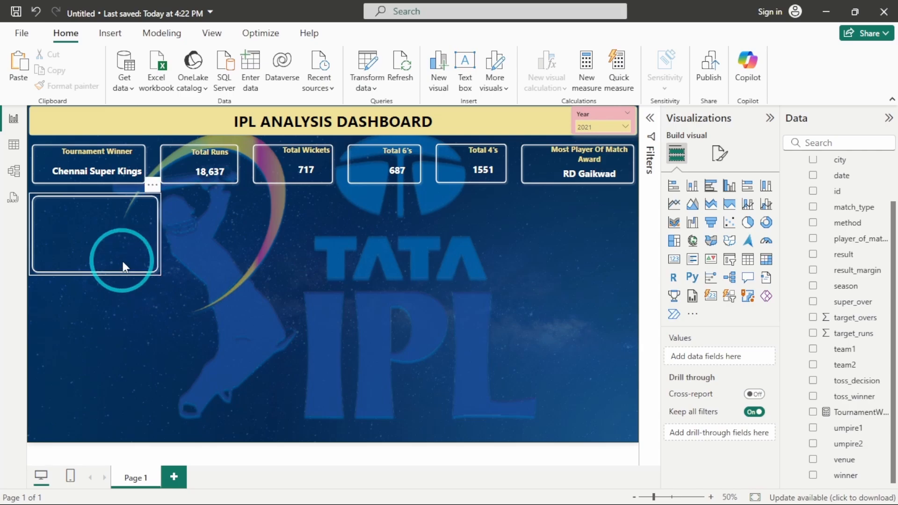
- Insert a line shape, move it onto the large frame and flatten it into a horizontal divider across the frame's middle
{"action": "left_click", "coordinate": [112, 34]}
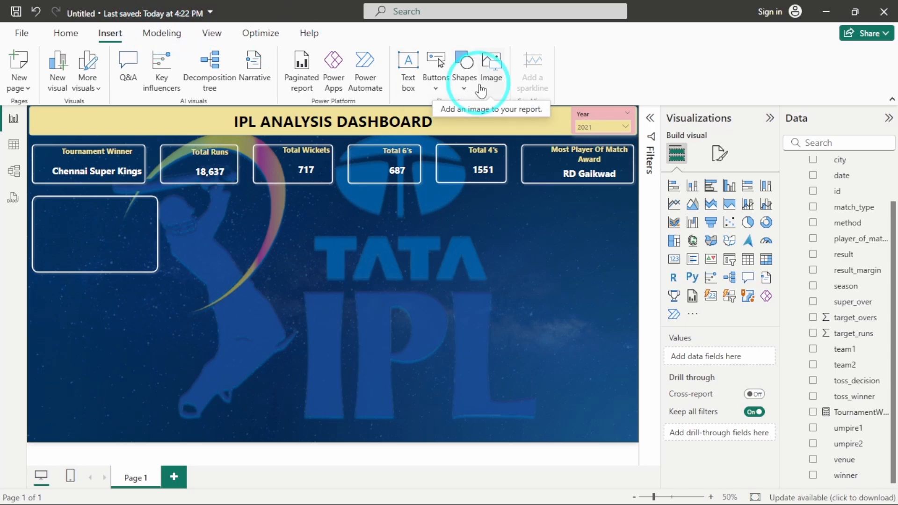
{"action": "left_click", "coordinate": [465, 75]}
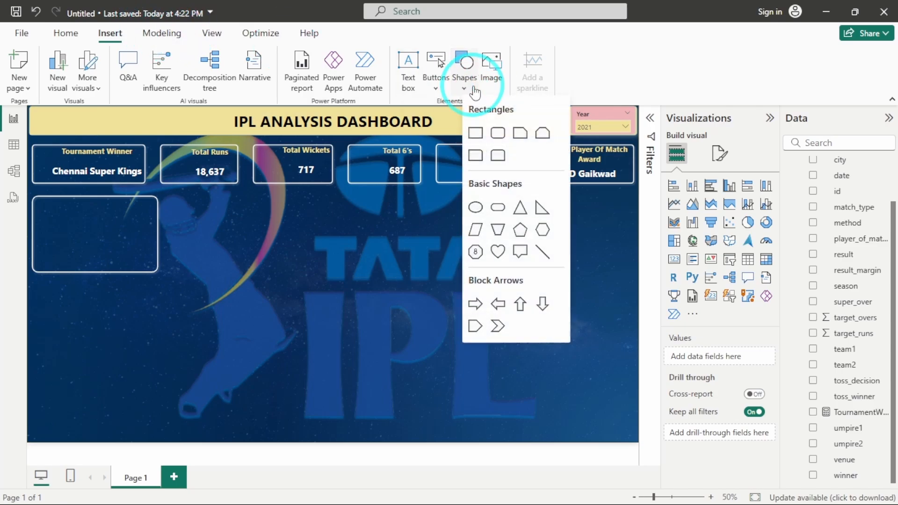
{"action": "left_click", "coordinate": [542, 252]}
{"action": "left_click_drag", "start_coordinate": [91, 324], "coordinate": [102, 241]}
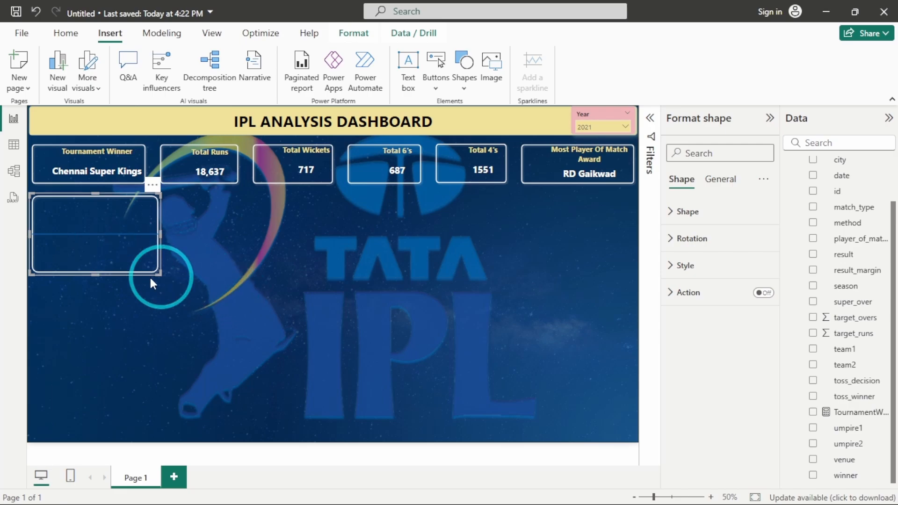
{"action": "left_click_drag", "start_coordinate": [94, 273], "coordinate": [92, 237]}
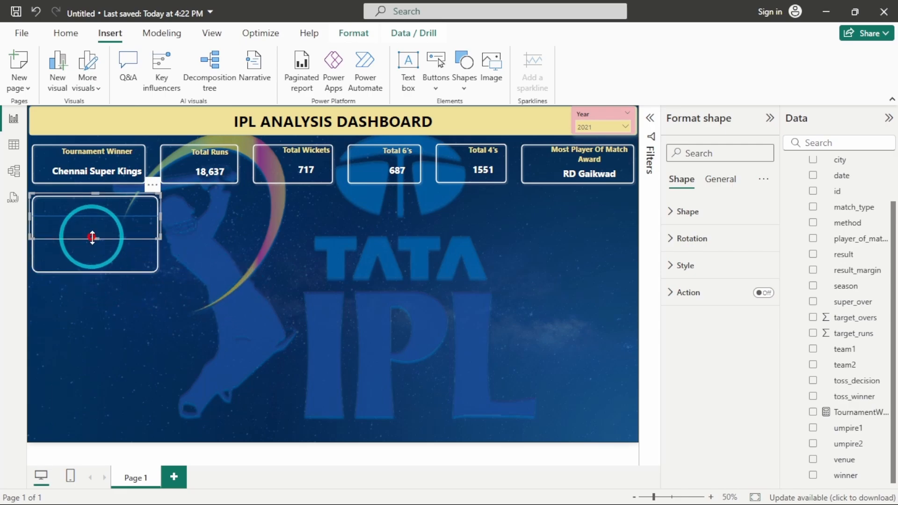
{"action": "left_click_drag", "start_coordinate": [95, 194], "coordinate": [95, 237]}
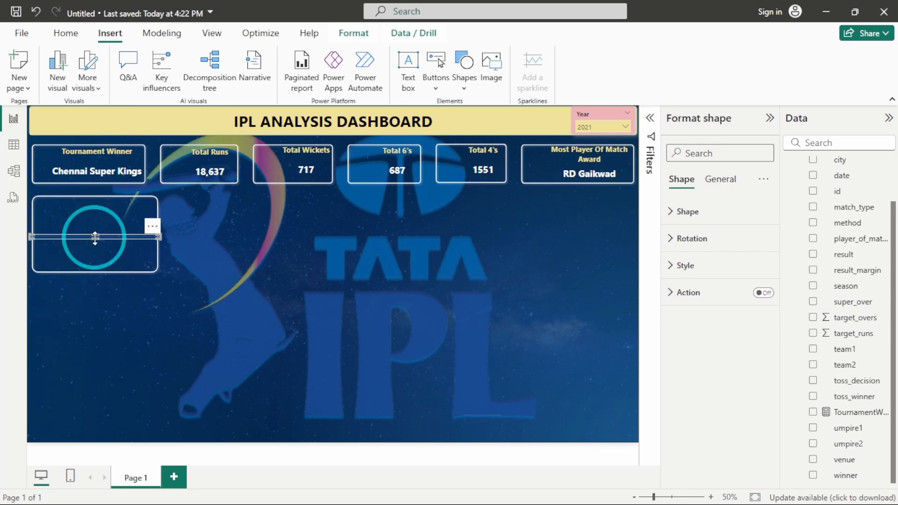
- Set the divider line's fill and border colours to white and its border width to 2 px
{"action": "left_click", "coordinate": [722, 263]}
{"action": "left_click", "coordinate": [683, 277]}
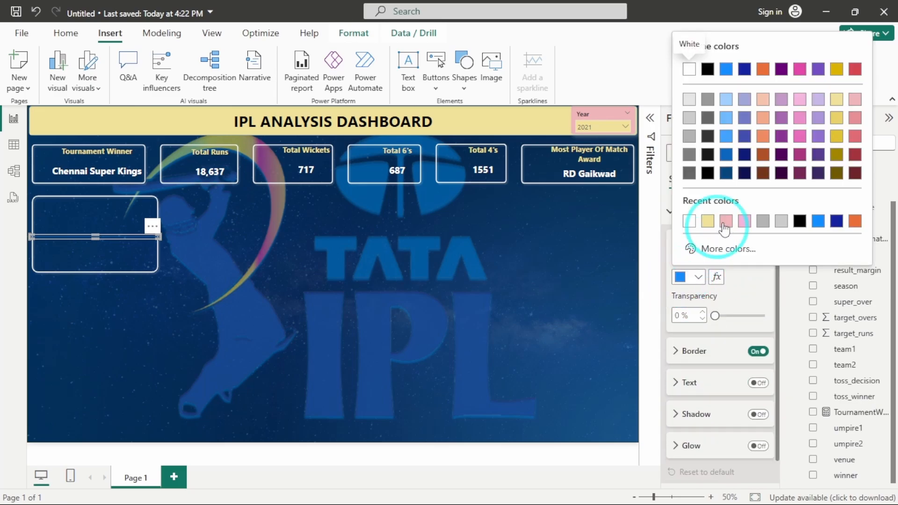
{"action": "left_click", "coordinate": [688, 221]}
{"action": "scroll", "coordinate": [720, 280], "scroll_direction": "down", "scroll_amount": 1}
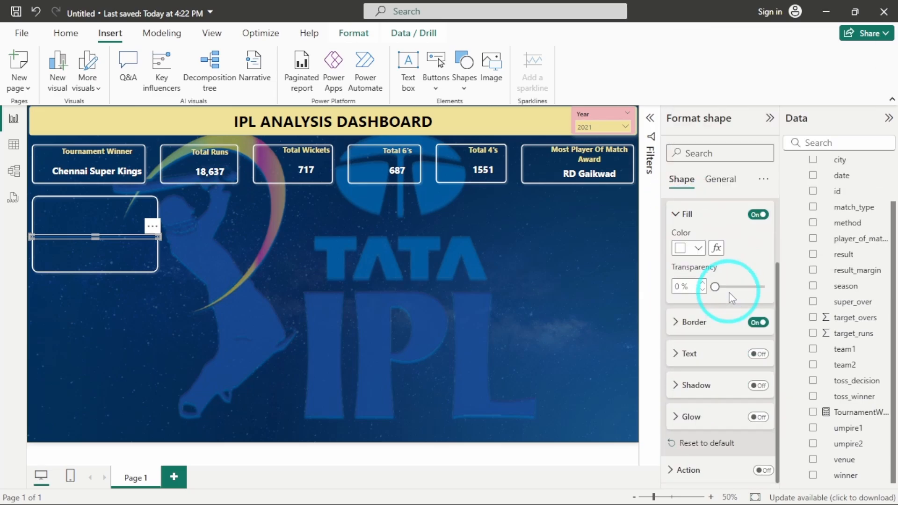
{"action": "left_click", "coordinate": [697, 322]}
{"action": "left_click", "coordinate": [679, 355]}
{"action": "left_click", "coordinate": [683, 297]}
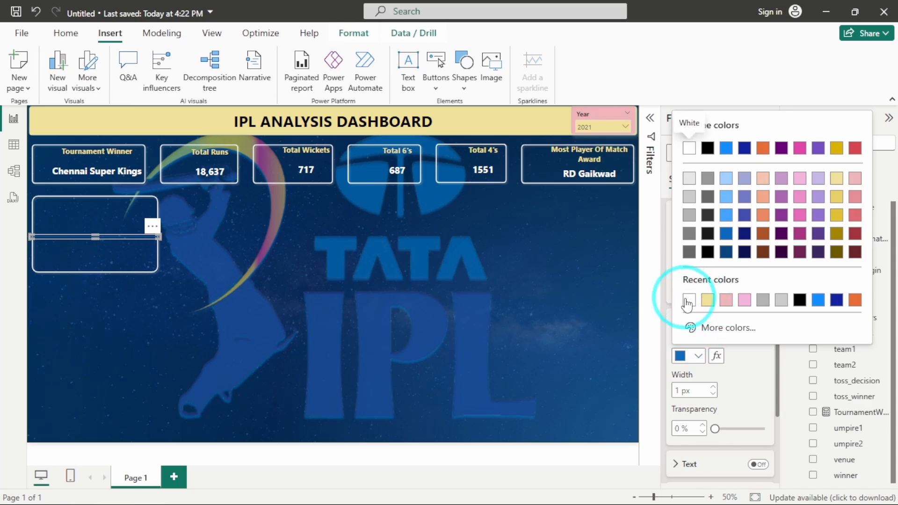
{"action": "left_click", "coordinate": [713, 387]}
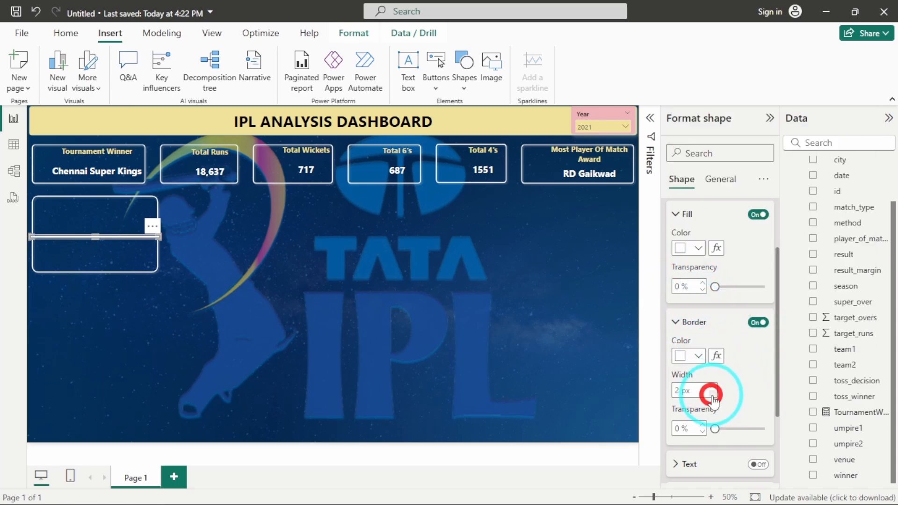
{"action": "left_click", "coordinate": [689, 323]}
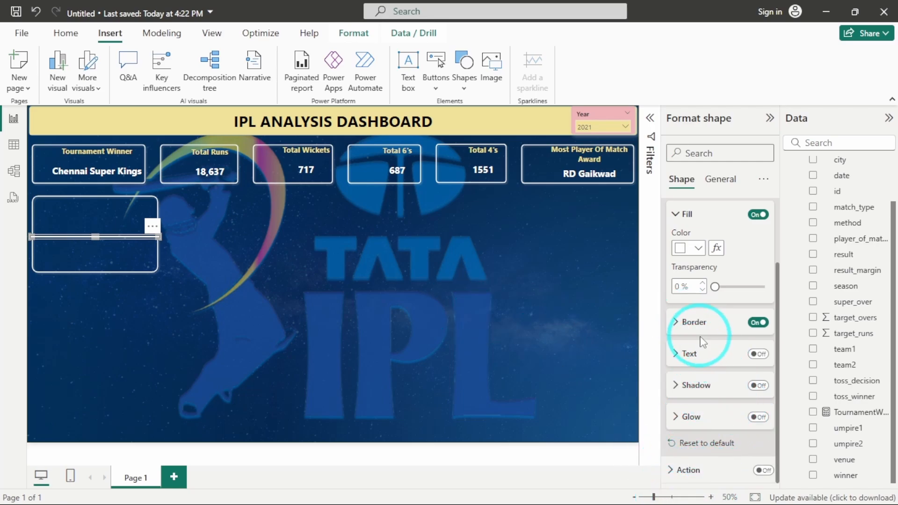
- Trim both ends of the divider line so it meets the large frame's side edges
{"action": "left_click", "coordinate": [674, 497]}
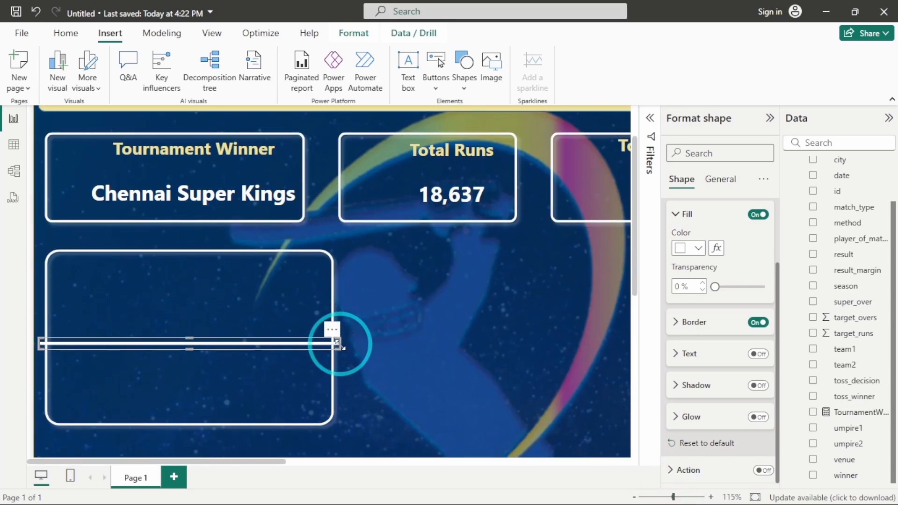
{"action": "left_click_drag", "start_coordinate": [337, 346], "coordinate": [330, 353]}
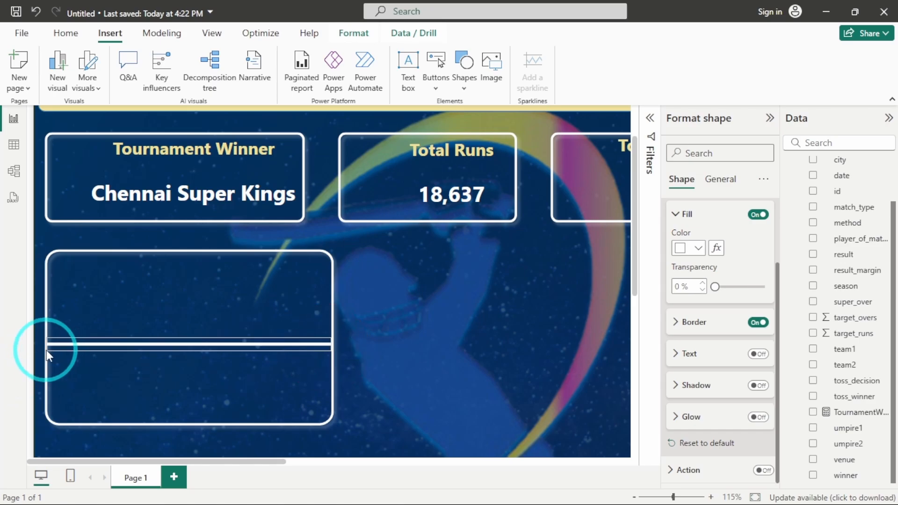
{"action": "left_click_drag", "start_coordinate": [45, 349], "coordinate": [50, 350]}
{"action": "left_click", "coordinate": [439, 365]}
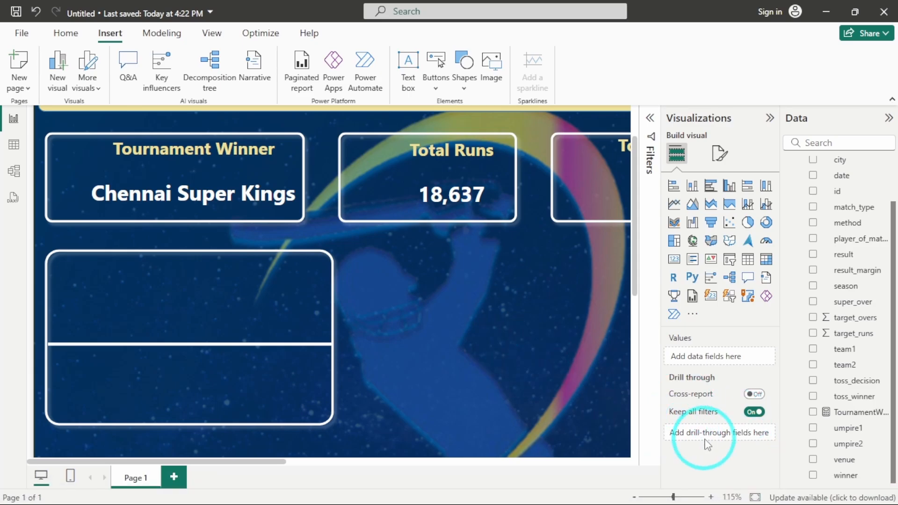
{"action": "left_click", "coordinate": [755, 497]}
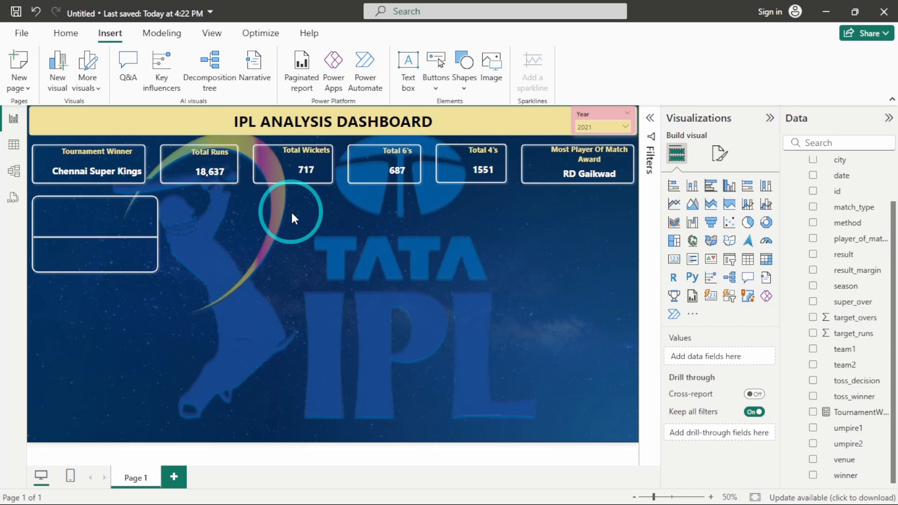
- Add a text box reading "Orange Cap" and format the text as size 16, bold, centred and light yellow
{"action": "left_click", "coordinate": [408, 70]}
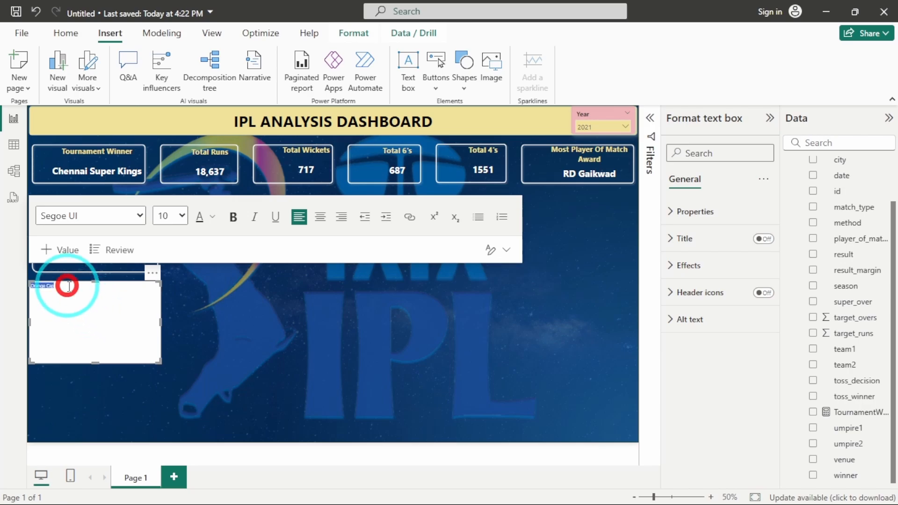
{"action": "left_click", "coordinate": [172, 215]}
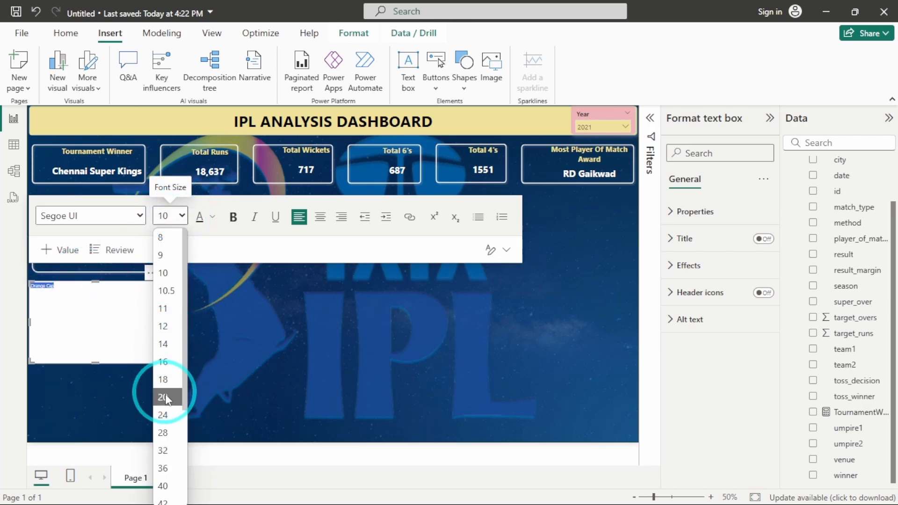
{"action": "left_click", "coordinate": [164, 362]}
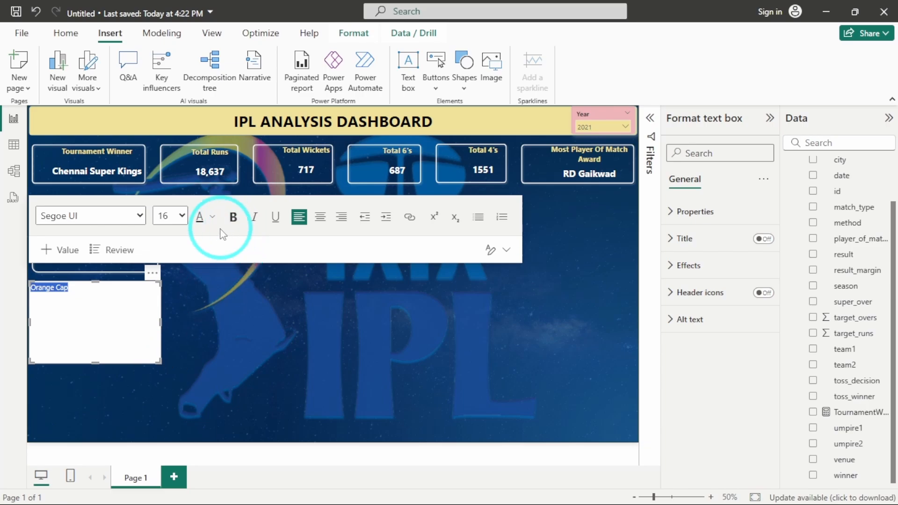
{"action": "left_click", "coordinate": [232, 217]}
{"action": "left_click", "coordinate": [319, 218]}
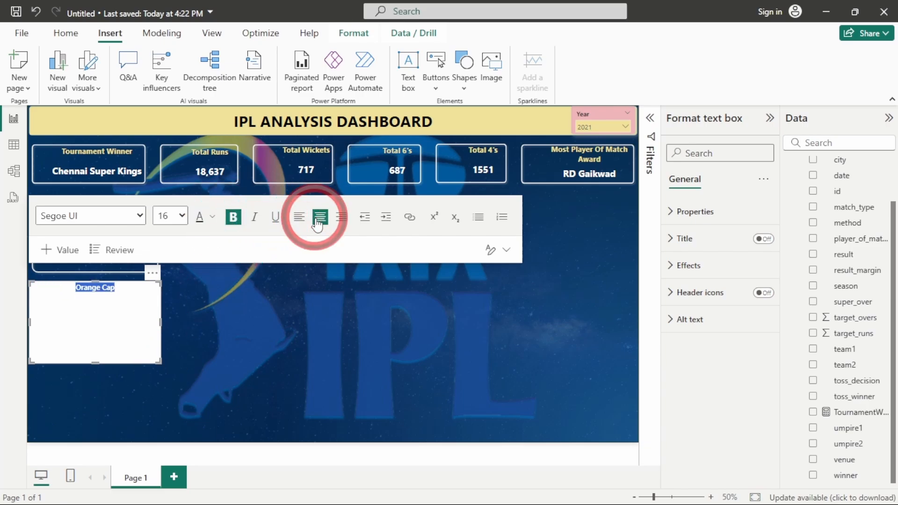
{"action": "left_click", "coordinate": [212, 217]}
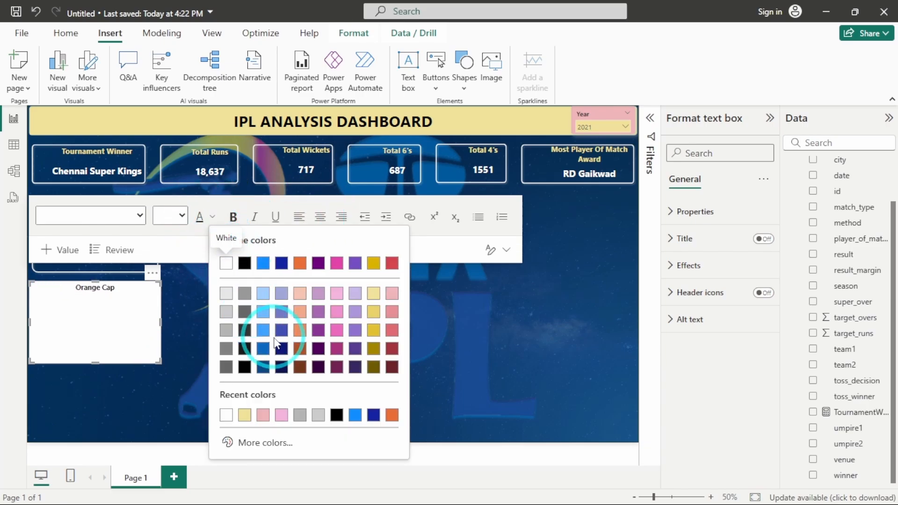
{"action": "left_click", "coordinate": [243, 415]}
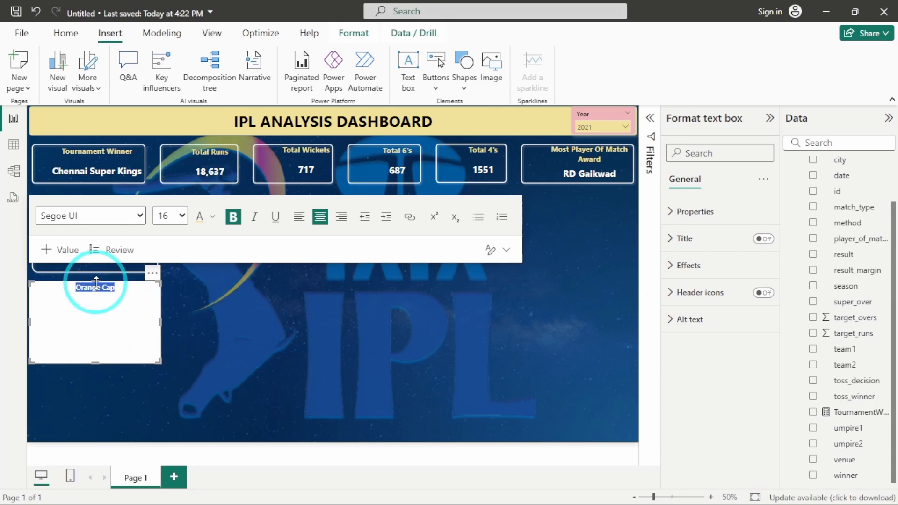
- Turn off the Orange Cap text box's background, shrink the box and place it in the upper half of the large frame
{"action": "left_click", "coordinate": [698, 262]}
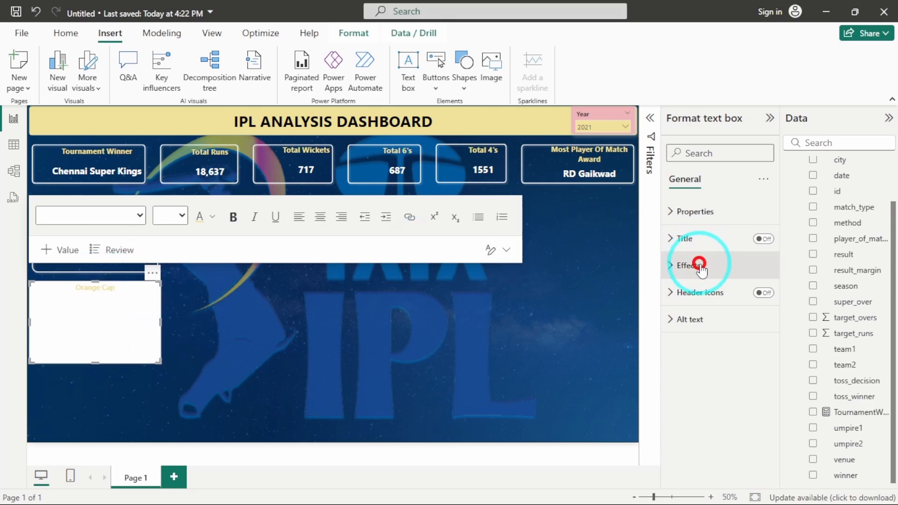
{"action": "left_click", "coordinate": [757, 297]}
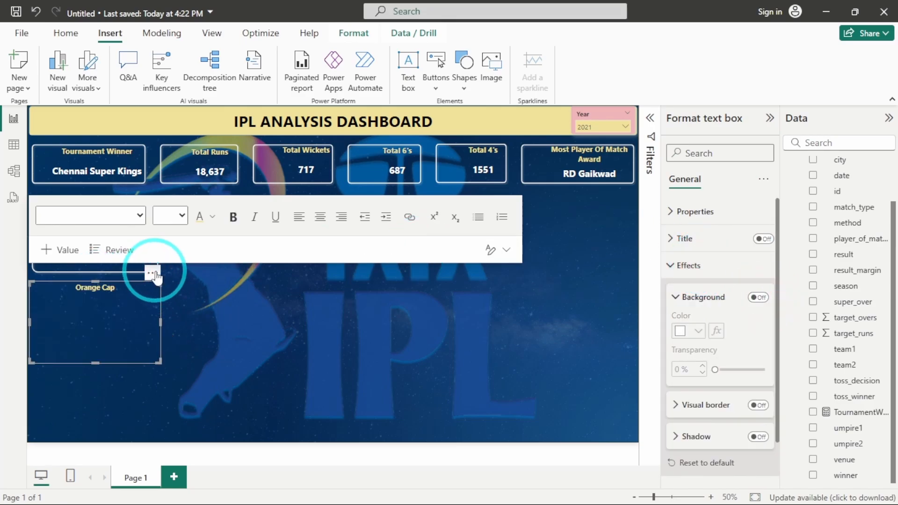
{"action": "left_click_drag", "start_coordinate": [149, 274], "coordinate": [150, 194]}
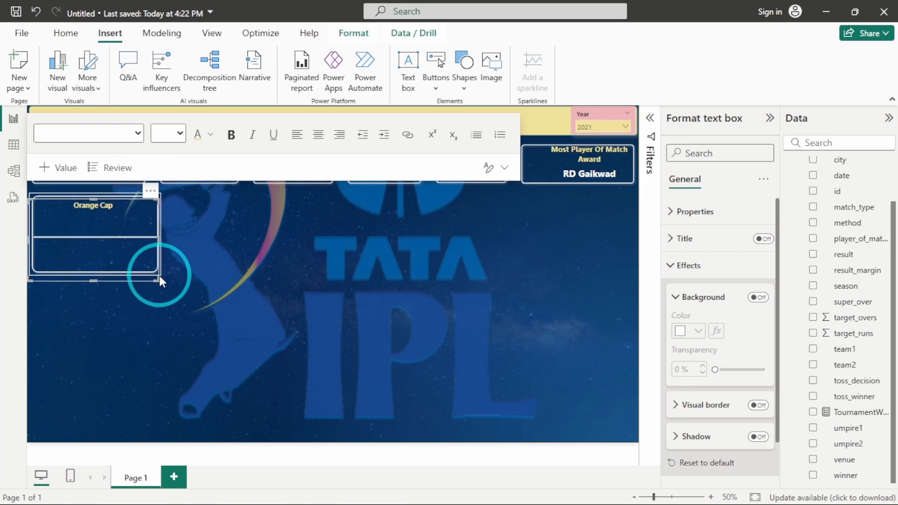
{"action": "left_click_drag", "start_coordinate": [159, 276], "coordinate": [123, 188]}
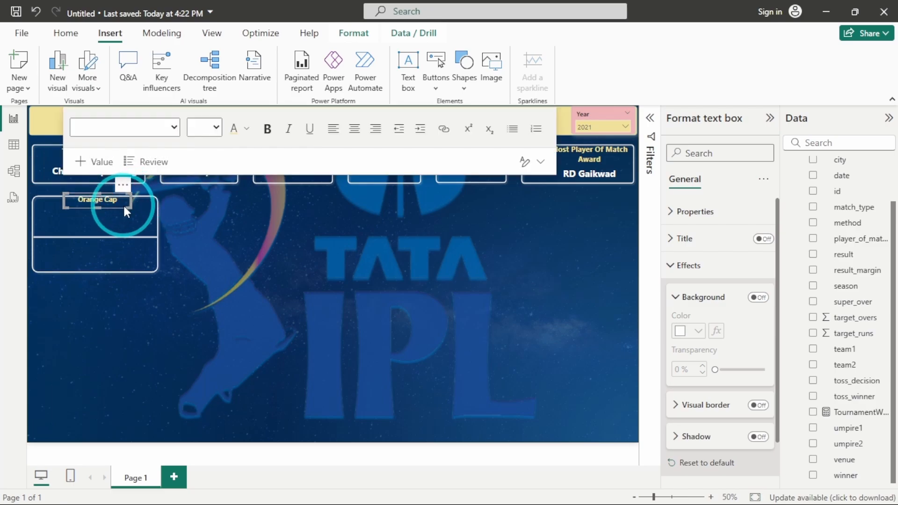
- Duplicate the Orange Cap label into the frame's lower half and change its text to "Purple Cap"
{"action": "key", "text": "ctrl+v"}
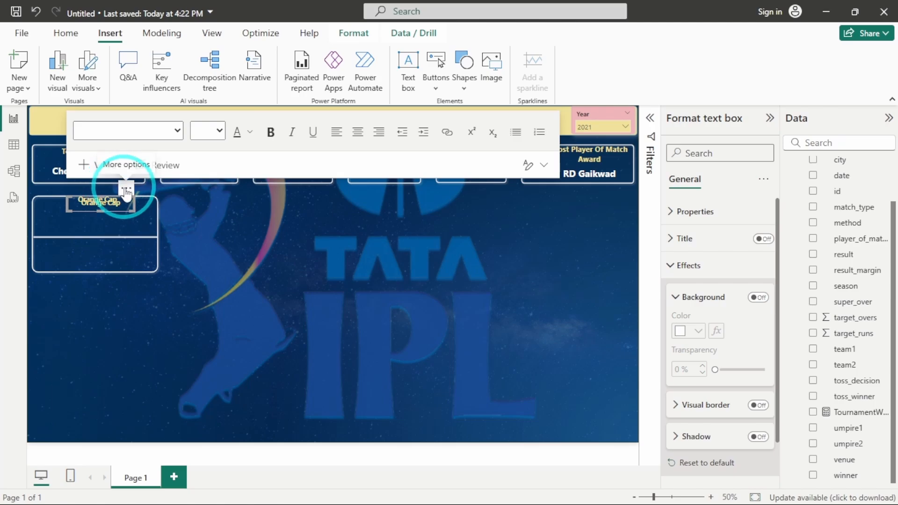
{"action": "left_click_drag", "start_coordinate": [125, 190], "coordinate": [122, 228]}
{"action": "triple_click", "coordinate": [88, 245]}
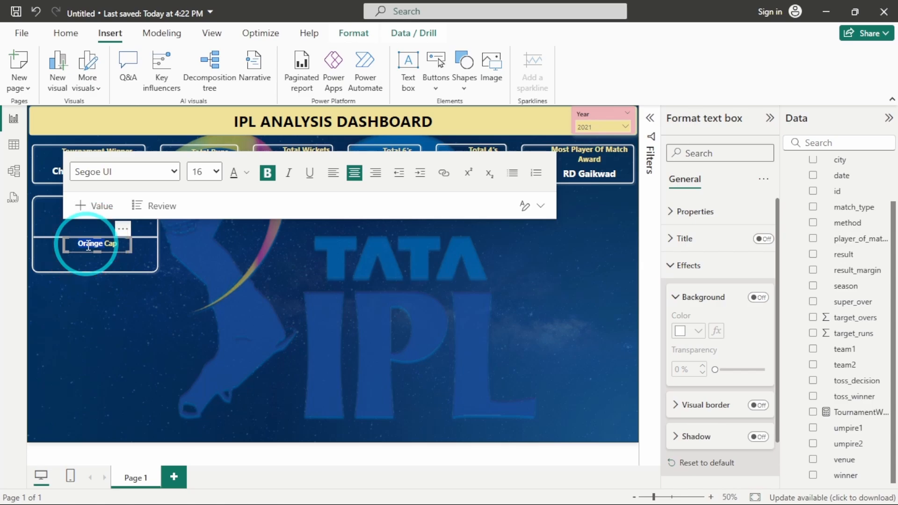
{"action": "type", "text": "Purple"}
{"action": "left_click", "coordinate": [161, 295]}
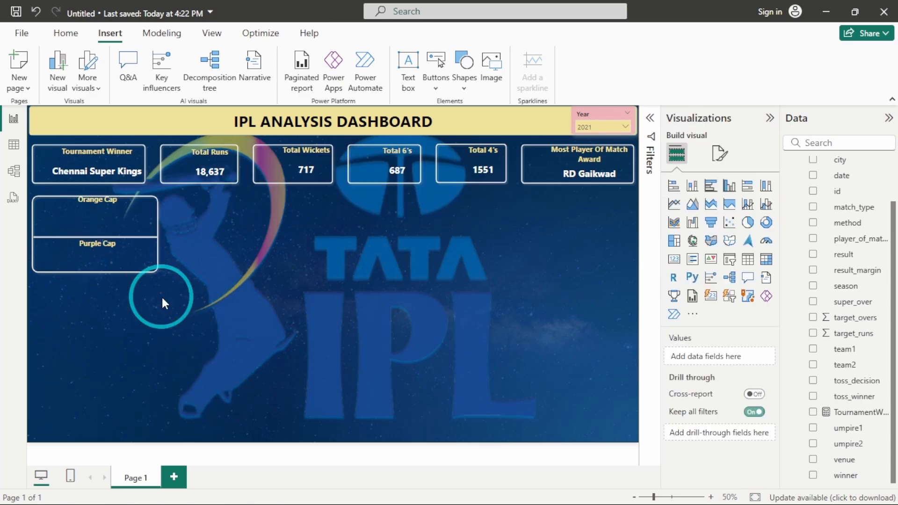
- Move the Orange Cap label slightly down within the frame and fine-tune the Purple Cap label's position
{"action": "left_click", "coordinate": [99, 208]}
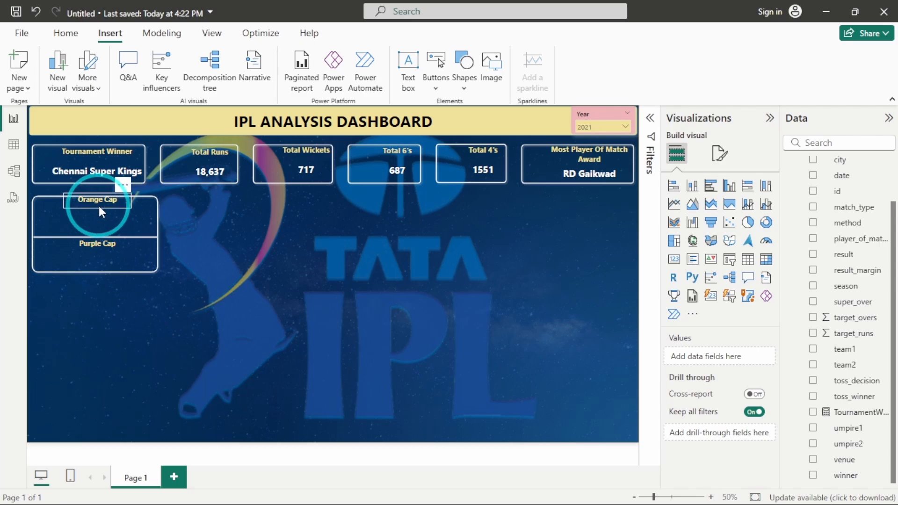
{"action": "left_click_drag", "start_coordinate": [119, 184], "coordinate": [118, 192]}
{"action": "left_click", "coordinate": [108, 256]}
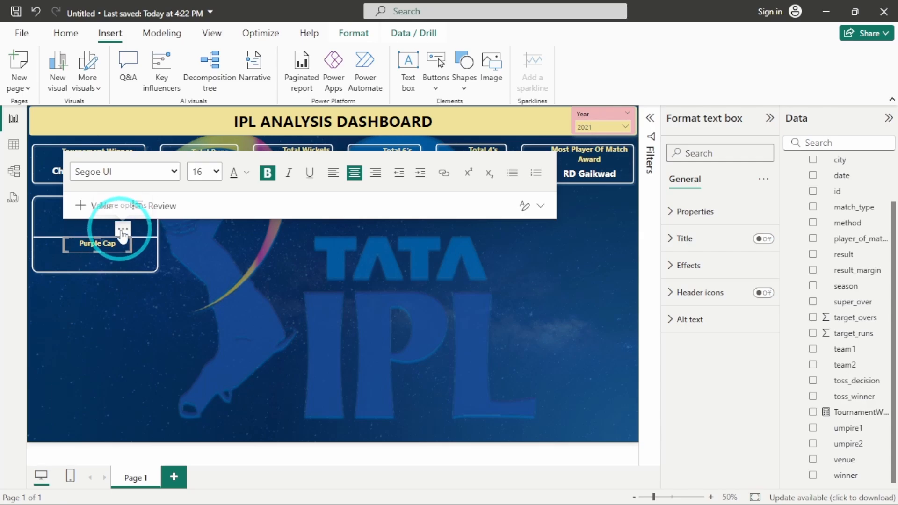
{"action": "left_click_drag", "start_coordinate": [120, 231], "coordinate": [120, 230]}
{"action": "left_click", "coordinate": [202, 344]}
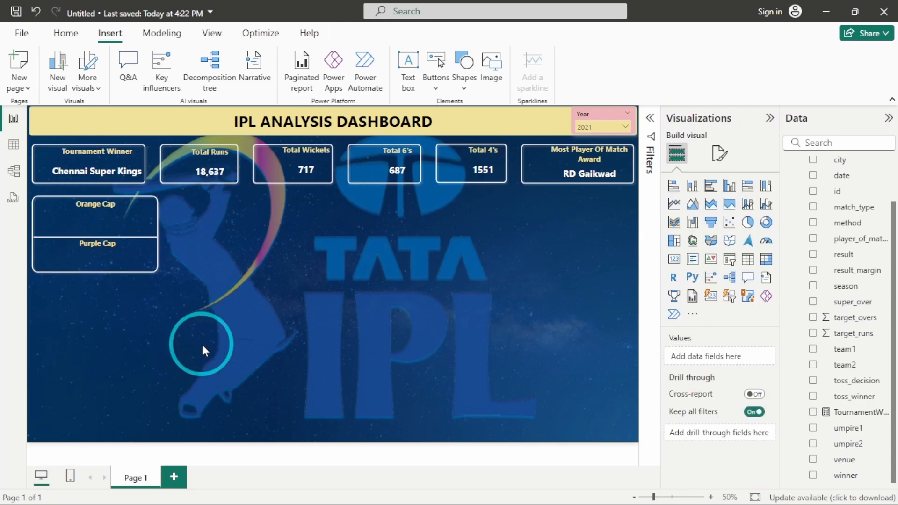
{"action": "left_click", "coordinate": [40, 207]}
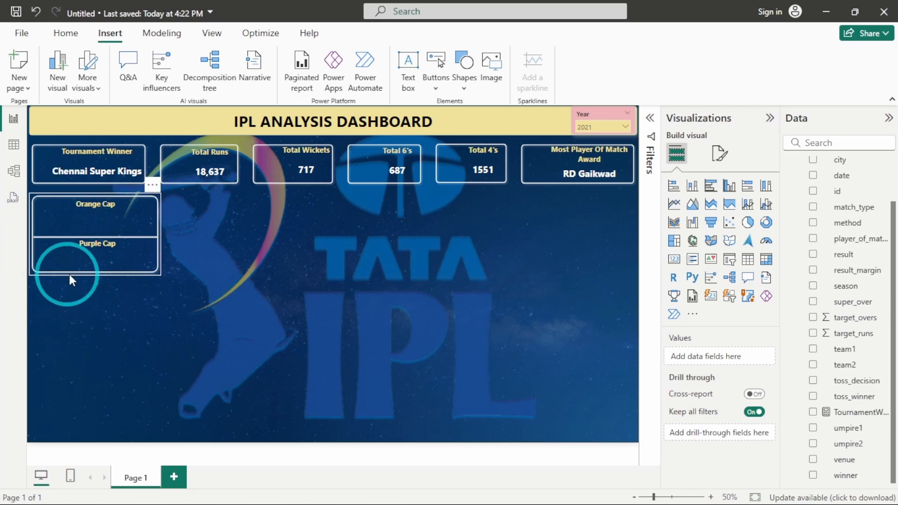
- Add a card visual in the middle of the page and populate it with the batter field from the deliveries table
{"action": "left_click", "coordinate": [167, 243]}
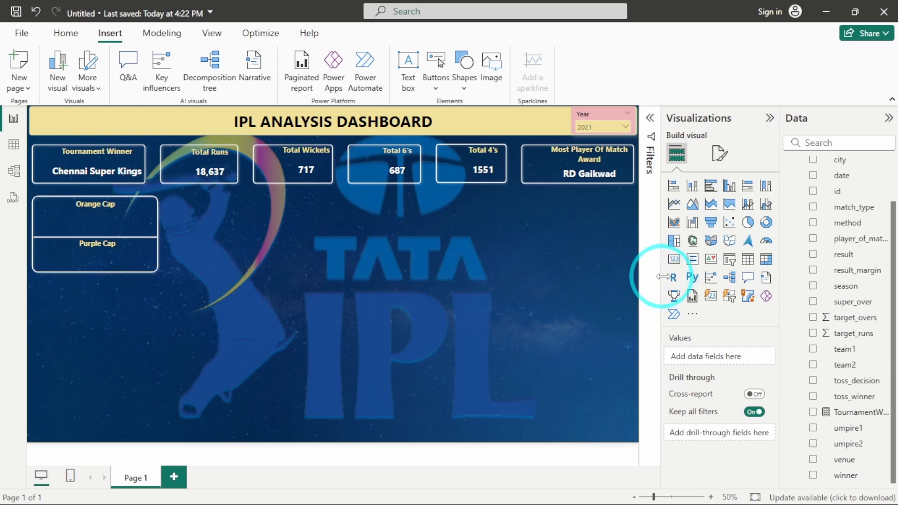
{"action": "left_click", "coordinate": [675, 264]}
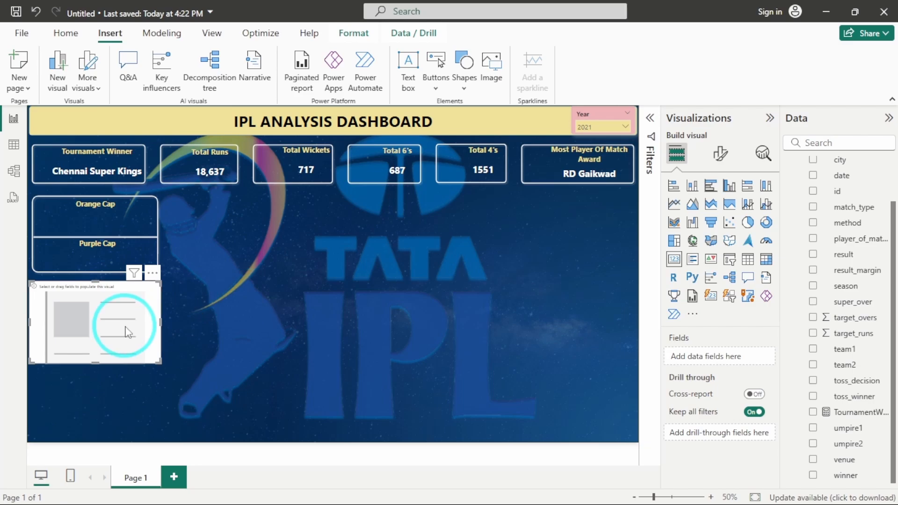
{"action": "left_click_drag", "start_coordinate": [125, 321], "coordinate": [340, 256]}
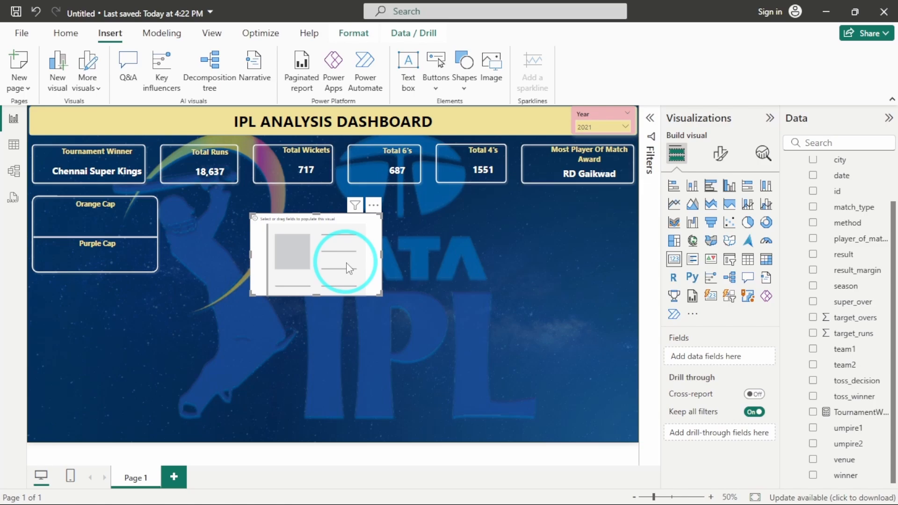
{"action": "scroll", "coordinate": [865, 248], "scroll_direction": "up", "scroll_amount": 2}
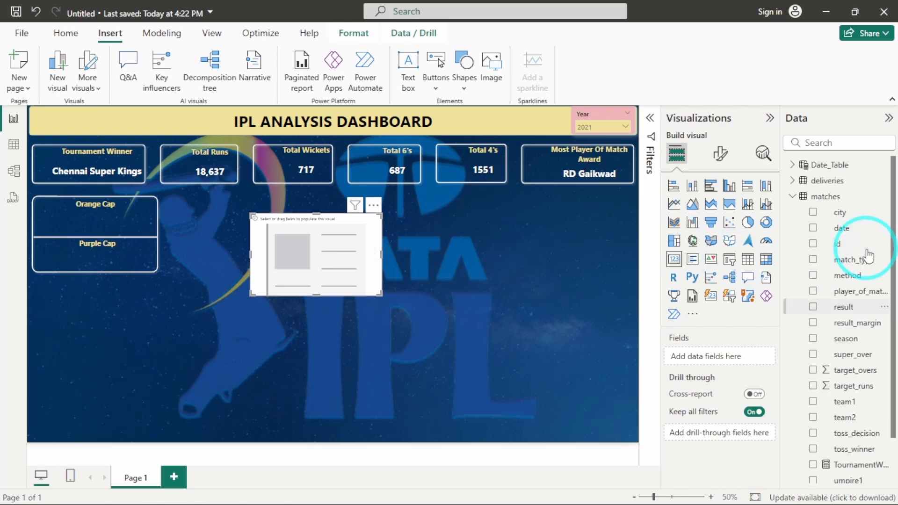
{"action": "left_click", "coordinate": [793, 197]}
{"action": "left_click", "coordinate": [792, 182]}
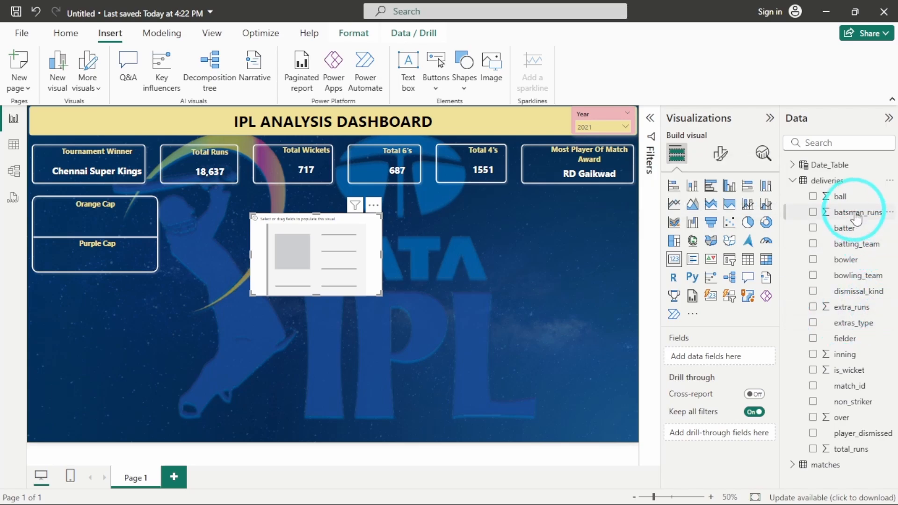
{"action": "left_click_drag", "start_coordinate": [845, 229], "coordinate": [720, 365]}
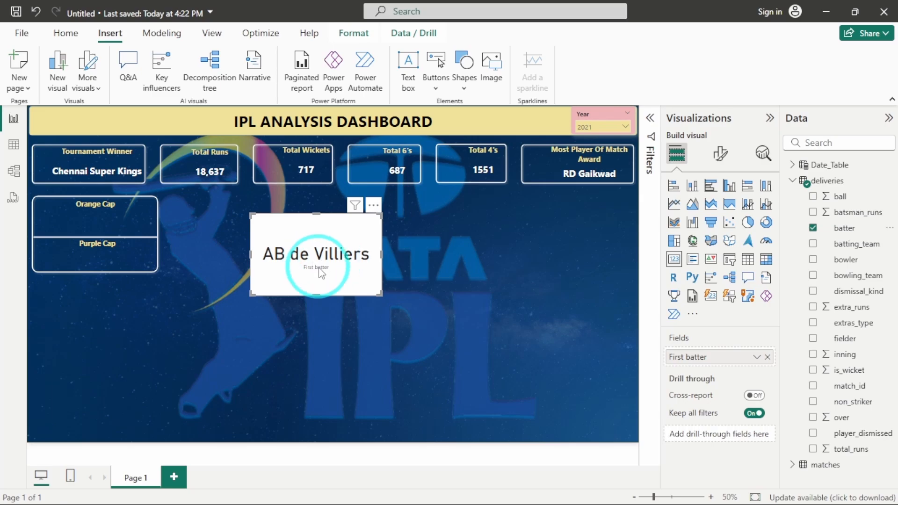
- Filter the card by batter with a Top N filter showing the top 1 by Sum of batsman_runs
{"action": "left_click", "coordinate": [650, 117]}
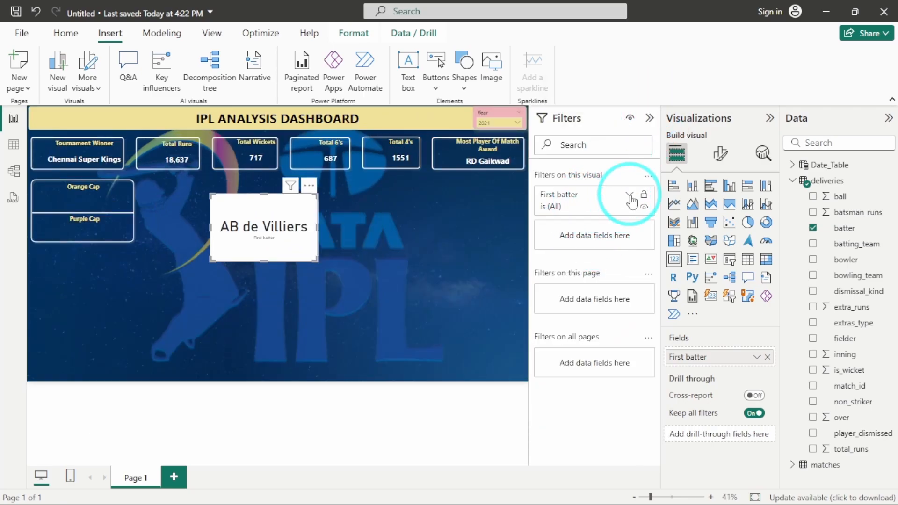
{"action": "left_click_drag", "start_coordinate": [814, 228], "coordinate": [603, 239]}
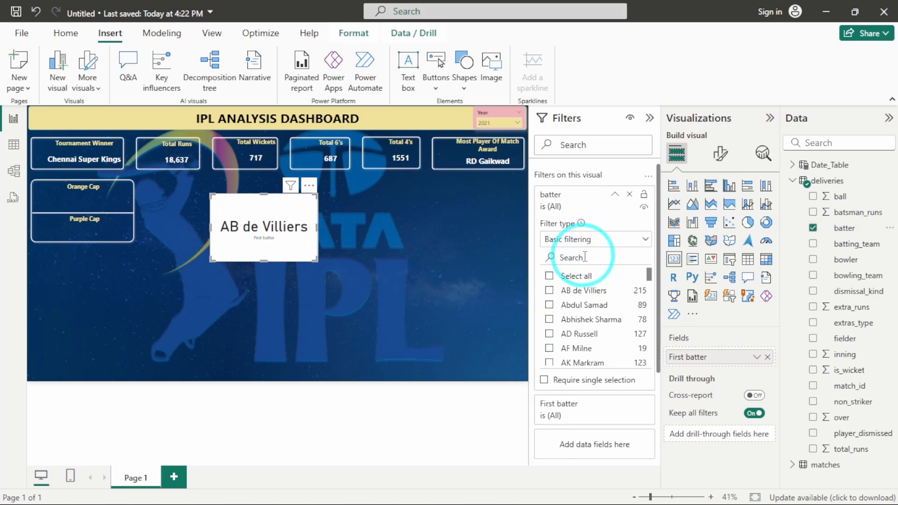
{"action": "left_click", "coordinate": [596, 239]}
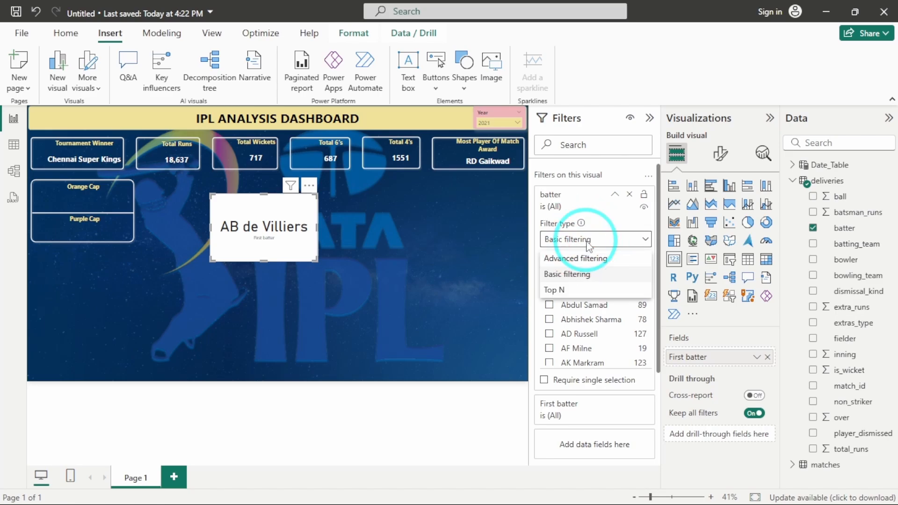
{"action": "left_click", "coordinate": [585, 292]}
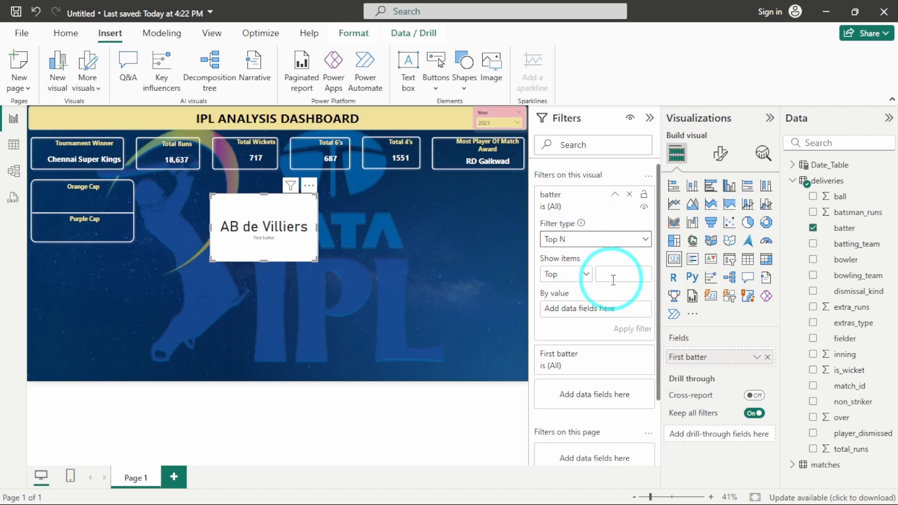
{"action": "left_click", "coordinate": [612, 272]}
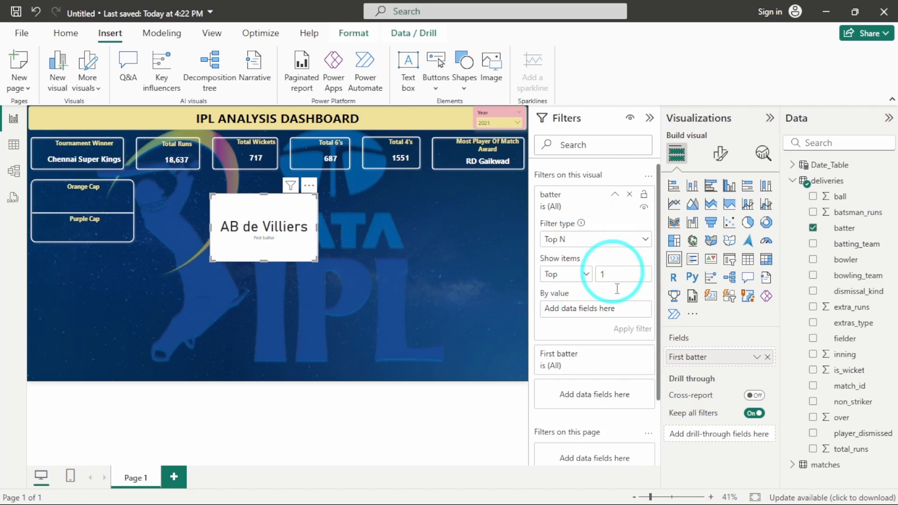
{"action": "left_click", "coordinate": [591, 323]}
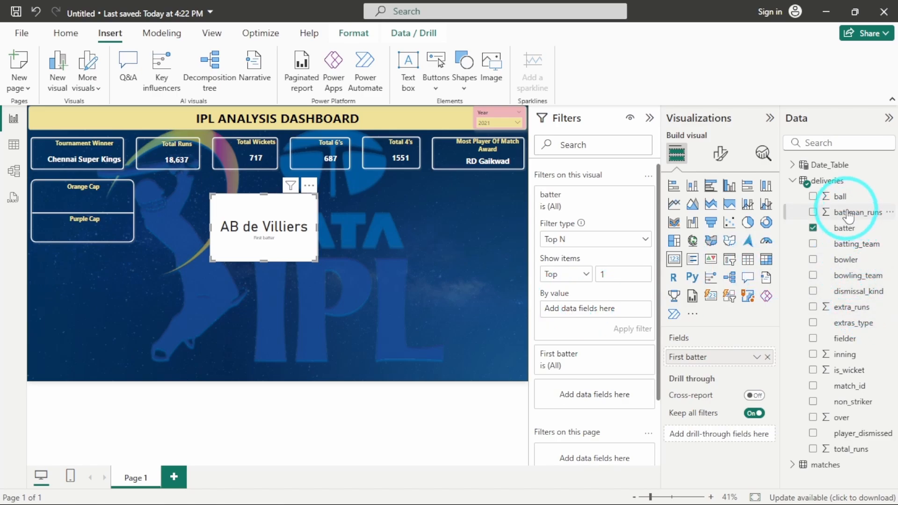
{"action": "left_click_drag", "start_coordinate": [848, 217], "coordinate": [607, 311]}
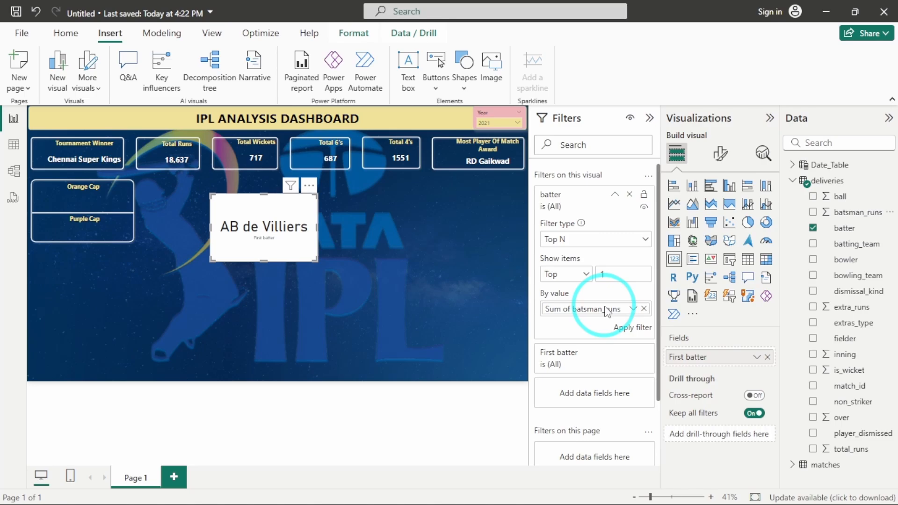
{"action": "left_click", "coordinate": [632, 327]}
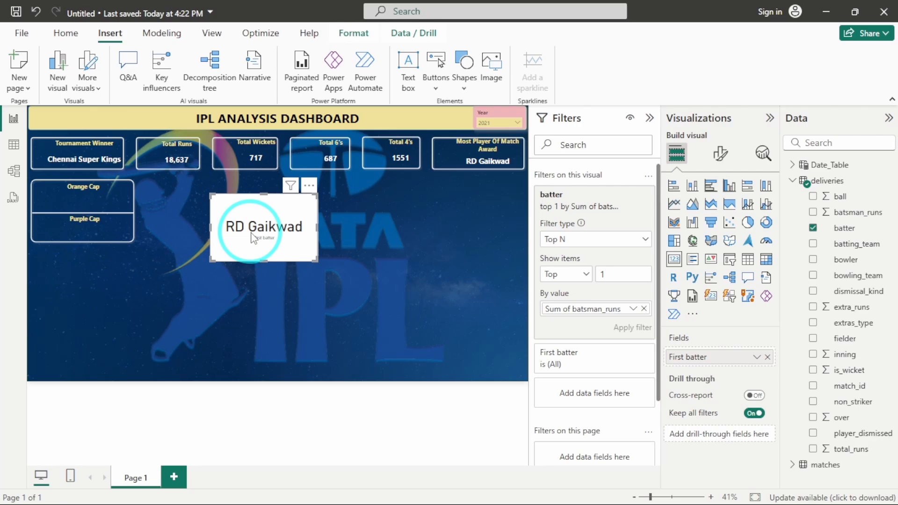
- Check the batter card by switching the Year slicer to 2024, to 2023 and back to 2024
{"action": "left_click", "coordinate": [495, 123]}
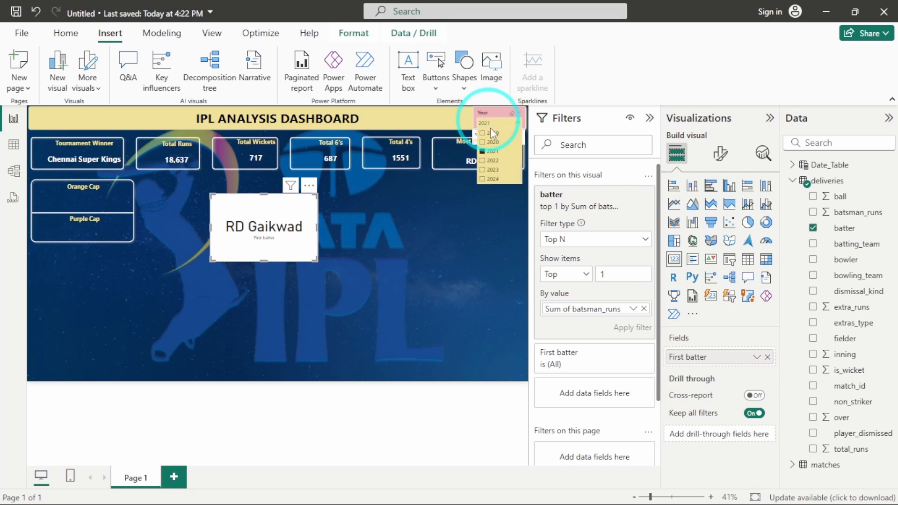
{"action": "left_click", "coordinate": [495, 177]}
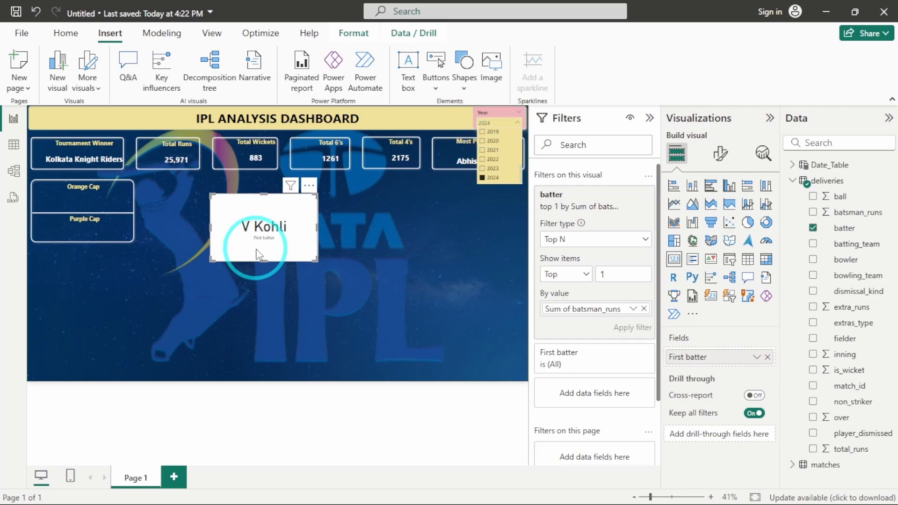
{"action": "left_click", "coordinate": [487, 168]}
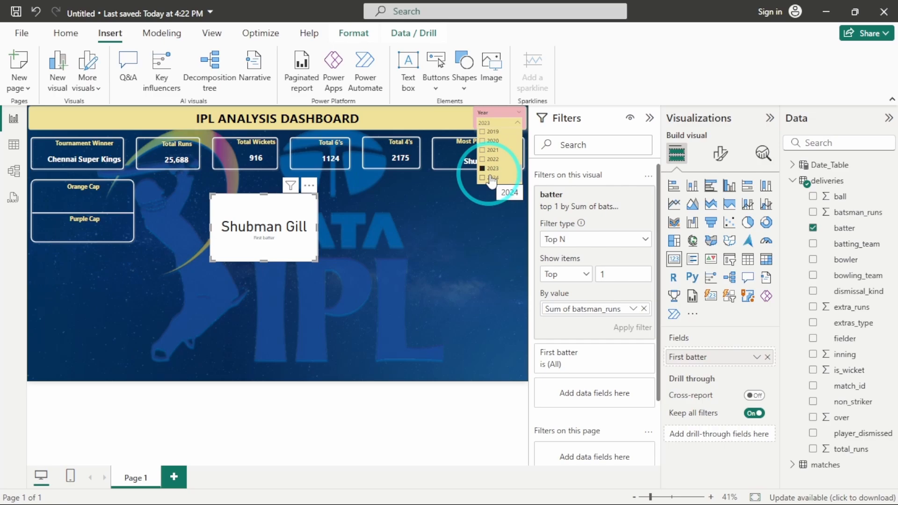
{"action": "left_click", "coordinate": [491, 177]}
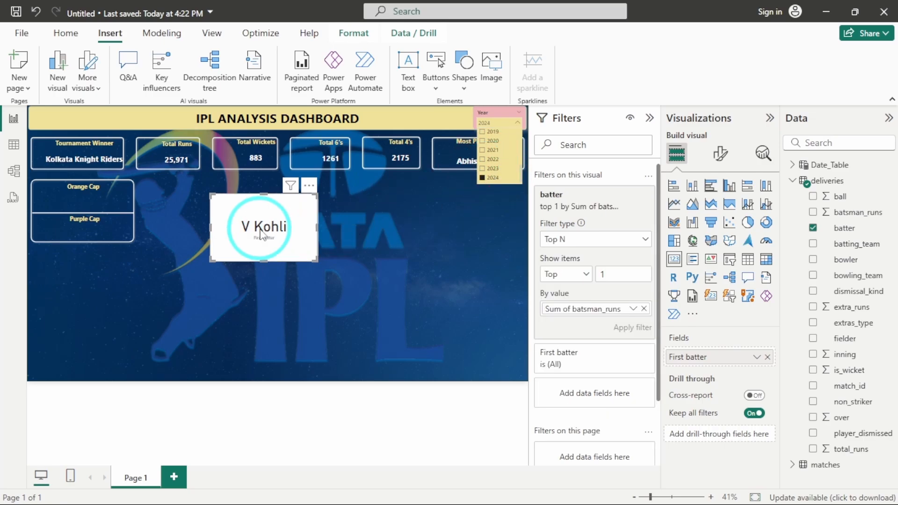
- Shrink the batter card into the Orange Cap half of the frame and set its callout value to bold Segoe UI, size 21
{"action": "left_click_drag", "start_coordinate": [262, 234], "coordinate": [86, 233]}
{"action": "left_click_drag", "start_coordinate": [136, 257], "coordinate": [80, 202]}
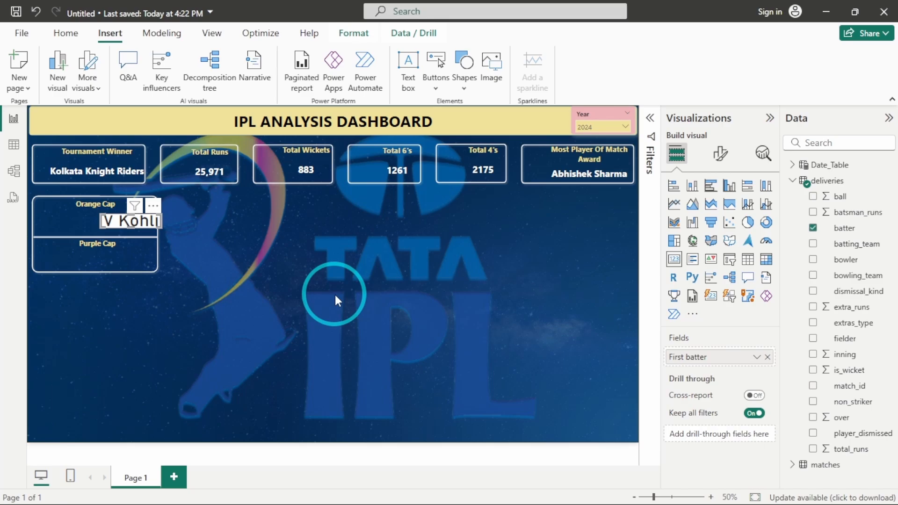
{"action": "left_click", "coordinate": [720, 153]}
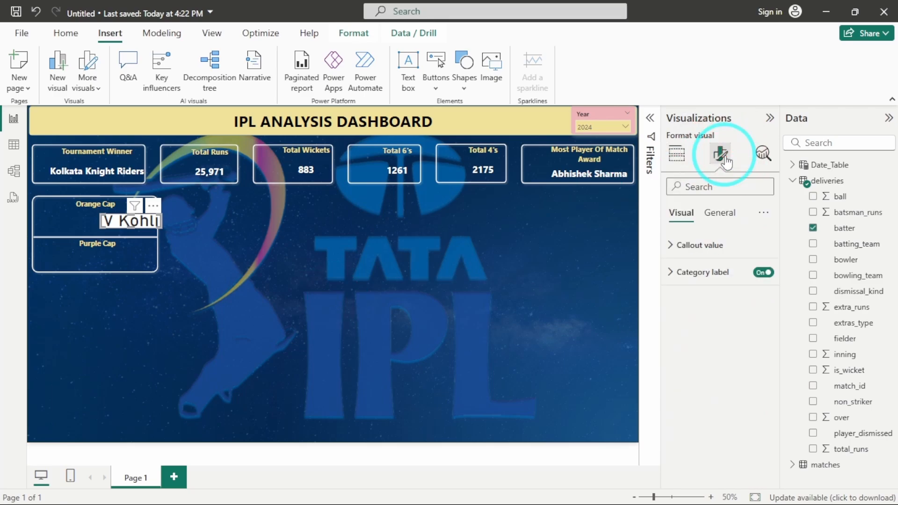
{"action": "left_click", "coordinate": [718, 253]}
{"action": "left_click", "coordinate": [692, 290]}
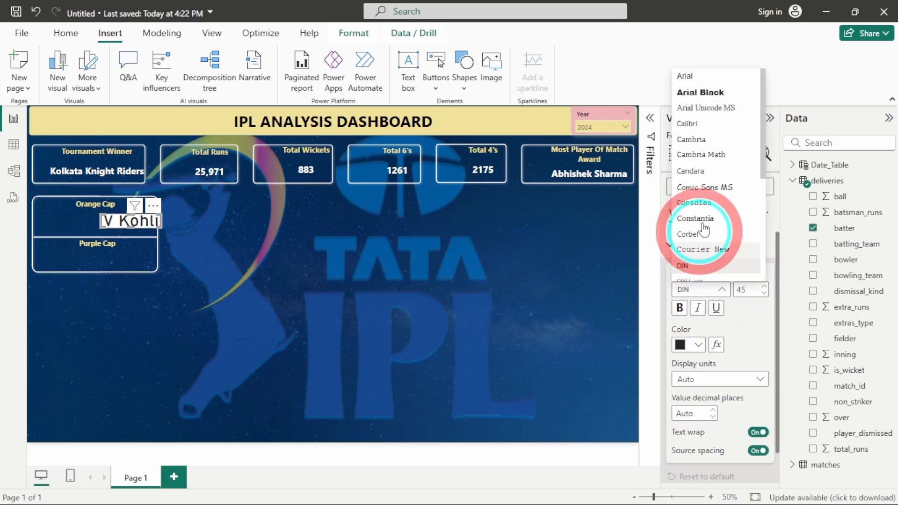
{"action": "scroll", "coordinate": [711, 216], "scroll_direction": "down", "scroll_amount": 5}
{"action": "left_click", "coordinate": [723, 179]}
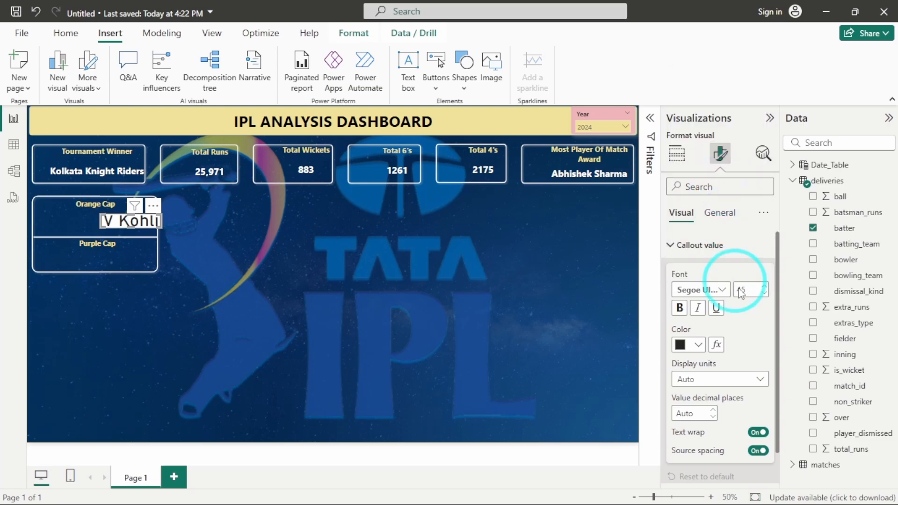
{"action": "left_click", "coordinate": [741, 286]}
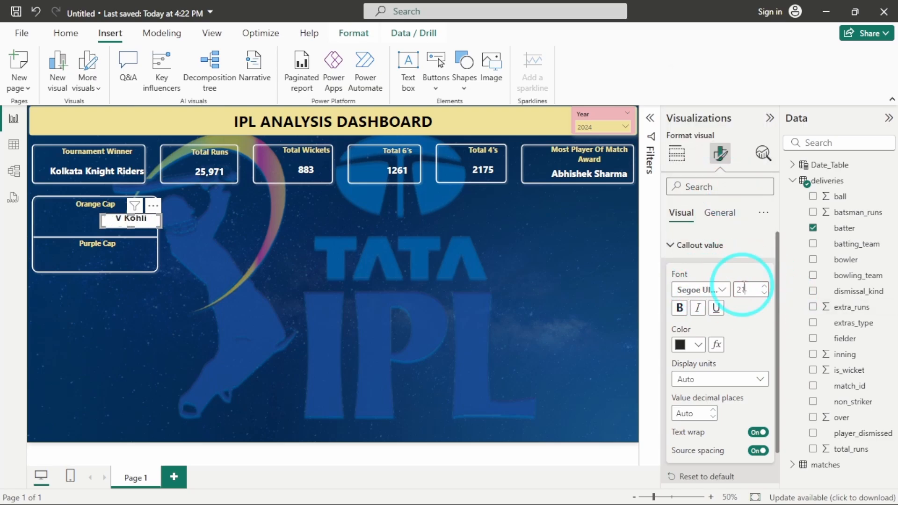
- Turn off the batter card's category label and background
{"action": "left_click", "coordinate": [707, 245]}
{"action": "left_click", "coordinate": [761, 272]}
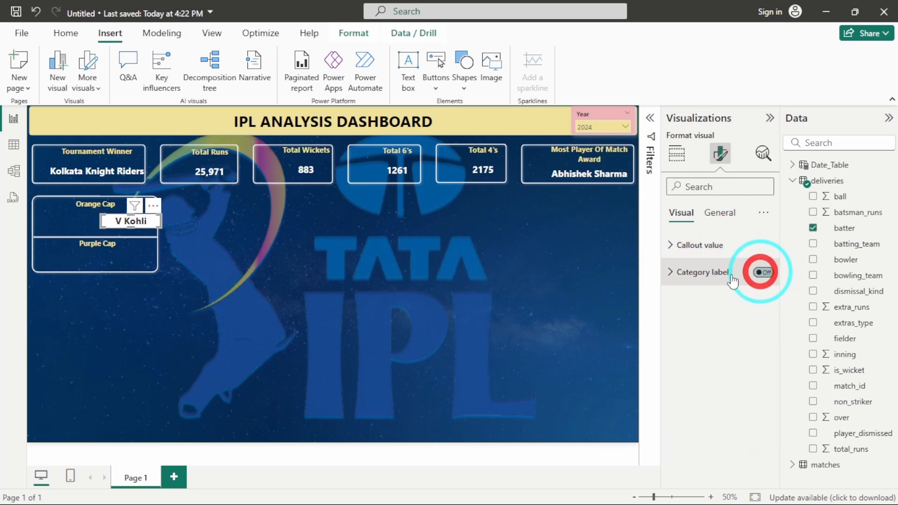
{"action": "left_click", "coordinate": [722, 212]}
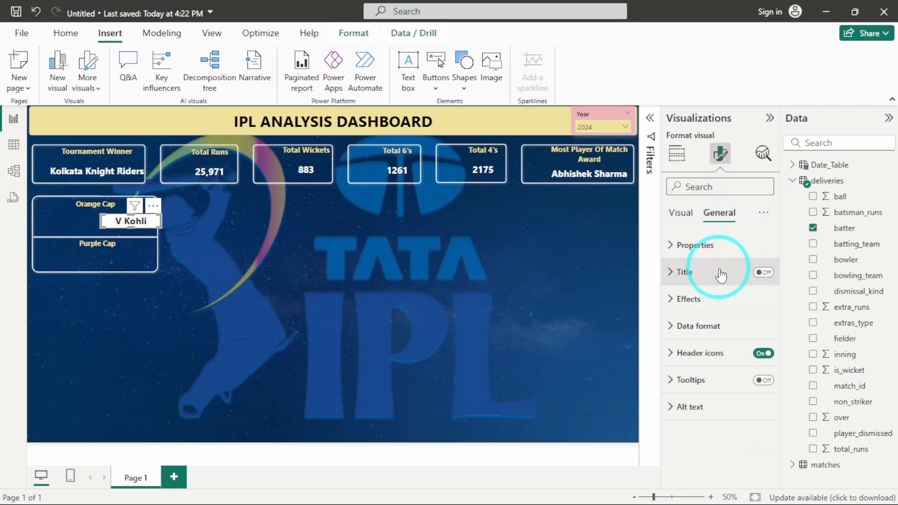
{"action": "left_click", "coordinate": [716, 299]}
{"action": "left_click", "coordinate": [758, 330]}
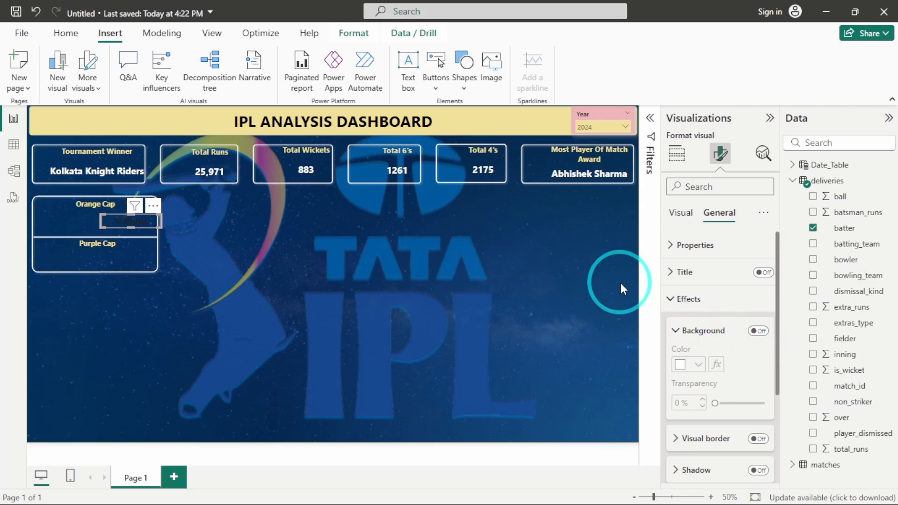
- Set the batter card's callout value color to white and move the card up just beneath the Orange Cap label
{"action": "left_click", "coordinate": [681, 214]}
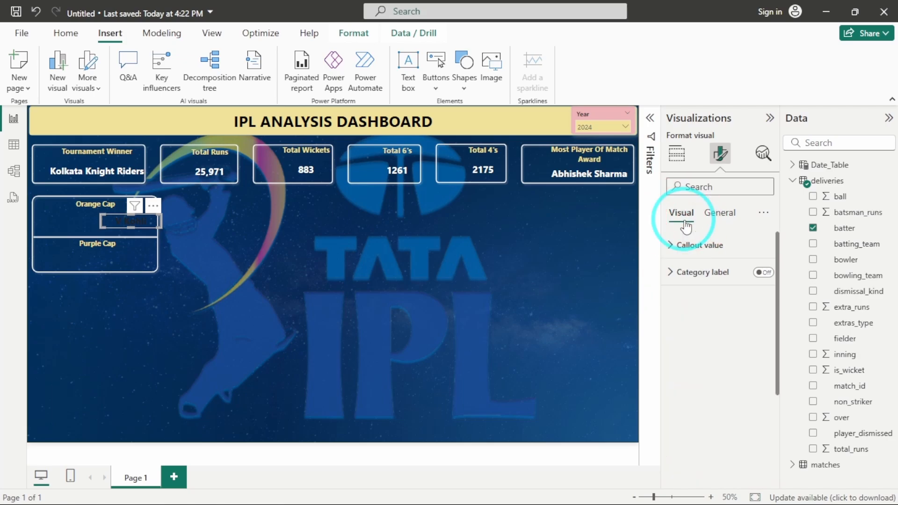
{"action": "left_click", "coordinate": [697, 247]}
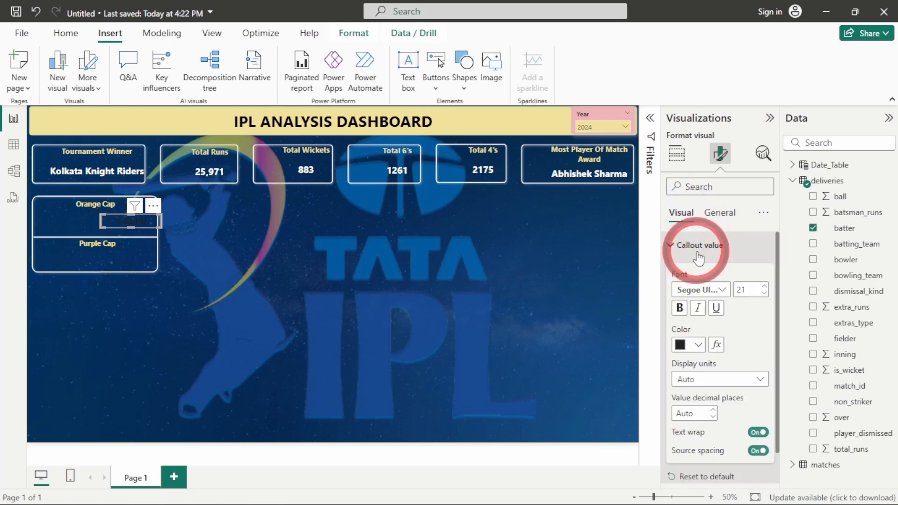
{"action": "left_click", "coordinate": [680, 345]}
{"action": "left_click", "coordinate": [705, 290]}
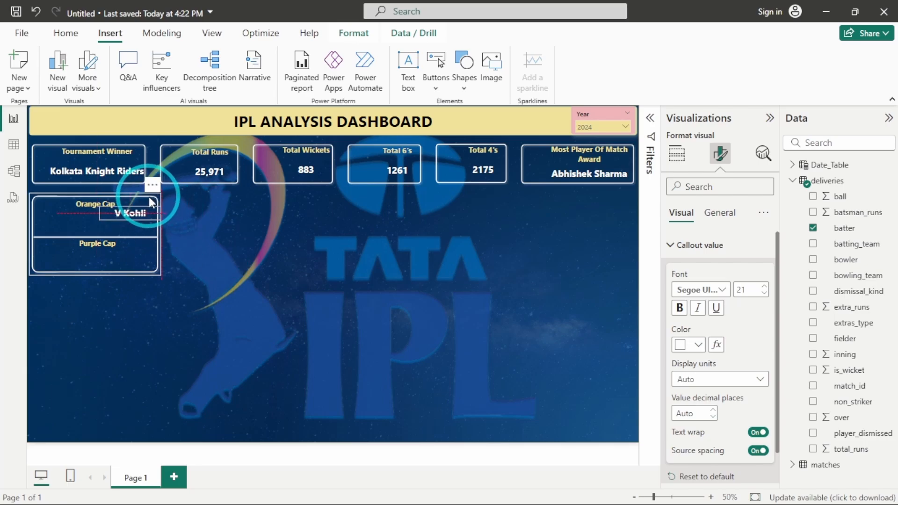
{"action": "left_click", "coordinate": [202, 254]}
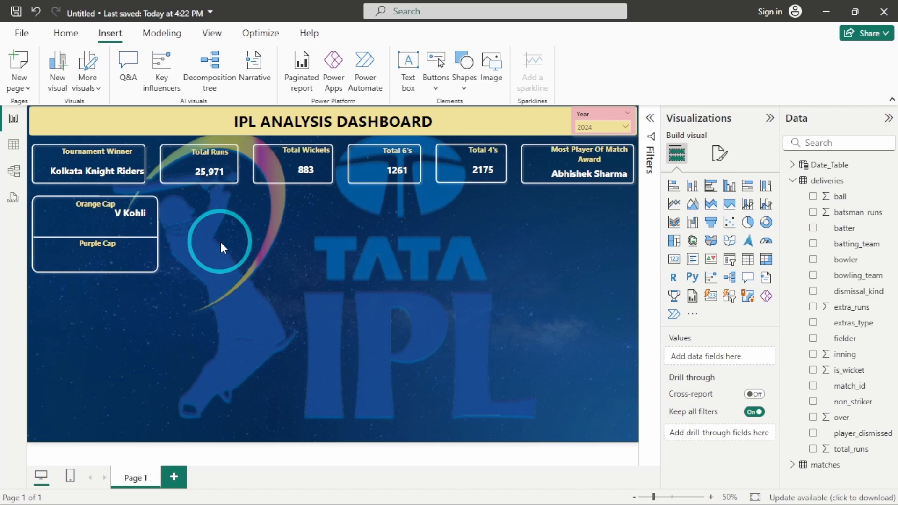
- Duplicate the batter card and place the copy directly below the original in the Orange Cap half
{"action": "left_click", "coordinate": [145, 215]}
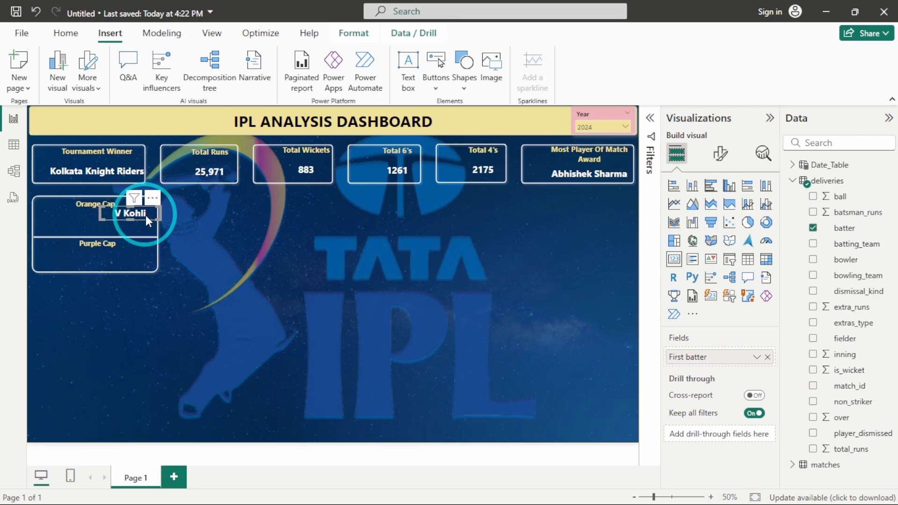
{"action": "key", "text": "ctrl+v"}
{"action": "left_click_drag", "start_coordinate": [145, 215], "coordinate": [141, 228]}
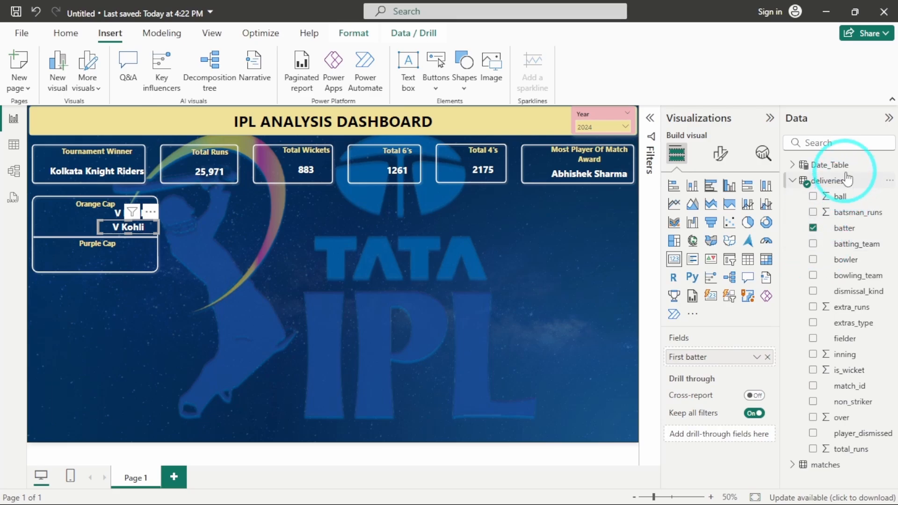
- Create a measure in the deliveries table: Orange Cap Holder Runs = CALCULATE(SUM(deliveries[batsman_runs])) & " Runs"
{"action": "left_click", "coordinate": [889, 181]}
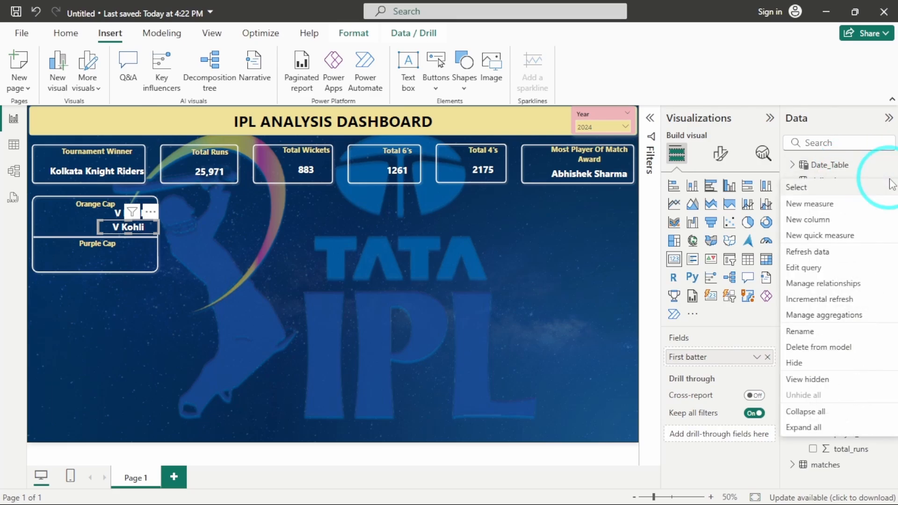
{"action": "left_click", "coordinate": [834, 201]}
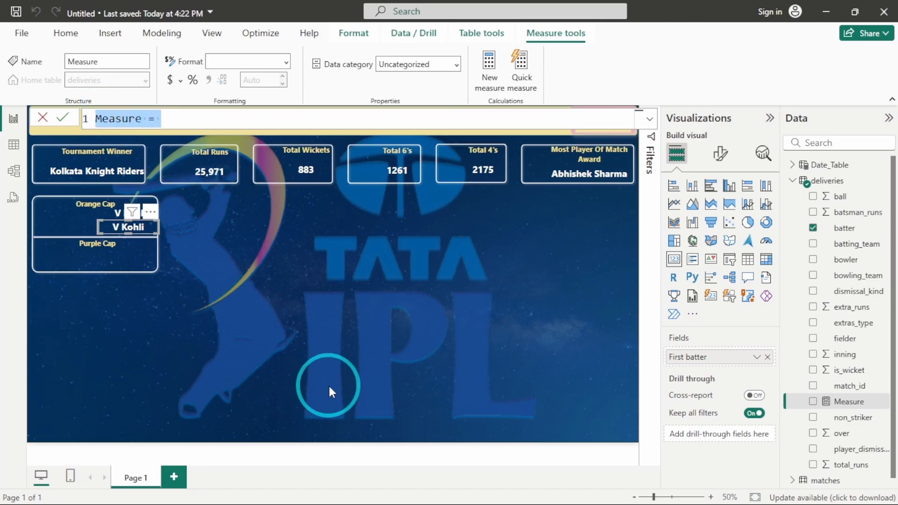
{"action": "type", "text": "Oraneg"}
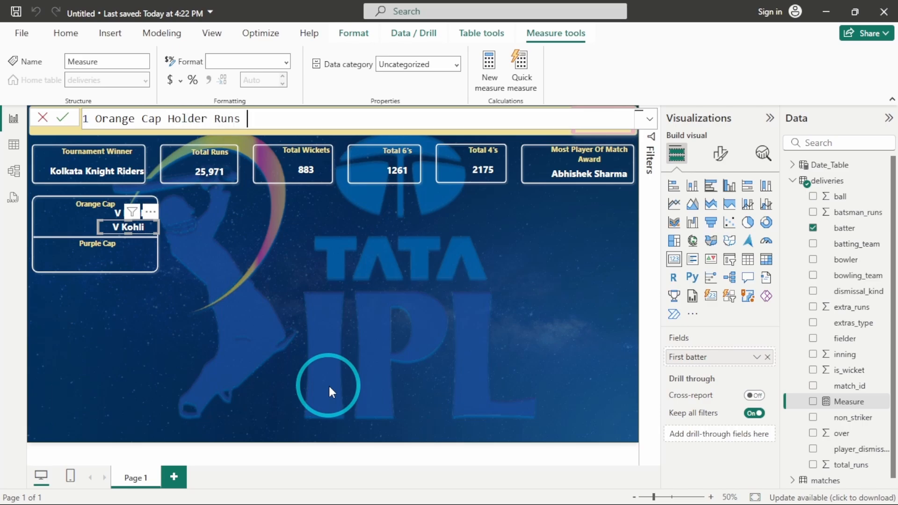
{"action": "key", "text": "shift+Return"}
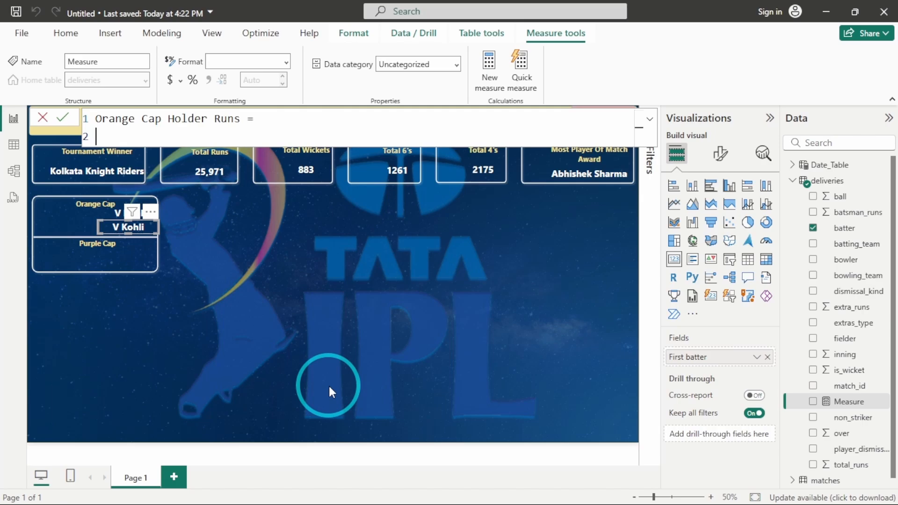
{"action": "type", "text": "CALC"}
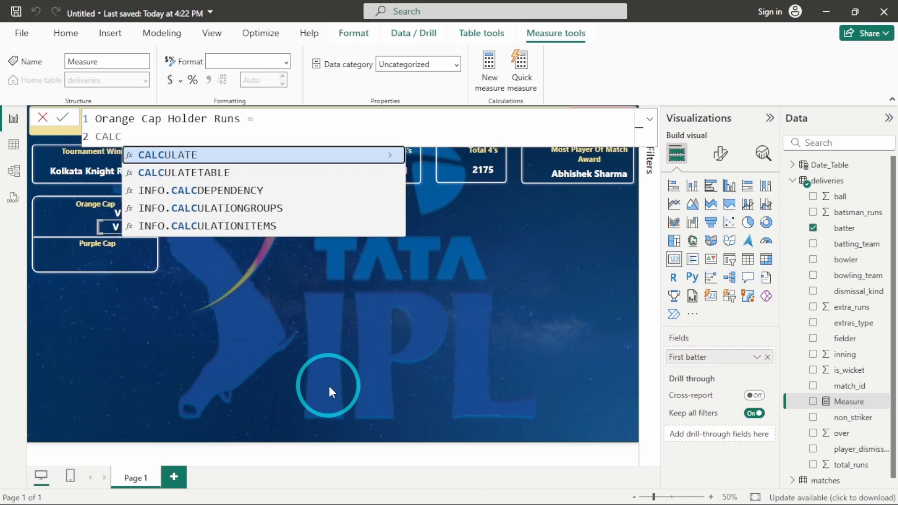
{"action": "key", "text": "Tab"}
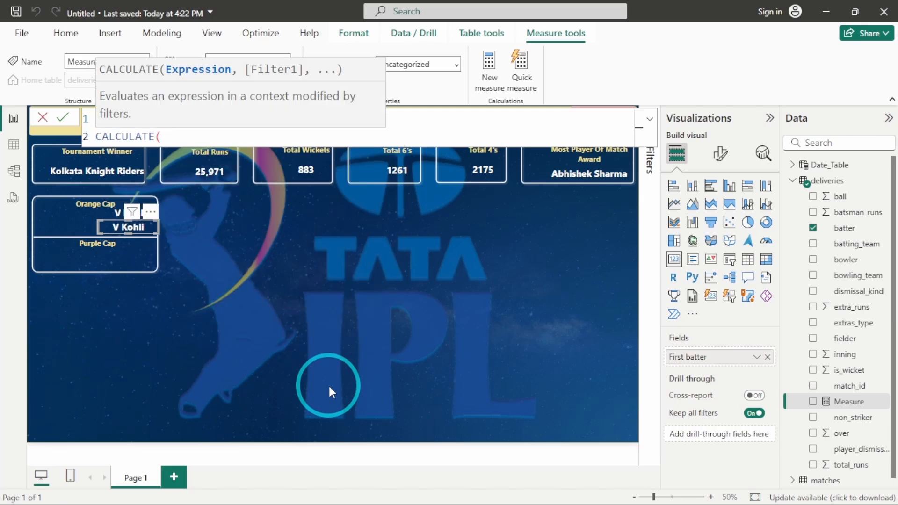
{"action": "type", "text": "SUM("}
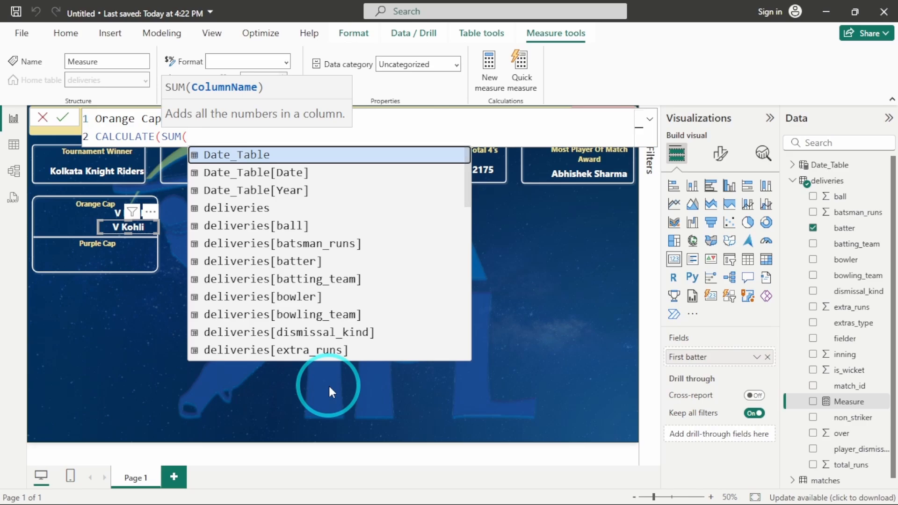
{"action": "type", "text": "bats"}
{"action": "key", "text": "Tab"}
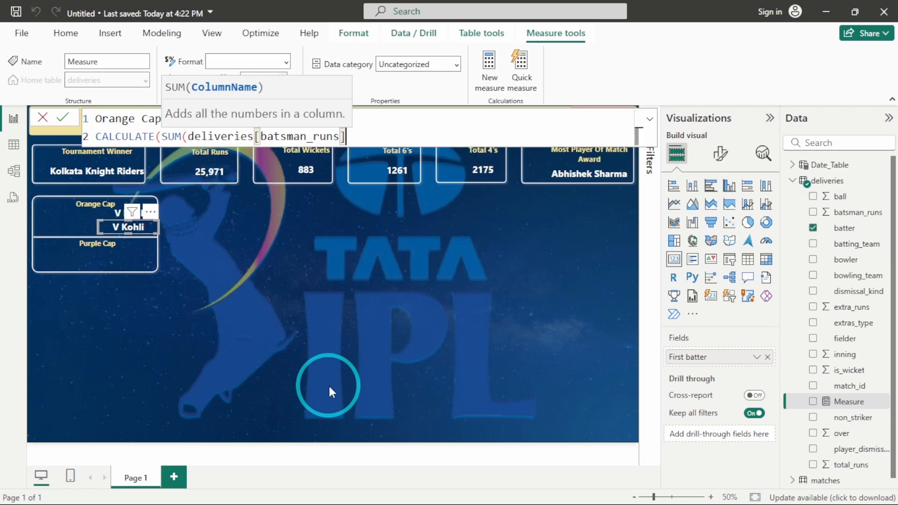
{"action": "type", "text": "))"}
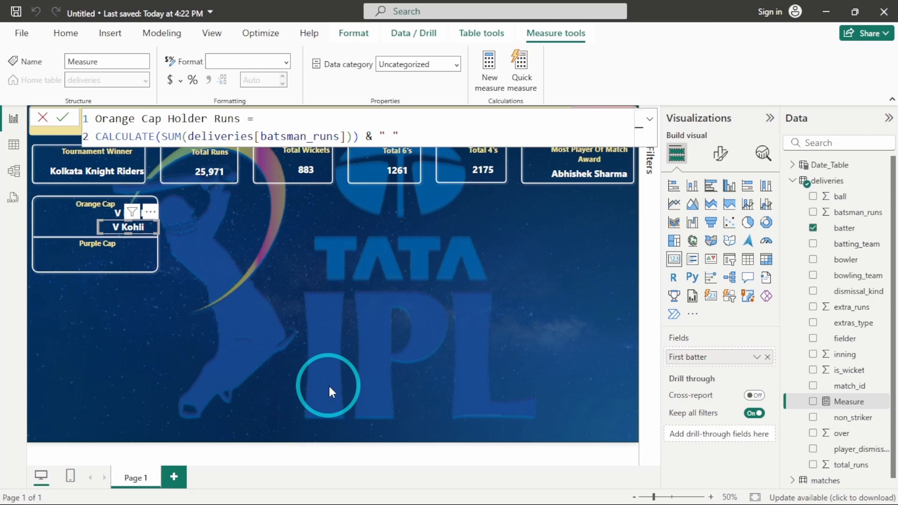
{"action": "type", "text": "& \" Runs"}
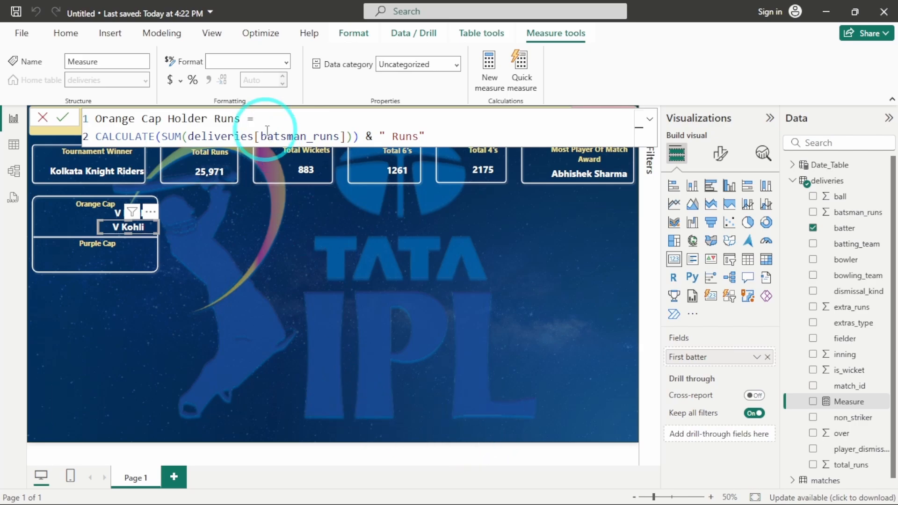
{"action": "left_click", "coordinate": [62, 120]}
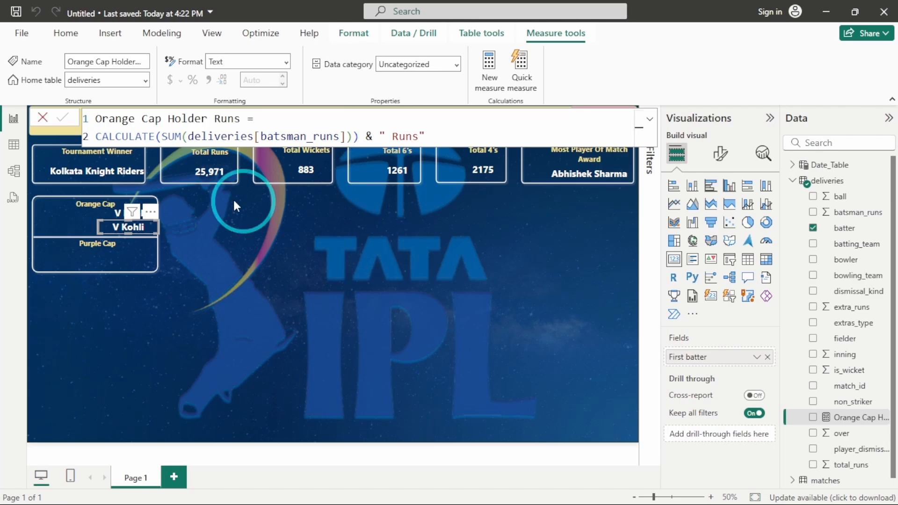
- Replace the batter field in the lower Orange Cap card with the Orange Cap Holder Runs measure and close the formula editor
{"action": "left_click_drag", "start_coordinate": [854, 421], "coordinate": [711, 357]}
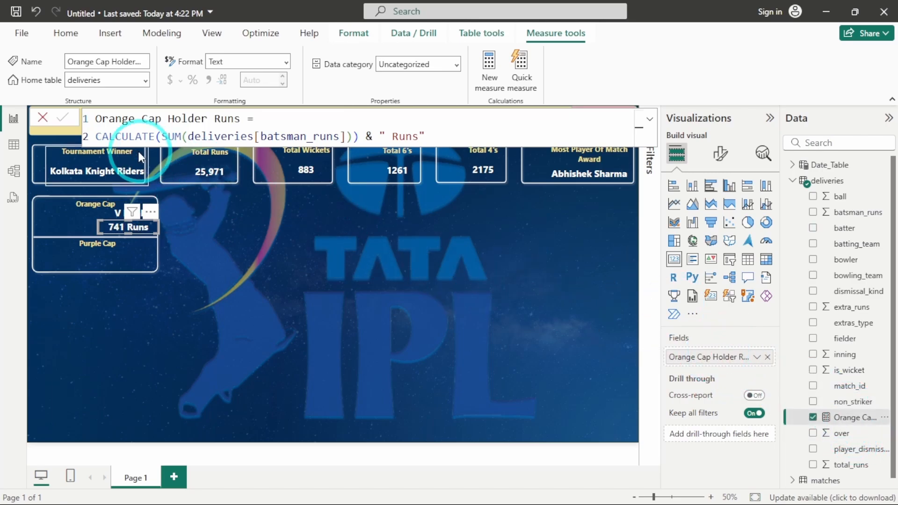
{"action": "left_click", "coordinate": [42, 118]}
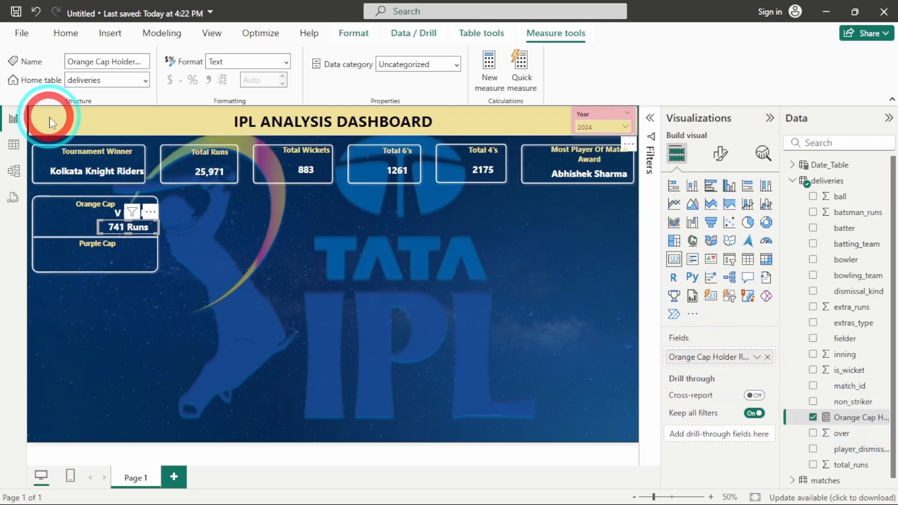
{"action": "left_click", "coordinate": [317, 331]}
{"action": "left_click", "coordinate": [129, 226]}
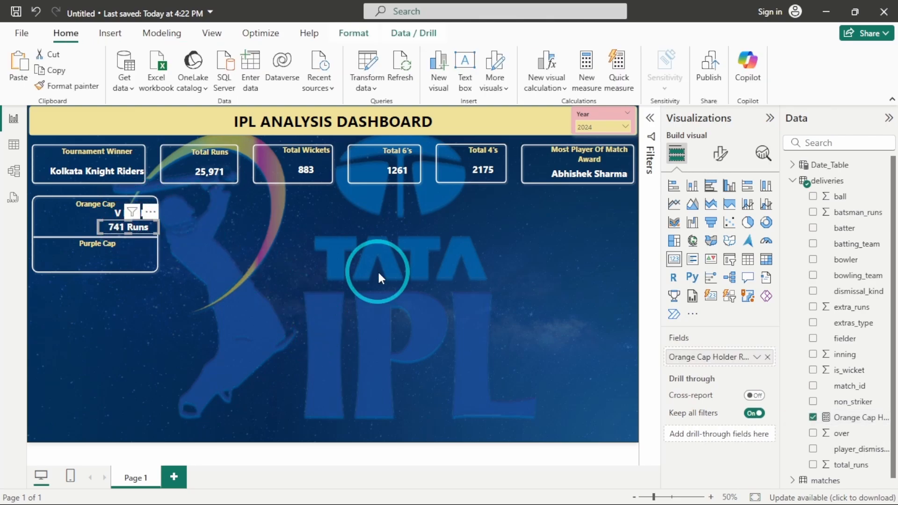
- Examine the visual-level filters on the Orange Cap batter card and on the runs card beneath it
{"action": "left_click", "coordinate": [231, 223]}
{"action": "left_click", "coordinate": [140, 212]}
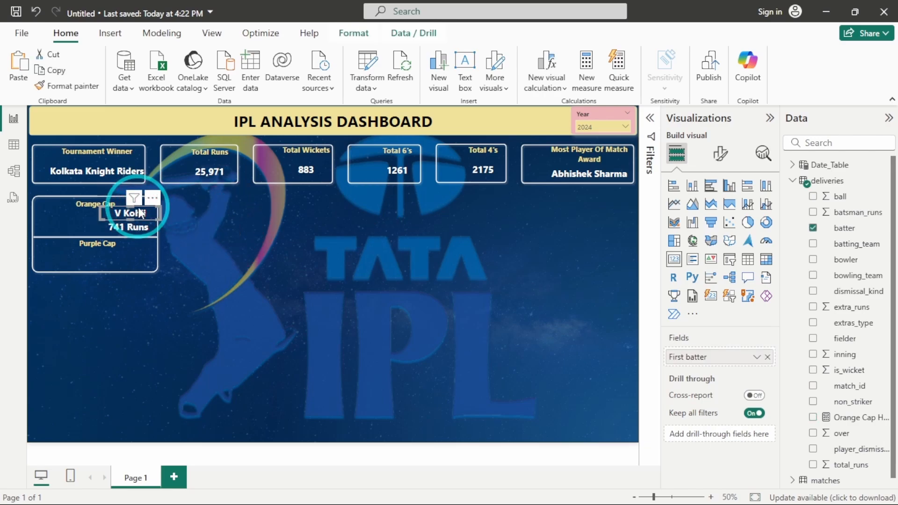
{"action": "left_click", "coordinate": [650, 118]}
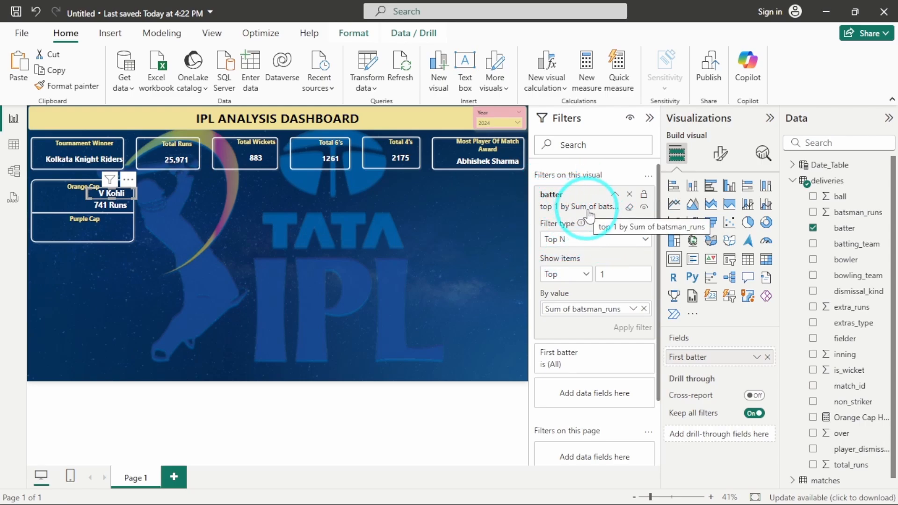
{"action": "left_click", "coordinate": [99, 205]}
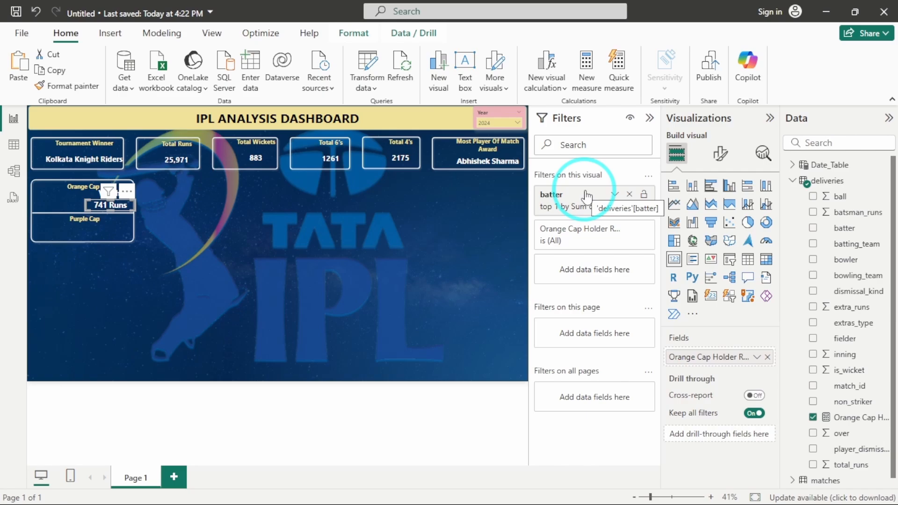
{"action": "left_click", "coordinate": [186, 225]}
- Duplicate the Orange Cap batter card and place the copy just beneath the Purple Cap label
{"action": "left_click", "coordinate": [113, 190]}
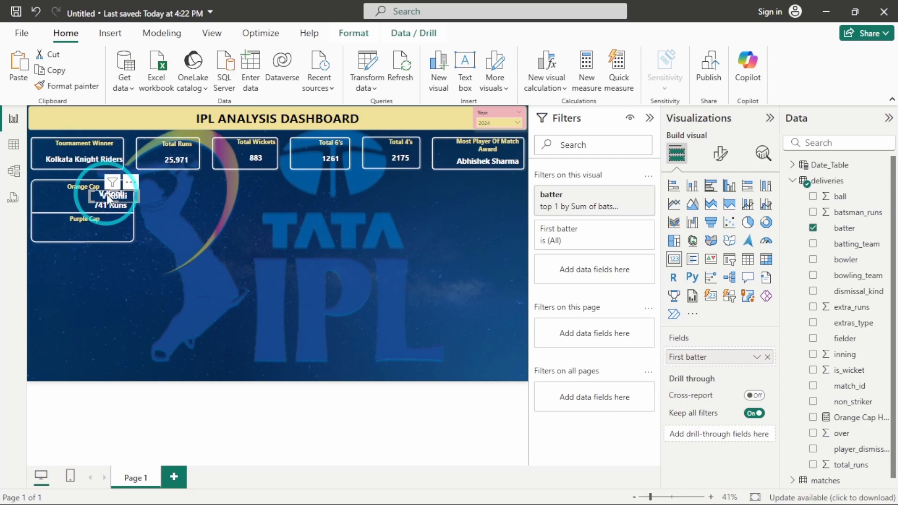
{"action": "left_click", "coordinate": [130, 181]}
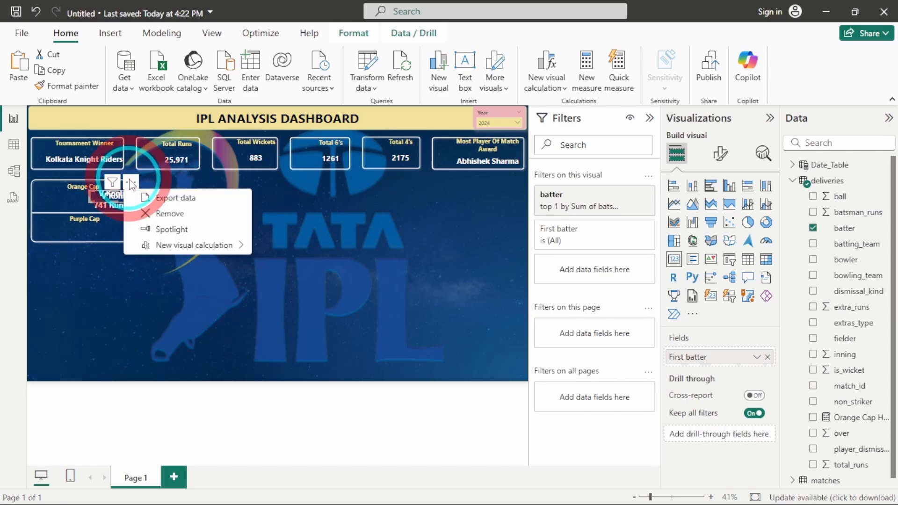
{"action": "left_click", "coordinate": [258, 188]}
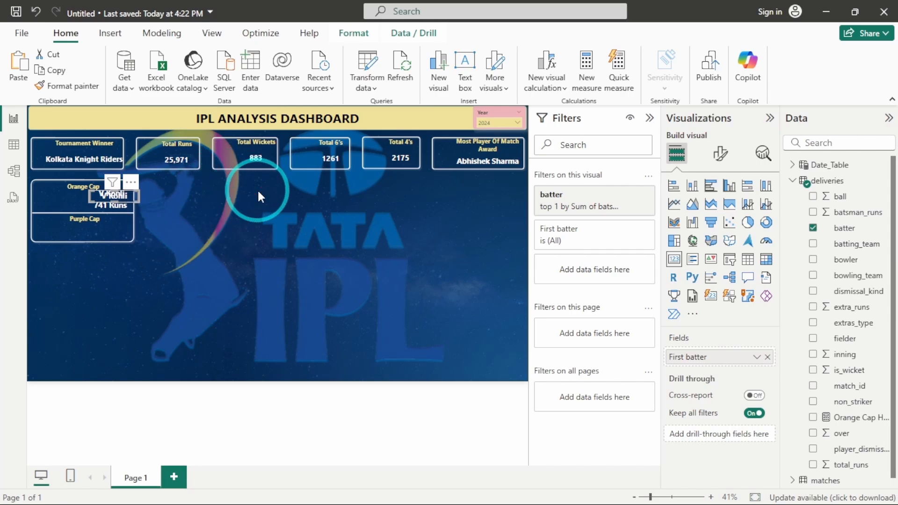
{"action": "left_click", "coordinate": [131, 194]}
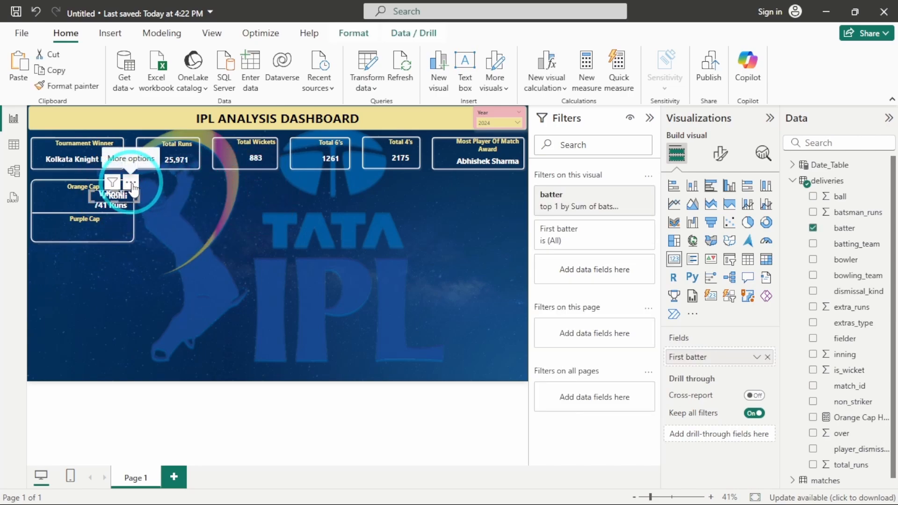
{"action": "left_click_drag", "start_coordinate": [132, 187], "coordinate": [130, 218]}
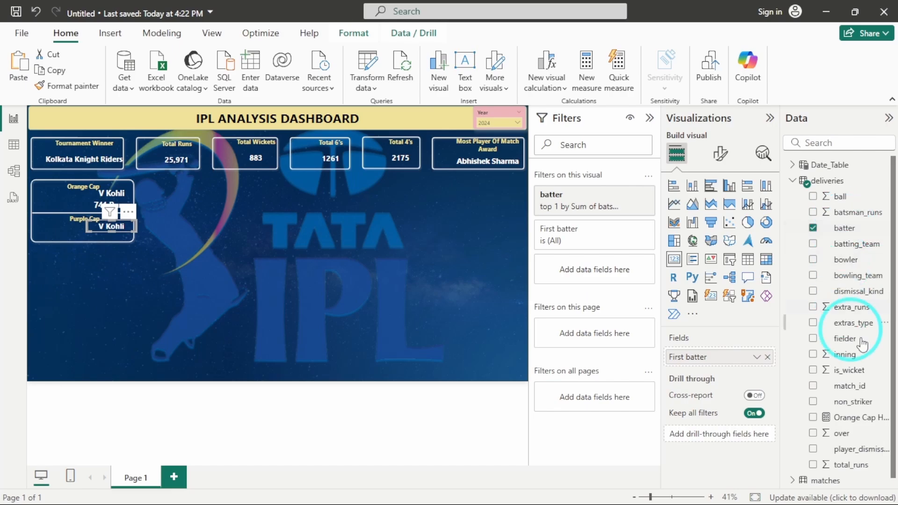
- Switch the Purple Cap card to the bowler field and replace its batter filter with a Top N filter for the top 1 bowler by Sum of is_wicket
{"action": "left_click_drag", "start_coordinate": [845, 259], "coordinate": [727, 357]}
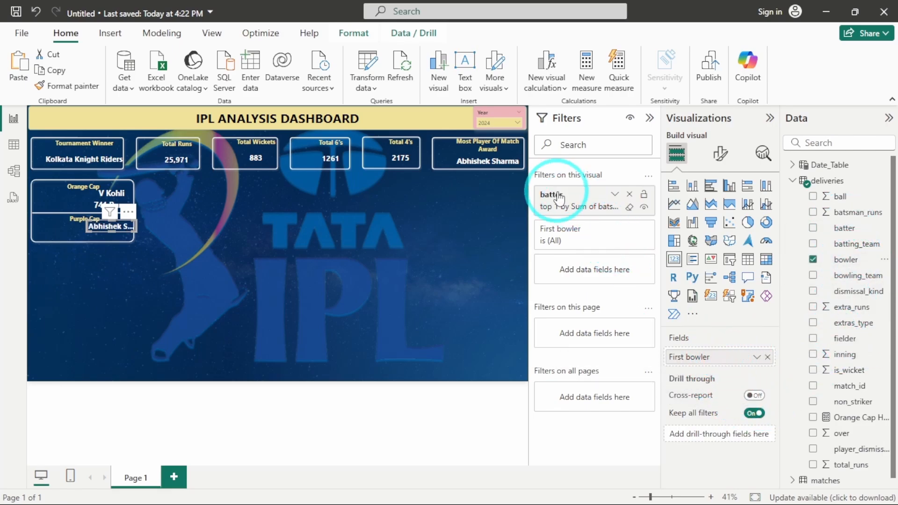
{"action": "left_click", "coordinate": [629, 194]}
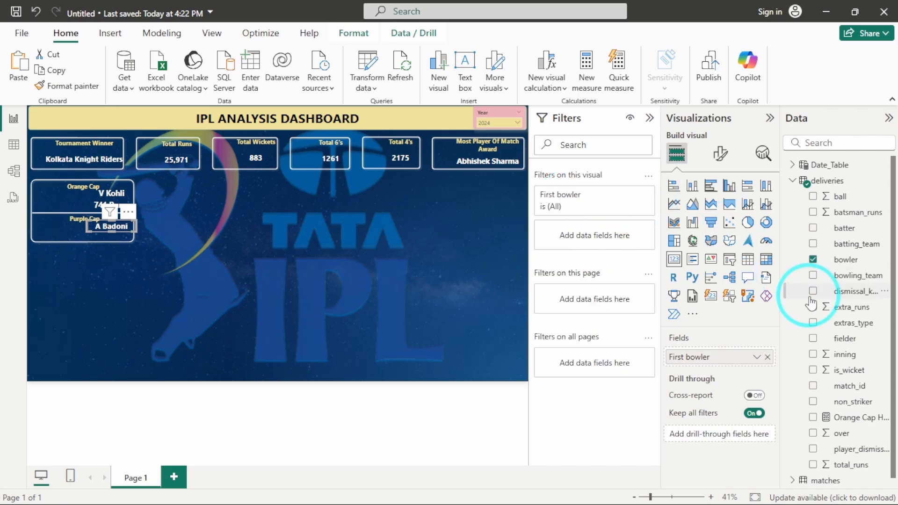
{"action": "left_click_drag", "start_coordinate": [845, 259], "coordinate": [614, 242]}
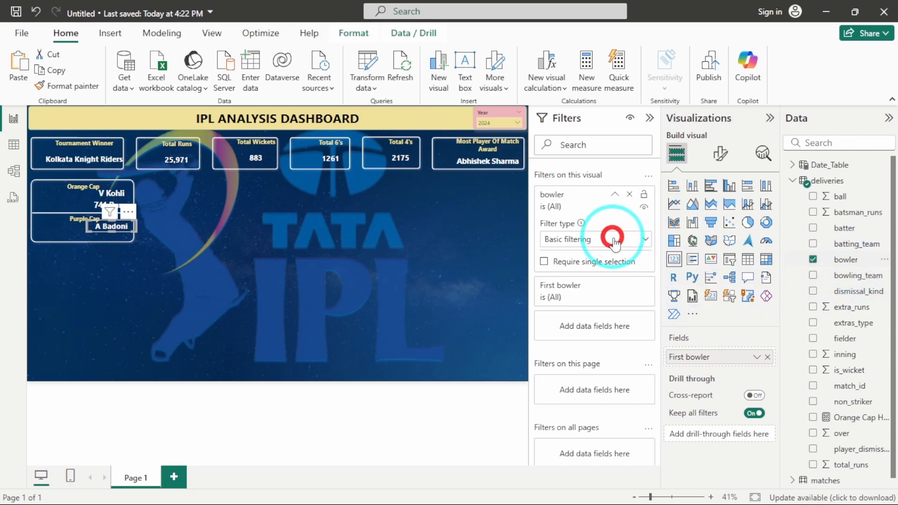
{"action": "left_click", "coordinate": [614, 242]}
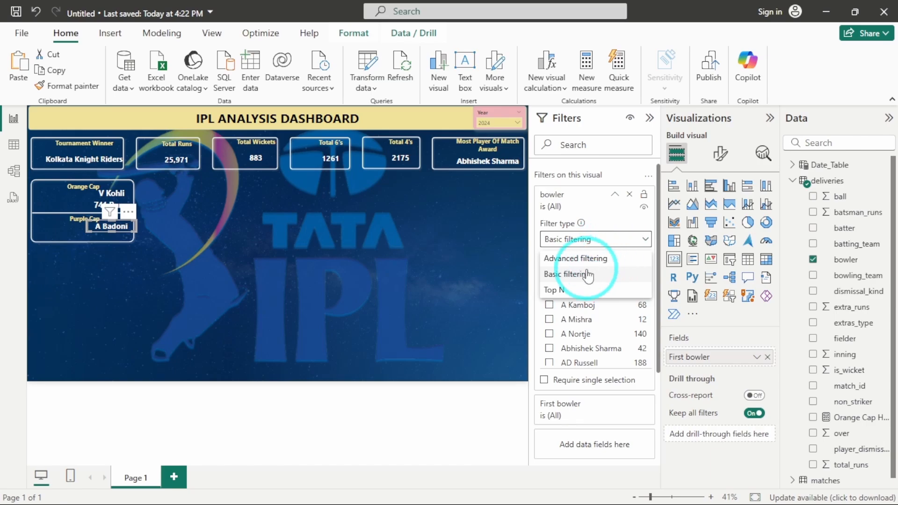
{"action": "left_click", "coordinate": [569, 290]}
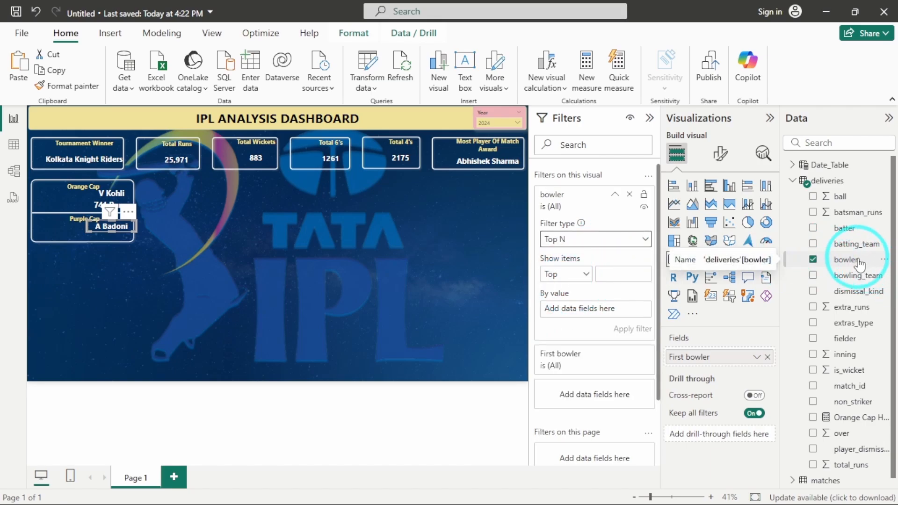
{"action": "scroll", "coordinate": [859, 264], "scroll_direction": "down", "scroll_amount": 1}
{"action": "left_click_drag", "start_coordinate": [848, 366], "coordinate": [603, 309]}
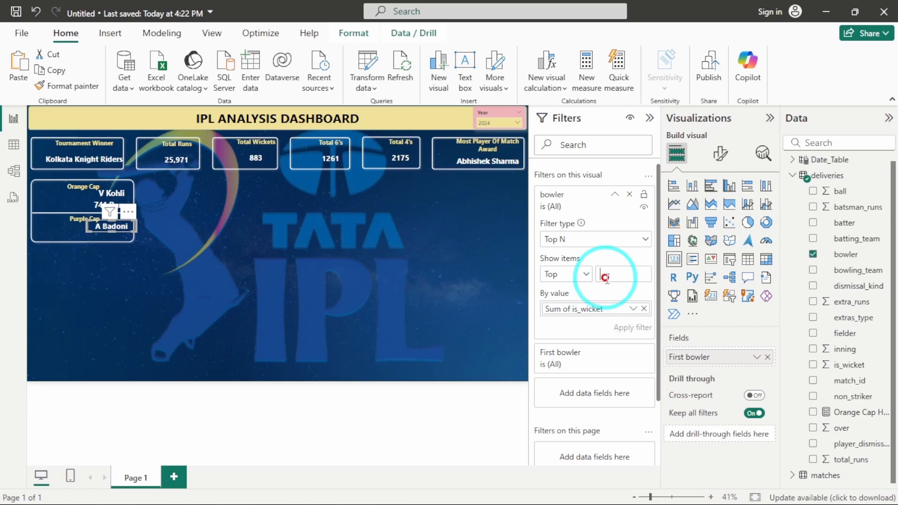
{"action": "type", "text": "1"}
{"action": "left_click", "coordinate": [632, 328]}
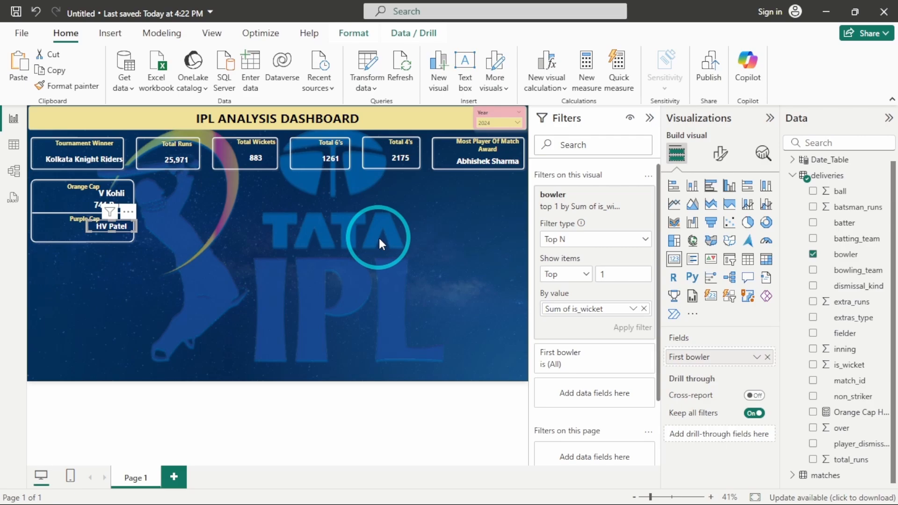
- Filter the deliveries table data to rows where is_wicket is 1 and examine the wicket records
{"action": "left_click", "coordinate": [14, 144]}
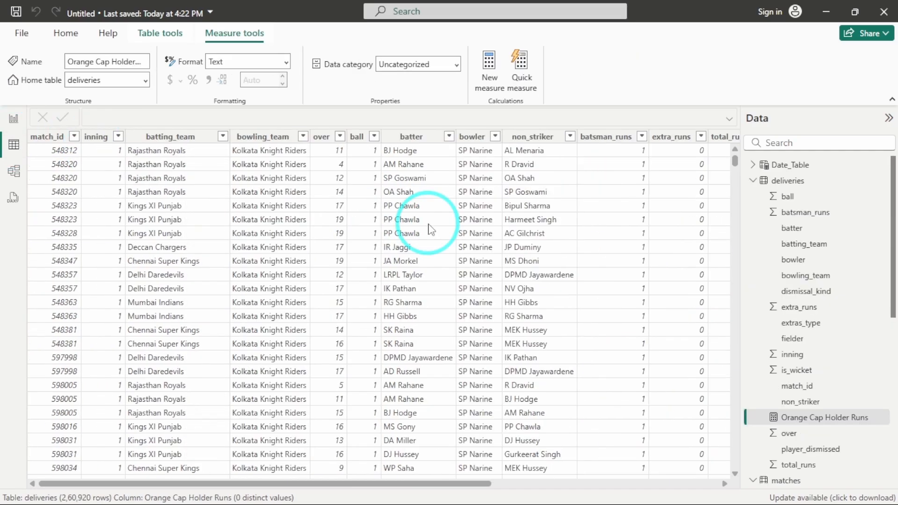
{"action": "left_click", "coordinate": [831, 181]}
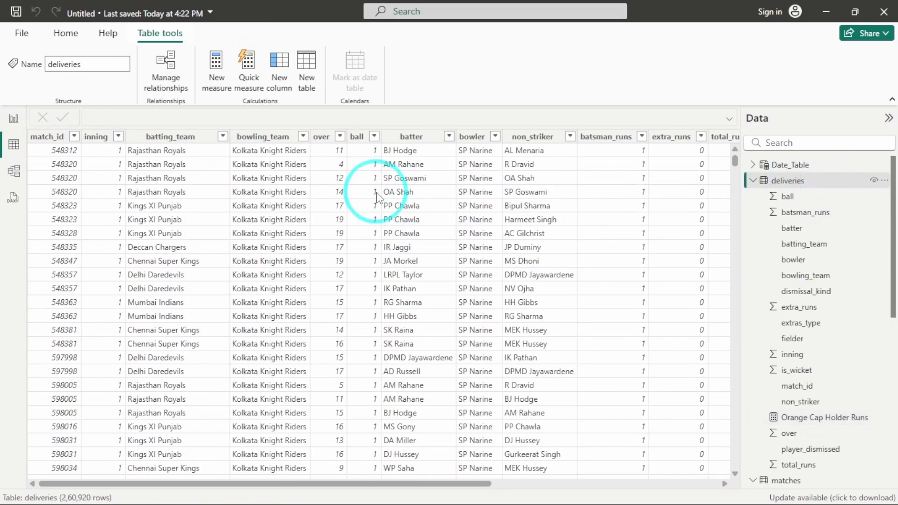
{"action": "scroll", "coordinate": [376, 194], "scroll_direction": "right", "scroll_amount": 10}
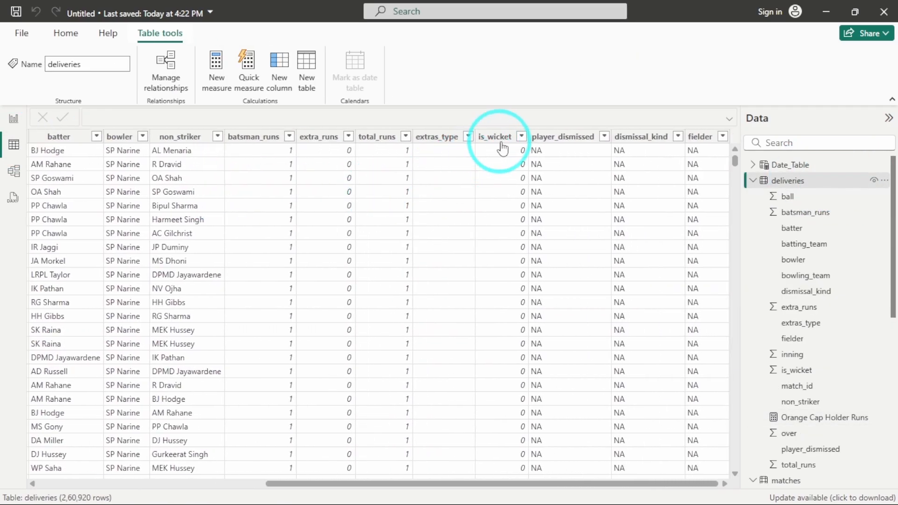
{"action": "left_click", "coordinate": [521, 136]}
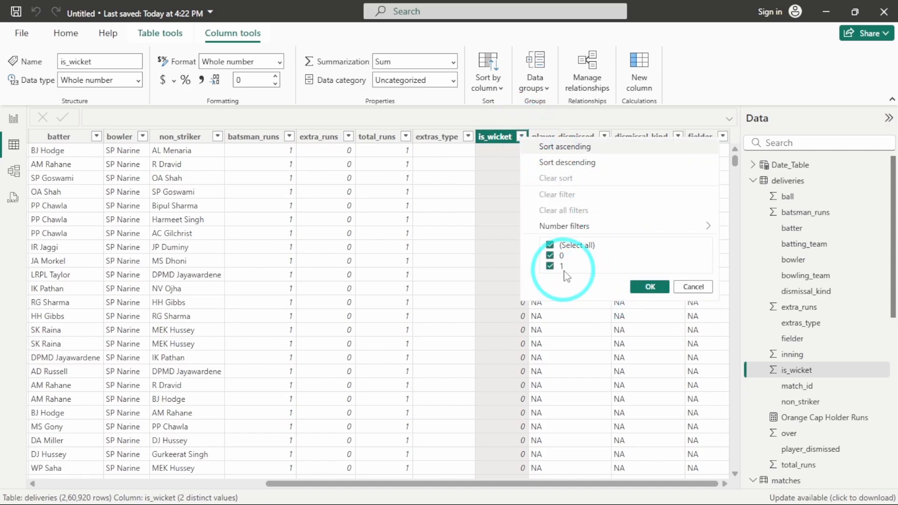
{"action": "left_click", "coordinate": [550, 255]}
{"action": "left_click", "coordinate": [650, 286]}
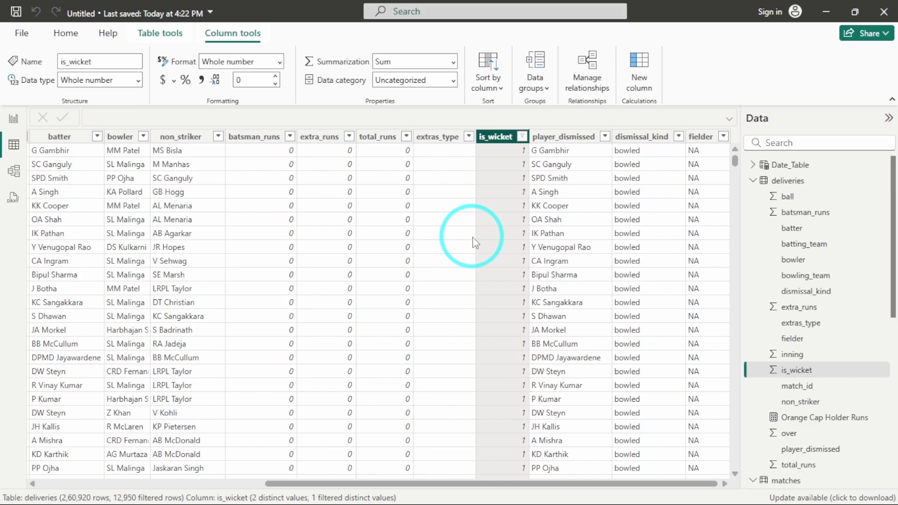
{"action": "scroll", "coordinate": [473, 242], "scroll_direction": "left", "scroll_amount": 6}
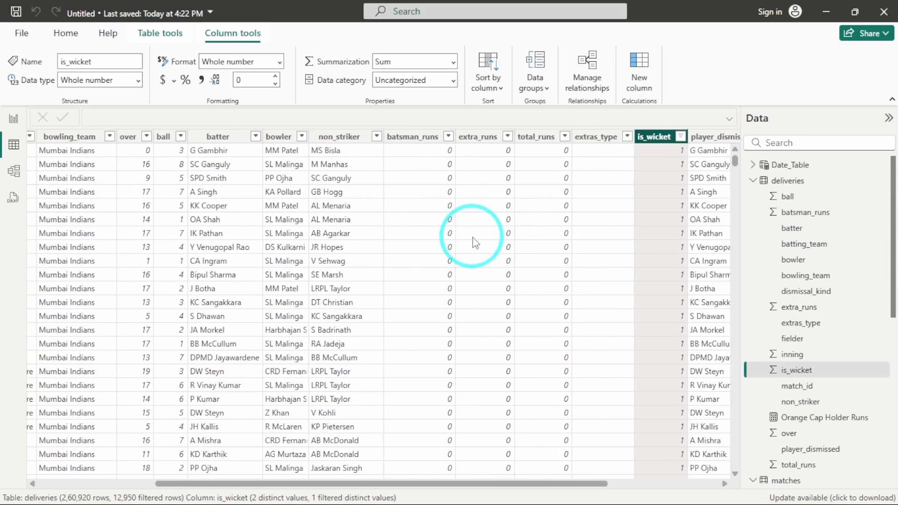
- Return to the report page, duplicate the Purple Cap bowler card and place the copy just beneath it
{"action": "scroll", "coordinate": [159, 192], "scroll_direction": "right", "scroll_amount": 3}
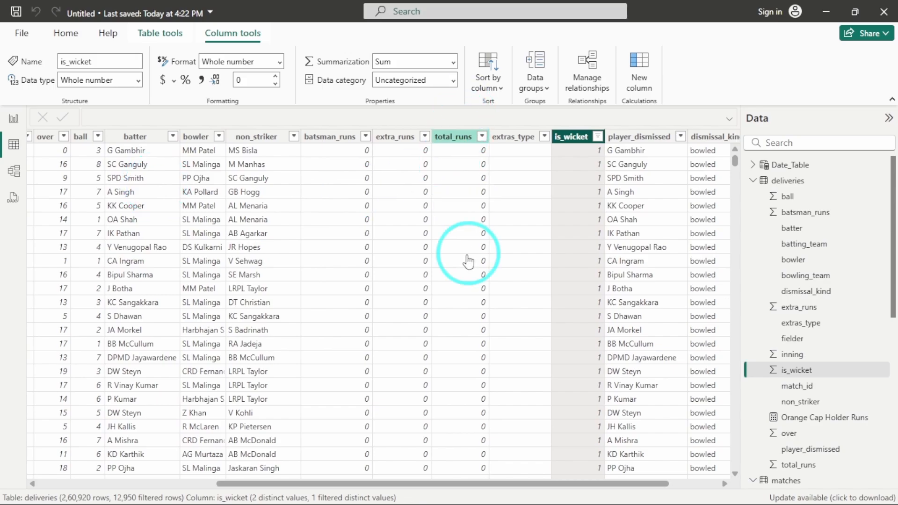
{"action": "left_click", "coordinate": [14, 118]}
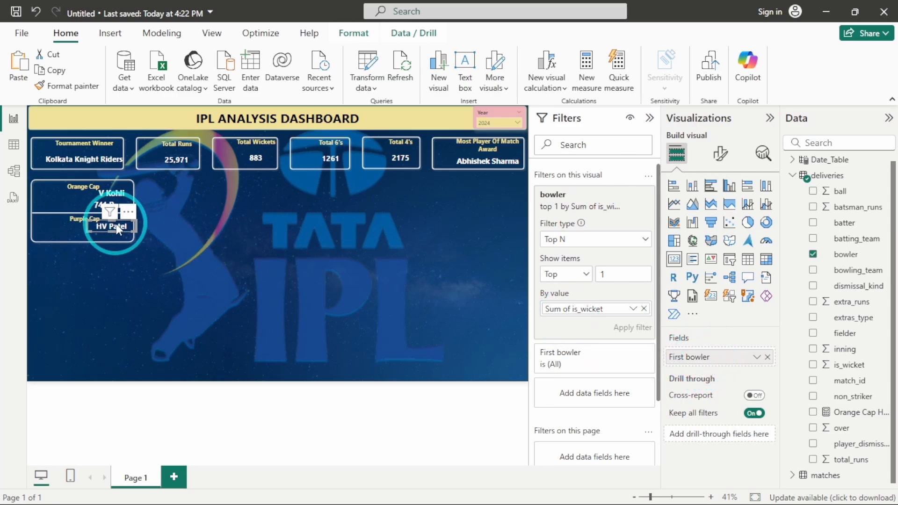
{"action": "left_click_drag", "start_coordinate": [116, 223], "coordinate": [117, 235]}
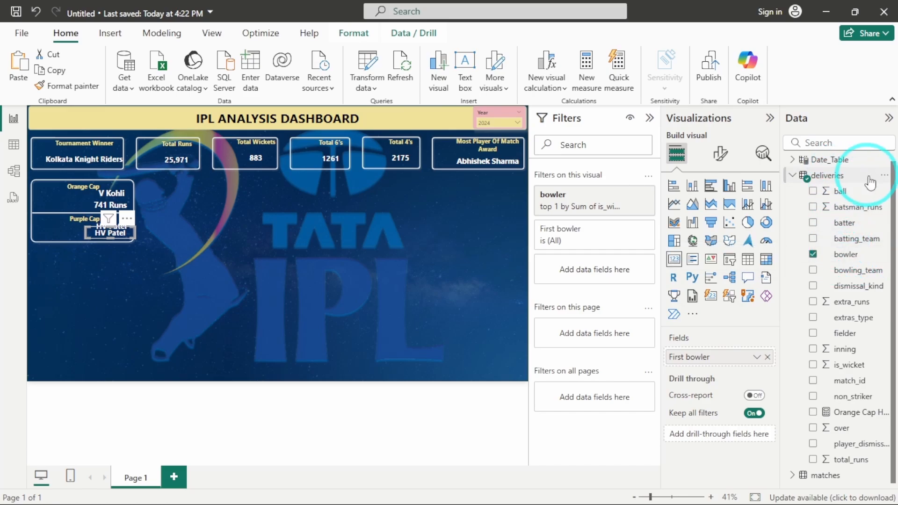
- Create a measure in the deliveries table: Purple Cap Holder Wickets = CALCULATE(SUM(deliveries[is_wicket])) & " Wickets"
{"action": "left_click", "coordinate": [884, 175]}
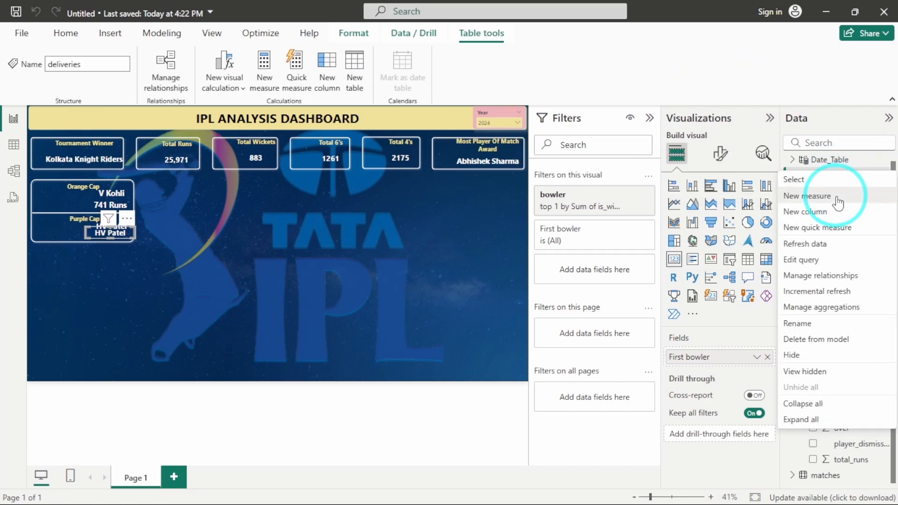
{"action": "left_click", "coordinate": [836, 196]}
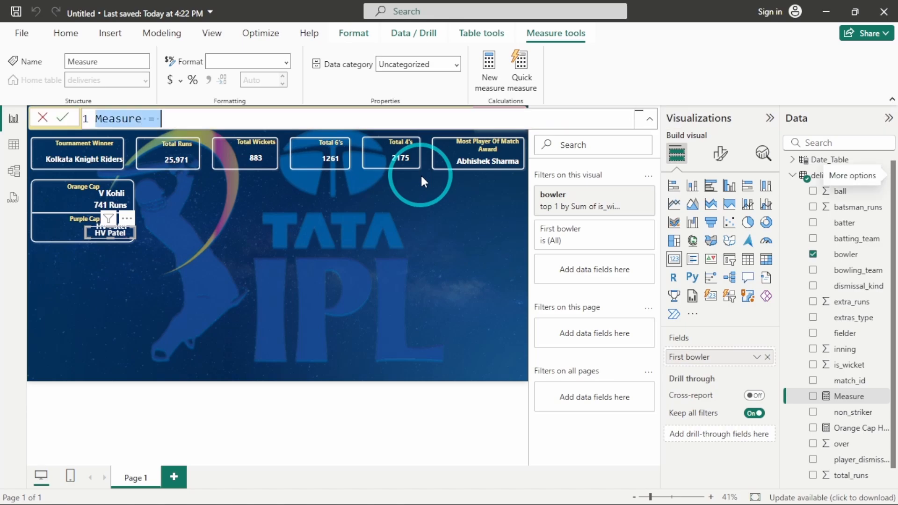
{"action": "type", "text": "P"}
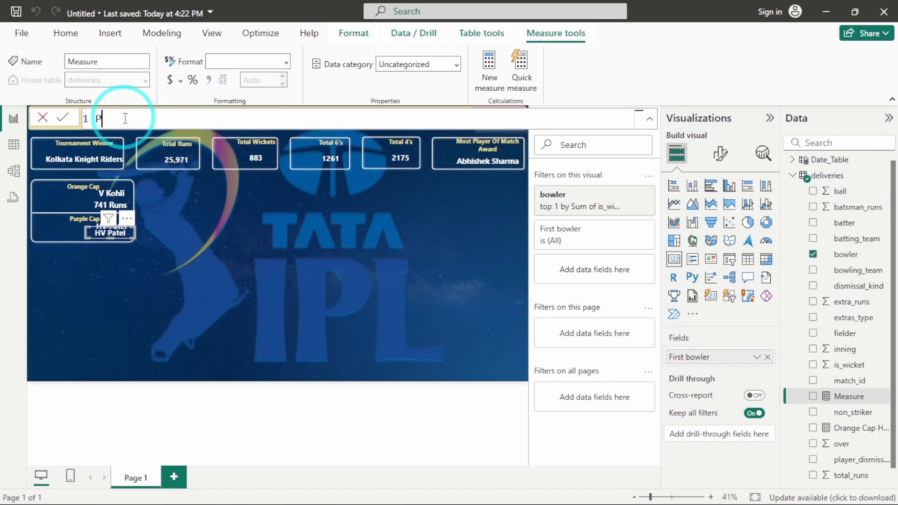
{"action": "type", "text": "urple Cap Holder Wickets "}
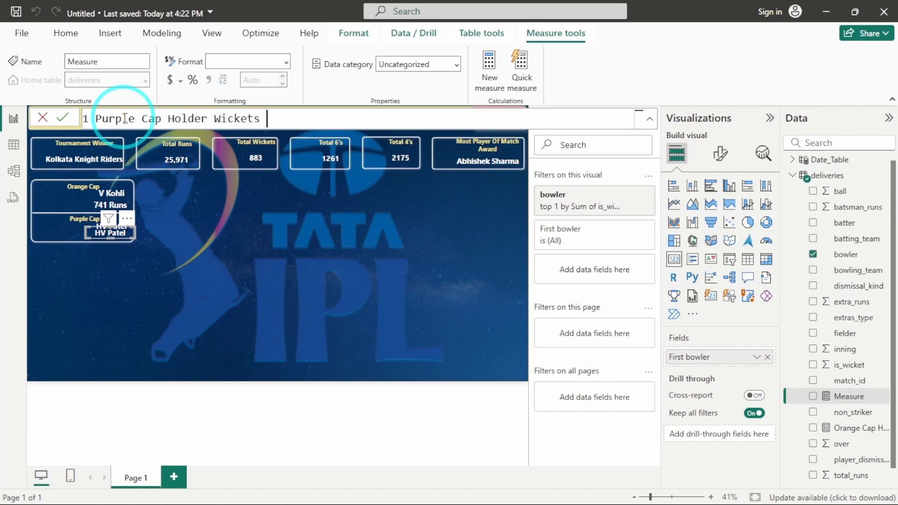
{"action": "type", "text": "="}
{"action": "key", "text": "shift+Return"}
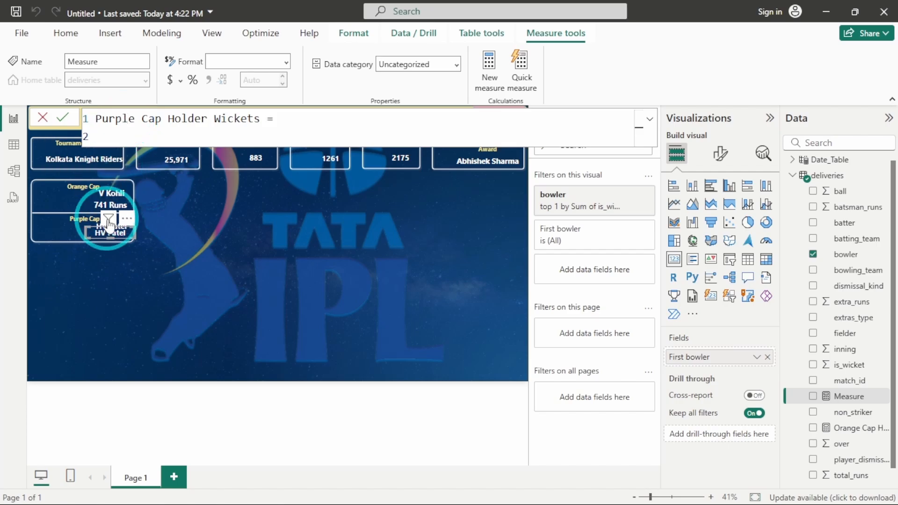
{"action": "mouse_move", "coordinate": [108, 219]}
{"action": "type", "text": "CALCUL"}
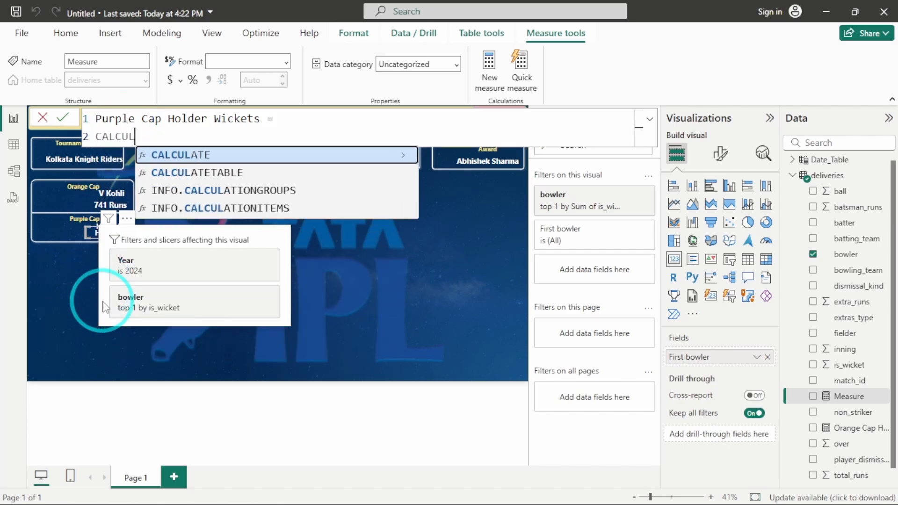
{"action": "type", "text": "ATE(SUM(is"}
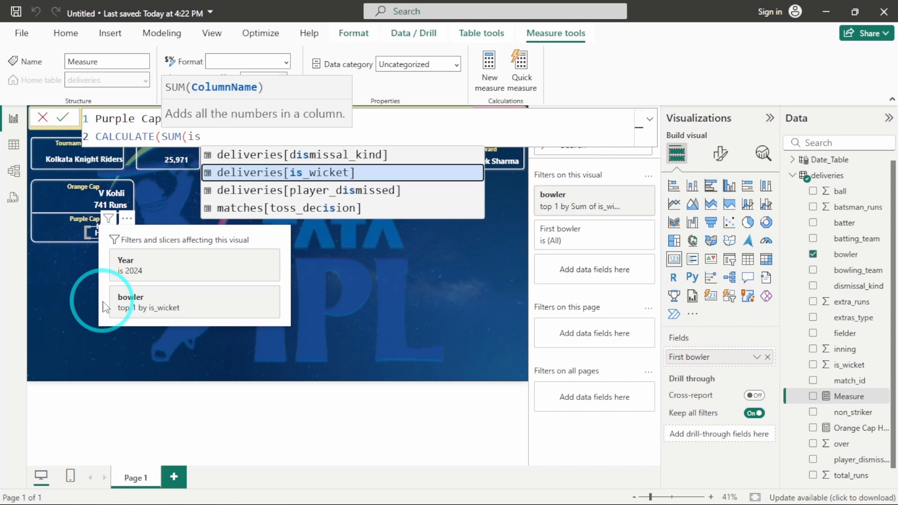
{"action": "key", "text": "Tab"}
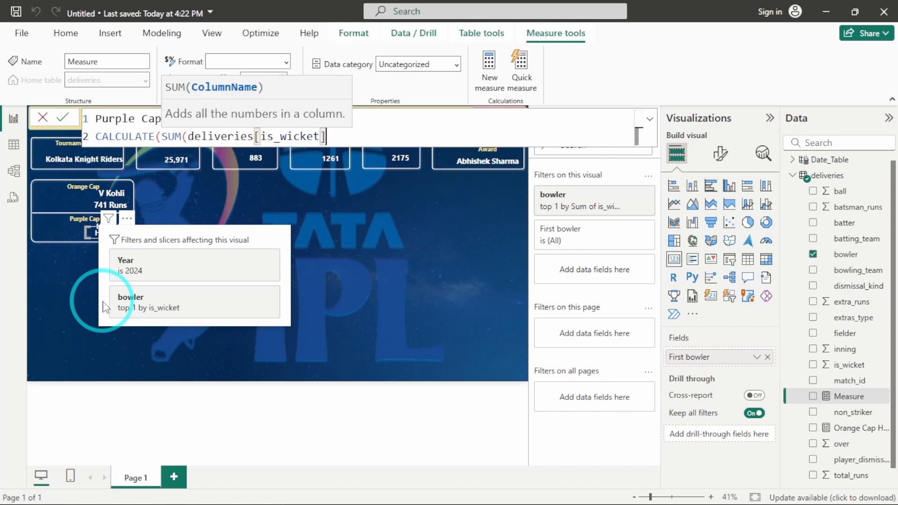
{"action": "type", "text": ")) & "}
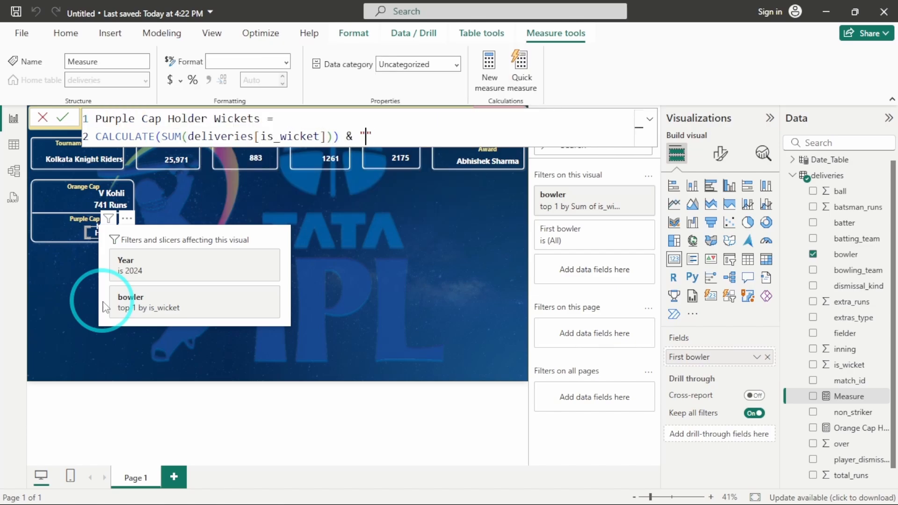
{"action": "type", "text": "\" Wickets"}
{"action": "key", "text": "Return"}
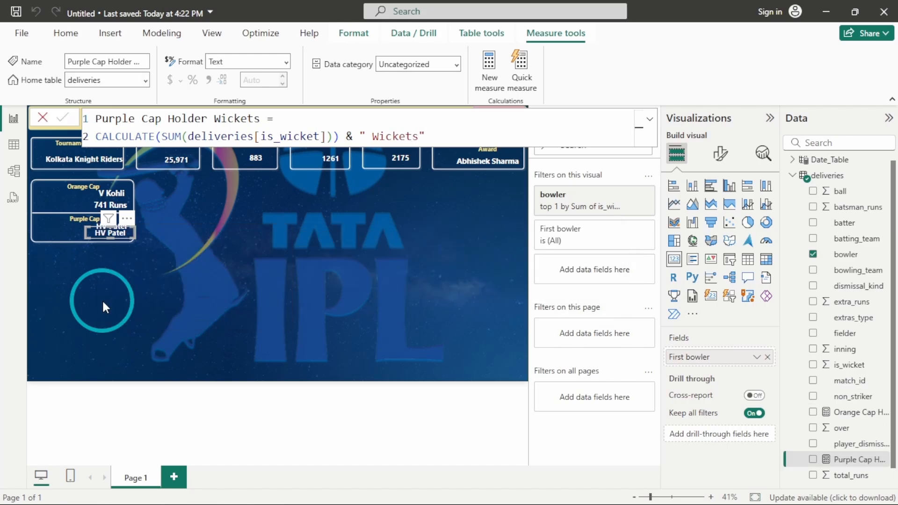
- Replace the bowler field on the copied Purple Cap card with the Purple Cap Holder Wickets measure
{"action": "left_click", "coordinate": [42, 116]}
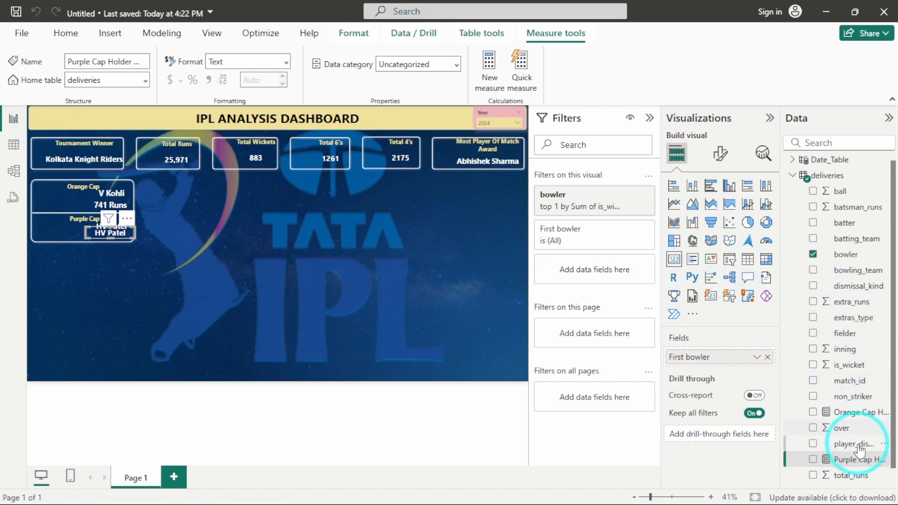
{"action": "left_click_drag", "start_coordinate": [858, 462], "coordinate": [722, 355]}
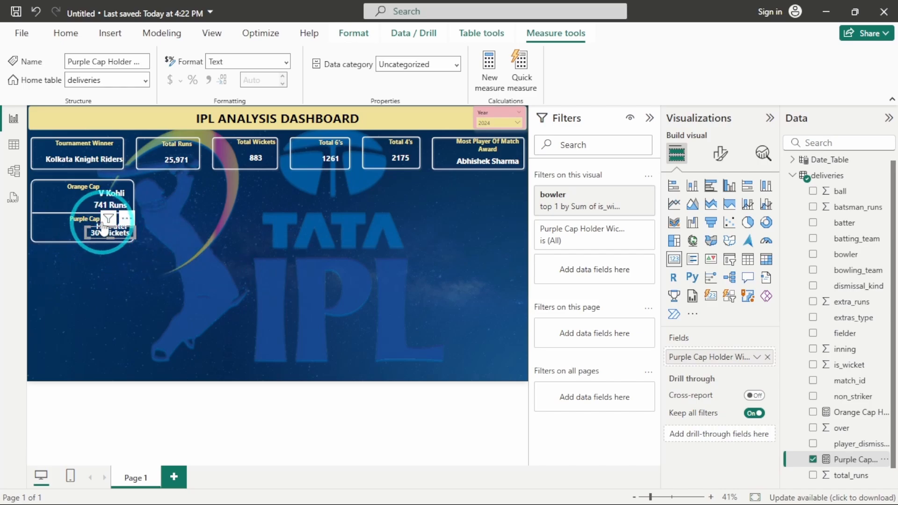
{"action": "left_click", "coordinate": [253, 235]}
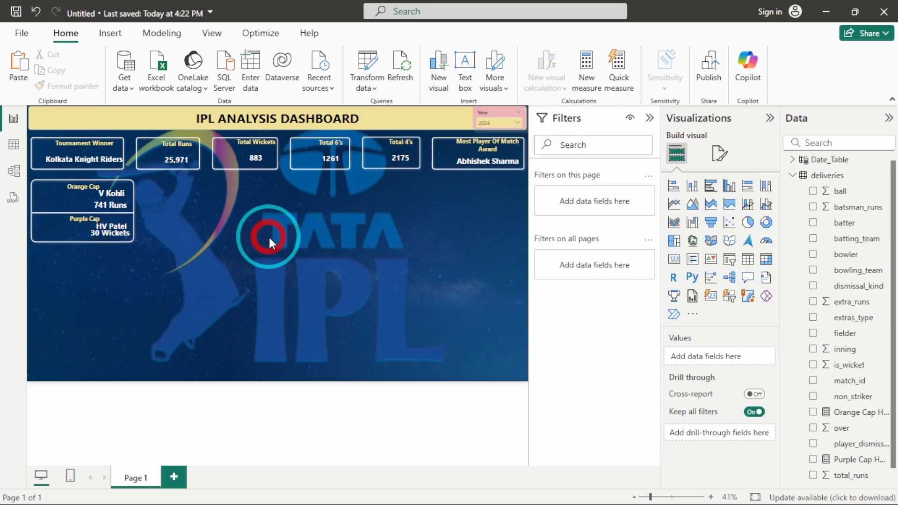
- Space the Purple Cap bowler and wickets cards apart vertically and shift both slightly to the right within the frame
{"action": "left_click", "coordinate": [649, 118]}
{"action": "left_click", "coordinate": [668, 498]}
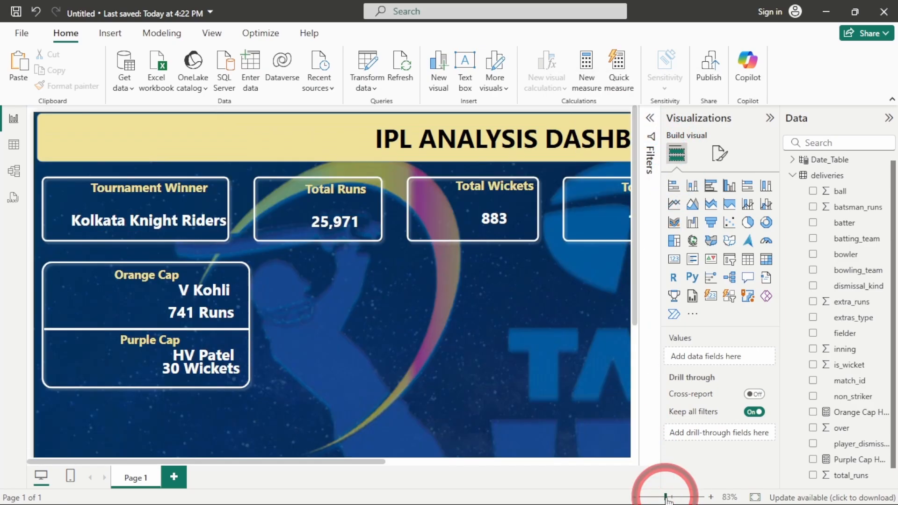
{"action": "left_click", "coordinate": [265, 313]}
{"action": "left_click", "coordinate": [202, 317]}
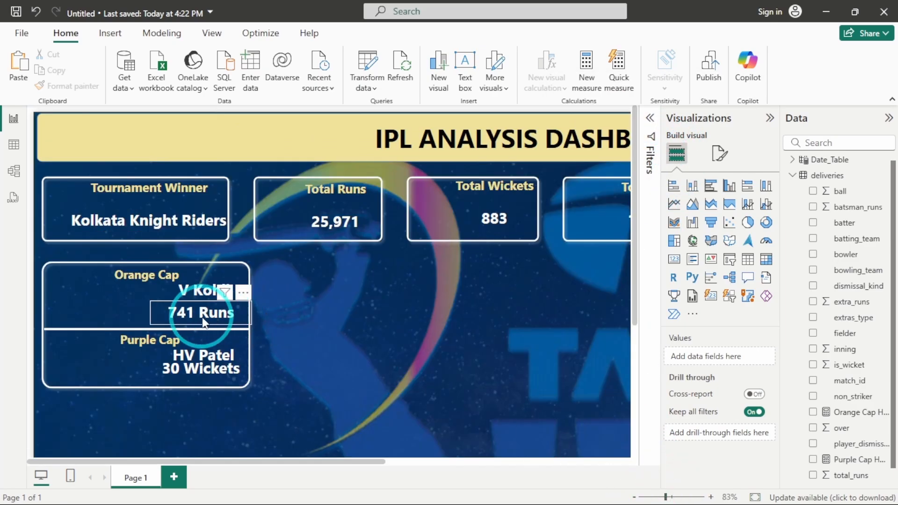
{"action": "left_click", "coordinate": [206, 370]}
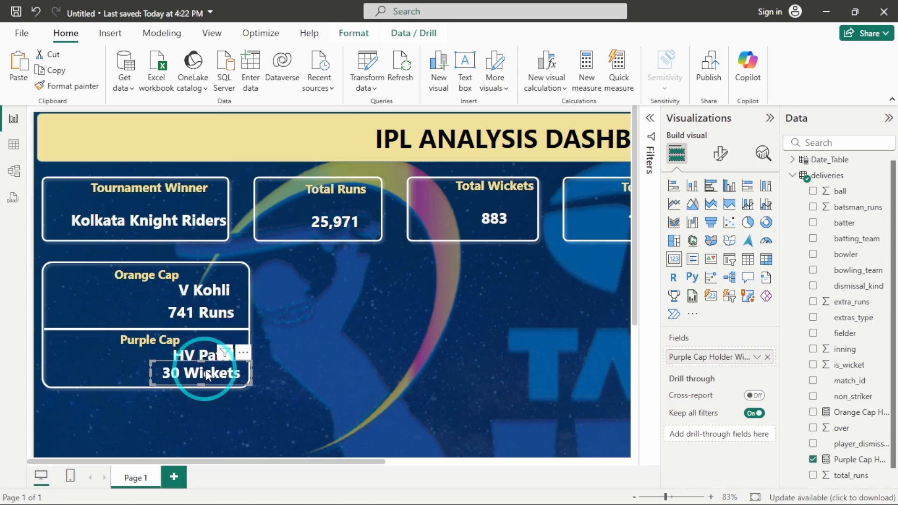
{"action": "left_click", "coordinate": [198, 355]}
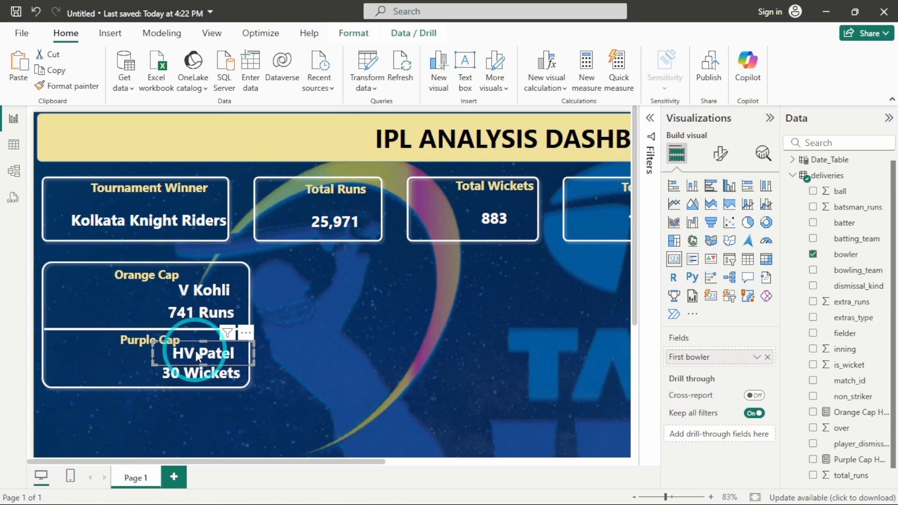
{"action": "left_click", "coordinate": [196, 372]}
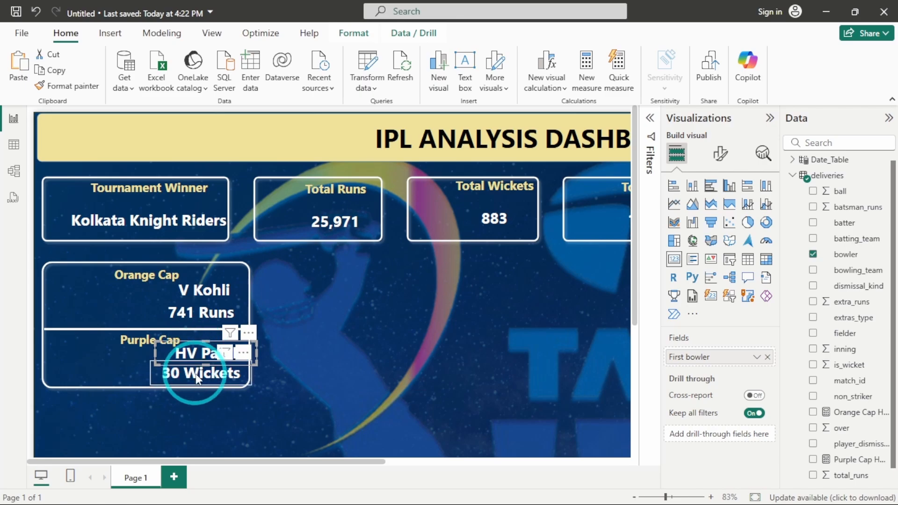
- Nudge the Orange Cap batter and runs cards, the divider line and the Purple Cap label slightly upward
{"action": "left_click", "coordinate": [201, 295]}
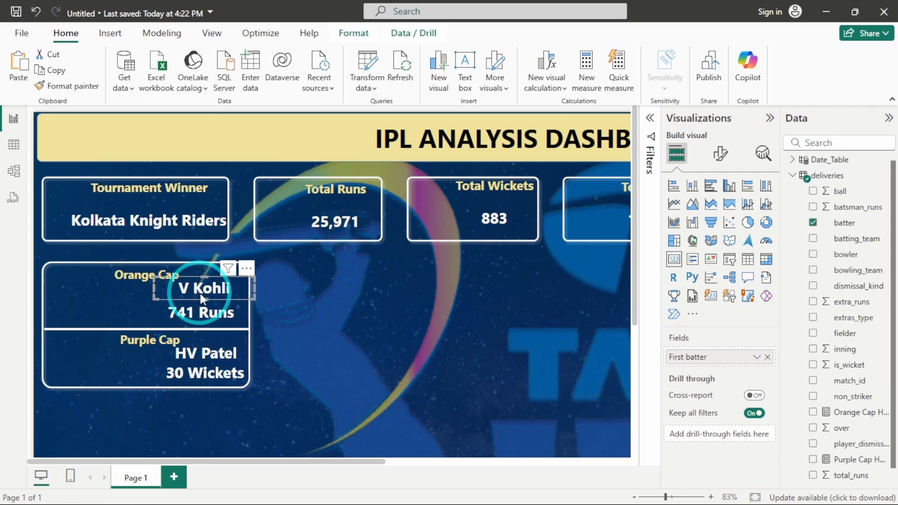
{"action": "left_click", "coordinate": [204, 312]}
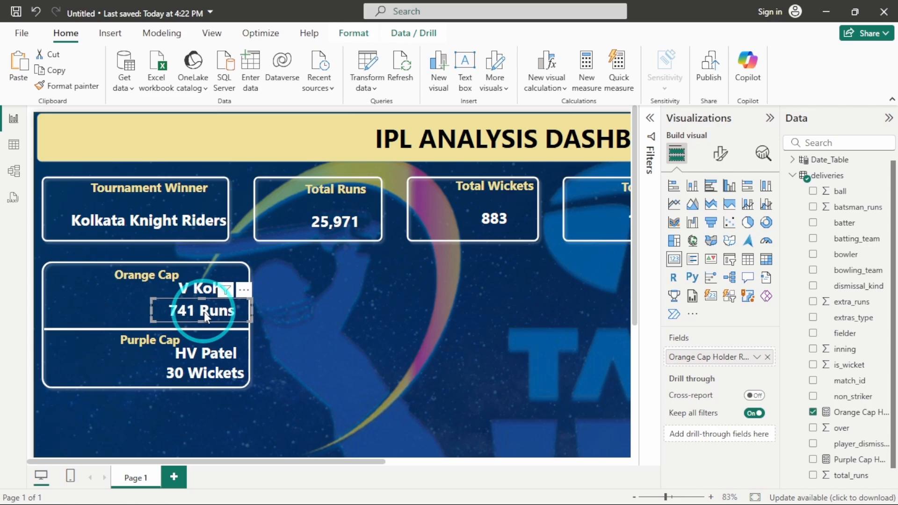
{"action": "left_click", "coordinate": [58, 329]}
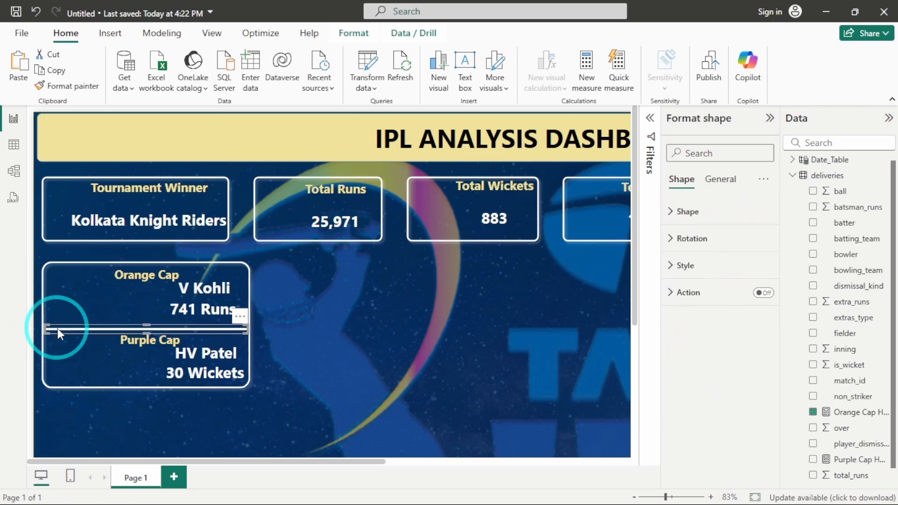
{"action": "left_click", "coordinate": [154, 354]}
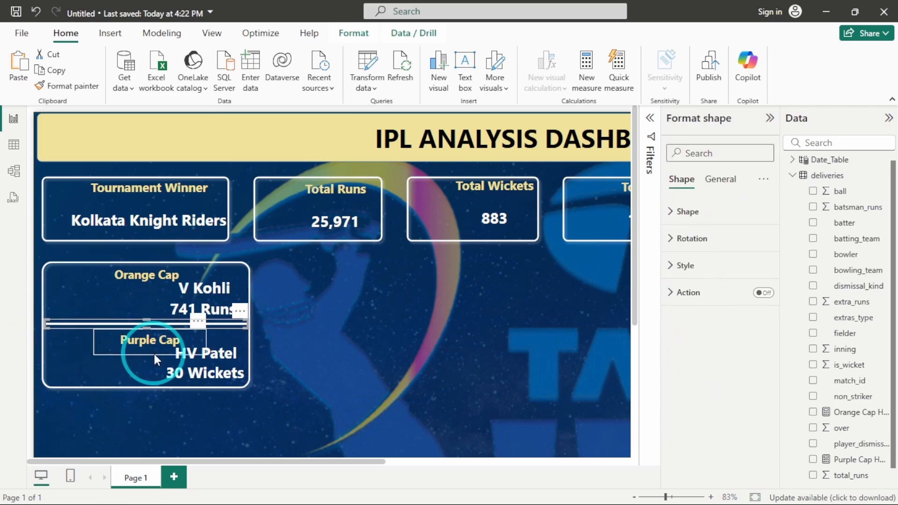
{"action": "left_click", "coordinate": [94, 350]}
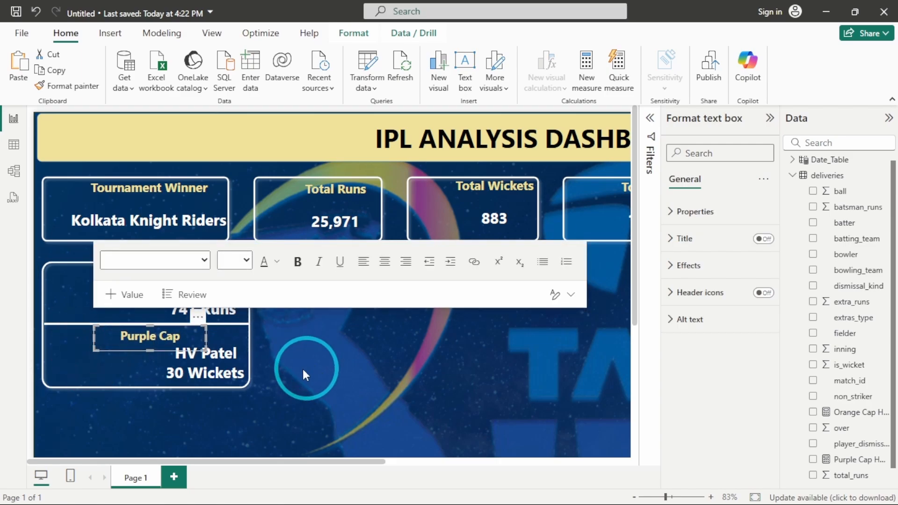
- Fine-tune the vertical positions of the bowler and wickets cards beneath the Purple Cap label
{"action": "left_click", "coordinate": [238, 364]}
{"action": "left_click", "coordinate": [282, 335]}
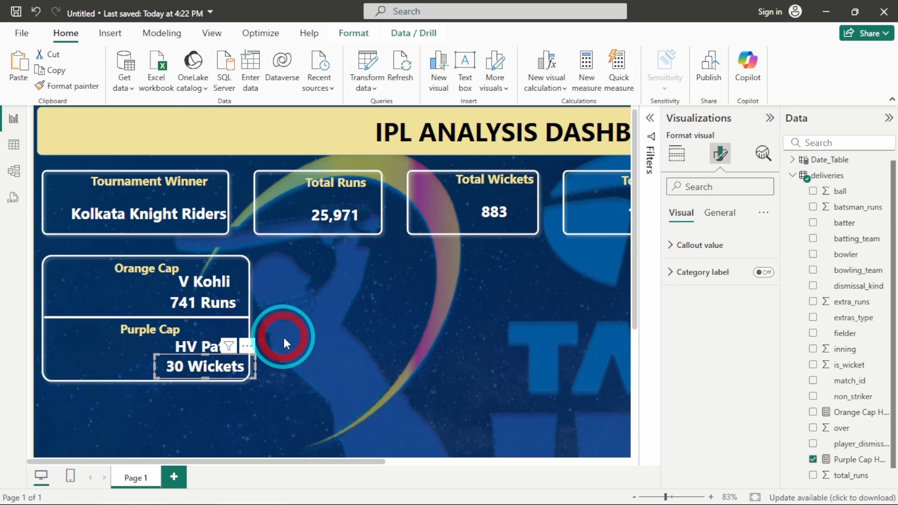
{"action": "left_click", "coordinate": [199, 344]}
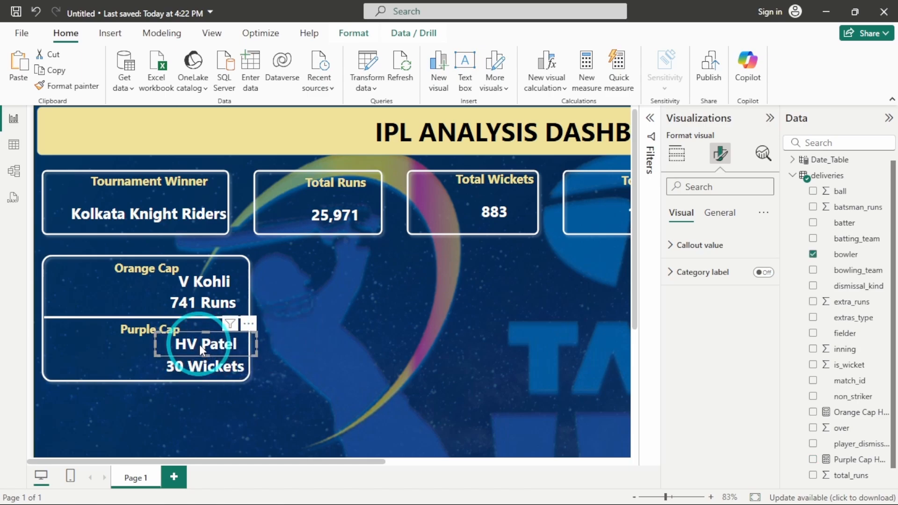
{"action": "left_click", "coordinate": [201, 364]}
{"action": "left_click", "coordinate": [279, 348]}
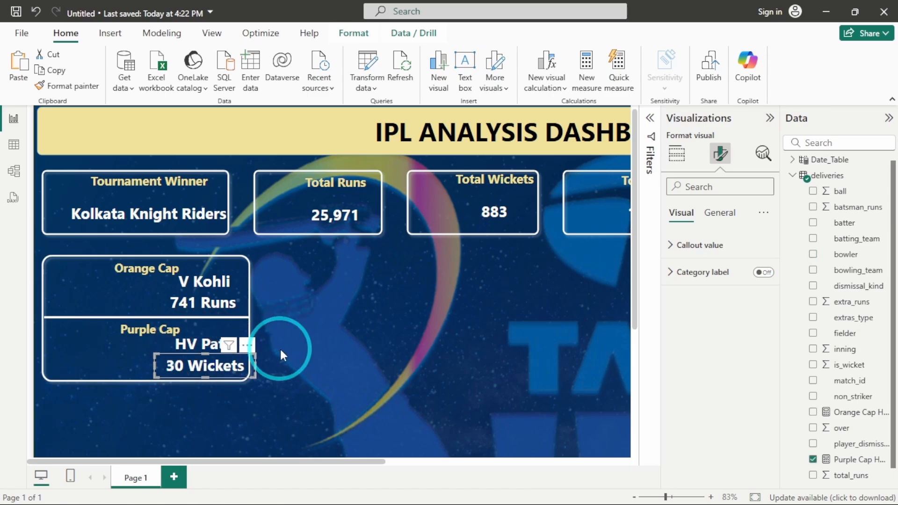
- Set the callout value color of the Orange Cap runs card and the Purple Cap wickets card to light pink
{"action": "left_click", "coordinate": [197, 301]}
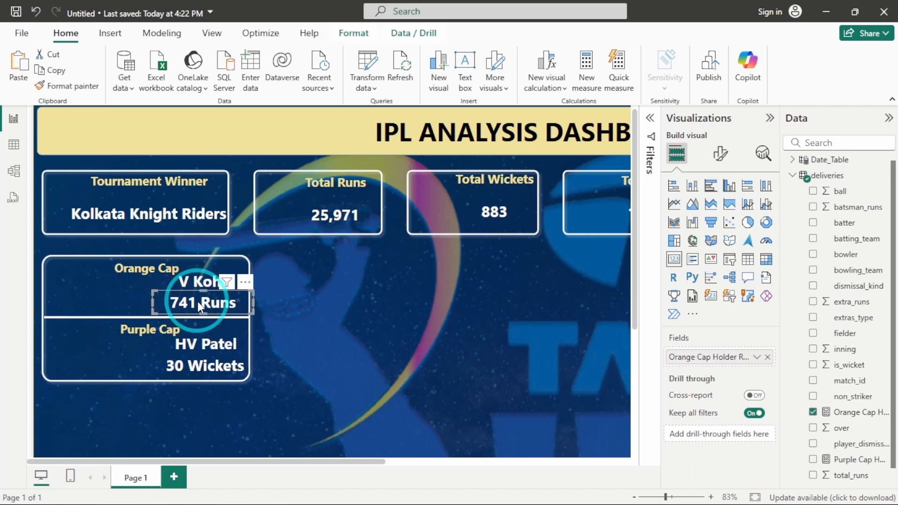
{"action": "left_click", "coordinate": [720, 153]}
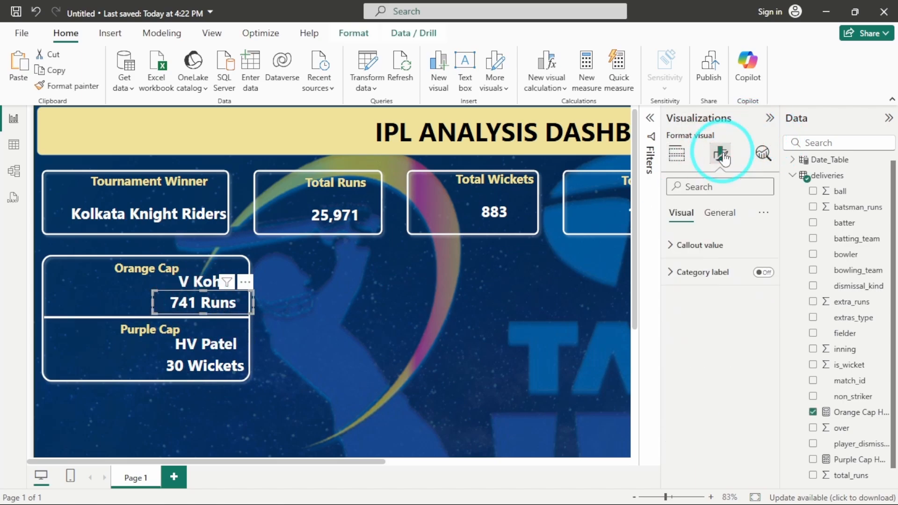
{"action": "left_click", "coordinate": [710, 246]}
{"action": "left_click", "coordinate": [687, 345]}
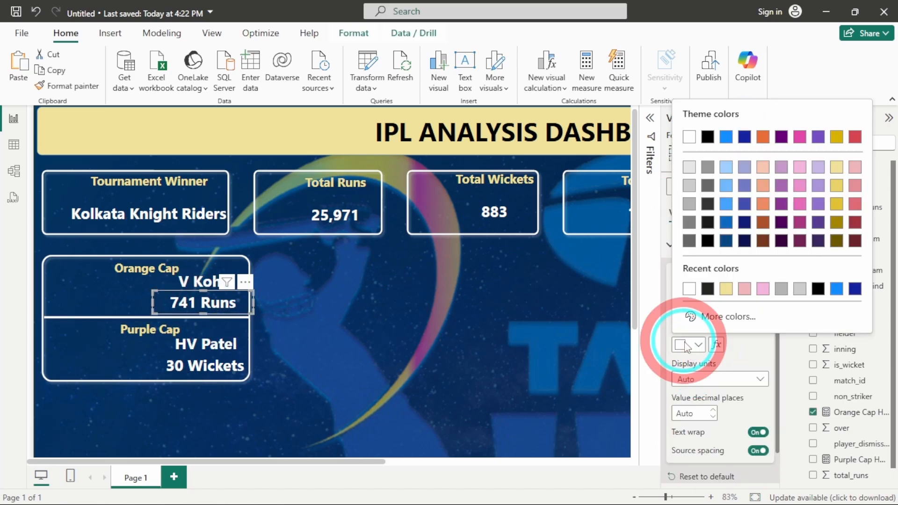
{"action": "left_click", "coordinate": [745, 292]}
{"action": "left_click", "coordinate": [213, 361]}
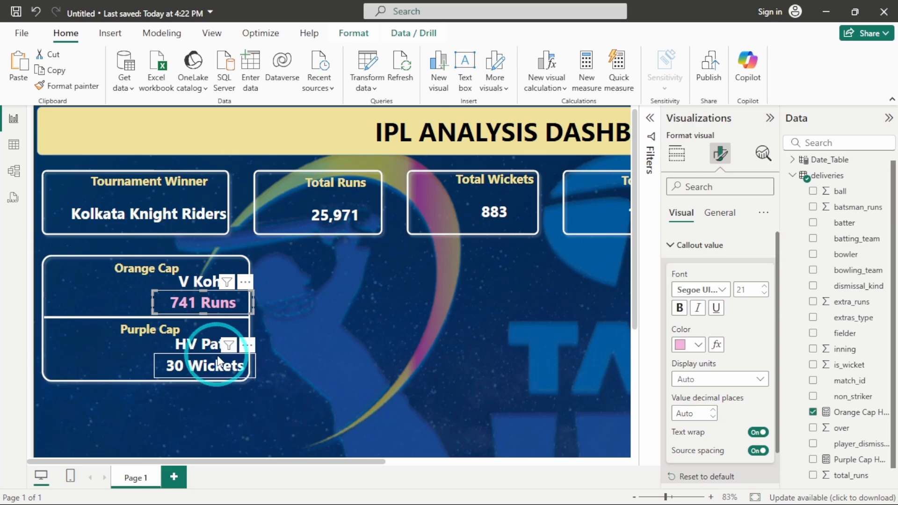
{"action": "left_click", "coordinate": [685, 346]}
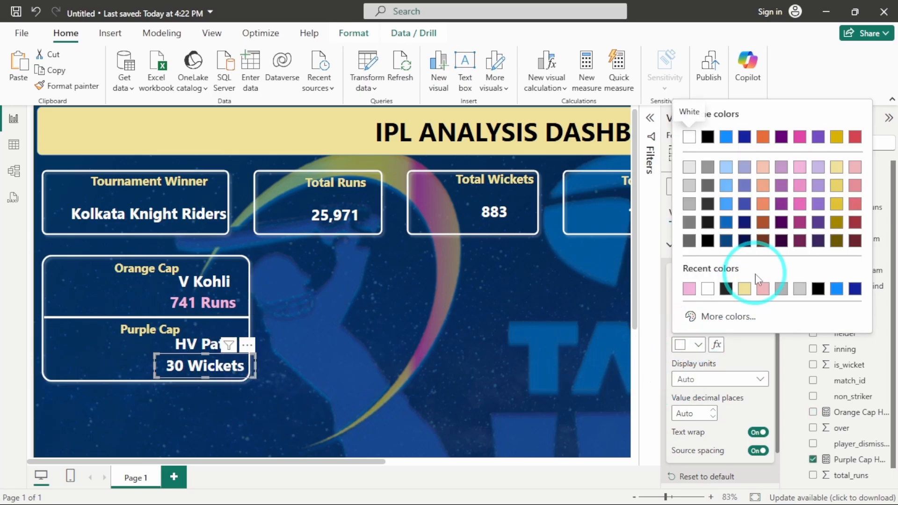
{"action": "left_click", "coordinate": [688, 288]}
{"action": "left_click", "coordinate": [429, 302]}
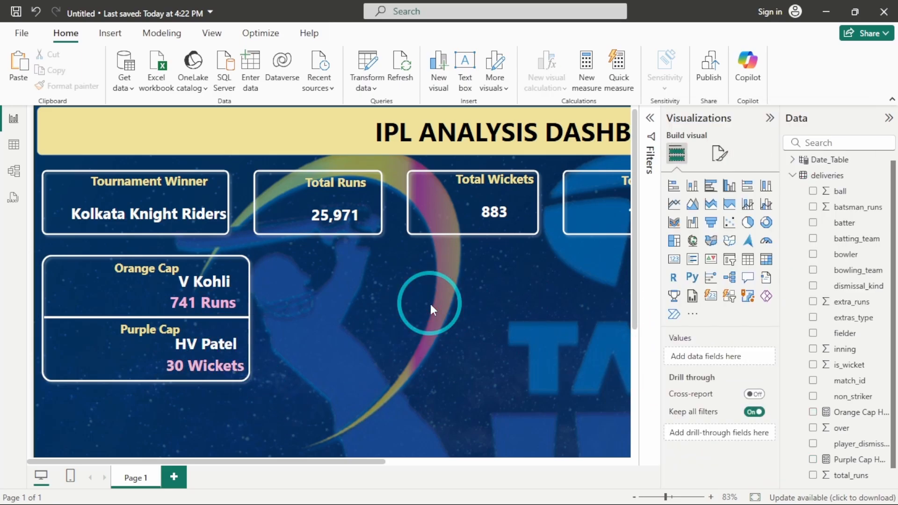
- Filter the dashboard by year to 2023, 2022 and finally 2021, checking the Orange Cap and Purple Cap cards for each season
{"action": "left_click", "coordinate": [755, 497]}
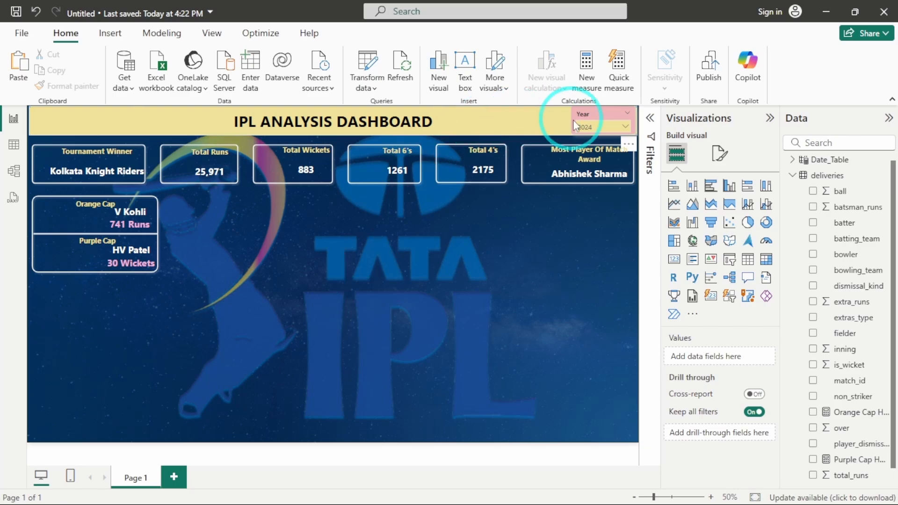
{"action": "left_click", "coordinate": [600, 127]}
{"action": "scroll", "coordinate": [599, 163], "scroll_direction": "down", "scroll_amount": 3}
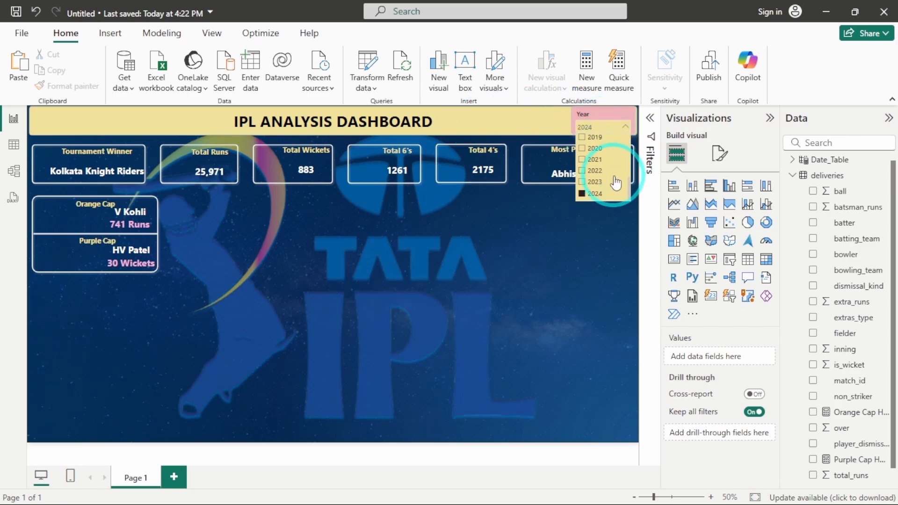
{"action": "left_click", "coordinate": [594, 182]}
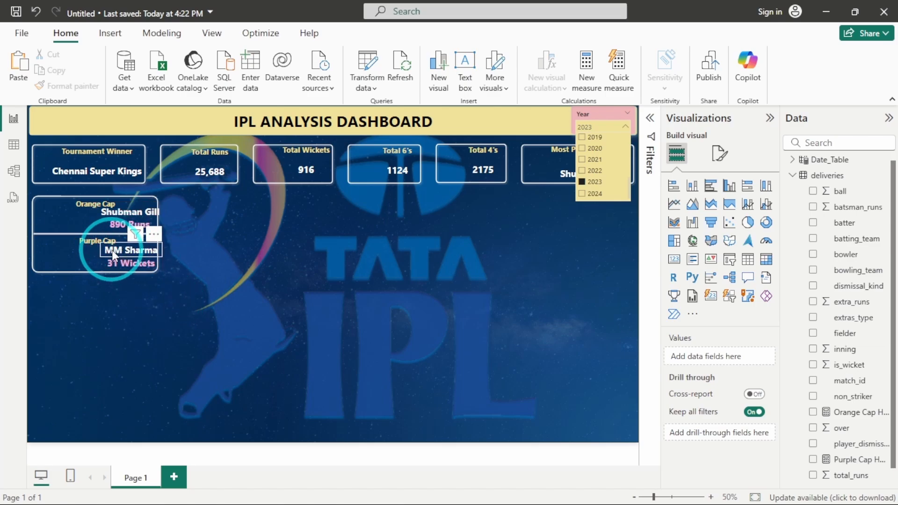
{"action": "left_click", "coordinate": [594, 171]}
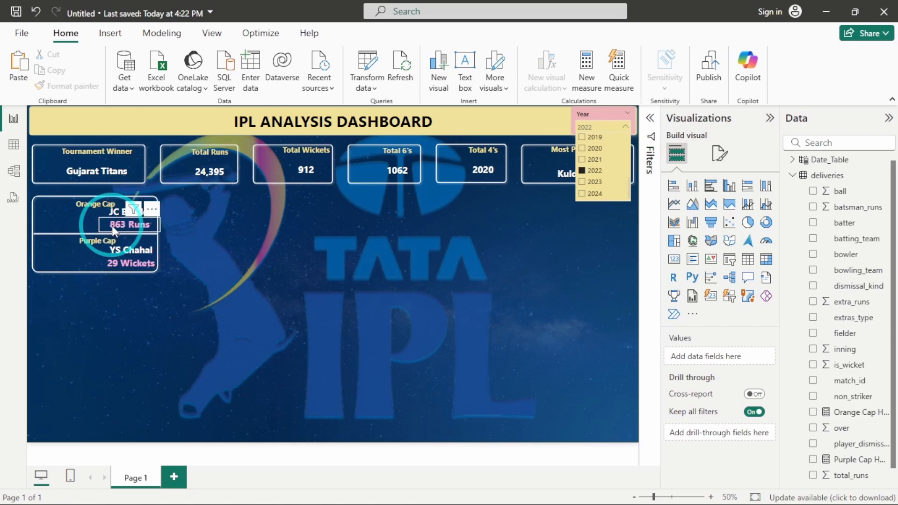
{"action": "left_click", "coordinate": [590, 160]}
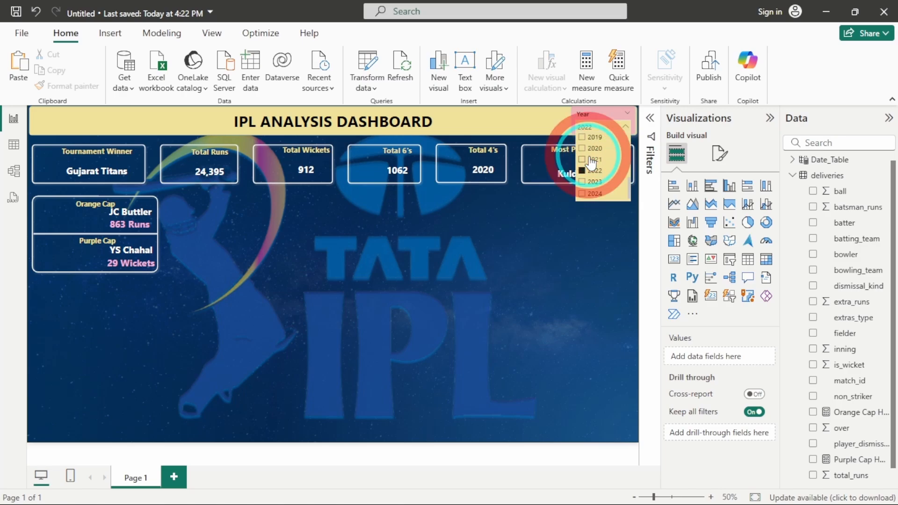
{"action": "left_click", "coordinate": [382, 201]}
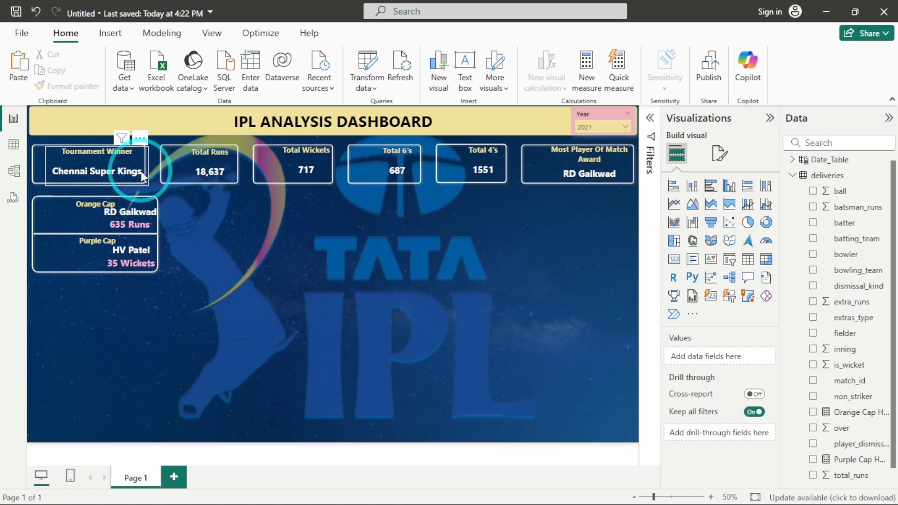